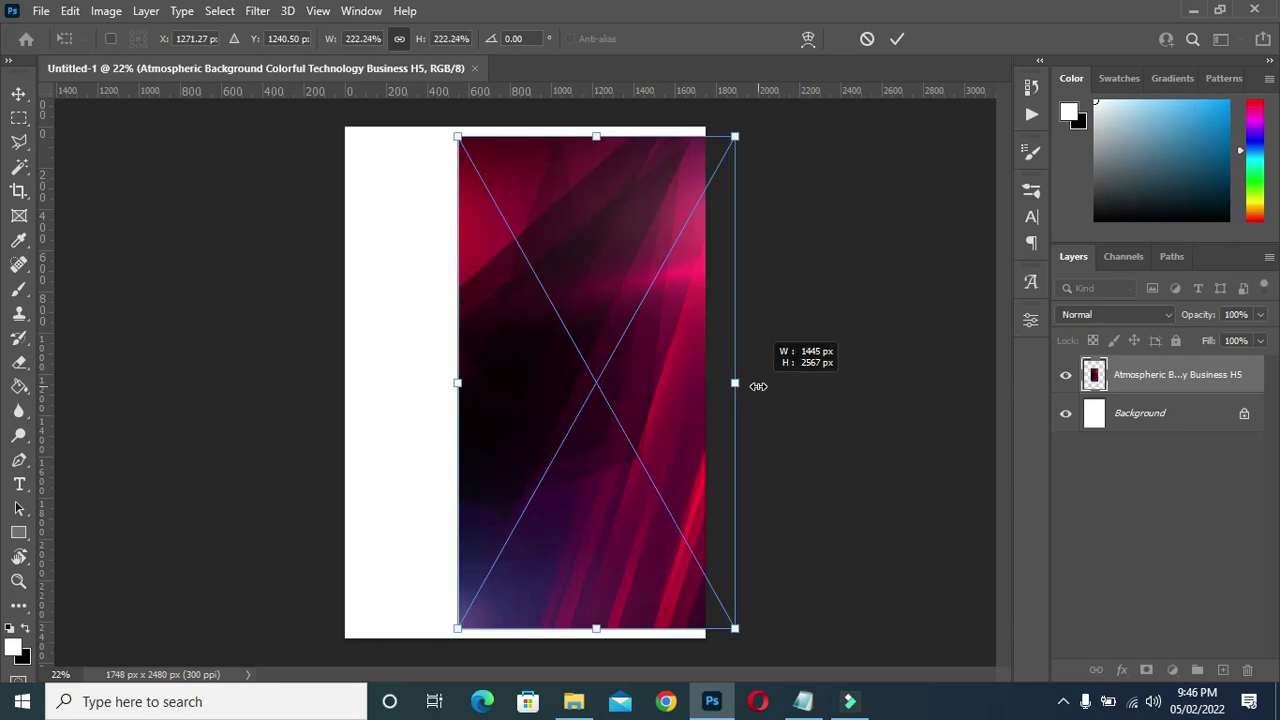
- Scale and reposition the crimson background so it covers the whole canvas
left_click_drag(458, 383, 277, 400)
left_click_drag(510, 400, 479, 398)
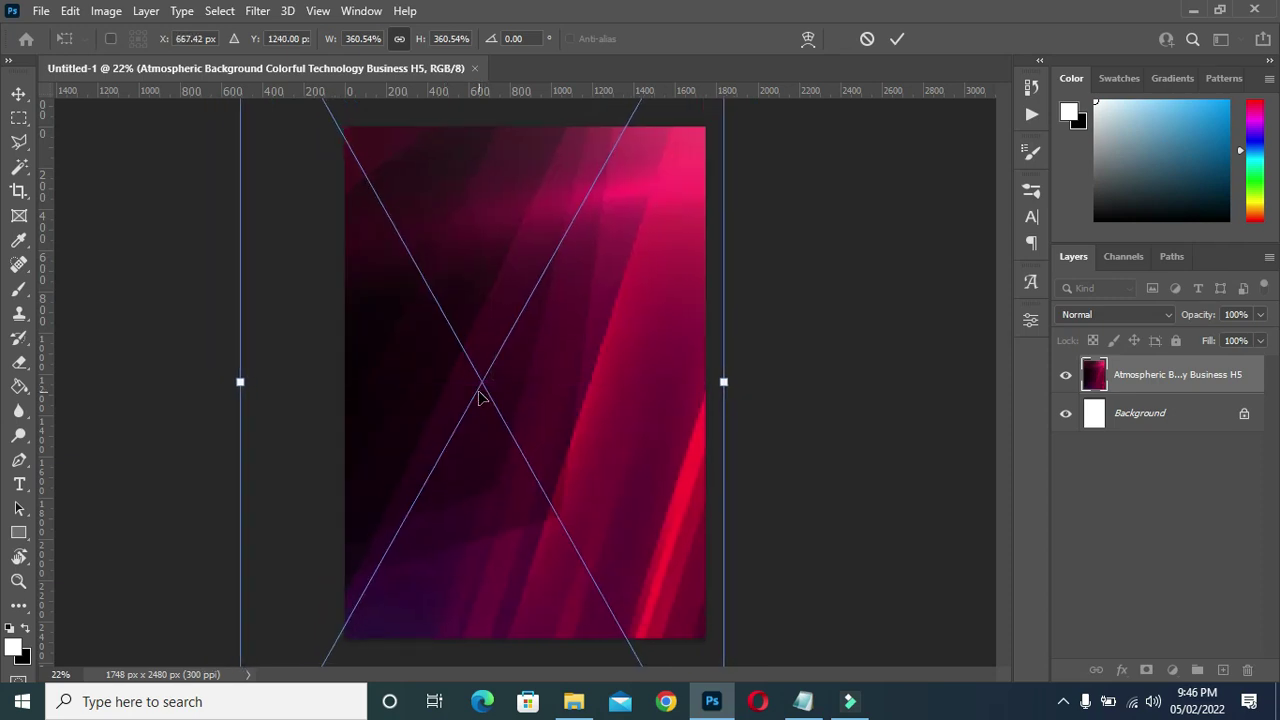
left_click(895, 38)
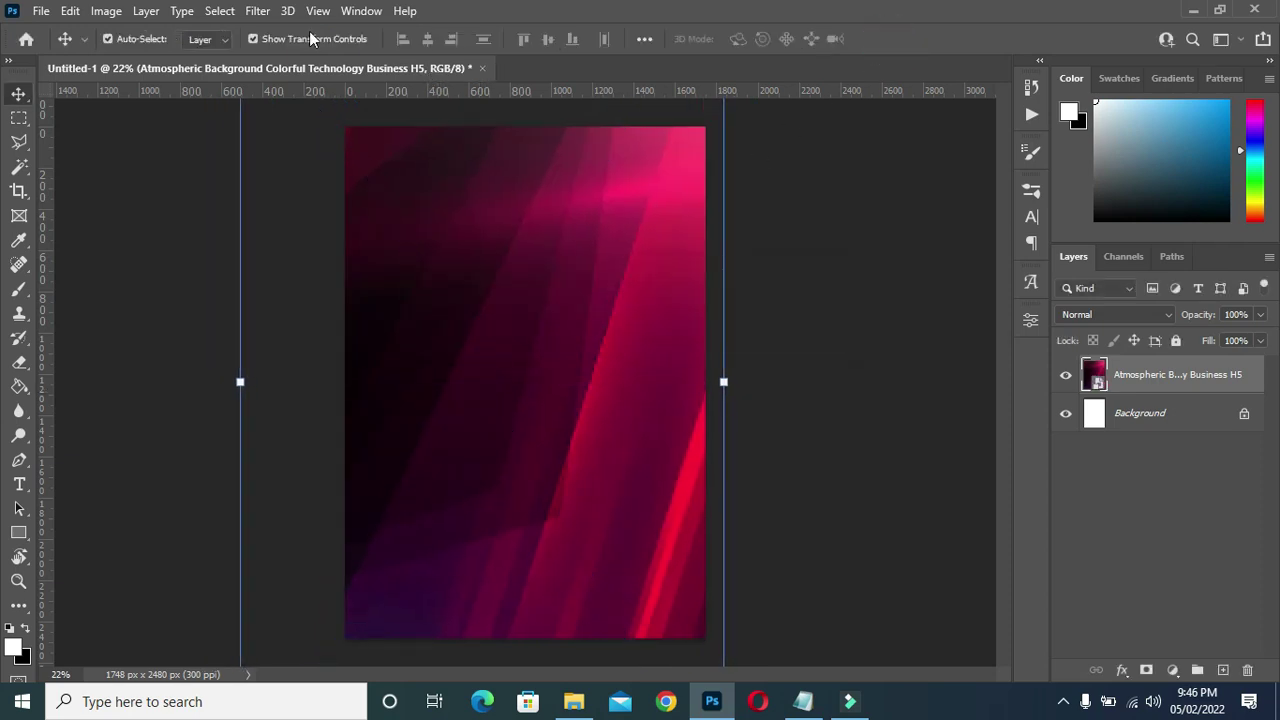
- Apply a 19.4-pixel Gaussian Blur to the crimson background
left_click(257, 11)
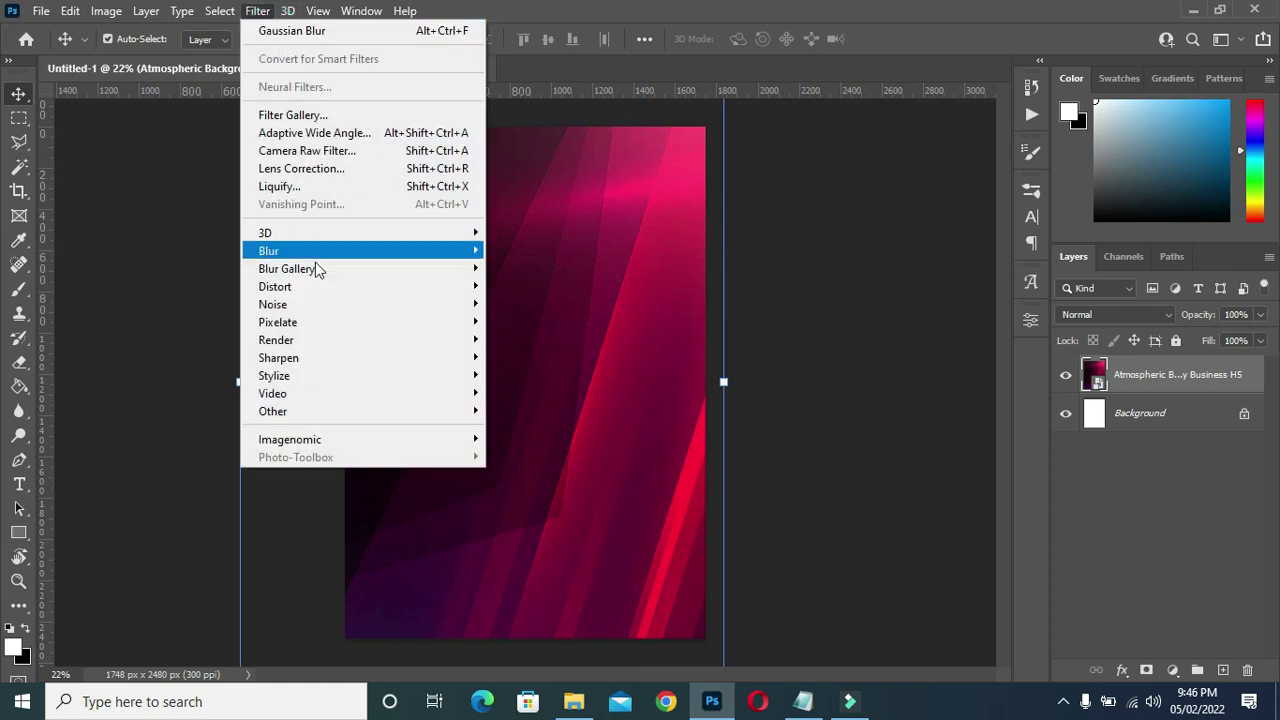
mouse_move(320, 251)
left_click(532, 321)
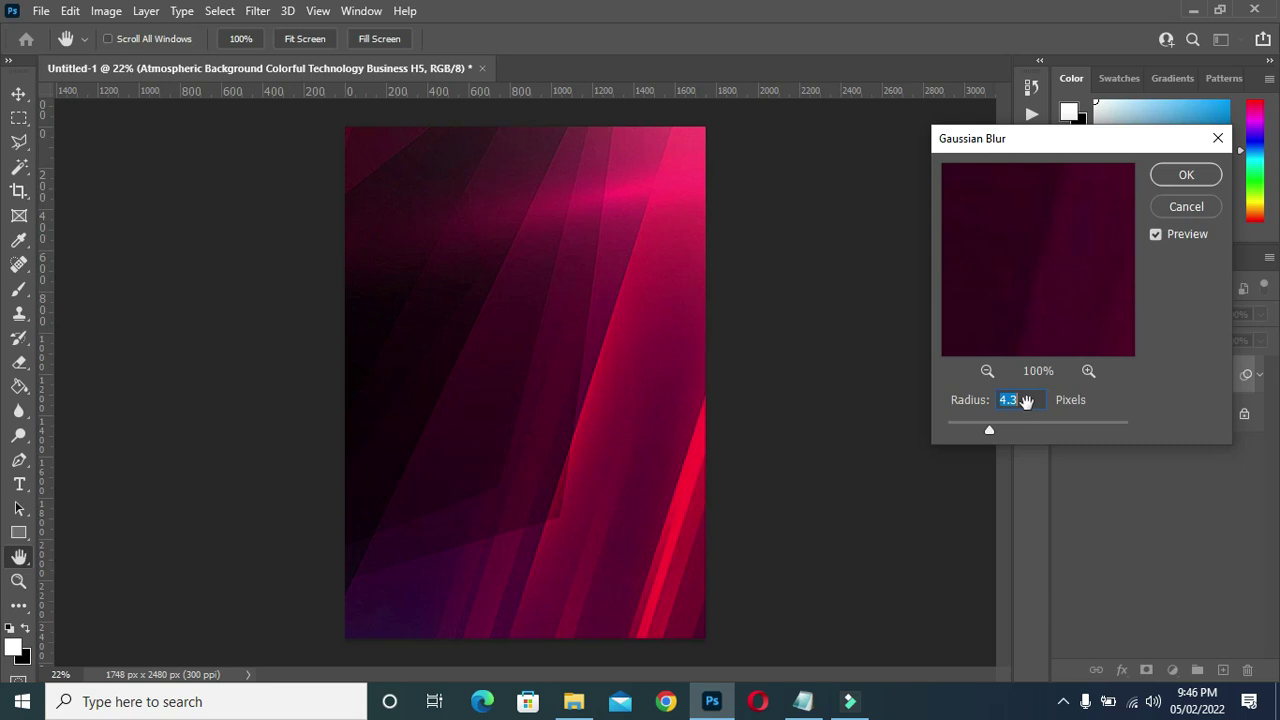
type("19.4")
left_click(1186, 176)
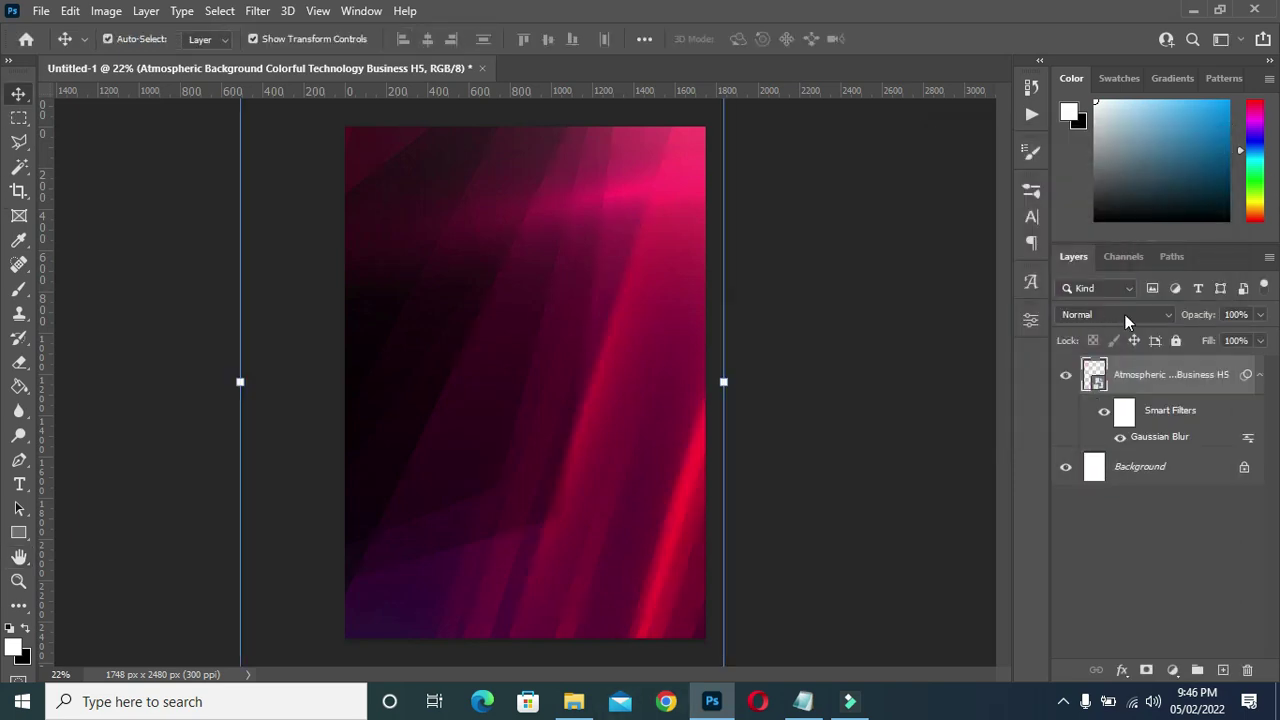
- Set the crimson background's blend mode to Multiply and collapse its smart filters
left_click(1086, 314)
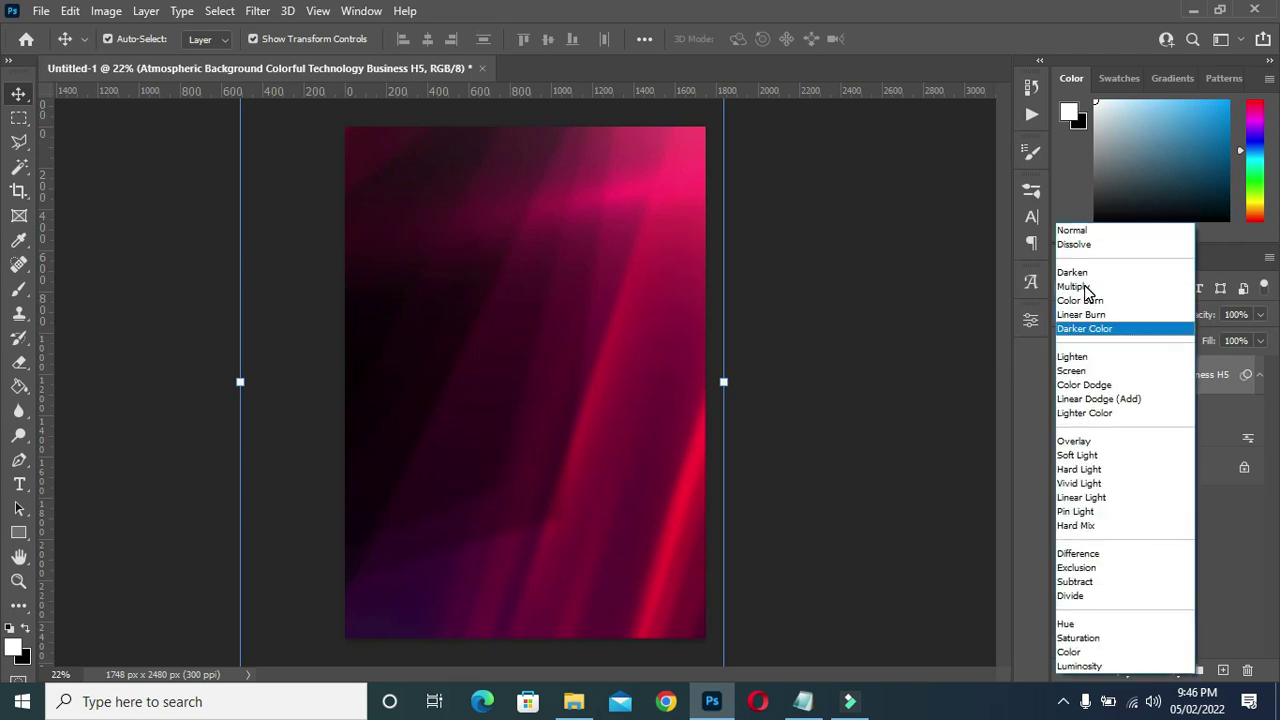
left_click(1092, 287)
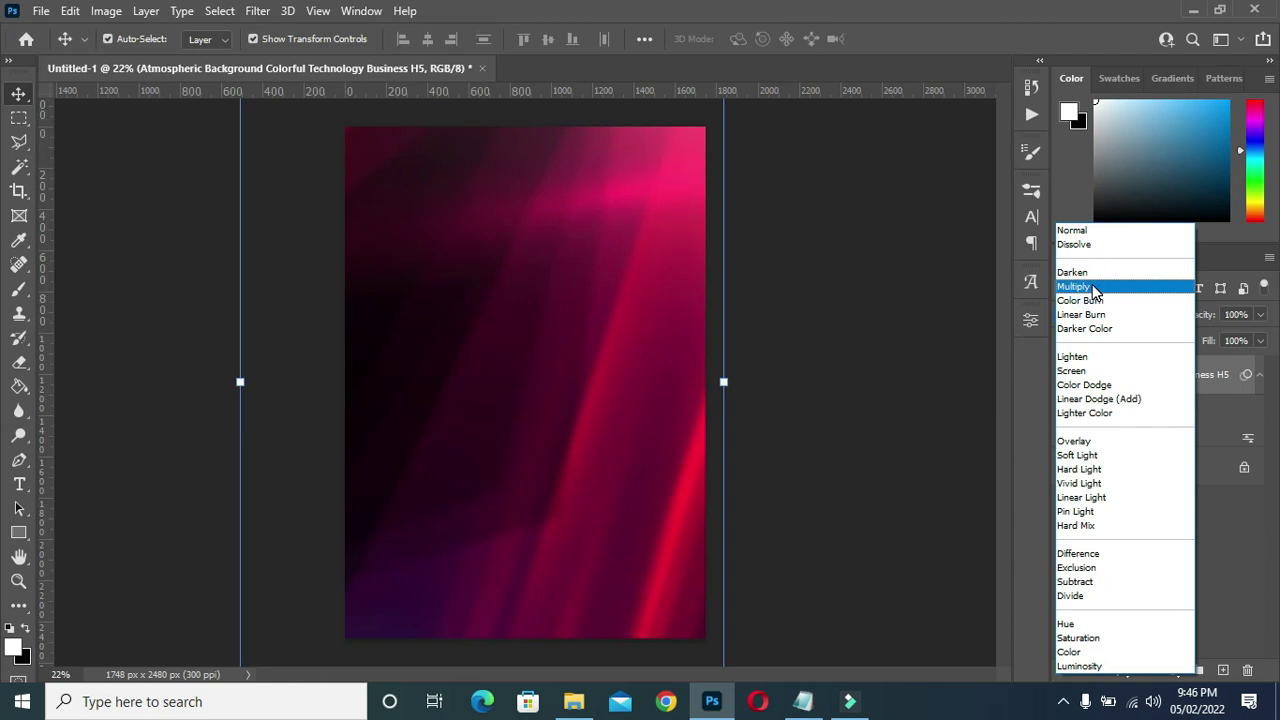
left_click(929, 323)
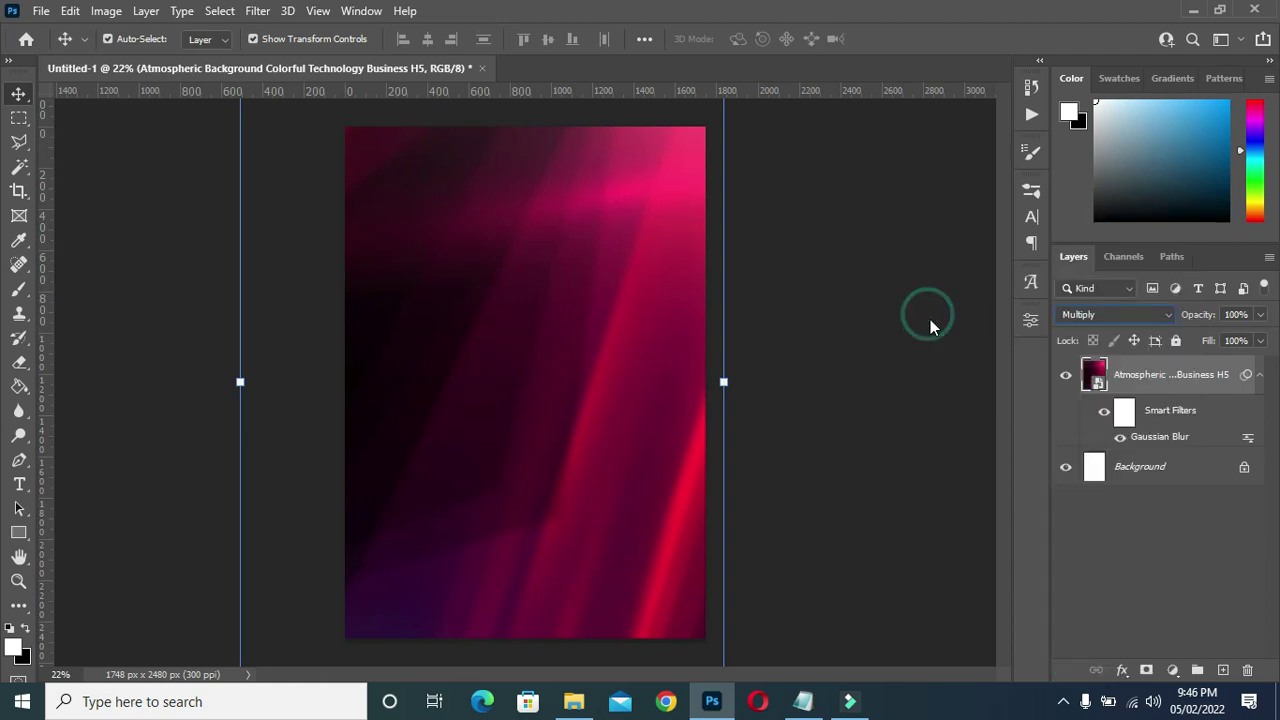
left_click(1262, 375)
left_click(893, 378)
left_click(893, 378)
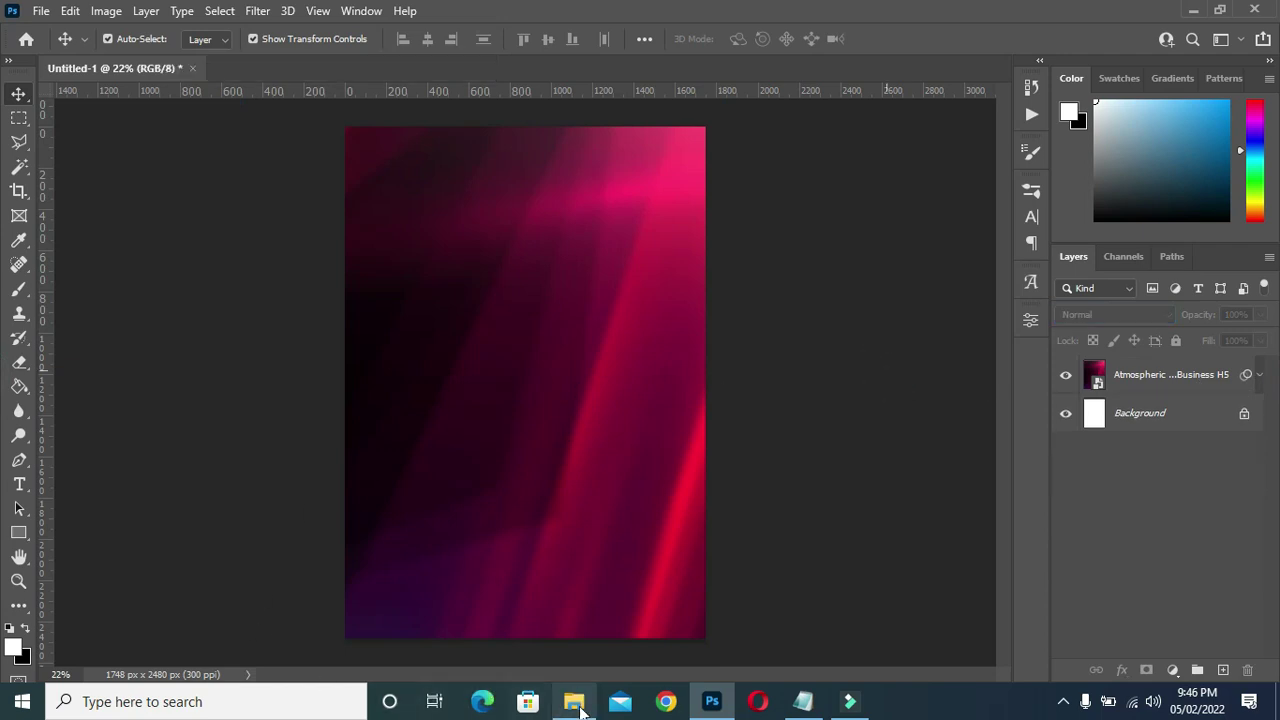
- Place the sunset landscape image from the Night of Revelation folder onto the poster
left_click(577, 704)
left_click_drag(590, 250, 527, 650)
left_click(897, 39)
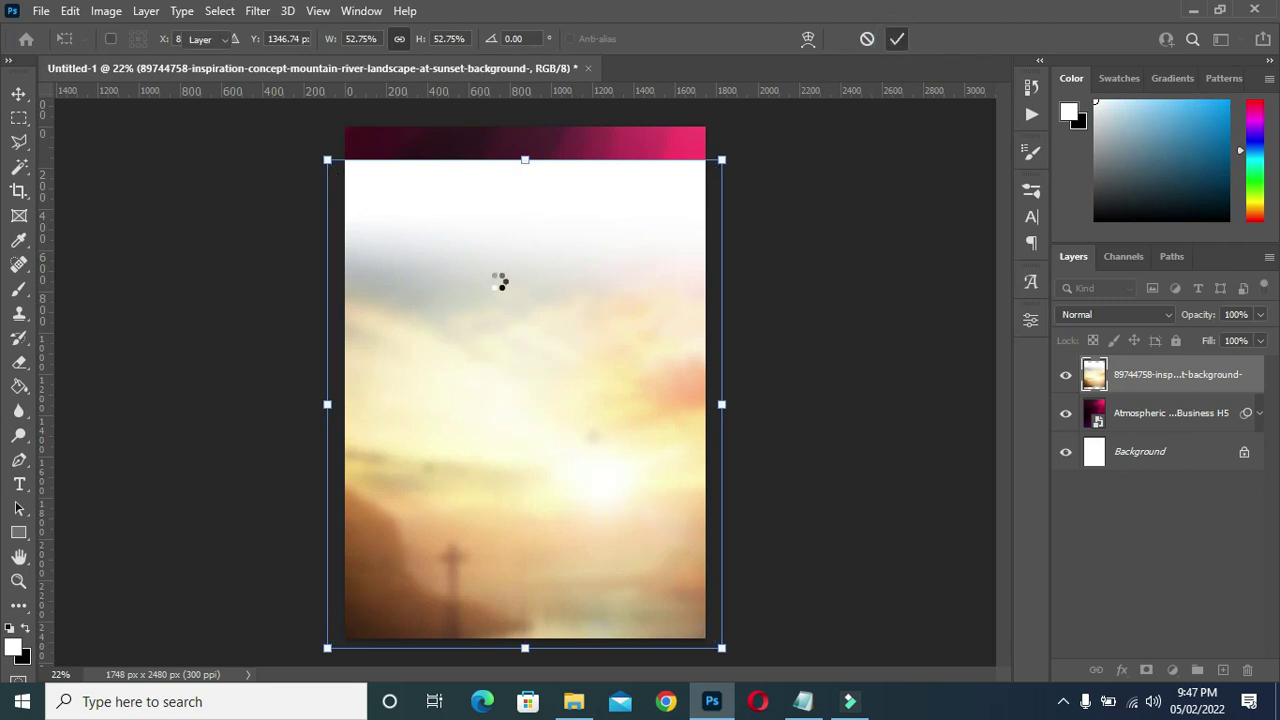
- Apply a Gaussian Blur to the landscape image
left_click(257, 10)
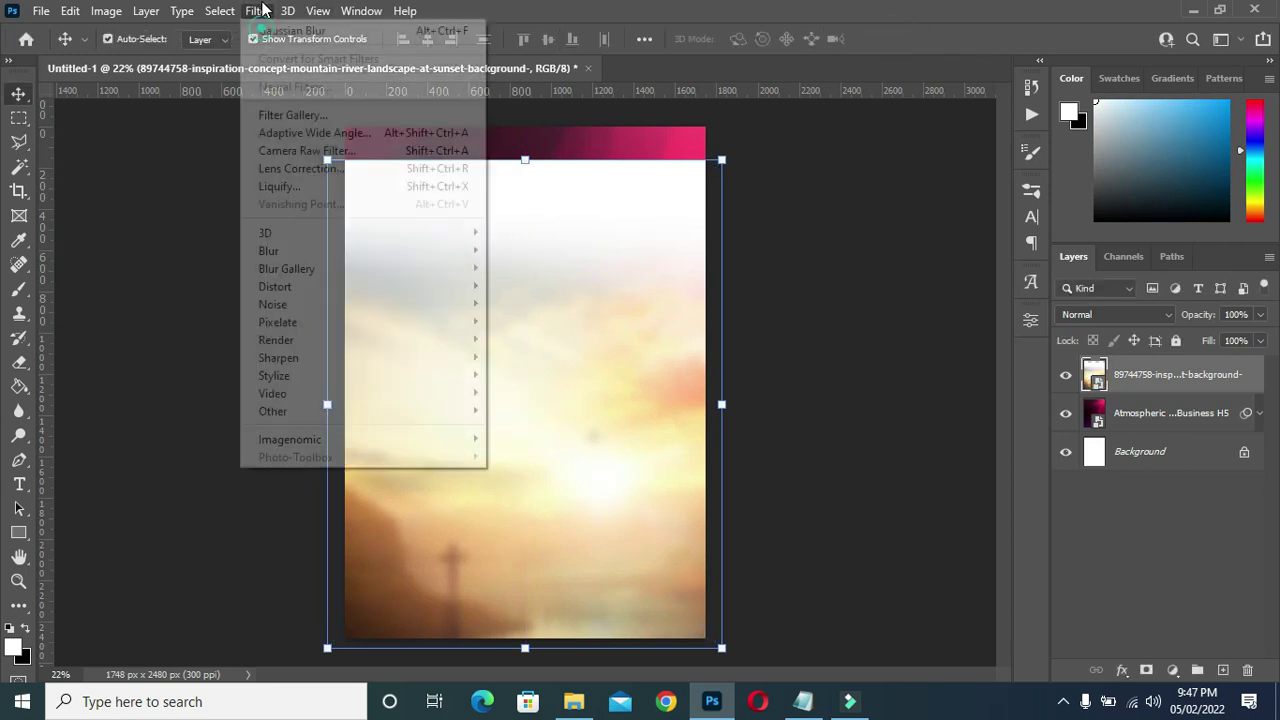
mouse_move(314, 251)
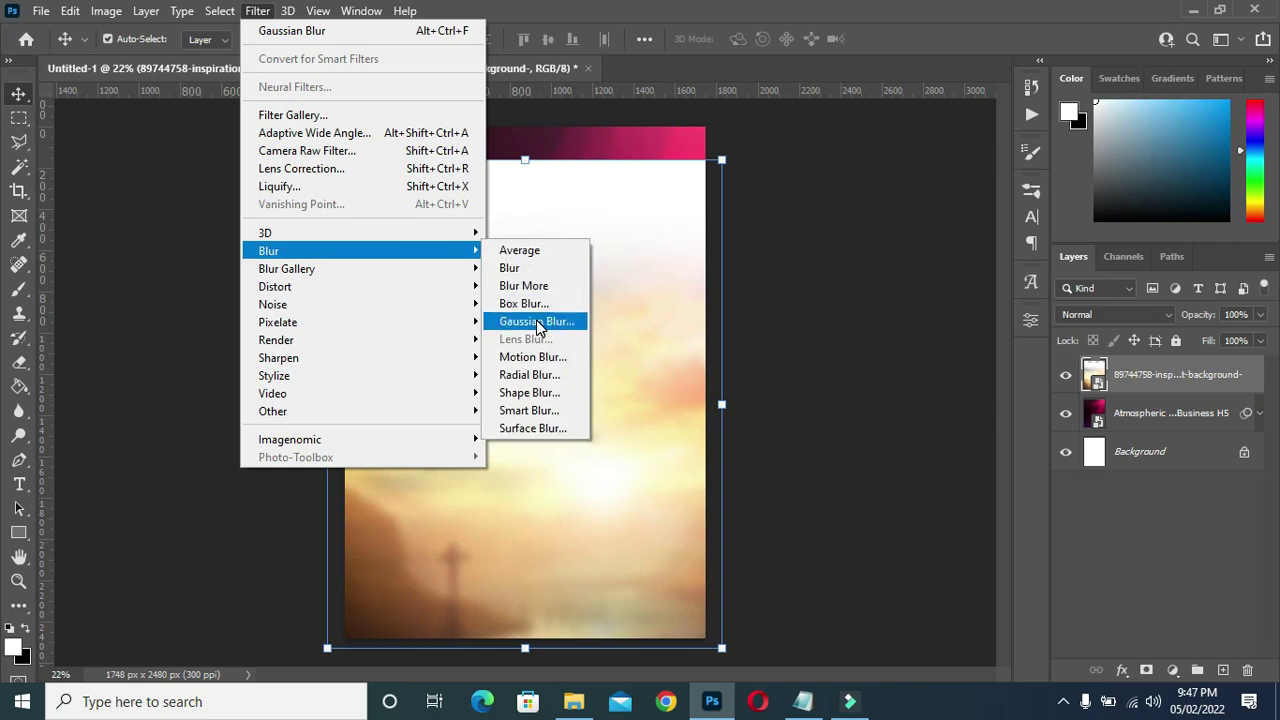
left_click(510, 322)
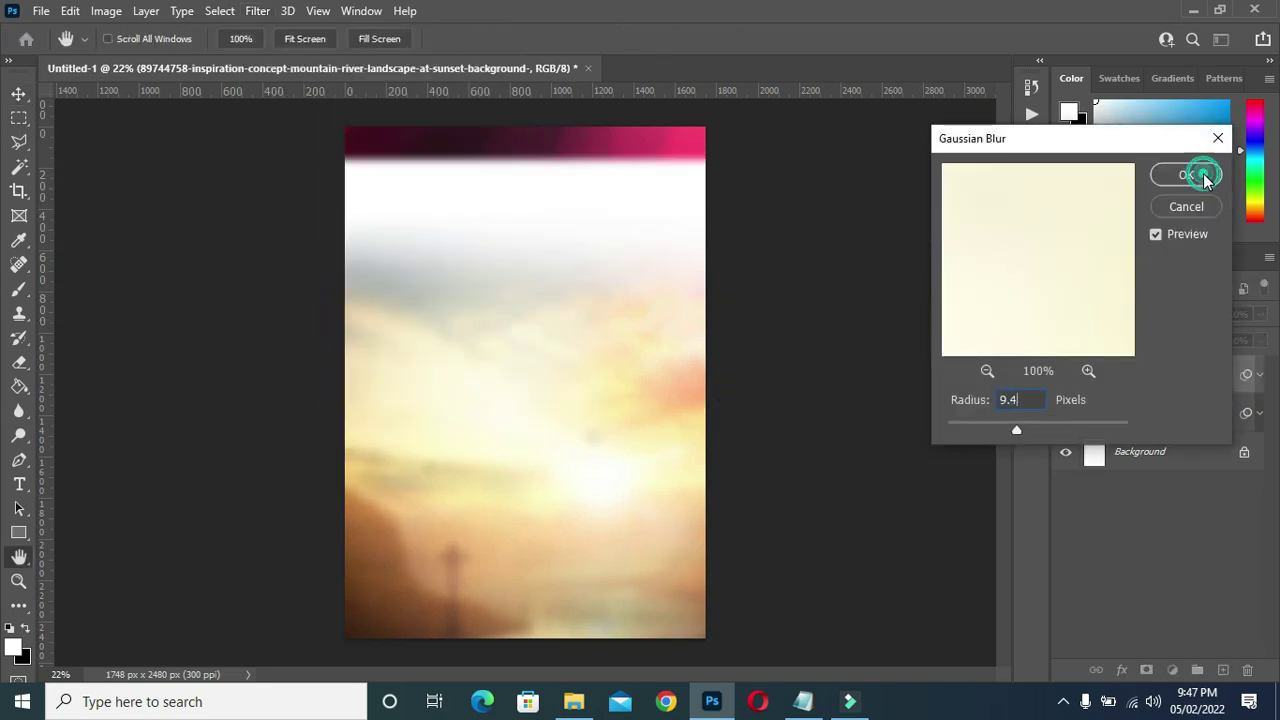
key("Return")
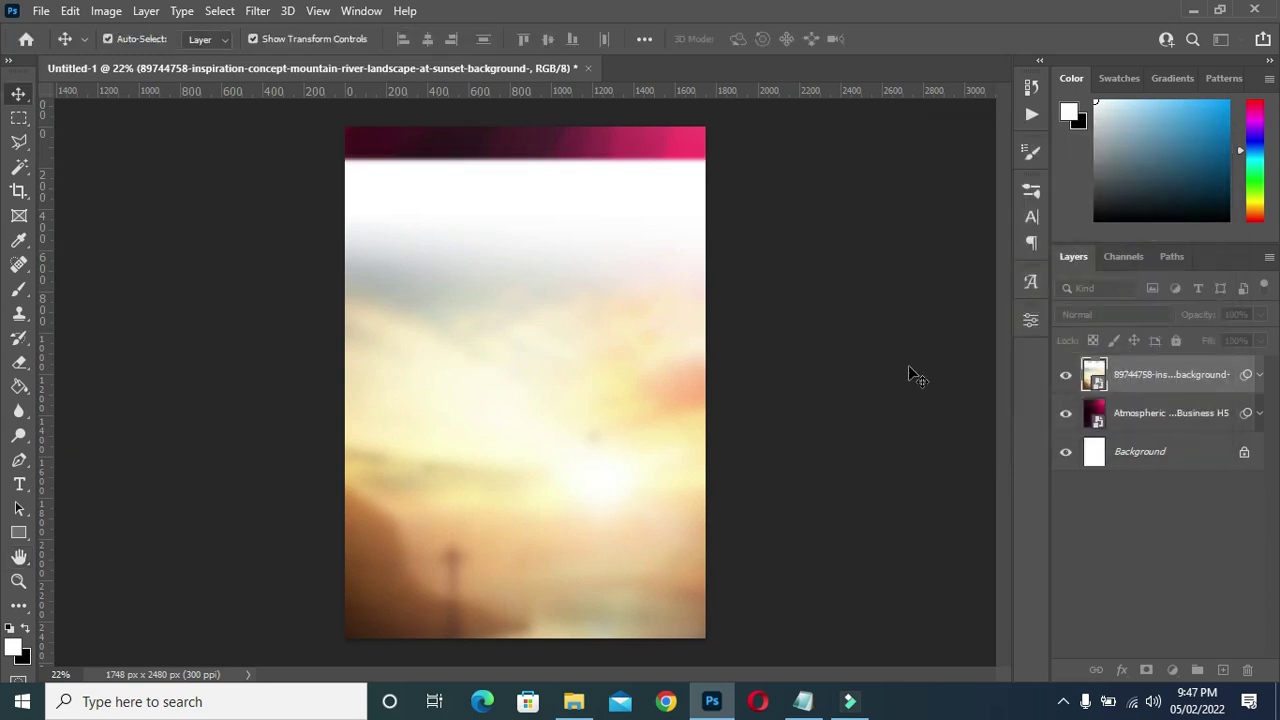
- Blend the landscape layer in Linear Burn at 17% opacity
left_click(1122, 318)
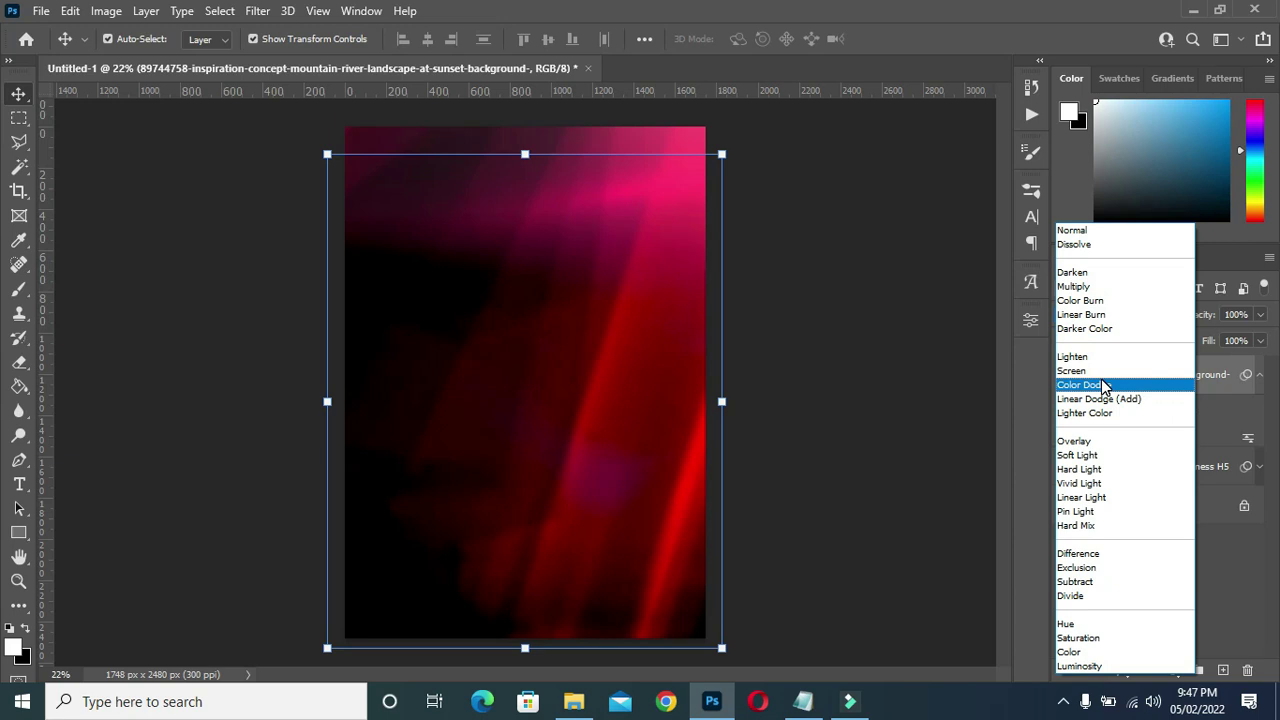
left_click(1091, 314)
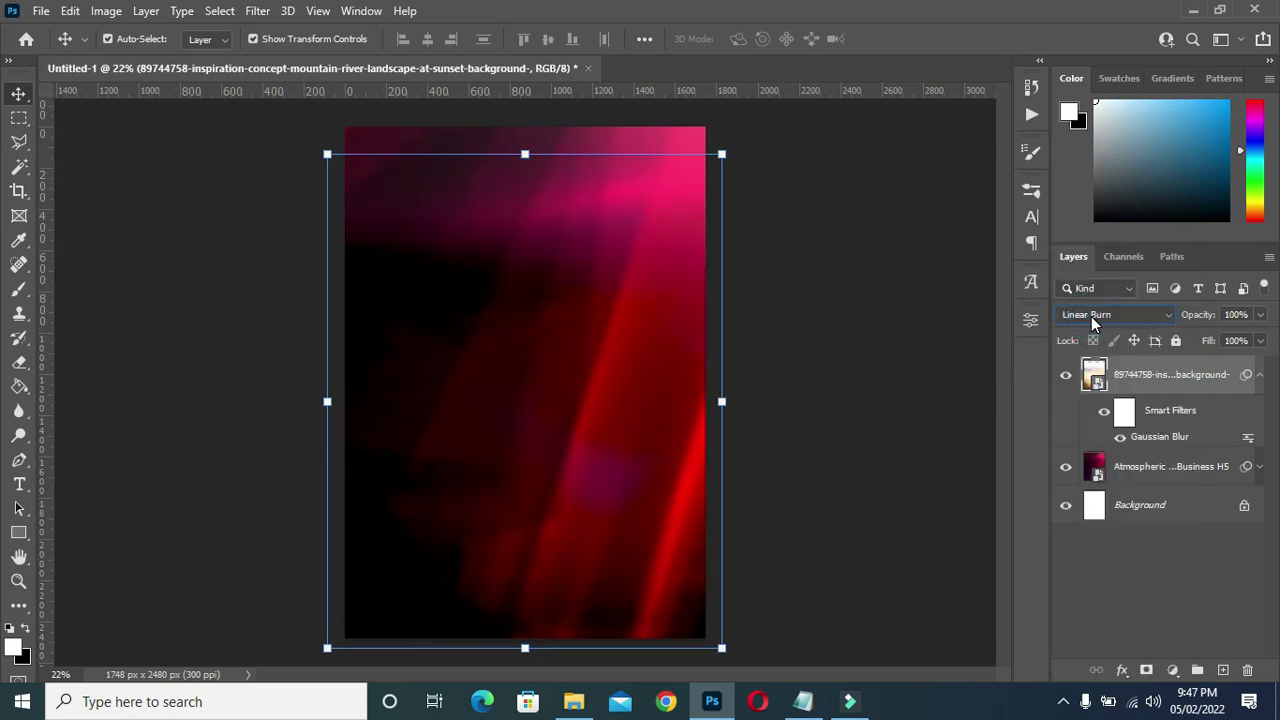
left_click(1260, 378)
left_click(1252, 314)
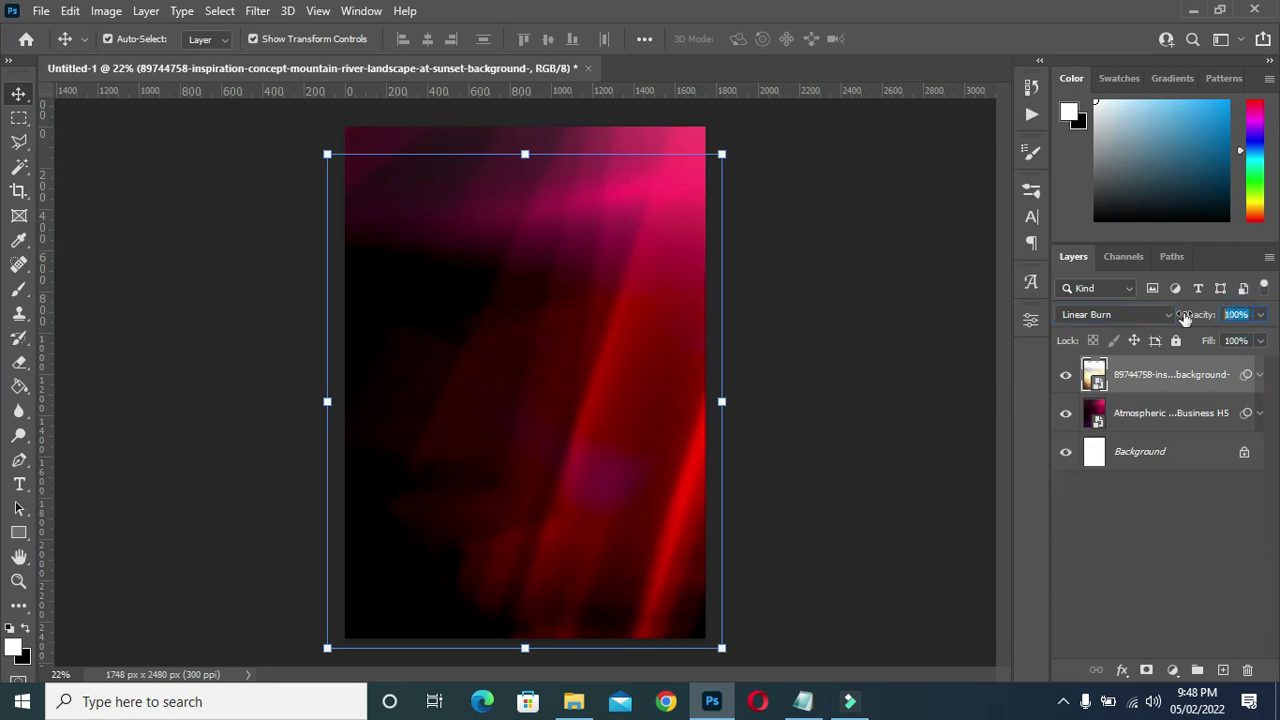
type("17")
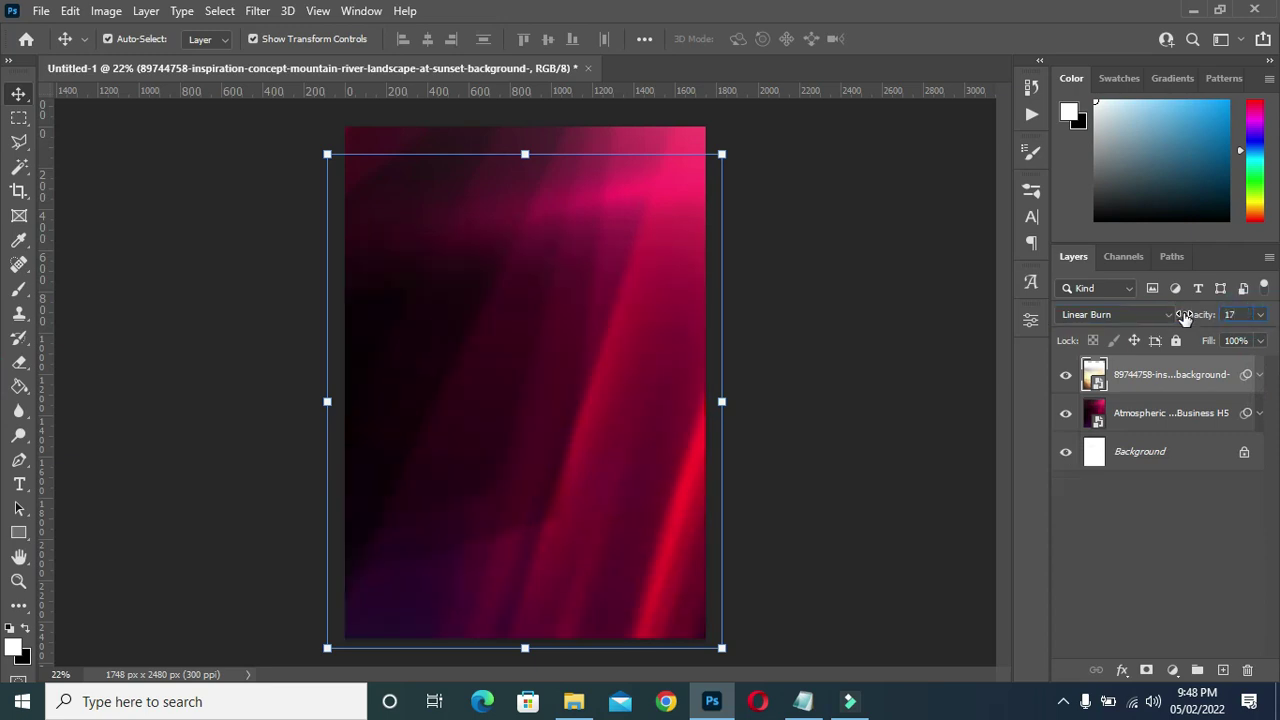
key("Return")
left_click(869, 356)
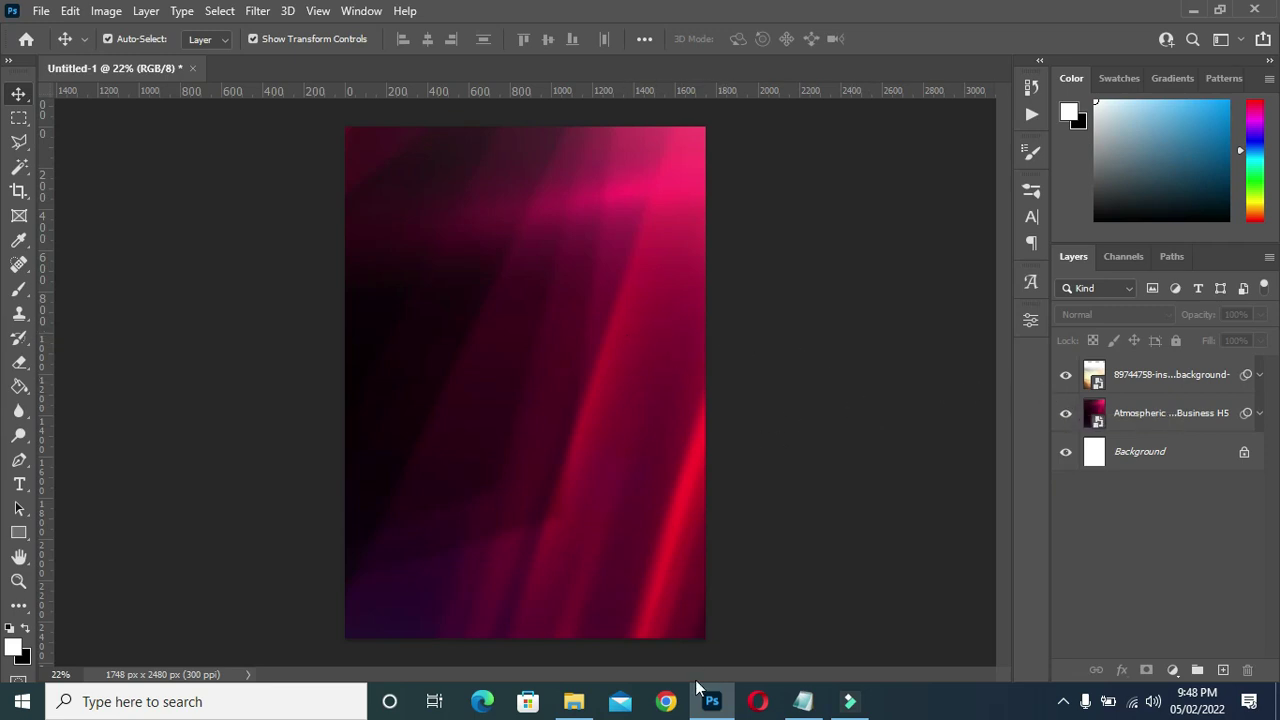
- Place the hqdefault crowd image onto the poster and stretch it taller
left_click(573, 701)
left_click(797, 387)
left_click_drag(803, 403, 576, 402)
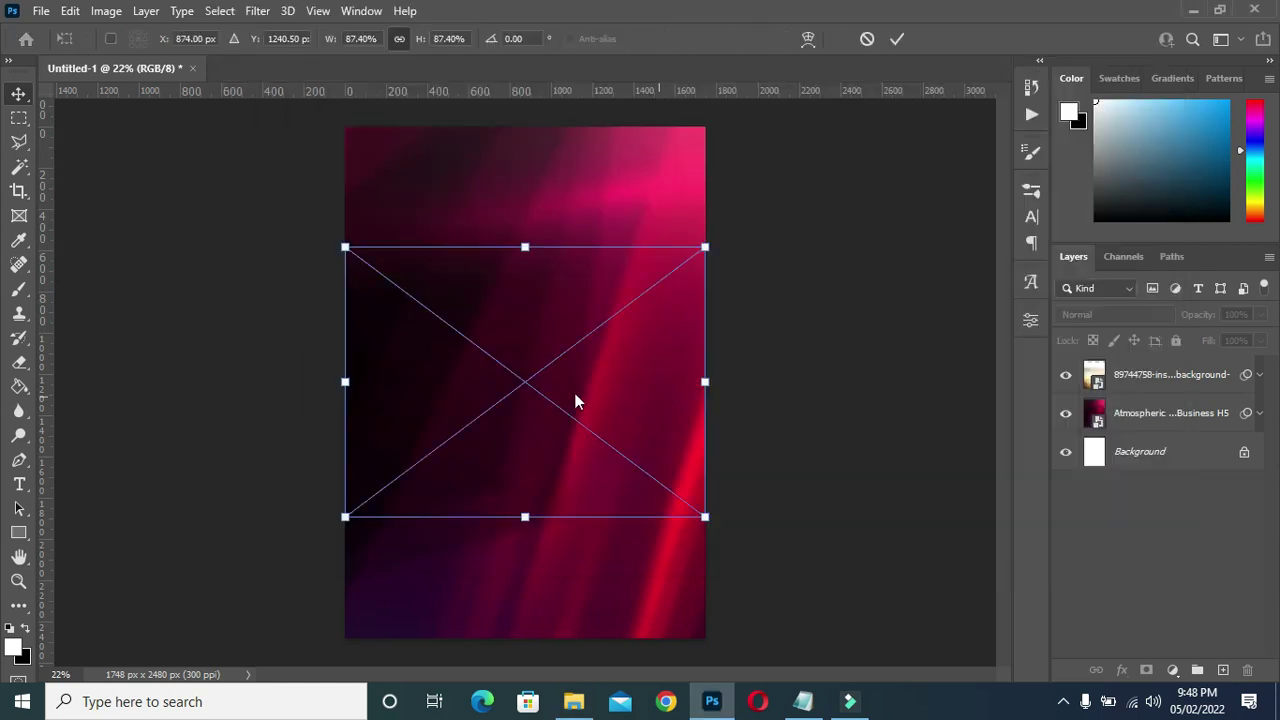
left_click_drag(525, 517, 525, 541)
left_click(897, 38)
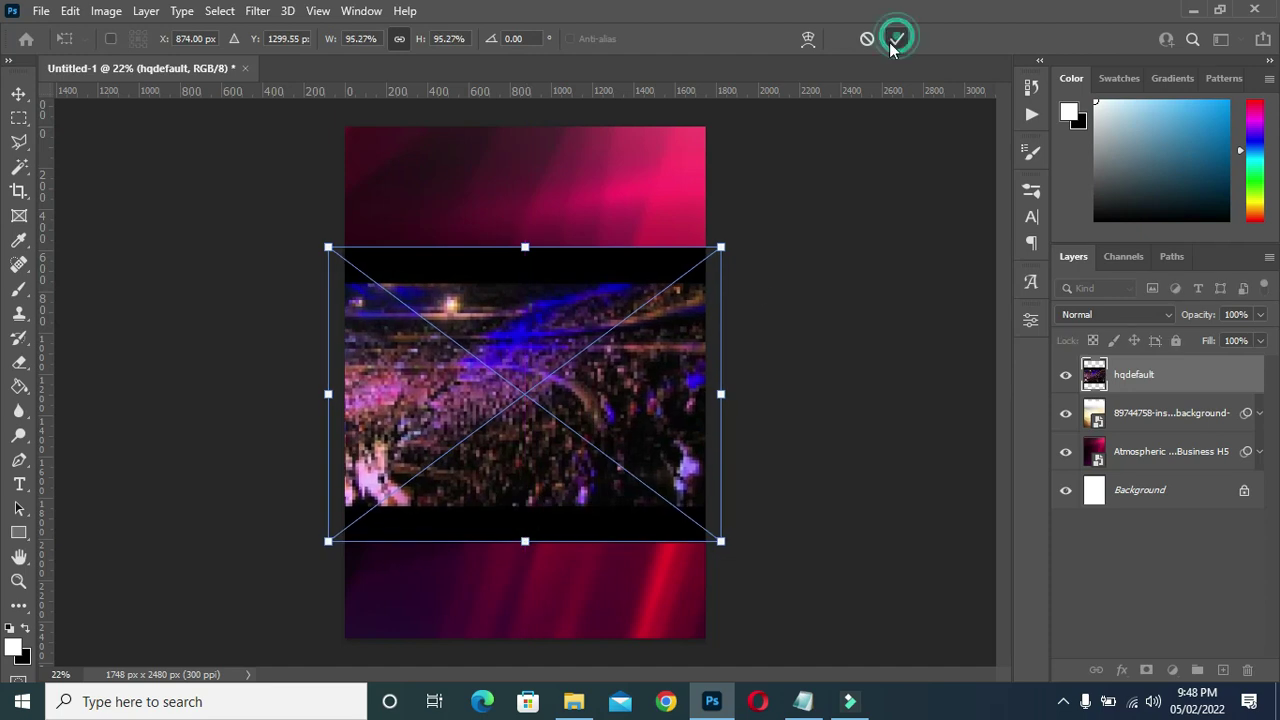
- Set the crowd layer to Overlay at 55% opacity
left_click(1114, 314)
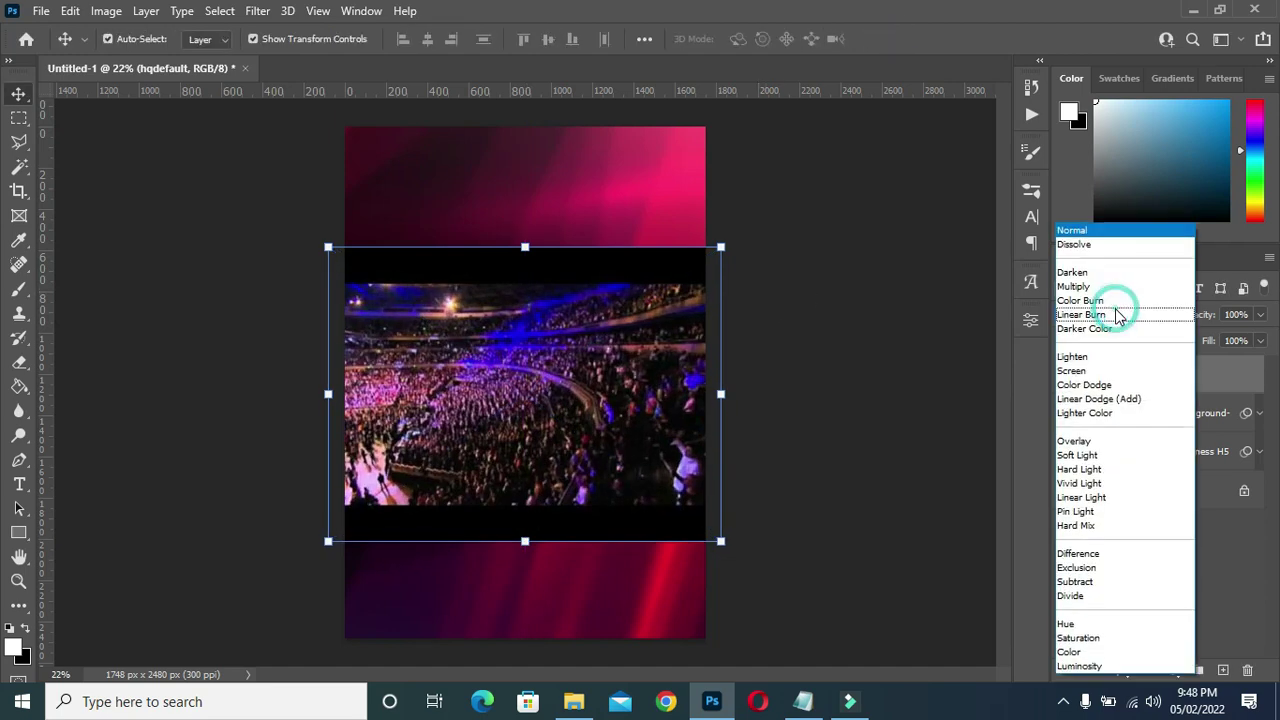
left_click(1090, 447)
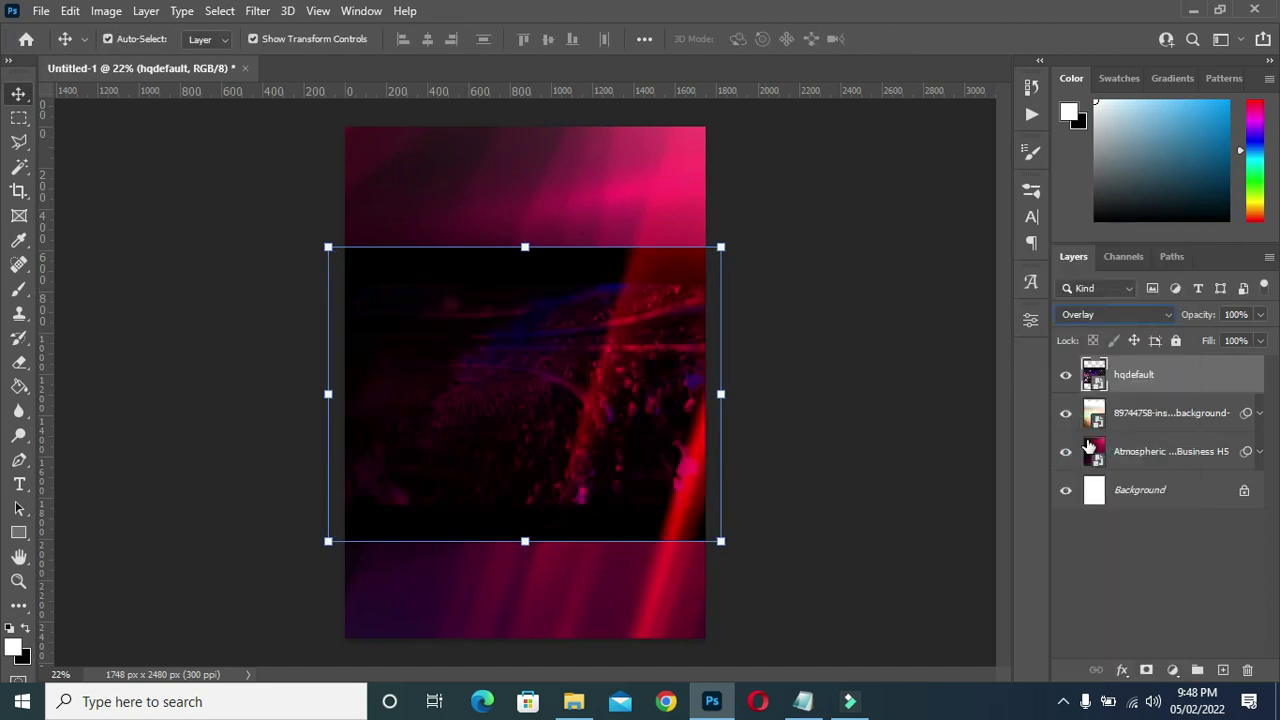
left_click(1244, 318)
key("Return")
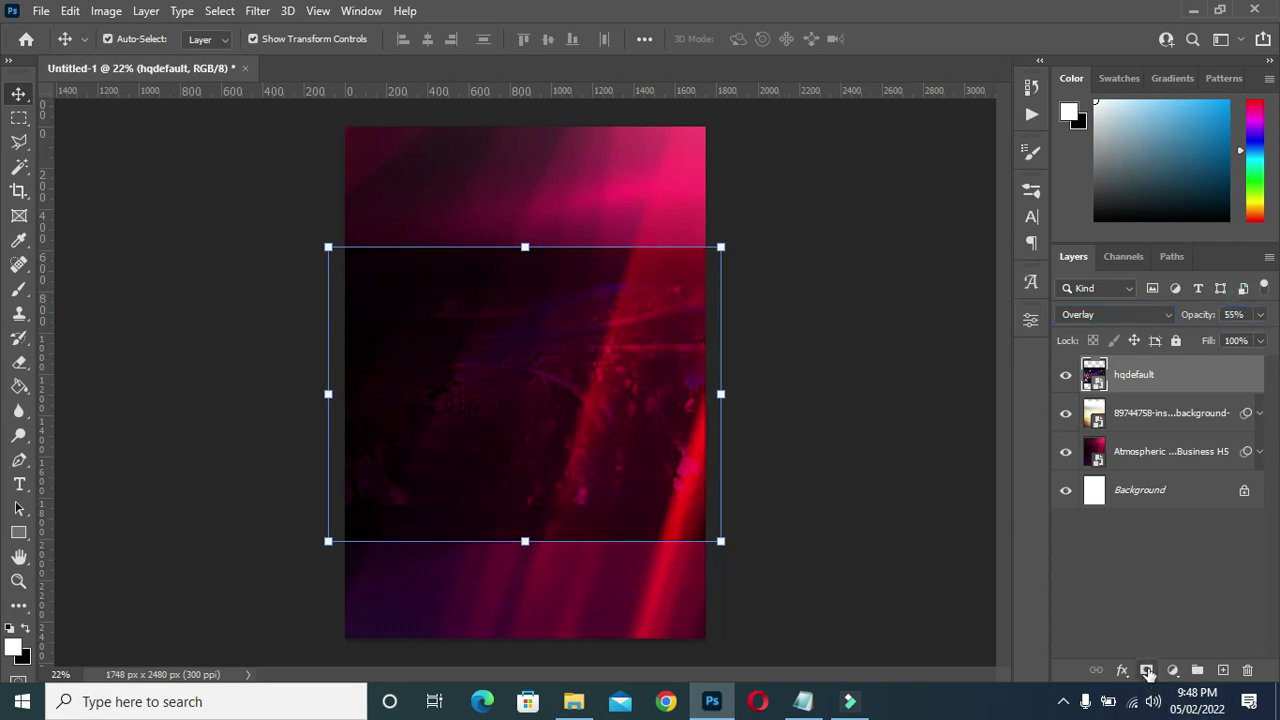
- Add a layer mask and gradient-fade the crowd photo's top and bottom edges
left_click(1146, 670)
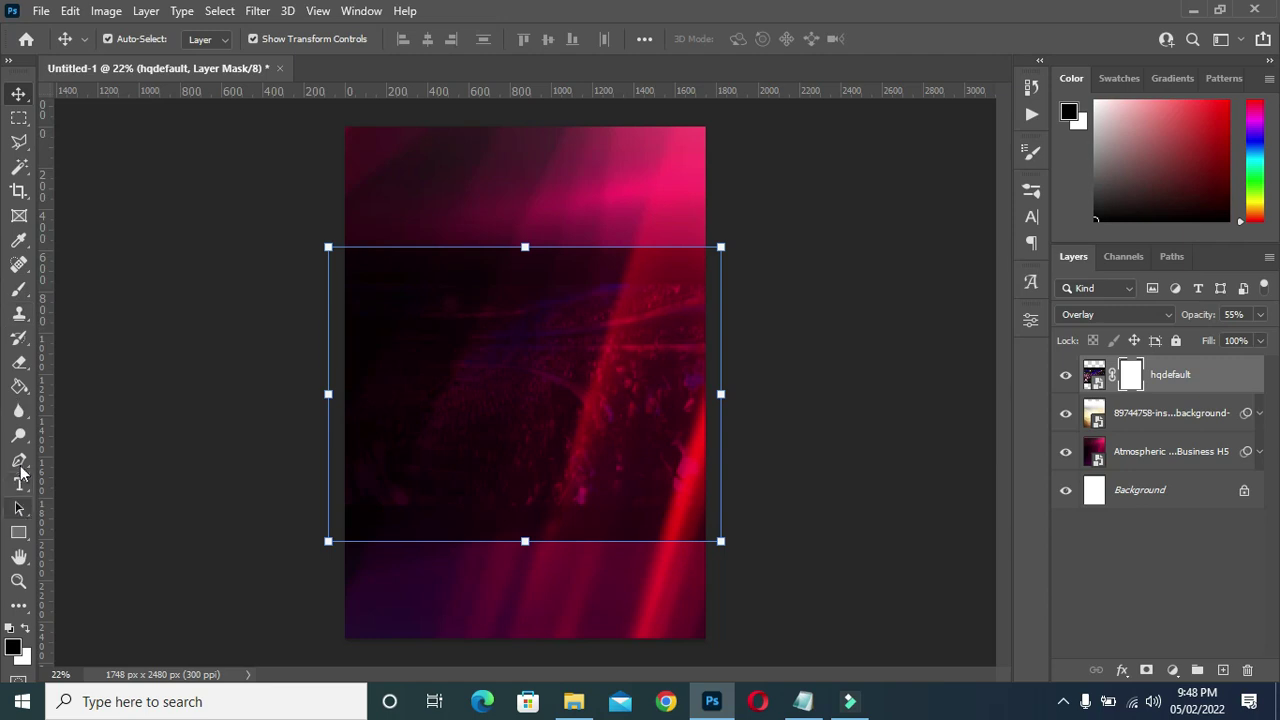
left_click(19, 386)
left_click(63, 386)
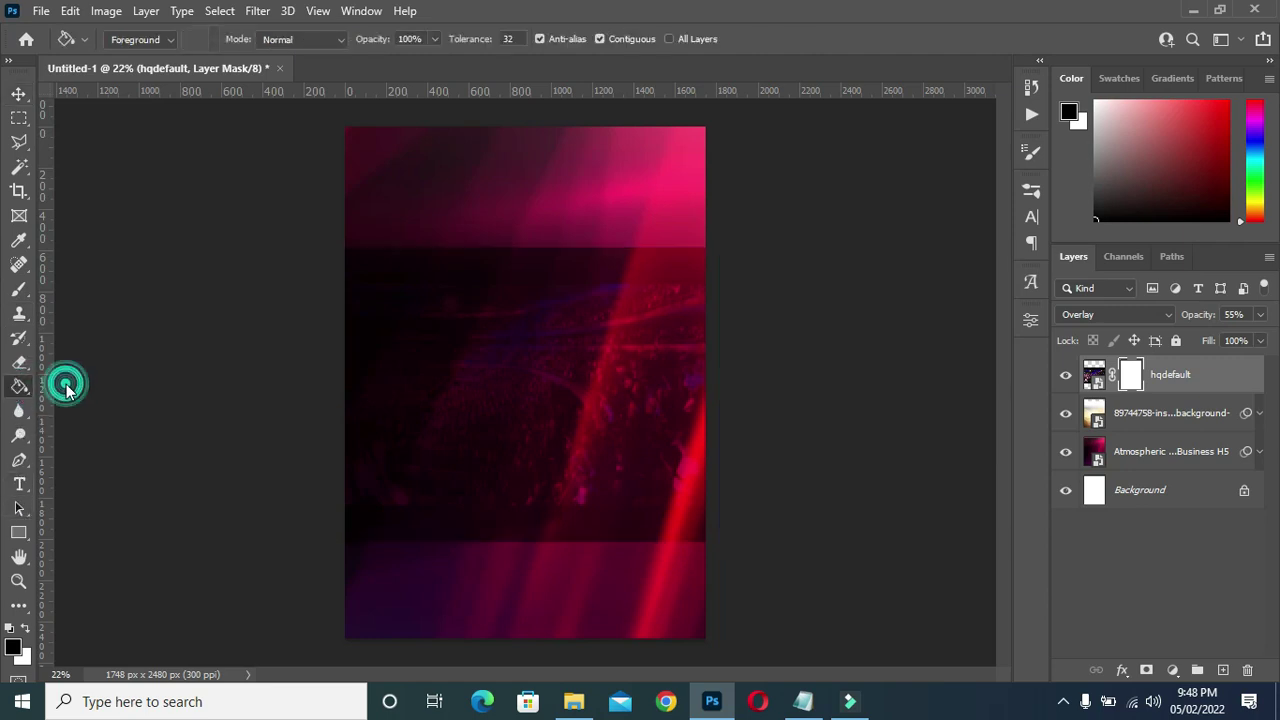
left_click_drag(531, 220, 524, 324)
left_click_drag(529, 217, 526, 293)
left_click_drag(521, 208, 512, 310)
left_click_drag(528, 482, 500, 571)
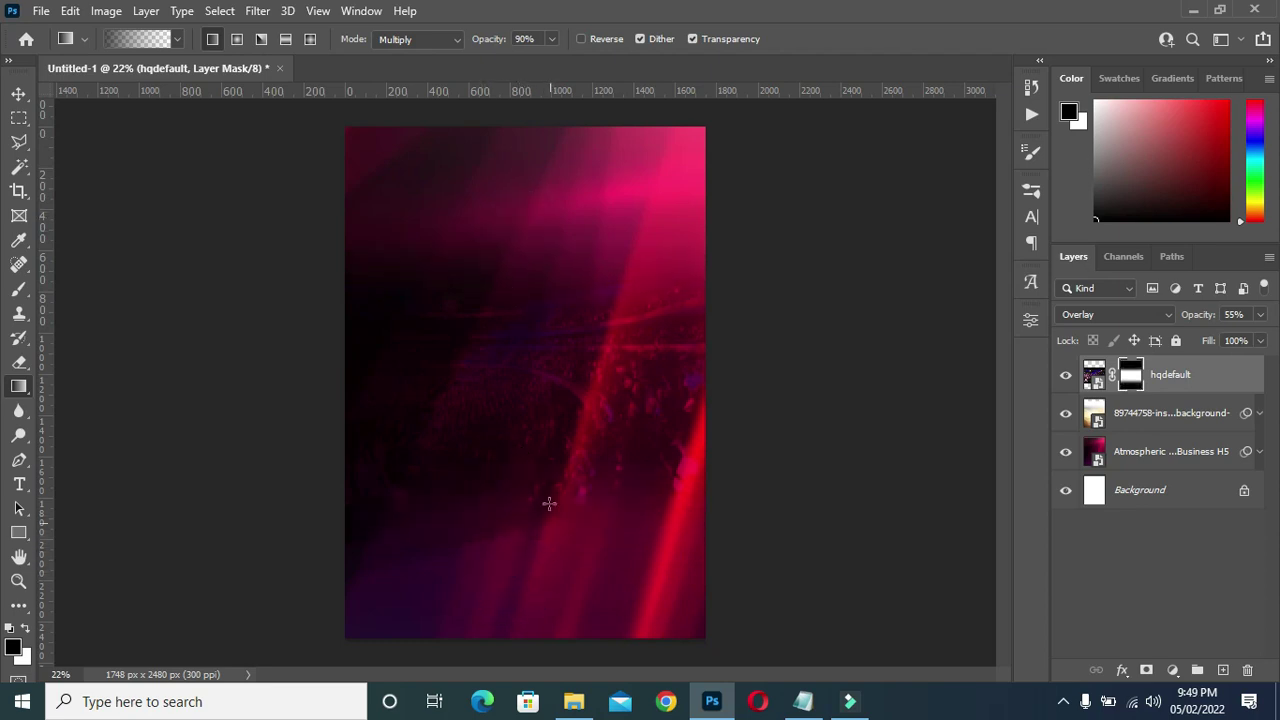
left_click(19, 93)
left_click(809, 276)
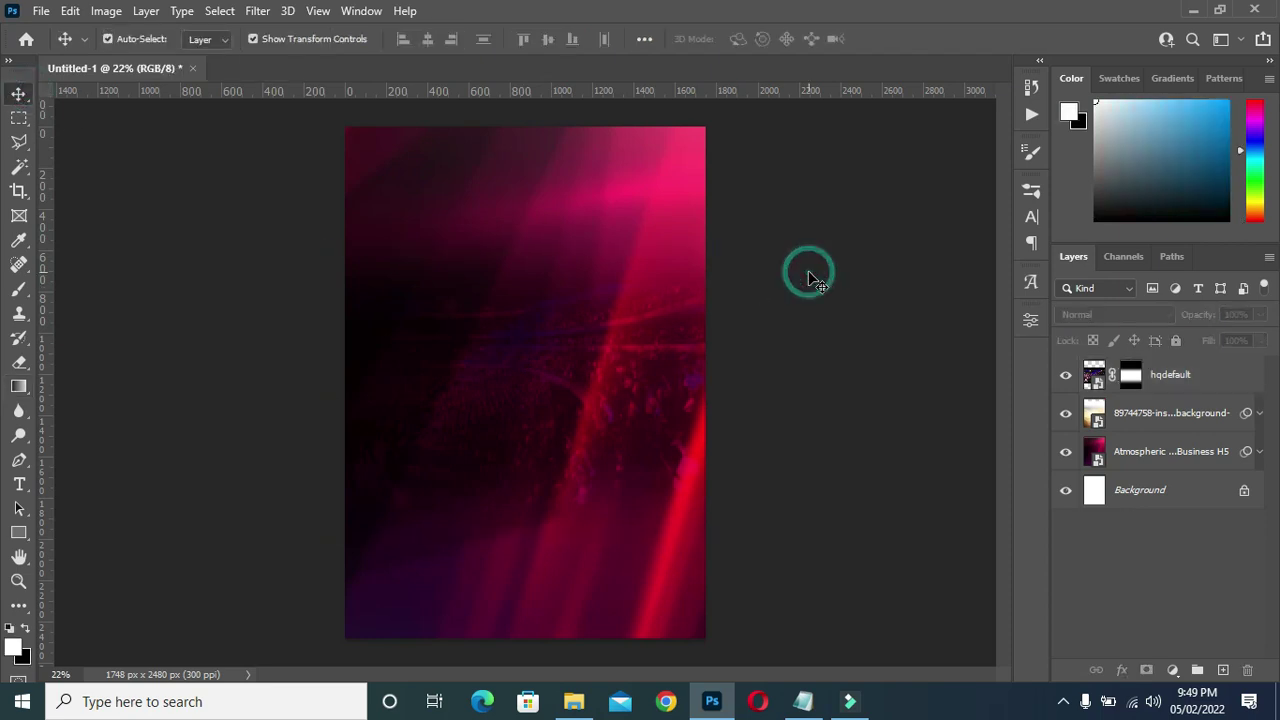
- Place the divine_healing photo over the poster's upper part
left_click(573, 701)
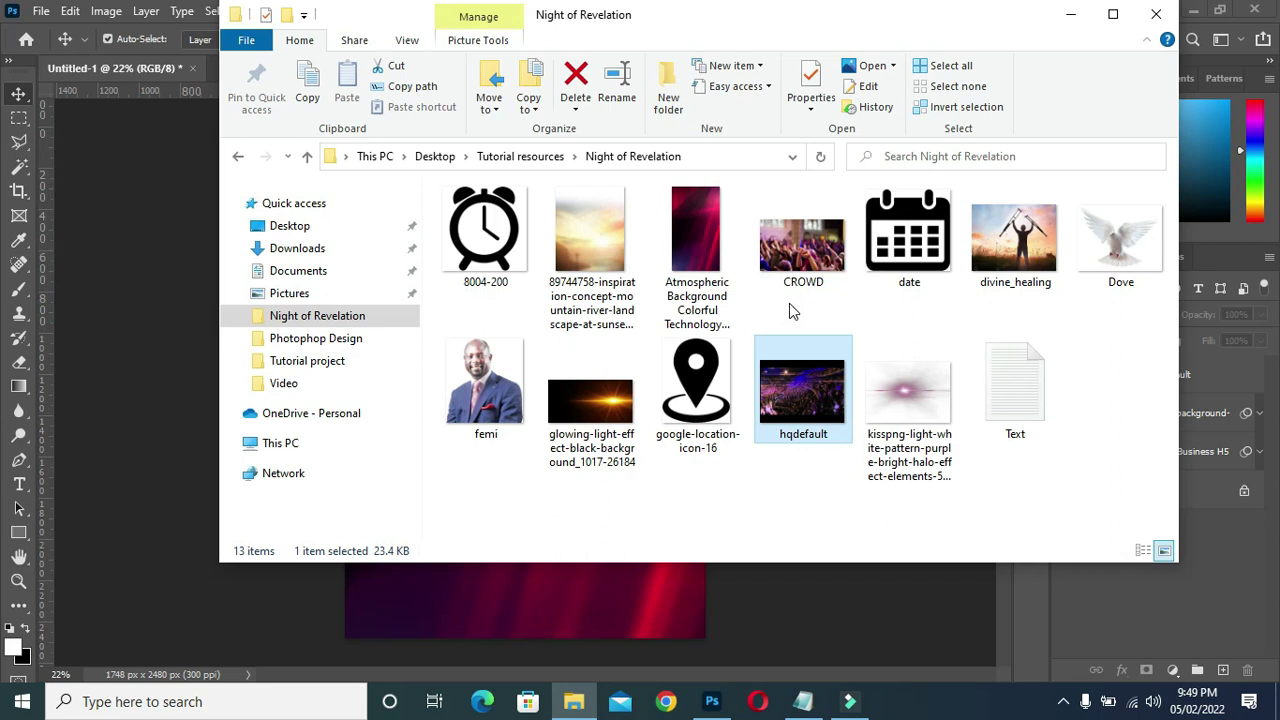
left_click_drag(1018, 245, 431, 342)
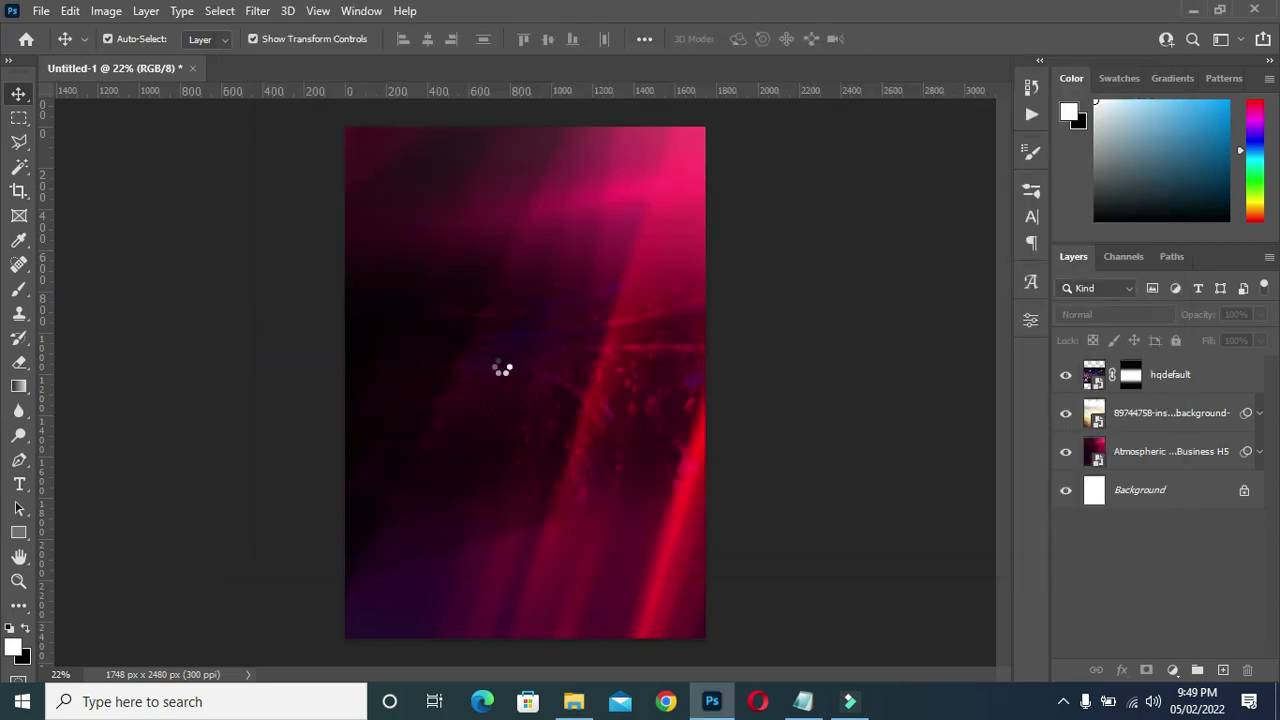
left_click_drag(529, 298, 490, 195)
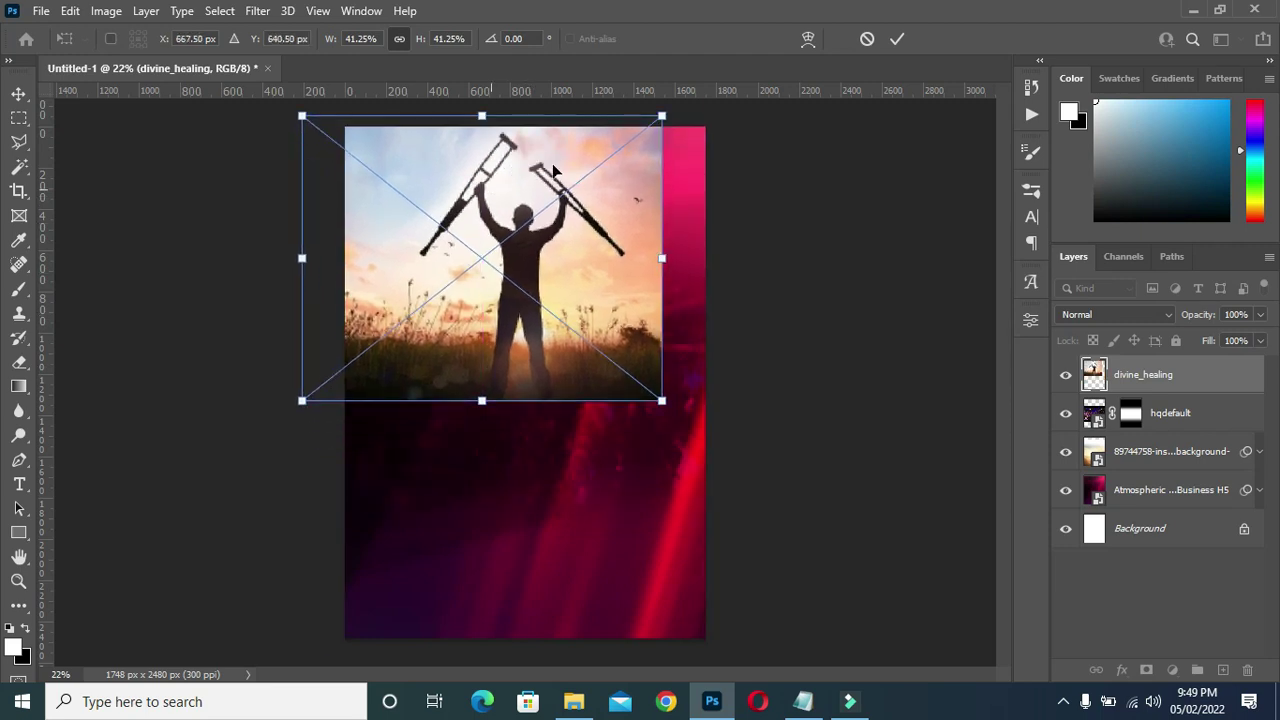
left_click(899, 38)
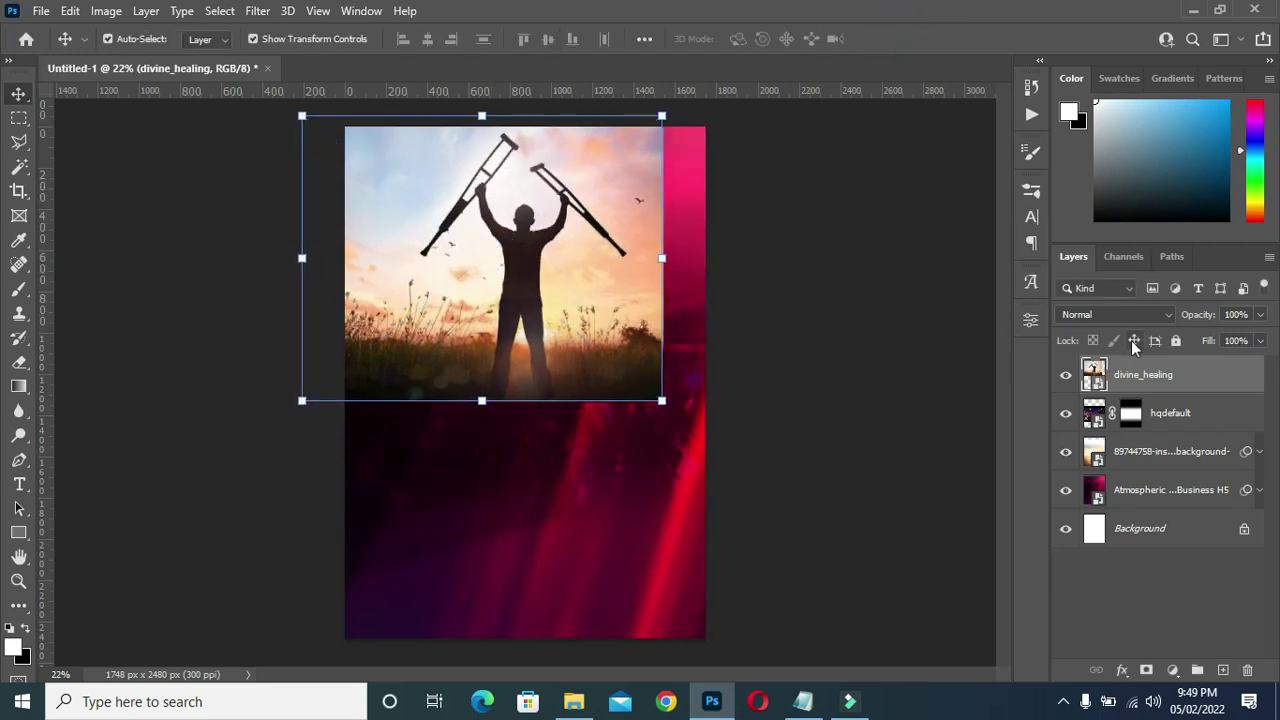
- Blend divine_healing in Pin Light at 19% opacity and add a layer mask
left_click(1120, 314)
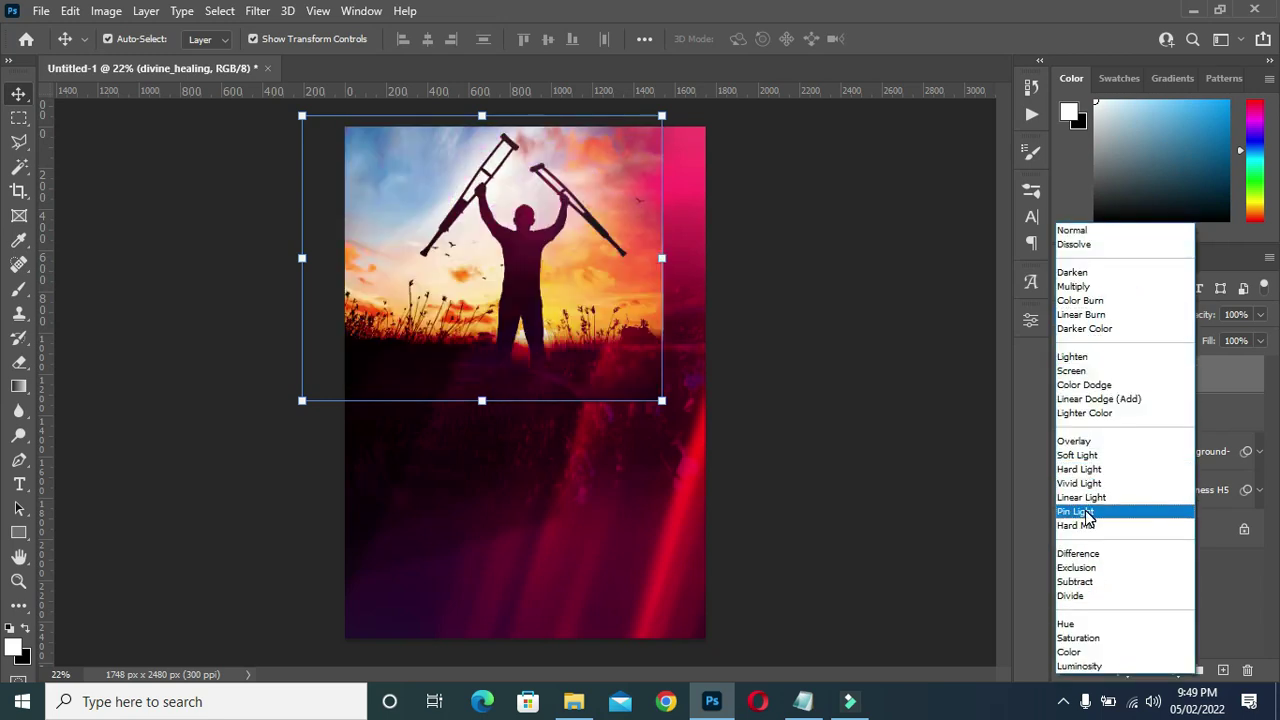
left_click(1087, 512)
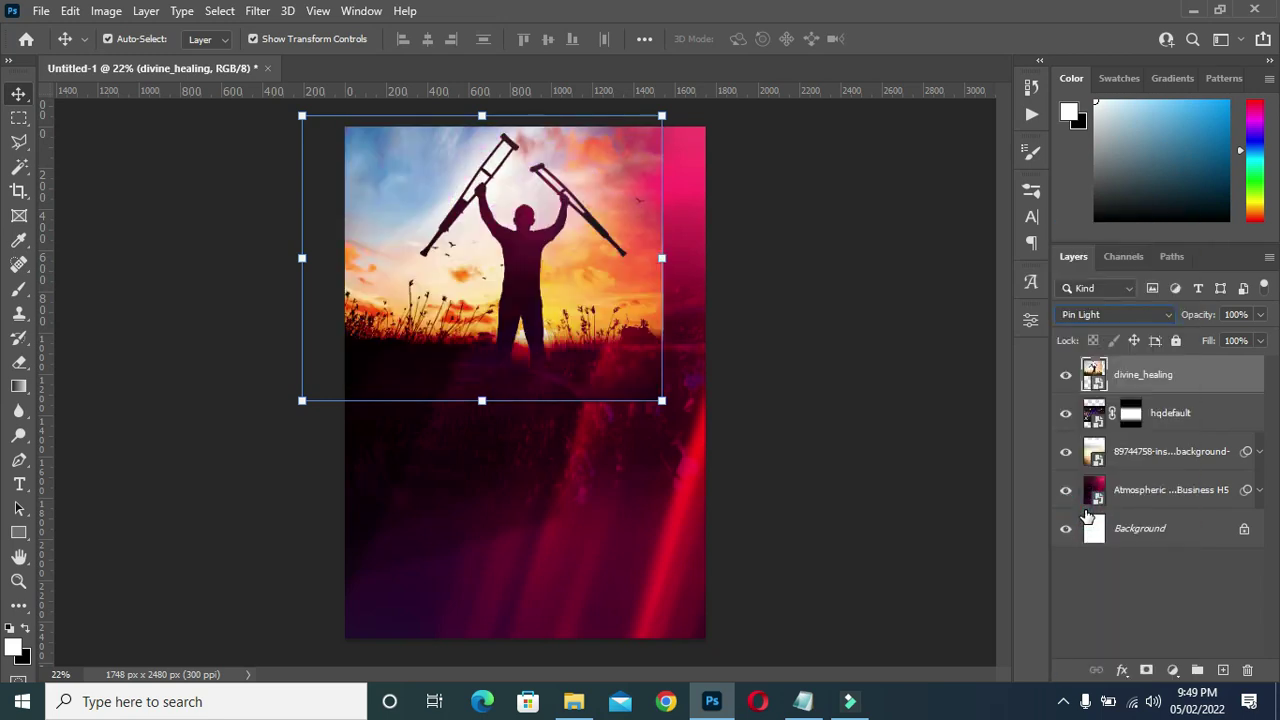
left_click(1238, 314)
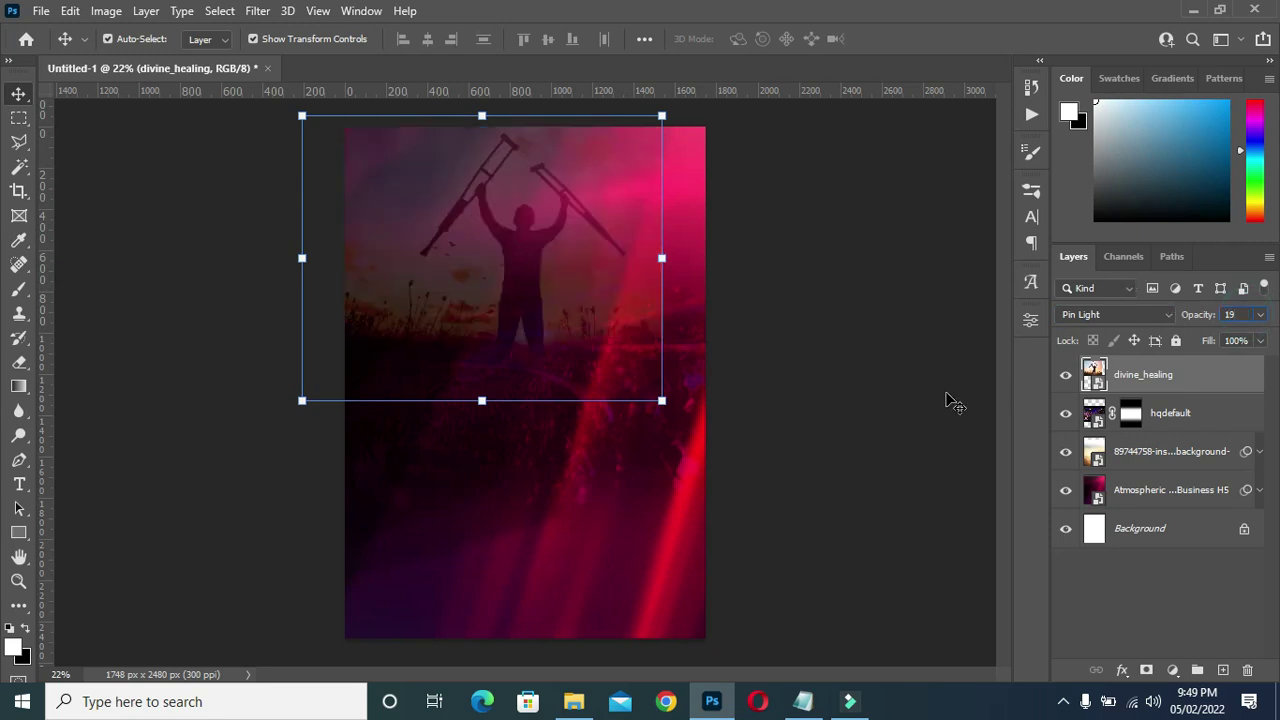
left_click(1146, 670)
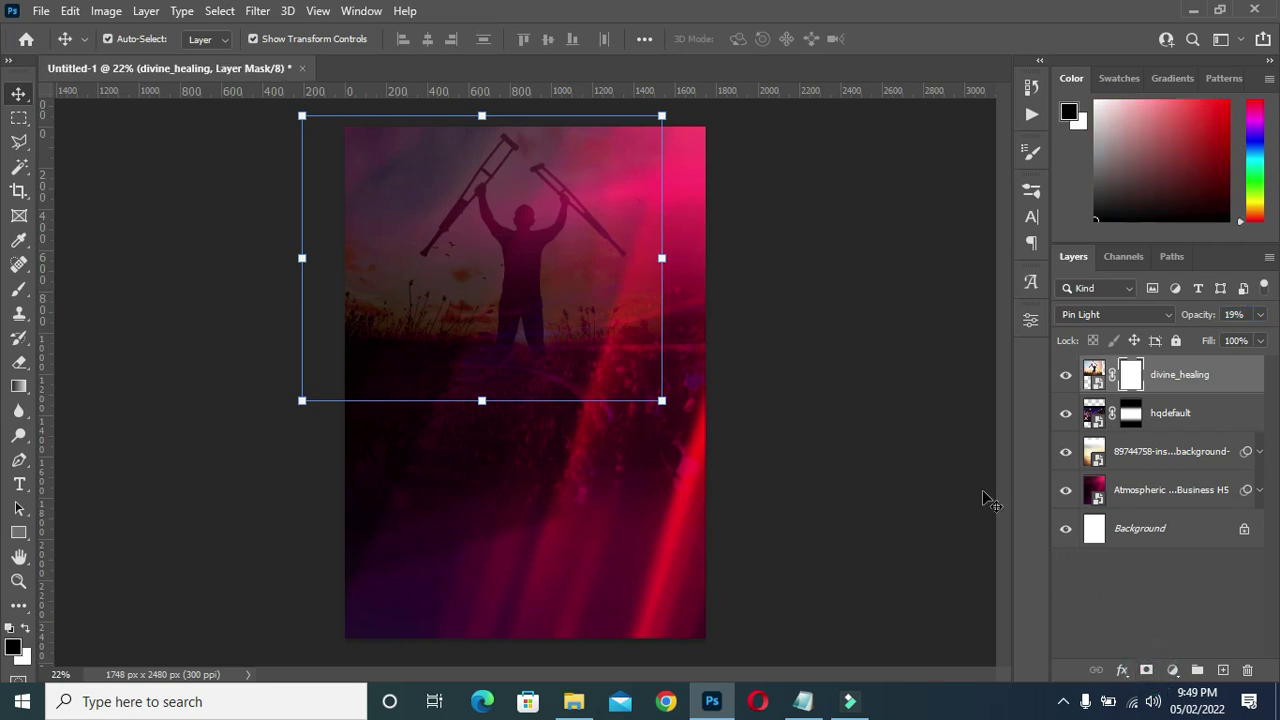
- Gradient-fade the divine_healing photo's lower part through its layer mask
left_click(18, 386)
left_click_drag(470, 424, 500, 320)
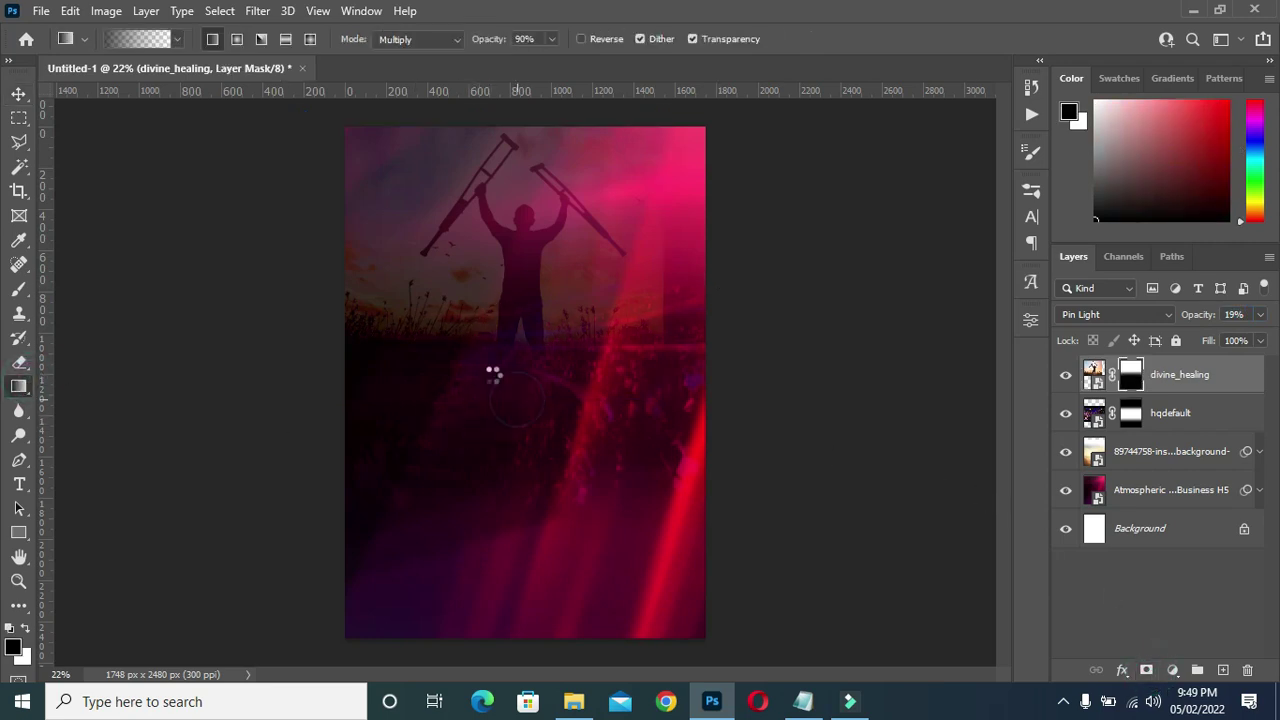
left_click_drag(477, 391, 485, 267)
left_click(677, 269)
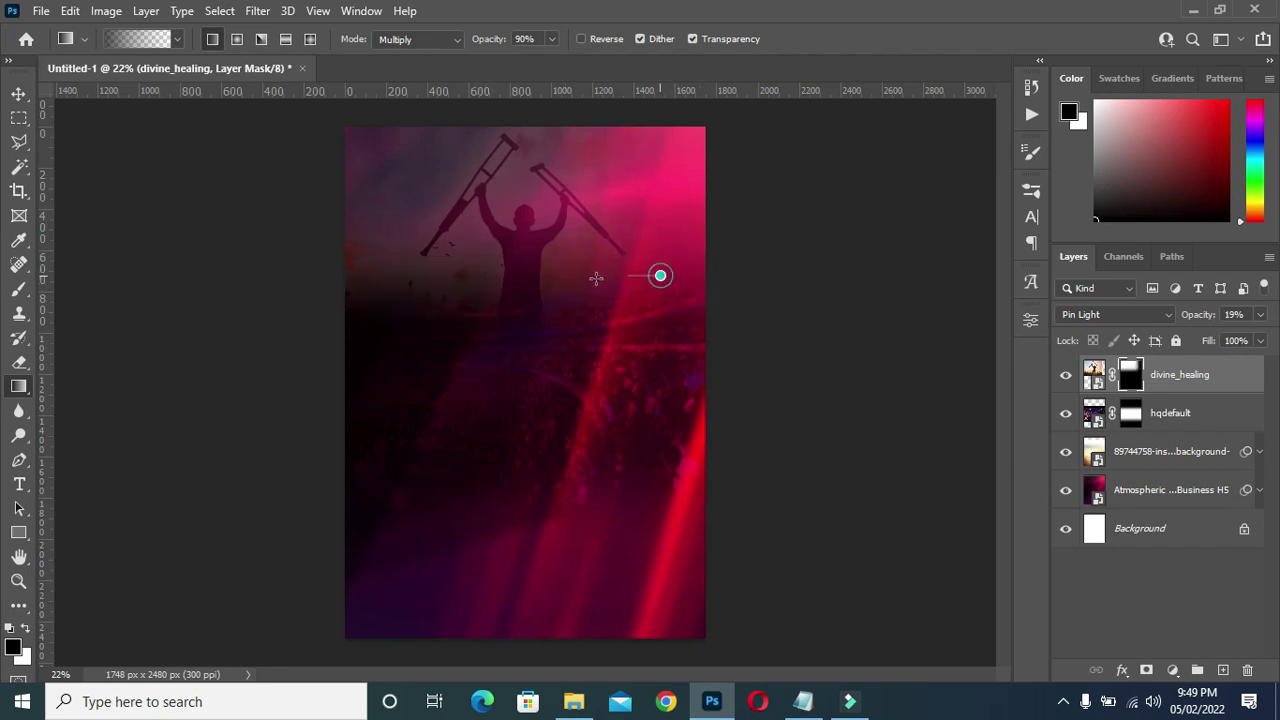
left_click(306, 257)
left_click_drag(292, 241, 428, 256)
mouse_move(306, 277)
left_mouse_down()
mouse_move(400, 280)
mouse_move(326, 287)
left_mouse_up()
- Paint the mask with a soft round brush at 300 to hide the grey haze left of the figure
right_click(18, 288)
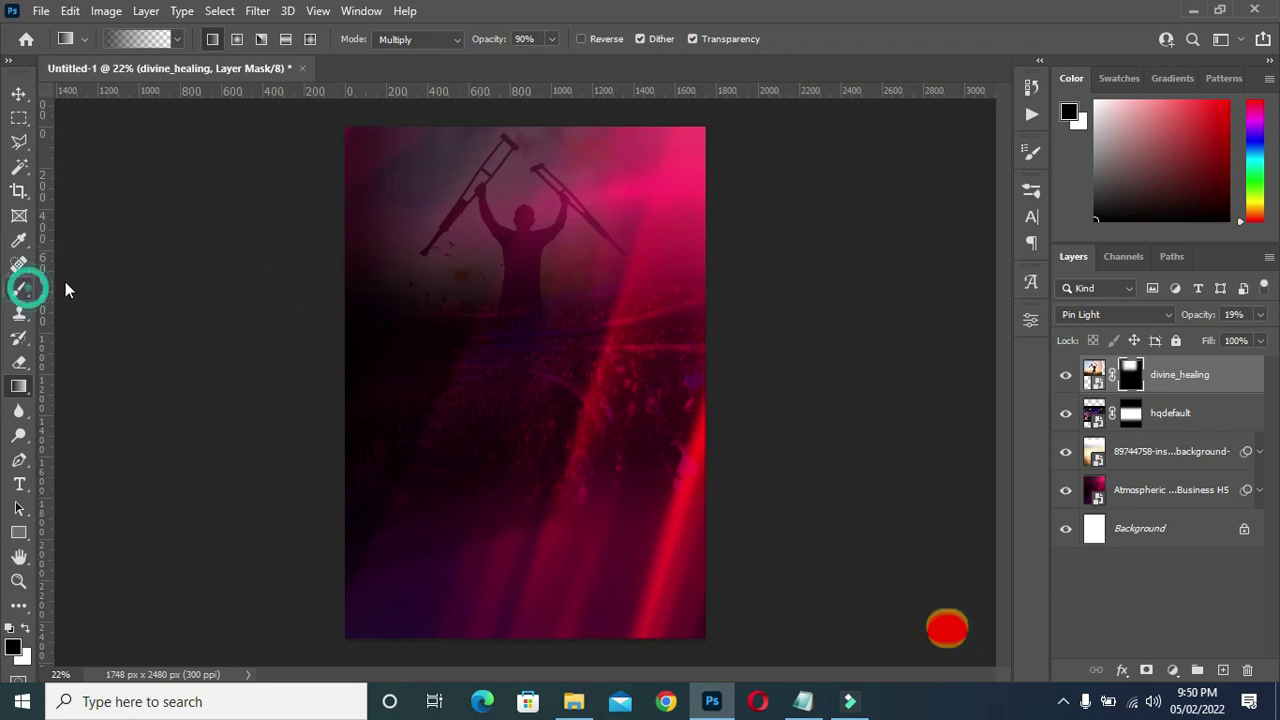
left_click(90, 289)
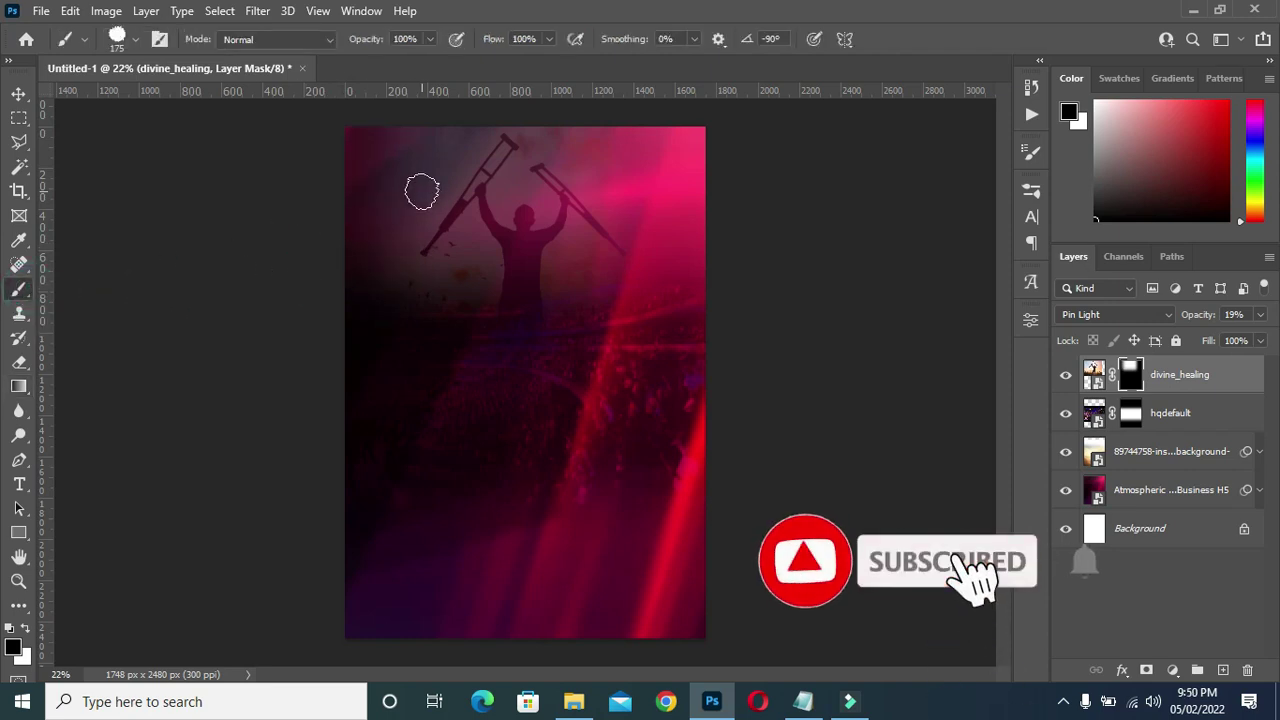
left_click(128, 38)
left_click(160, 212)
left_click(134, 40)
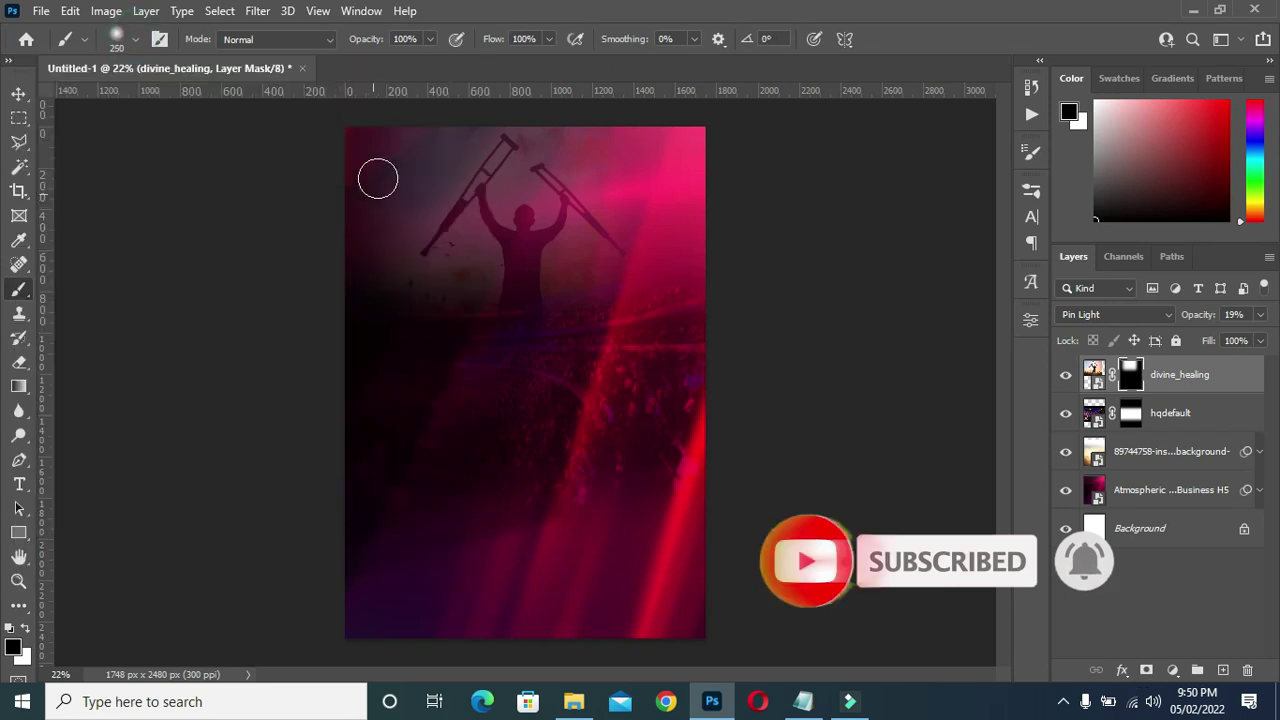
key("bracketright")
key("bracketright")
key("bracketright")
key("bracketright")
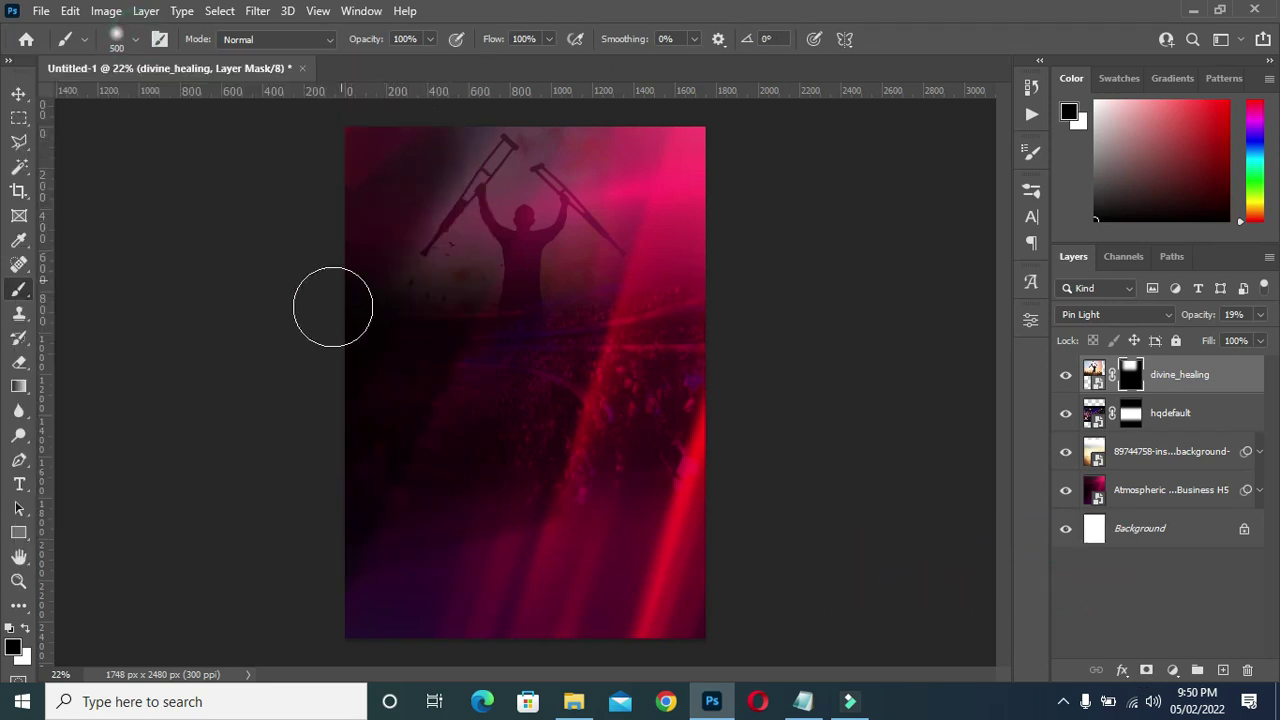
key("bracketleft")
key("bracketleft")
mouse_move(457, 276)
left_mouse_down()
mouse_move(381, 295)
mouse_move(506, 302)
mouse_move(591, 271)
left_mouse_up()
key("bracketright")
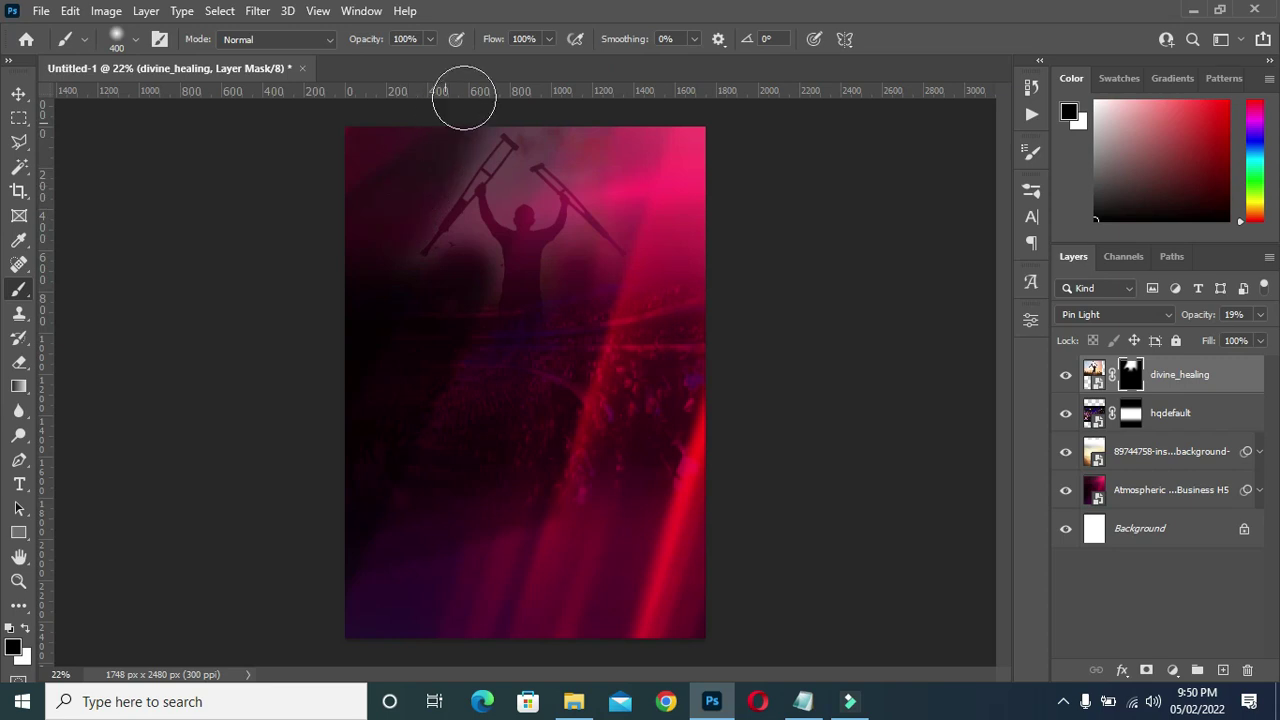
- Enlarge the divine_healing photo to about 109% and reopen the Night of Revelation folder
scroll(514, 263, "up", 1)
key("v")
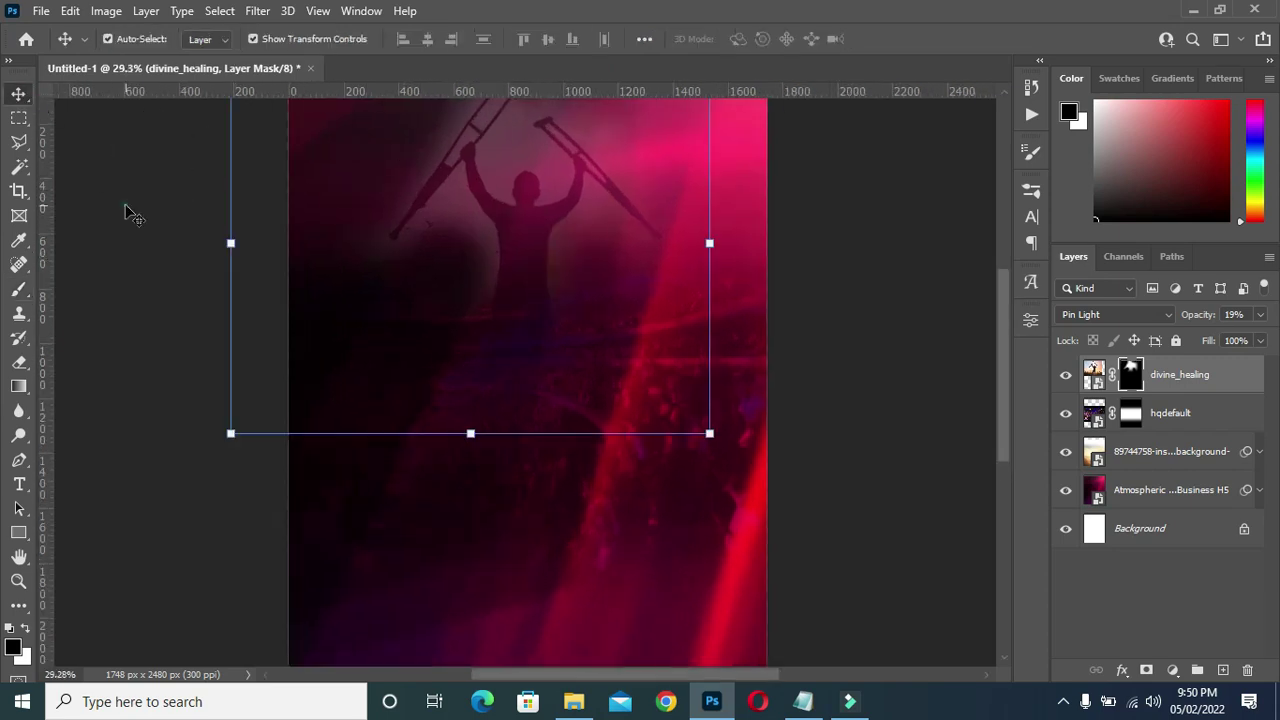
left_click(123, 209)
scroll(517, 266, "down", 2)
scroll(600, 268, "up", 1)
scroll(560, 300, "down", 1)
left_click(510, 387)
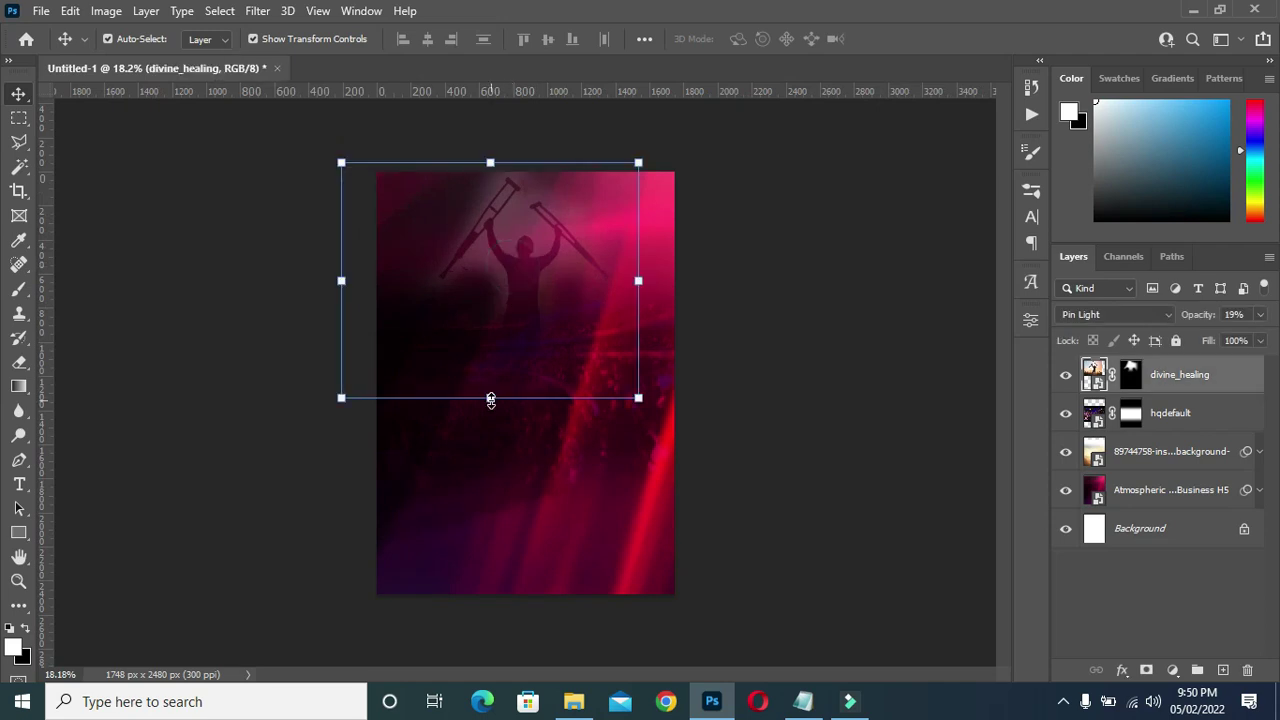
left_click_drag(490, 398, 489, 419)
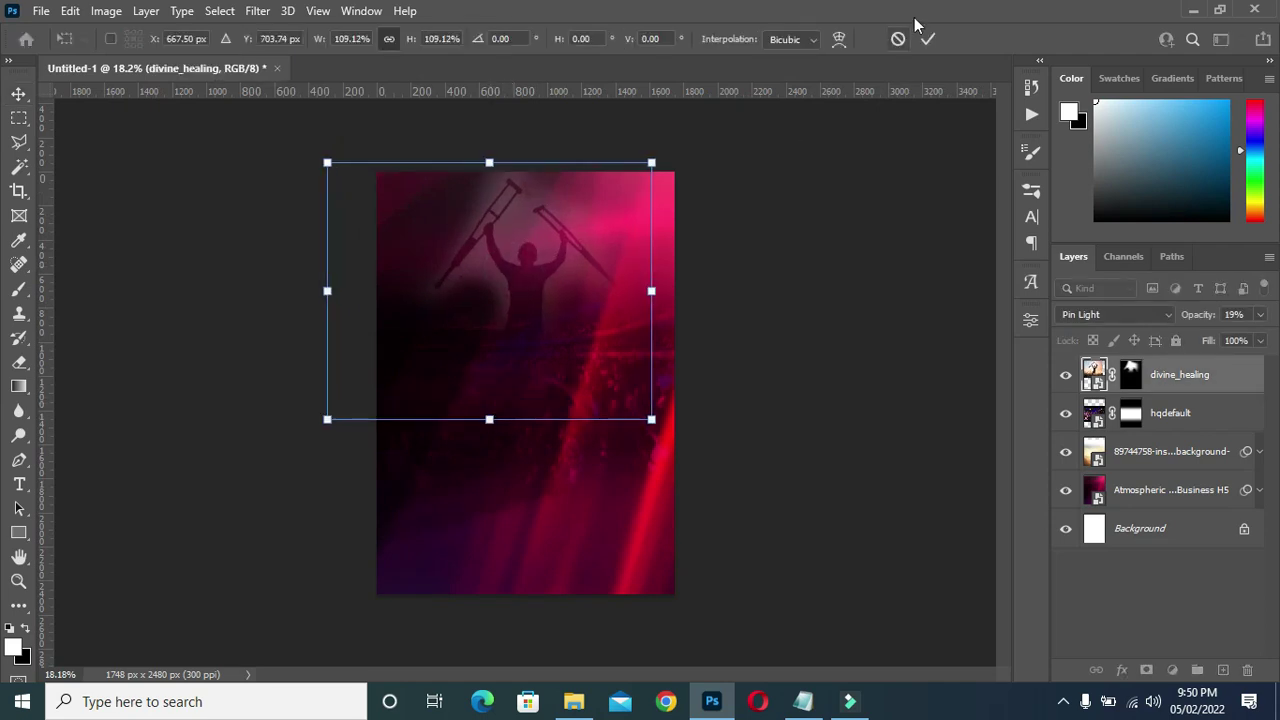
left_click(880, 177)
scroll(471, 346, "up", 1)
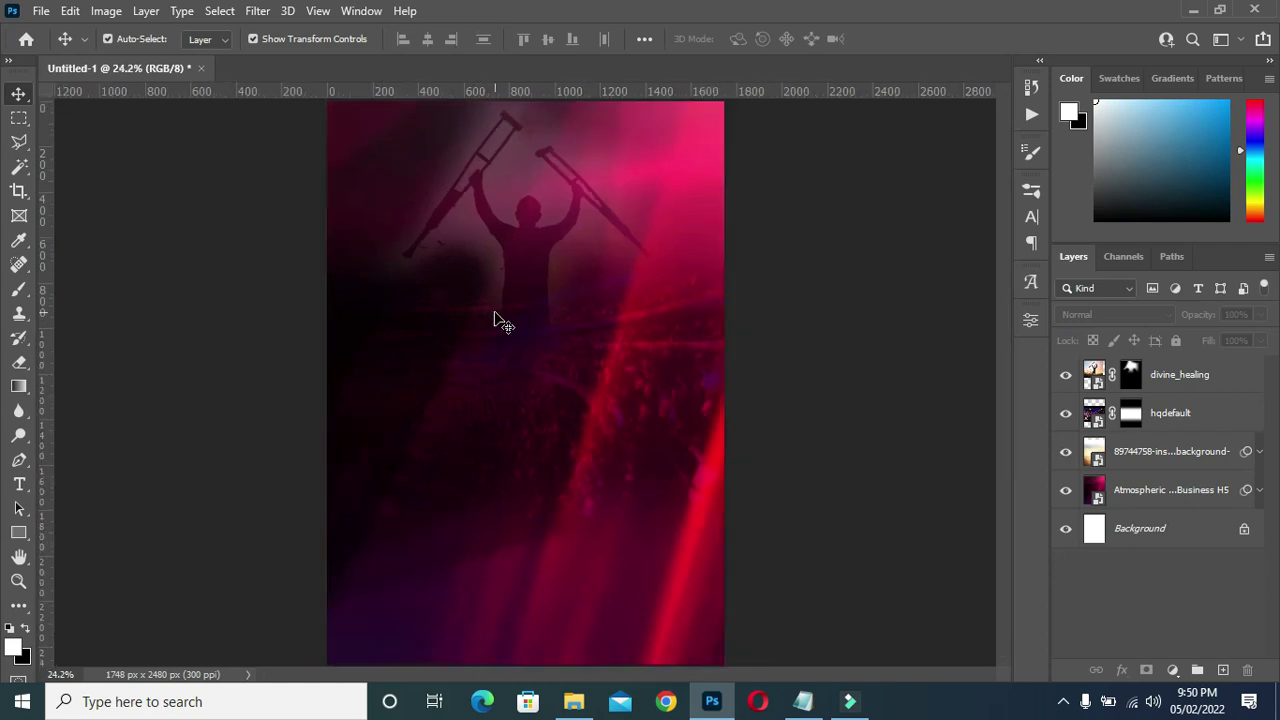
left_click(573, 701)
- Place the CROWD photo onto the poster and stretch it over the upper part
left_click_drag(785, 288, 548, 200)
left_click_drag(524, 322, 539, 91)
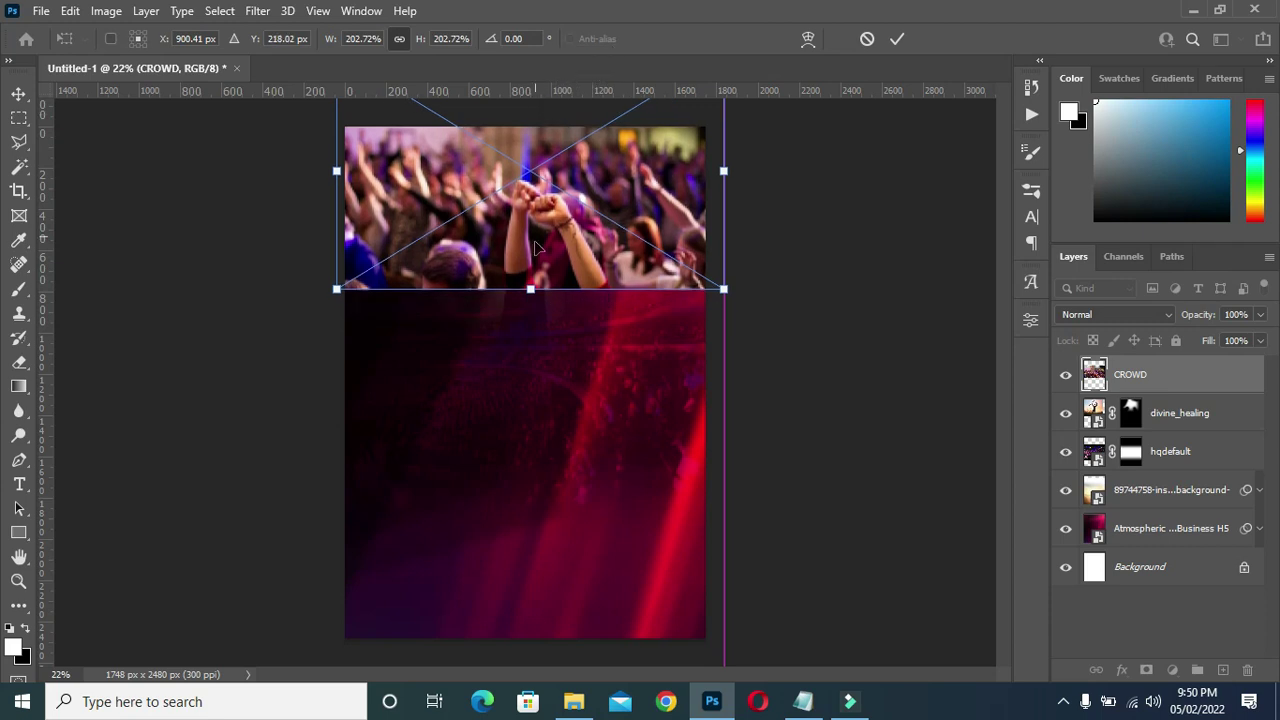
left_click_drag(534, 286, 531, 295)
left_click(899, 38)
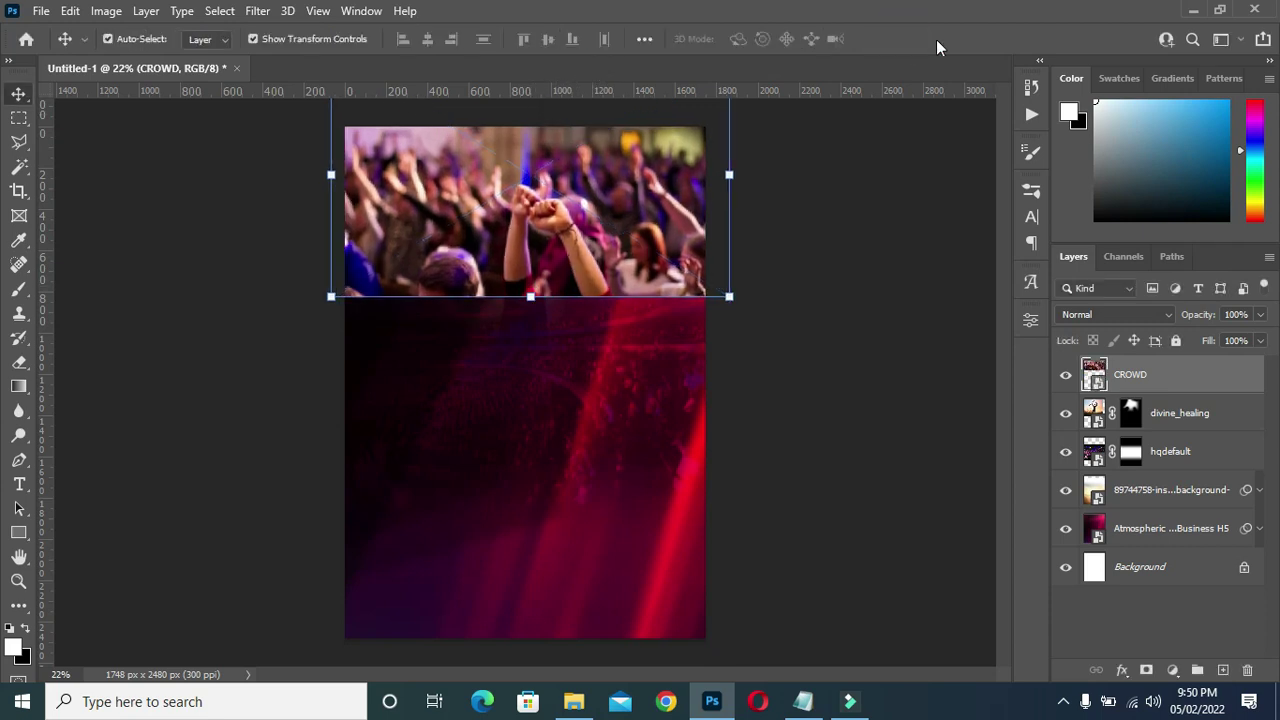
- Blend the CROWD layer in Multiply at 20% opacity
left_click(1161, 318)
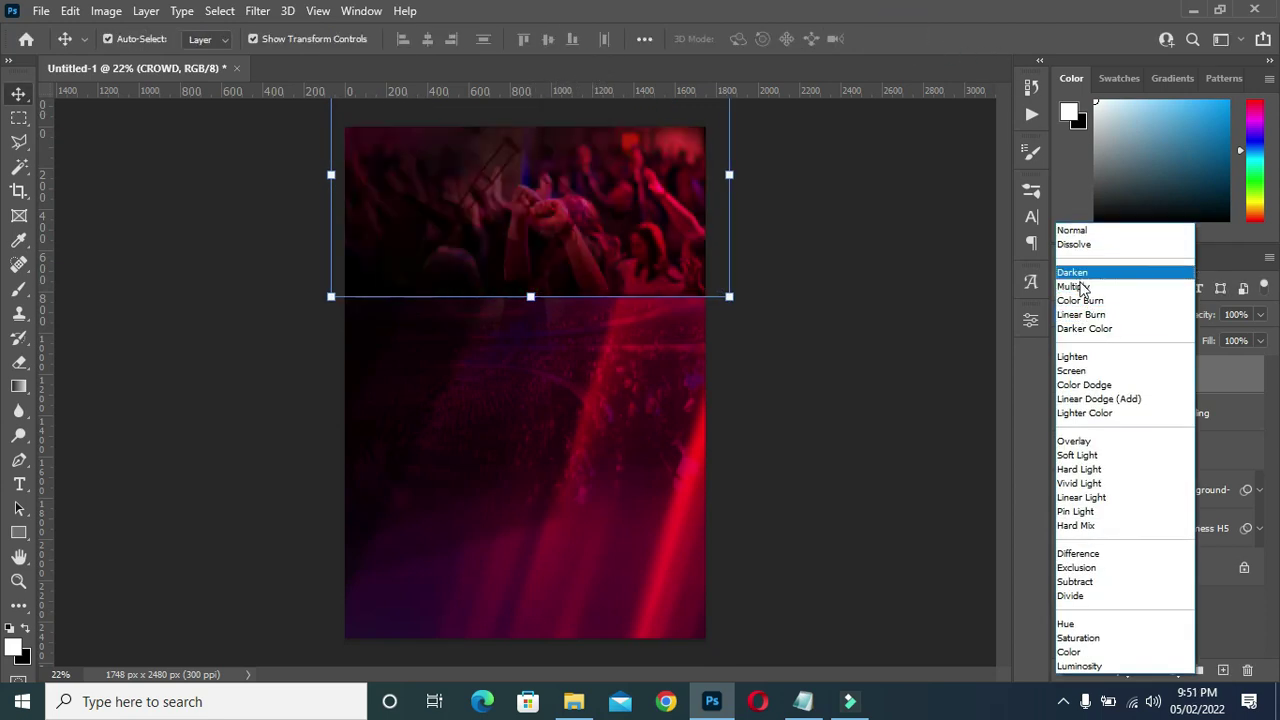
left_click(1080, 288)
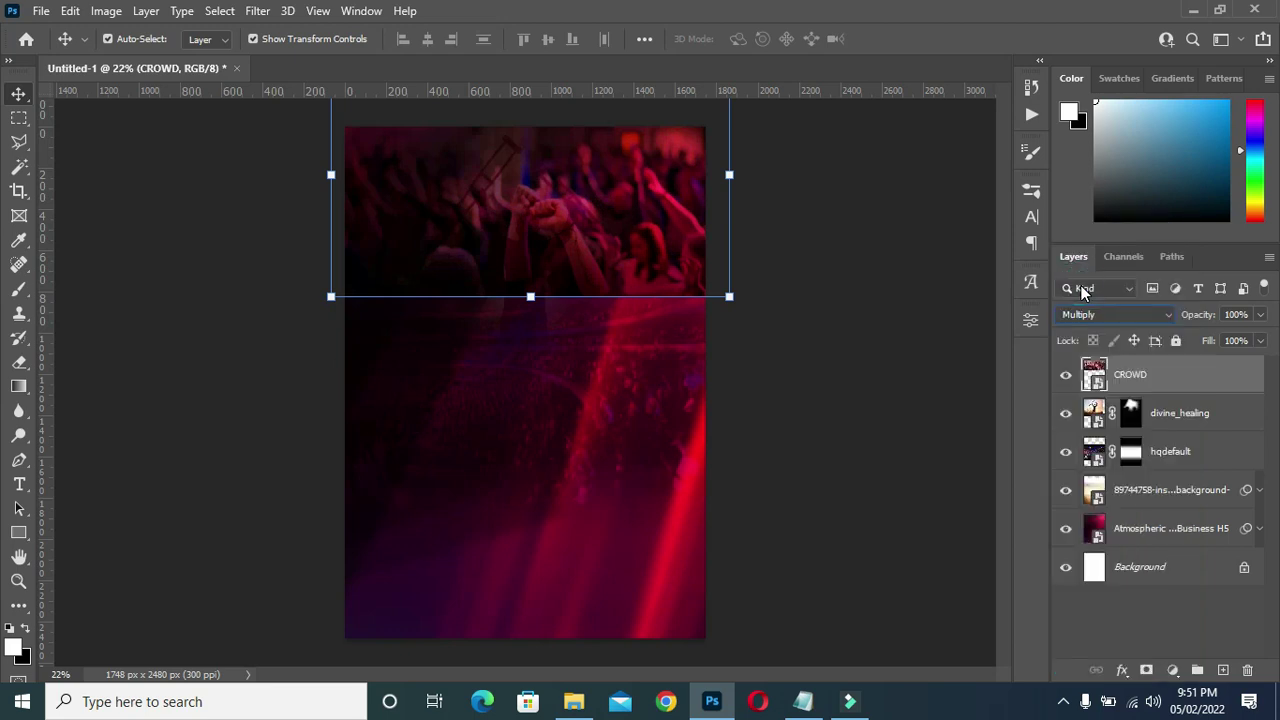
left_click(1250, 313)
type("11")
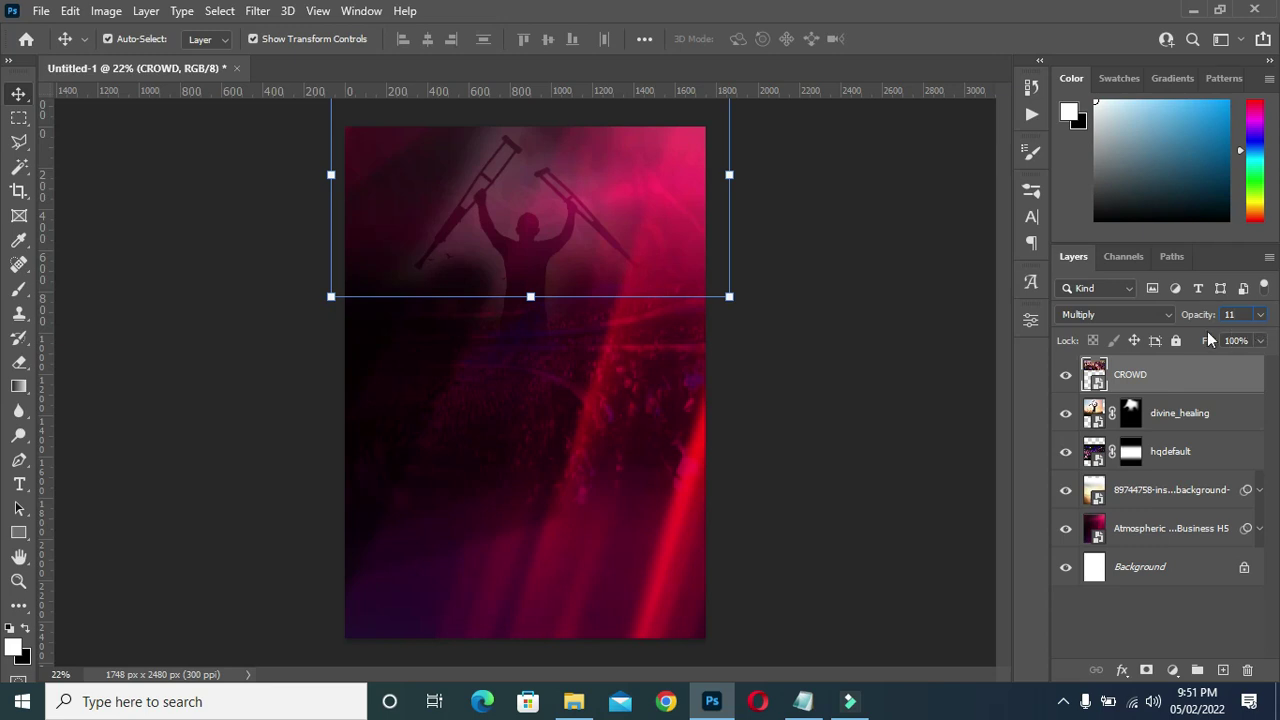
left_click(1238, 314)
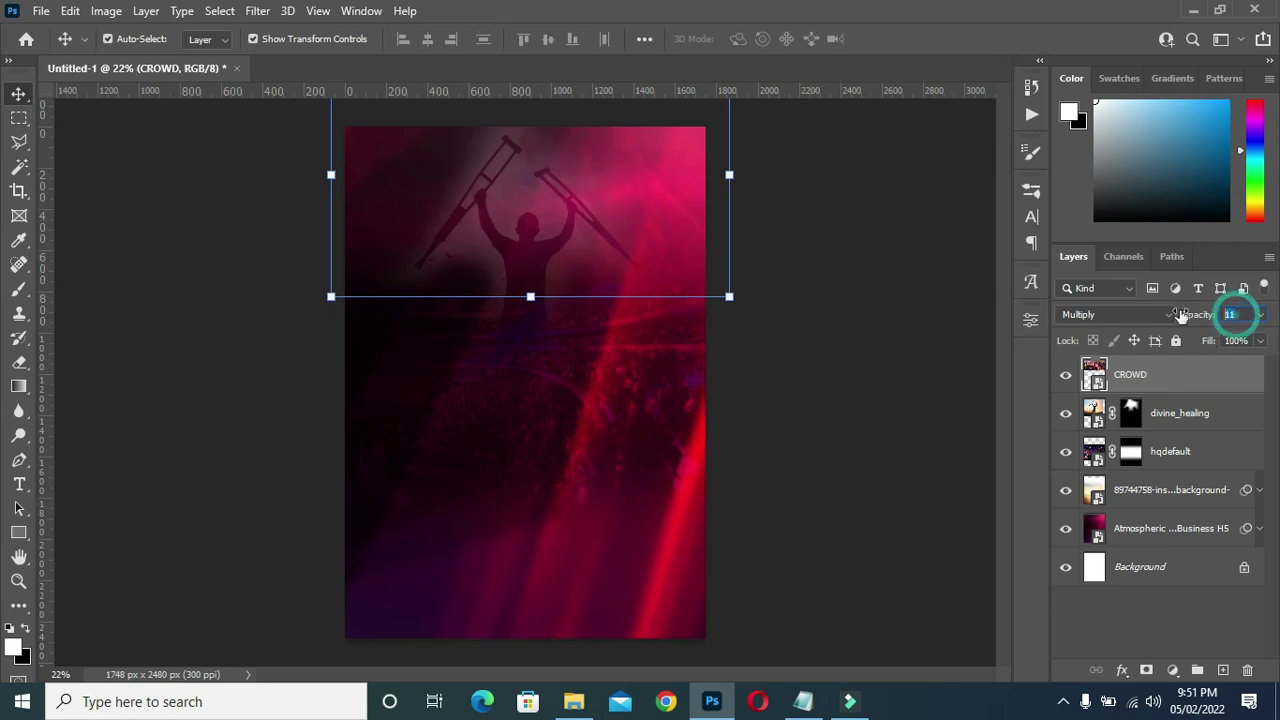
type("20")
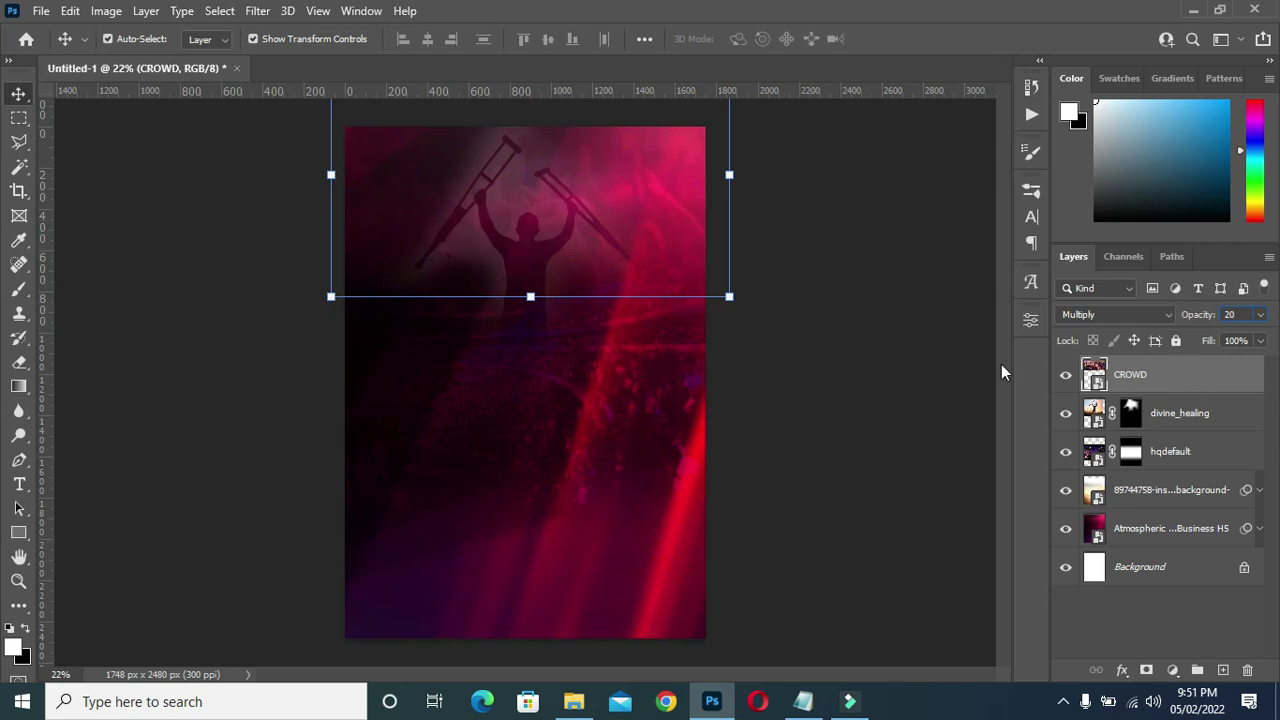
- Add a layer mask to CROWD and gradient-fade it around the crutch-raising figure
left_click(1164, 386)
left_click(1147, 669)
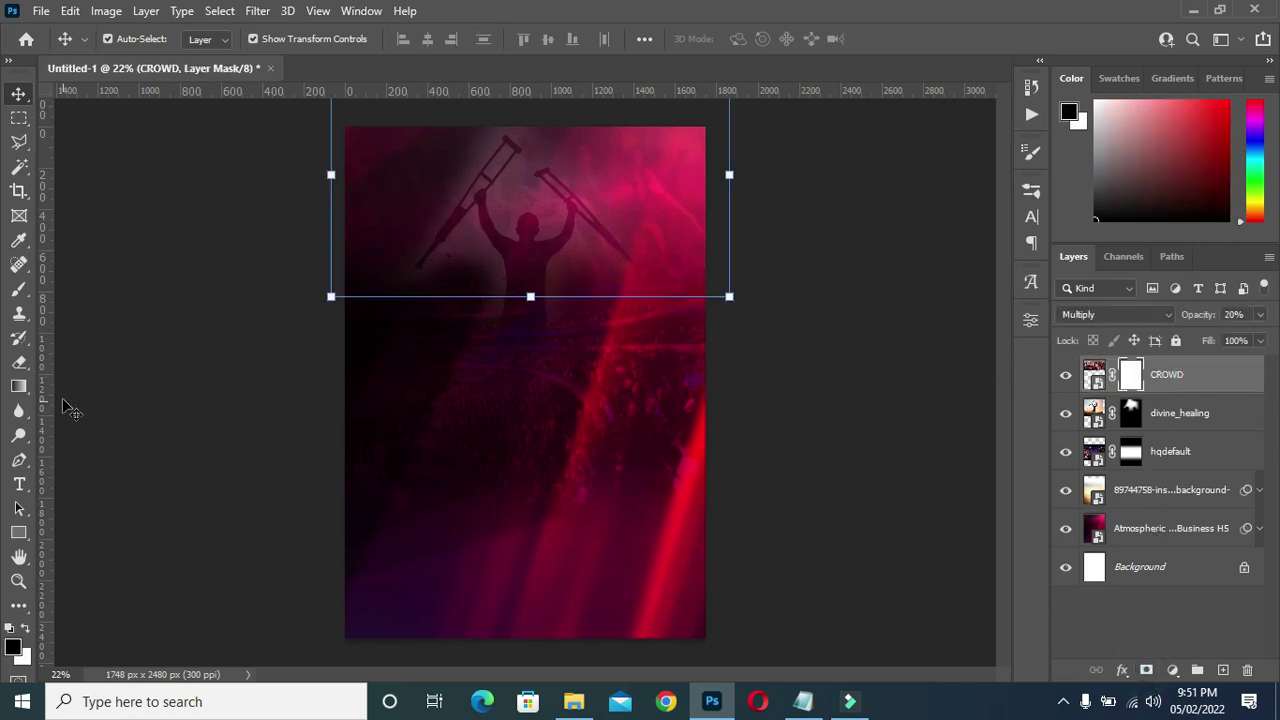
left_click(19, 386)
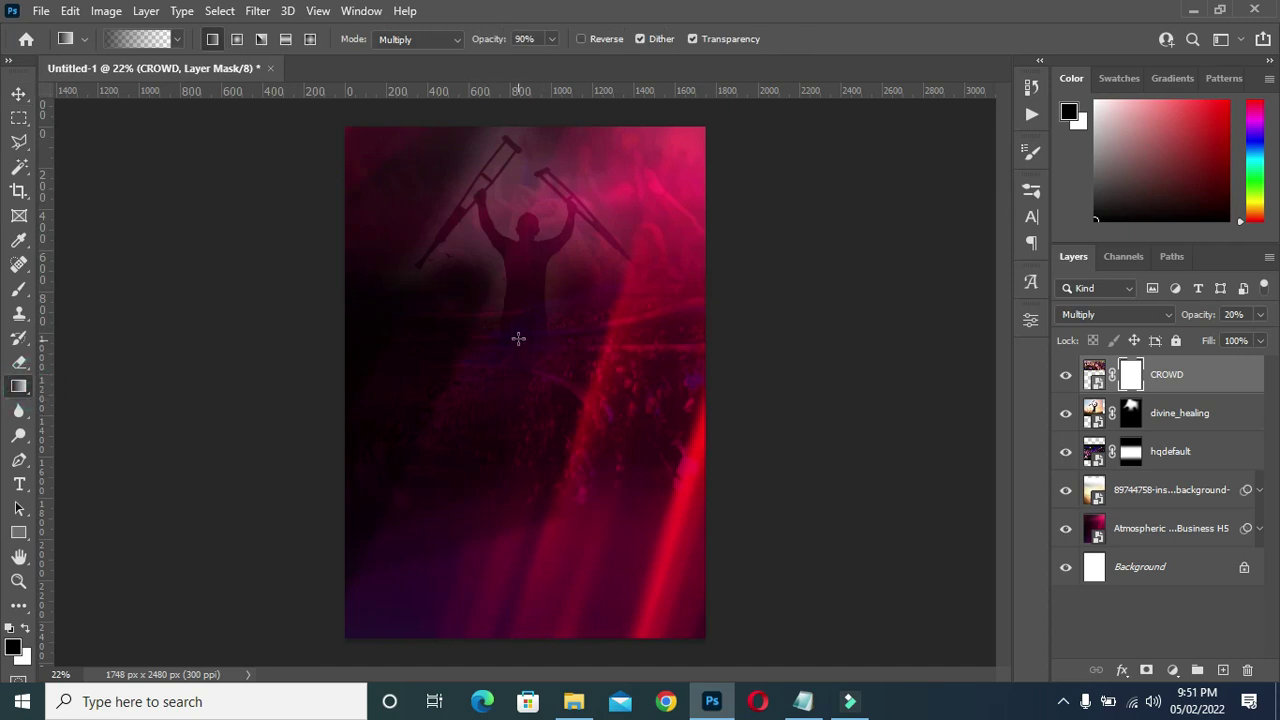
left_click_drag(510, 336, 519, 250)
key("v")
key("x")
left_click(89, 190)
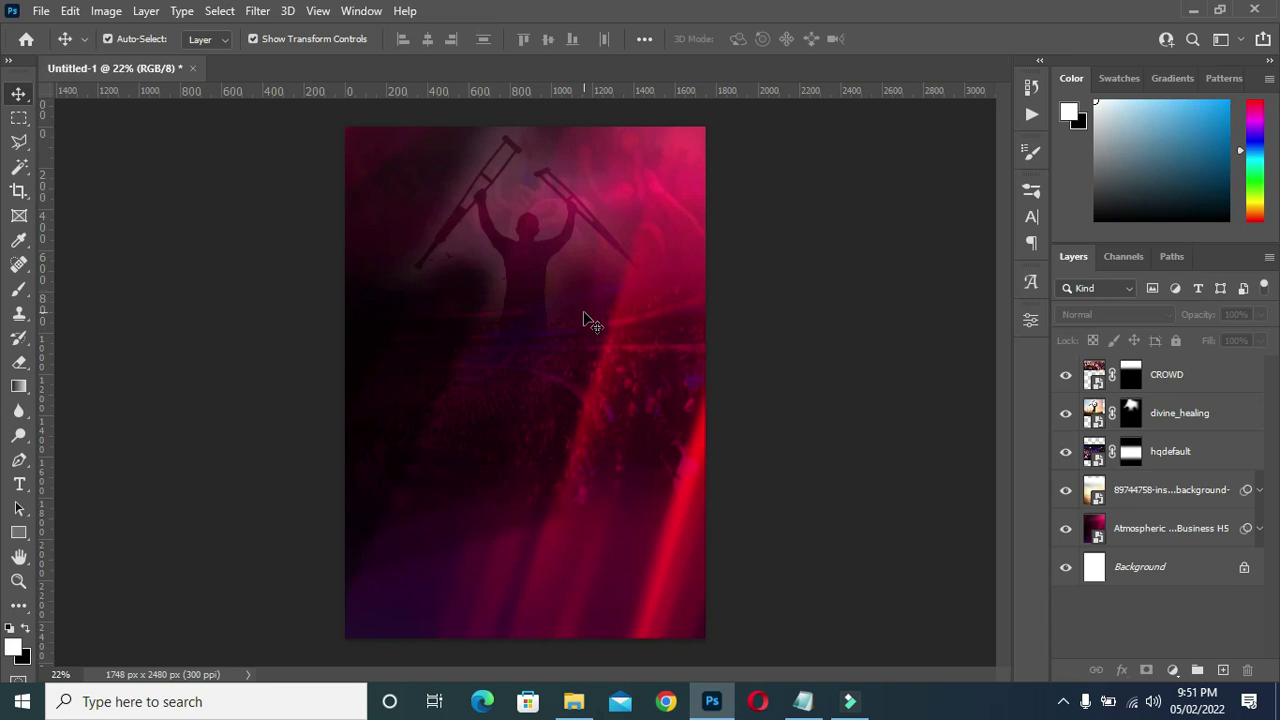
left_click(571, 334)
left_click(514, 251)
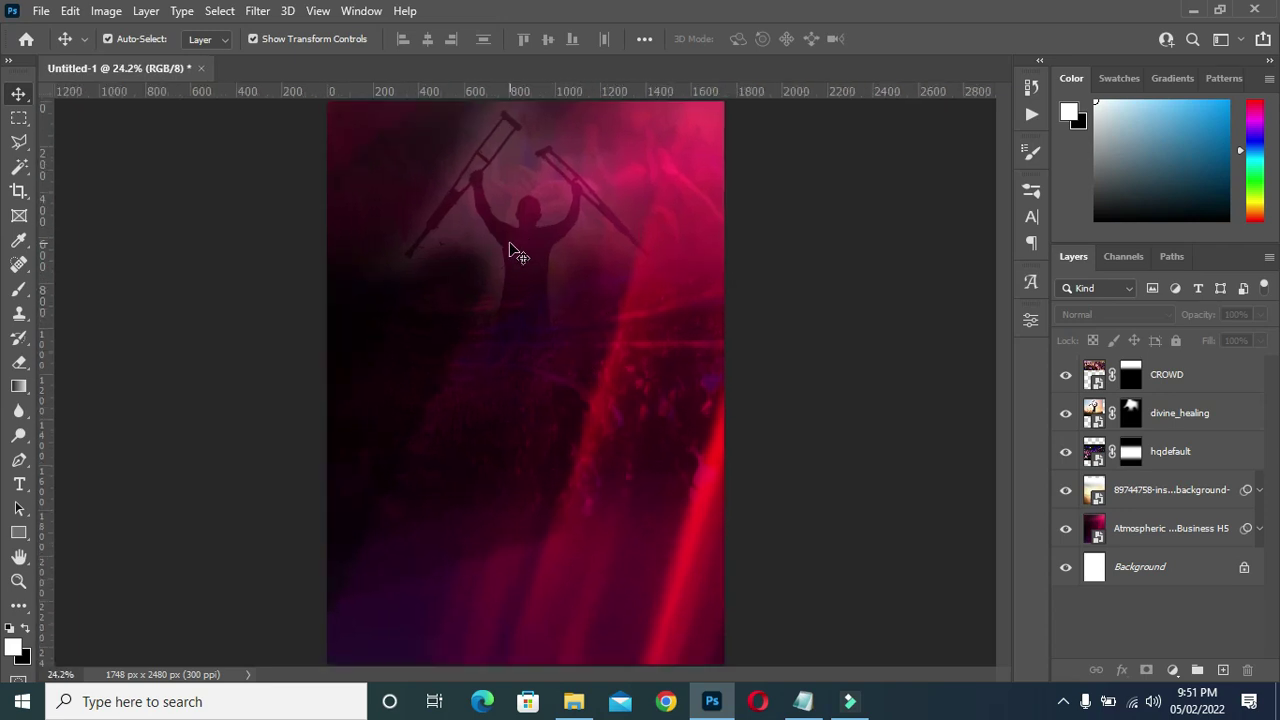
scroll(518, 253, "up", 1)
scroll(625, 235, "down", 1)
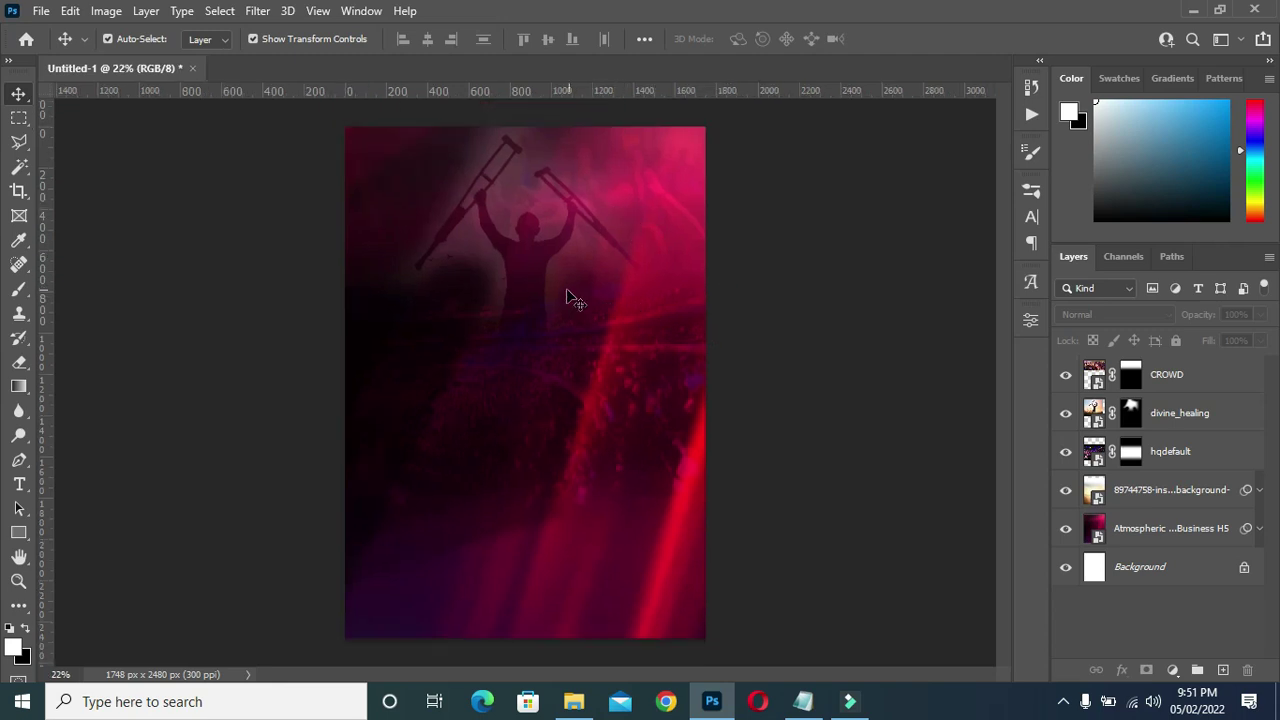
- Place the Dove image, shrunk to about 8.5%, near the poster's top right
left_click(574, 701)
left_click_drag(1118, 235, 329, 297)
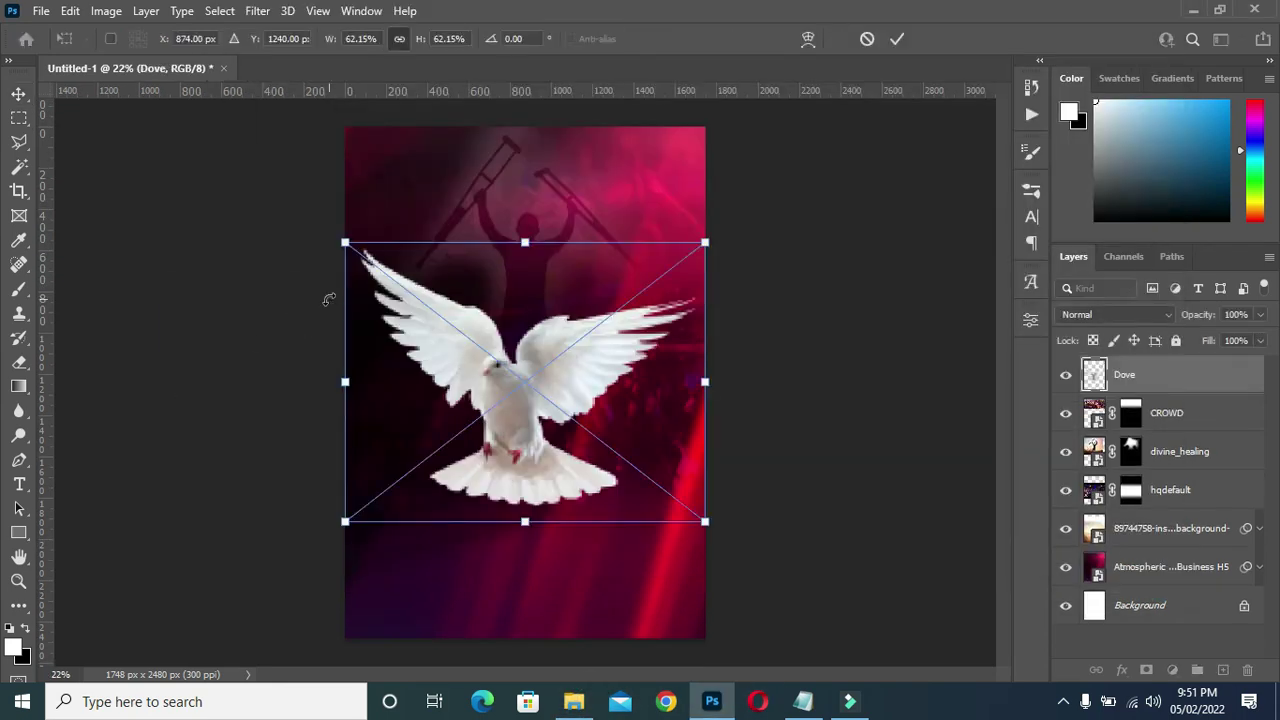
scroll(522, 375, "up", 2)
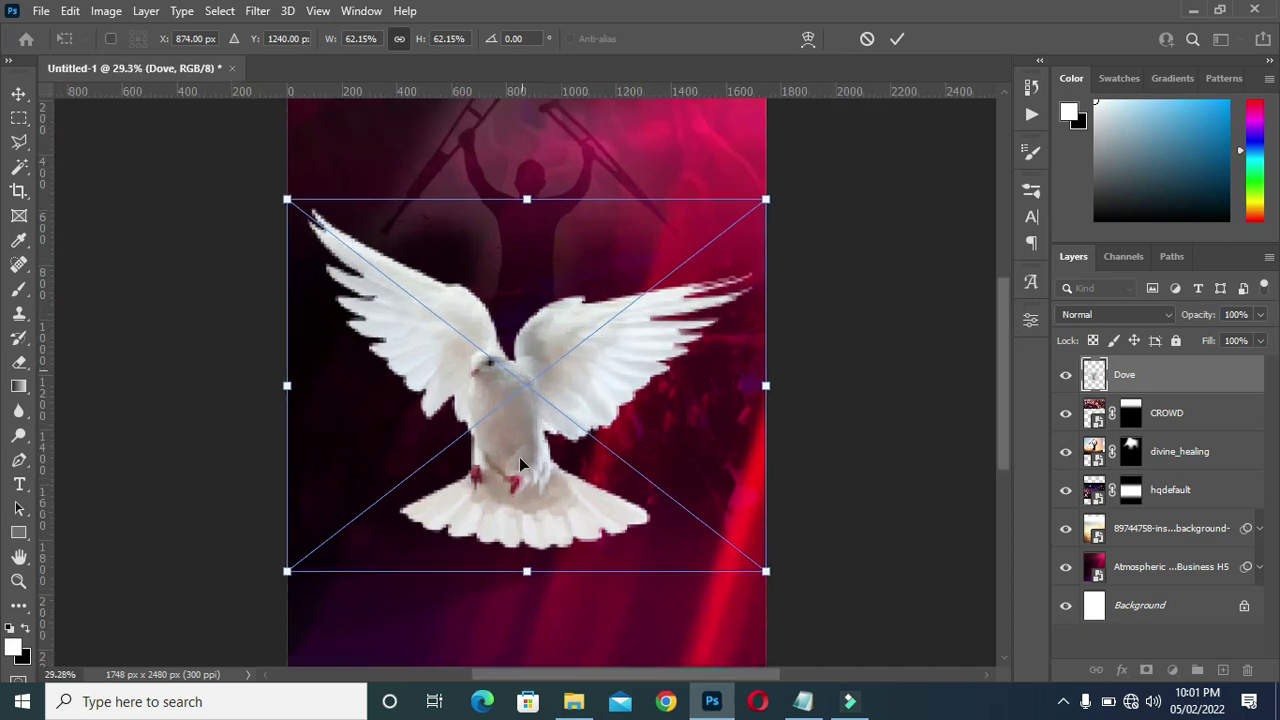
left_click_drag(526, 572, 697, 121)
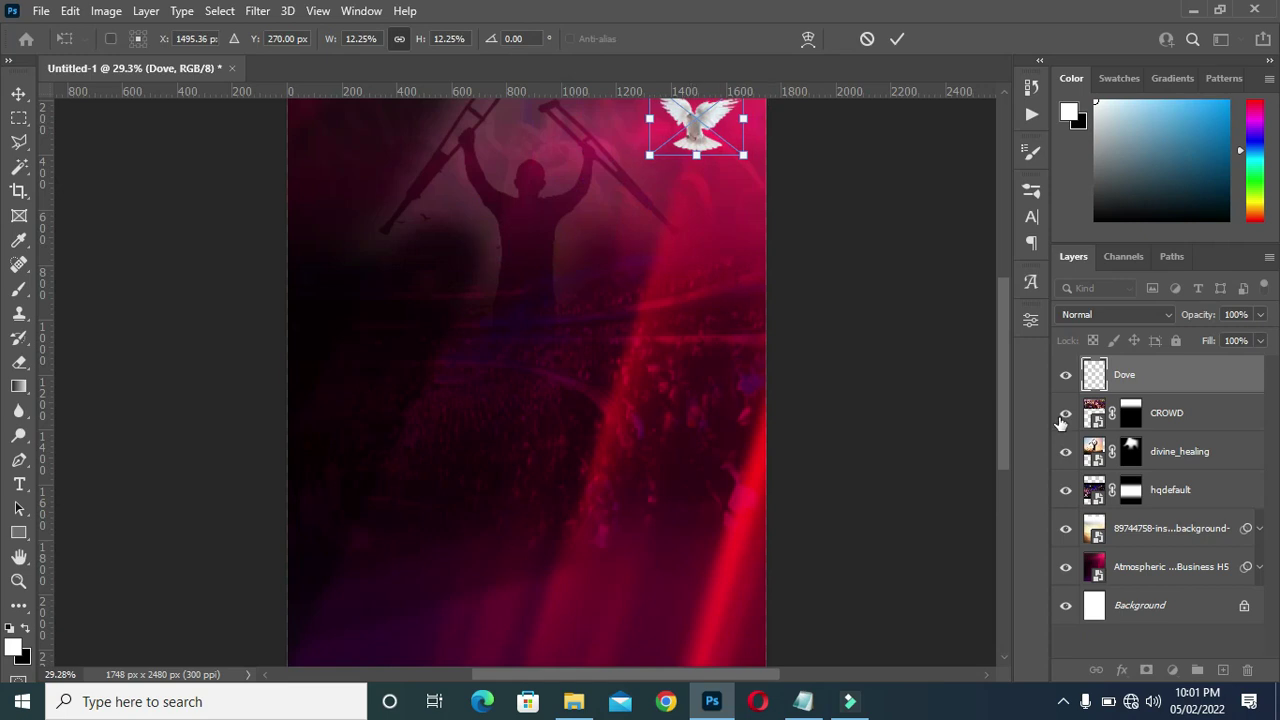
left_click_drag(998, 418, 999, 358)
left_click_drag(703, 293, 662, 283)
left_click_drag(657, 237, 660, 277)
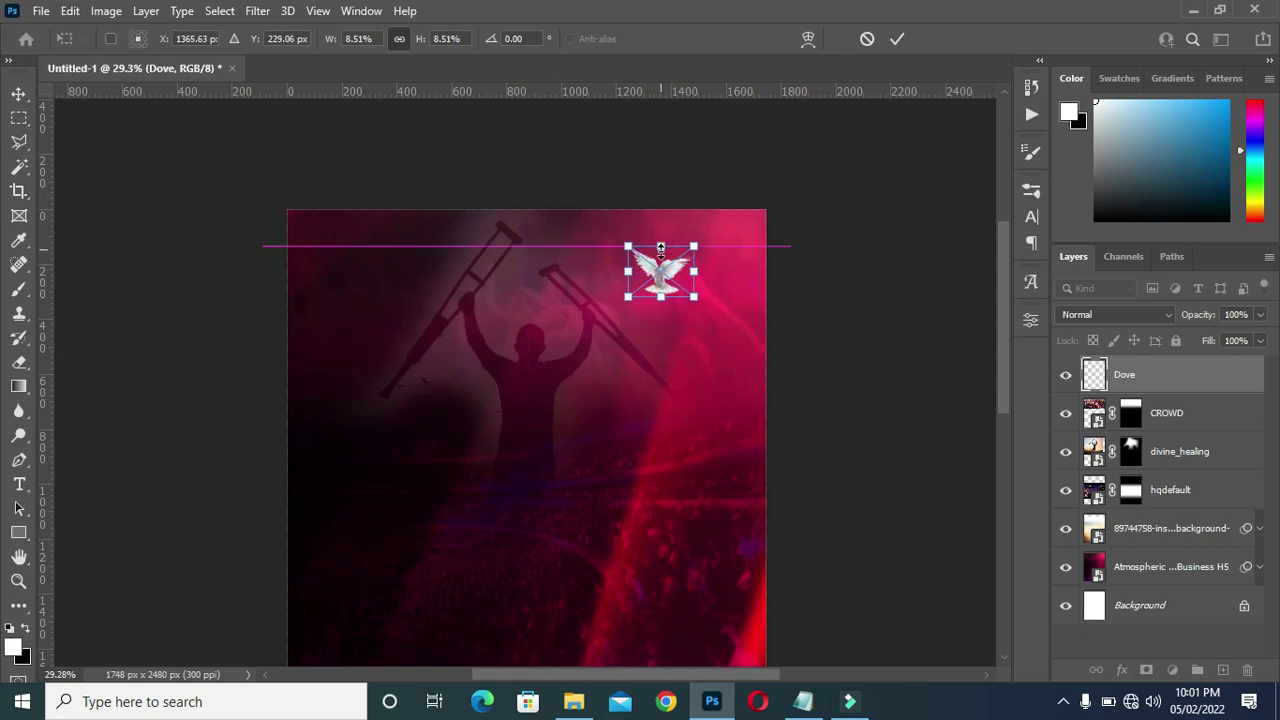
scroll(660, 275, "down", 2)
scroll(567, 288, "up", 2)
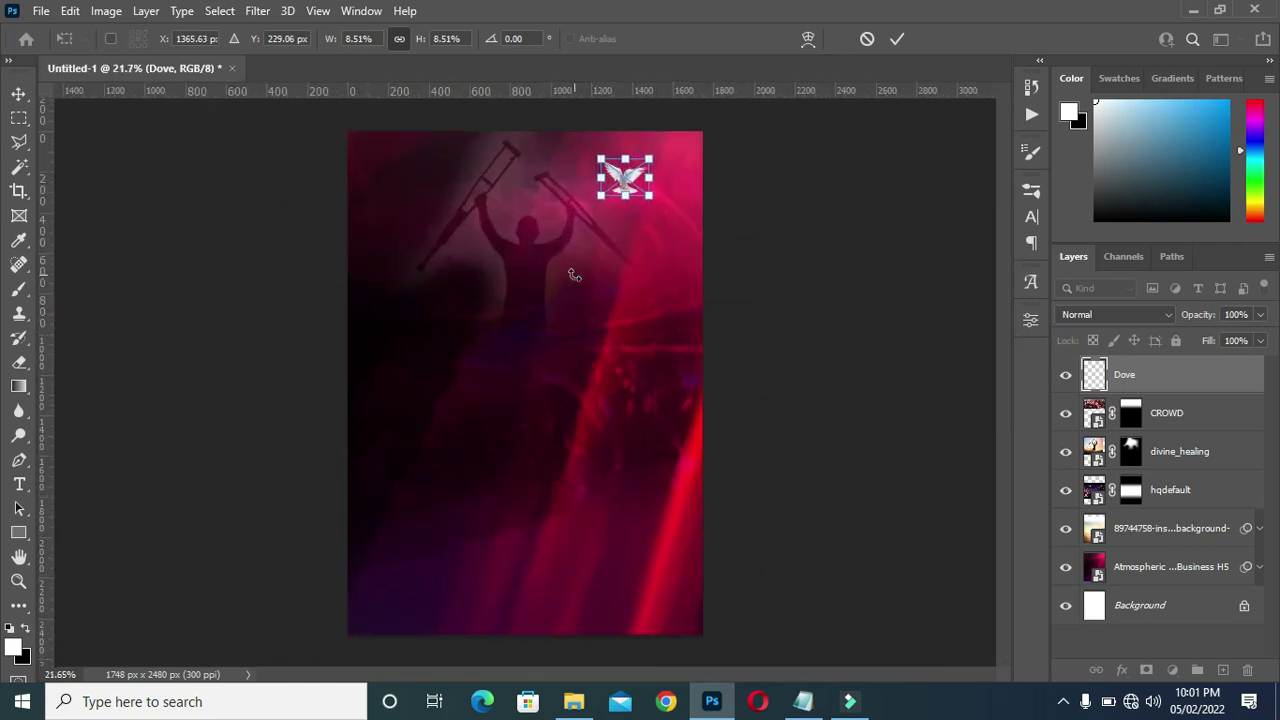
left_click(903, 38)
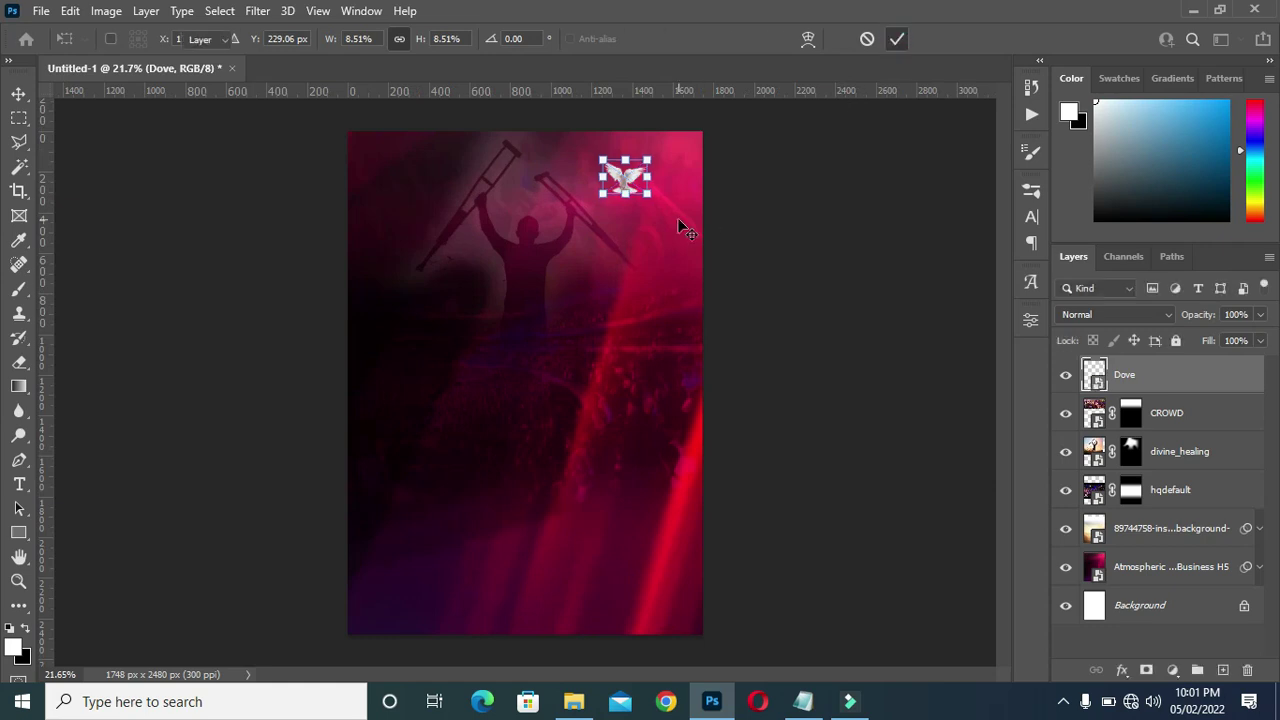
- Set the Dove layer's blend mode to Overlay
left_click(1097, 288)
left_click(1152, 316)
left_click(1146, 314)
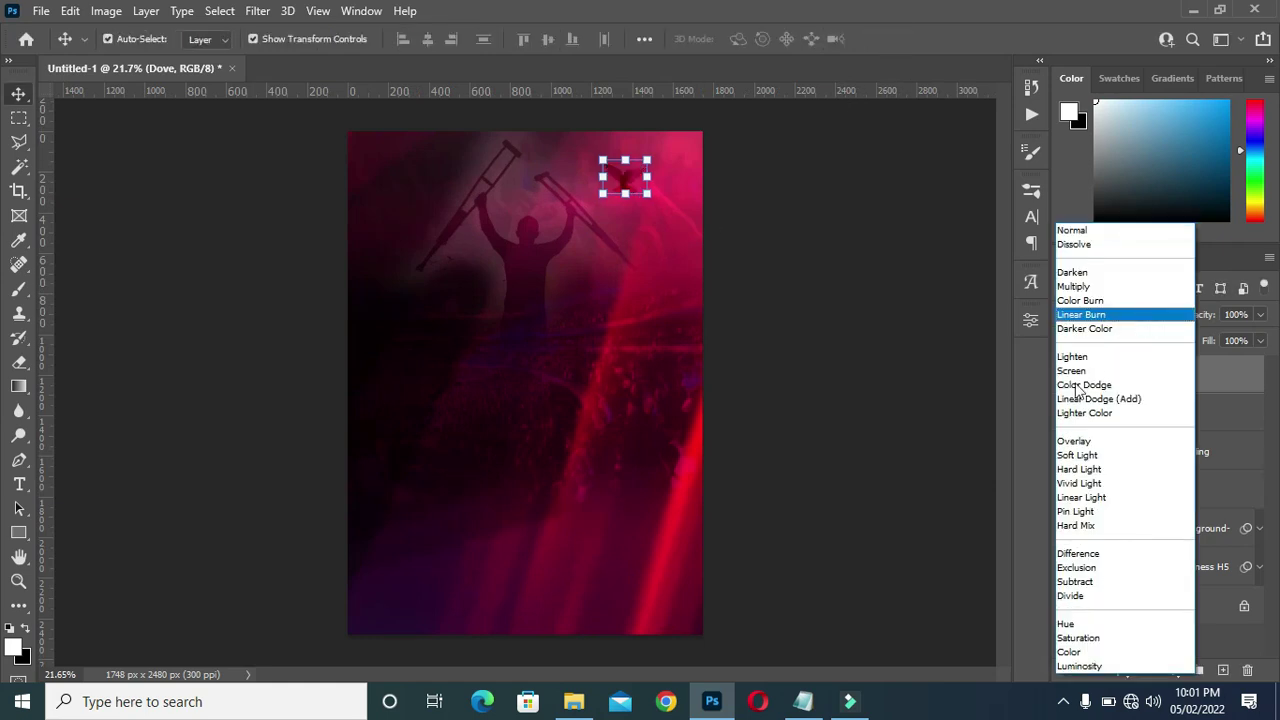
left_click(1070, 444)
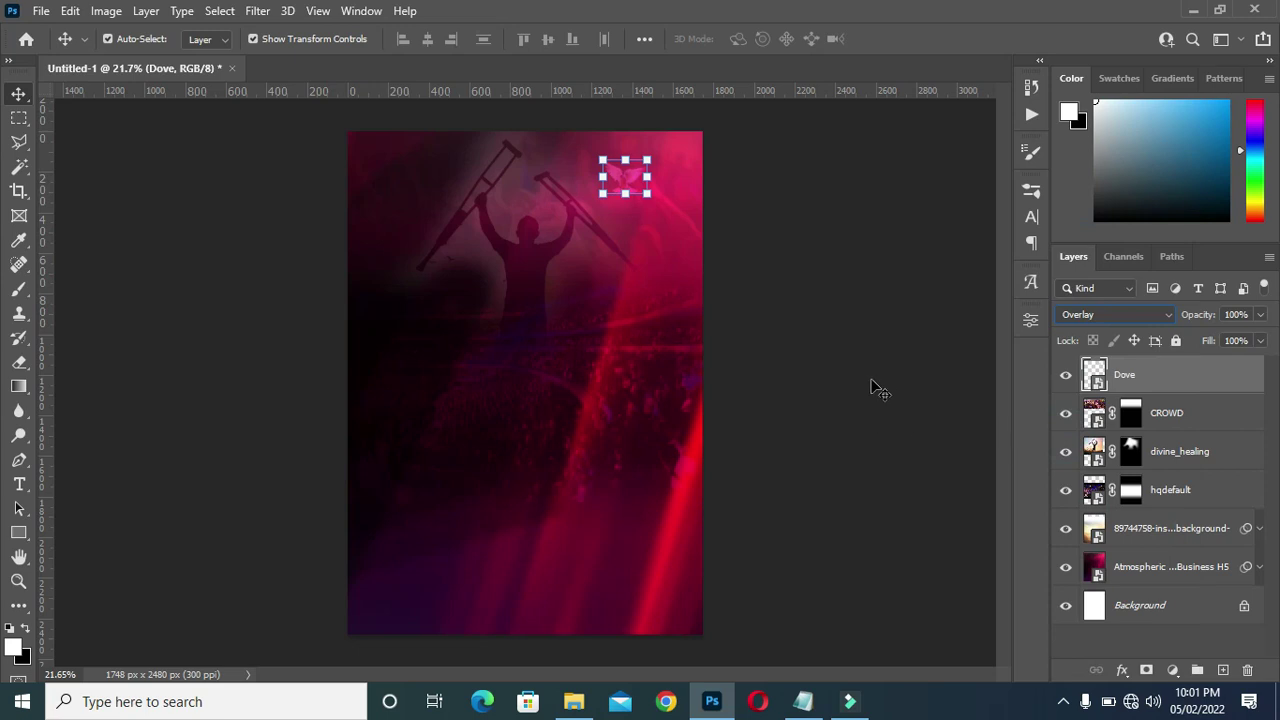
left_click(836, 378)
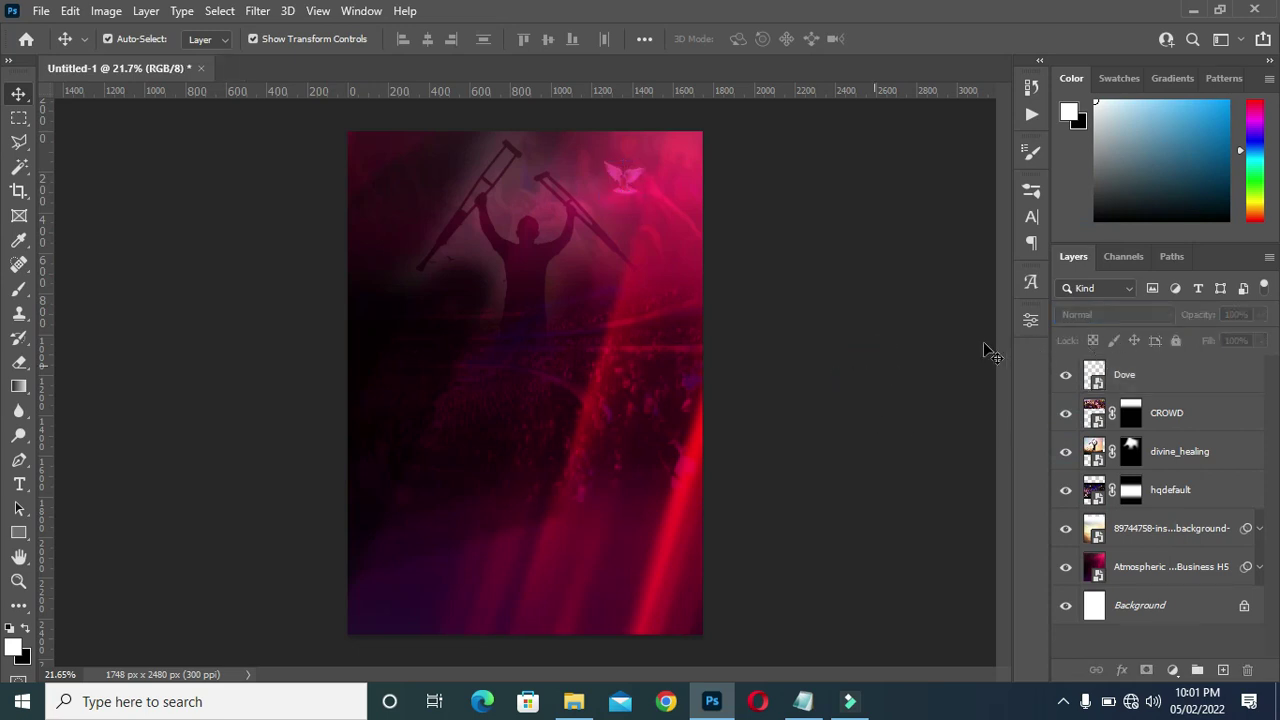
scroll(642, 285, "down", 1)
scroll(608, 188, "up", 3)
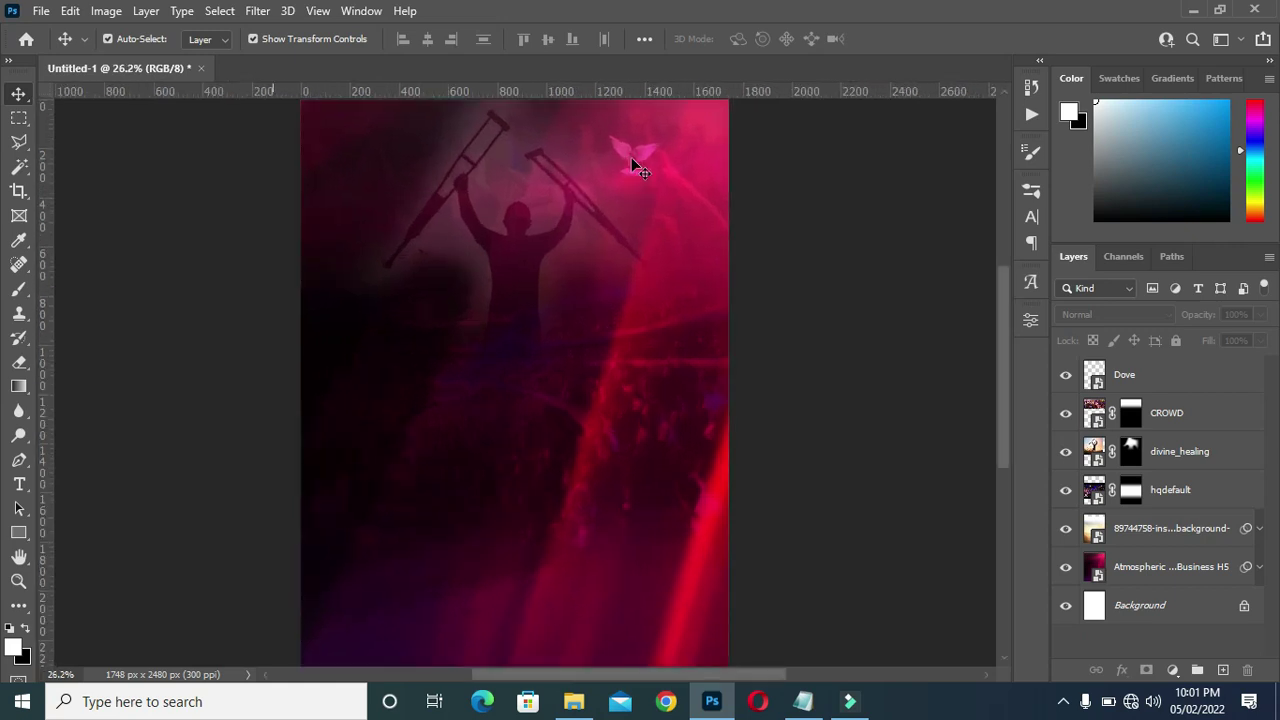
left_click(631, 157)
left_click(790, 300)
left_click(642, 155)
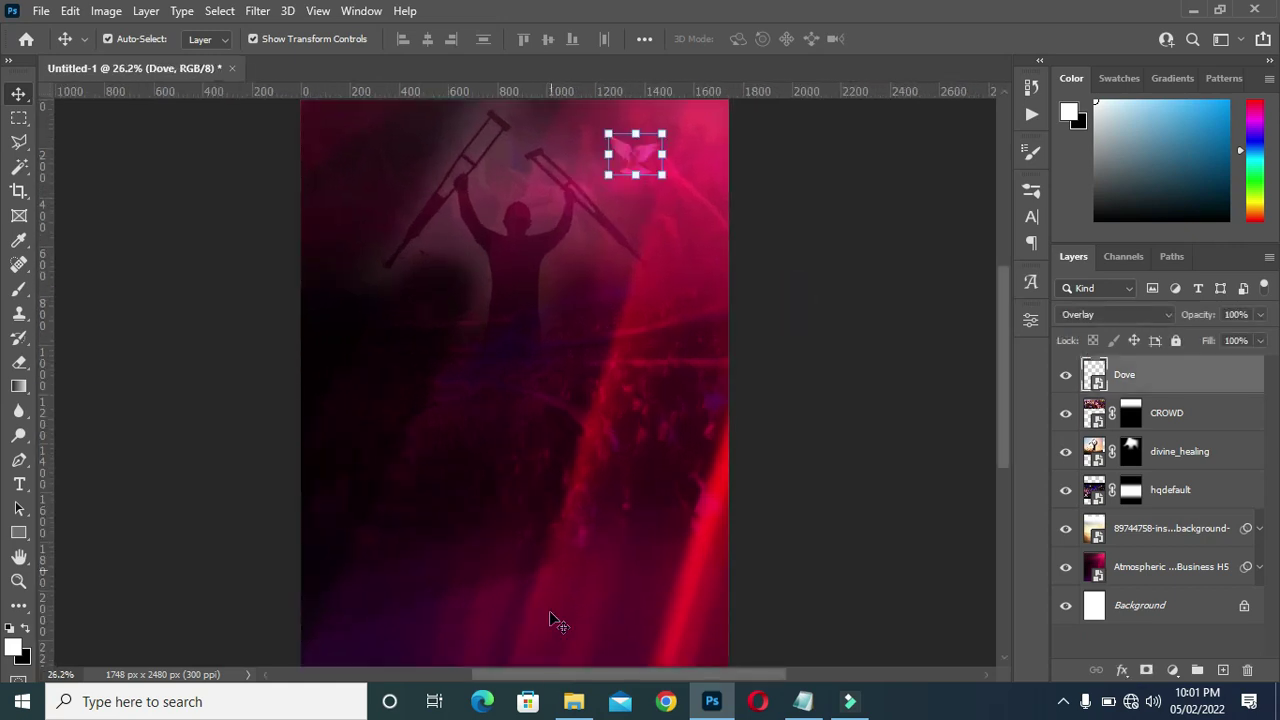
- Place the kisspng light flare at about 22% over the dove, rotated about 20 degrees
left_click(575, 705)
left_click_drag(903, 425, 110, 510)
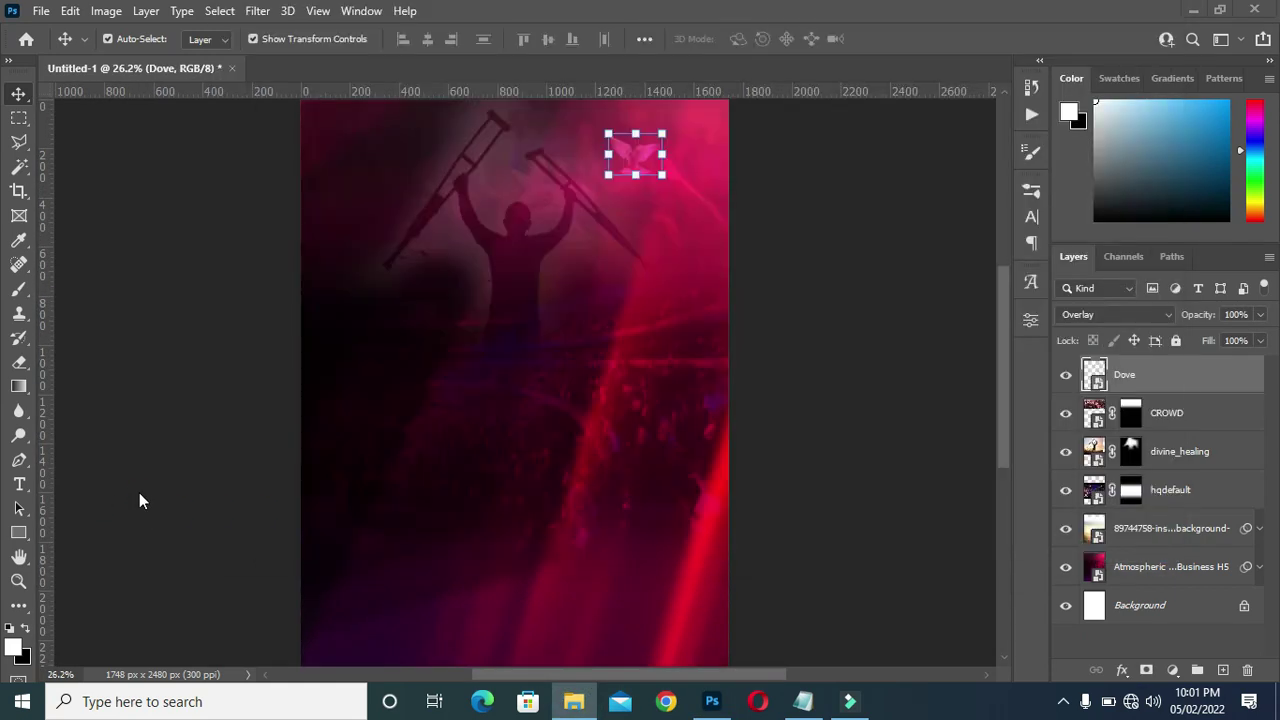
left_click_drag(513, 533, 510, 386)
left_click_drag(506, 312, 638, 174)
left_click_drag(760, 266, 768, 284)
mouse_move(642, 176)
left_mouse_down()
mouse_move(627, 186)
mouse_move(638, 180)
left_mouse_up()
- Set the kisspng light flare to Screen blend, rotate it about 25 degrees and shrink it over the dove
left_click(897, 38)
left_click(1117, 314)
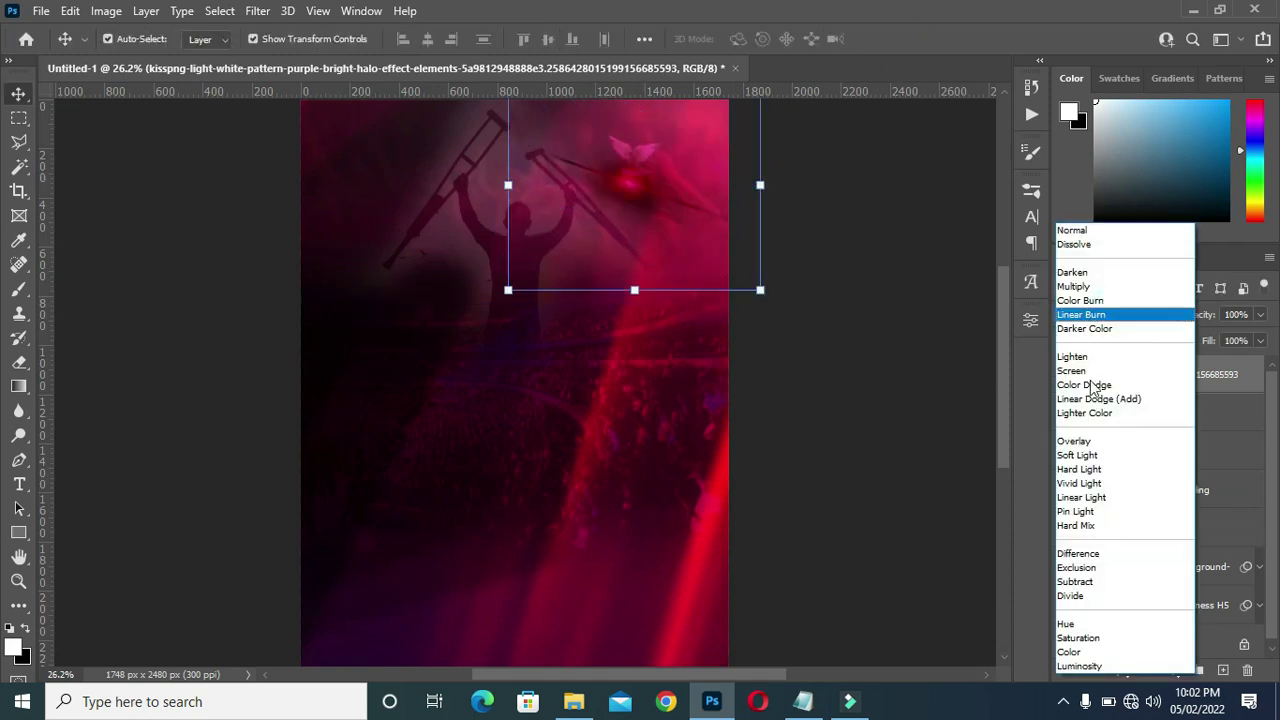
left_click(1072, 371)
left_click_drag(633, 188, 634, 179)
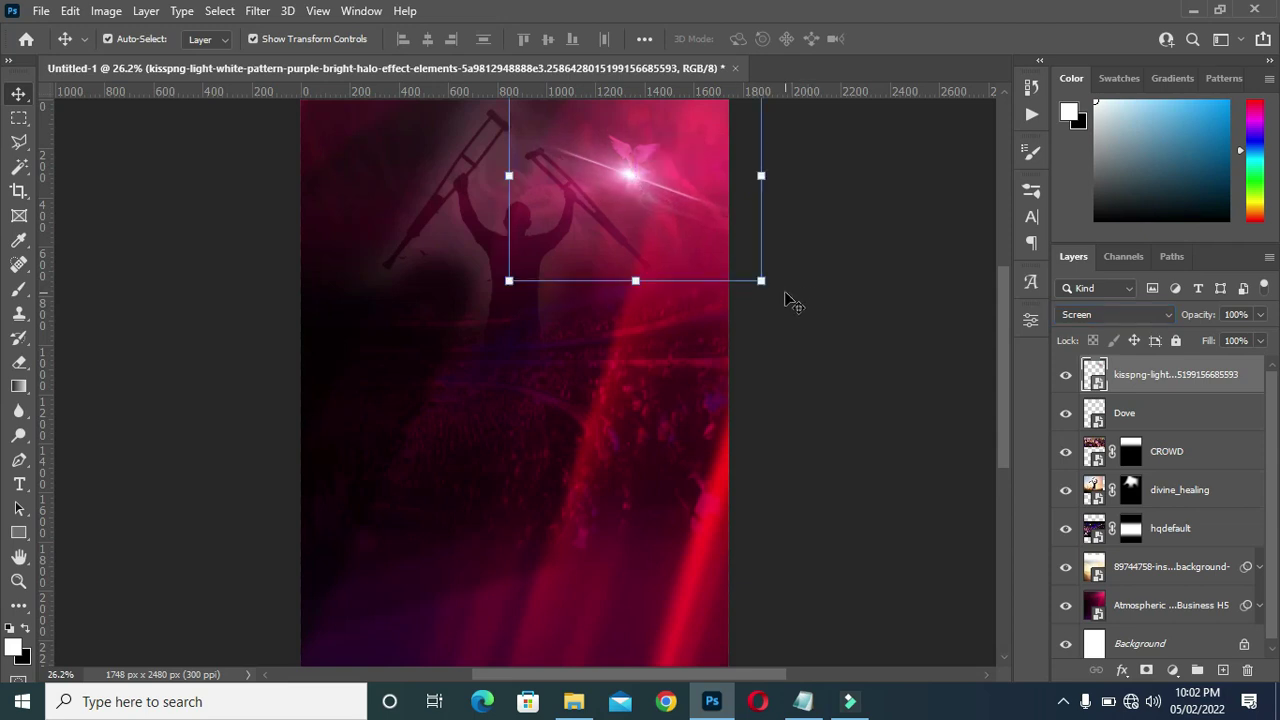
left_click_drag(774, 300, 714, 214)
left_click_drag(599, 152, 634, 183)
left_click(897, 38)
- Enlarge the Dove layer slightly to about 9.93%, then deselect all layers
scroll(785, 272, "down", 2)
scroll(566, 294, "up", 4)
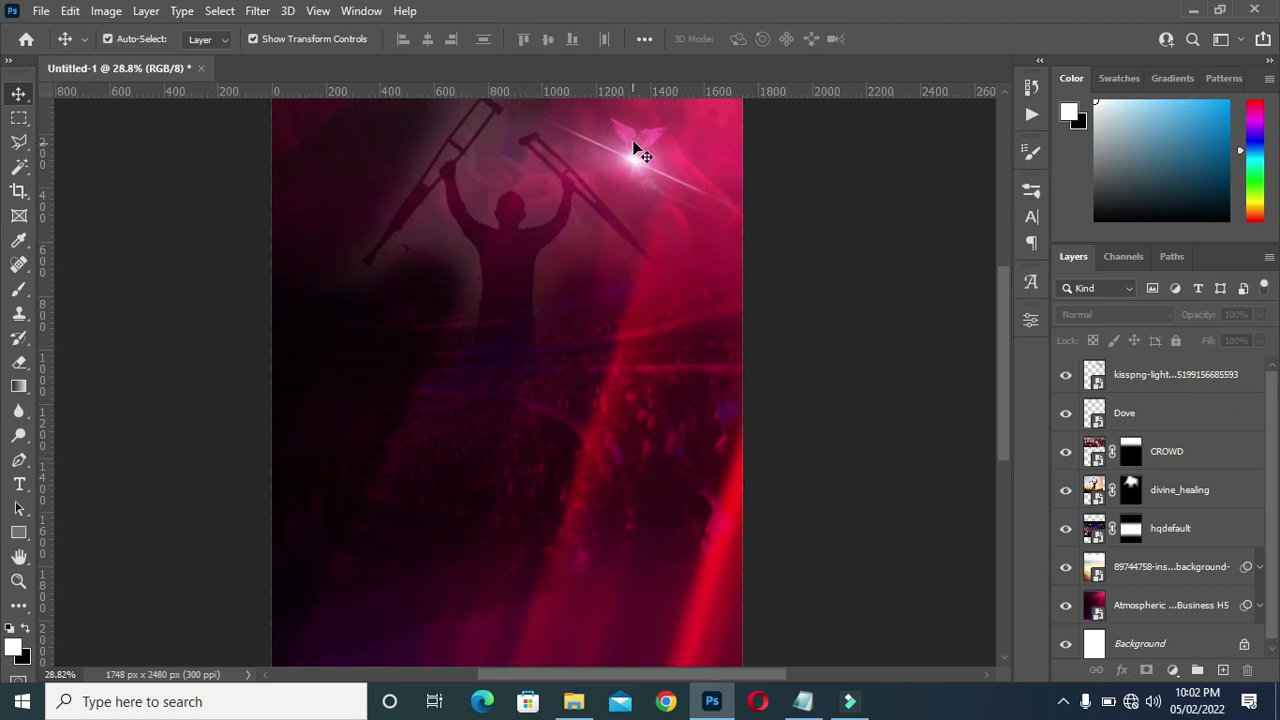
left_click(1167, 413)
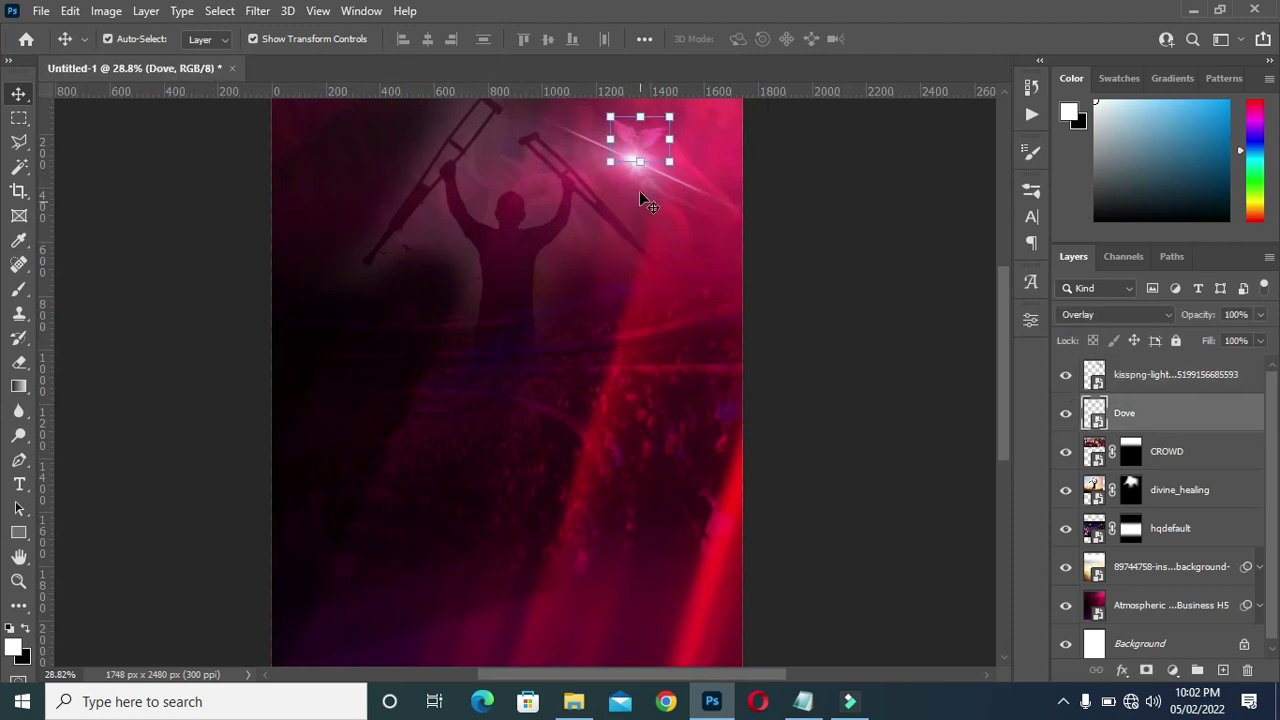
left_click_drag(640, 160, 640, 172)
left_click(893, 45)
left_click(1165, 376)
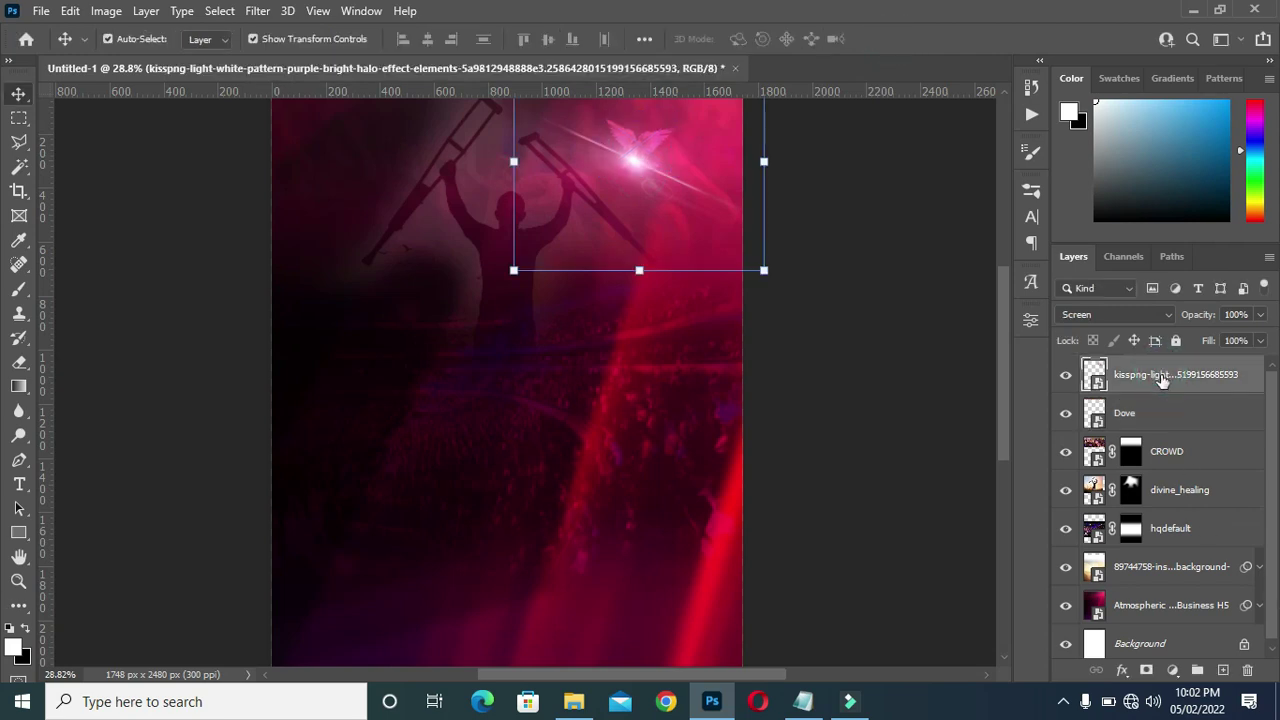
left_click(855, 313)
scroll(629, 249, "down", 2)
scroll(520, 457, "up", 1)
scroll(523, 437, "down", 2)
- Add a layer mask to the mountain river landscape layer and fade it with a top-down gradient
left_click(1146, 603)
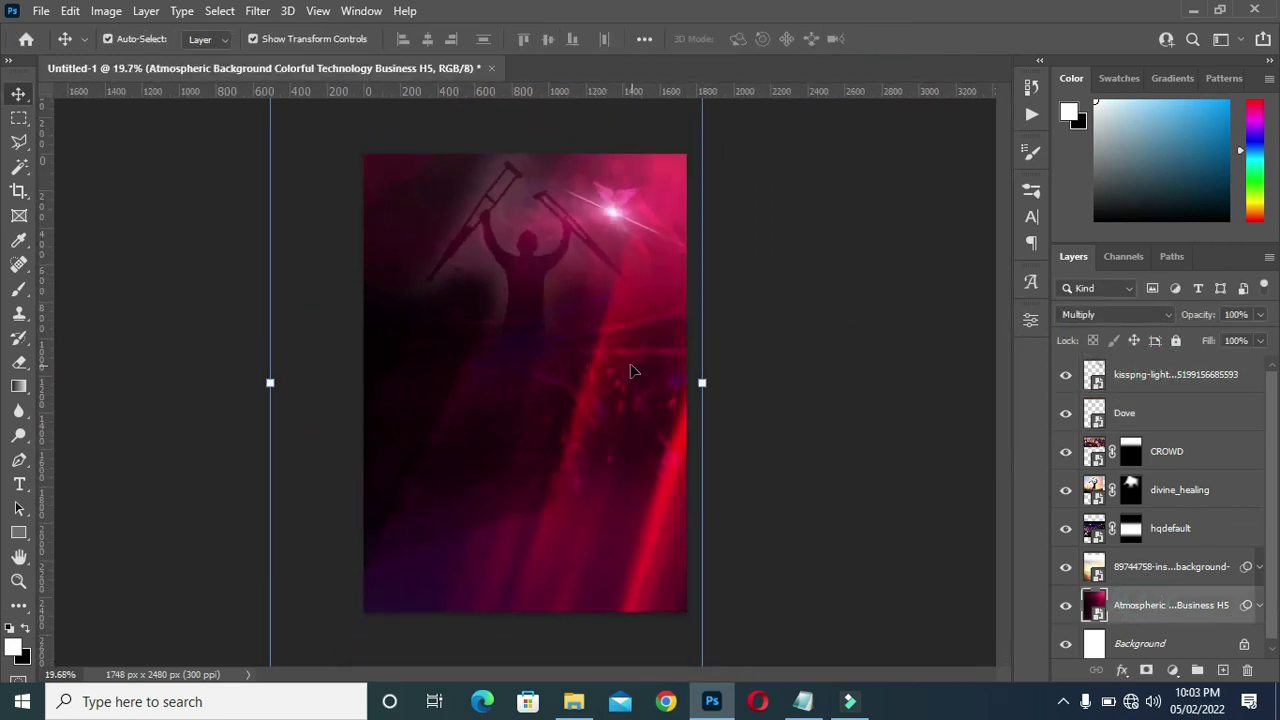
left_click(1118, 567)
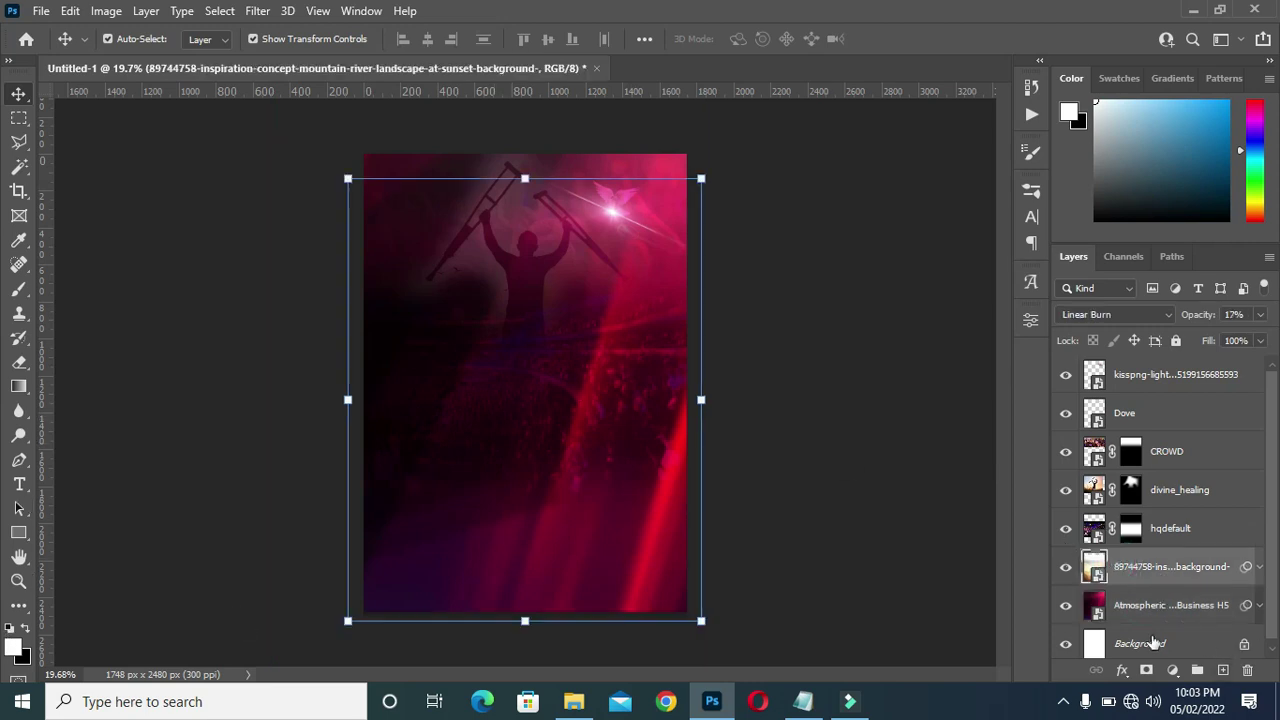
left_click(1147, 669)
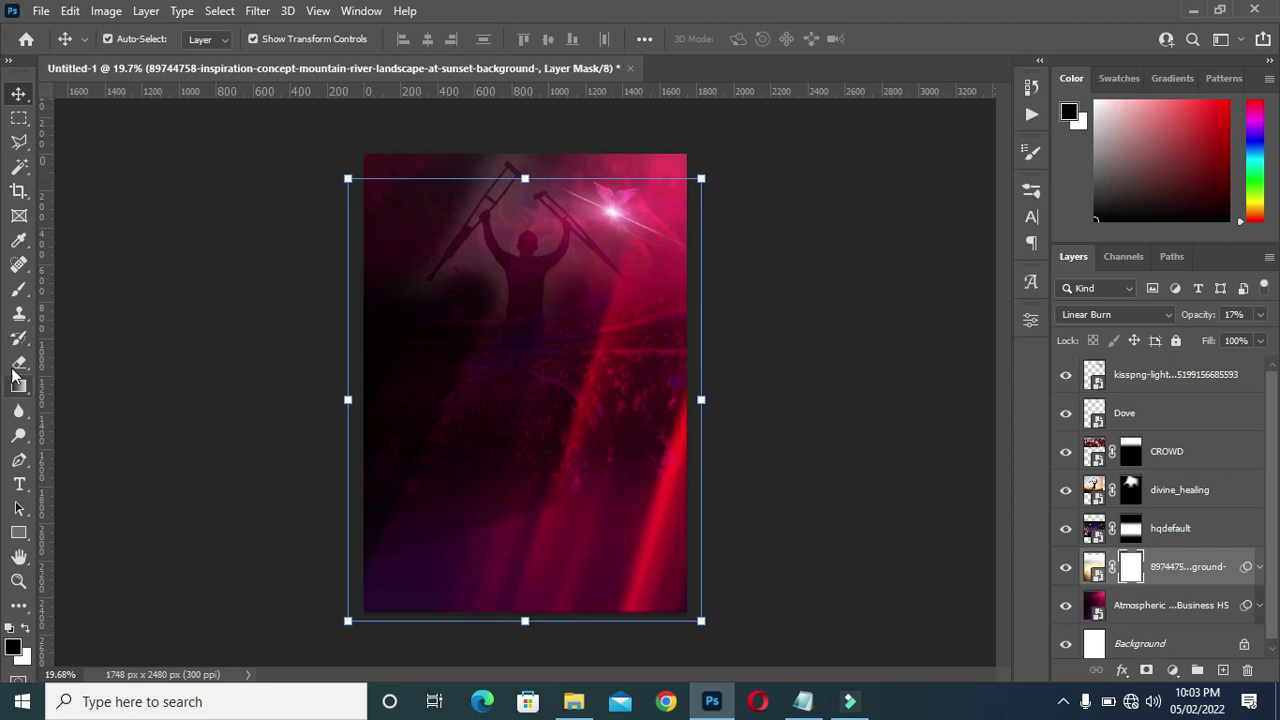
left_click(17, 388)
left_click_drag(528, 128, 528, 346)
left_click_drag(526, 128, 520, 365)
left_click_drag(524, 137, 519, 374)
left_click_drag(533, 127, 530, 325)
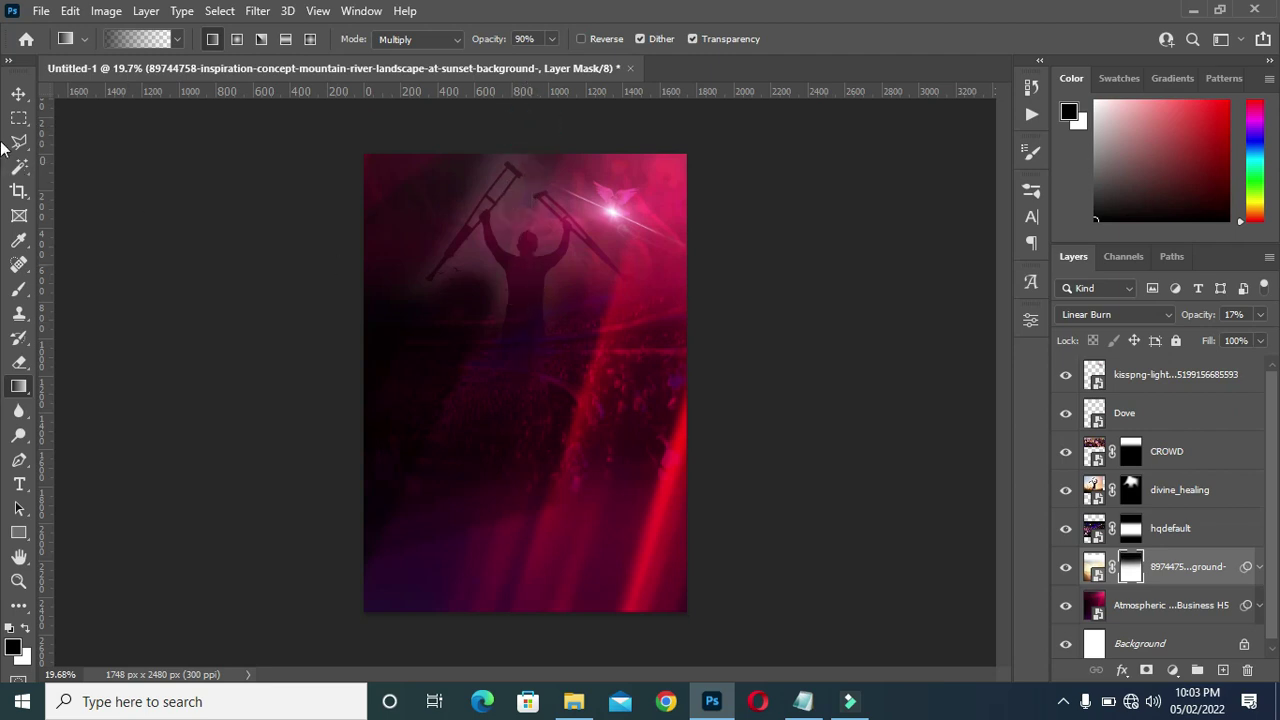
left_click(18, 95)
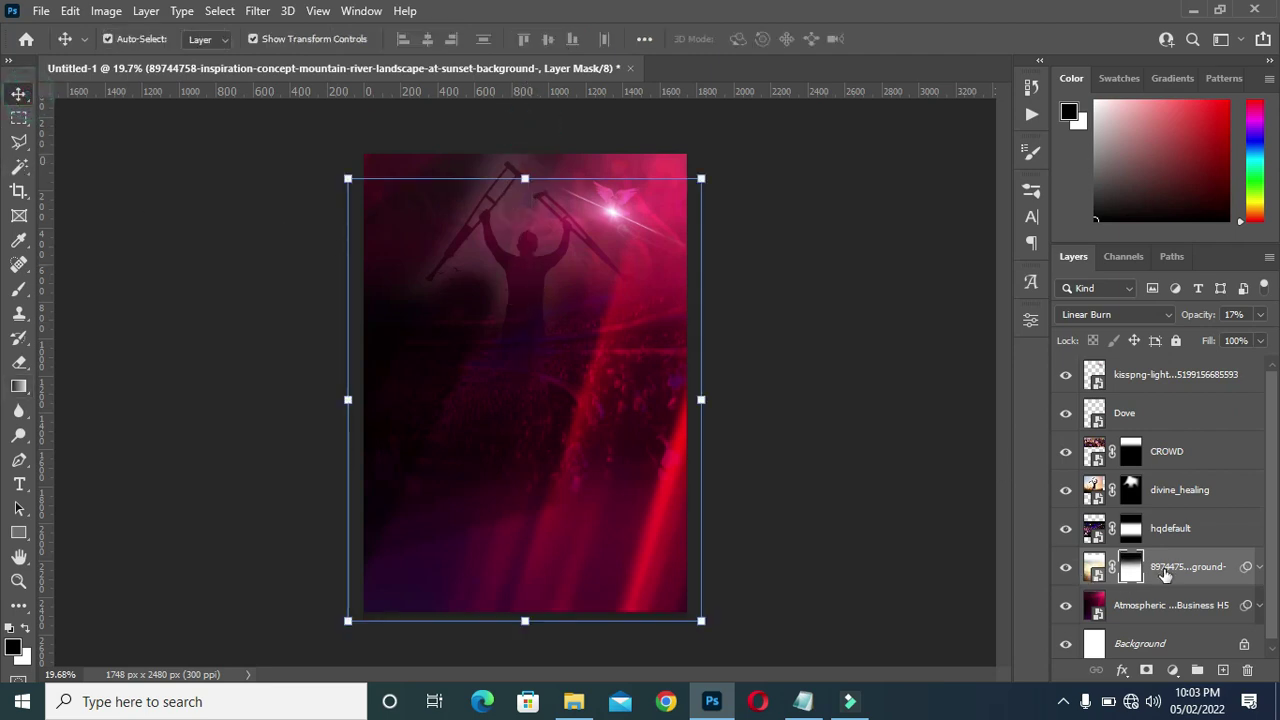
- Mask the Atmospheric background layer with a top-down gradient that fades its top
left_click(1158, 607)
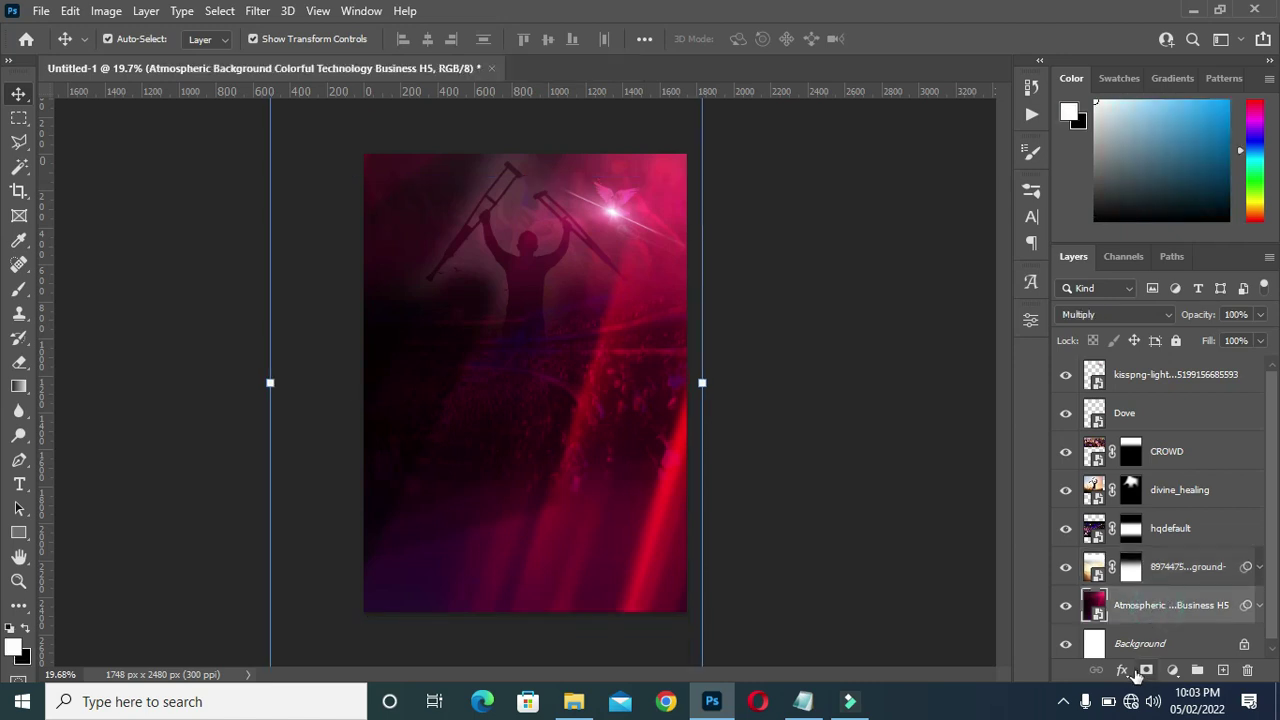
left_click(1148, 670)
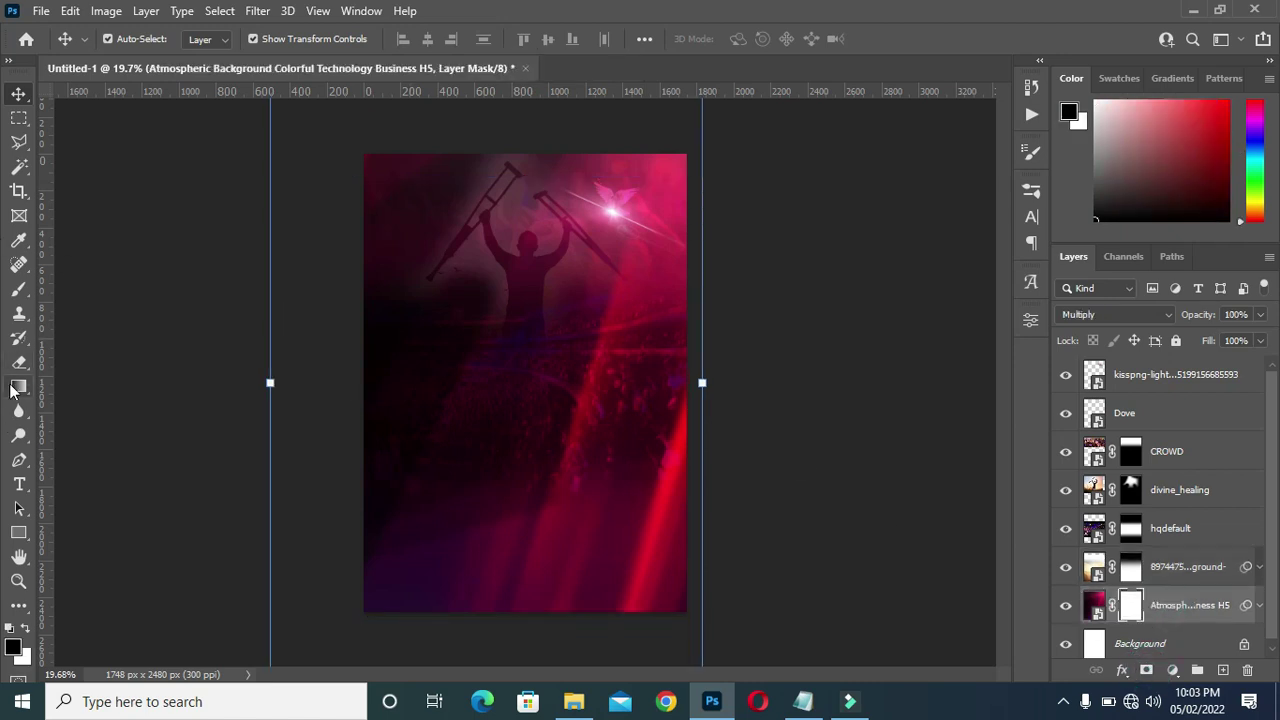
left_click(18, 387)
left_click_drag(536, 256, 536, 258)
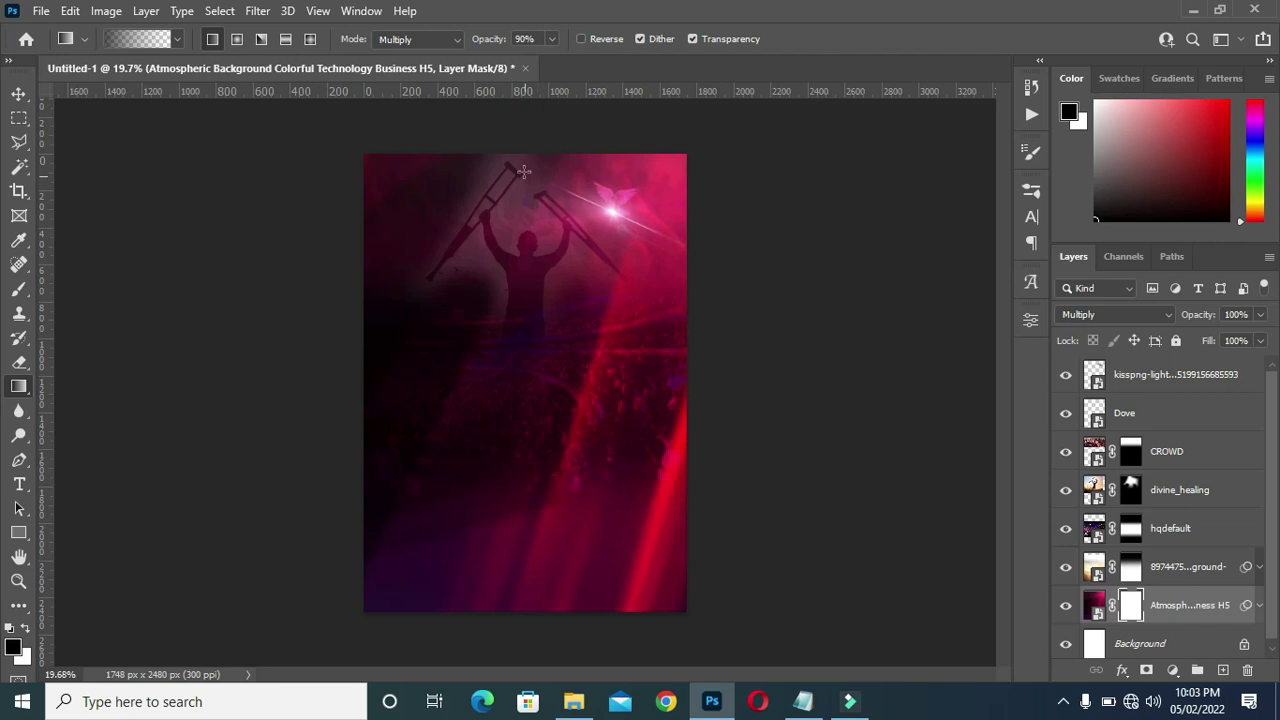
left_click_drag(517, 131, 509, 343)
left_click_drag(534, 131, 517, 327)
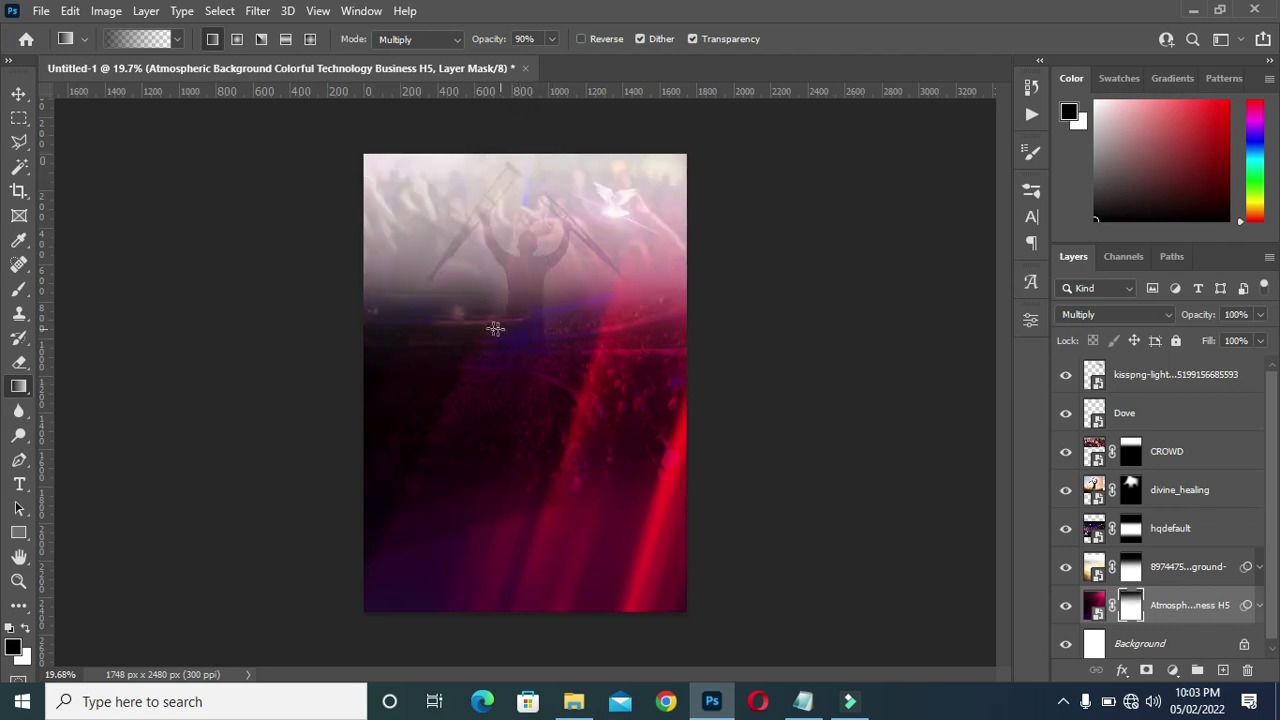
left_click(18, 93)
left_click(737, 334)
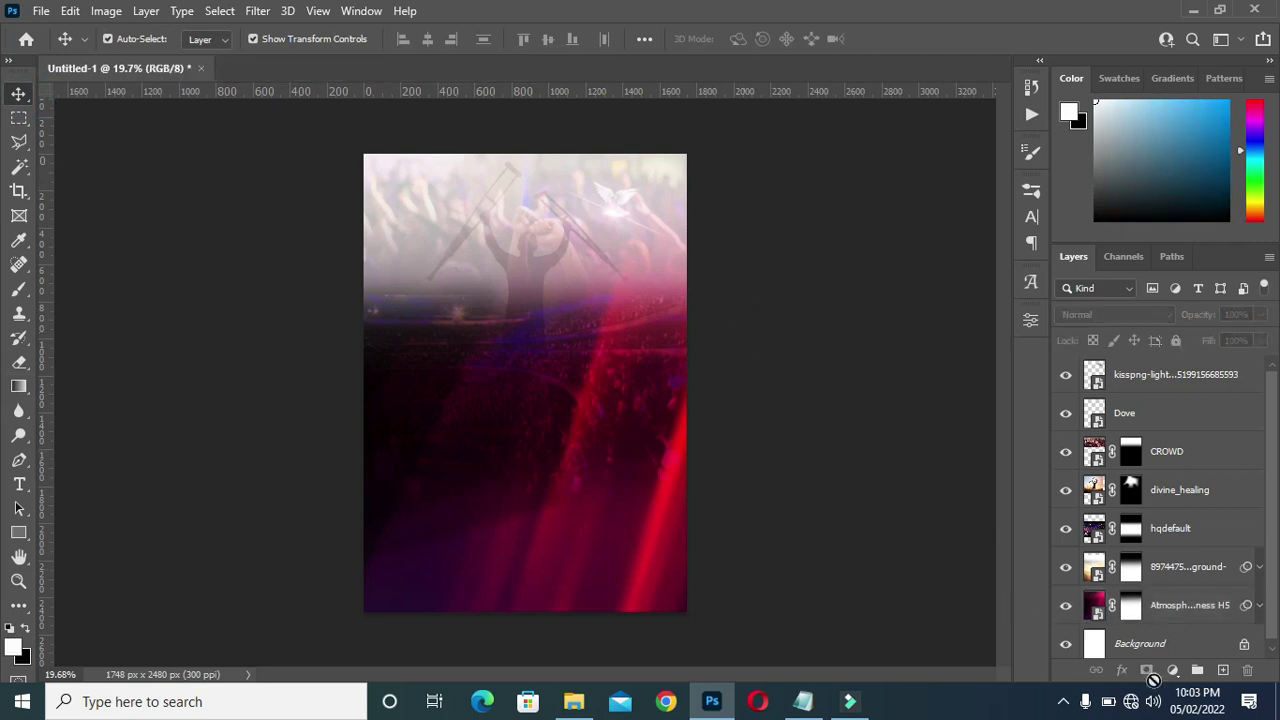
- Copy the colour code 9a005b from the Notepad flyer notes and return to Photoshop
left_click(805, 702)
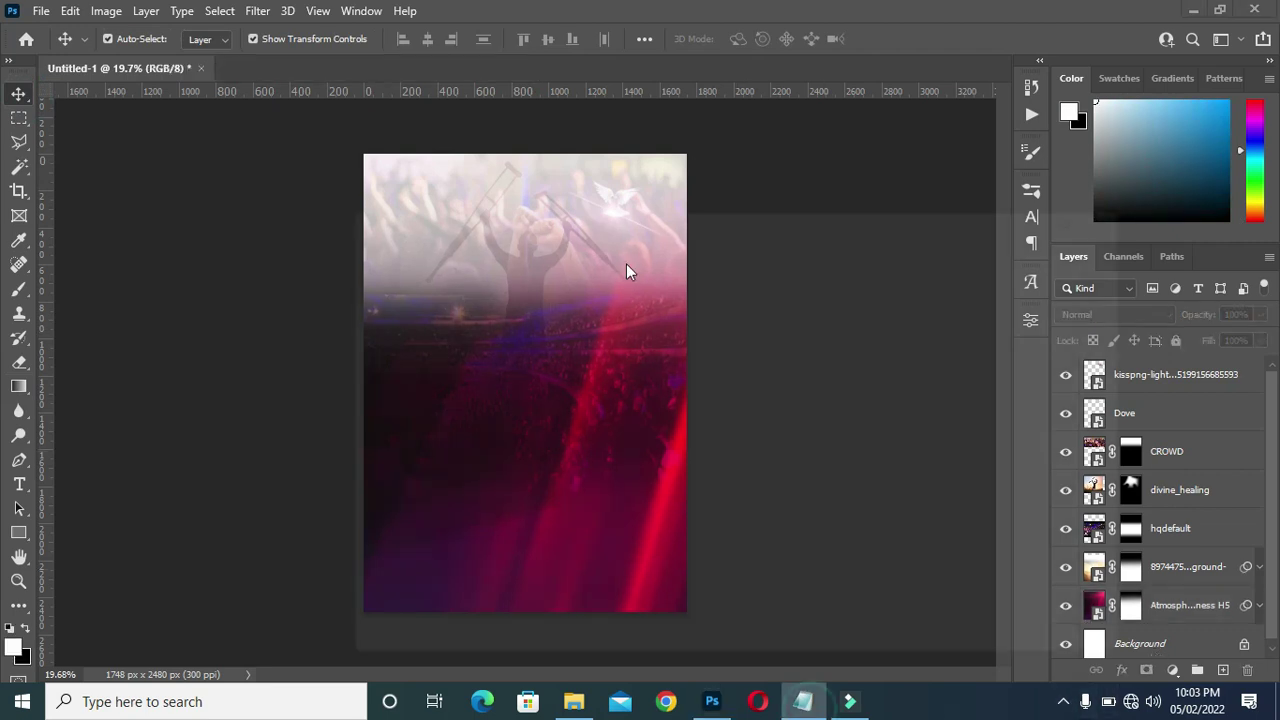
left_click_drag(270, 122, 223, 122)
key("ctrl+c")
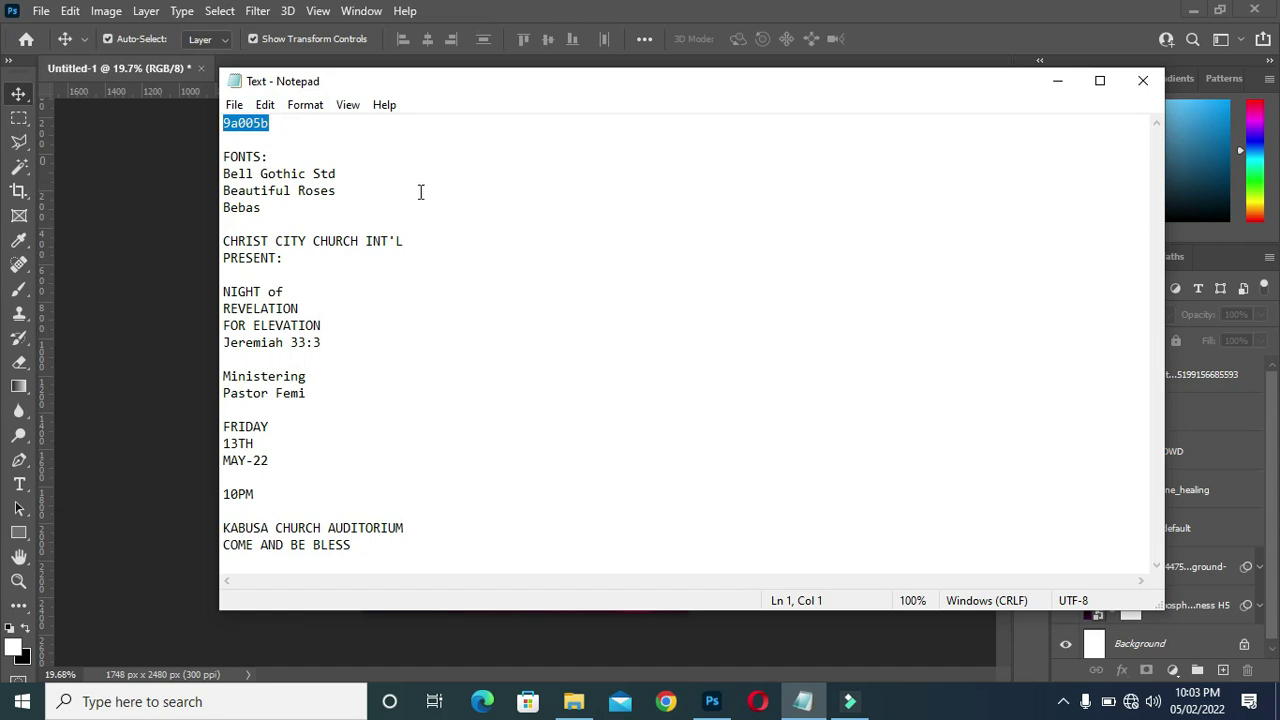
left_click(1057, 80)
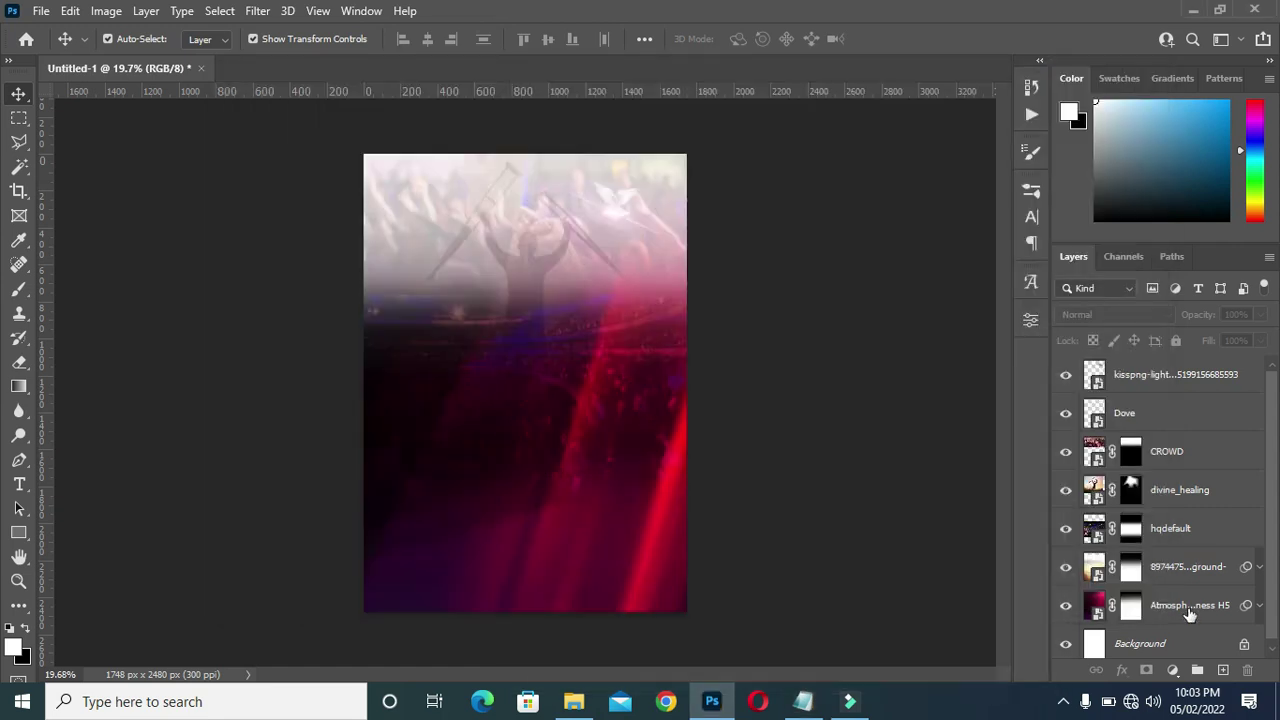
- Add a Solid Color fill layer with hex 9a005b directly above the Background layer
left_click(1171, 640)
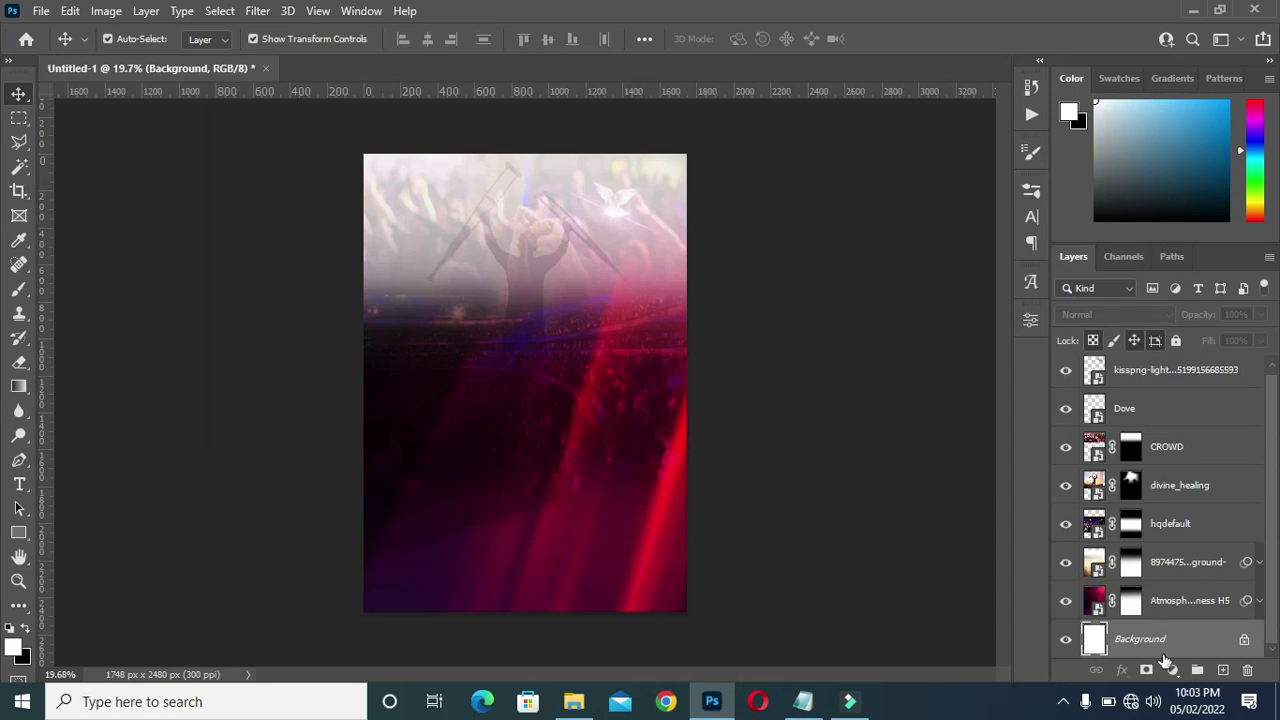
left_click(1171, 672)
left_click(1173, 340)
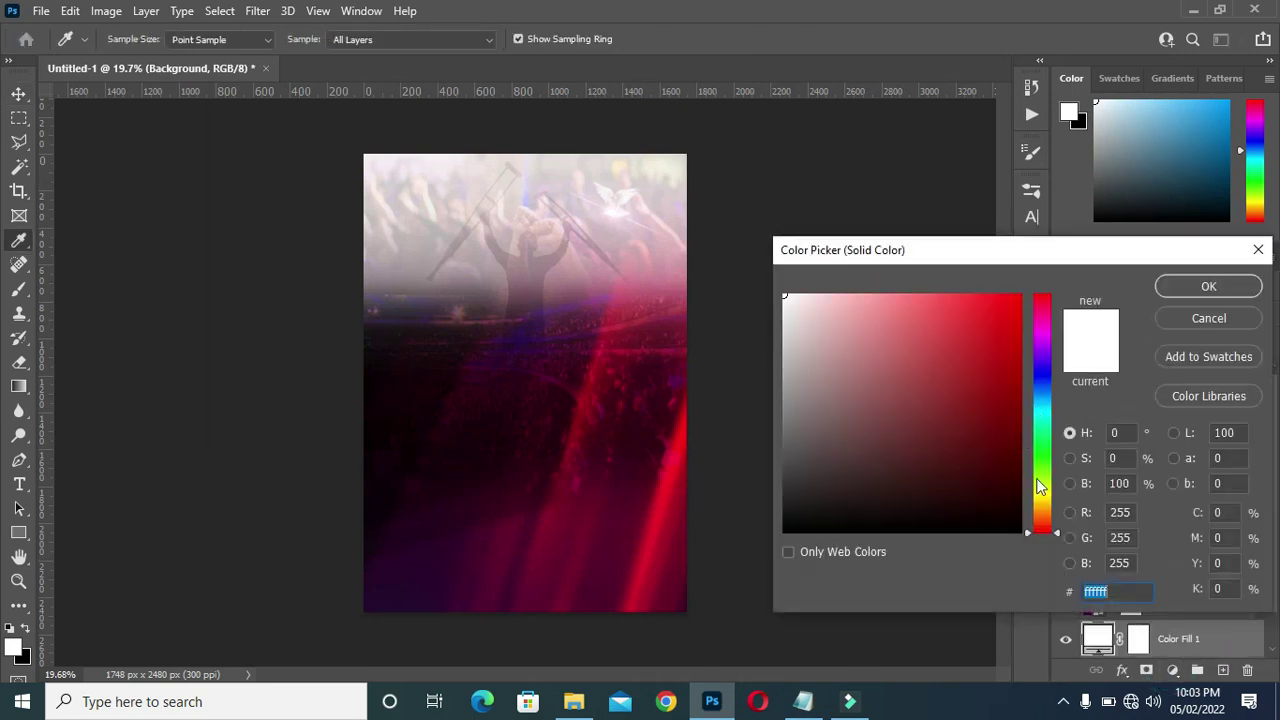
key("ctrl+v")
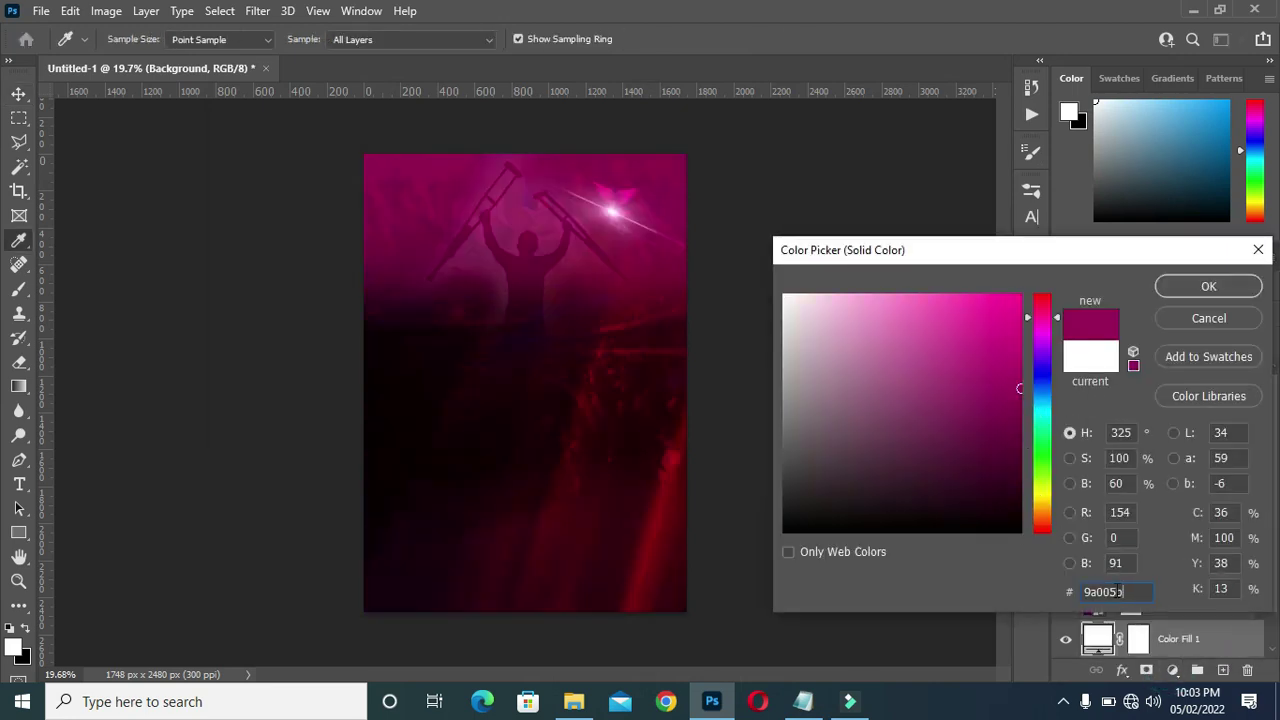
left_click(1205, 288)
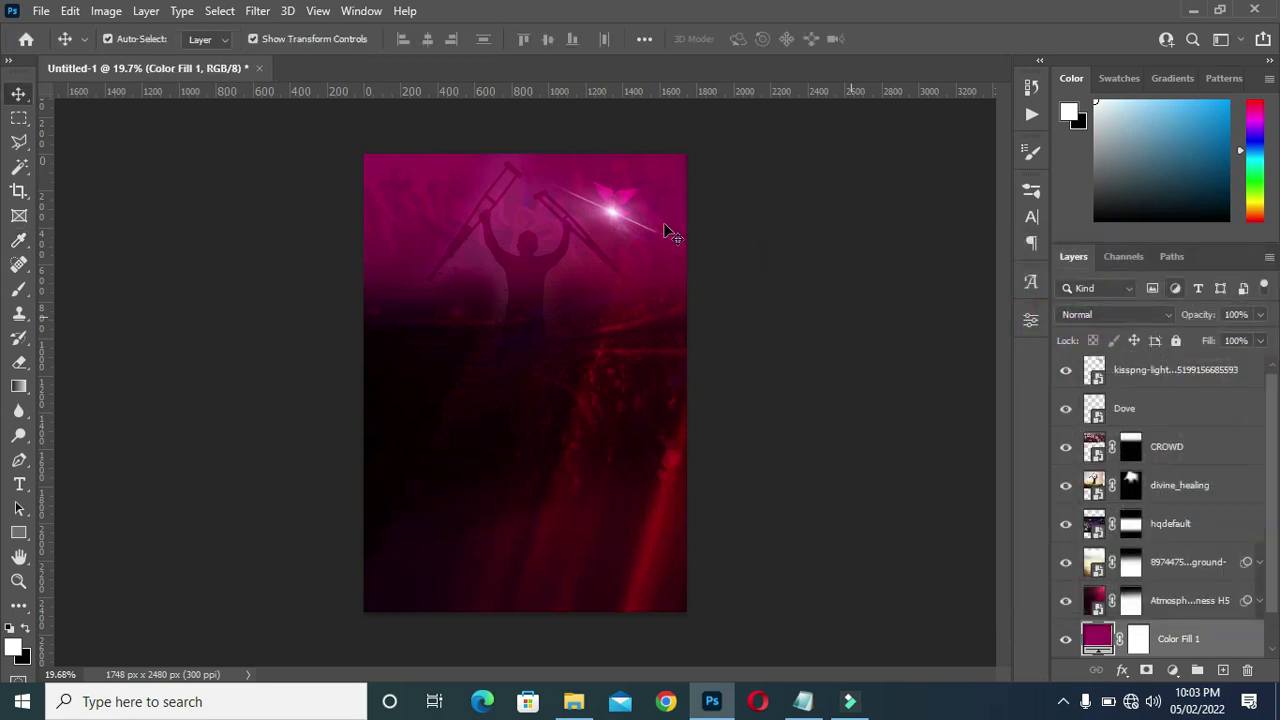
left_click(237, 206)
scroll(588, 292, "down", 1)
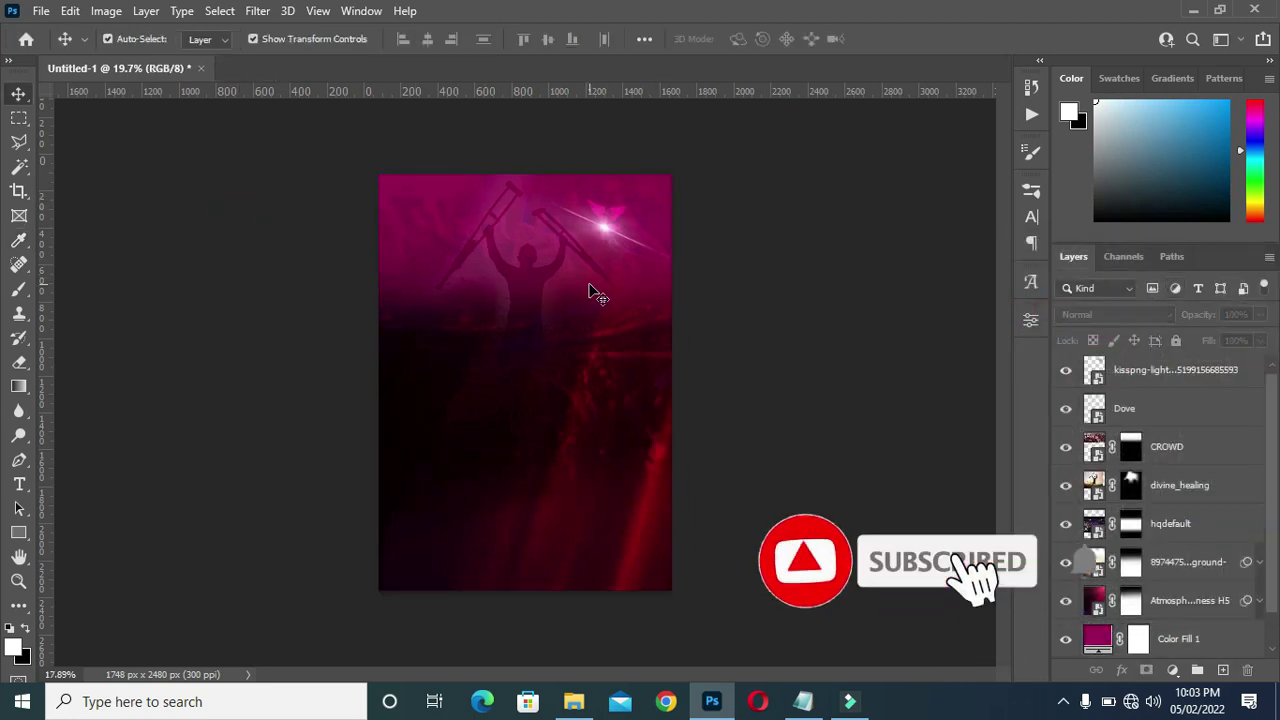
scroll(600, 380, "up", 1)
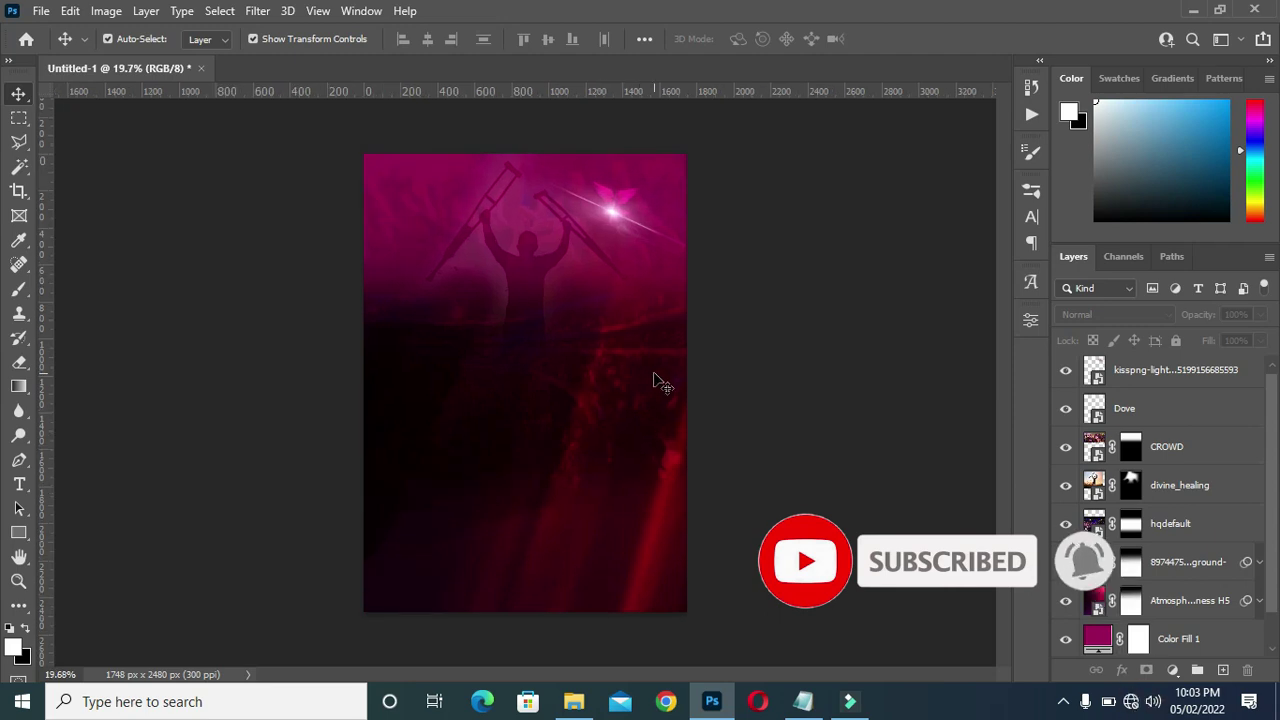
scroll(623, 400, "down", 1)
scroll(600, 365, "up", 2)
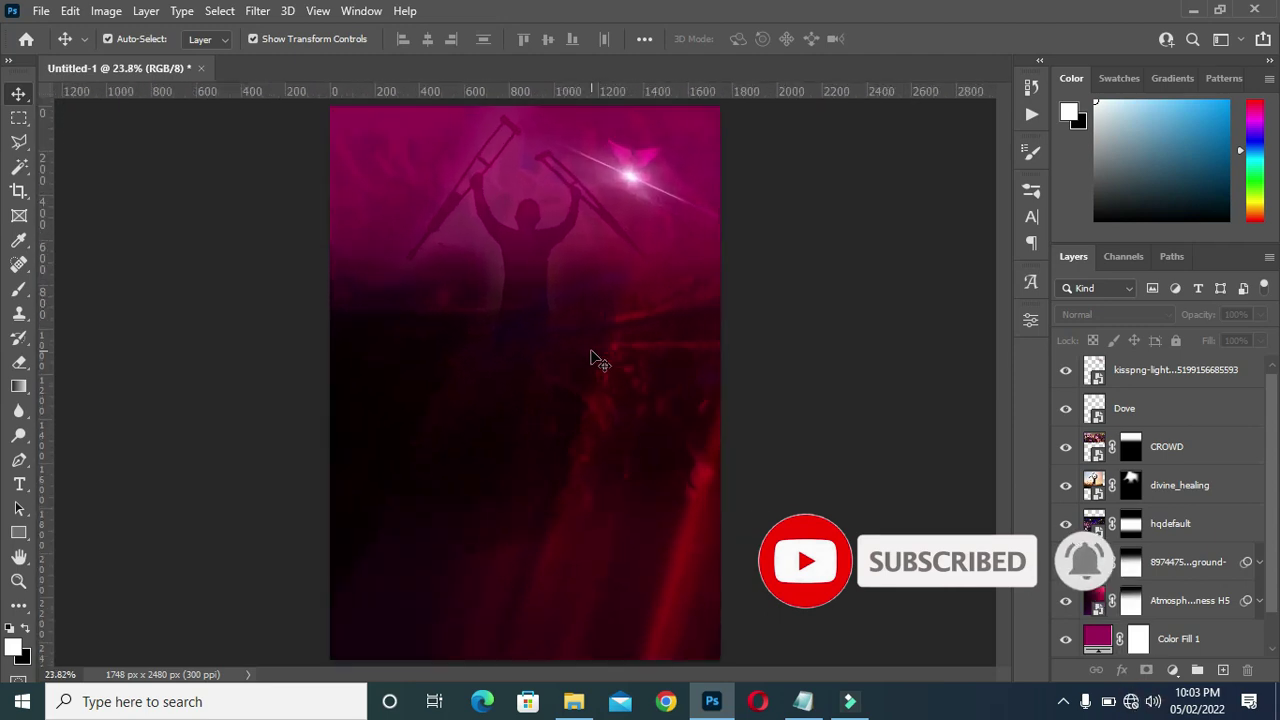
scroll(592, 355, "down", 1)
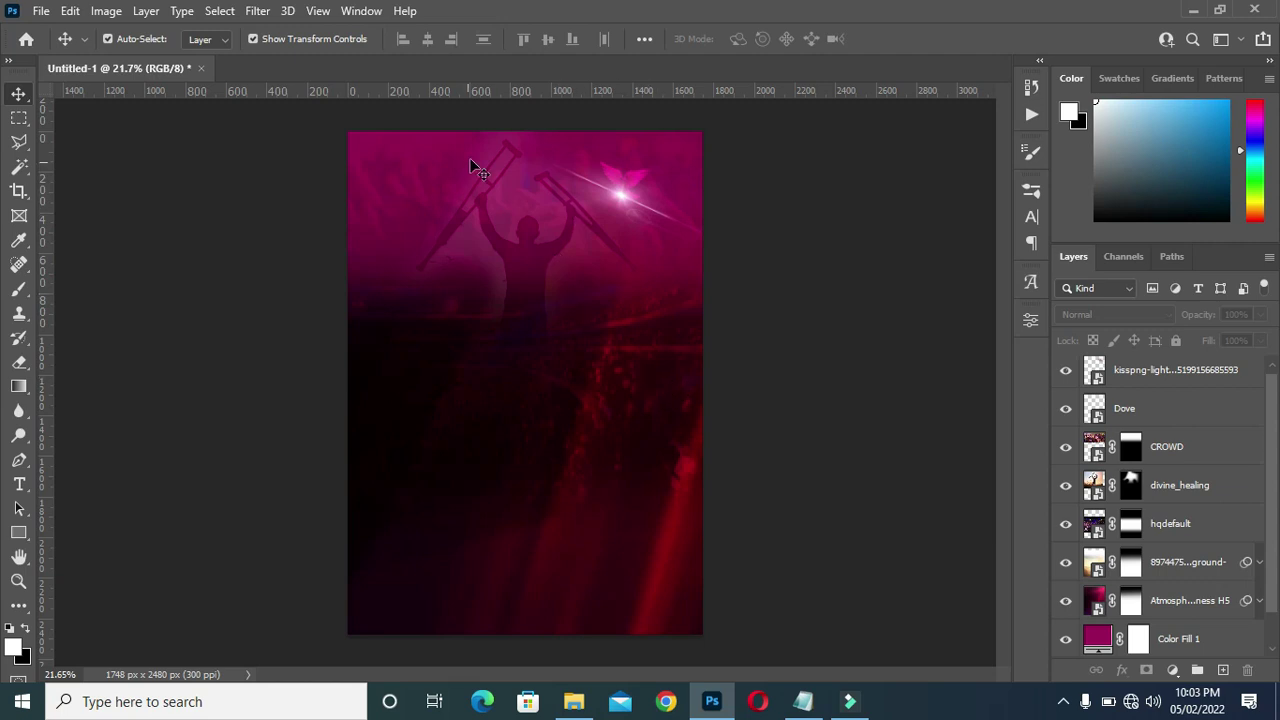
scroll(478, 303, "up", 1)
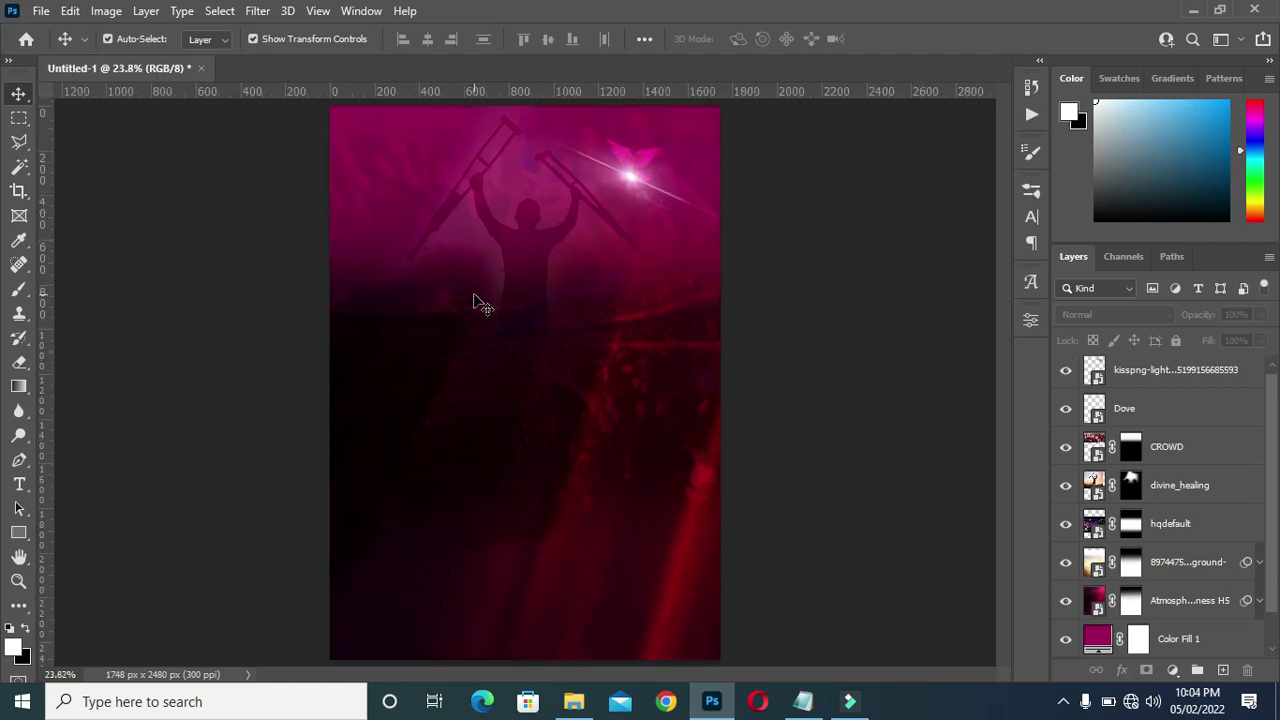
- Copy the line CHRIST CITY CHURCH INT'L from the Notepad flyer notes, then return to the poster
left_click(803, 701)
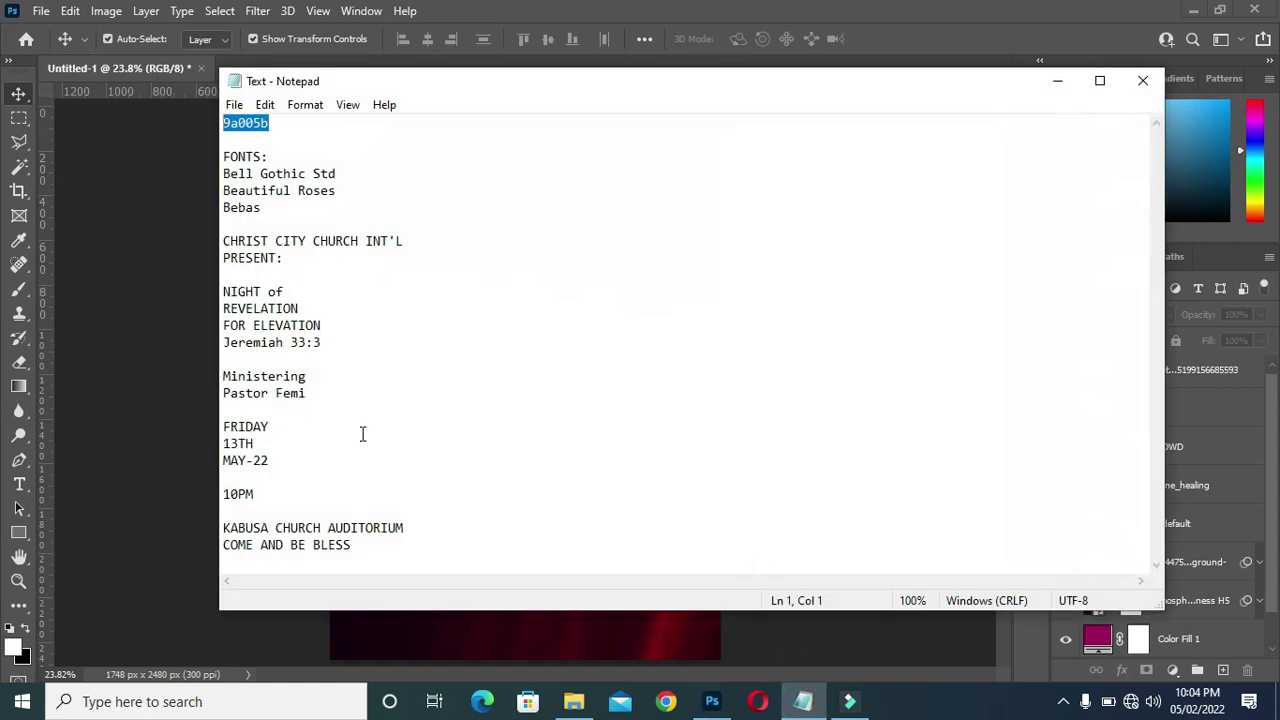
mouse_move(224, 241)
left_mouse_down()
mouse_move(407, 241)
mouse_move(224, 241)
left_mouse_up()
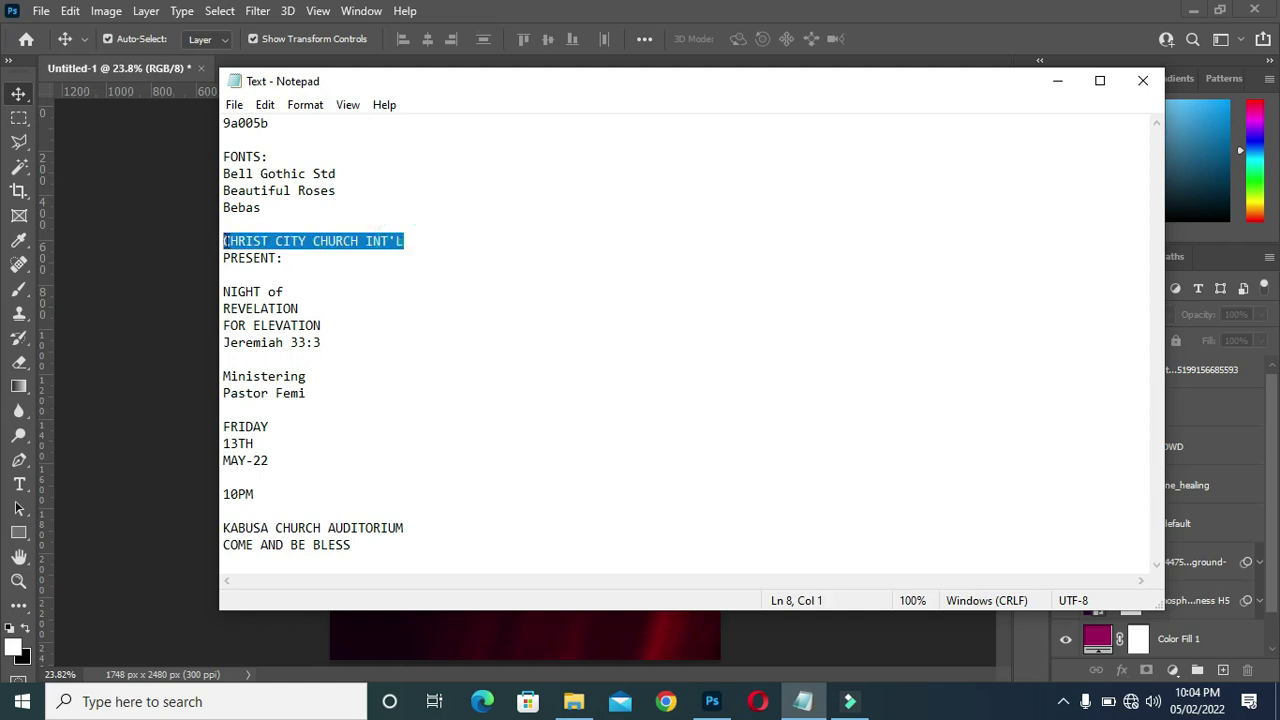
left_click(1059, 91)
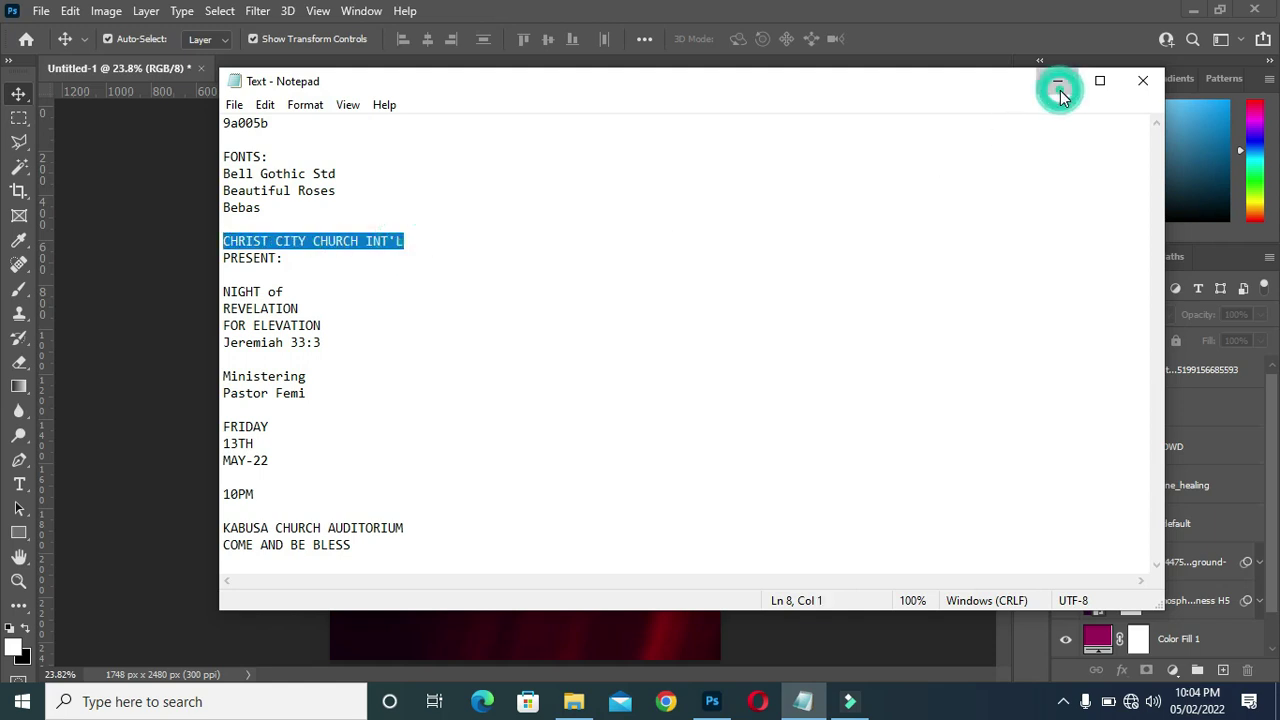
scroll(537, 193, "up", 1, "alt")
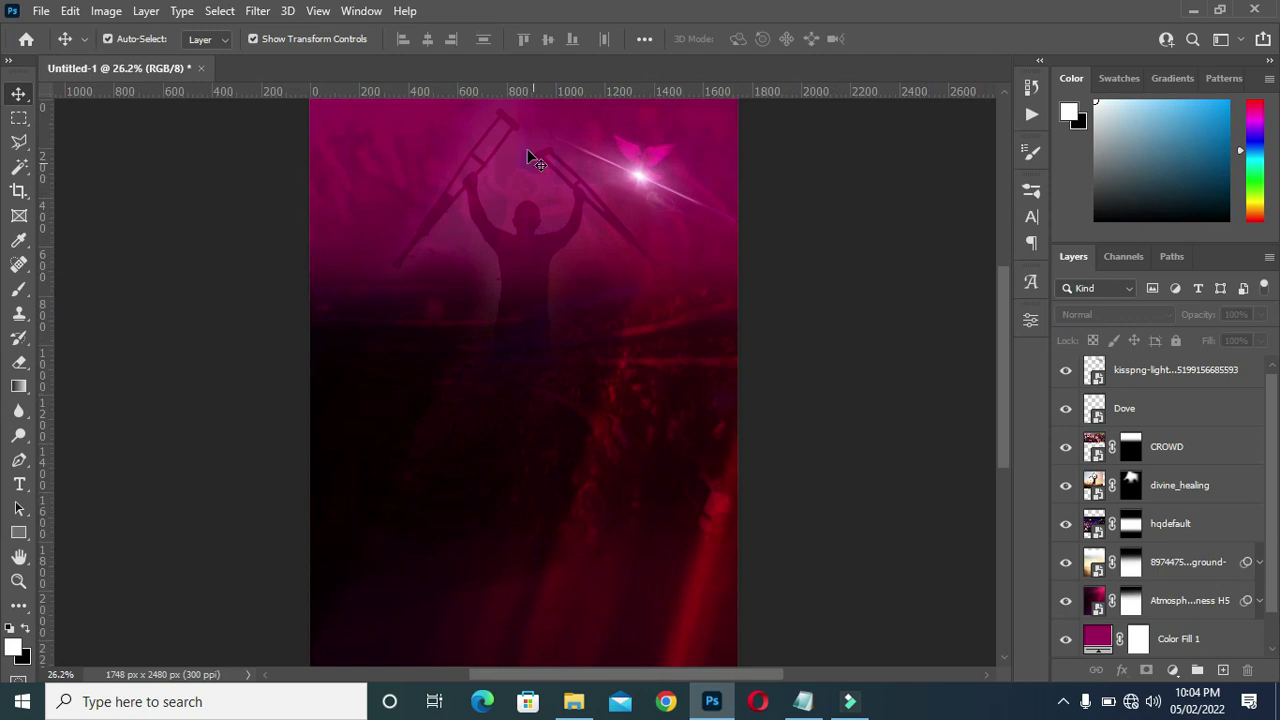
- Add the heading CHRIST CITY CHURCH INT'L in white text near the poster top
key("t")
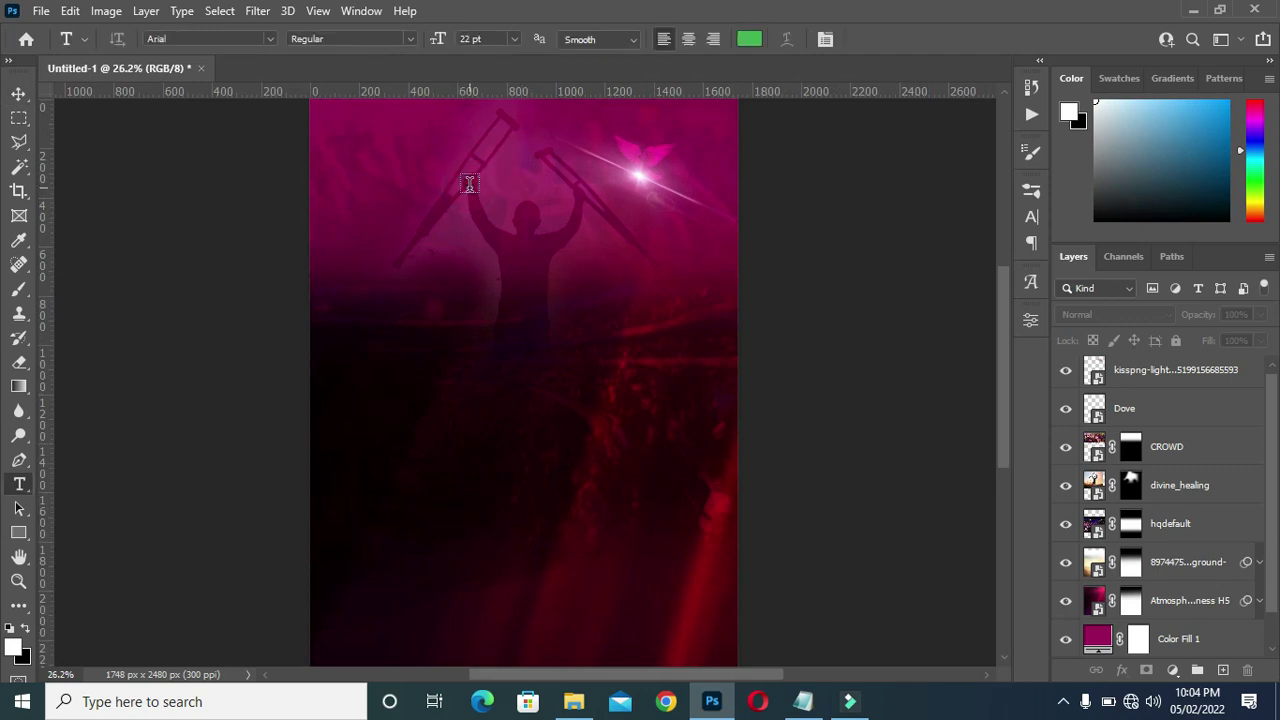
left_click(543, 167)
left_click(748, 38)
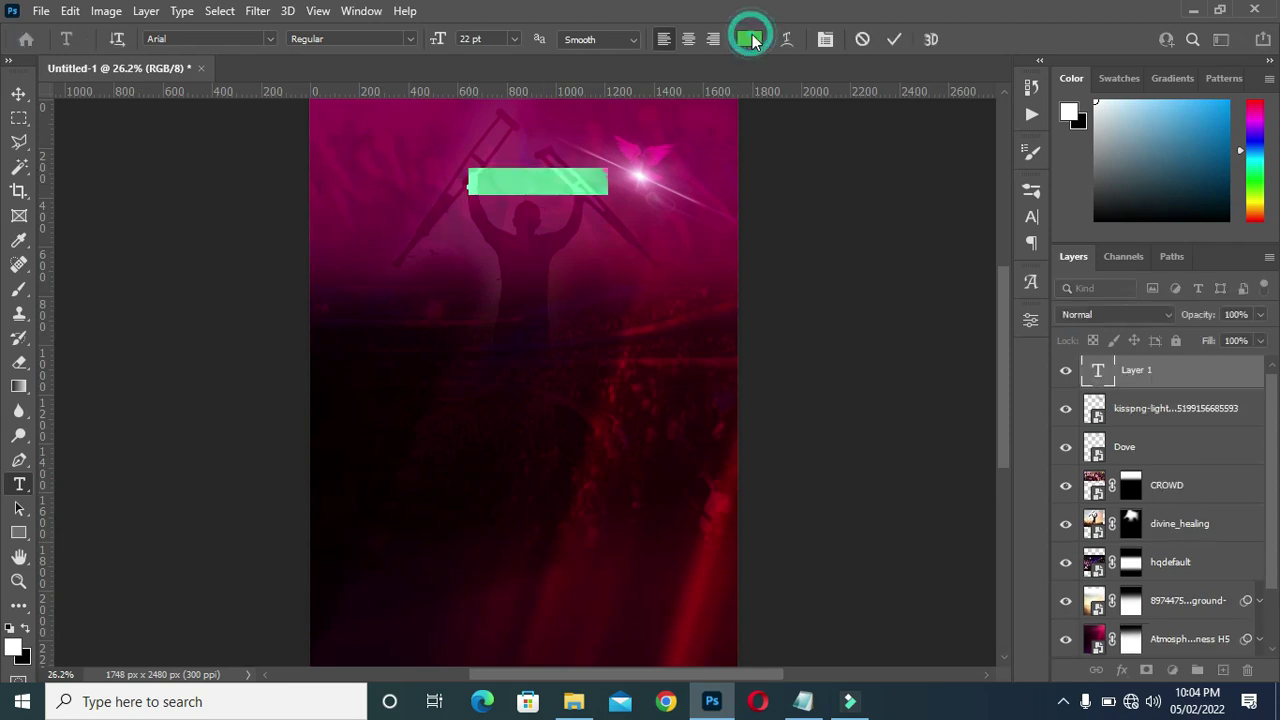
left_click_drag(797, 305, 771, 273)
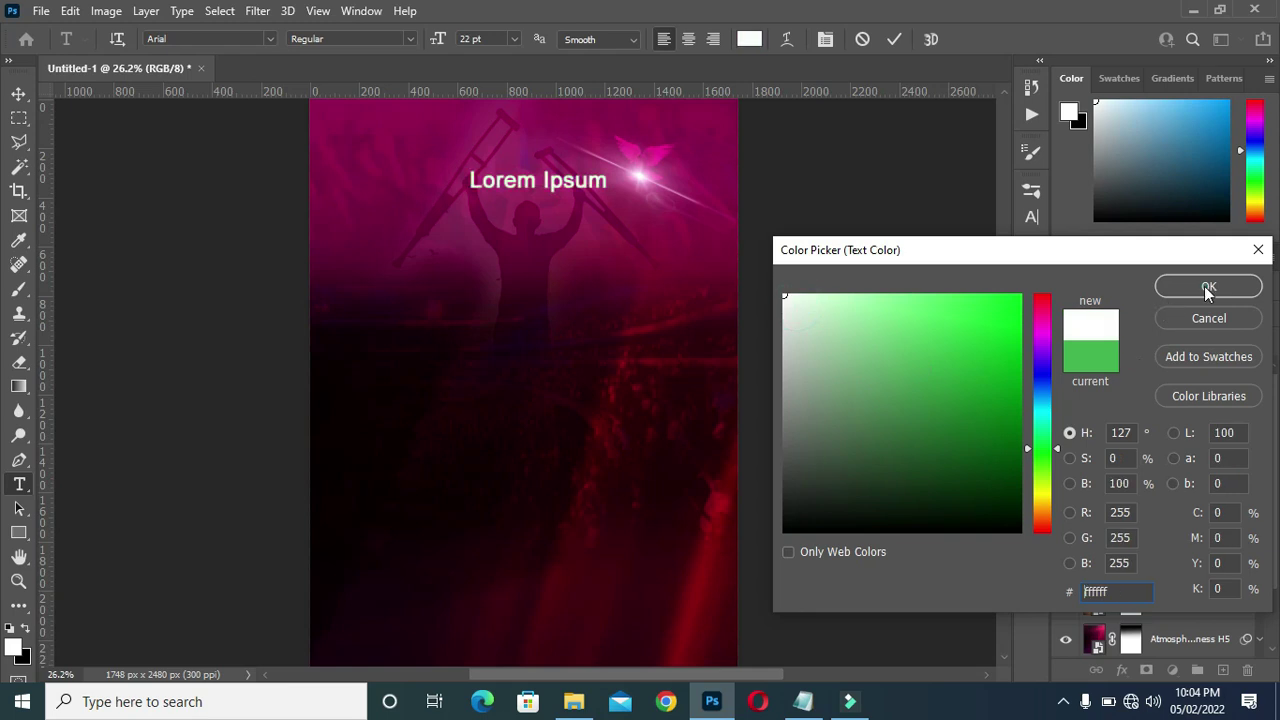
left_click(1209, 286)
type("CHRIST CITY CHURCH I")
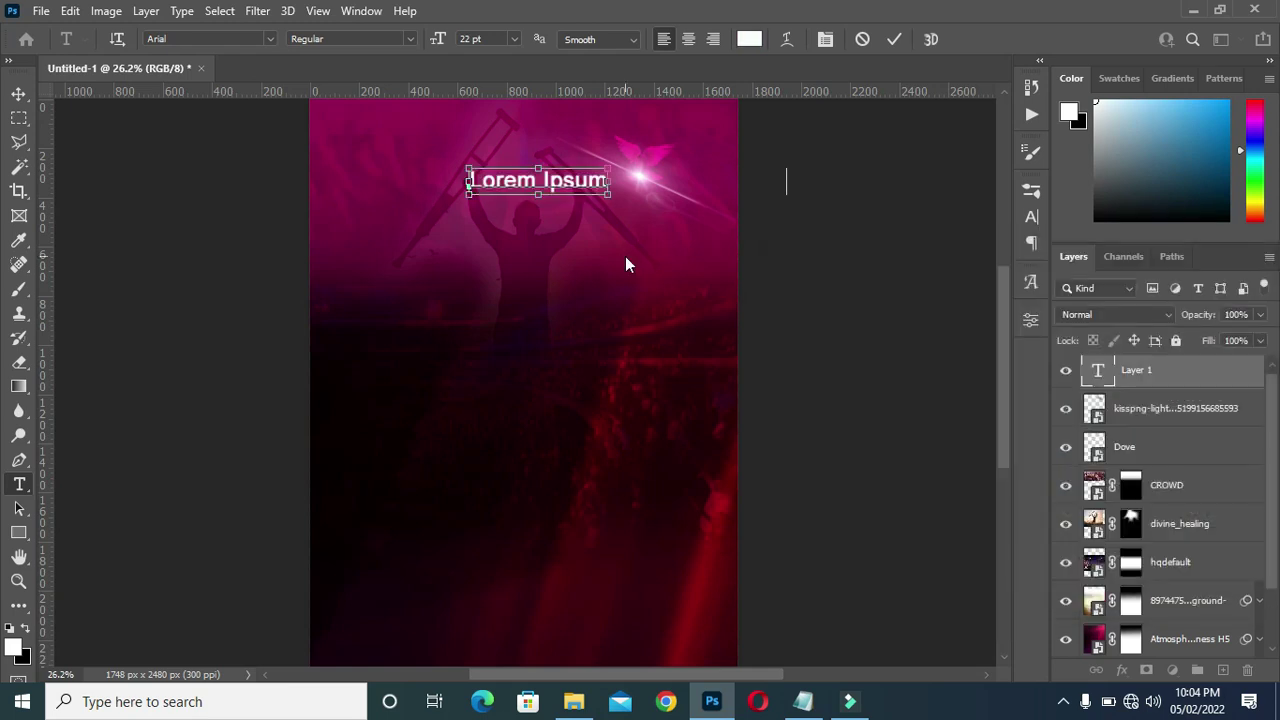
left_click(893, 40)
key("v")
left_click_drag(594, 189, 490, 138)
- Set the heading font to Bell Gothic Std and scale it down to about 55%
key("t")
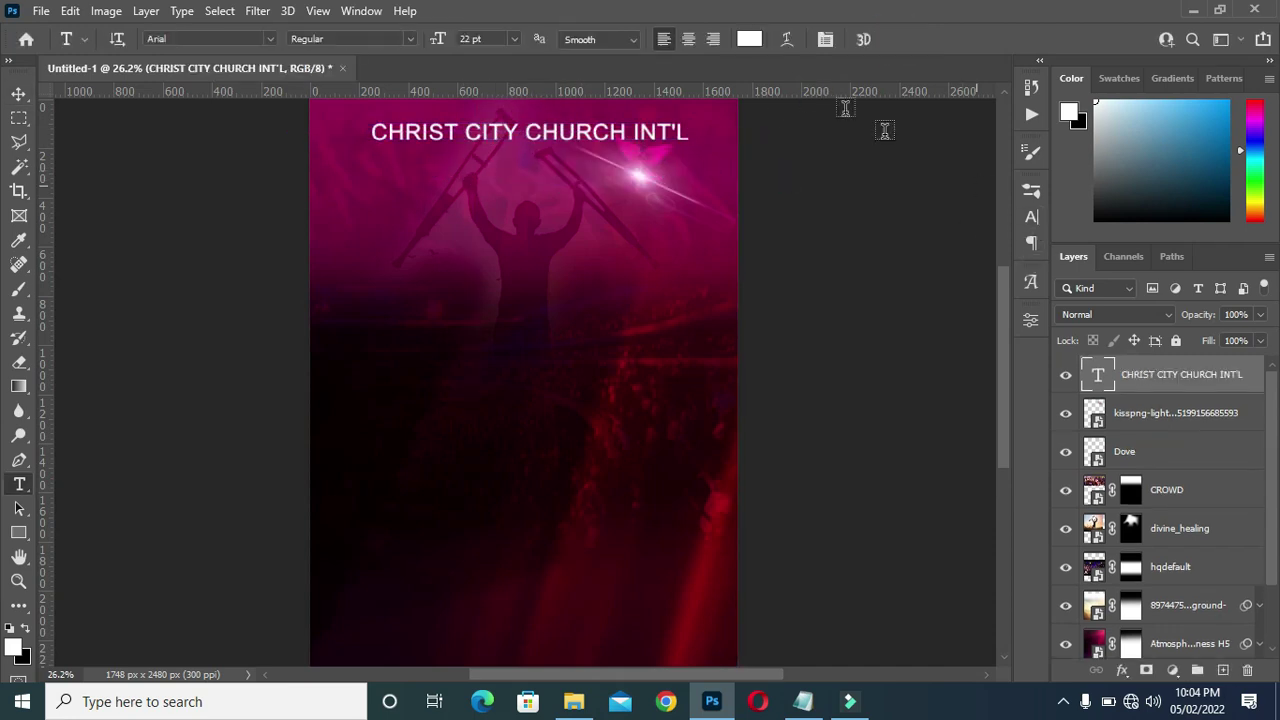
left_click(268, 40)
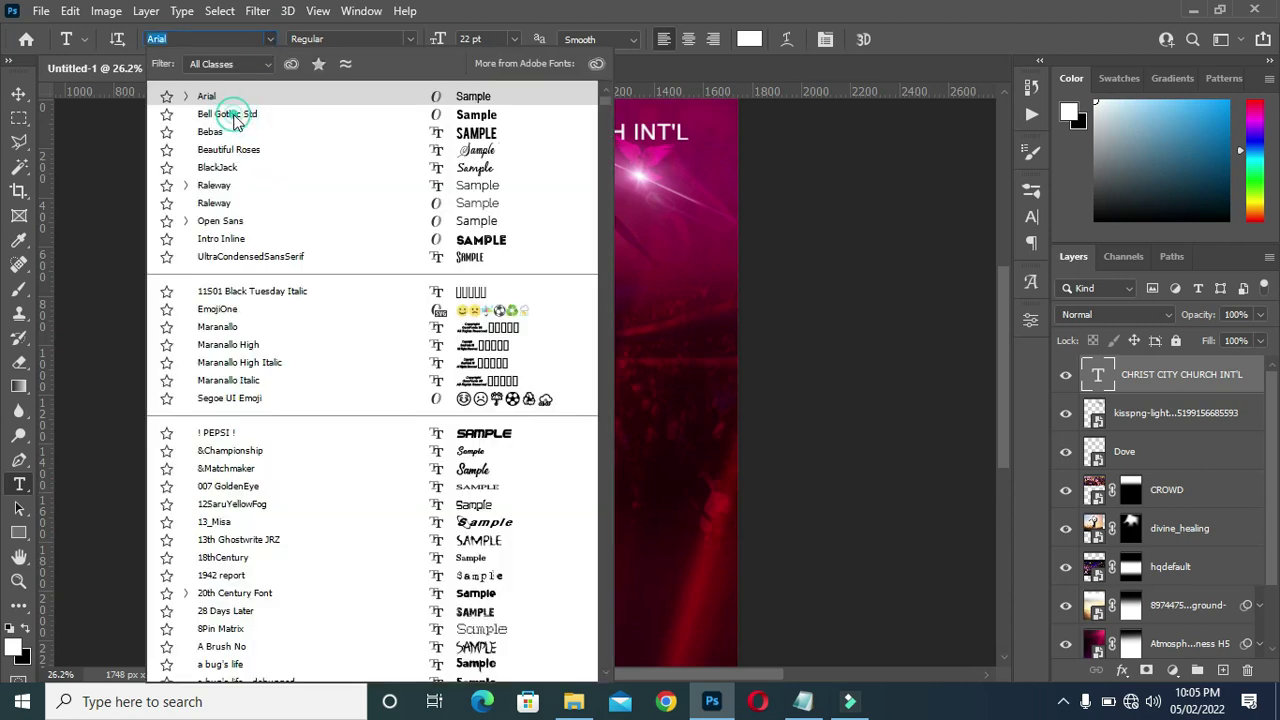
left_click(476, 114)
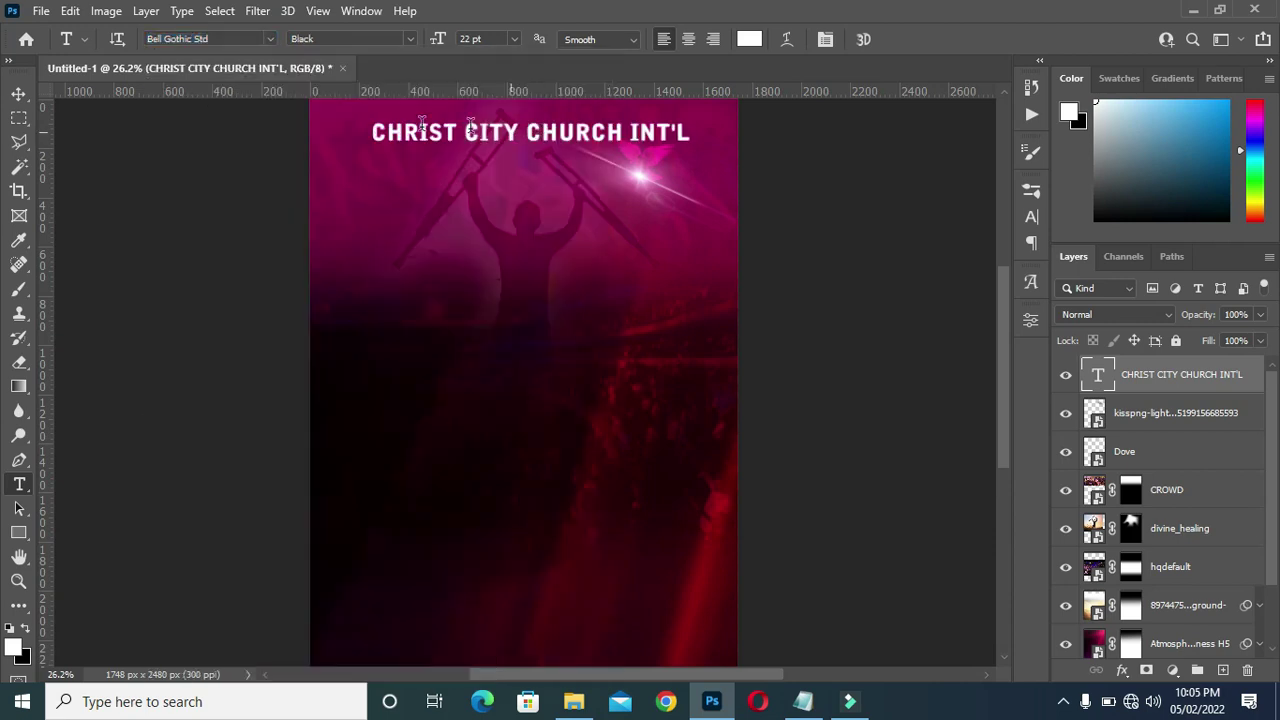
key("v")
scroll(553, 128, "up", 2)
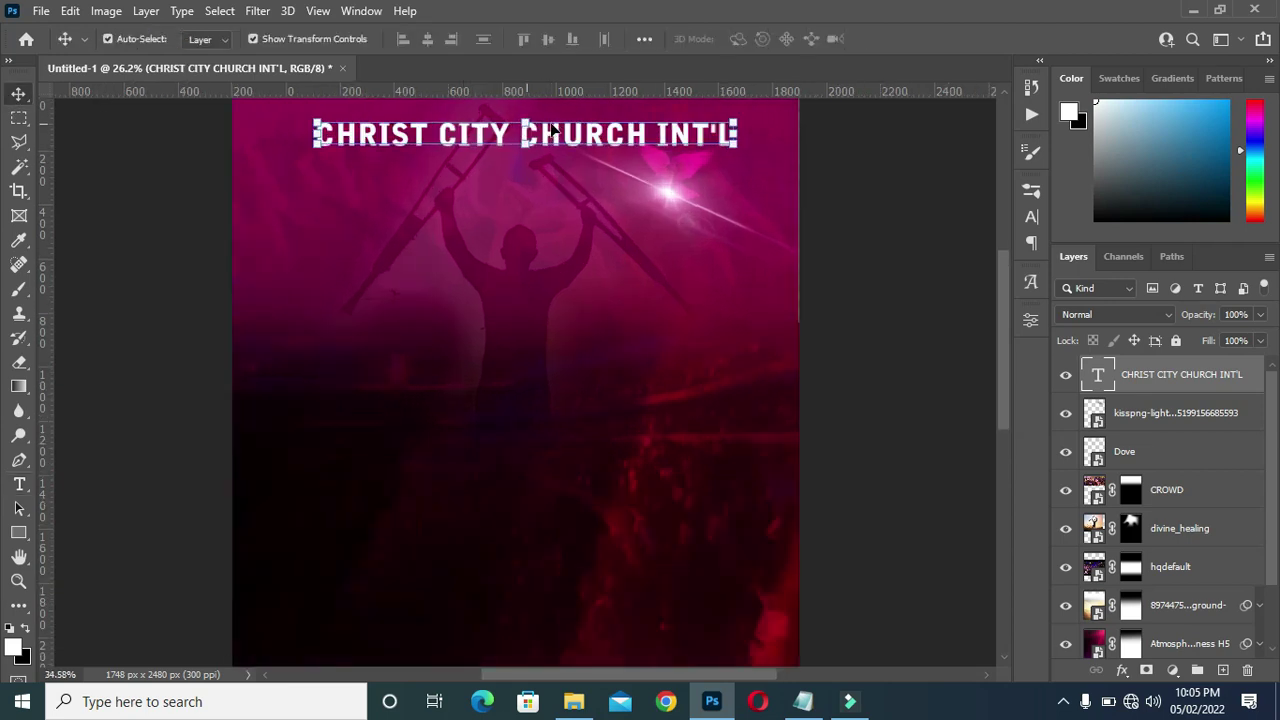
scroll(742, 157, "up", 2)
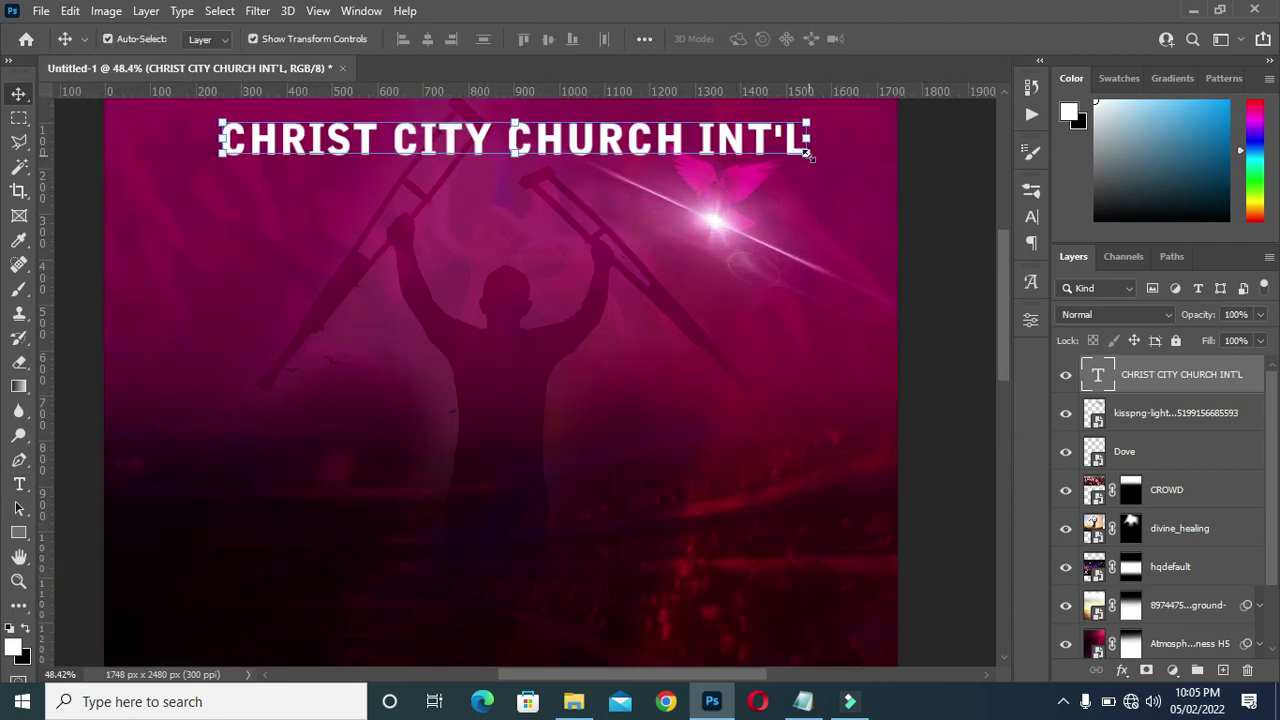
left_click_drag(806, 153, 680, 160)
key("Return")
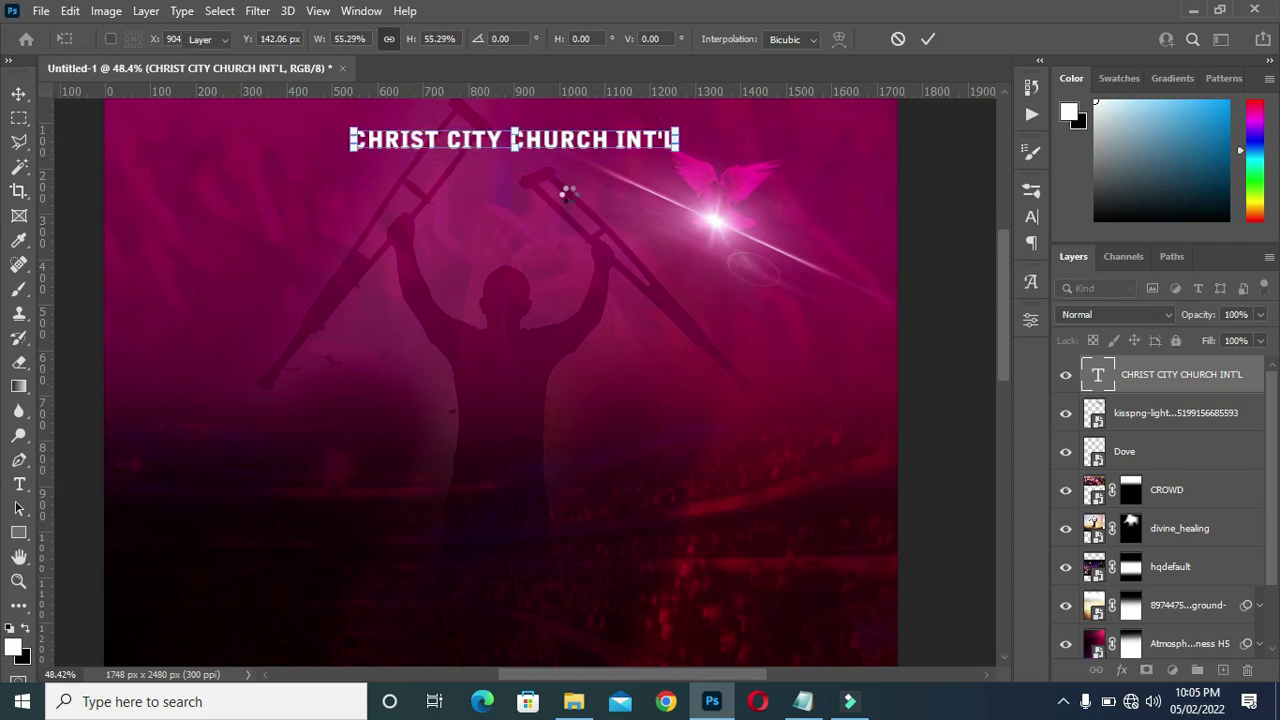
- Centre the heading horizontally across the canvas
scroll(569, 193, "down", 2)
key("ctrl+a")
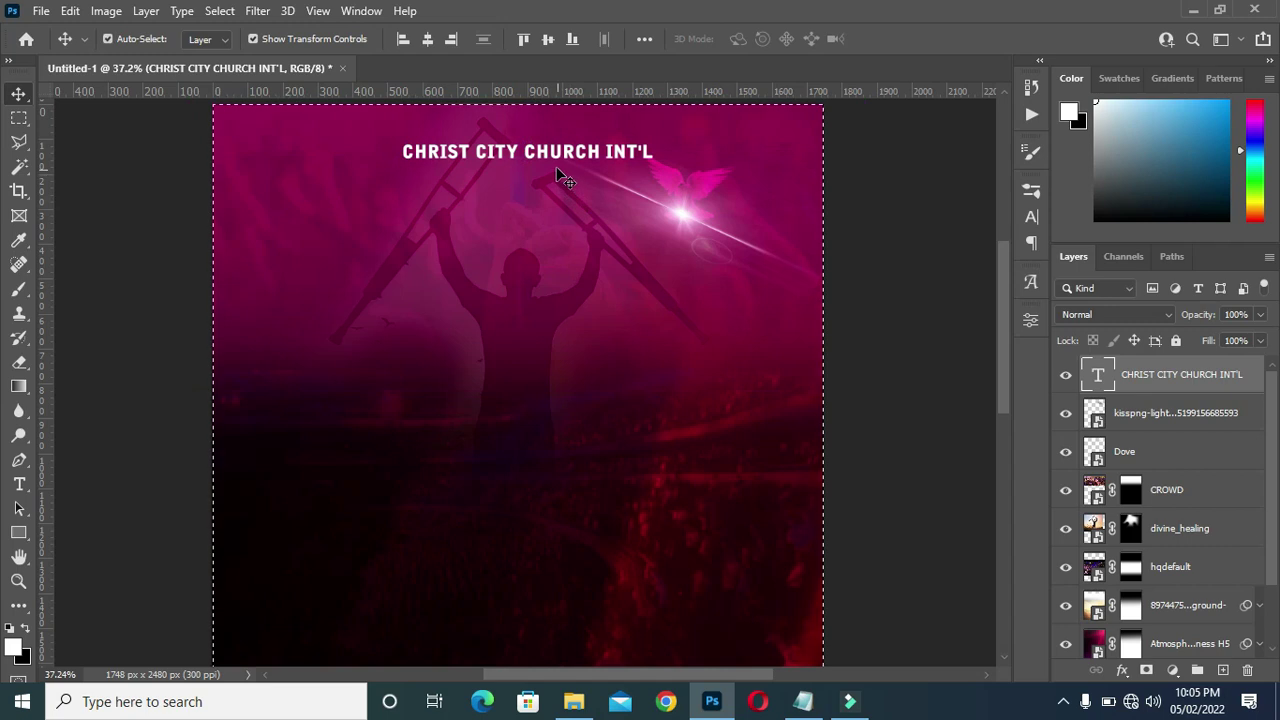
left_click(426, 45)
key("ctrl+d")
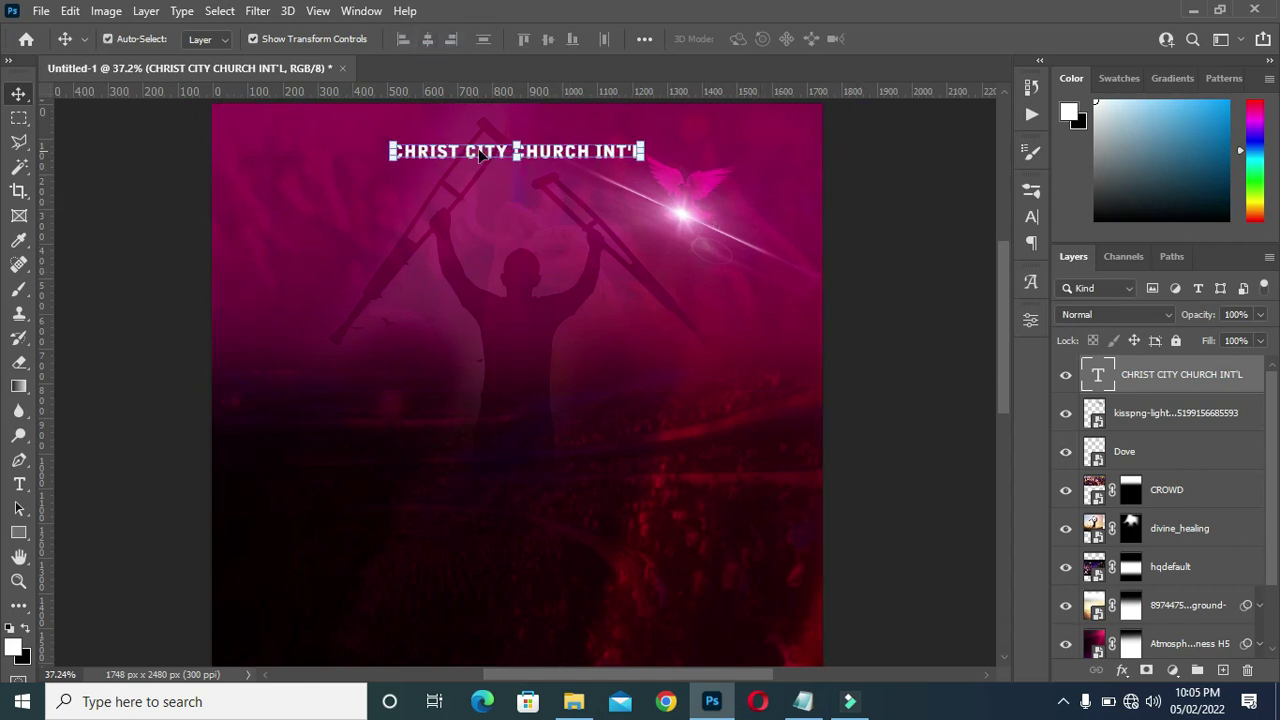
- Duplicate the heading lower down and replace its text with PRESENT: copied from the notes
left_click_drag(576, 160, 558, 389)
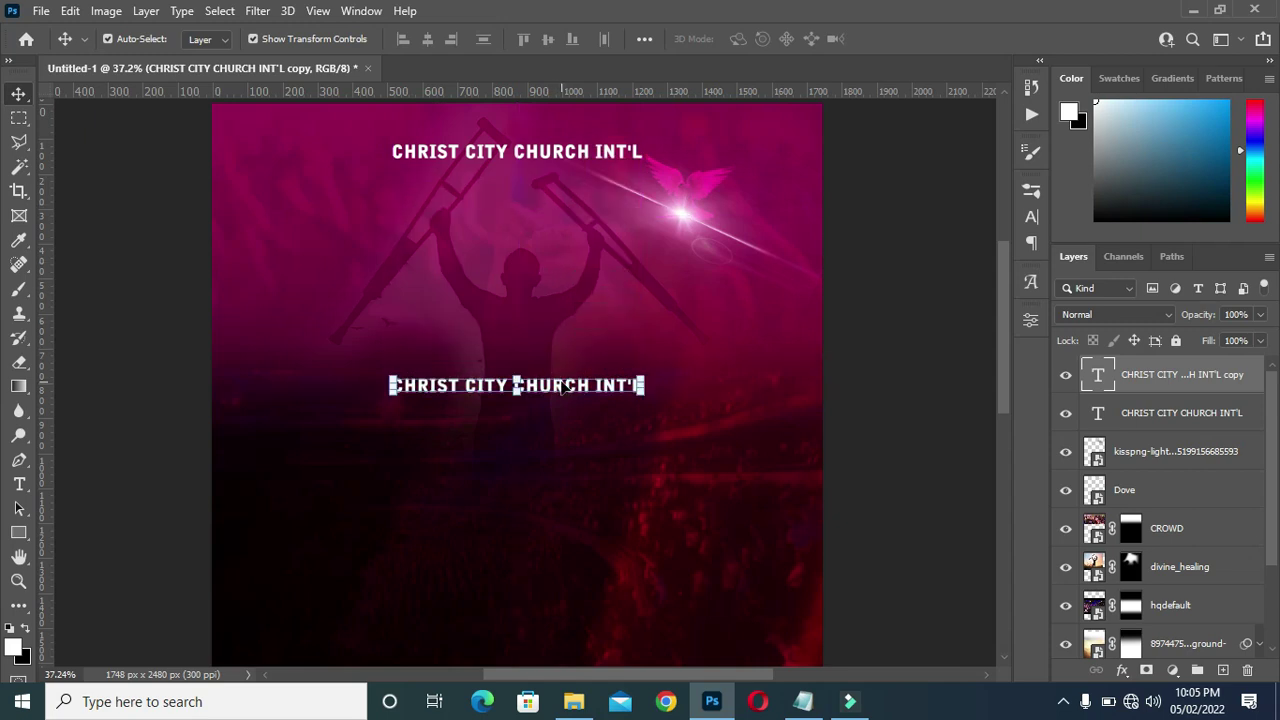
key("t")
left_click(558, 378)
key("ctrl+a")
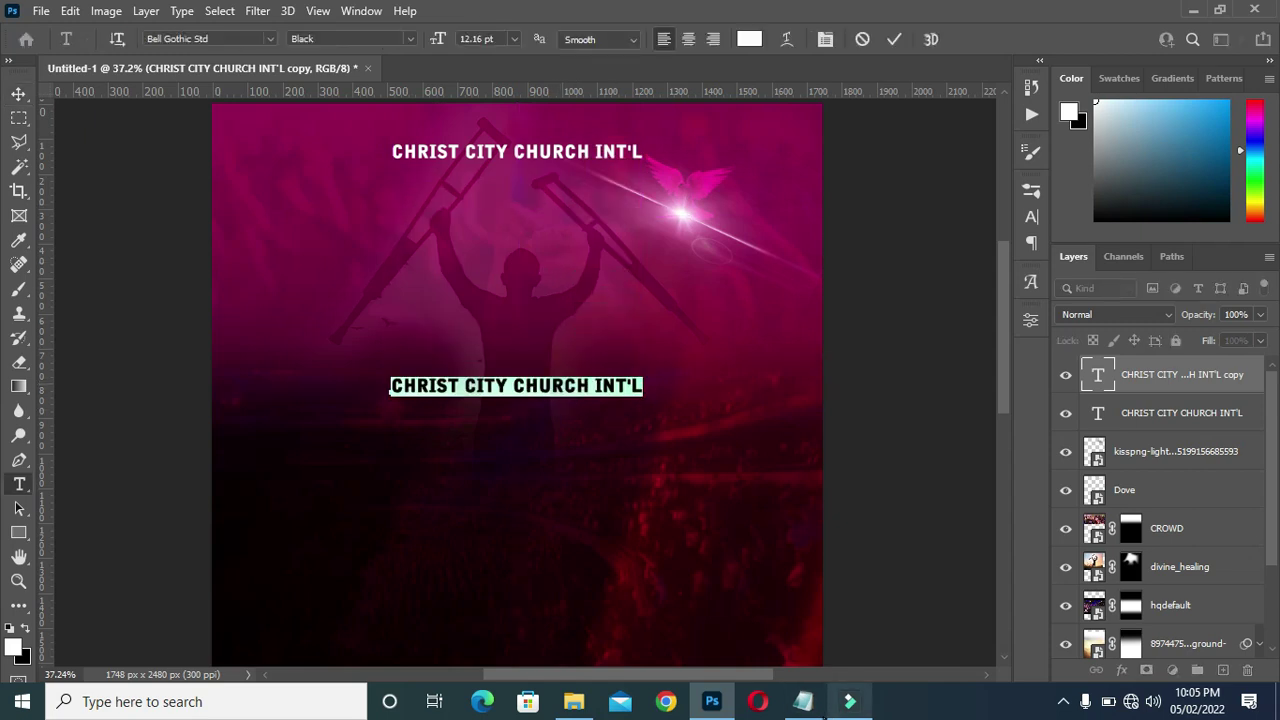
left_click(803, 701)
left_click_drag(283, 258, 222, 256)
key("ctrl+c")
left_click(286, 258)
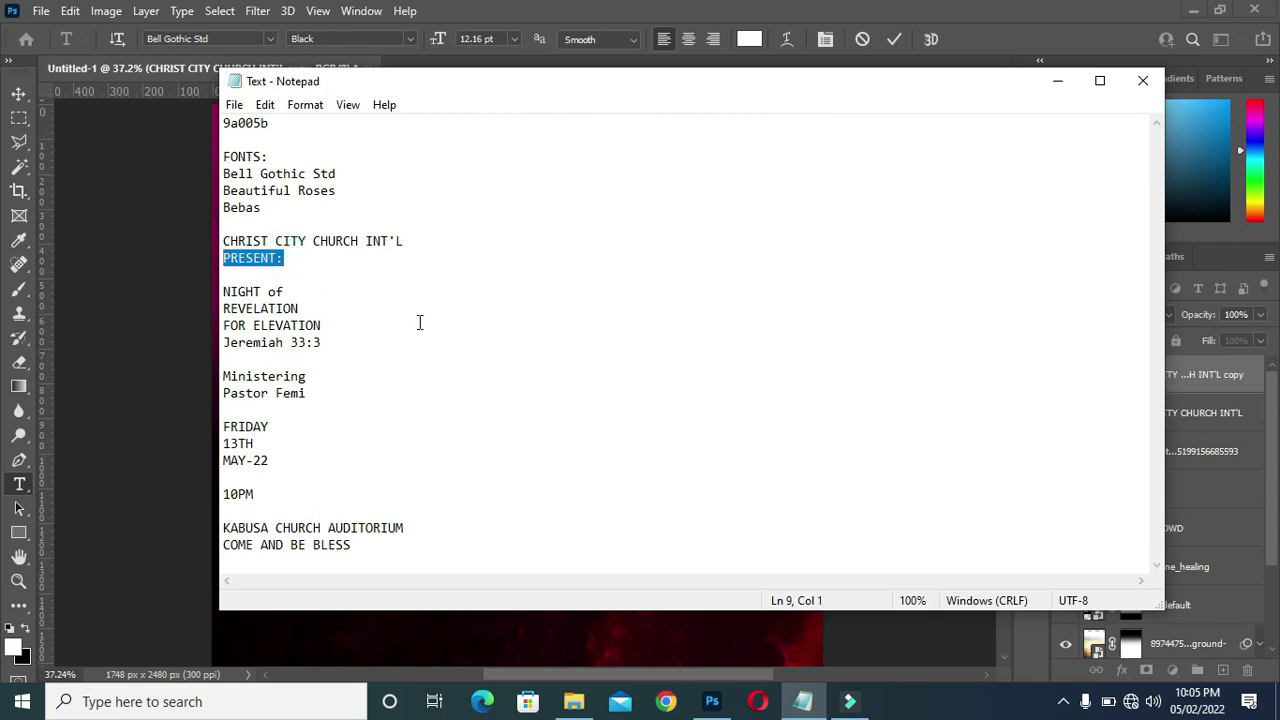
left_click(1057, 81)
key("ctrl+v")
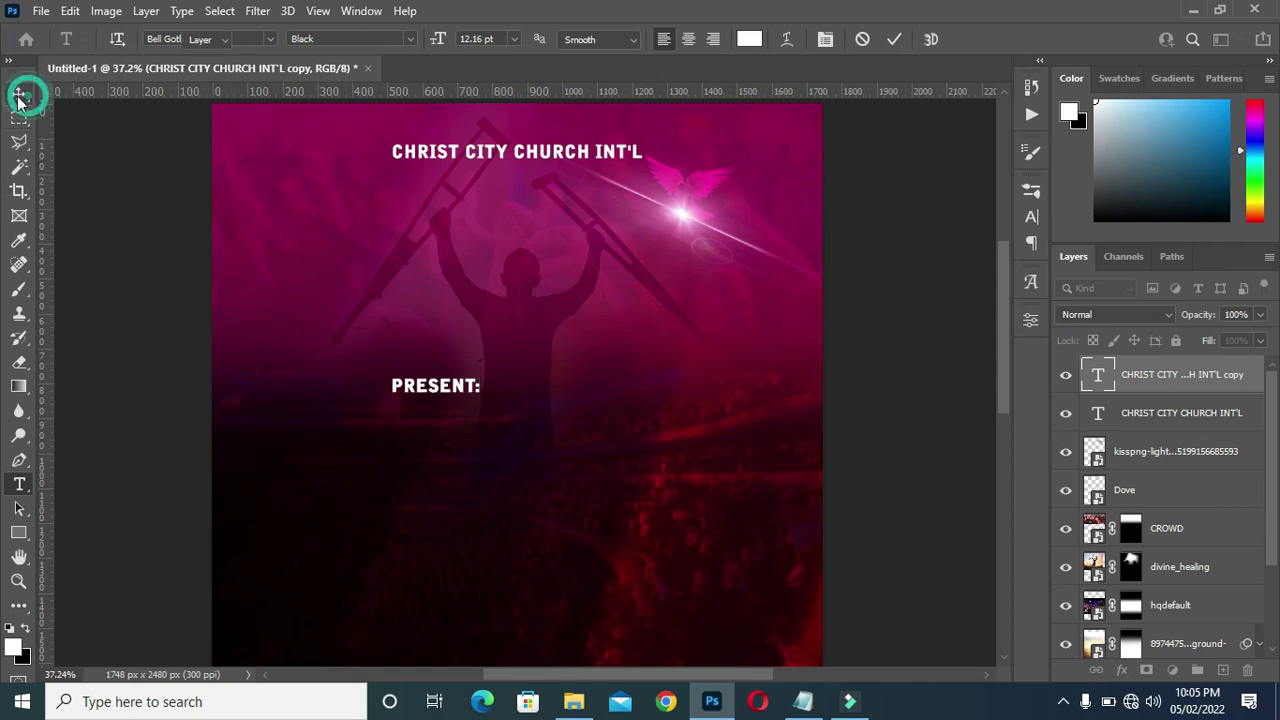
left_click(18, 93)
- Increase the tracking of PRESENT: in the Character panel and move it down
key("t")
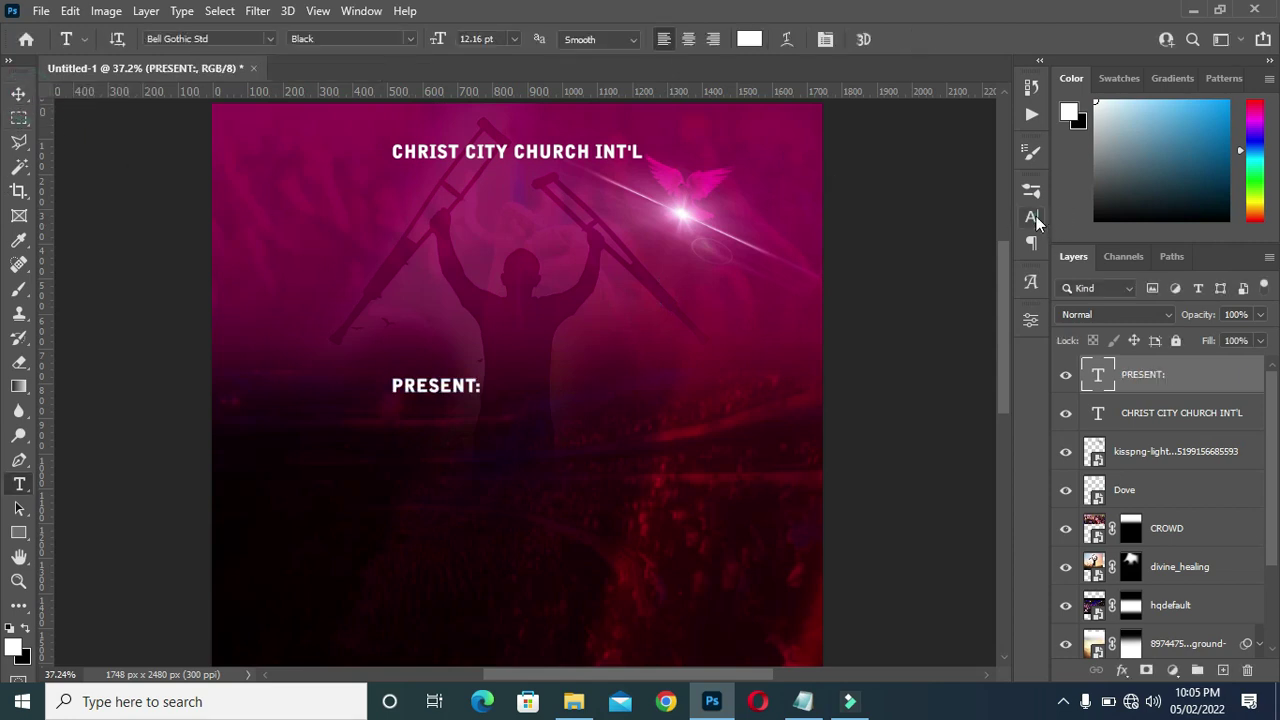
left_click(1033, 216)
left_click_drag(928, 259, 936, 258)
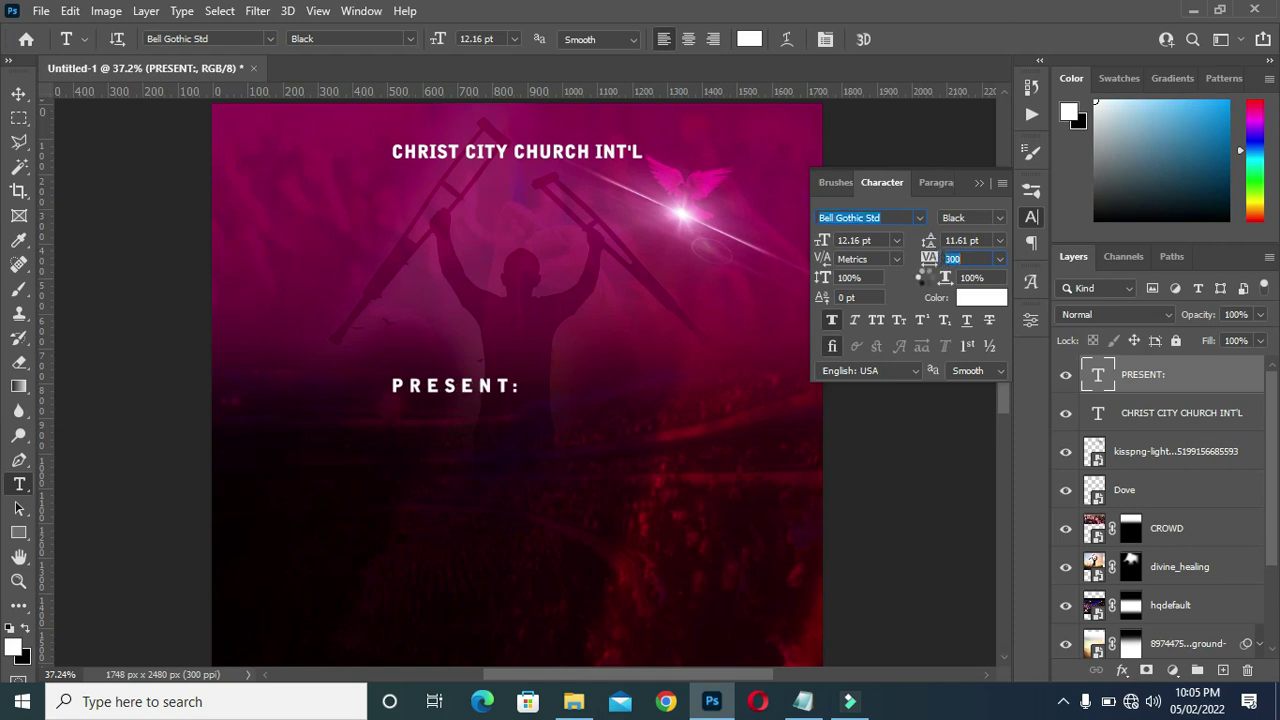
left_click(979, 182)
left_click(19, 93)
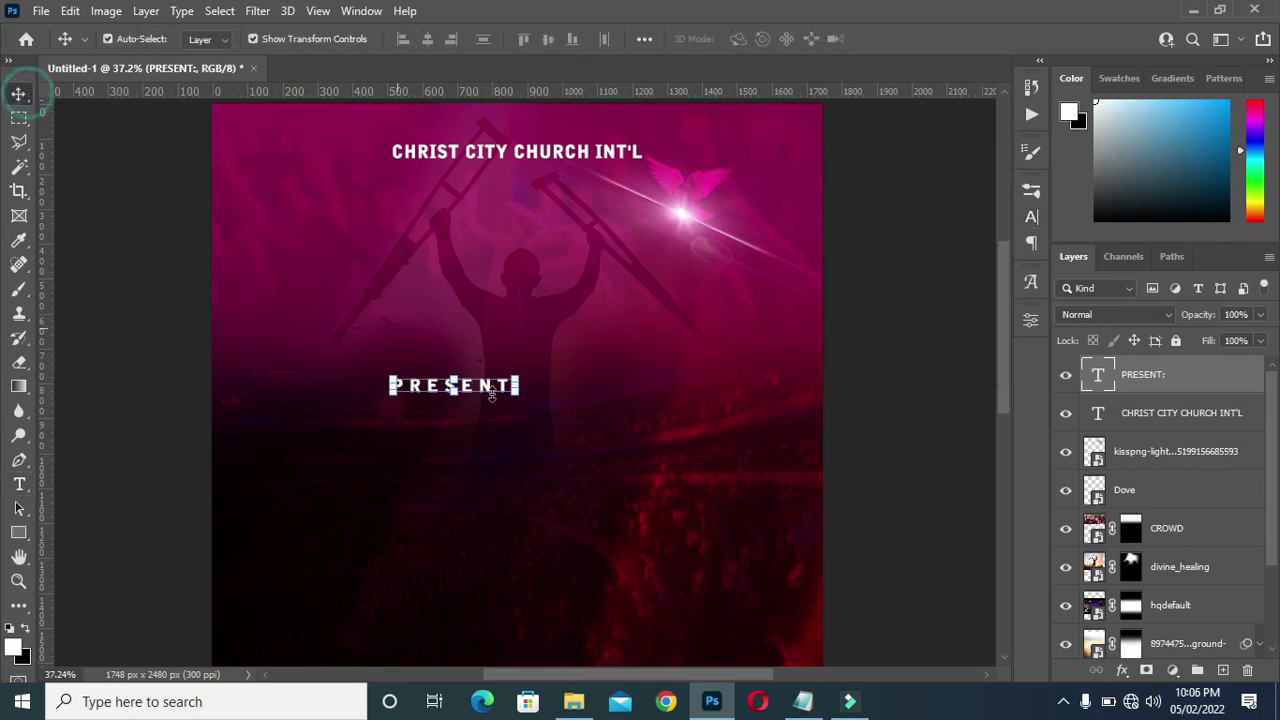
left_click_drag(475, 390, 540, 406)
- Centre PRESENT: horizontally on the canvas and deselect the layer
scroll(562, 397, "down", 1)
scroll(562, 397, "down", 2)
key("ctrl+a")
left_click(427, 39)
key("ctrl+d")
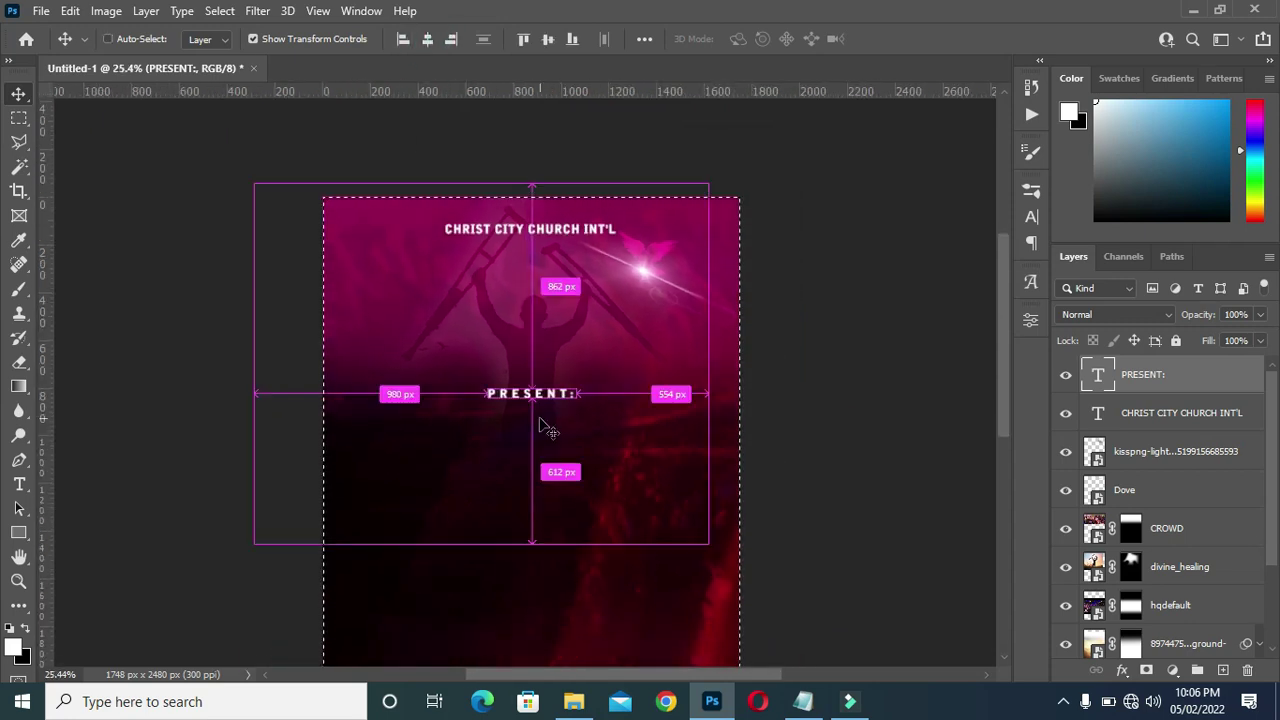
left_click(790, 455)
scroll(600, 462, "down", 1)
scroll(577, 451, "up", 4)
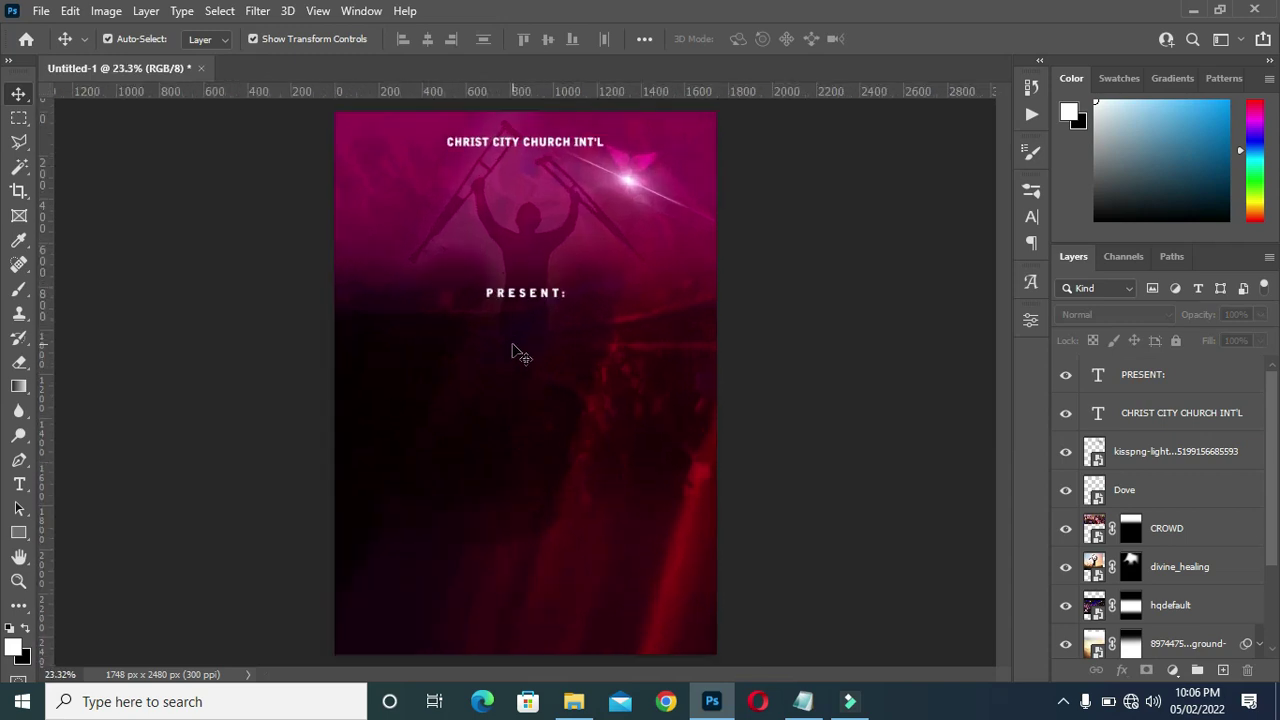
scroll(535, 310, "up", 1)
scroll(535, 310, "down", 3)
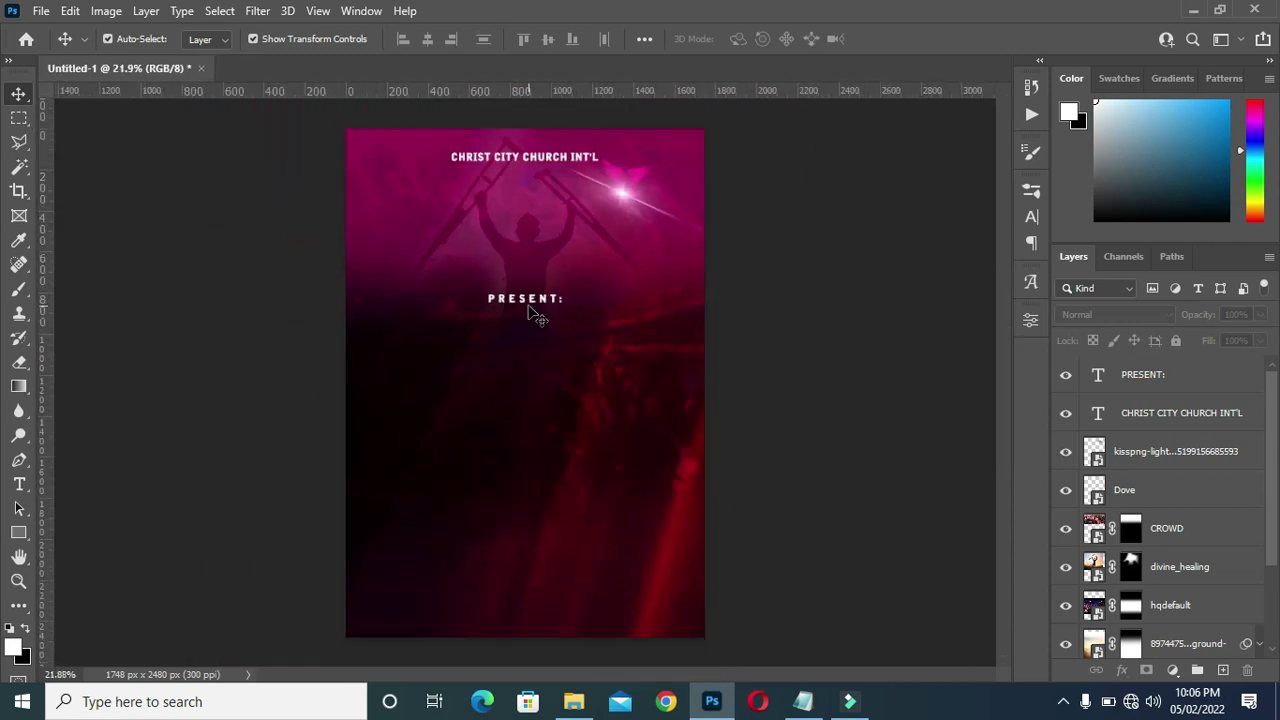
scroll(535, 316, "up", 4)
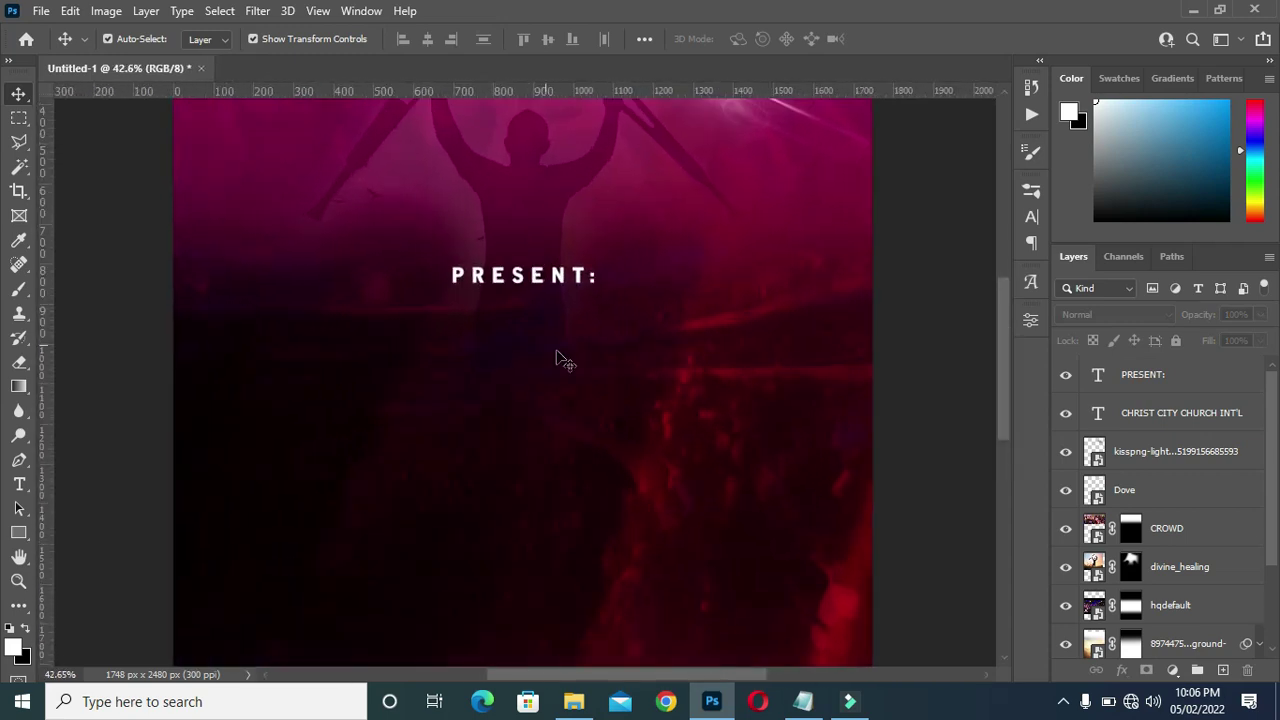
- Copy the word NIGHT from the flyer notes and return to the poster
left_click(803, 701)
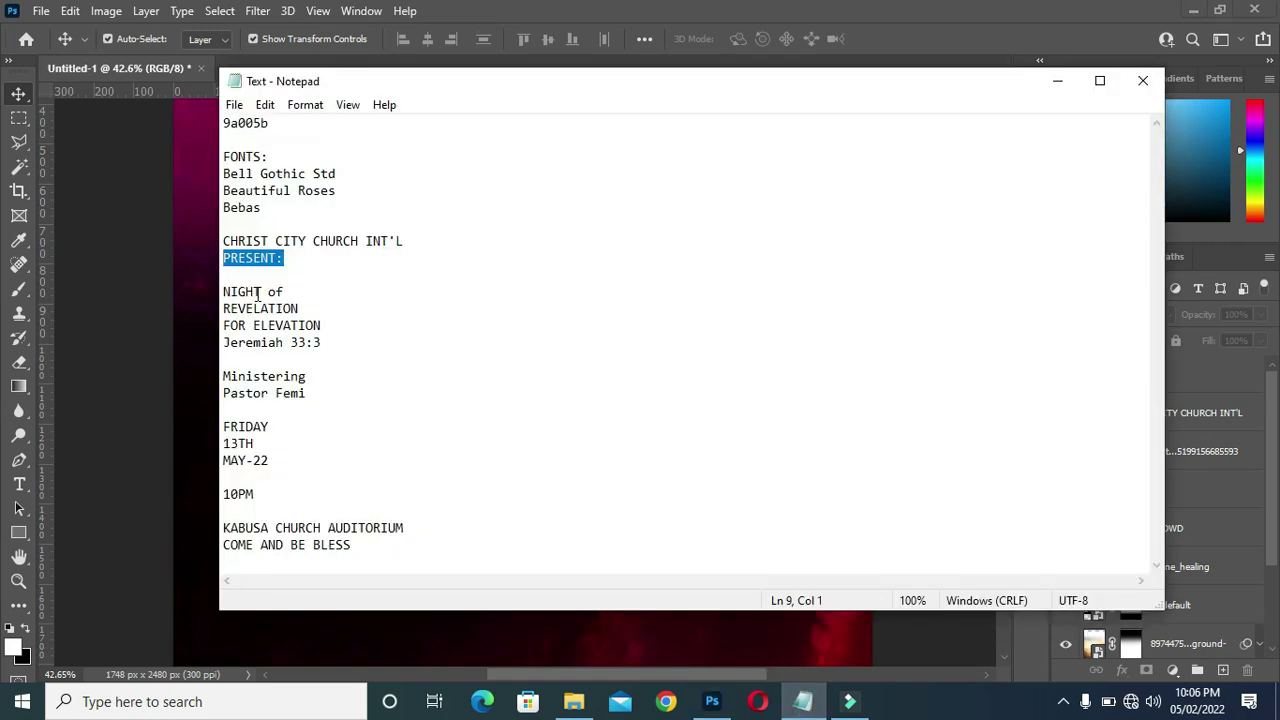
left_click_drag(261, 292, 223, 292)
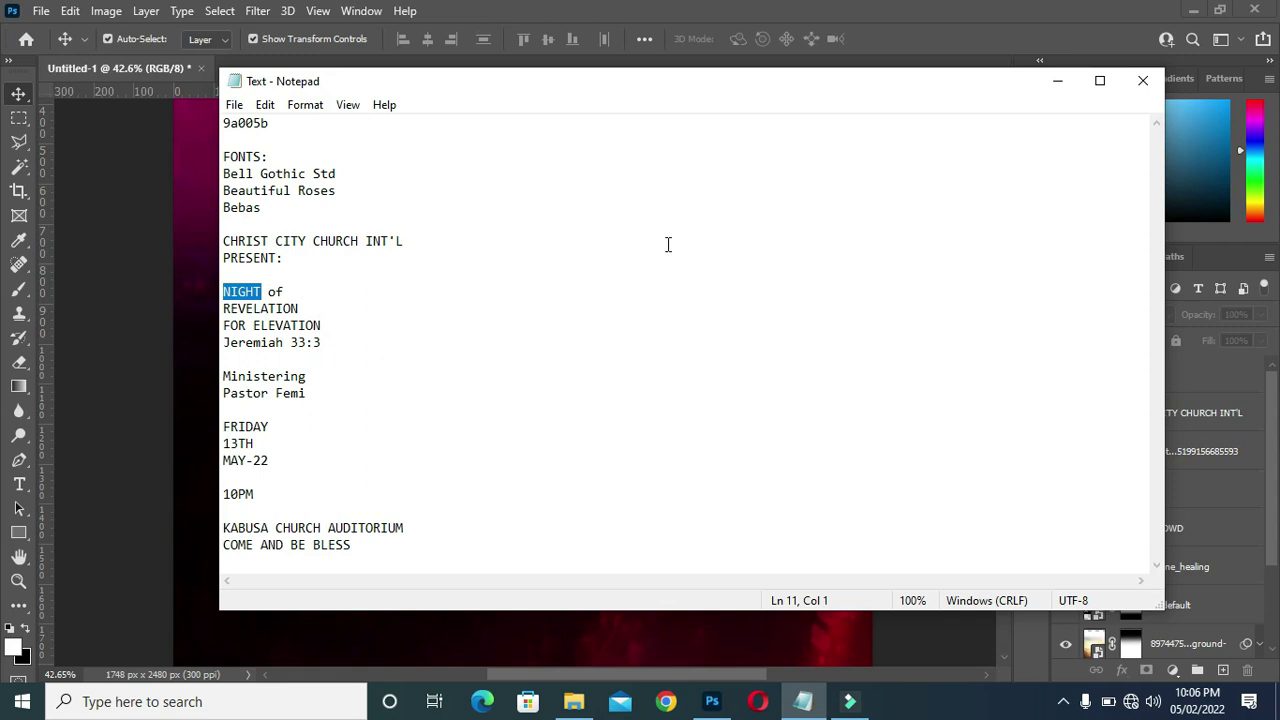
left_click(1050, 82)
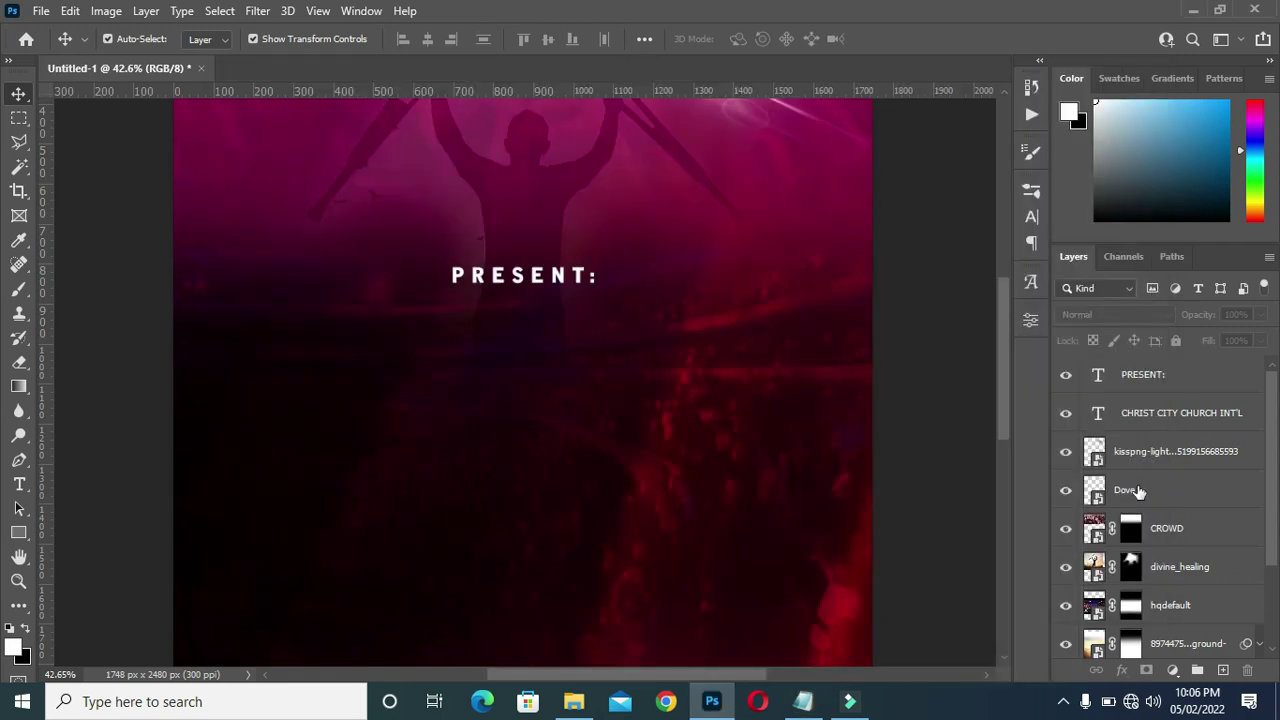
- Group the layers from CROWD through Color Fill 1 into a group named Background
left_click(1160, 526)
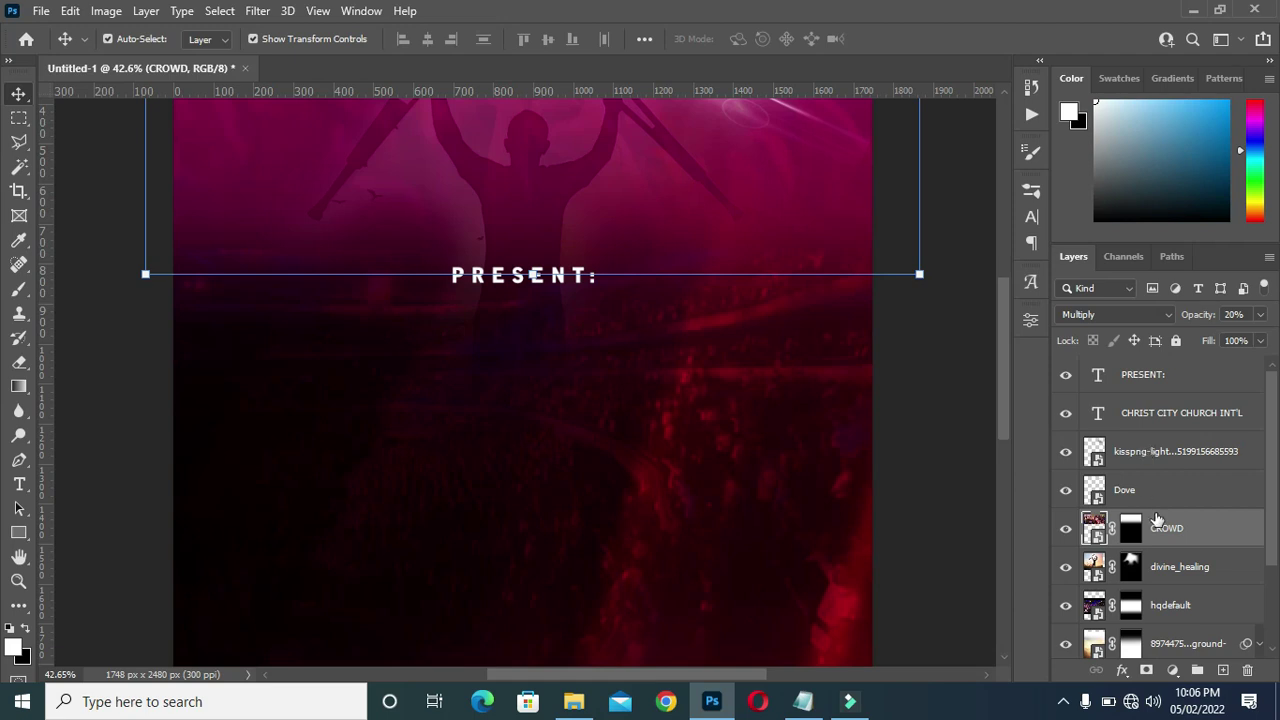
scroll(1177, 568, "down", 3)
left_click(1173, 612, "shift")
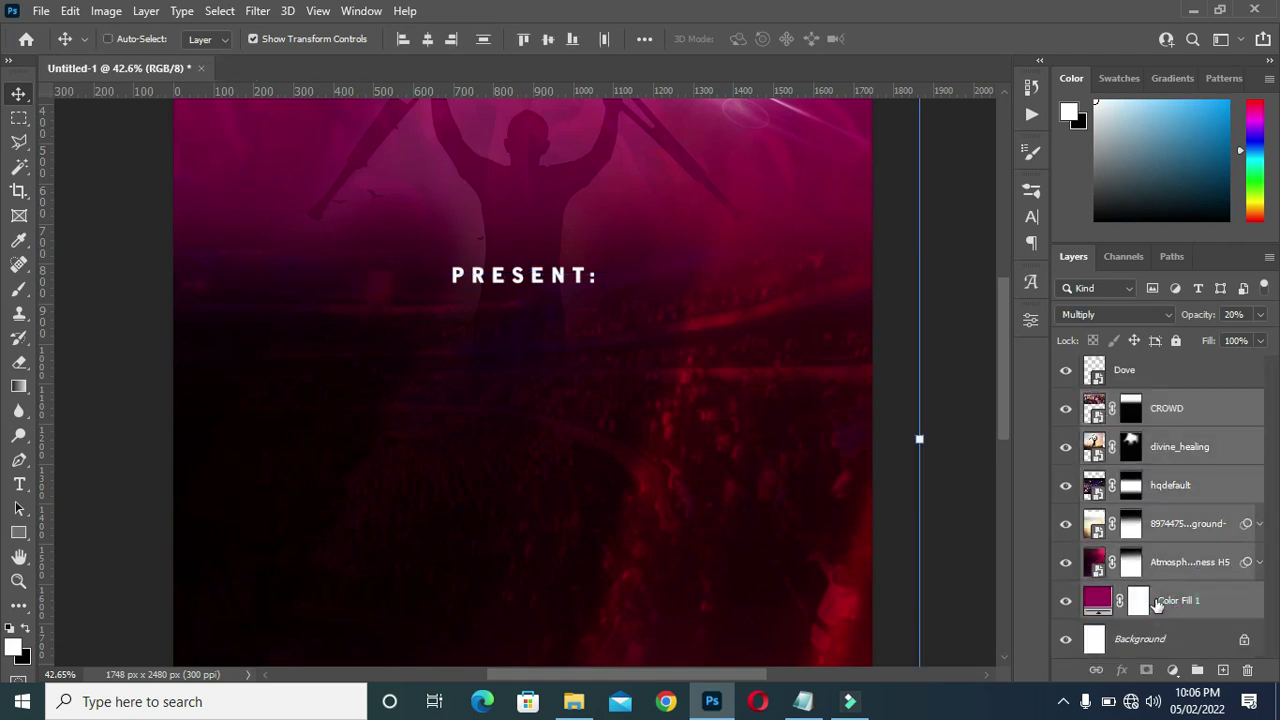
key("ctrl+g")
double_click(1130, 521)
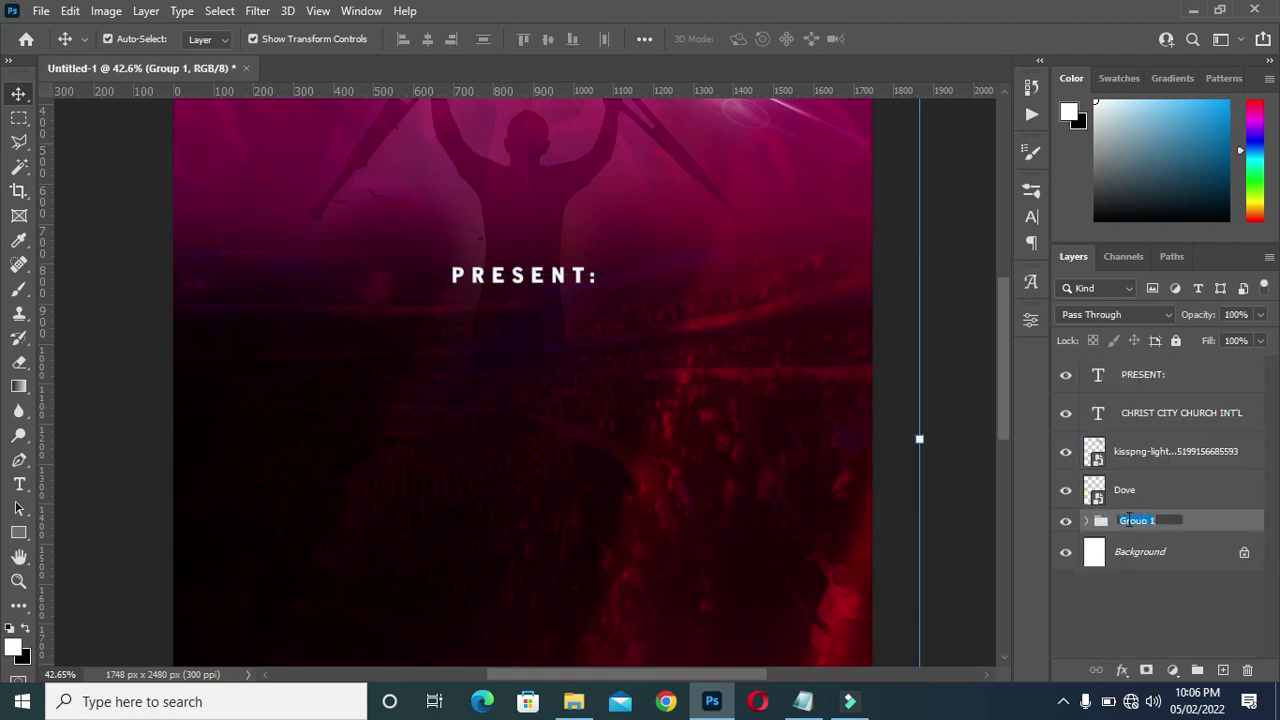
key("Return")
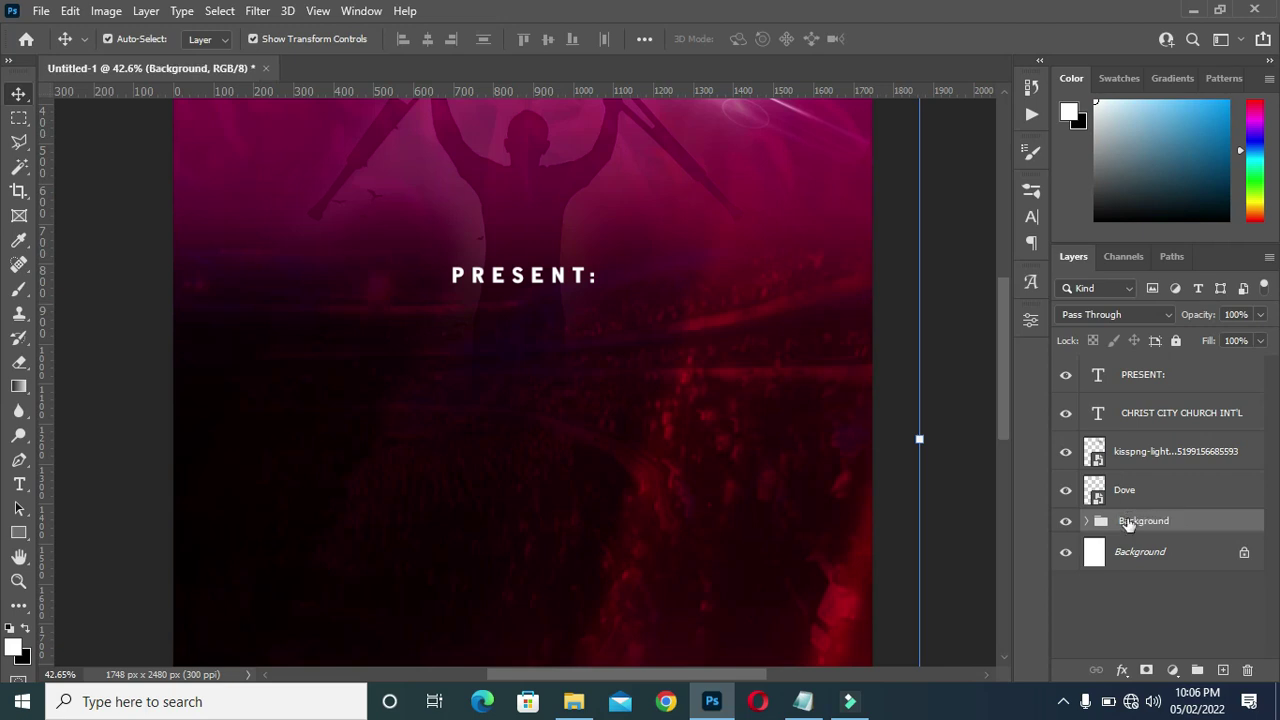
- Group the Dove and kisspng light layers into a group named Dove
left_click(1137, 487)
left_click(1137, 451, "shift")
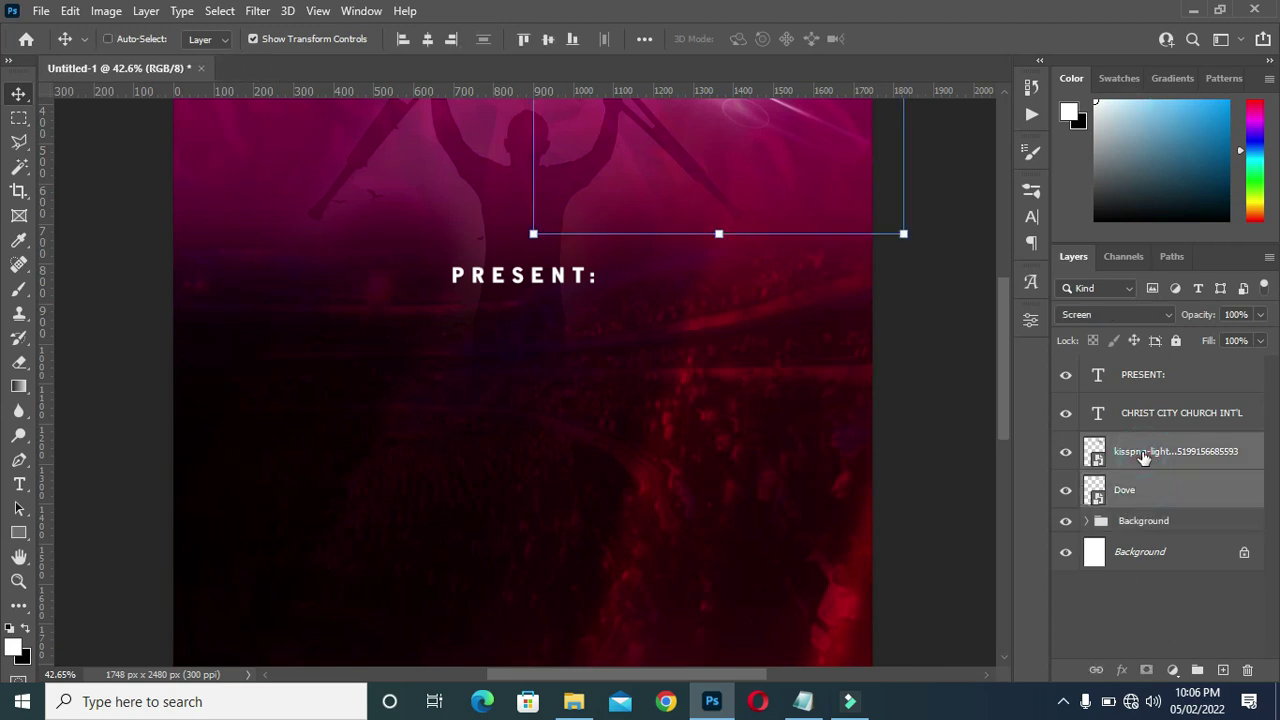
key("ctrl+g")
double_click(1142, 446)
type("Dove")
key("Return")
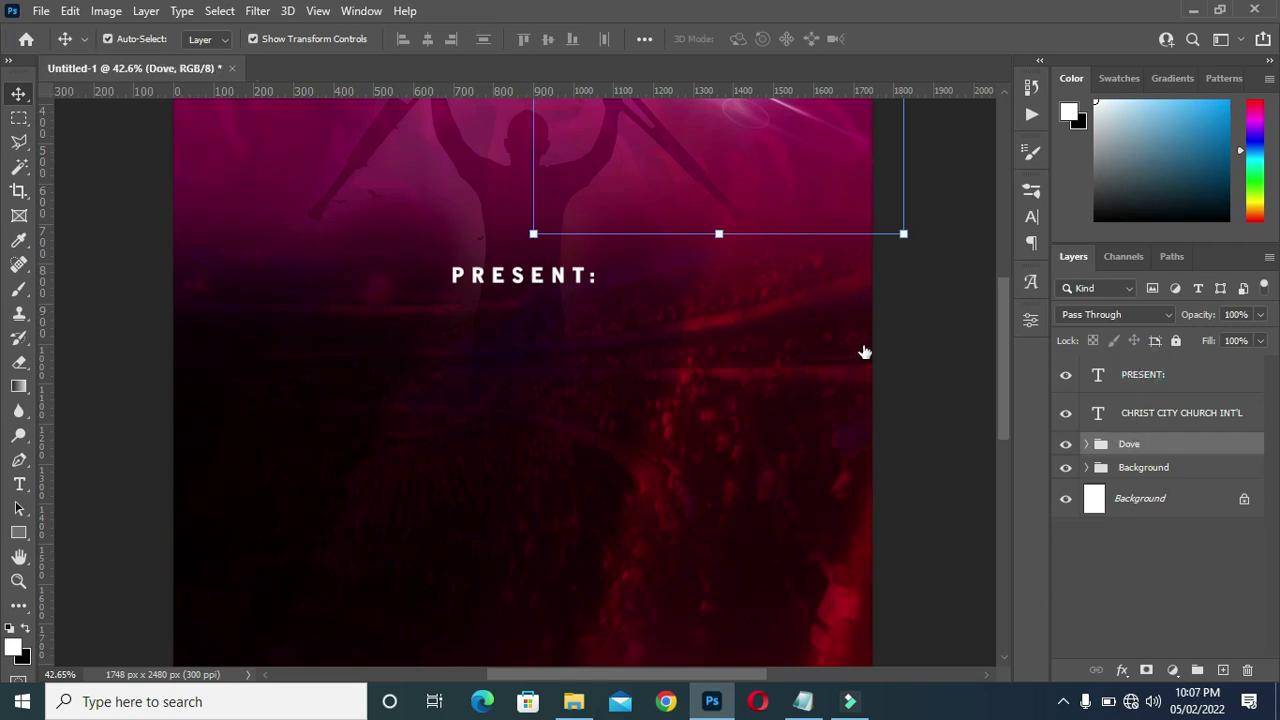
left_click(1140, 376)
- Duplicate the church-name layer, move it below PRESENT:, and retype it as NIGHT
left_click_drag(1160, 416, 1157, 368)
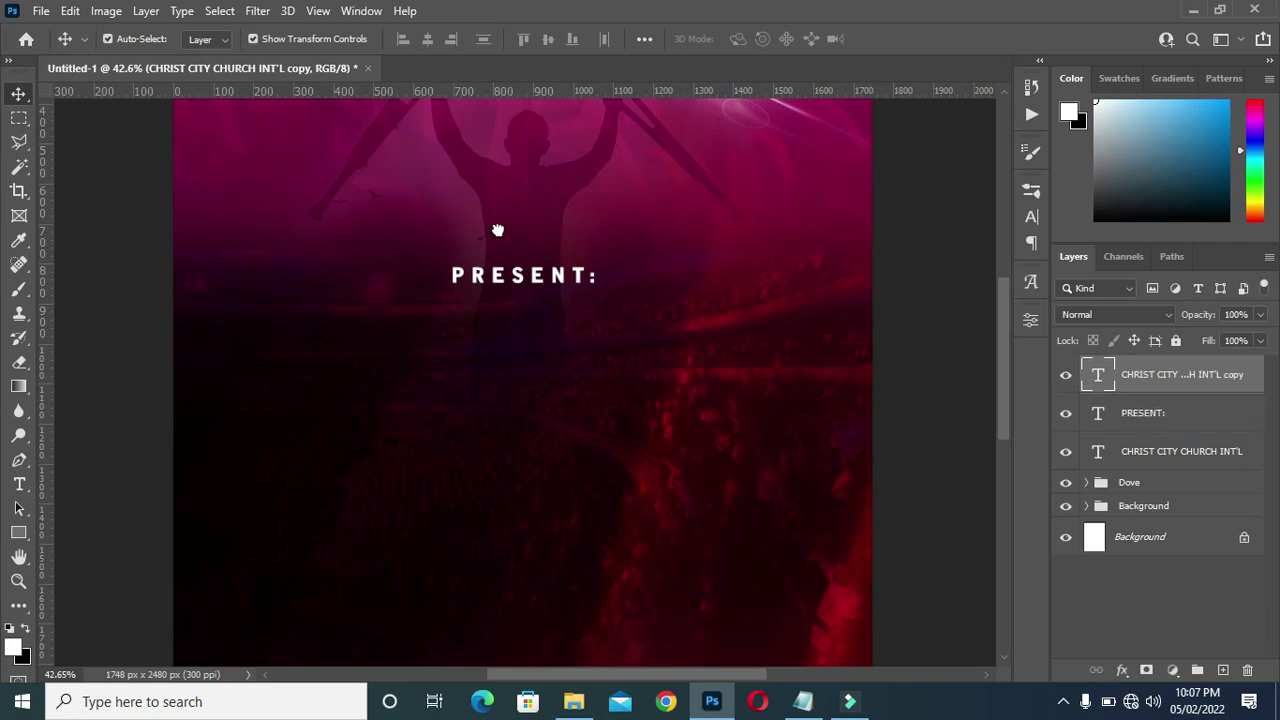
key("ctrl+0")
left_click_drag(557, 143, 527, 352)
scroll(527, 350, "up", 5)
double_click(532, 330)
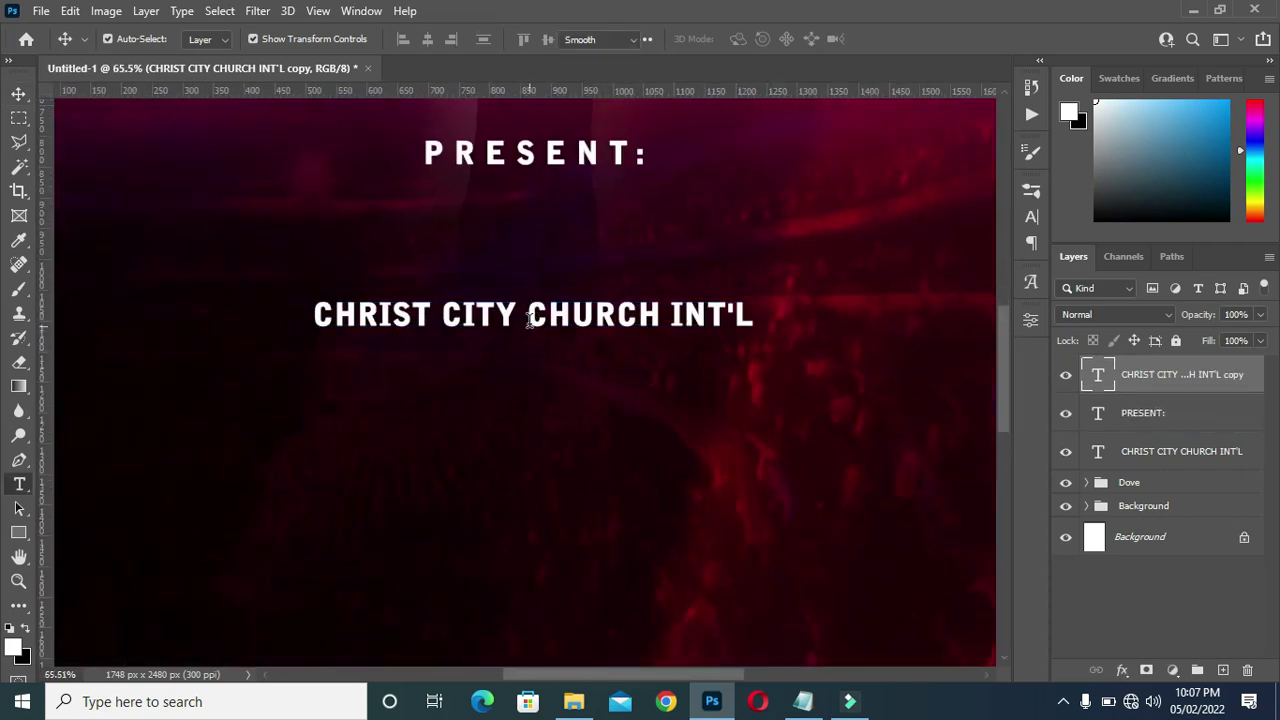
type("NIGHT")
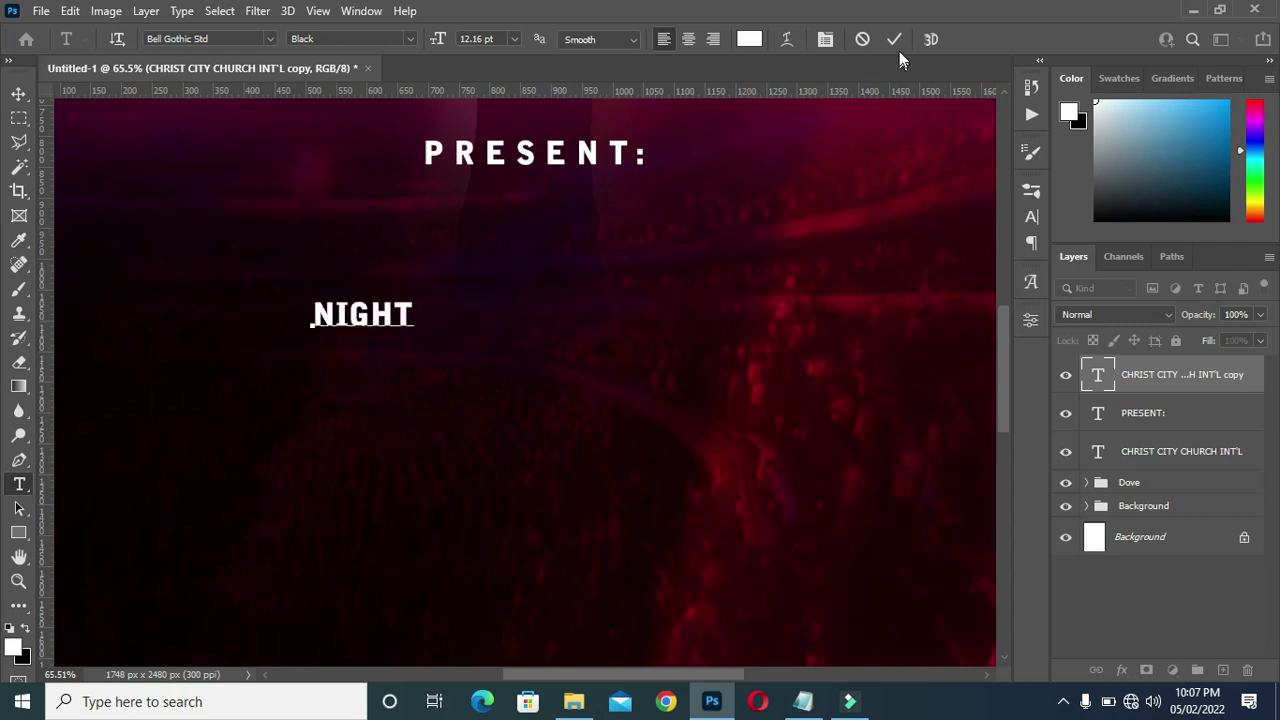
- Scale the NIGHT text up to about double size with Free Transform
scroll(390, 332, "up", 3)
left_click(18, 93)
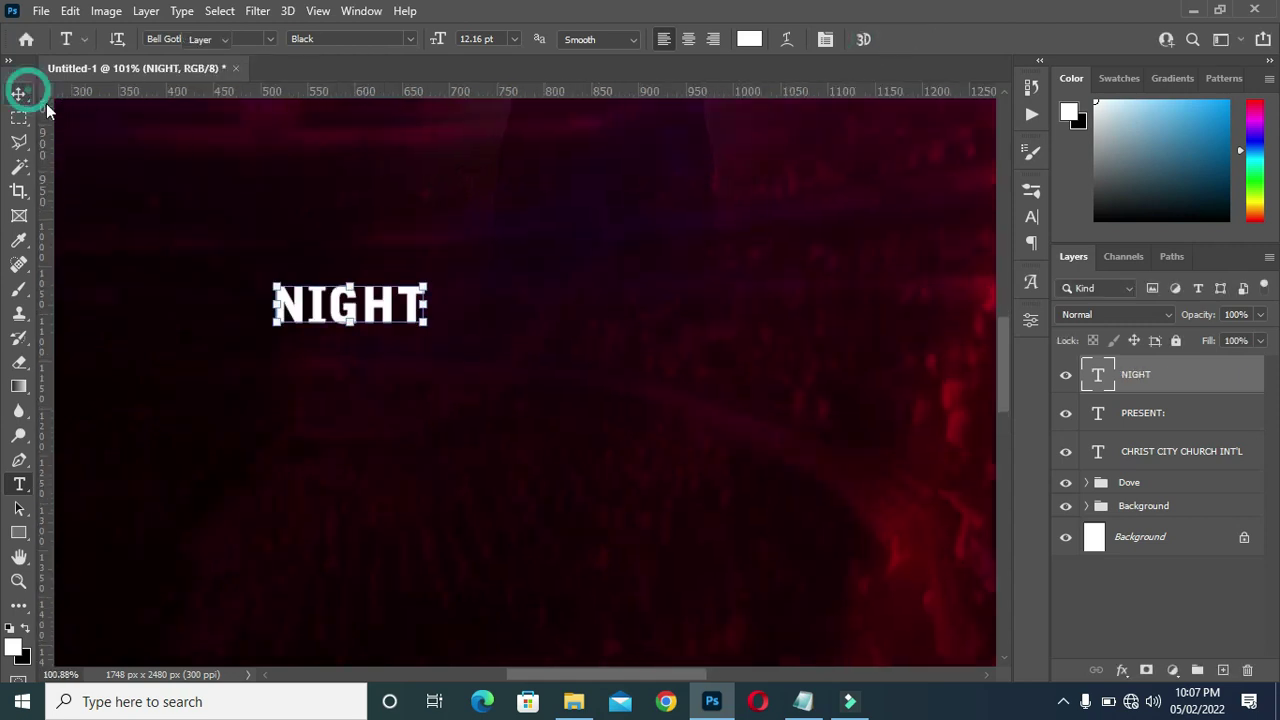
key("ctrl+t")
left_click_drag(425, 306, 611, 310)
left_click(929, 39)
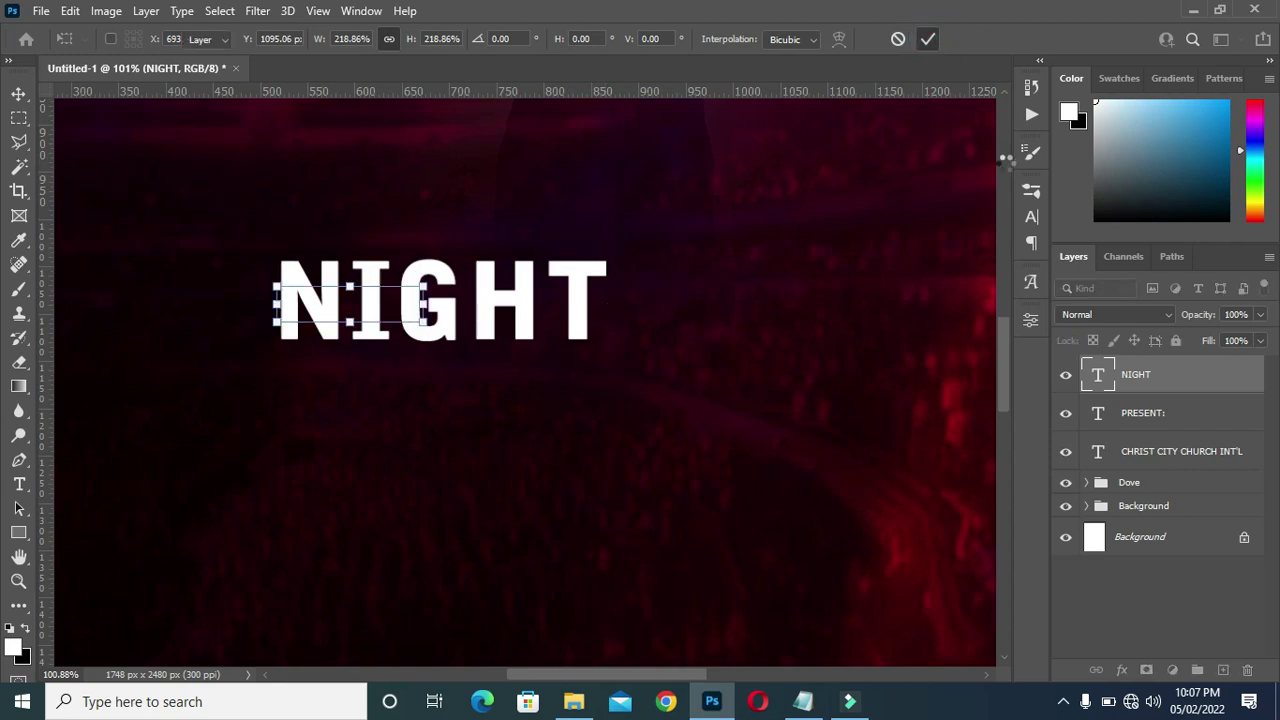
- Tighten NIGHT's tracking to -100 in the Character settings
left_click(1031, 217)
left_click_drag(929, 258, 925, 258)
key("Return")
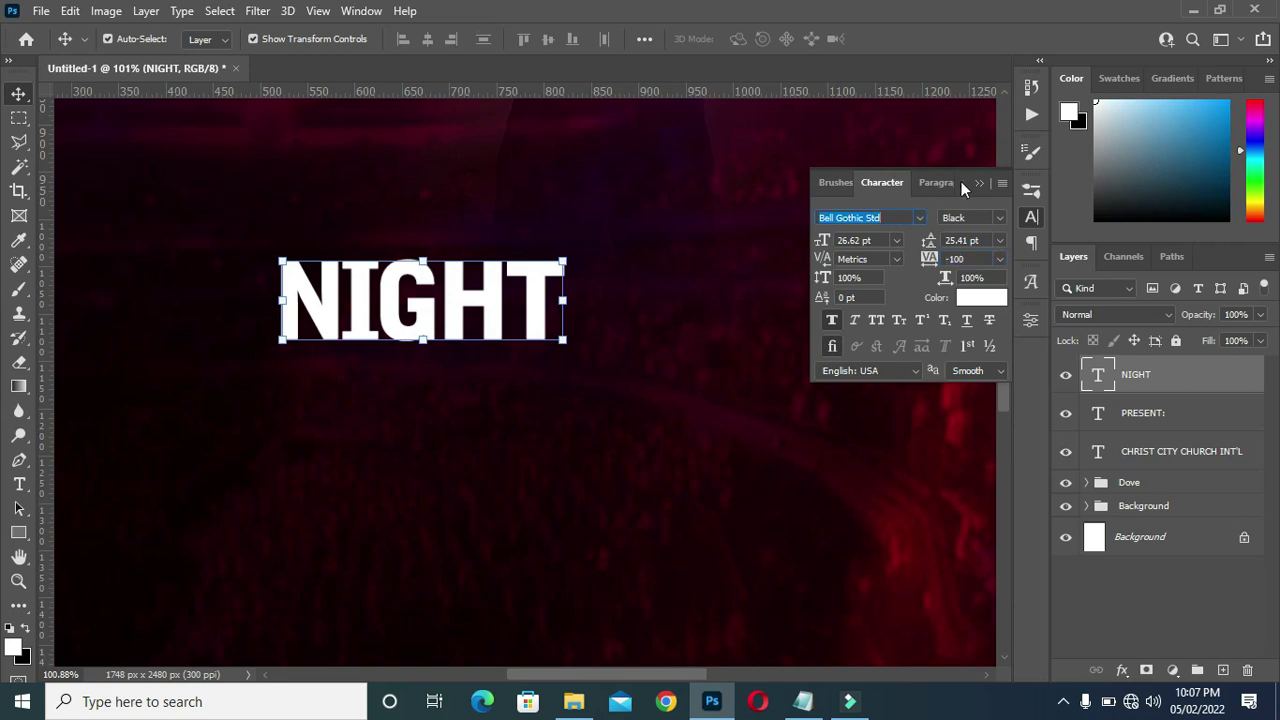
left_click(808, 243)
- Centre NIGHT under PRESENT: on the poster and reselect its layer
scroll(712, 280, "down", 2)
scroll(712, 280, "down", 4)
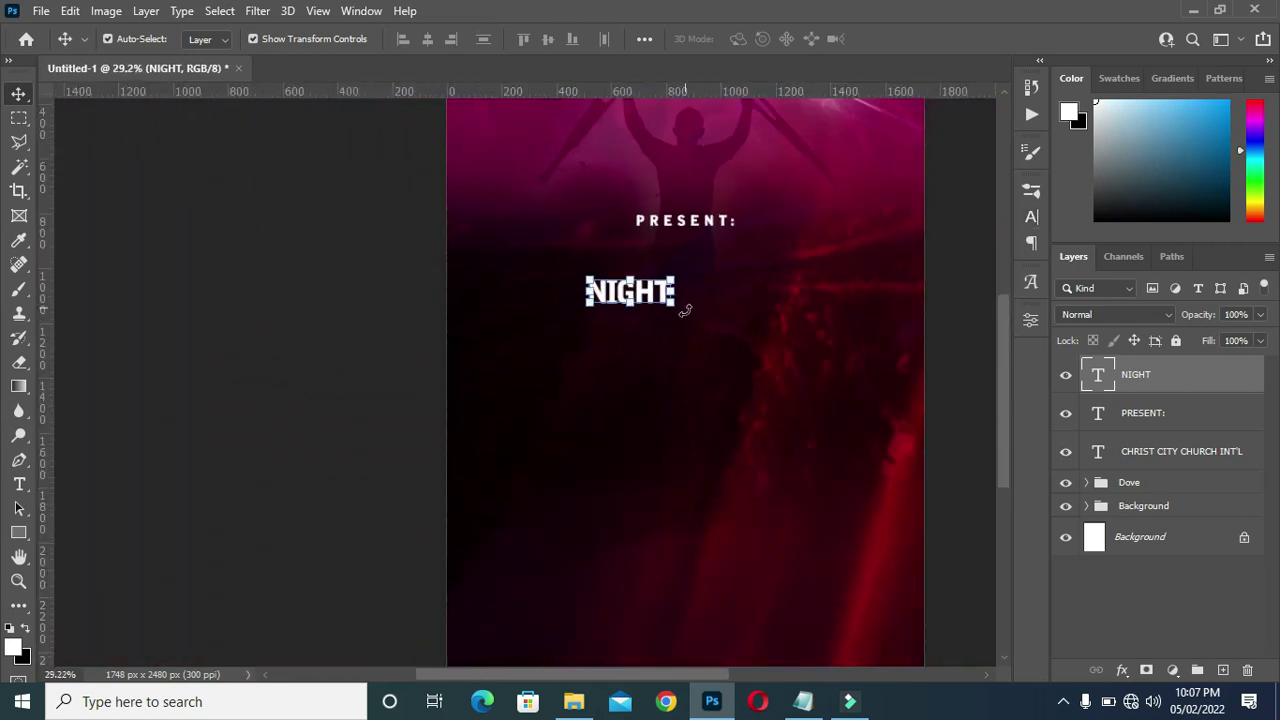
left_click_drag(500, 338, 560, 335)
scroll(549, 340, "up", 1)
scroll(549, 344, "up", 1)
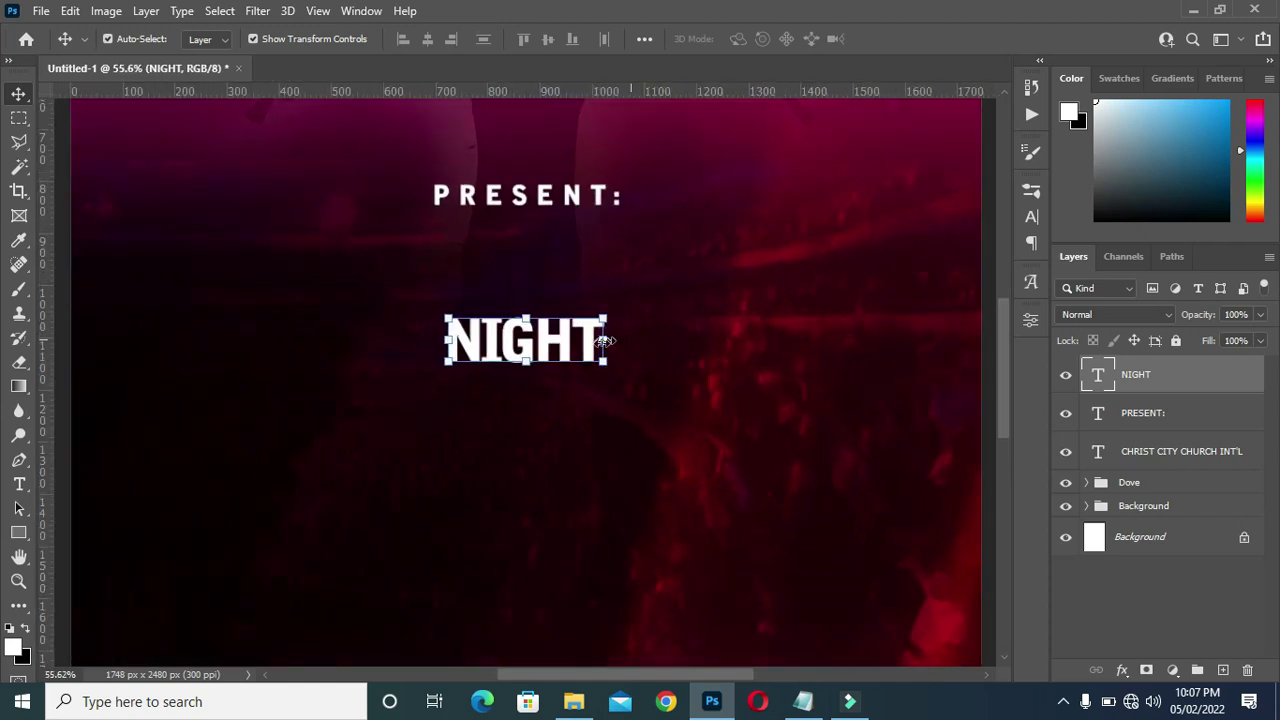
scroll(590, 400, "down", 3)
left_click(834, 354)
scroll(777, 366, "up", 4)
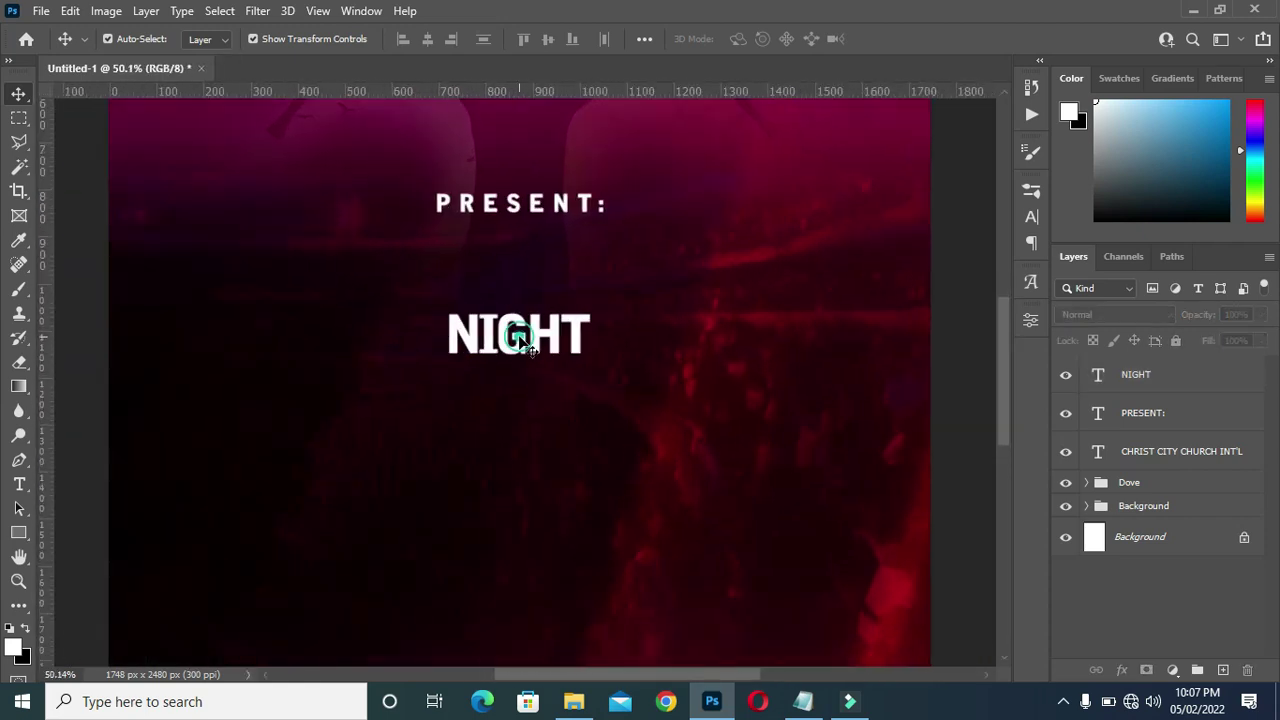
left_click(530, 345)
scroll(538, 347, "up", 1)
- Type 'of' beside NIGHT and set it in the Beautiful Roses font
key("t")
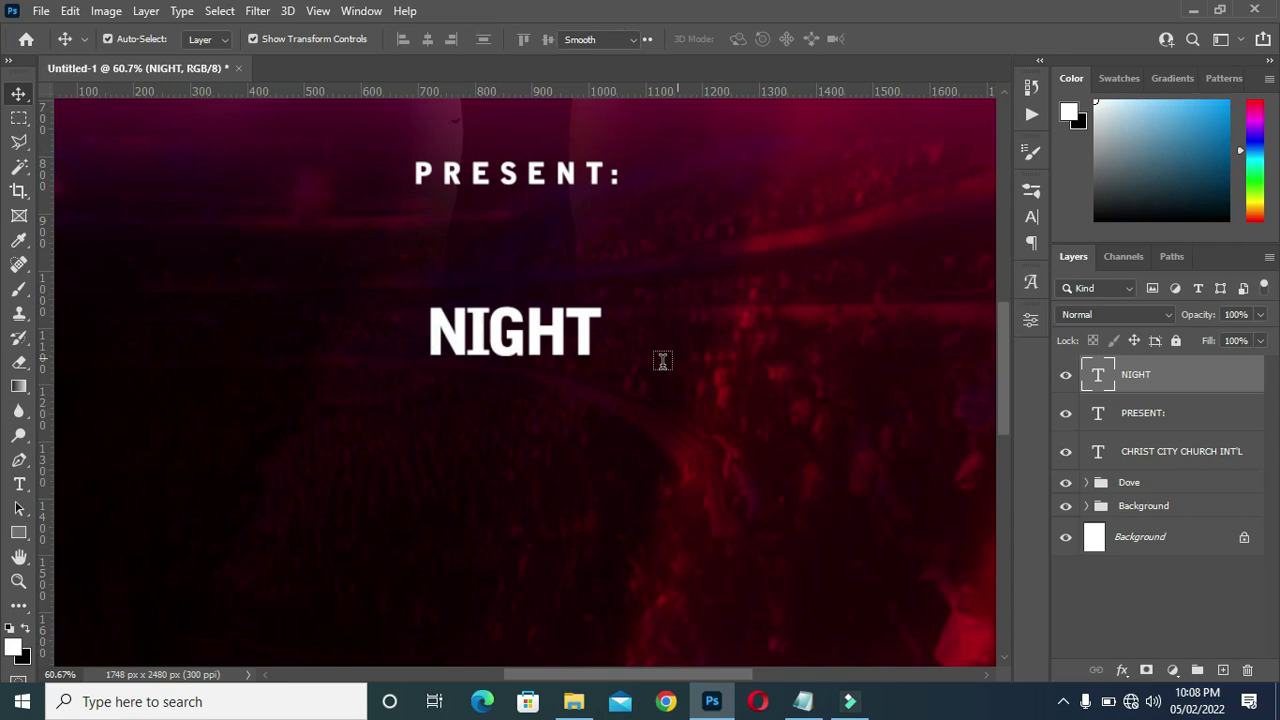
left_click(626, 336)
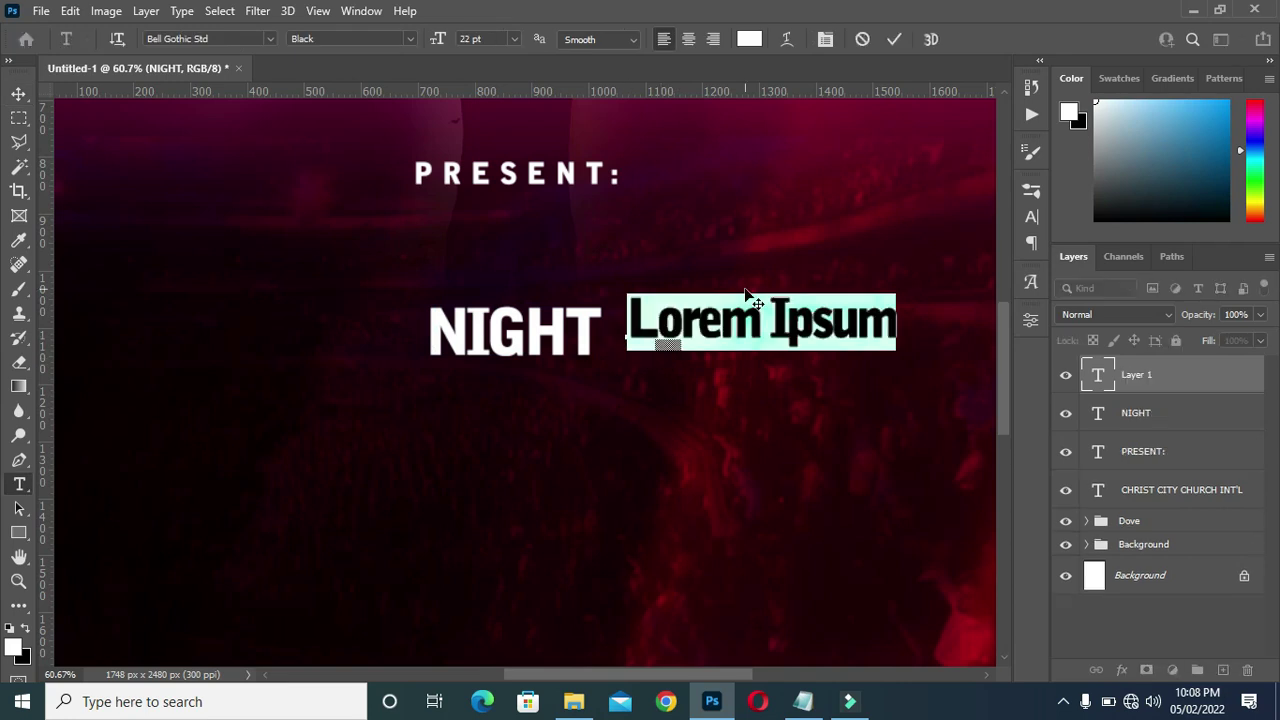
type("of")
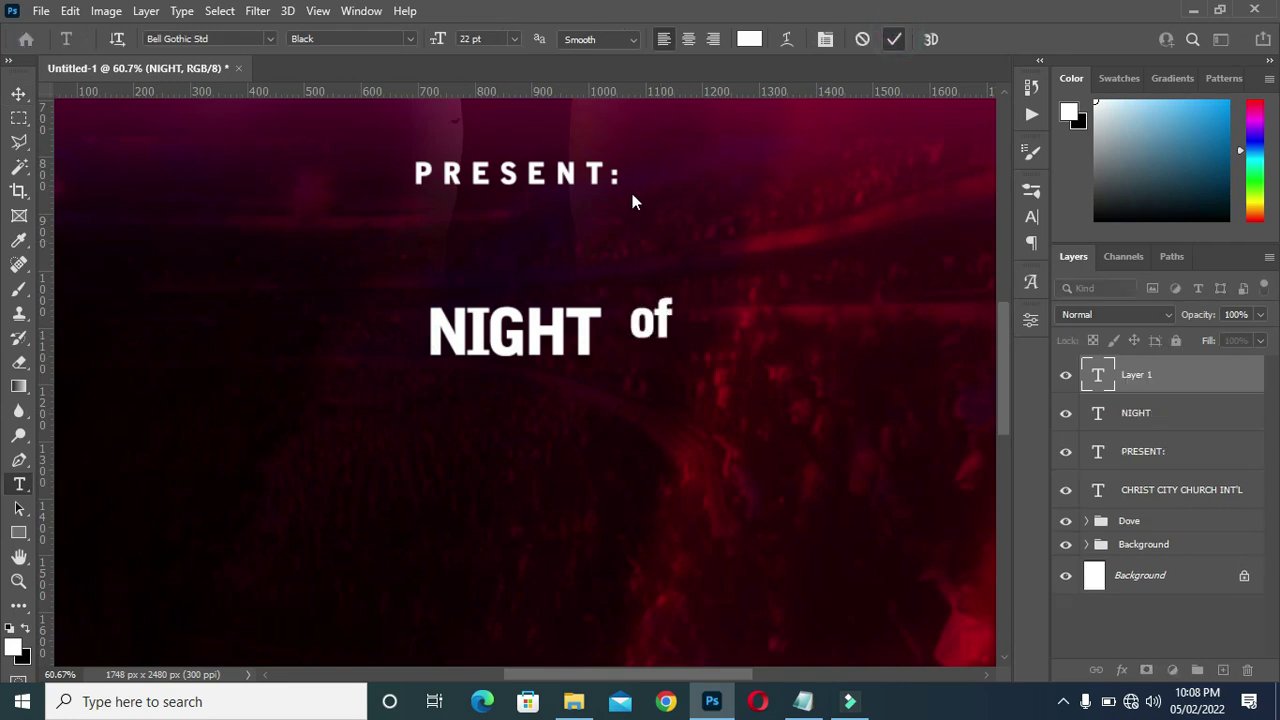
left_click(270, 38)
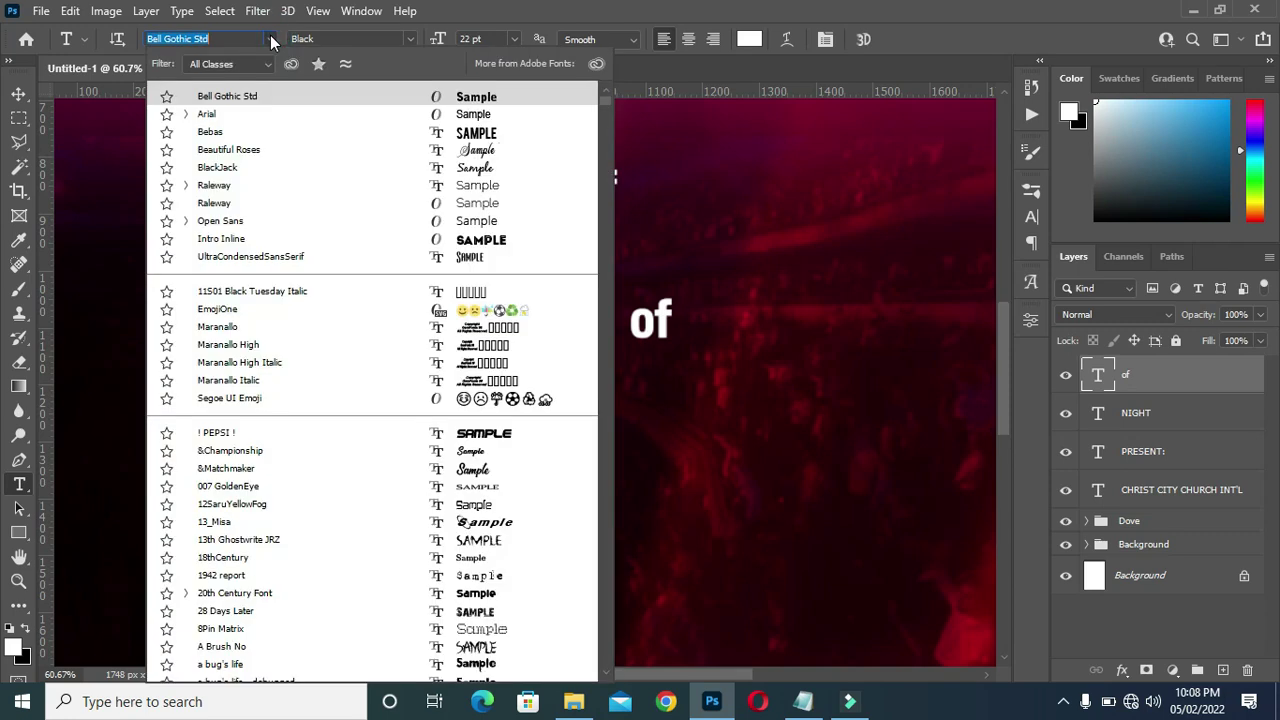
left_click(238, 151)
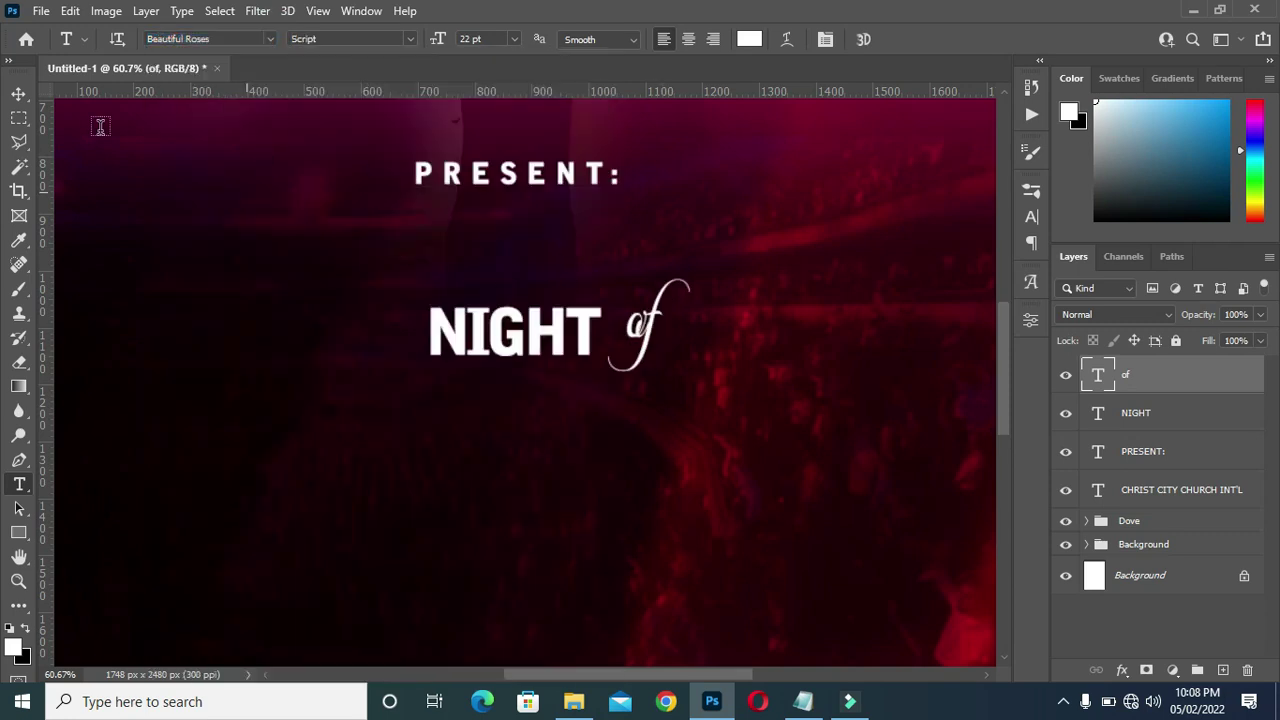
- Duplicate the 'of' layer and colour the text deep red #b40000
key("v")
left_click_drag(1177, 387, 1222, 669)
key("t")
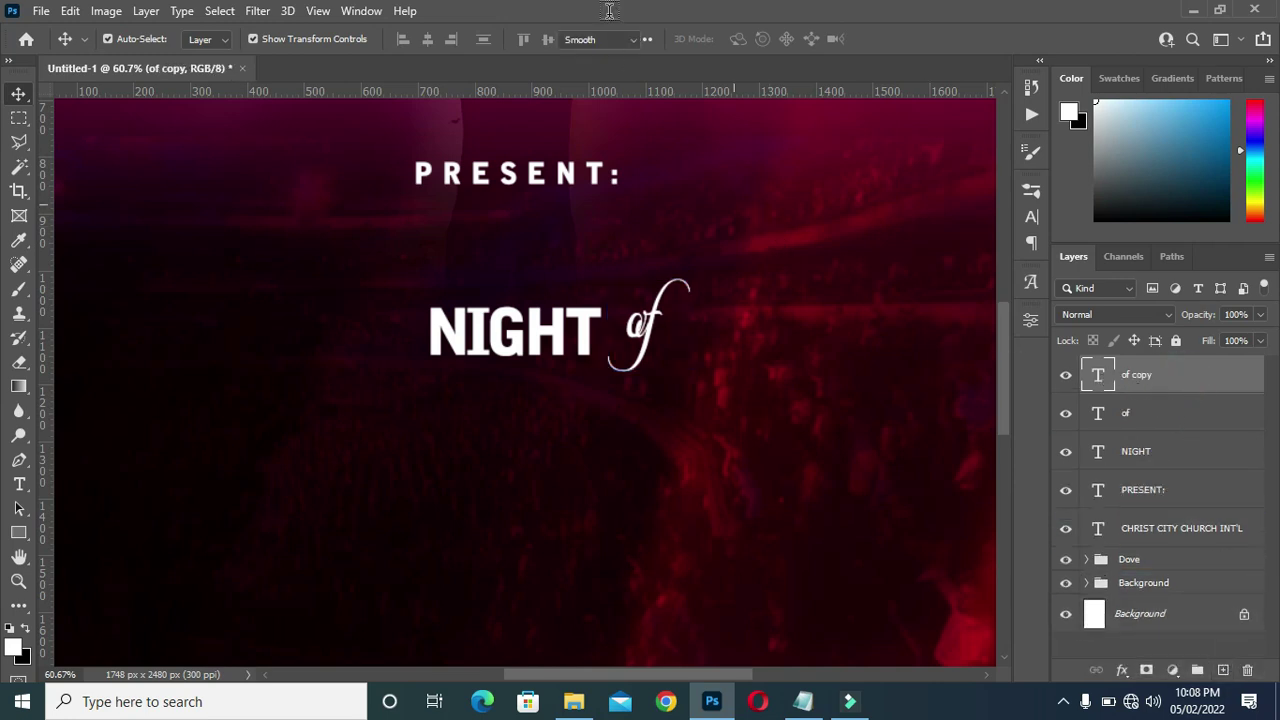
left_click(761, 39)
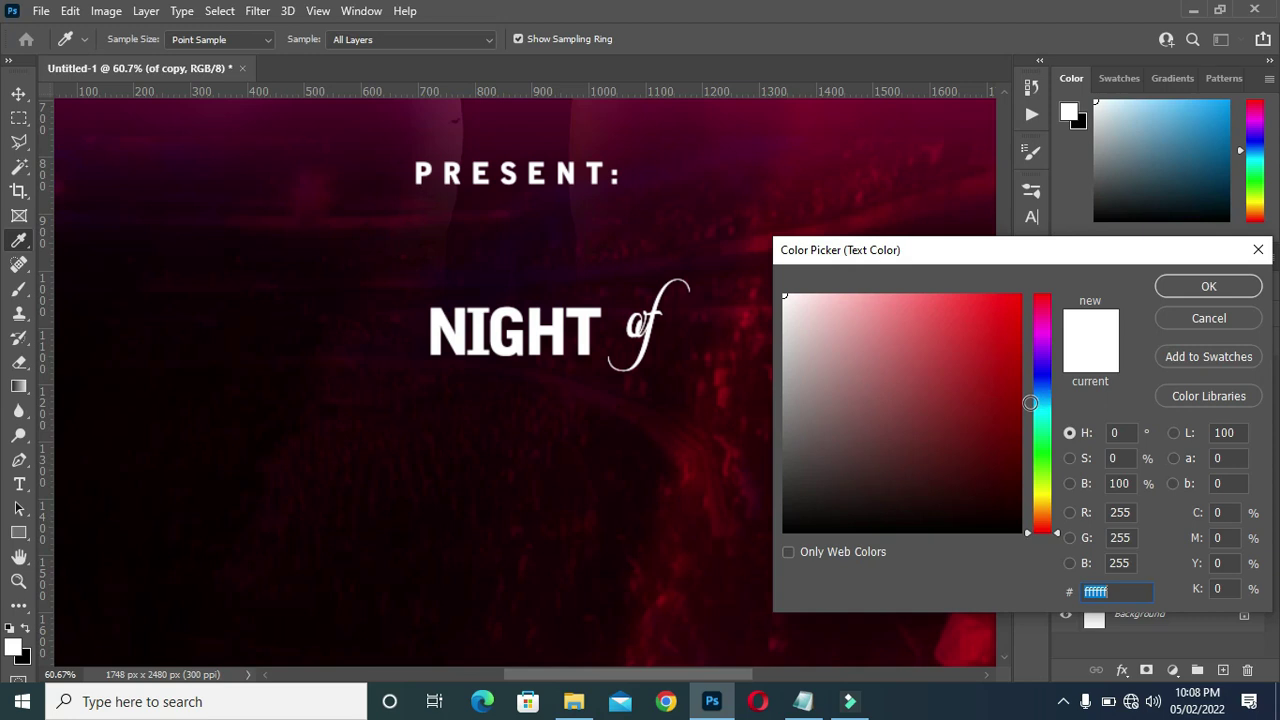
left_click(1007, 356)
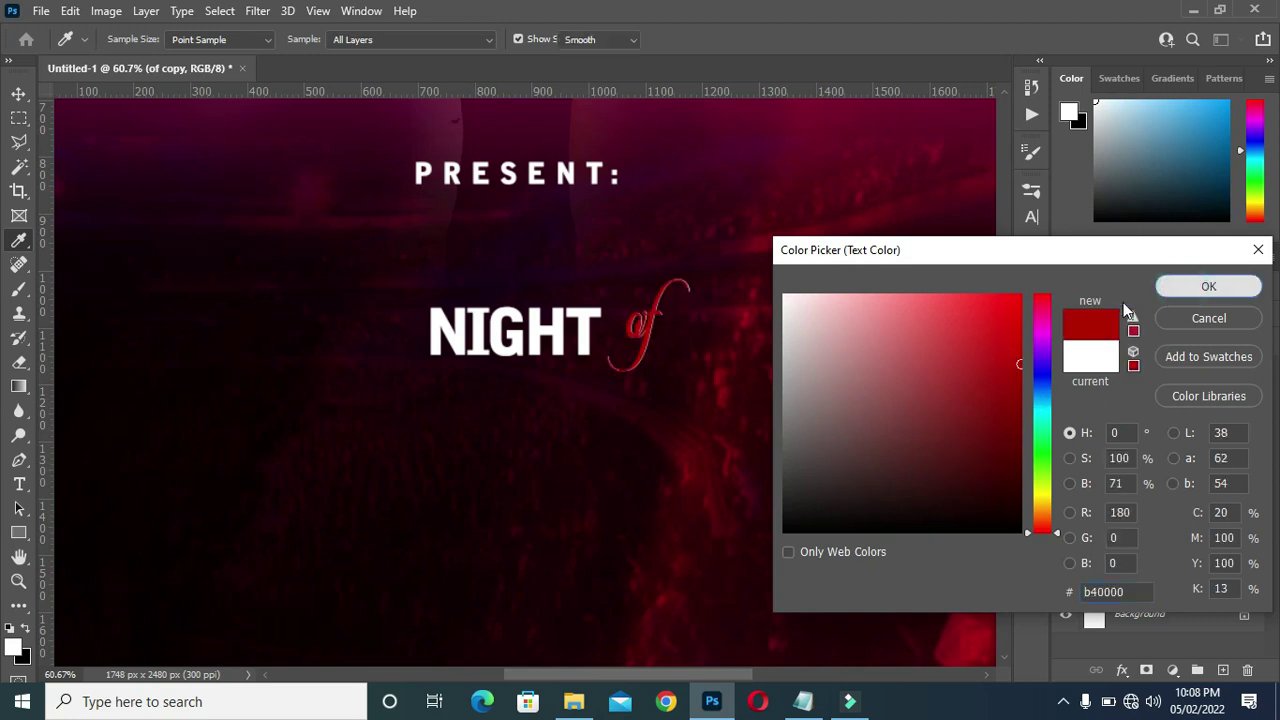
left_click(1200, 287)
- Nudge both 'of' layers left and down, then move NIGHT up against them
key("v")
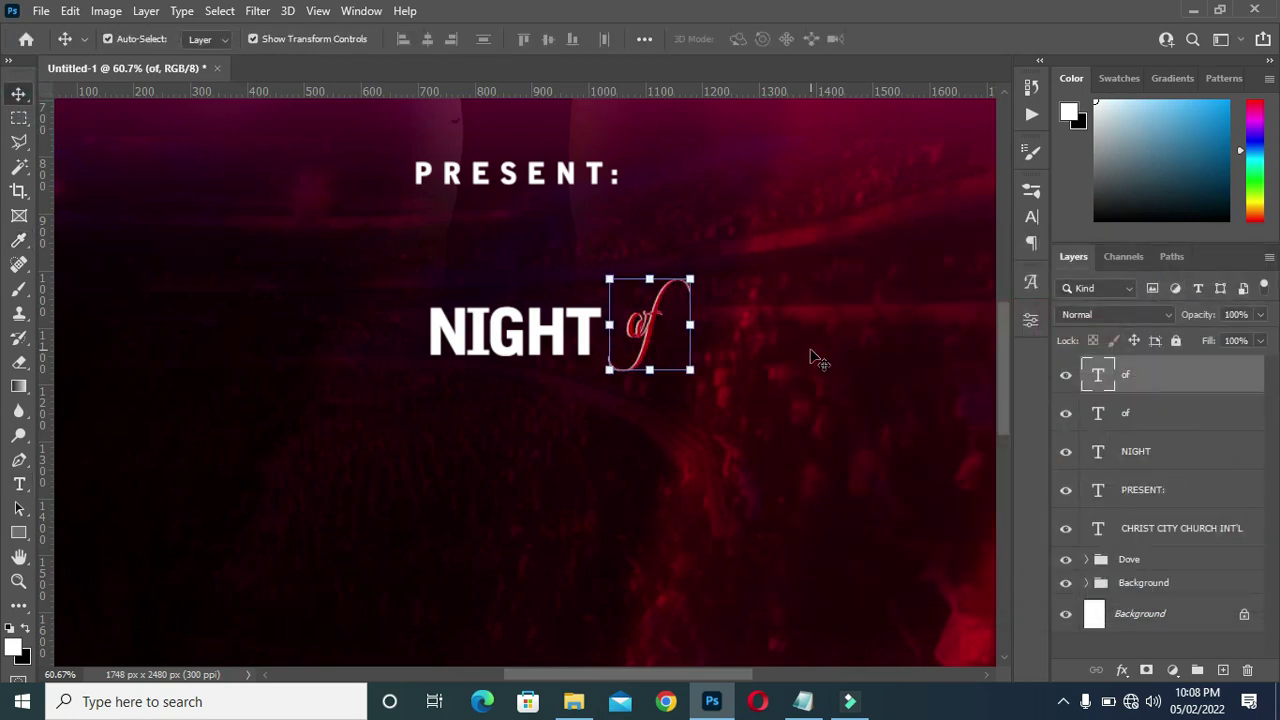
scroll(785, 352, "down", 3)
left_click(953, 359)
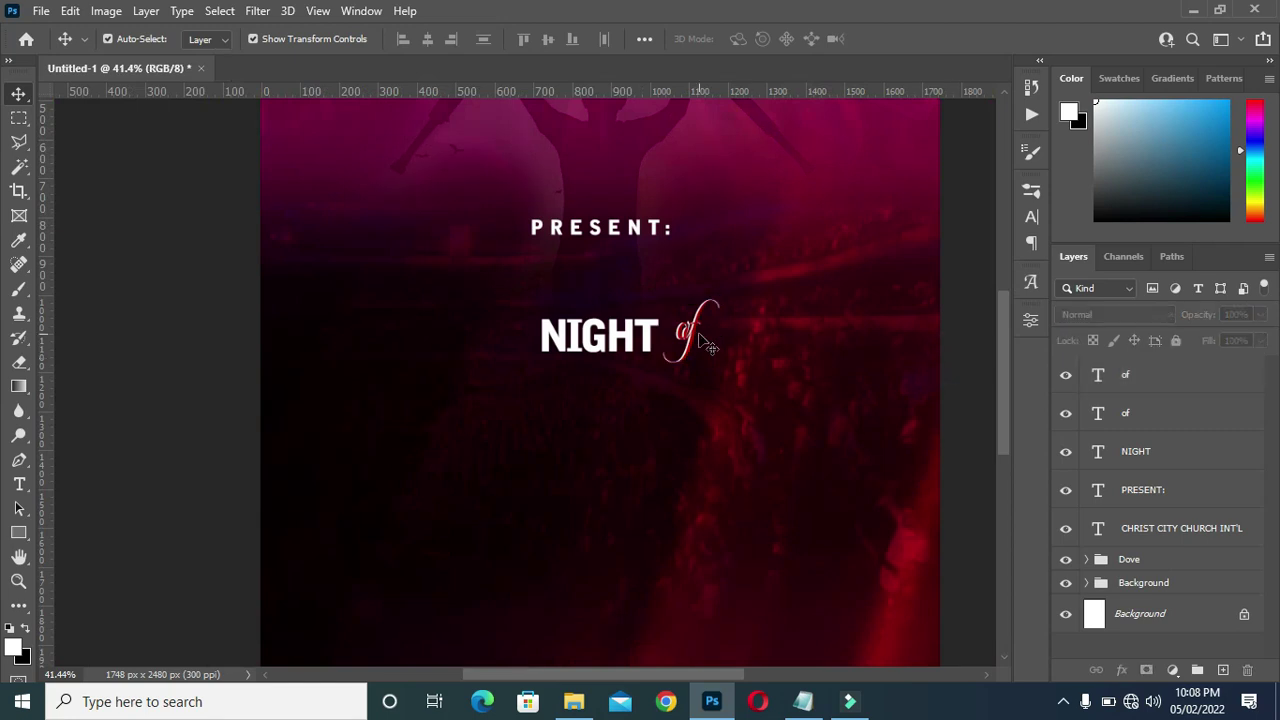
left_click(1154, 385)
left_click(1148, 412, "shift")
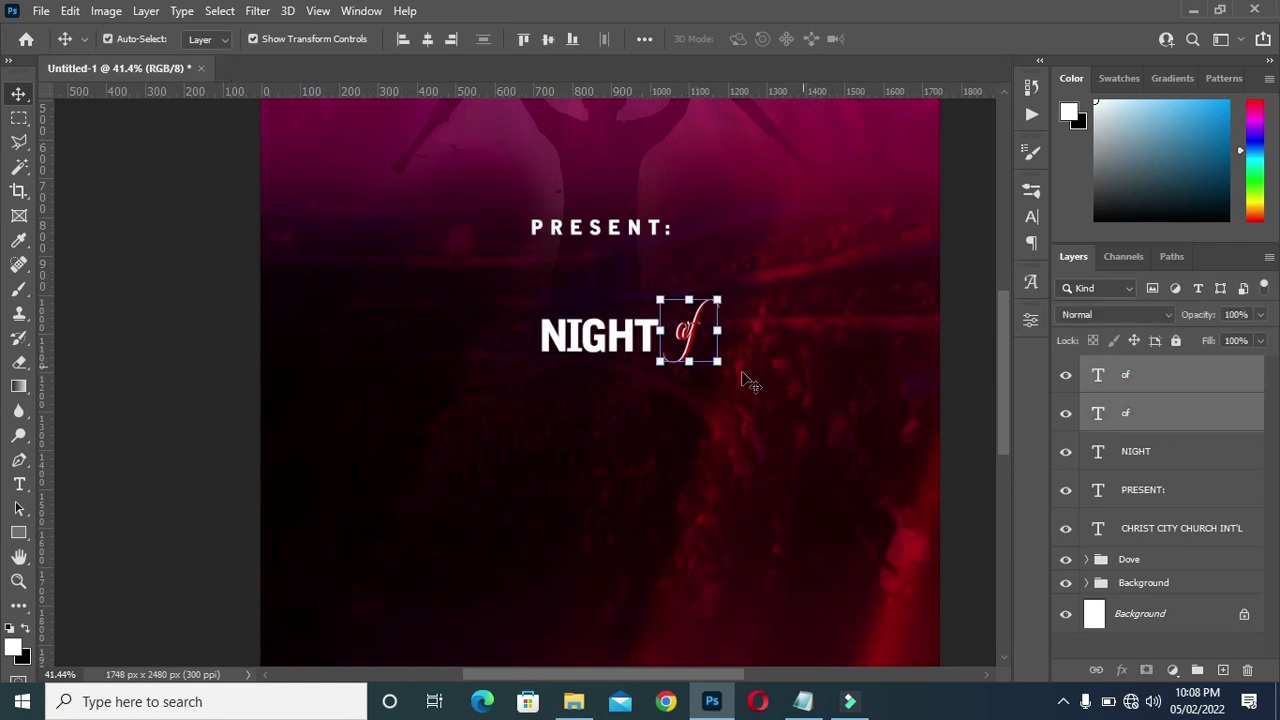
key("Left")
key("Left")
key("Left")
key("Left")
key("Left")
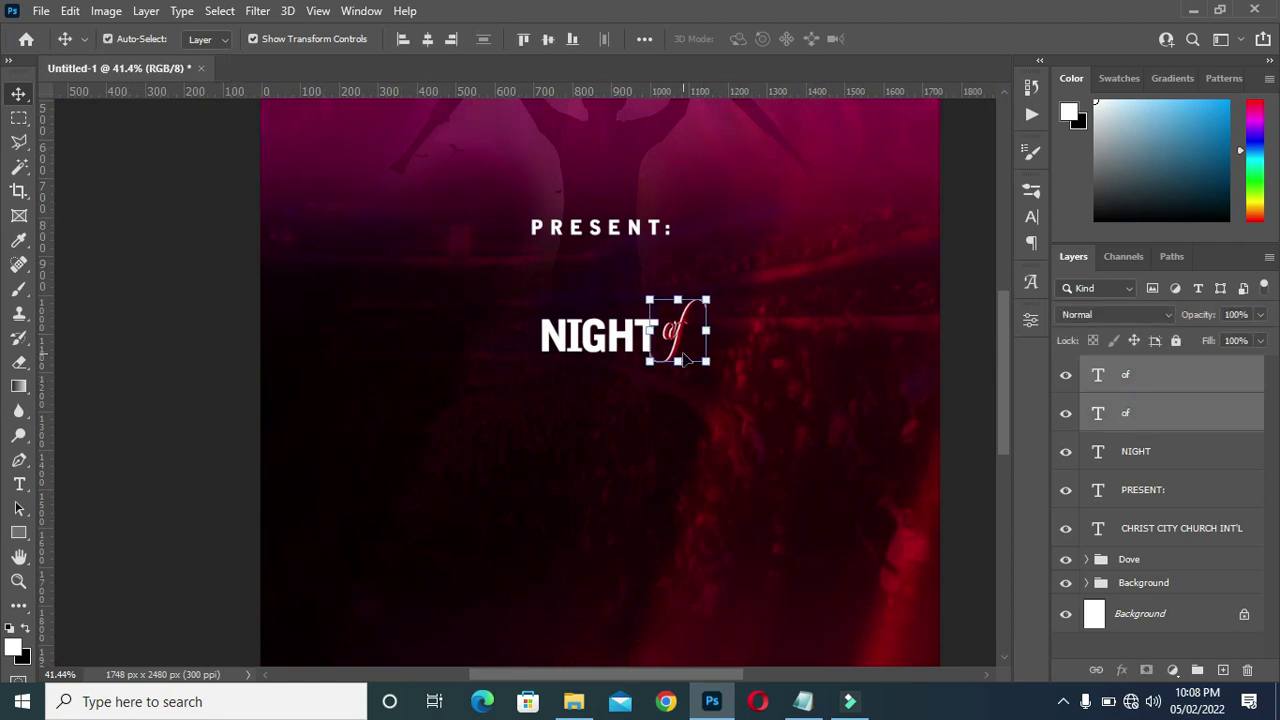
scroll(685, 360, "up", 3)
key("Down")
key("Down")
key("Down")
key("Down")
key("Down")
key("Down")
key("Down")
key("Down")
key("Down")
key("Down")
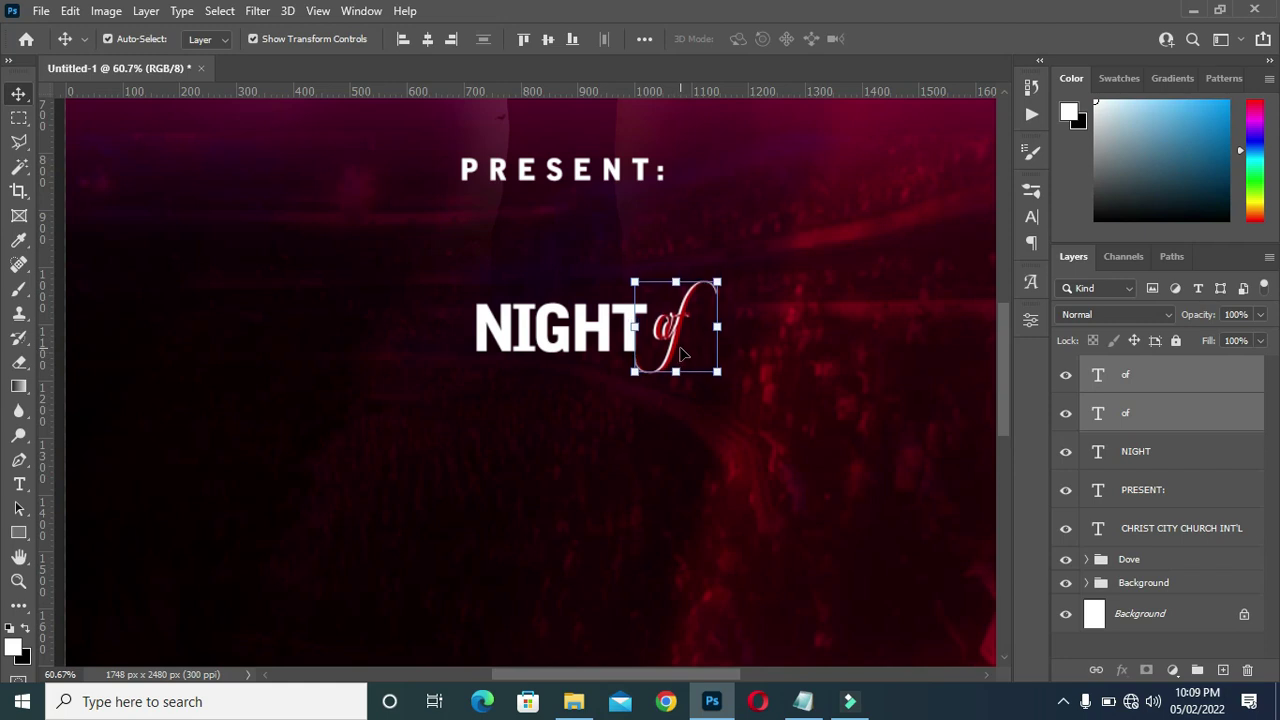
key("Left")
key("Left")
key("Left")
key("Left")
scroll(700, 340, "down", 3)
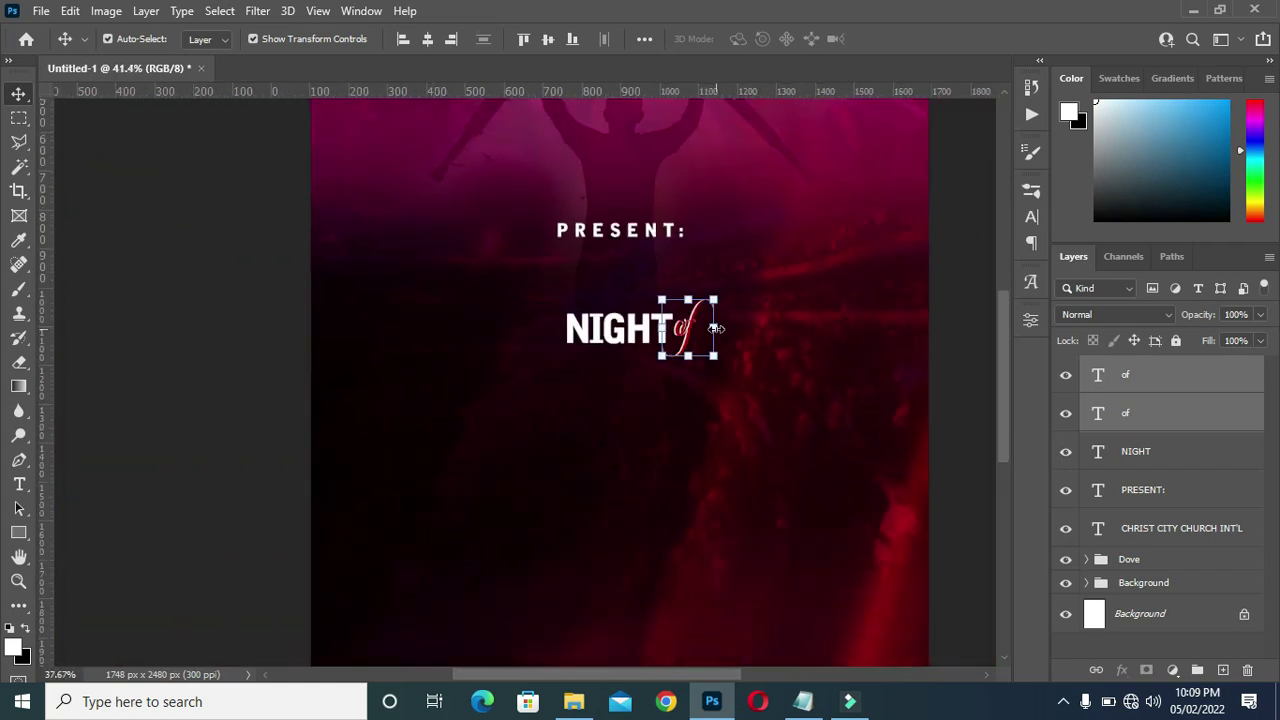
scroll(960, 390, "up", 1)
left_click_drag(614, 351, 650, 393)
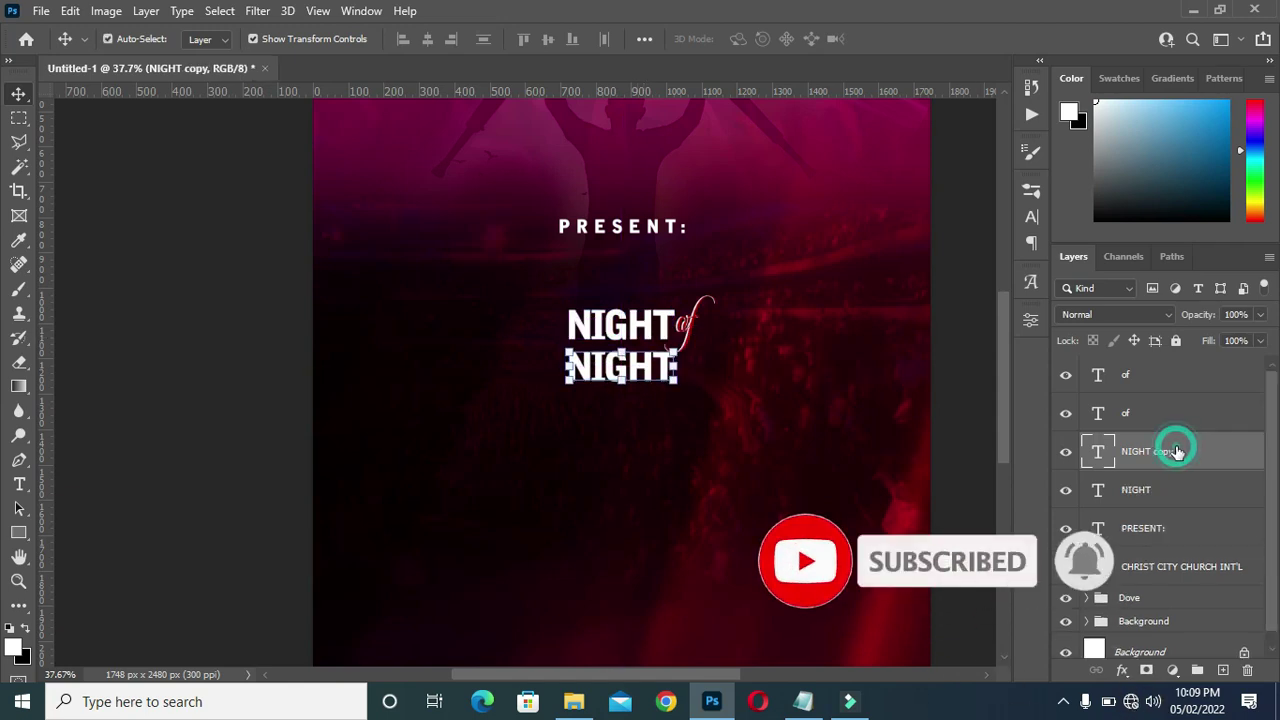
- Replace the copied NIGHT line's text with REVELATION copied from the Notepad flyer notes
scroll(686, 386, "up", 3)
key("t")
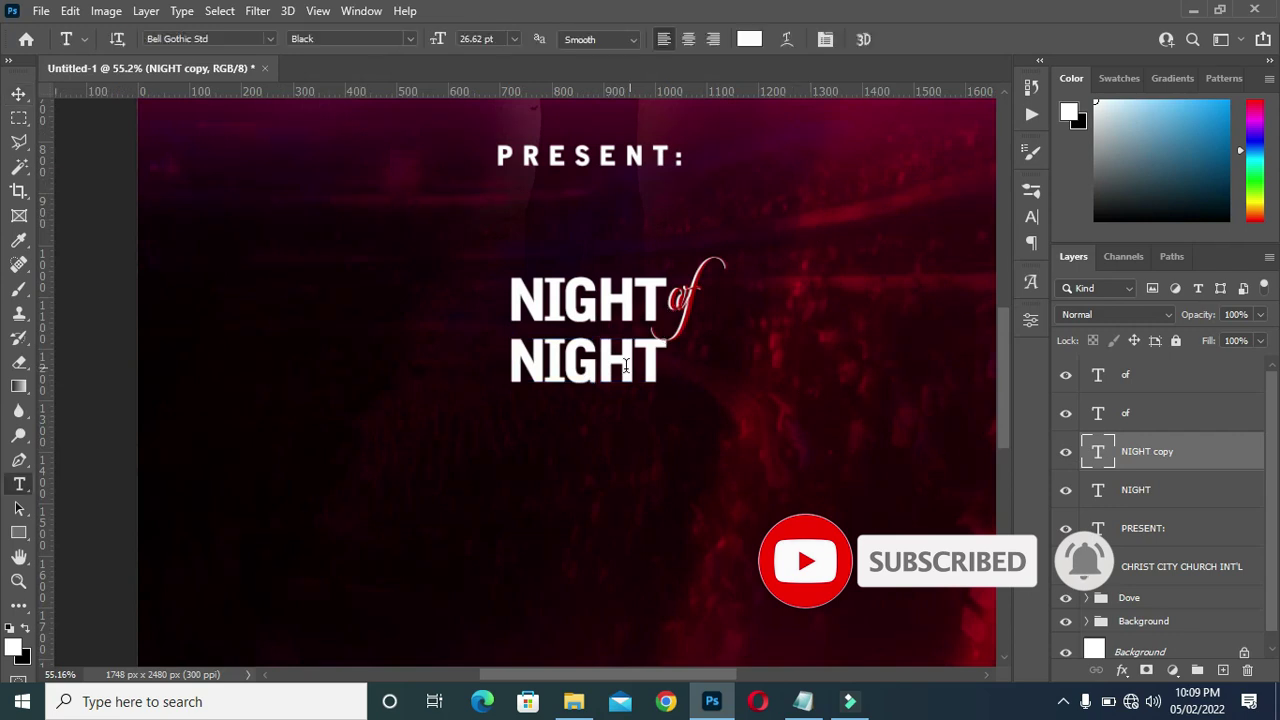
double_click(619, 365)
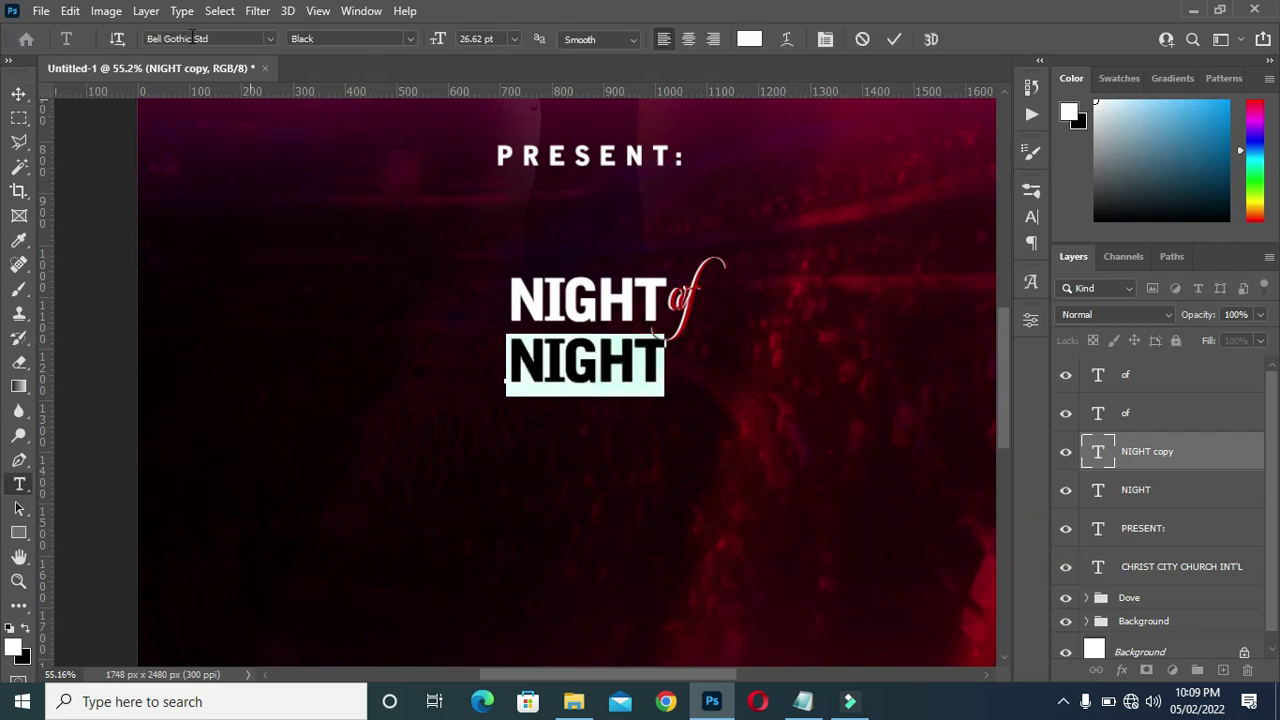
left_click(271, 38)
left_click(271, 38)
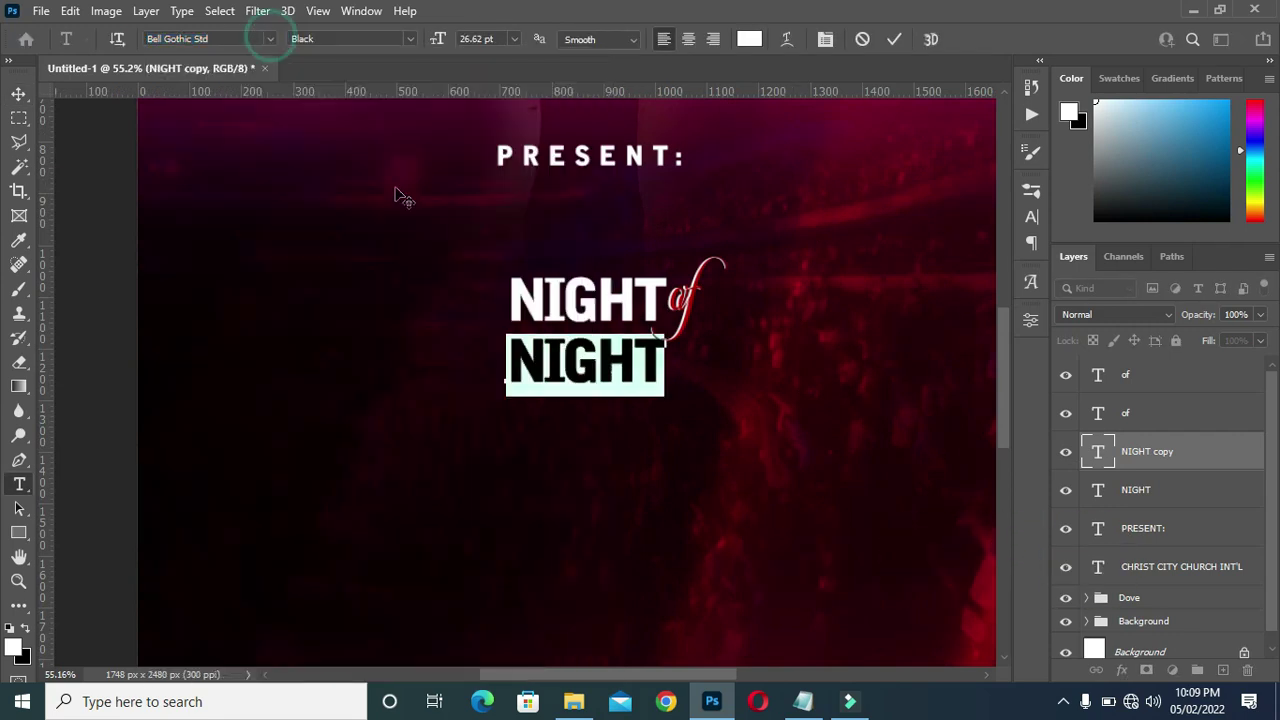
left_click(803, 701)
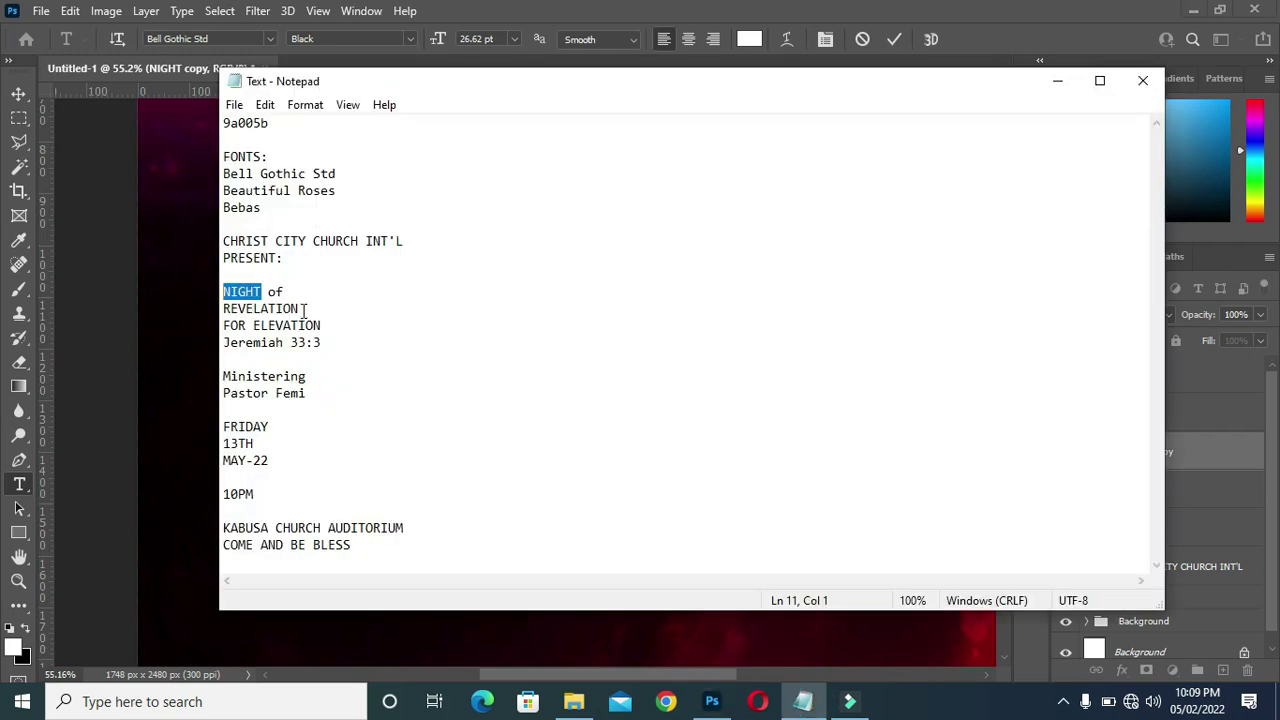
left_click_drag(304, 311, 269, 311)
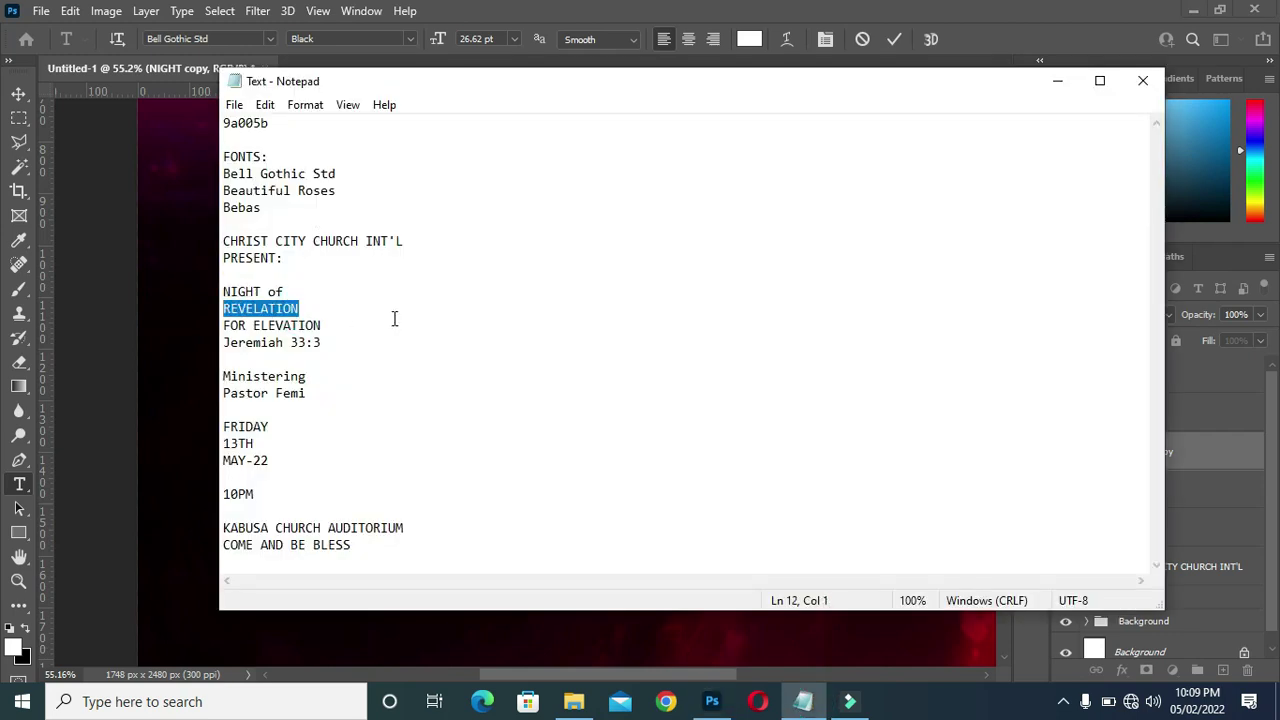
left_click(1057, 81)
type("REVELATION")
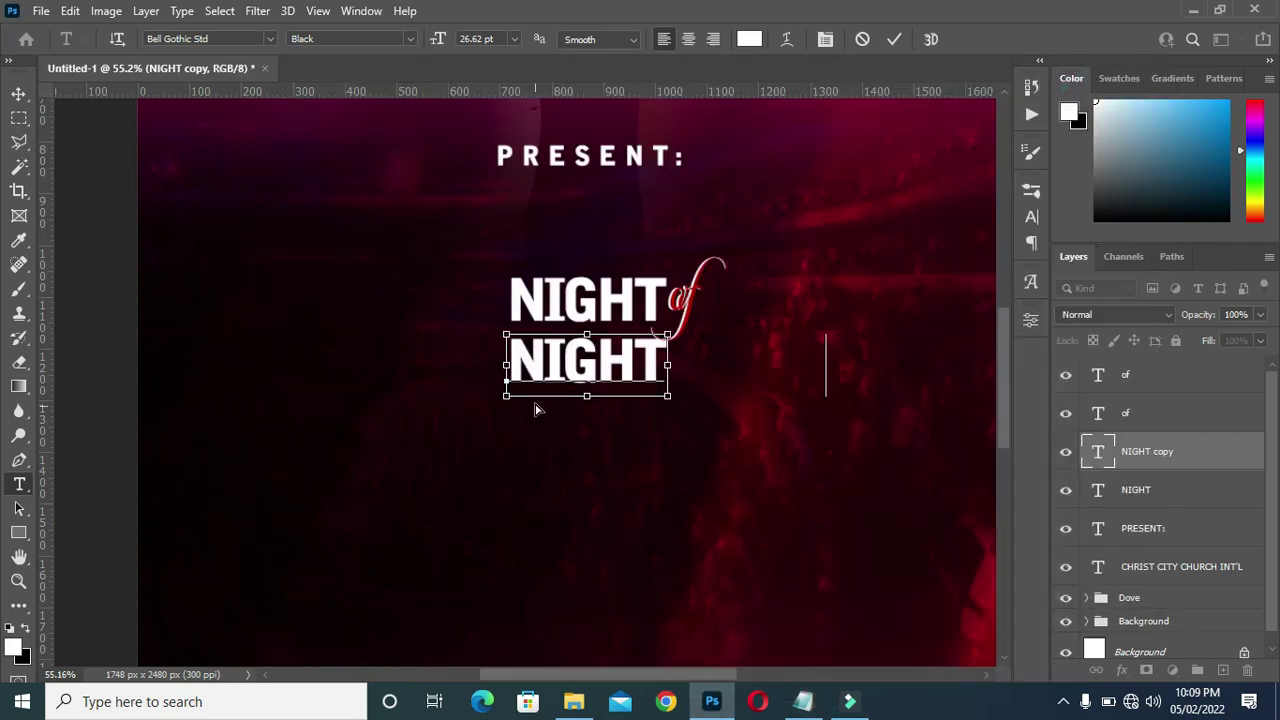
- Commit the REVELATION text and set it in the Bebas font
left_click(895, 40)
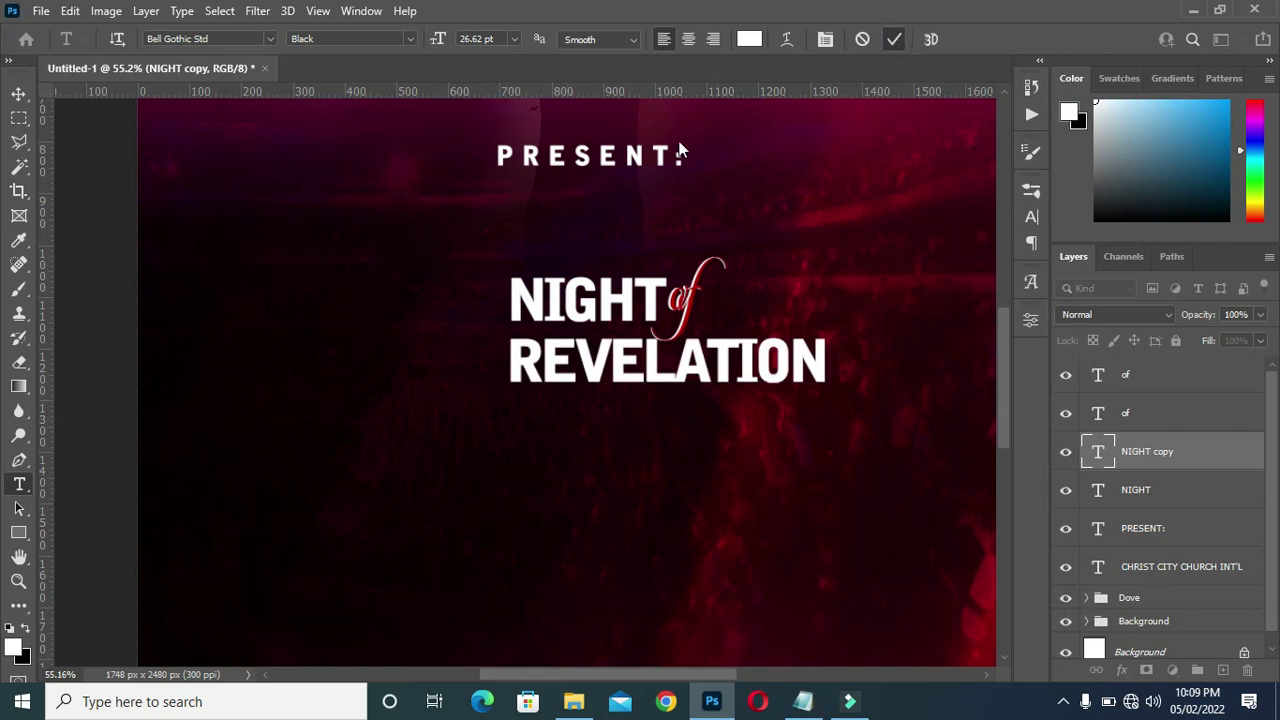
left_click(266, 38)
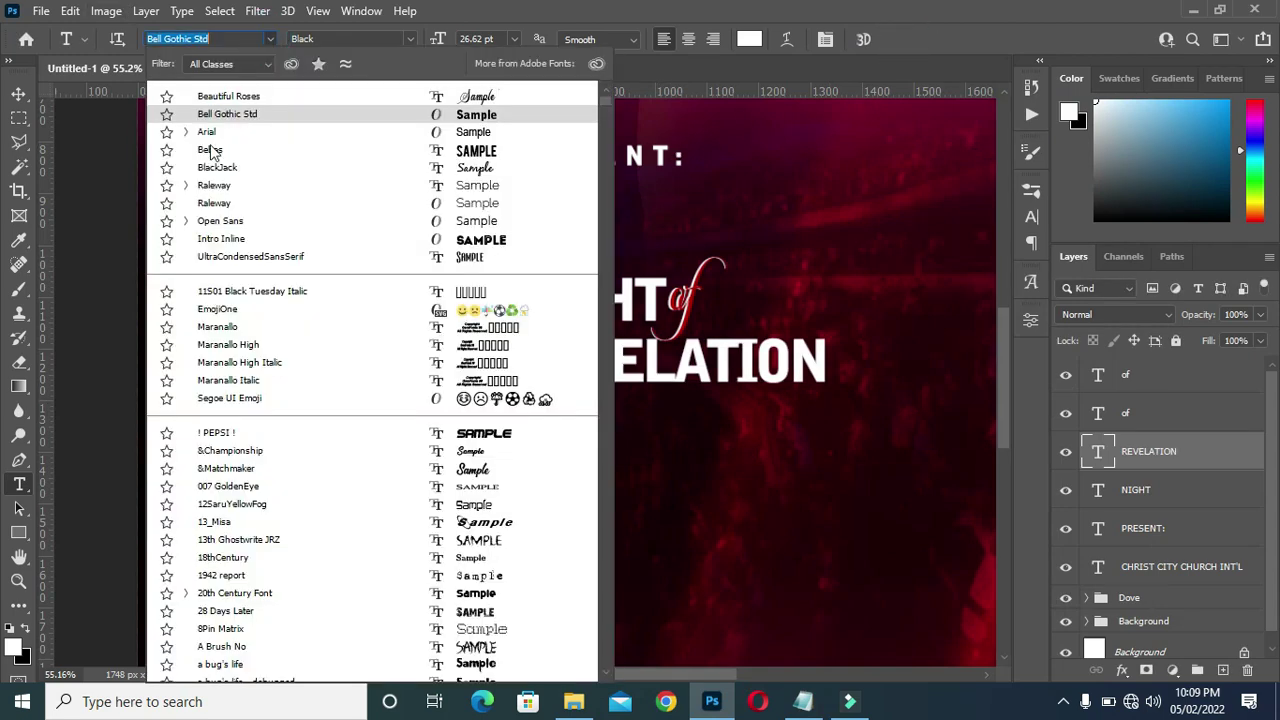
key("Up")
type("Bebas")
left_click(212, 150)
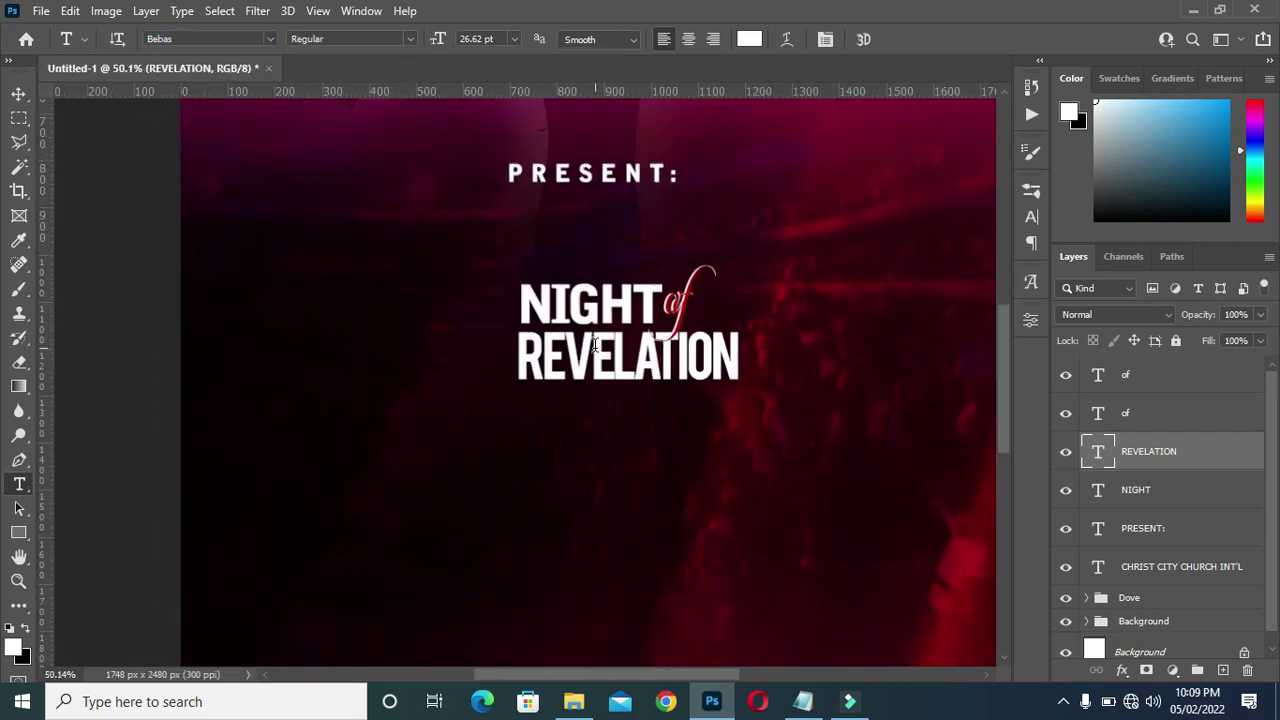
- Reposition REVELATION and centre it horizontally on the canvas
left_click(18, 93)
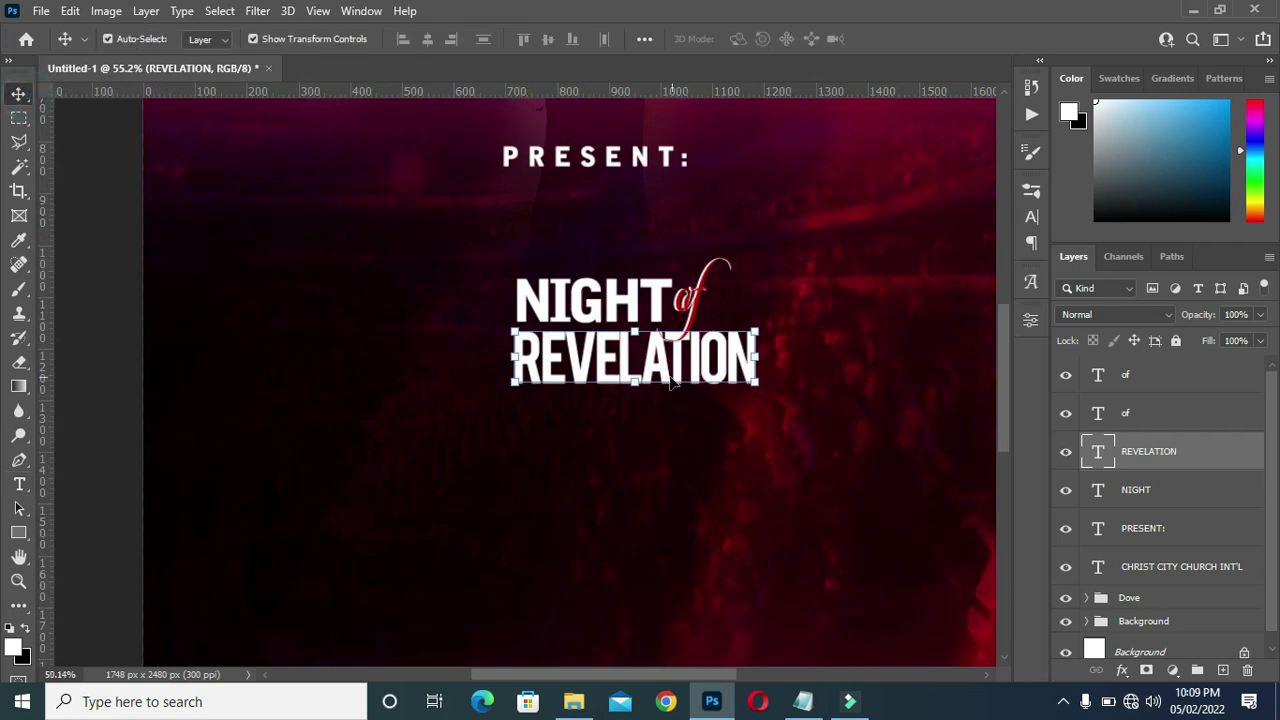
scroll(672, 383, "up", 1)
mouse_move(660, 370)
left_mouse_down()
mouse_move(634, 372)
mouse_move(665, 370)
left_mouse_up()
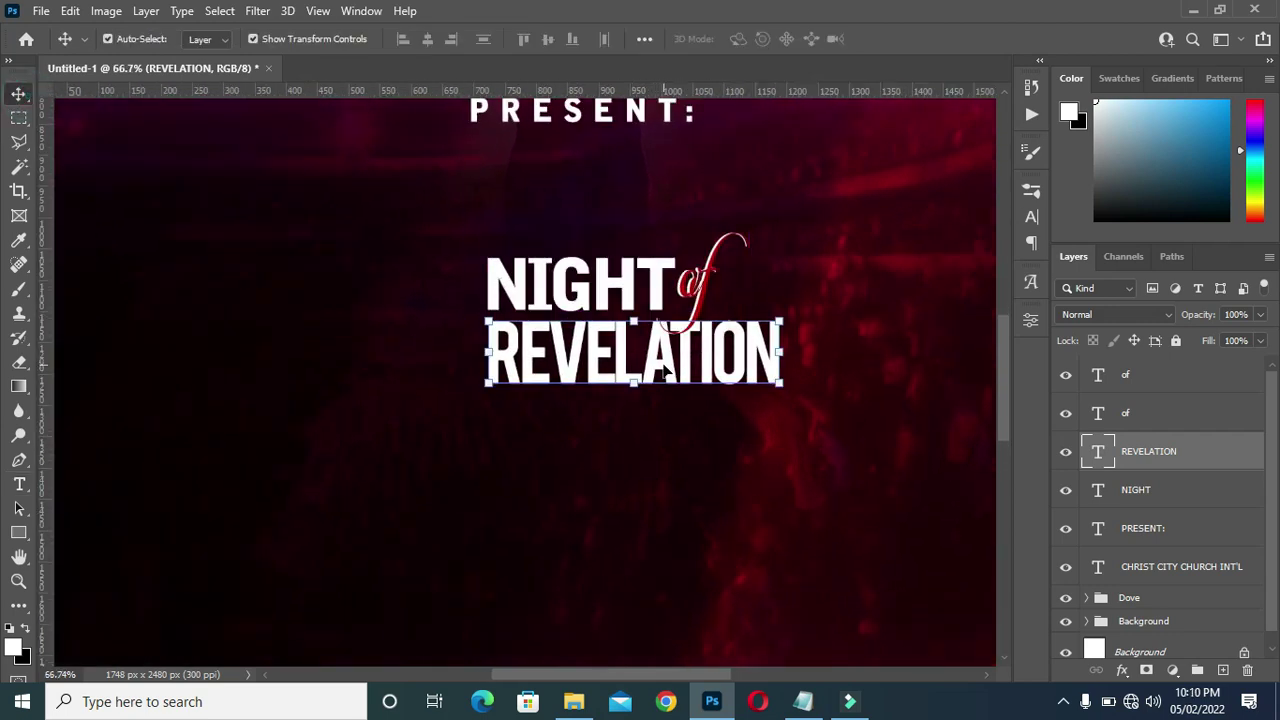
left_click_drag(620, 350, 582, 352)
scroll(590, 355, "down", 3)
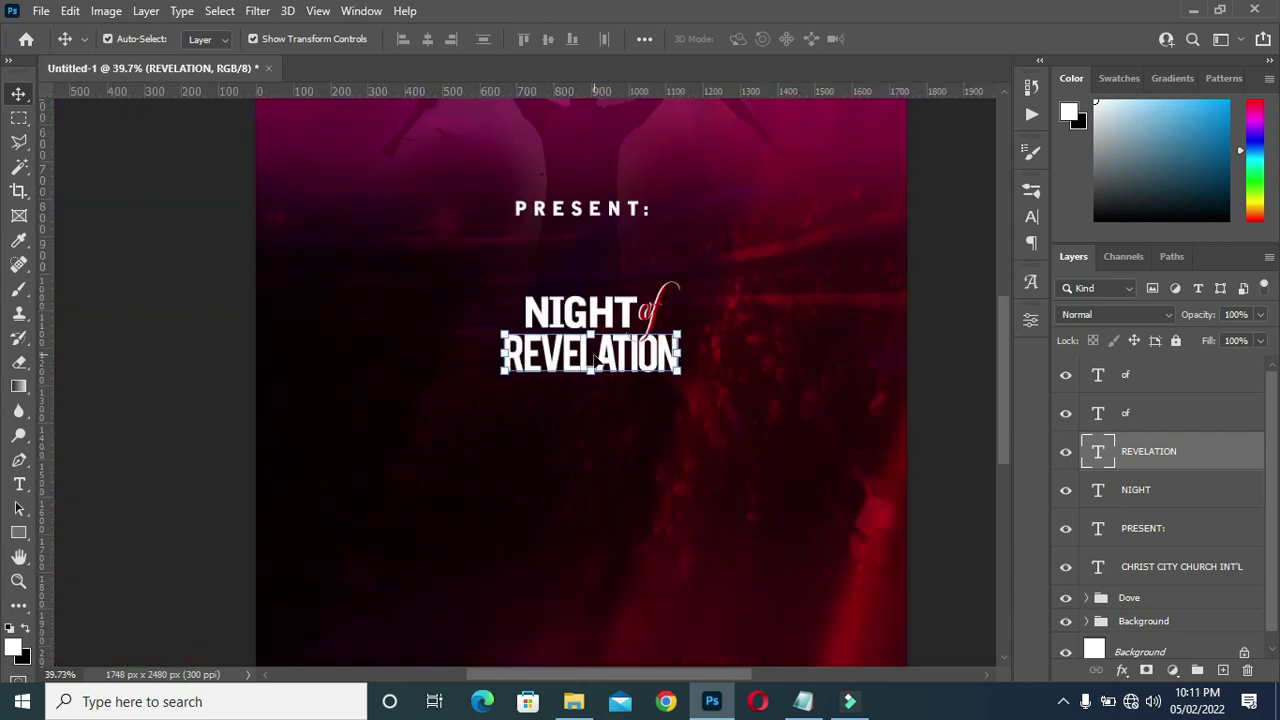
key("ctrl+a")
left_click(427, 39)
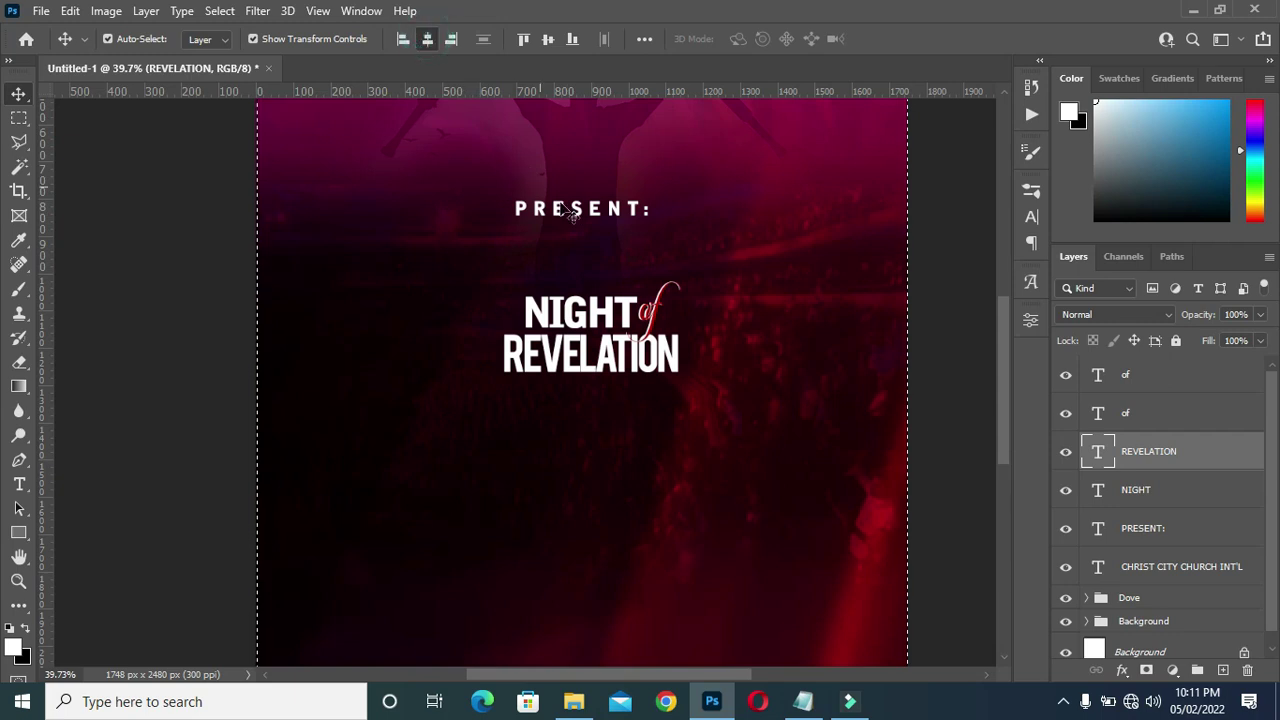
key("ctrl+d")
scroll(680, 370, "up", 2)
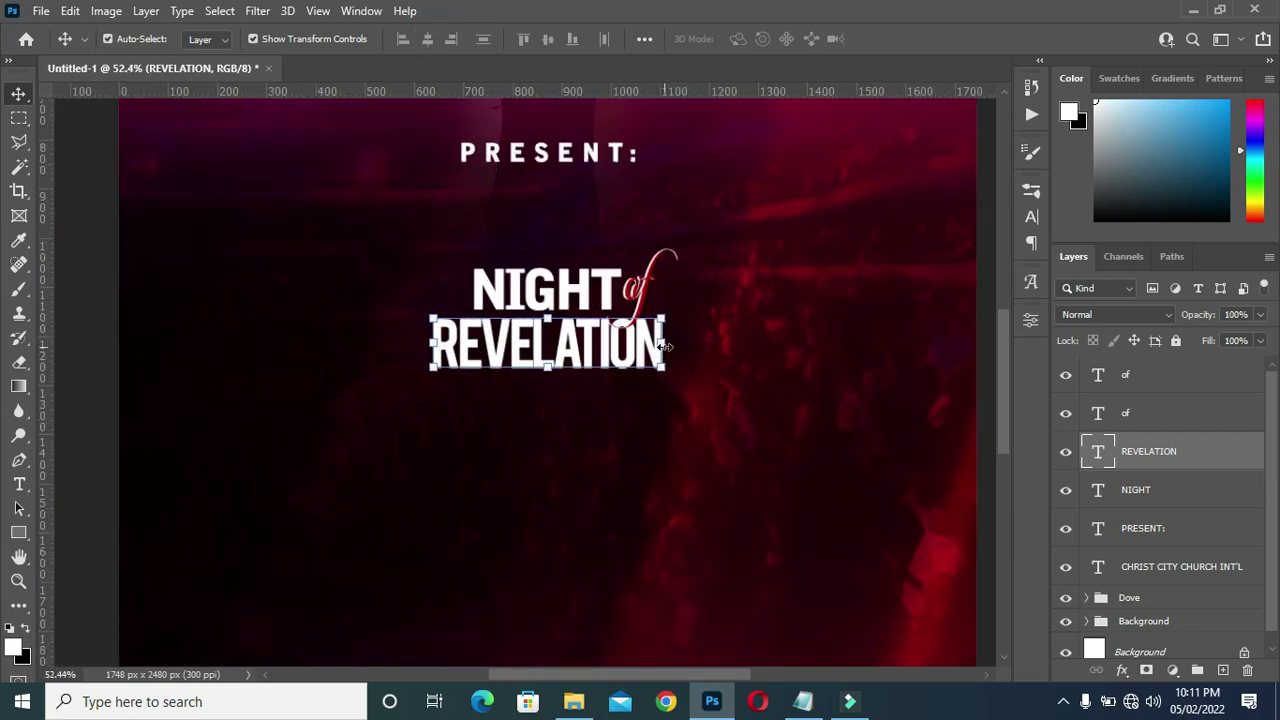
- Enlarge REVELATION to about 120% and commit the transform
left_click(662, 340)
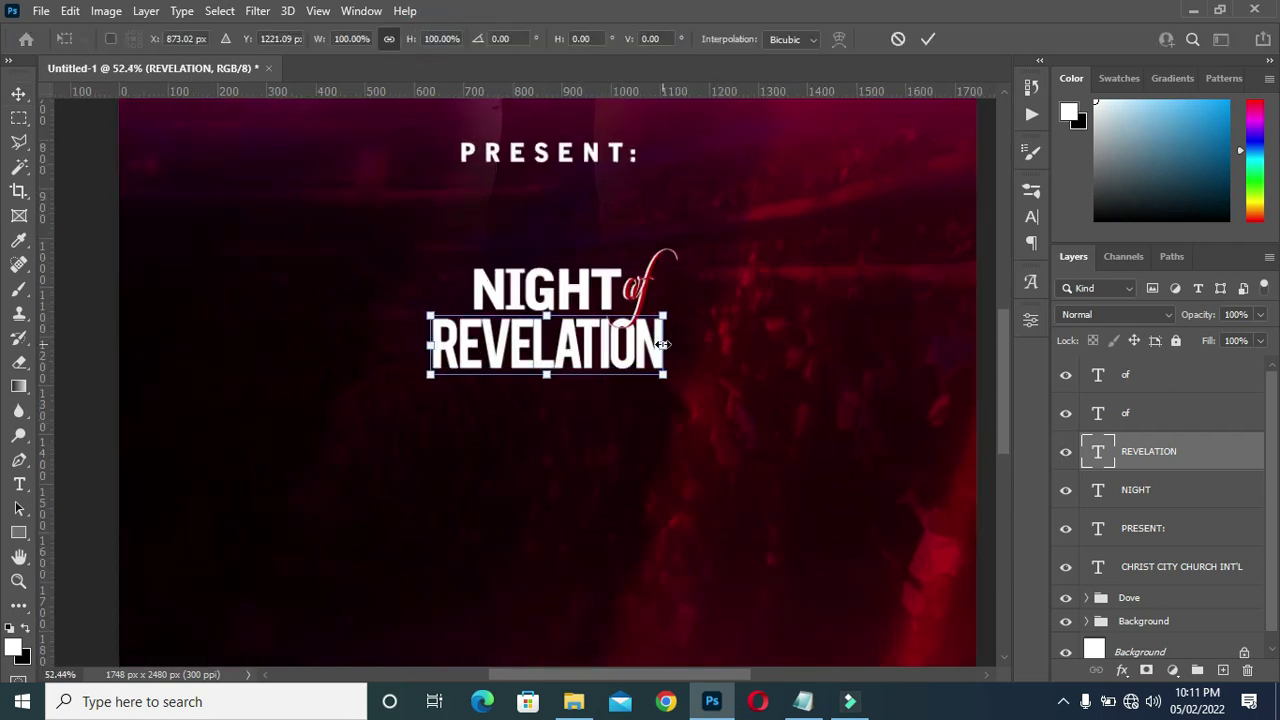
left_click_drag(663, 374, 683, 400)
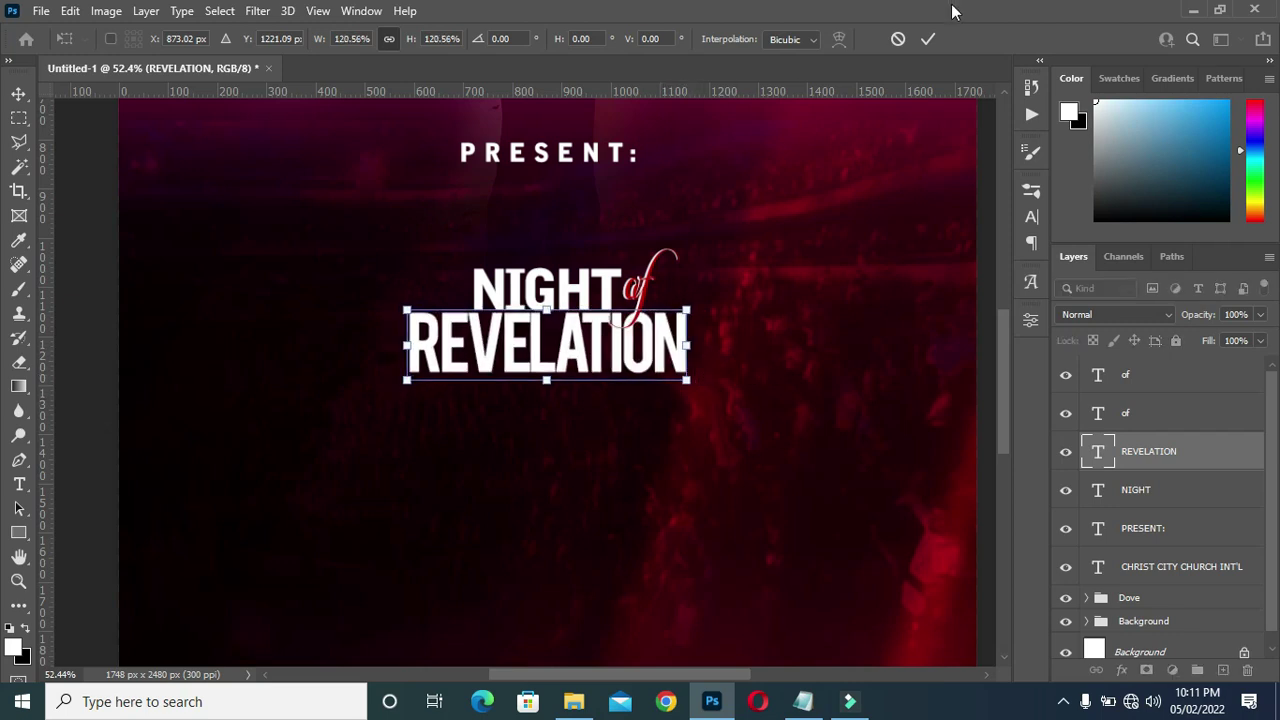
left_click(929, 40)
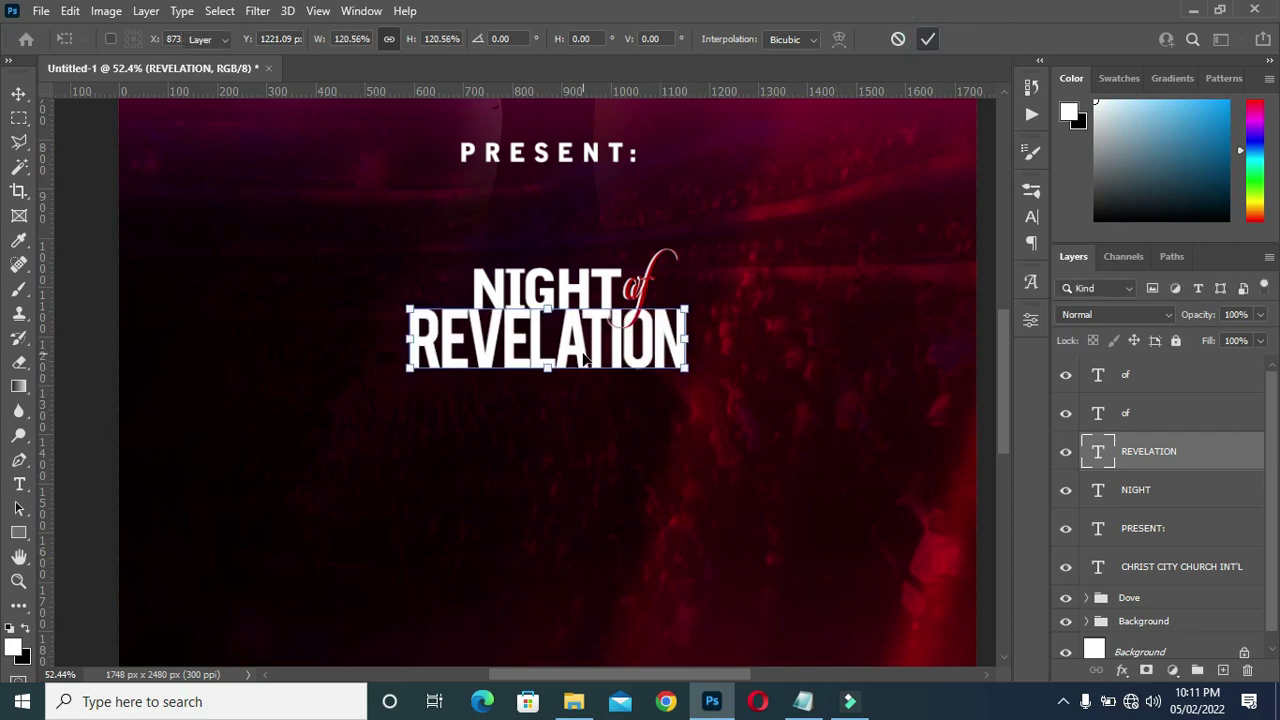
scroll(620, 380, "down", 3)
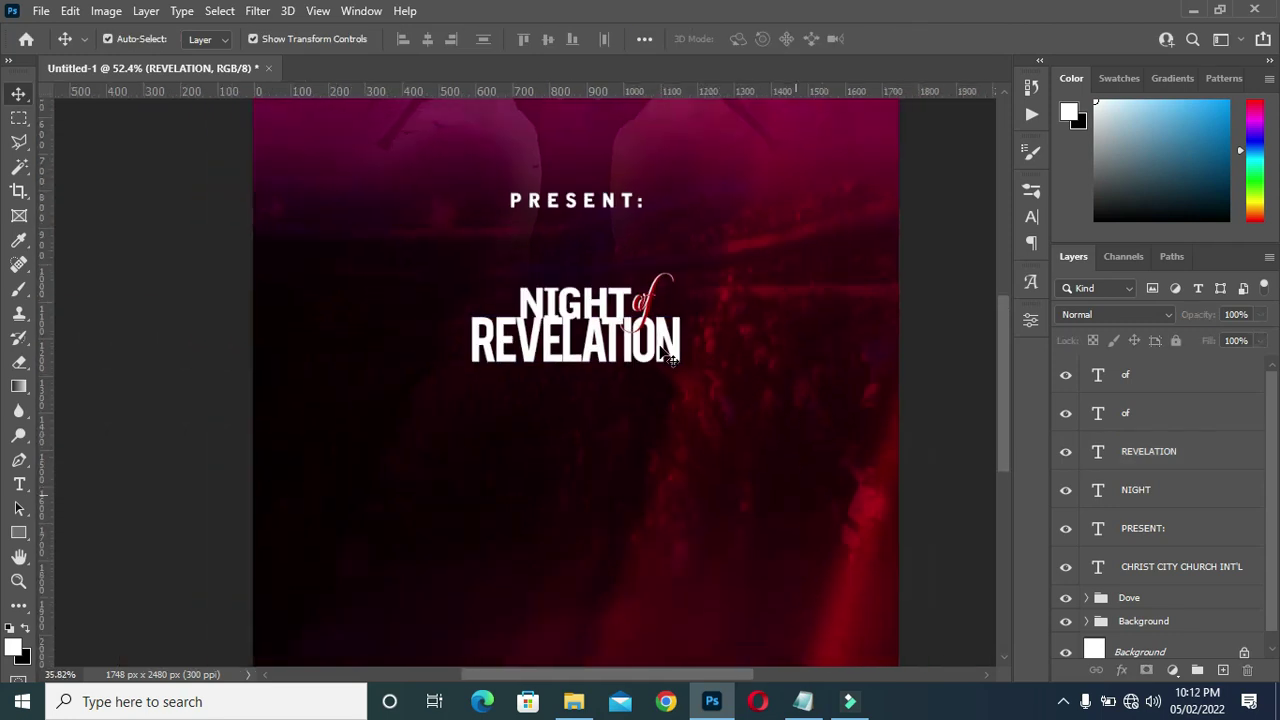
scroll(633, 366, "up", 2)
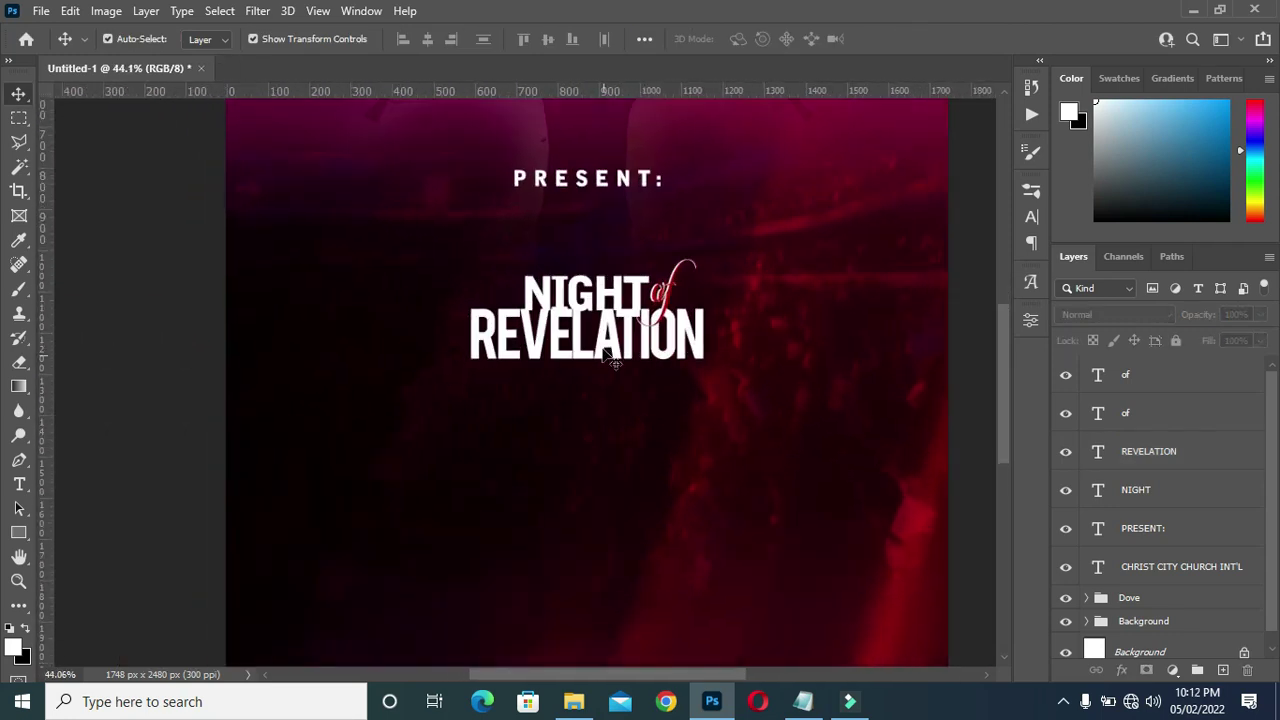
left_click(612, 358)
scroll(610, 356, "up", 2)
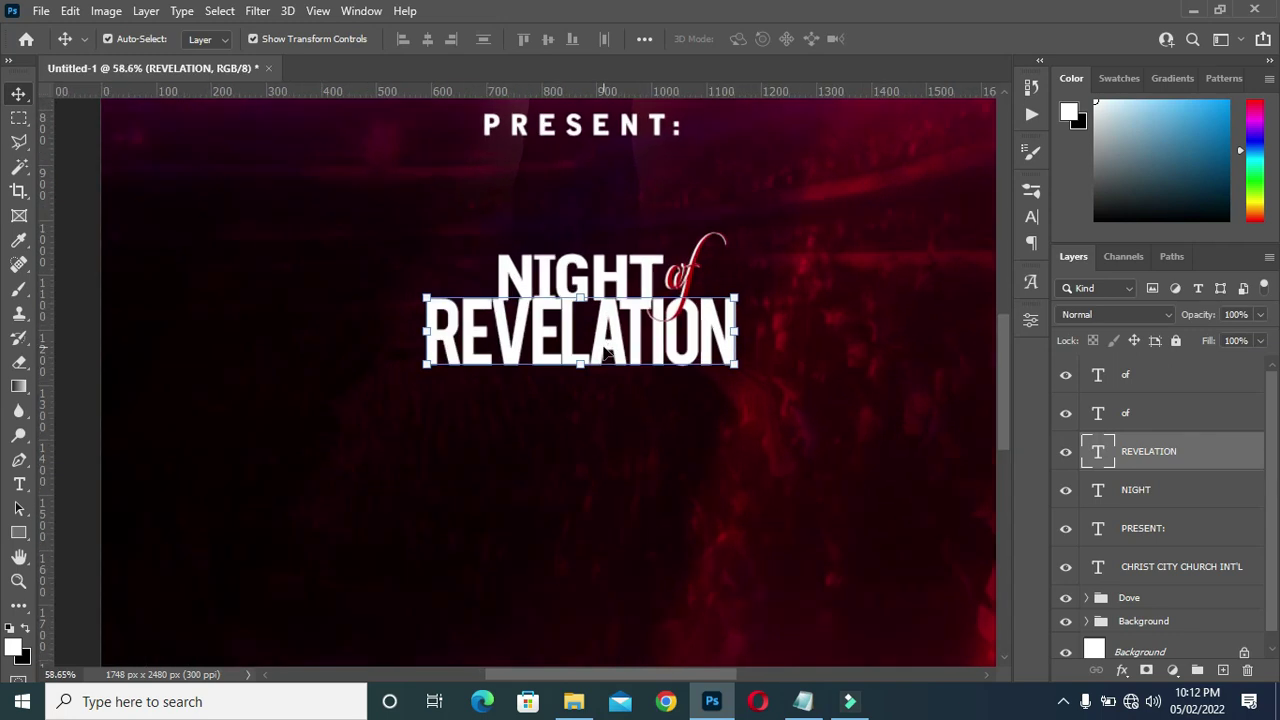
- Type FOR below the title and set it in Bell Gothic Std
left_click(1146, 376)
key("t")
left_click(537, 459)
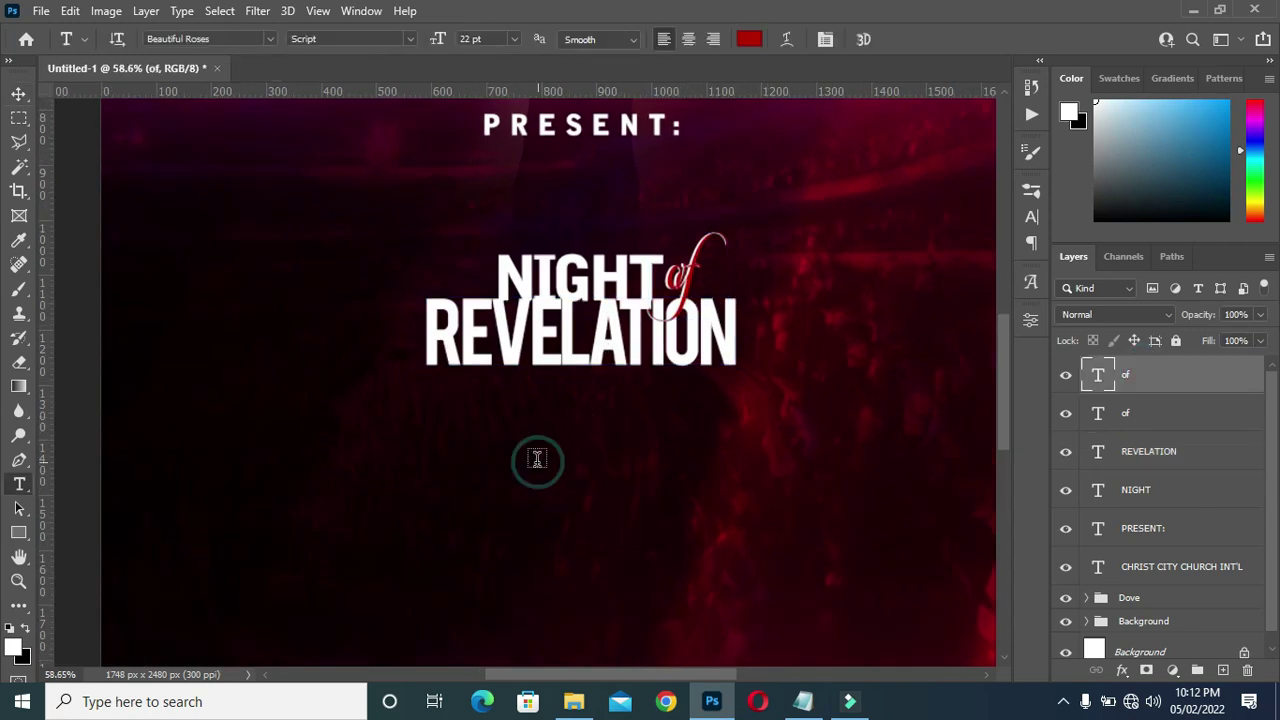
key("BackSpace")
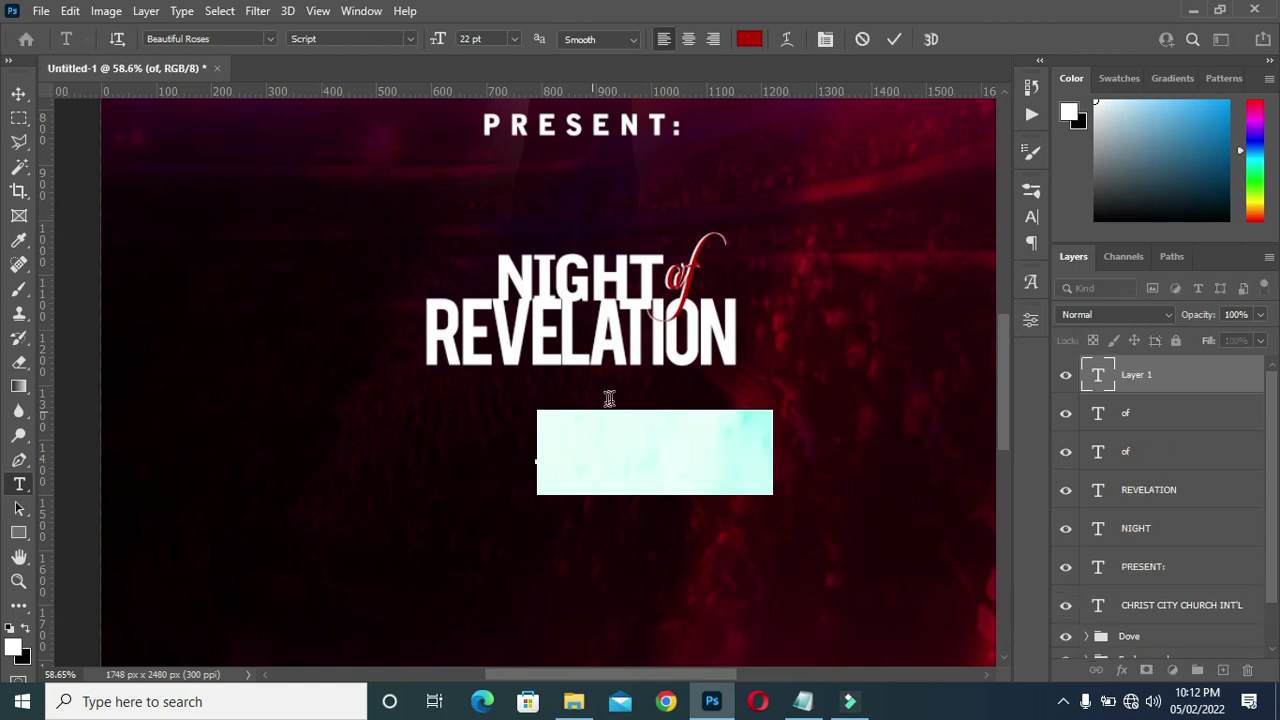
type("FOR")
left_click(895, 39)
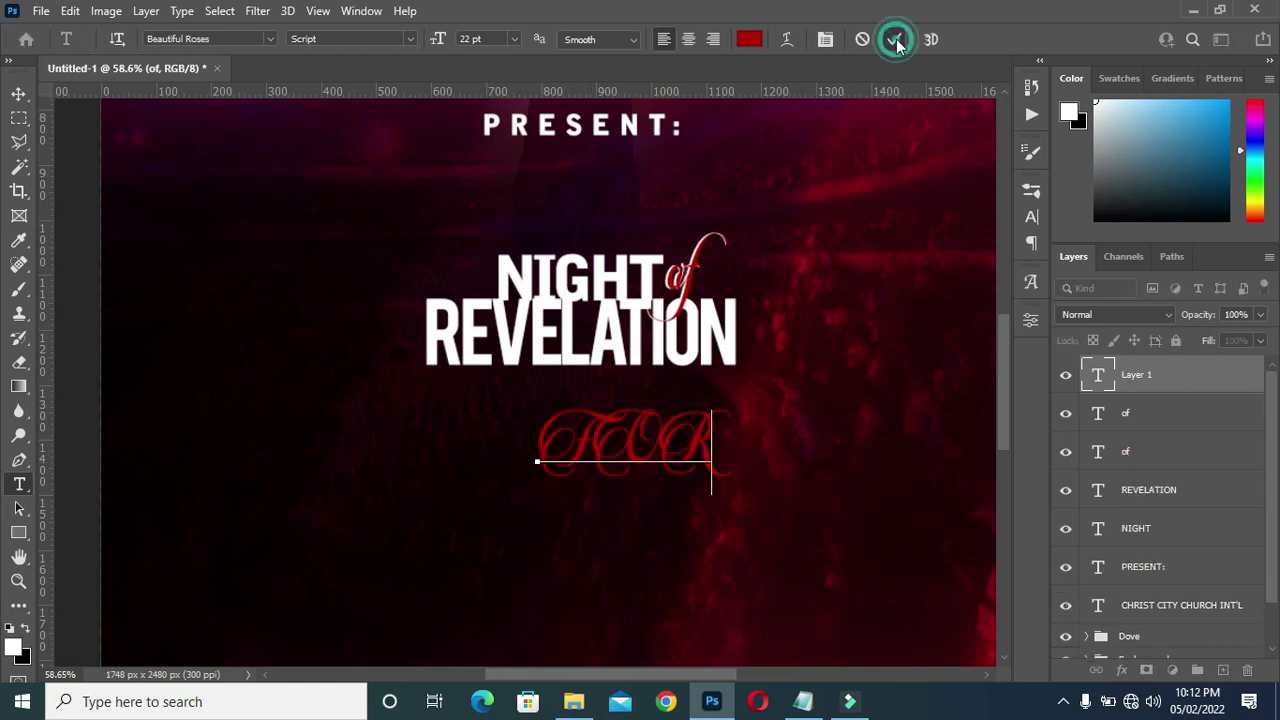
left_click(270, 39)
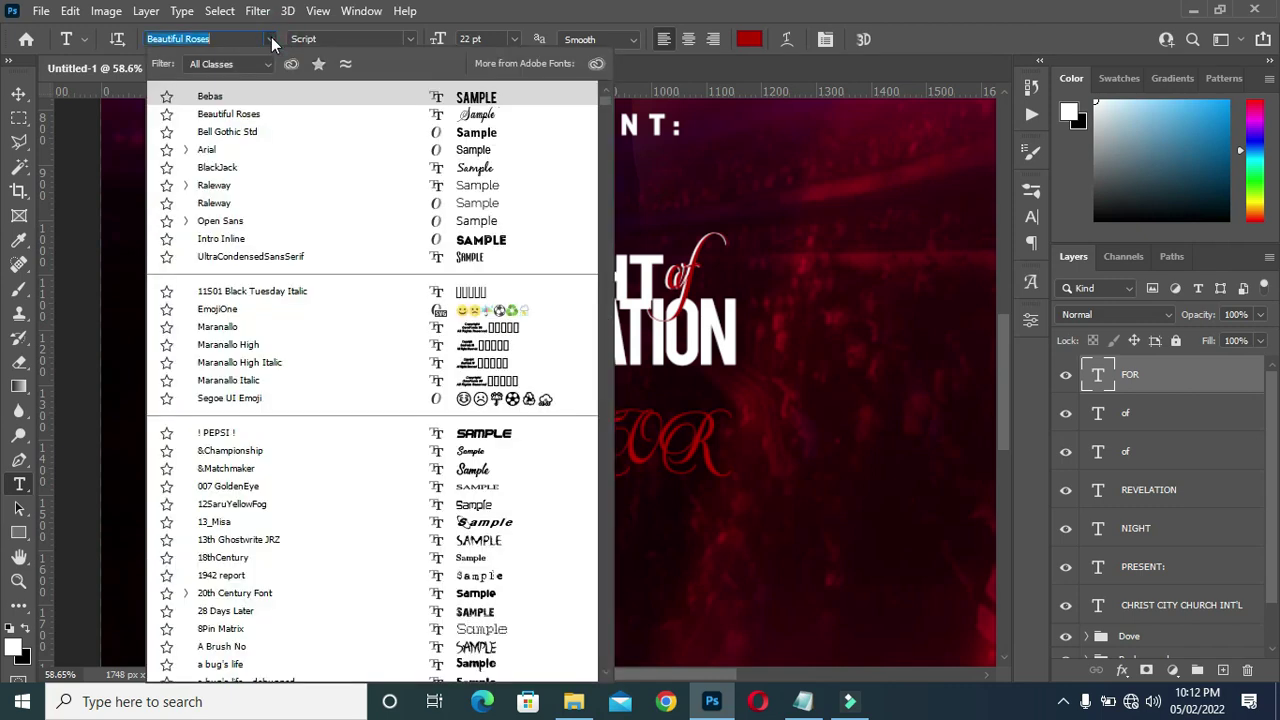
left_click(228, 132)
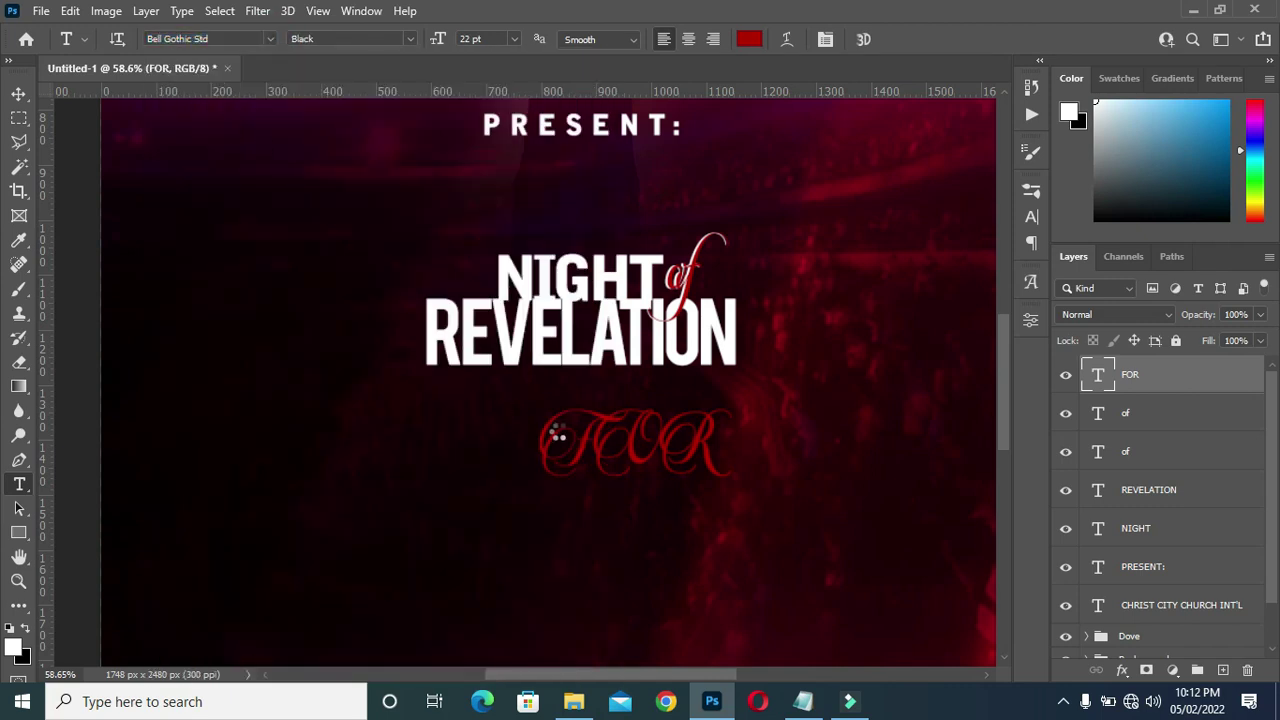
- Shrink FOR, place it under REVELATION's left end, and colour it white
left_click_drag(590, 450, 485, 392)
left_click(19, 94)
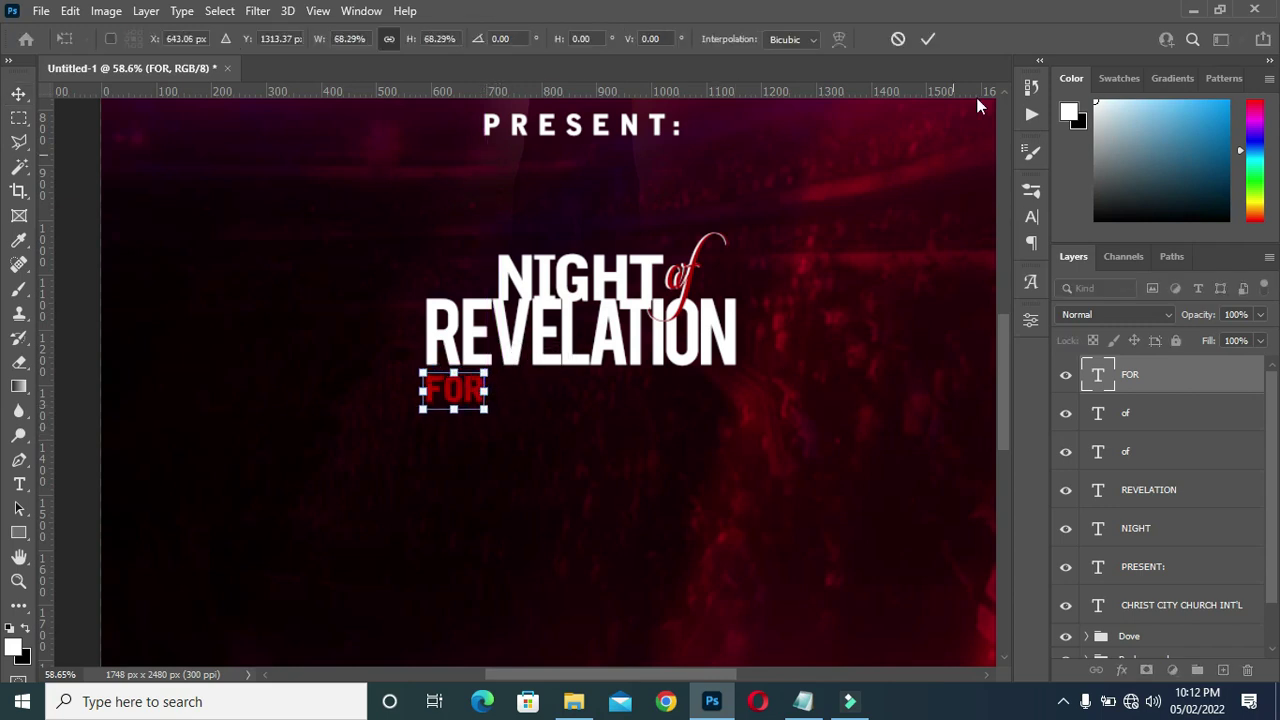
left_click(929, 39)
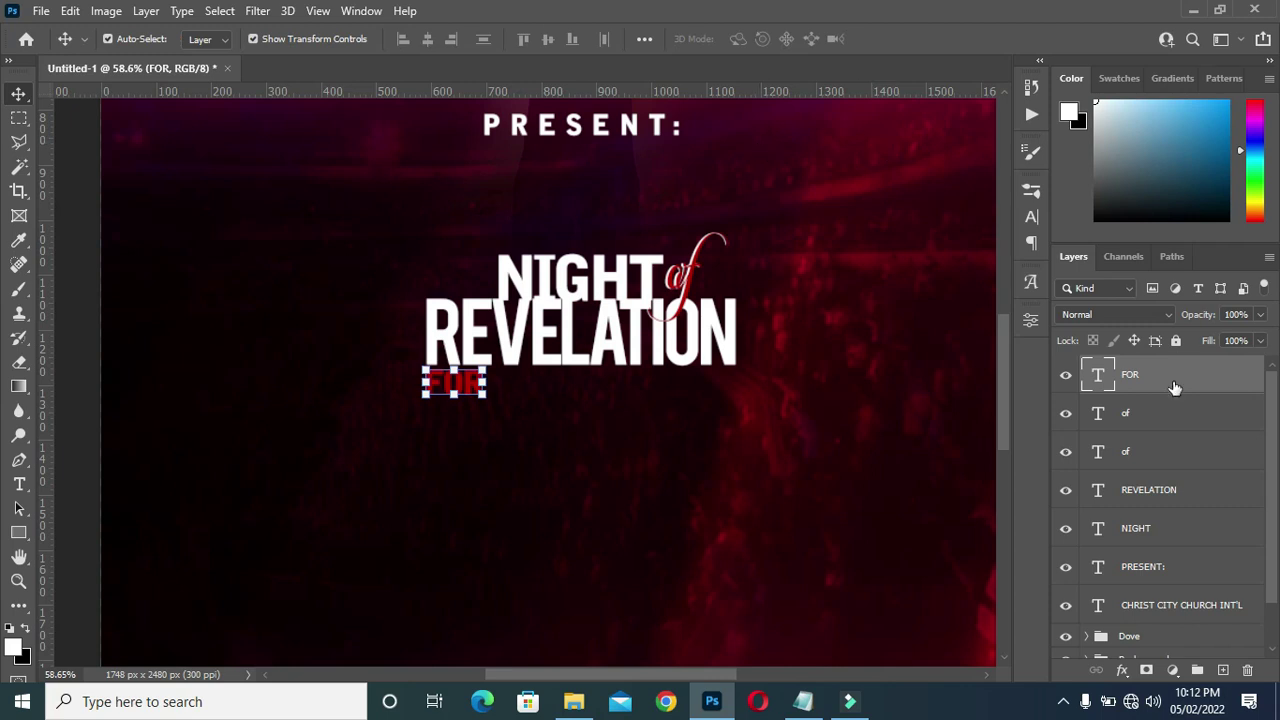
key("t")
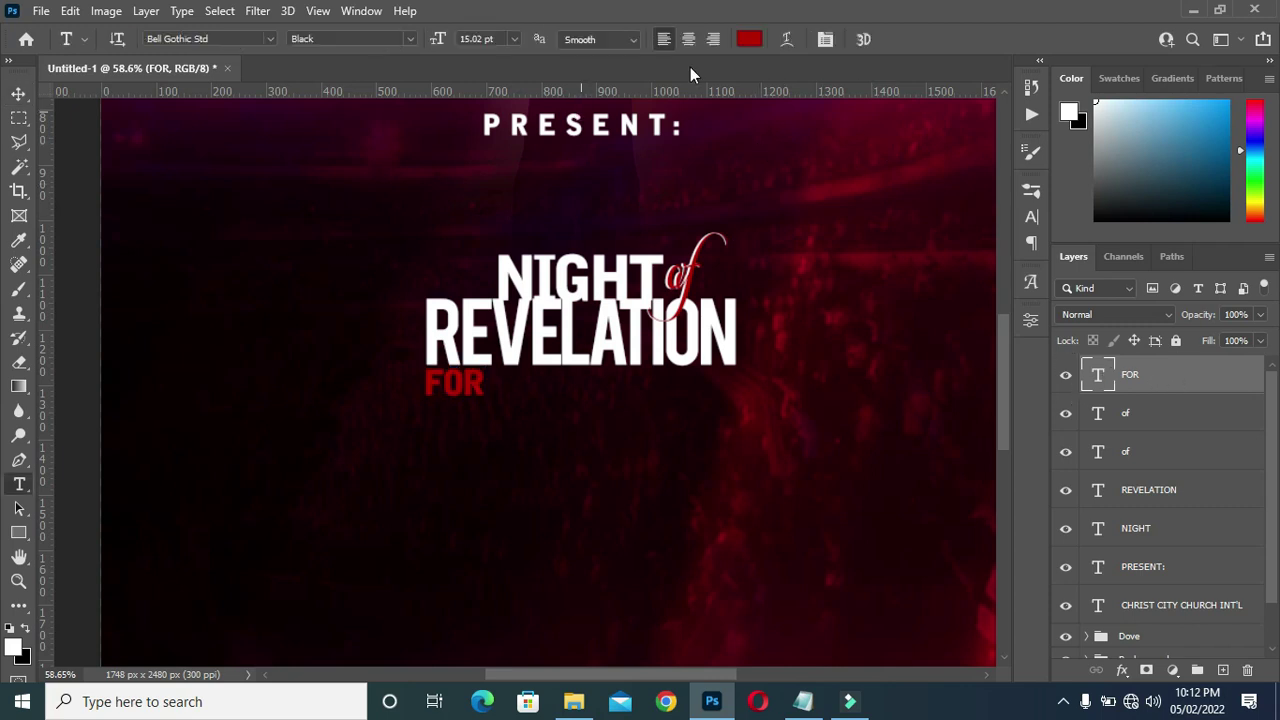
left_click(750, 39)
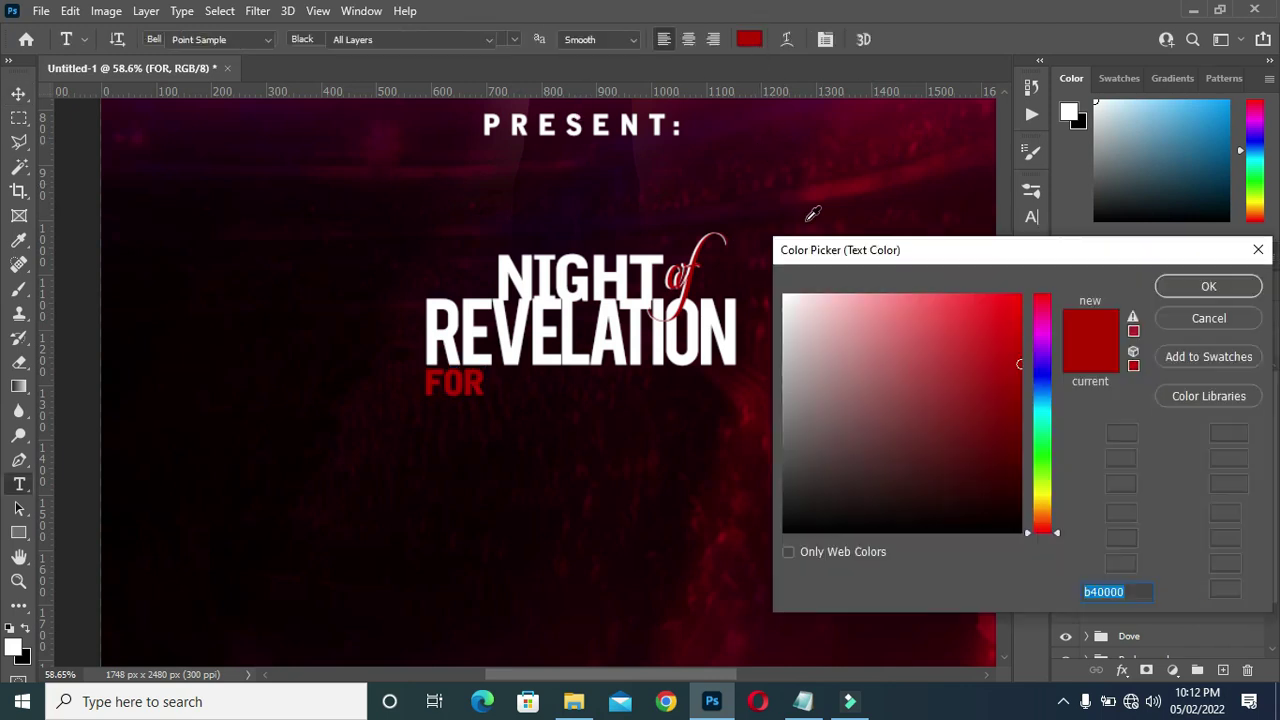
left_click(790, 299)
left_click(1166, 376)
- Duplicate the FOR layer and give the copy a dark red colour
key("ctrl+j")
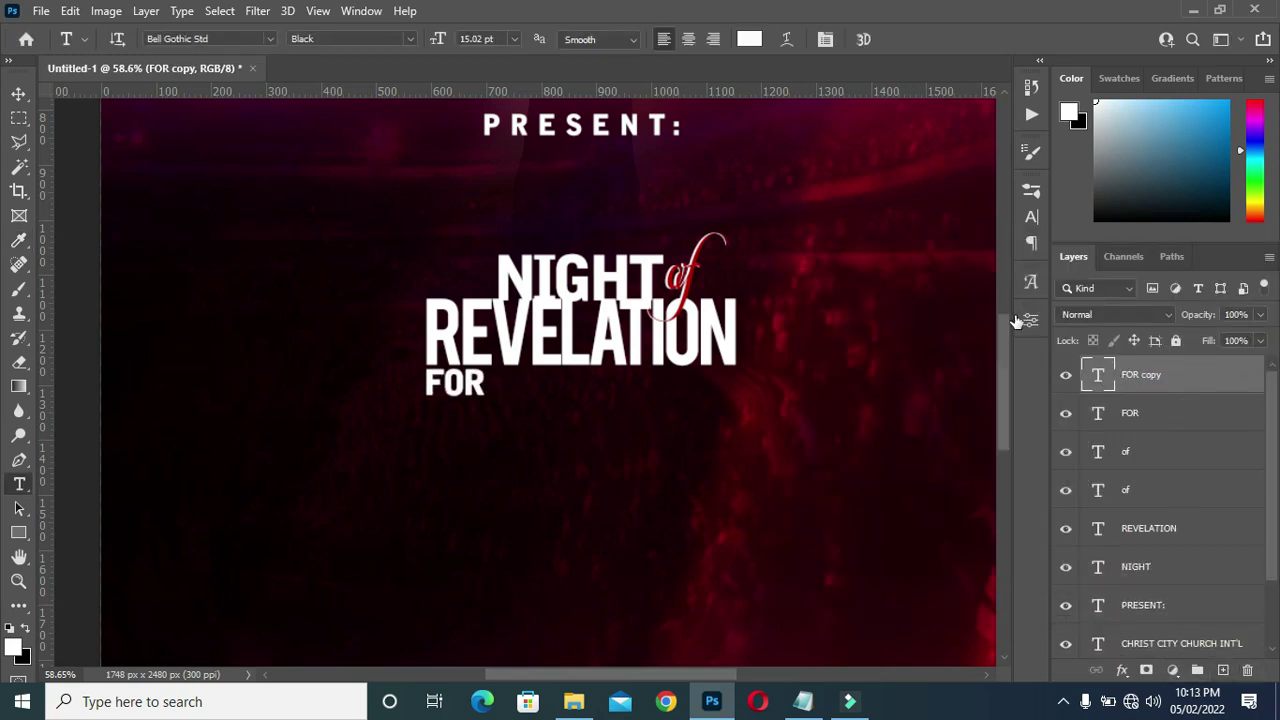
left_click(750, 40)
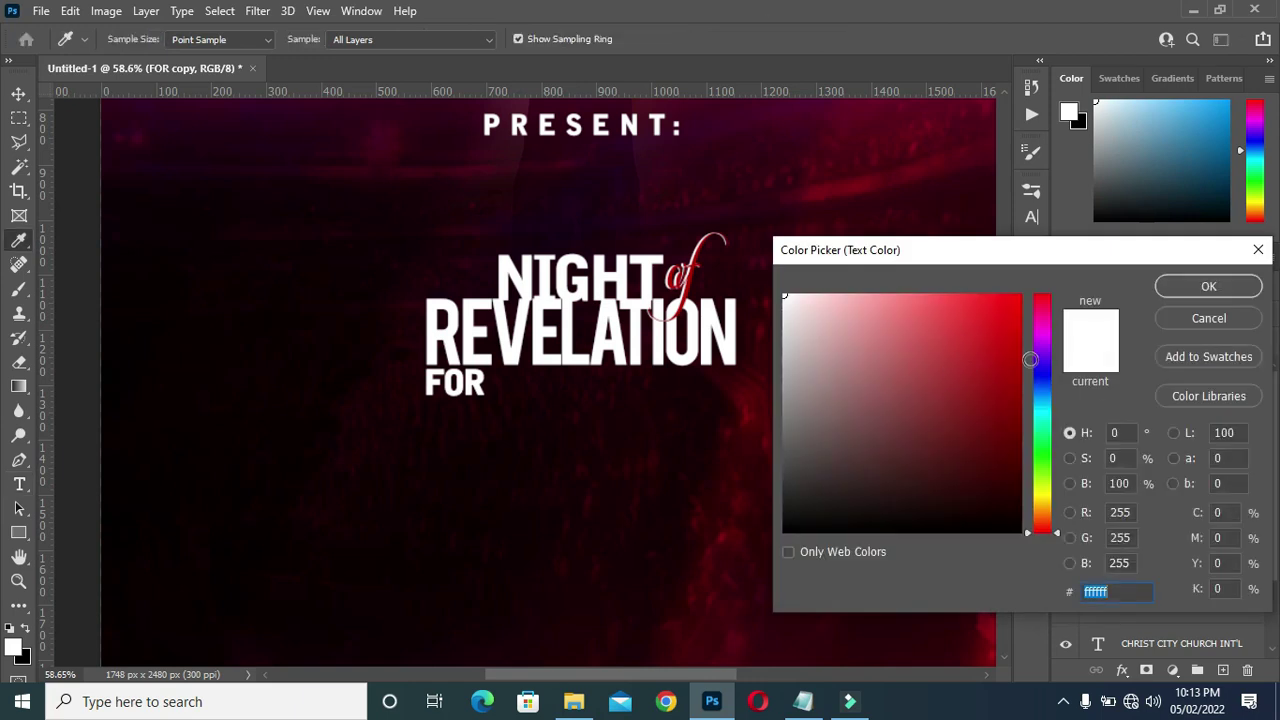
type("c70000")
left_click(1200, 287)
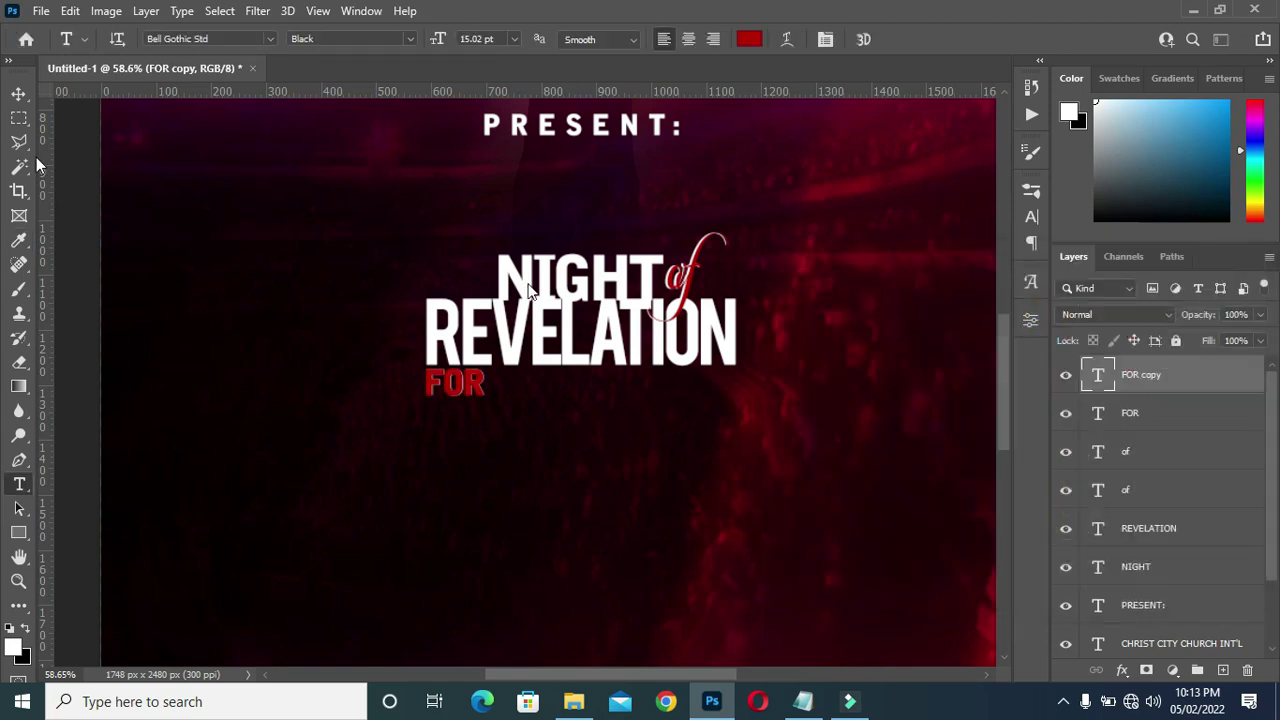
left_click(18, 94)
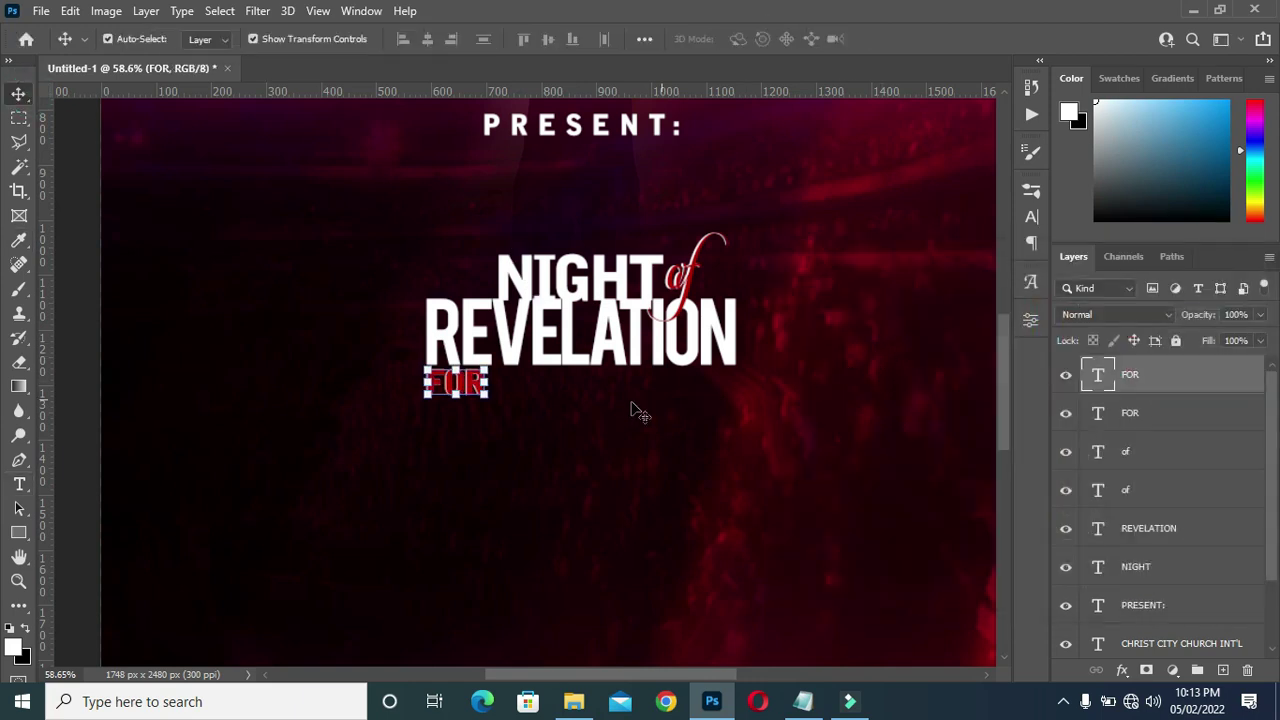
left_click(90, 398)
left_click(1180, 376)
left_click(62, 375)
scroll(514, 405, "down", 2)
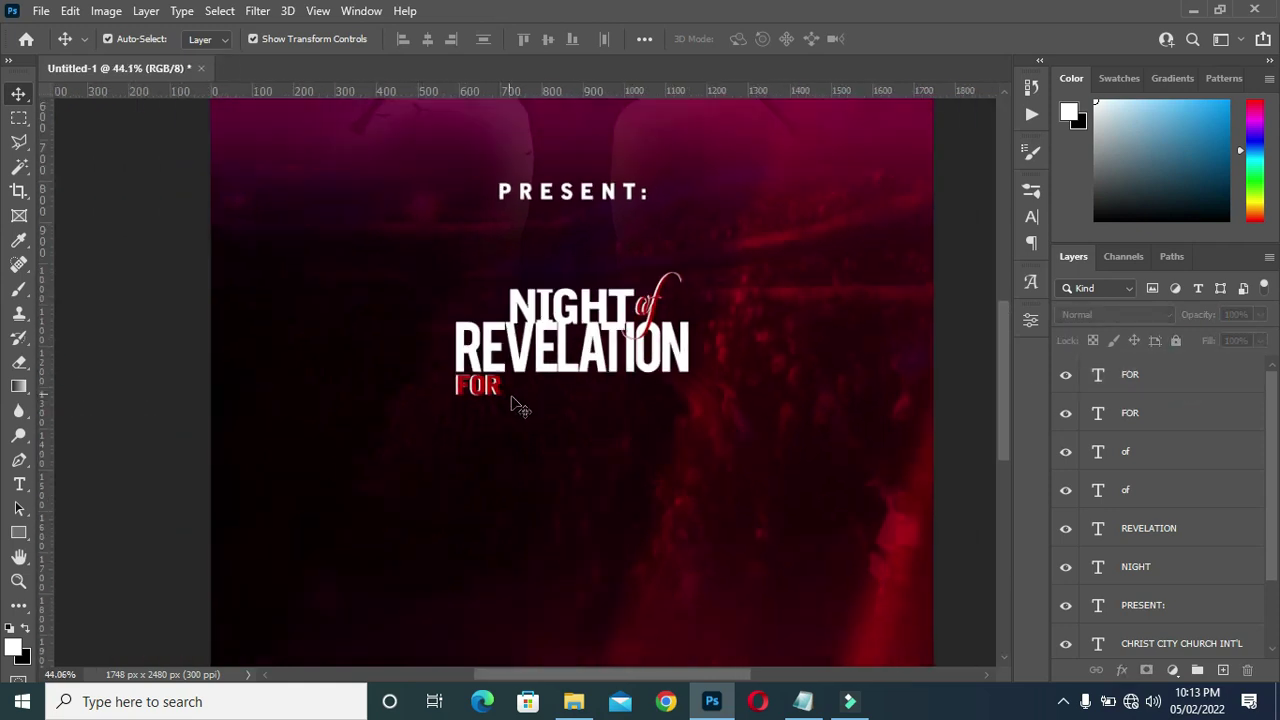
scroll(565, 362, "up", 1)
- Duplicate the REVELATION layer, move it to the top, and place it beside FOR
left_click(562, 372)
left_click_drag(1199, 534, 1222, 670)
left_click_drag(1168, 532, 1150, 372)
left_click_drag(626, 344, 676, 400)
- Replace the copy's text with ELEVATION pasted from the notes and commit it
key("t")
double_click(700, 400)
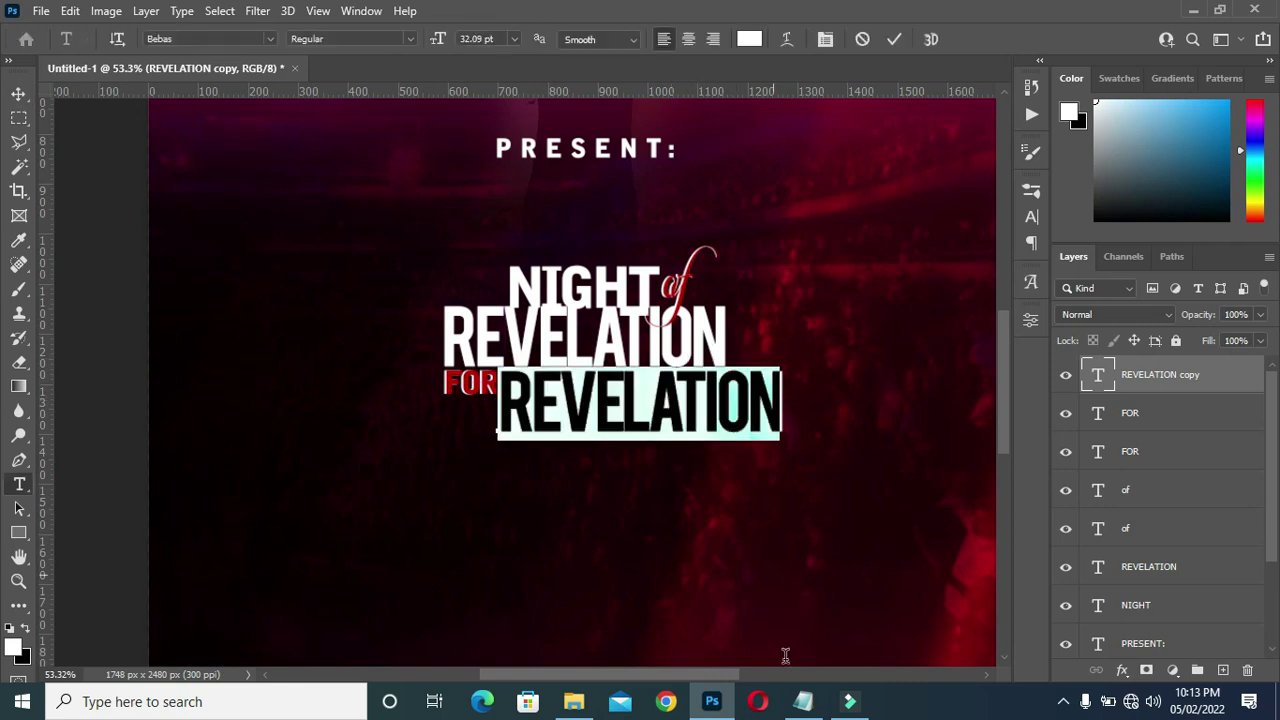
left_click(803, 701)
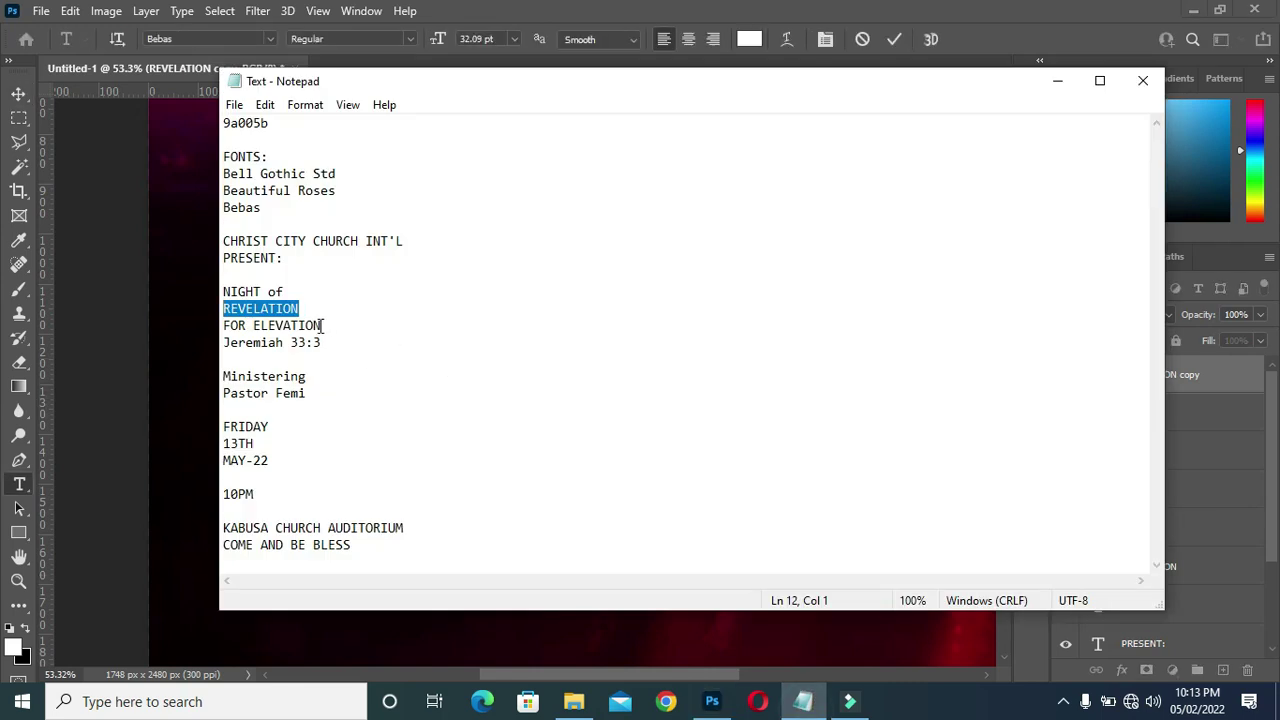
left_click_drag(323, 326, 256, 326)
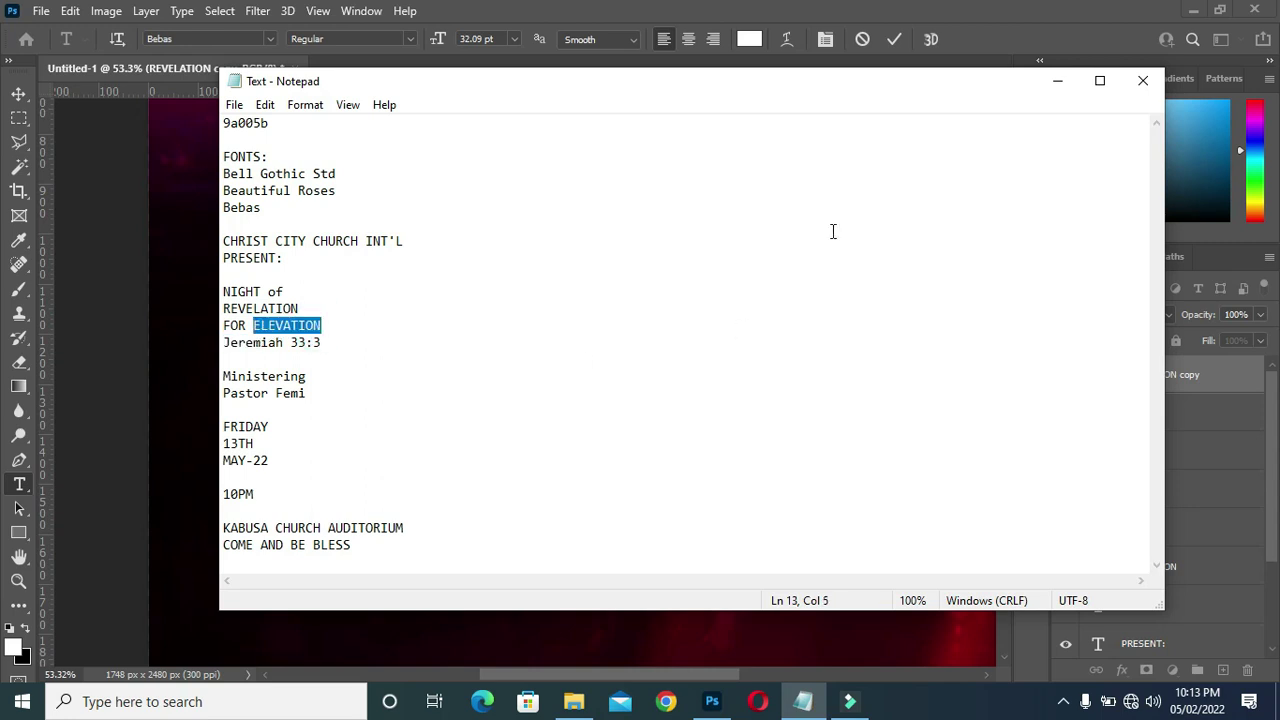
left_click(1057, 81)
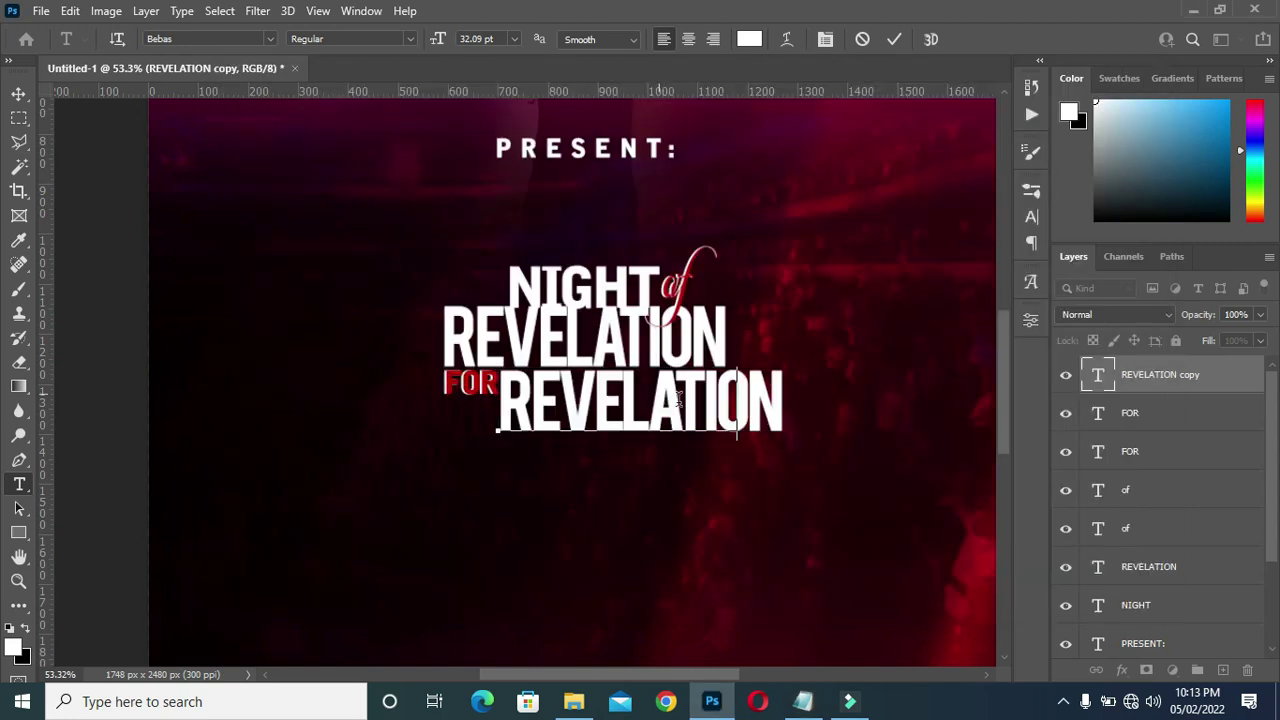
type("ELEVATION")
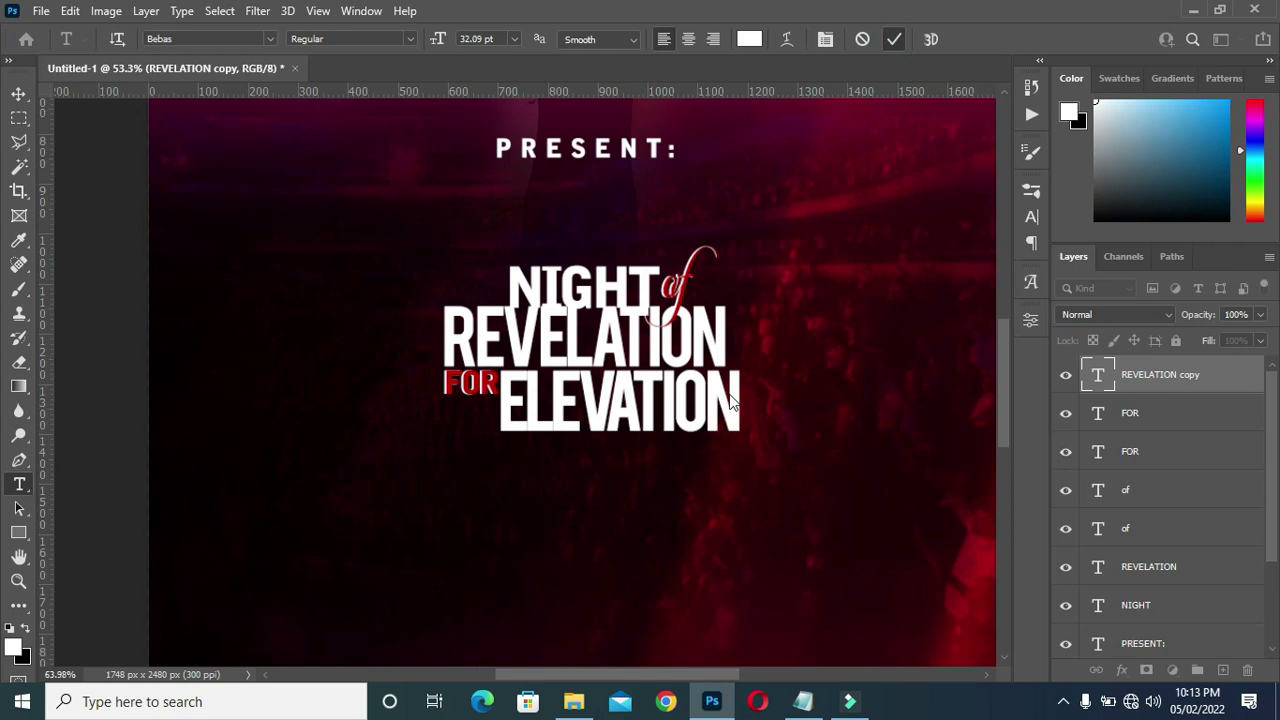
scroll(730, 400, "up", 5)
key("ctrl+Return")
- Narrow ELEVATION to about 93.54% so it ends under REVELATION, then nudge it up
key("v")
left_click_drag(765, 425, 739, 424)
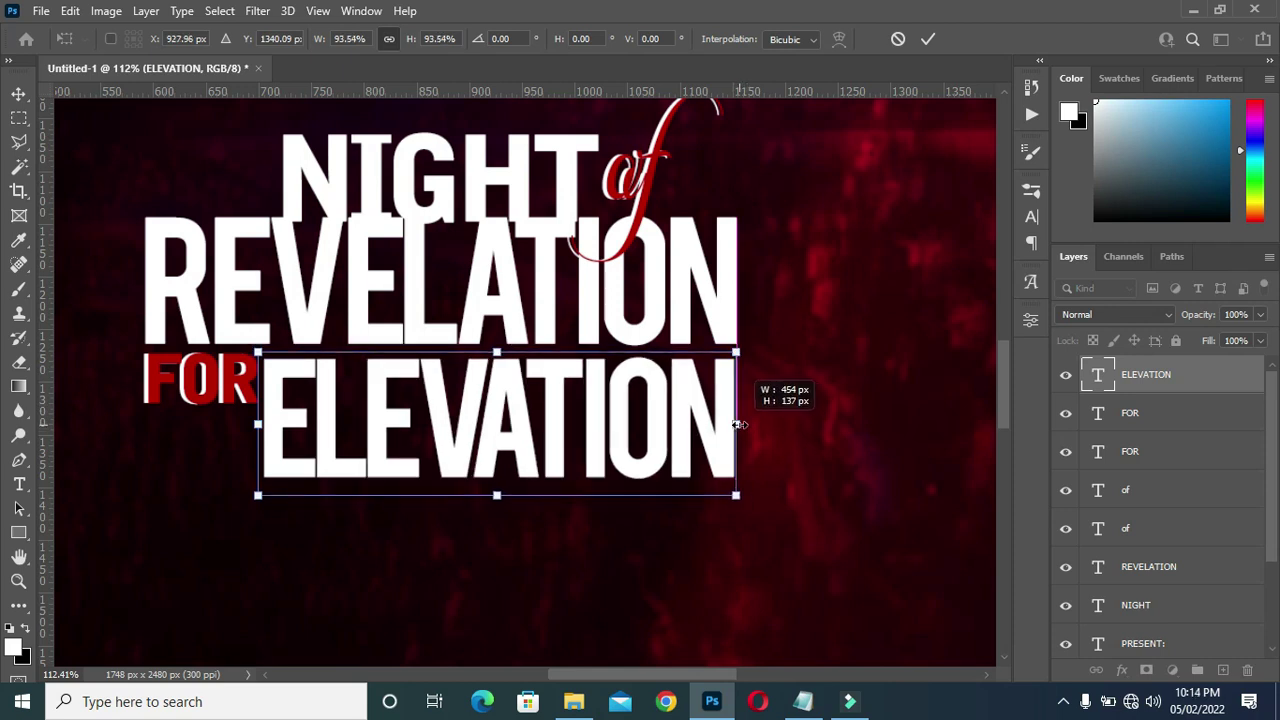
left_click(928, 40)
scroll(815, 335, "down", 2)
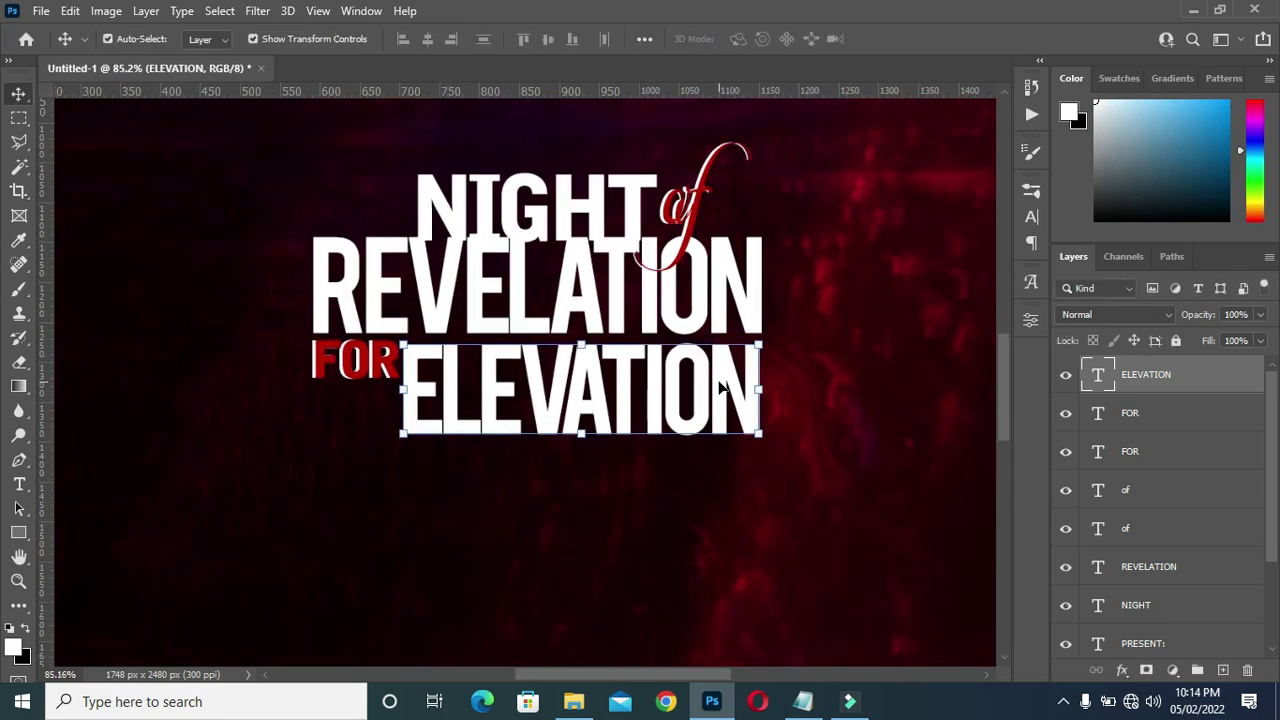
key("Up")
key("Up")
key("Up")
scroll(183, 373, "down", 3)
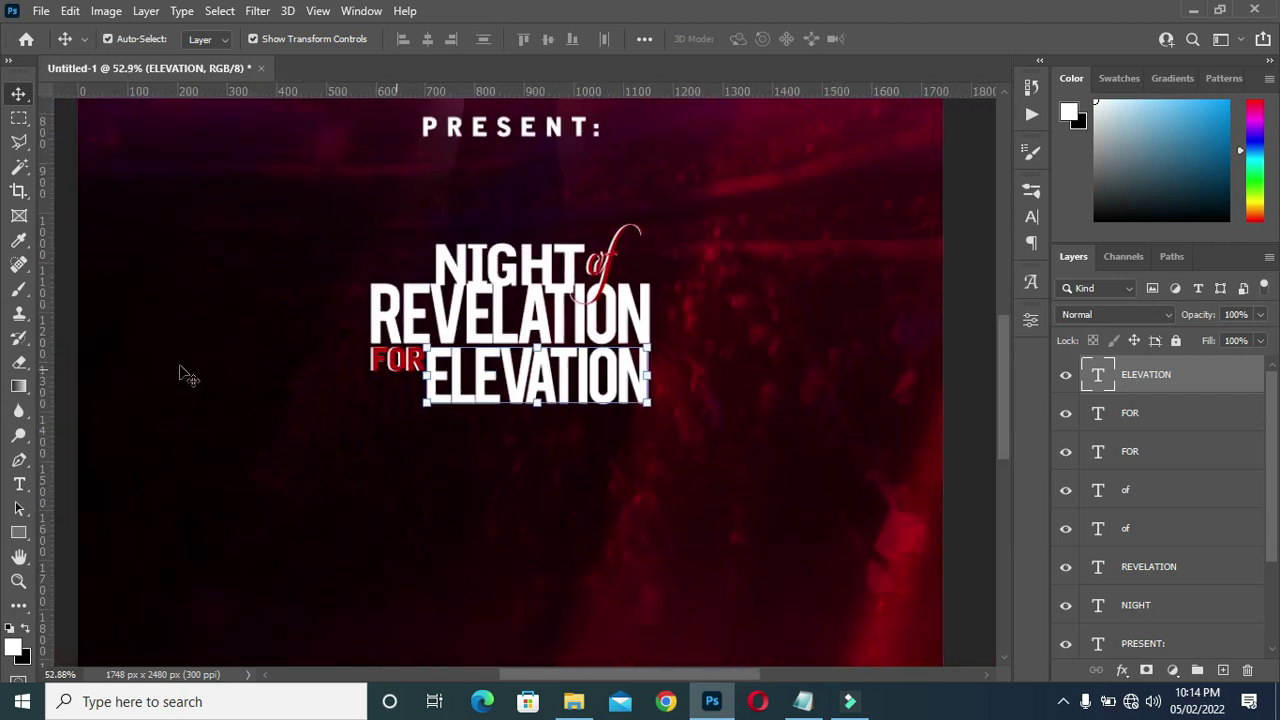
left_click(72, 398)
scroll(626, 557, "down", 2)
scroll(626, 550, "up", 3)
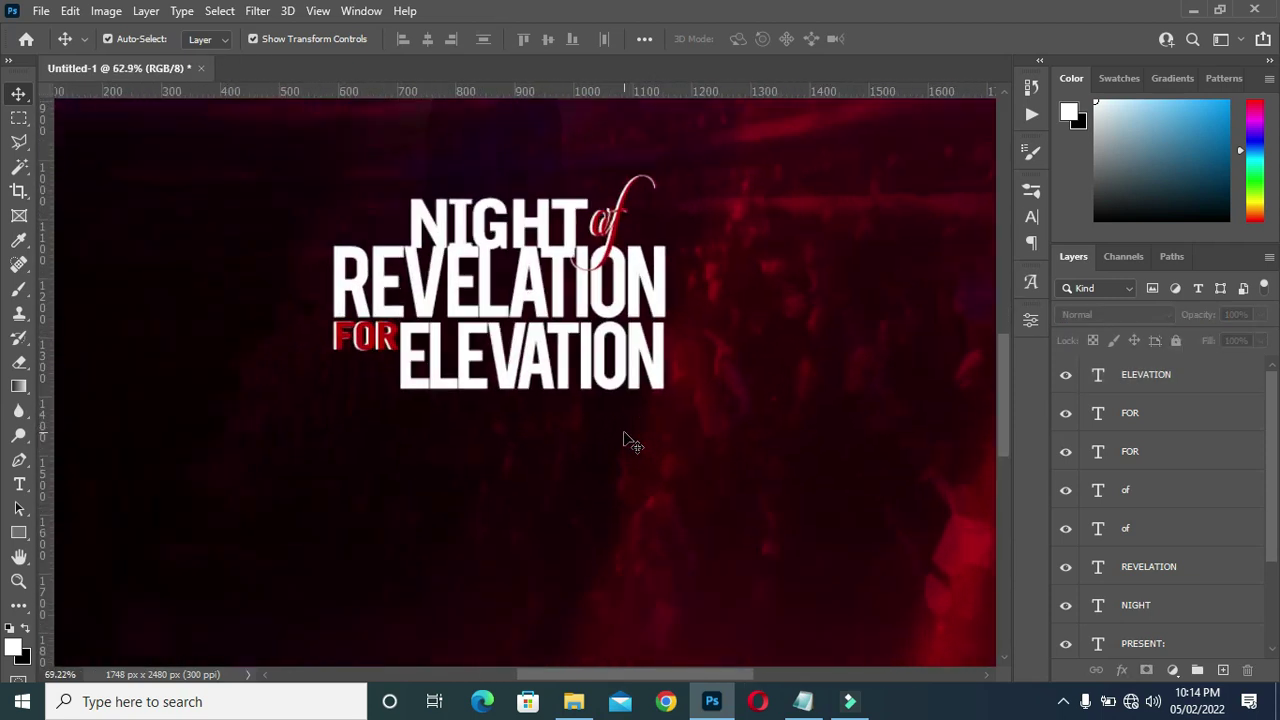
scroll(745, 590, "down", 1)
- Copy 'Jeremiah 33:3' from the notes and duplicate the NIGHT layer below ELEVATION
left_click(803, 701)
left_click_drag(322, 343, 226, 345)
key("ctrl+c")
left_click(1057, 81)
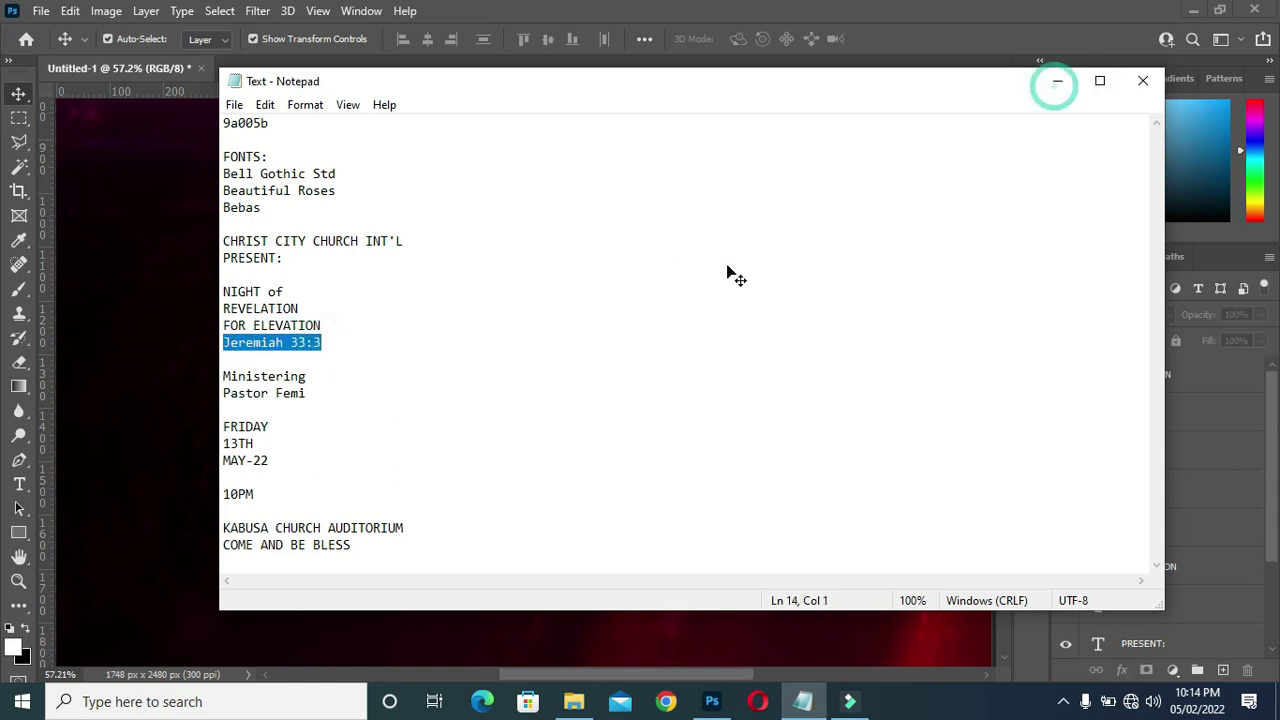
left_click(522, 255)
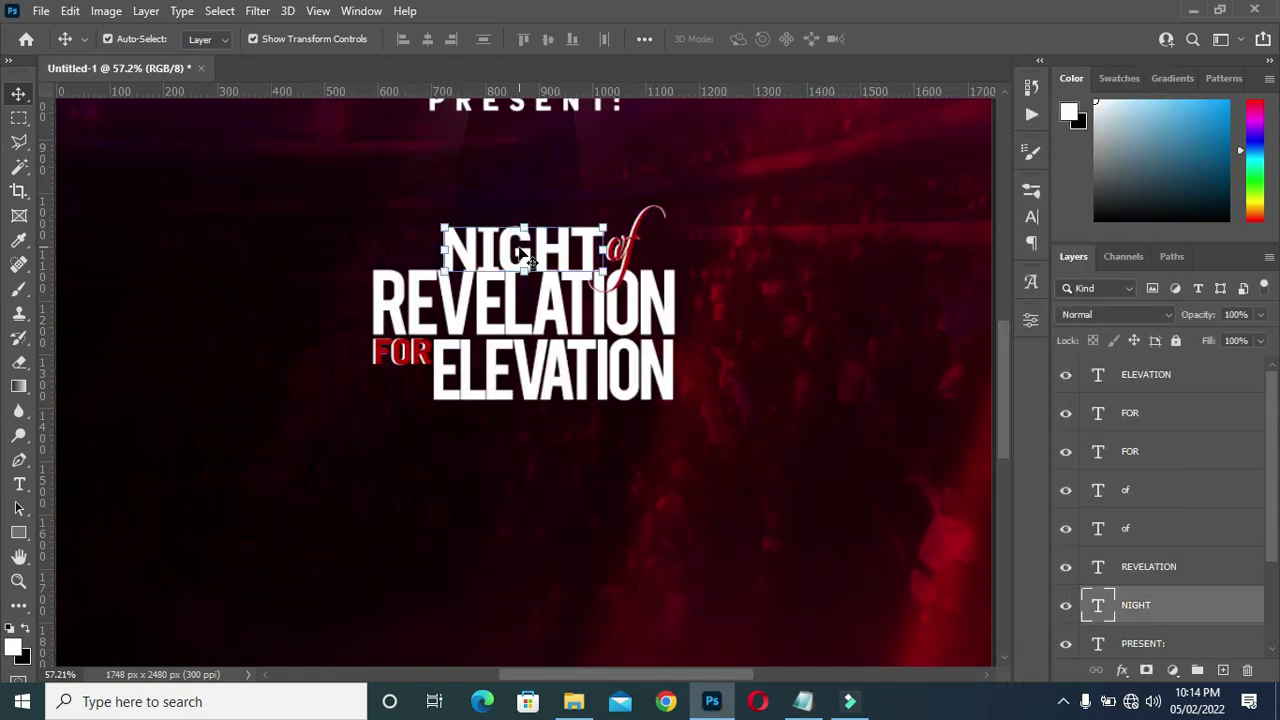
key("ctrl+j")
left_click_drag(527, 258, 530, 437)
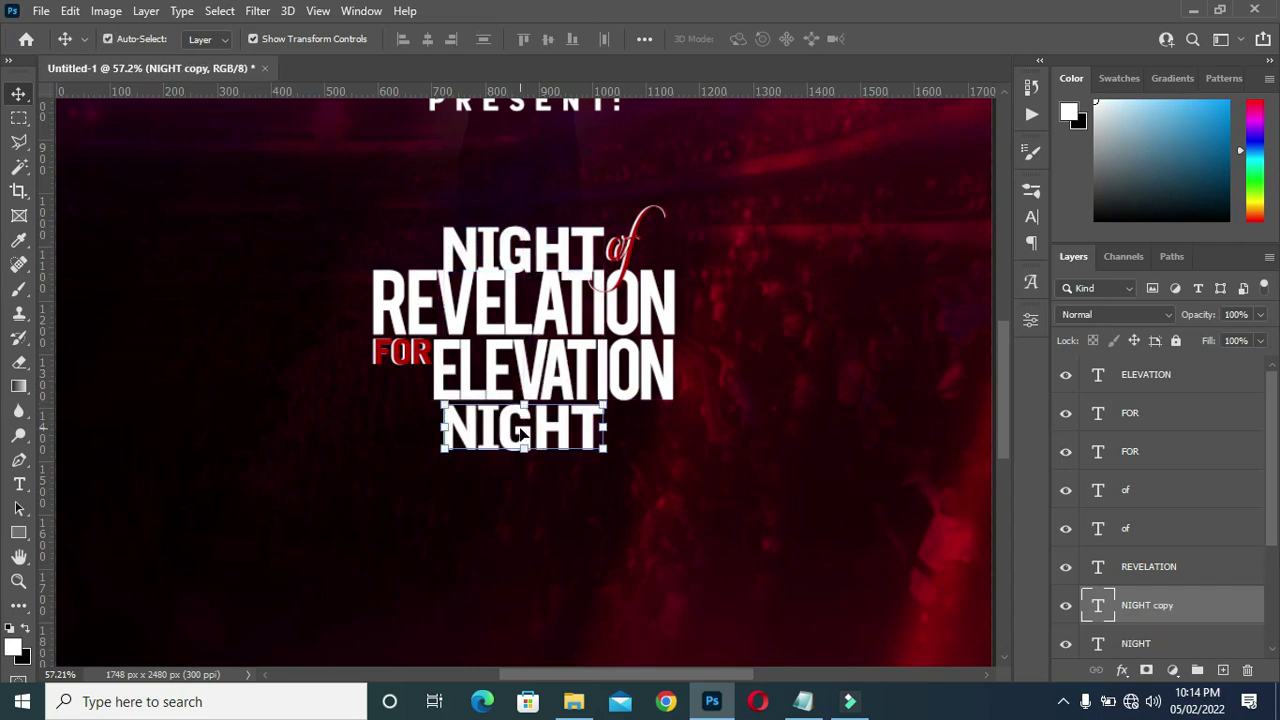
- Replace the copy's text with 'Jeremiah 33:3' and set its tracking to 0
double_click(520, 432)
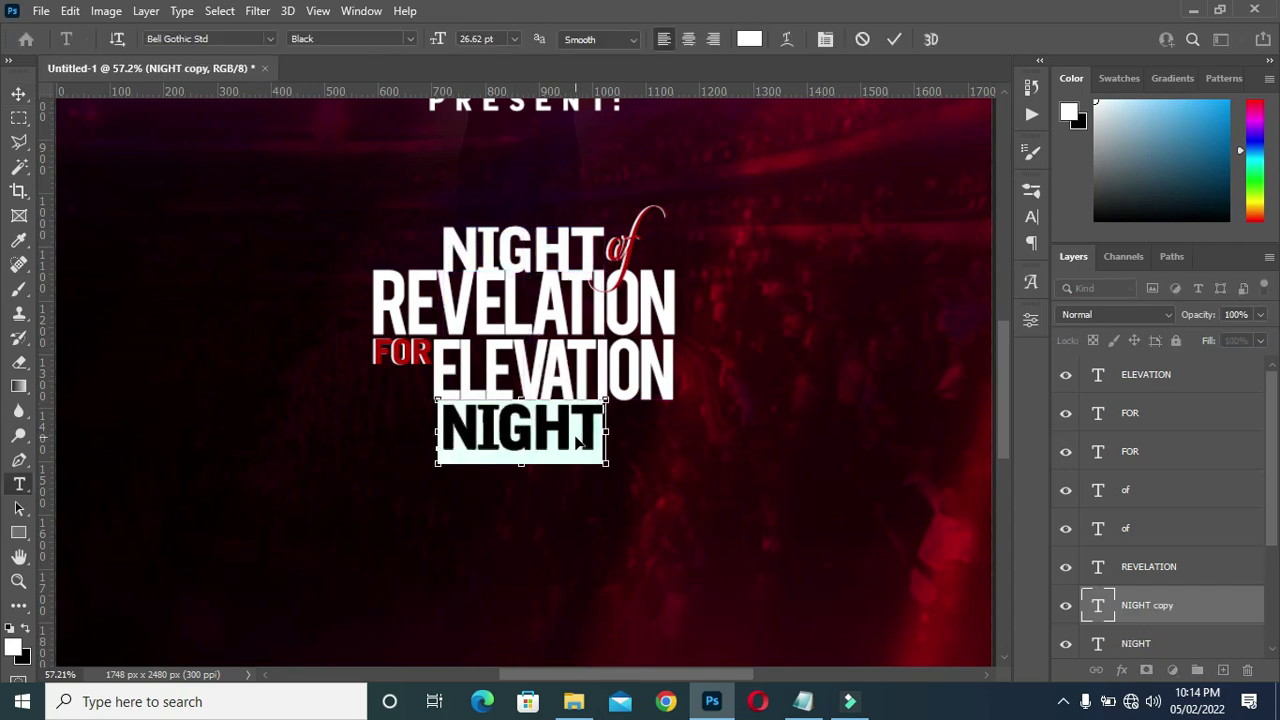
key("ctrl+v")
left_click(892, 39)
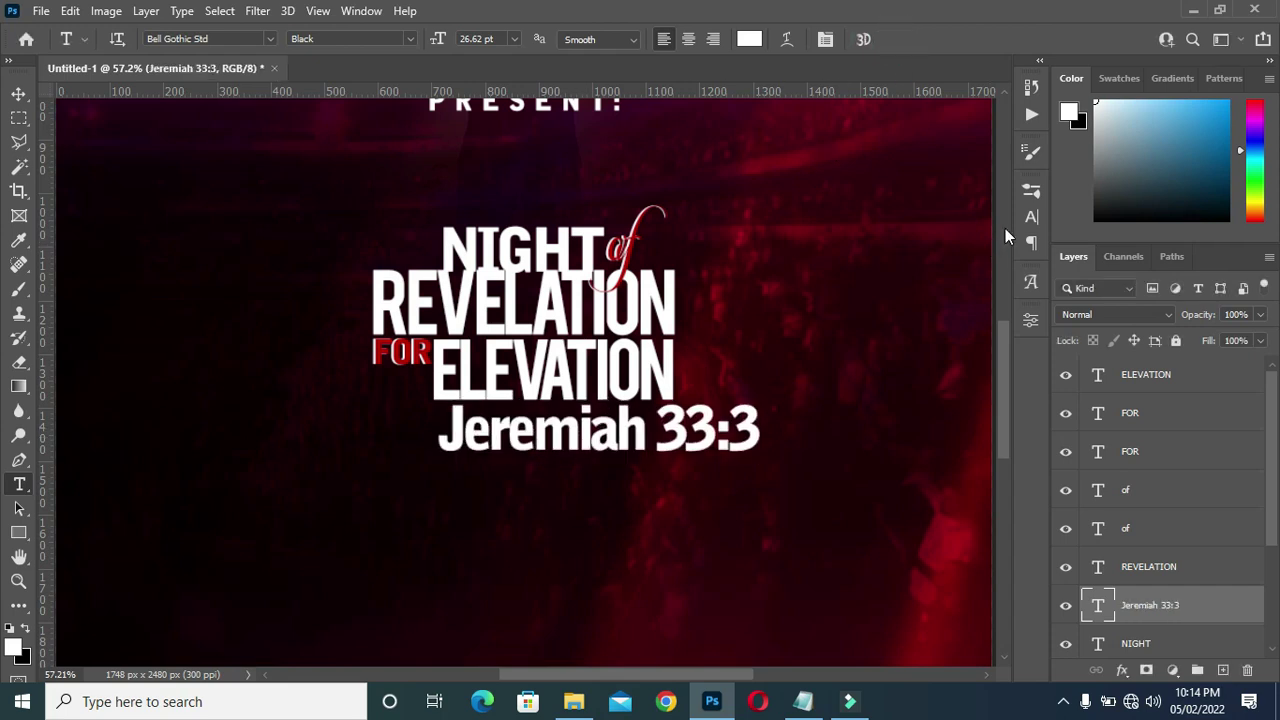
left_click(1031, 216)
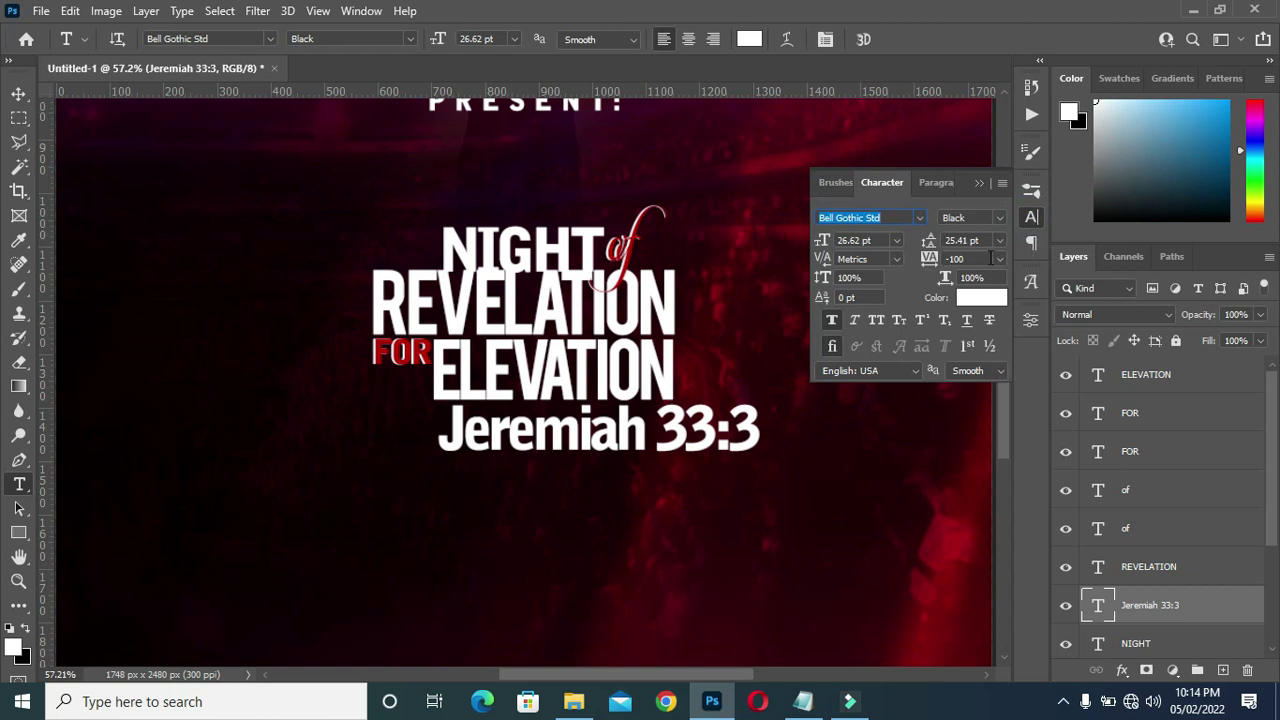
left_click(977, 260)
type("0")
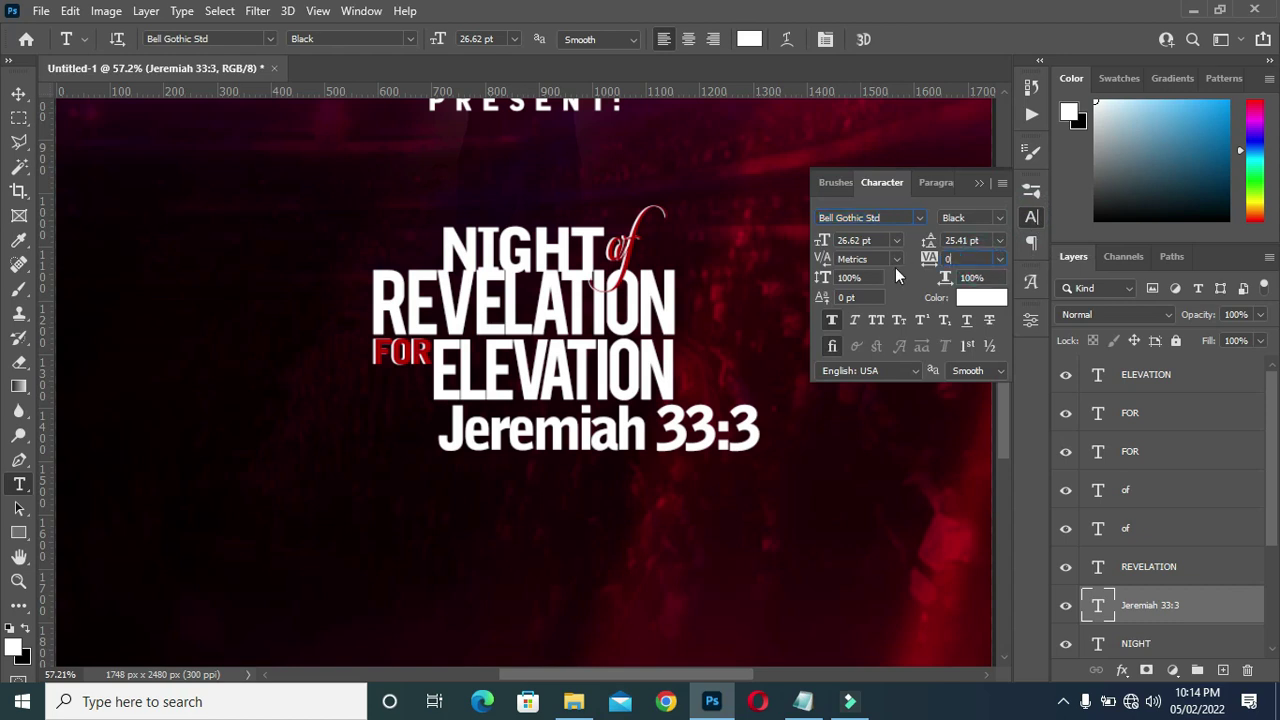
left_click(976, 183)
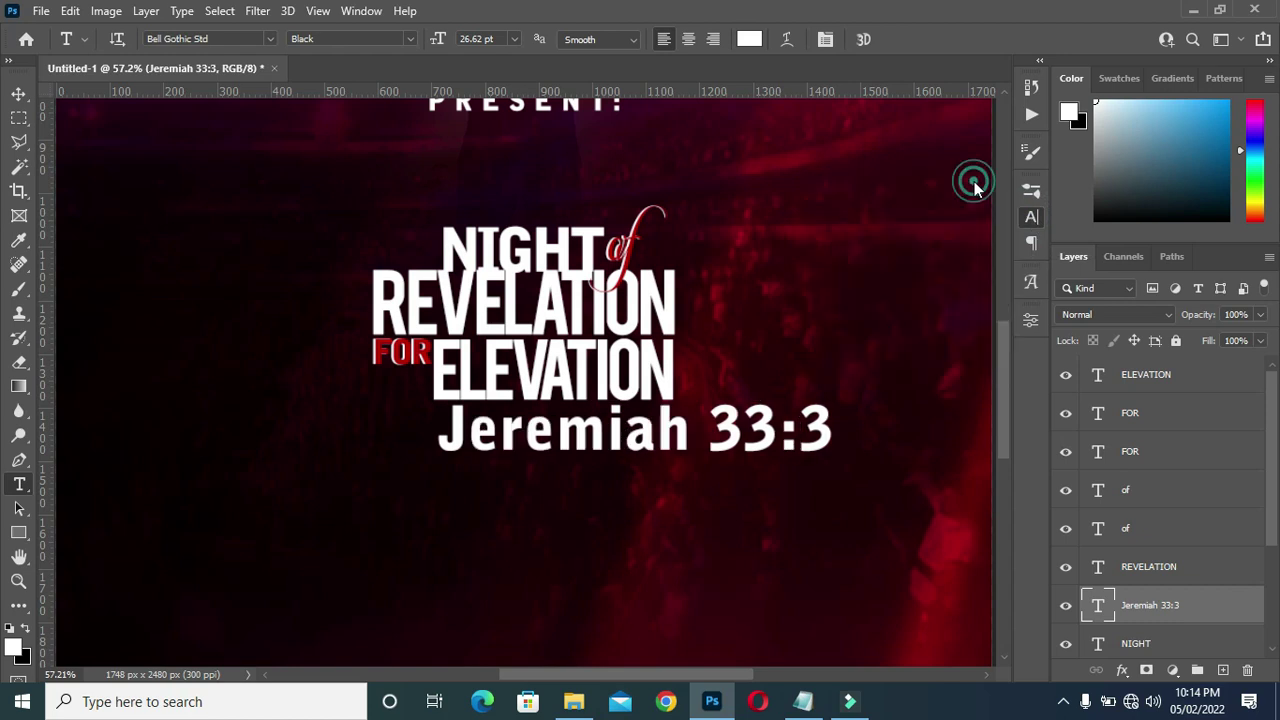
- Scale Jeremiah 33:3 to about 32.36% and centre it beneath ELEVATION
left_click(19, 94)
left_click_drag(830, 427, 591, 430)
scroll(583, 388, "up", 1)
left_click_drag(420, 436, 443, 436)
left_click_drag(530, 437, 555, 430)
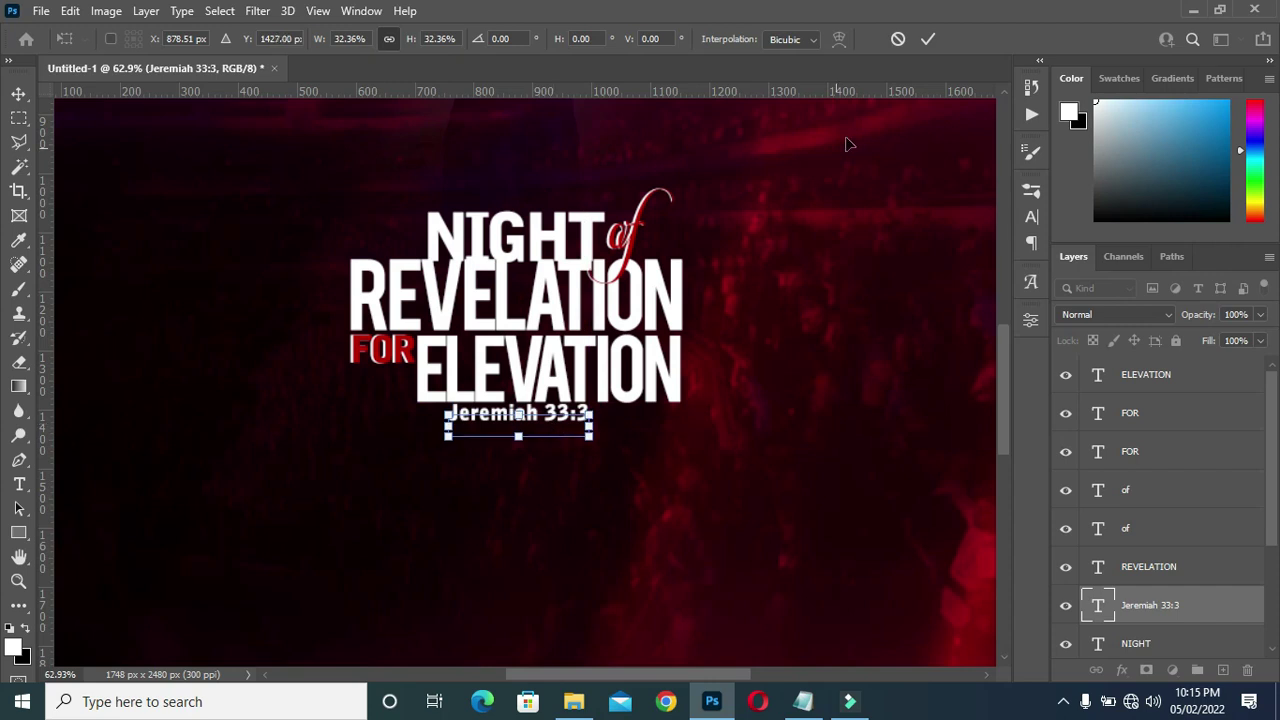
left_click(932, 40)
scroll(600, 380, "down", 3)
left_click_drag(630, 360, 621, 370)
key("ctrl+a")
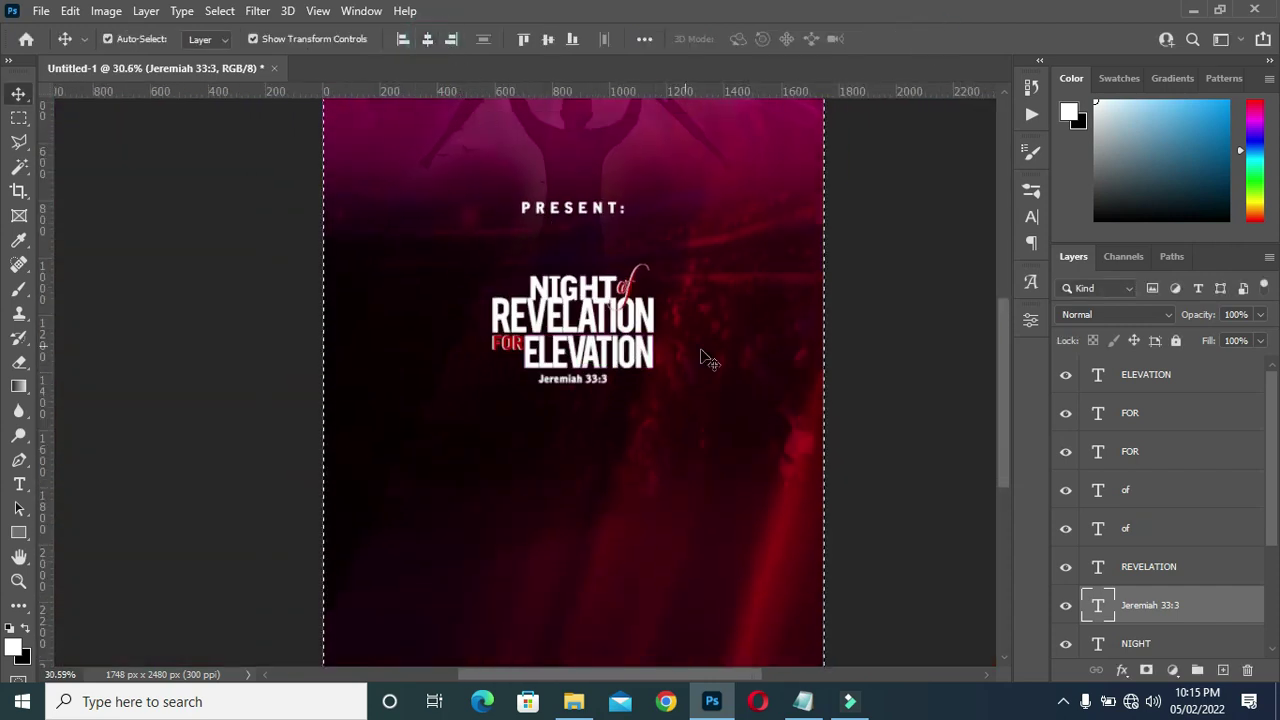
- Select the title text layers and enlarge them together to about 216%
key("ctrl+d")
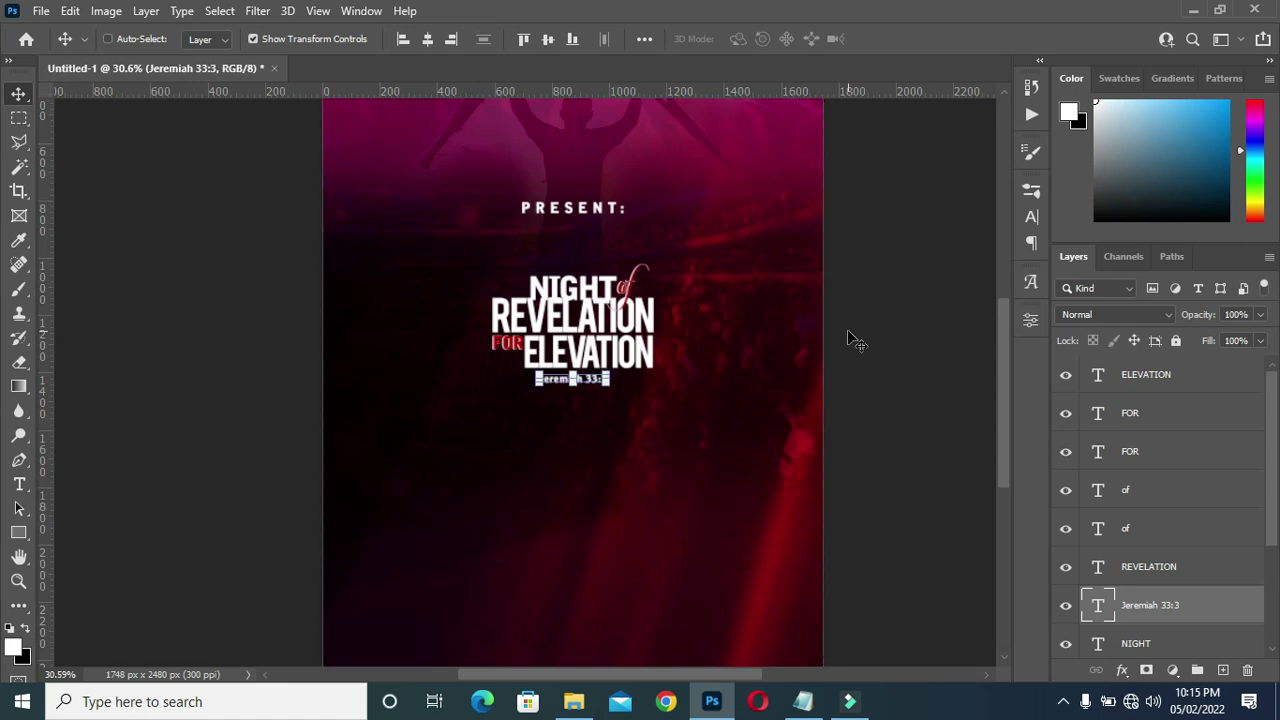
scroll(900, 340, "up", 2)
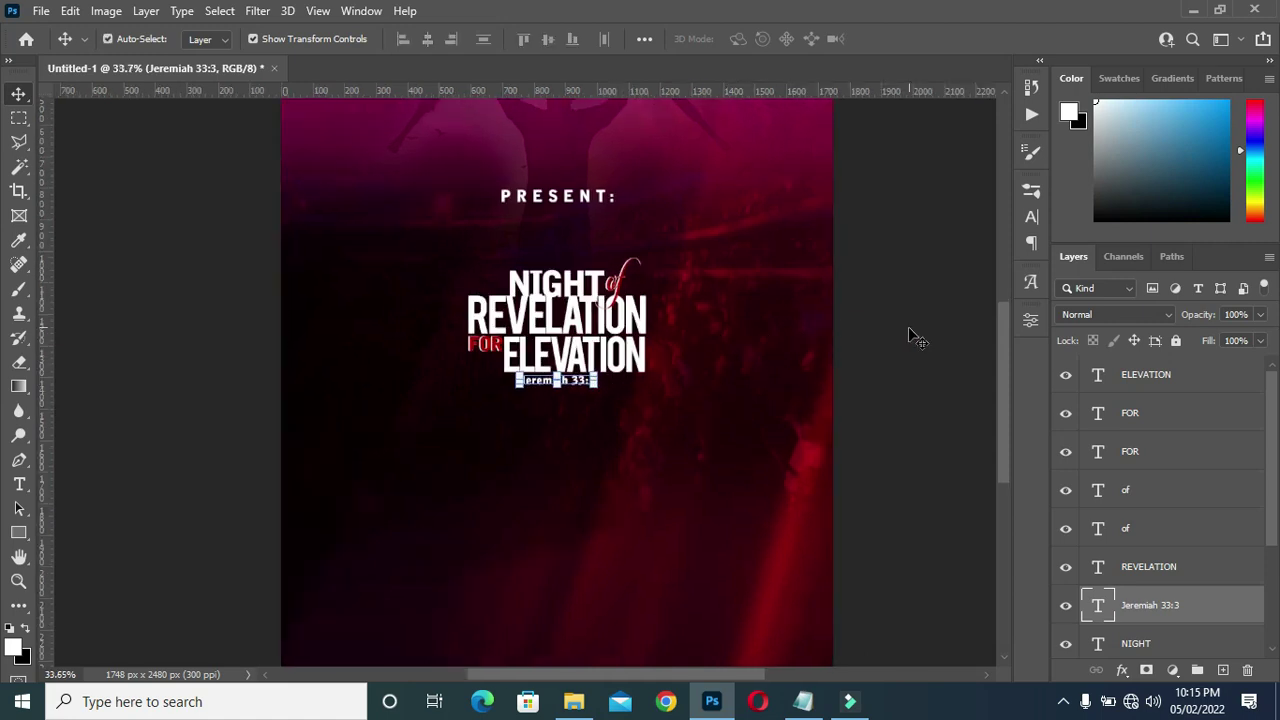
scroll(505, 330, "down", 3)
scroll(500, 420, "up", 2)
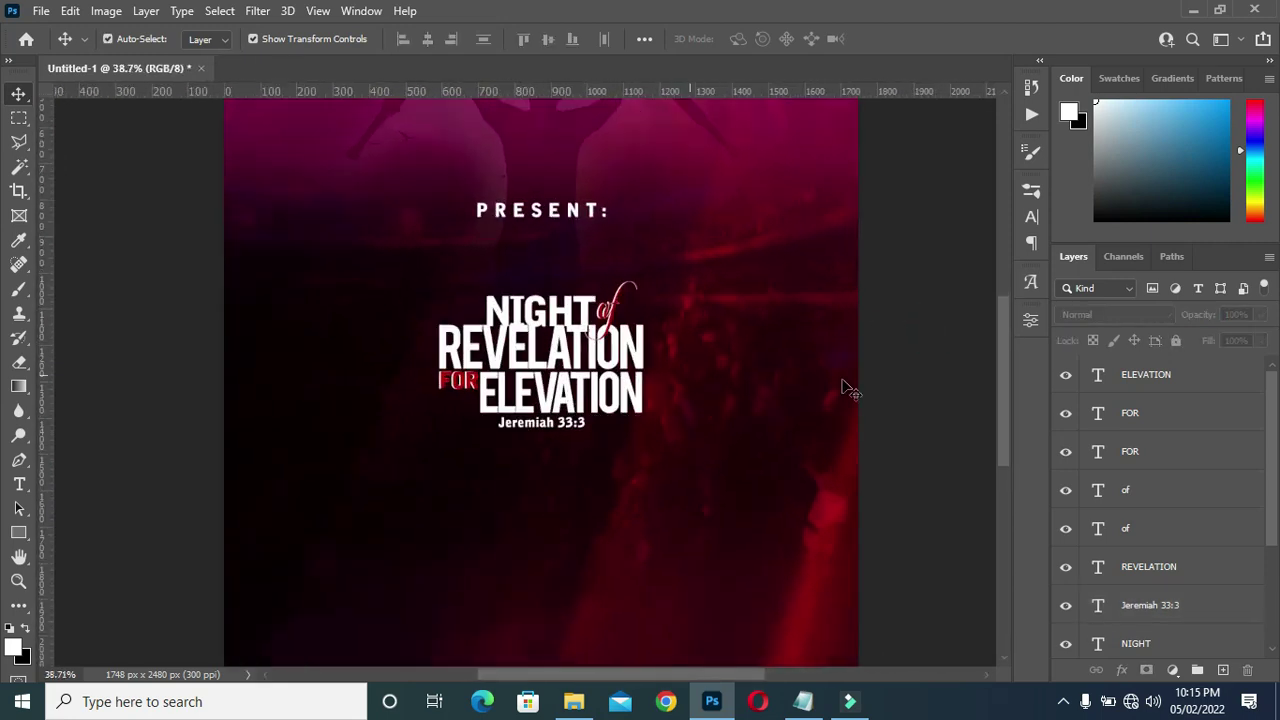
left_click(1136, 381)
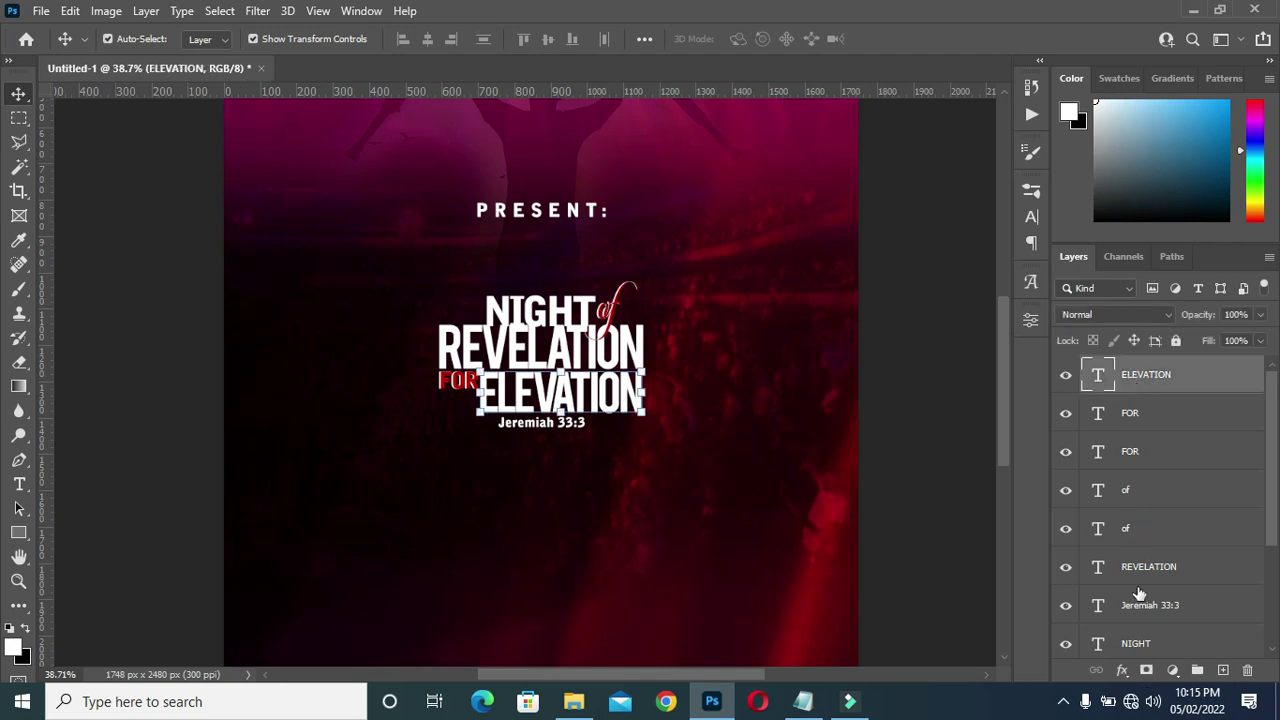
scroll(1139, 585, "down", 2)
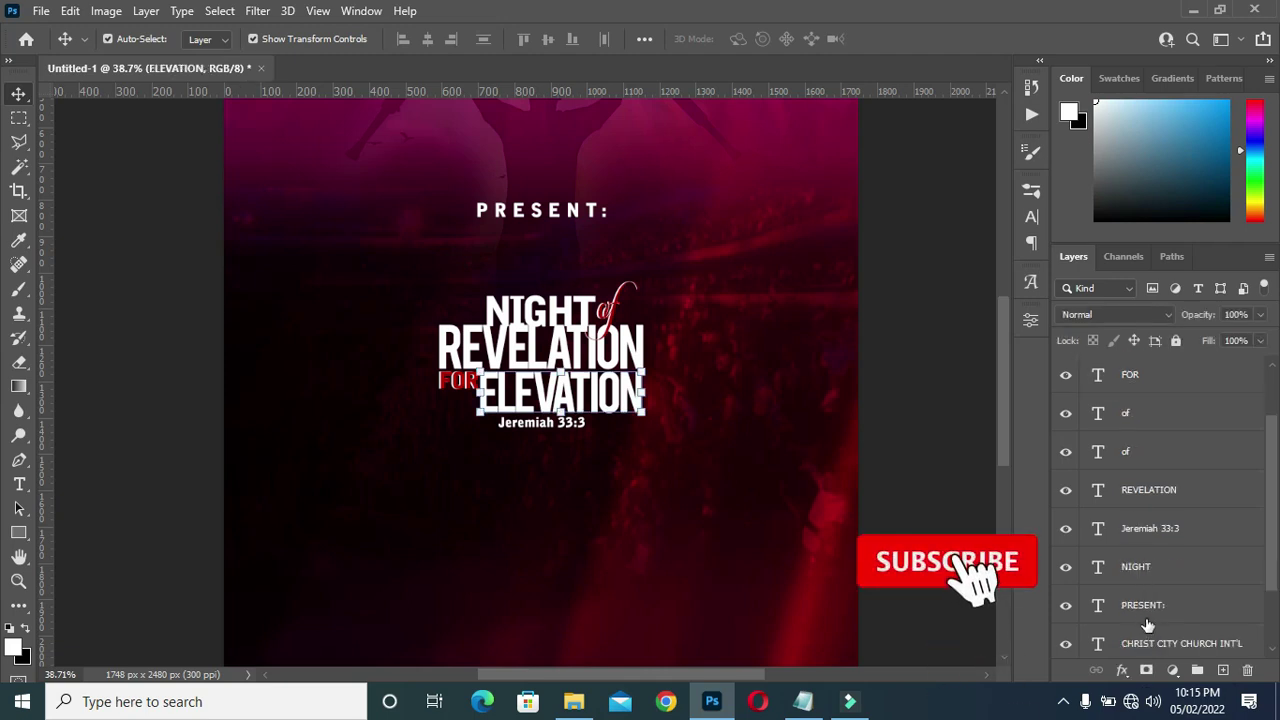
left_click(1136, 567, "shift")
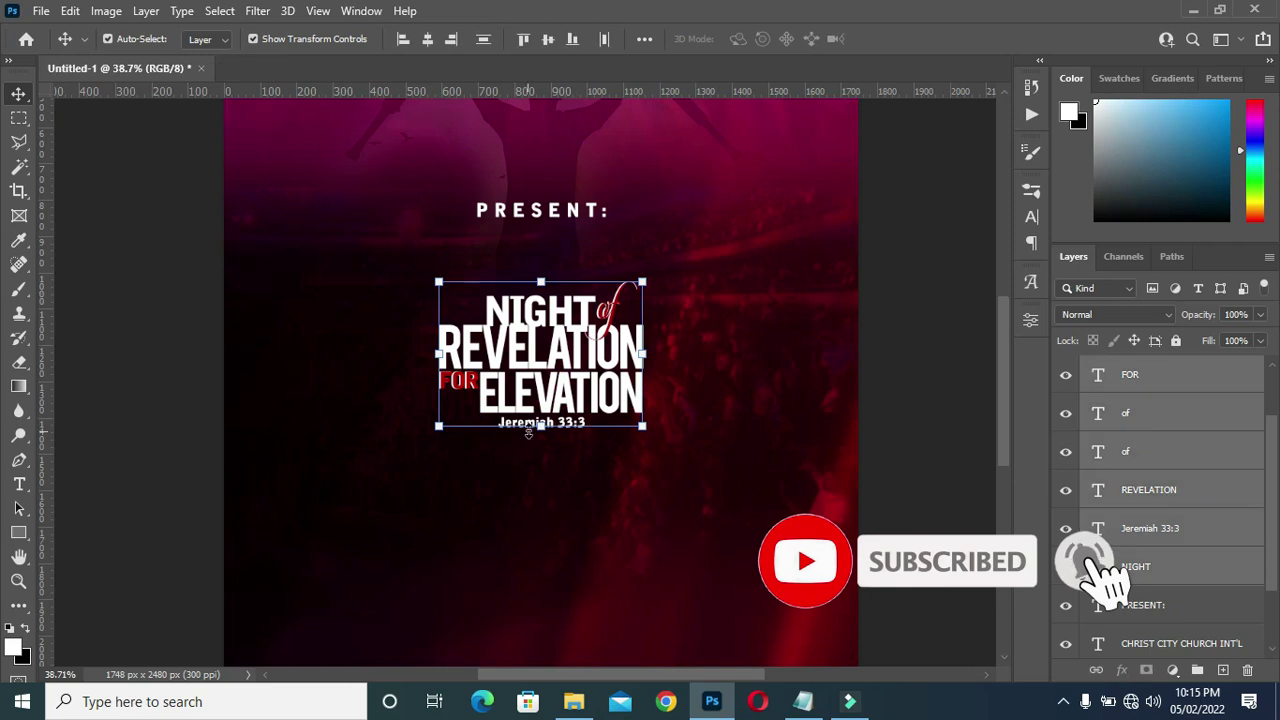
left_click(540, 427)
left_click_drag(540, 432, 540, 566)
left_click_drag(541, 283, 541, 246)
scroll(662, 248, "down", 2)
scroll(662, 248, "down", 1)
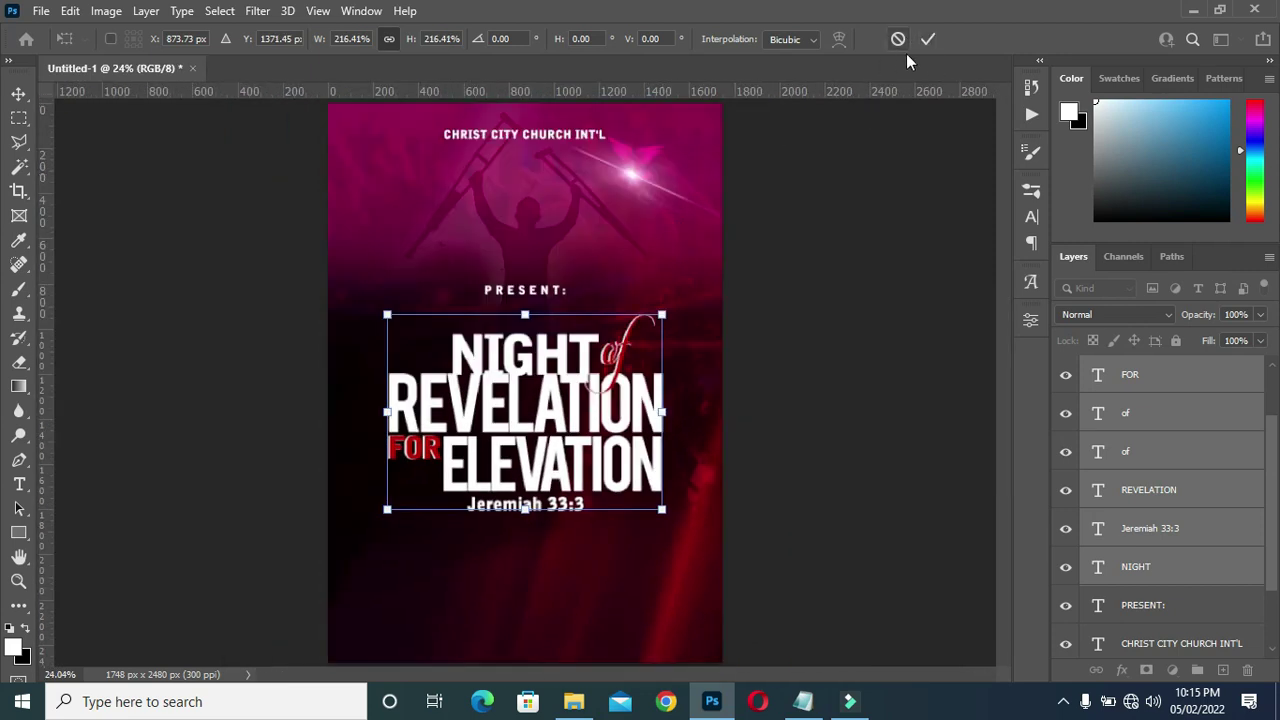
left_click(927, 40)
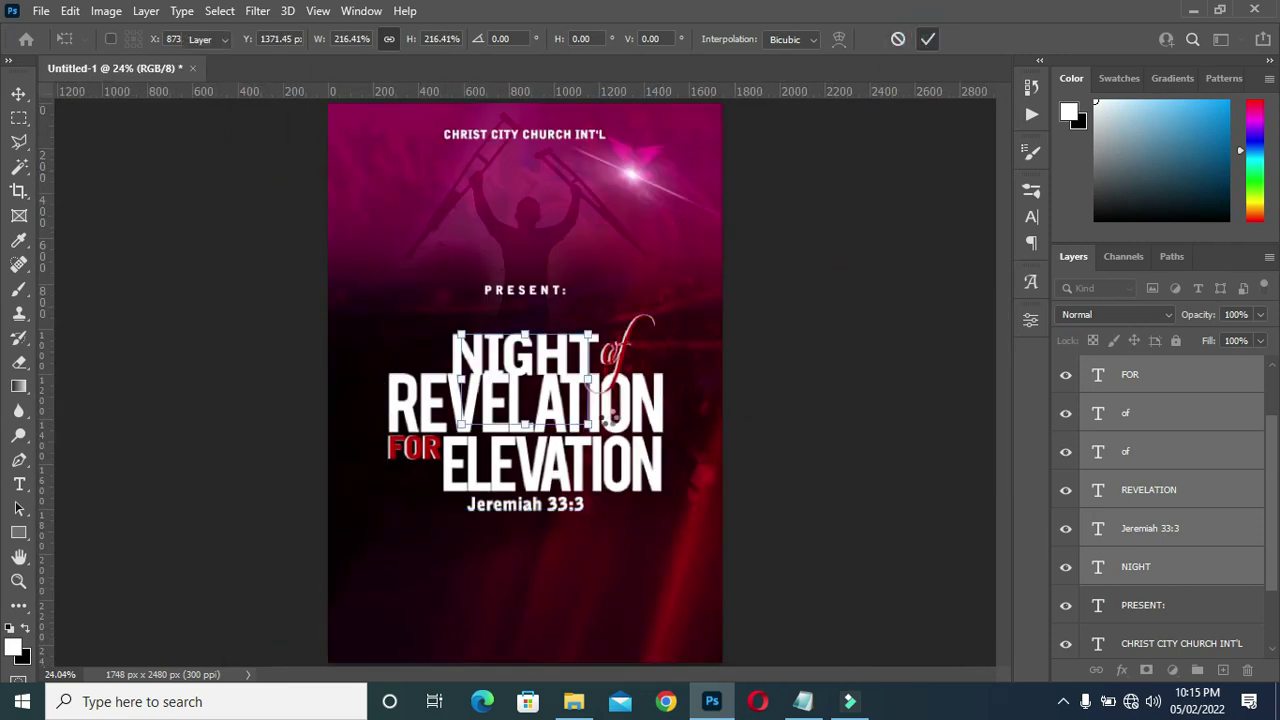
- Select all title layers from ELEVATION to NIGHT and nudge them upward with Shift+Up
scroll(831, 360, "down", 1)
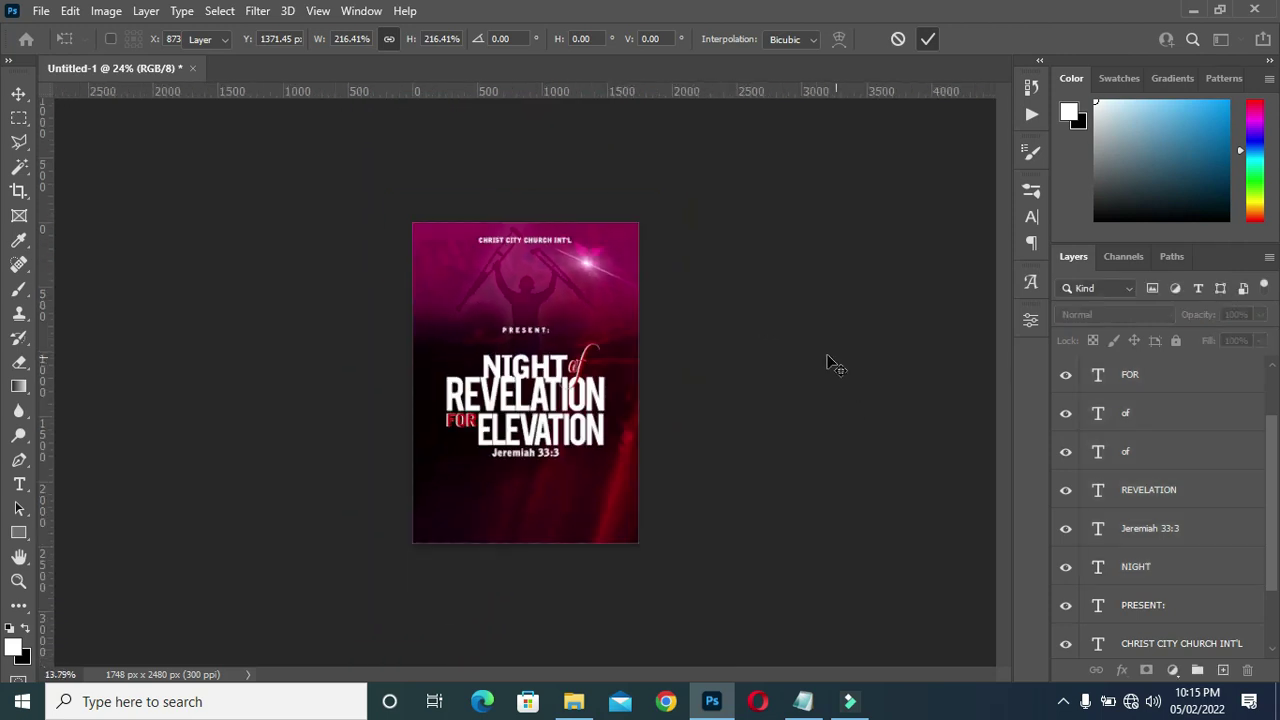
scroll(585, 492, "up", 2)
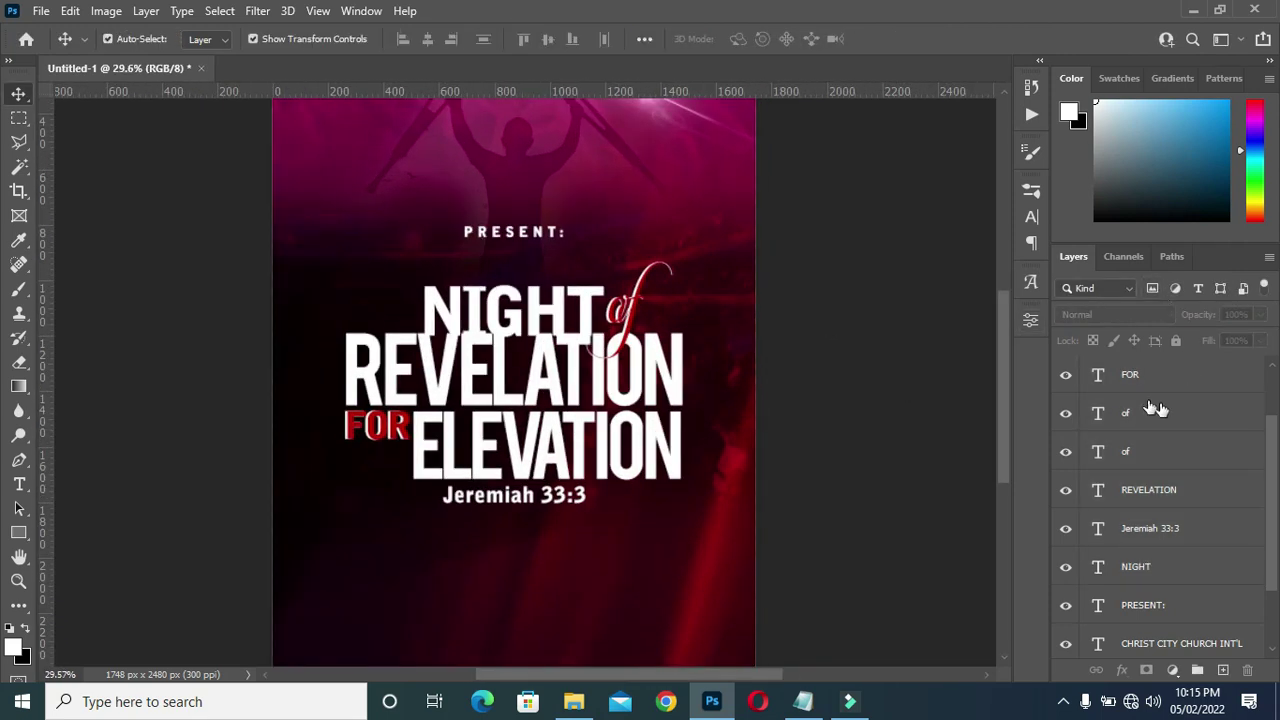
left_click(1135, 374)
scroll(1140, 374, "up", 1)
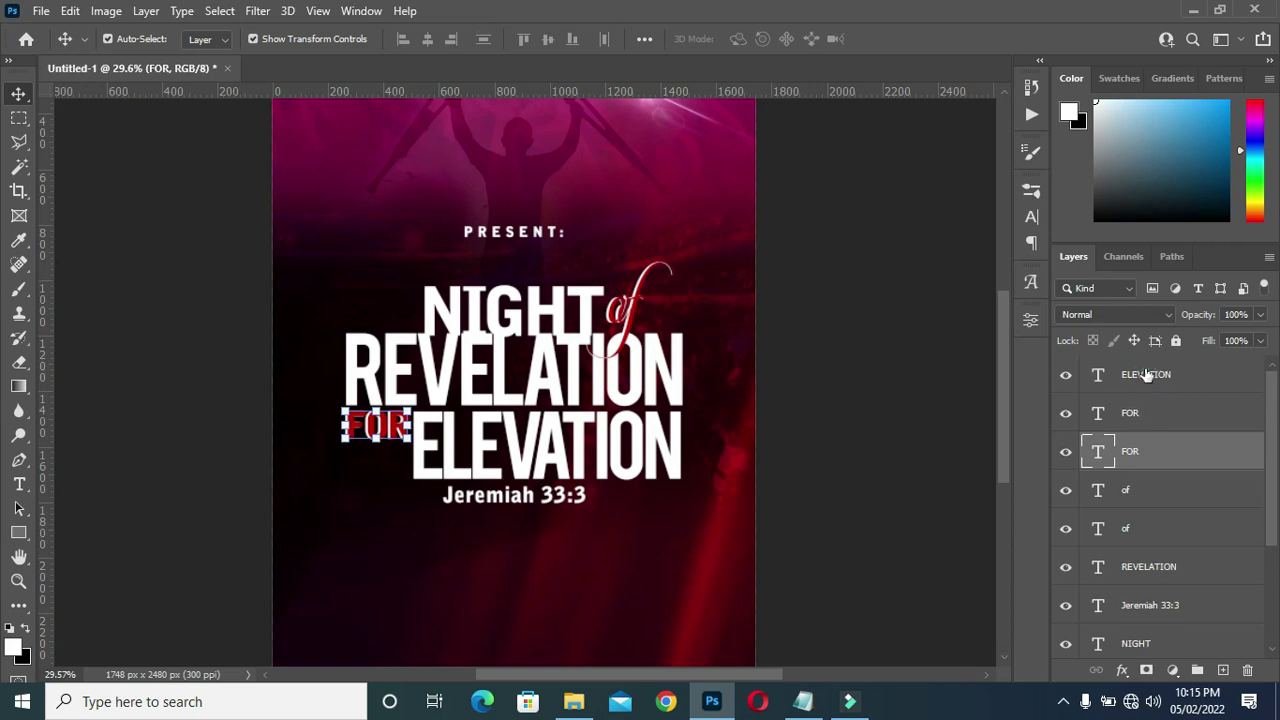
left_click(1147, 374)
scroll(1147, 580, "down", 1)
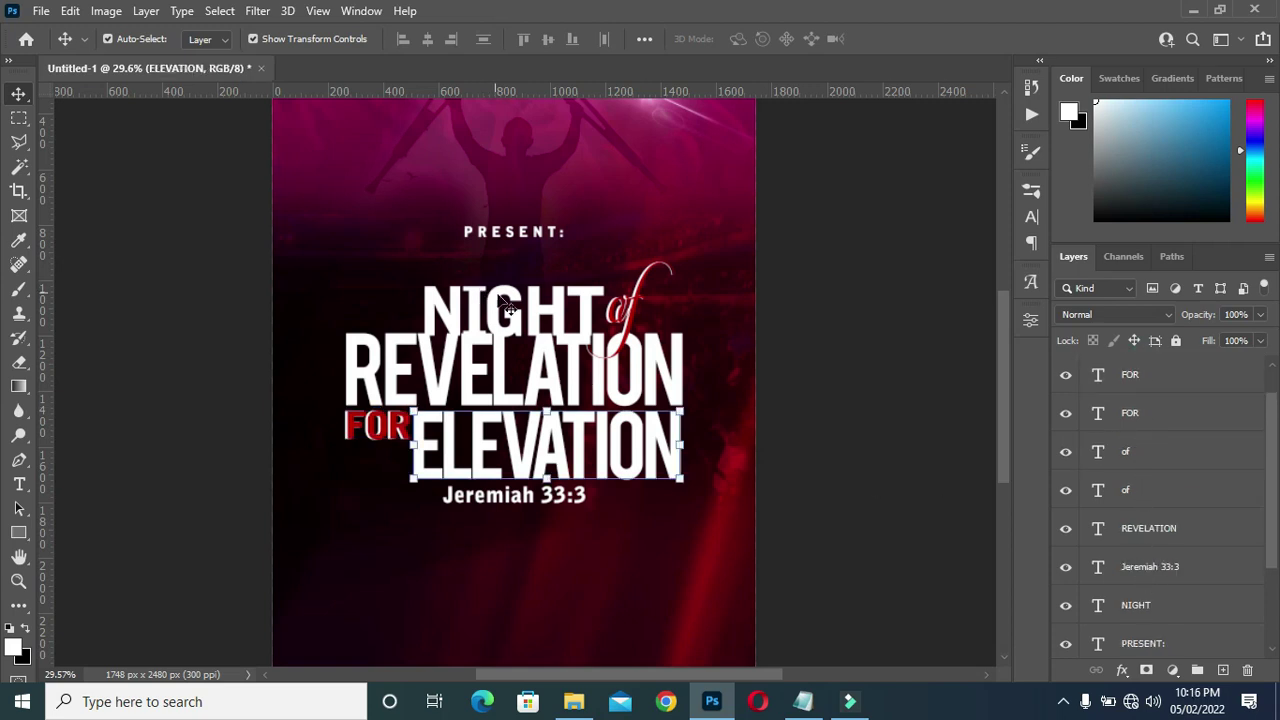
scroll(868, 330, "down", 1)
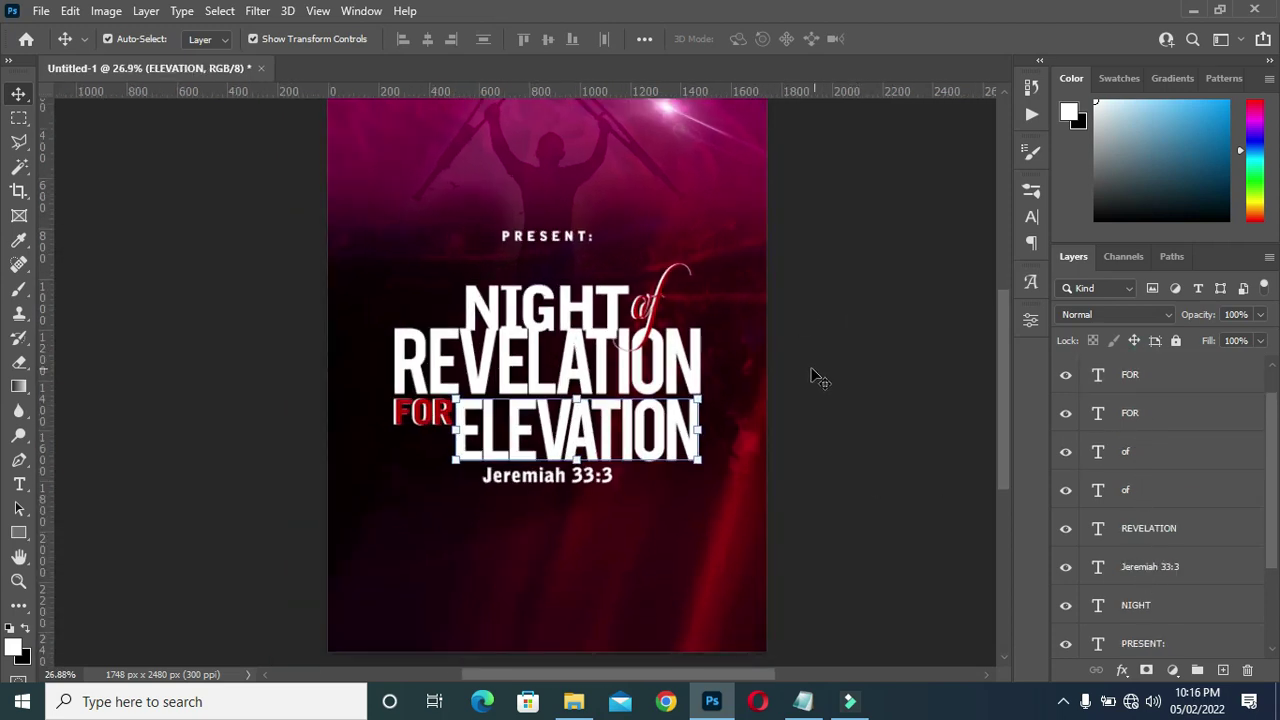
scroll(1153, 386, "up", 1)
scroll(1168, 486, "down", 3)
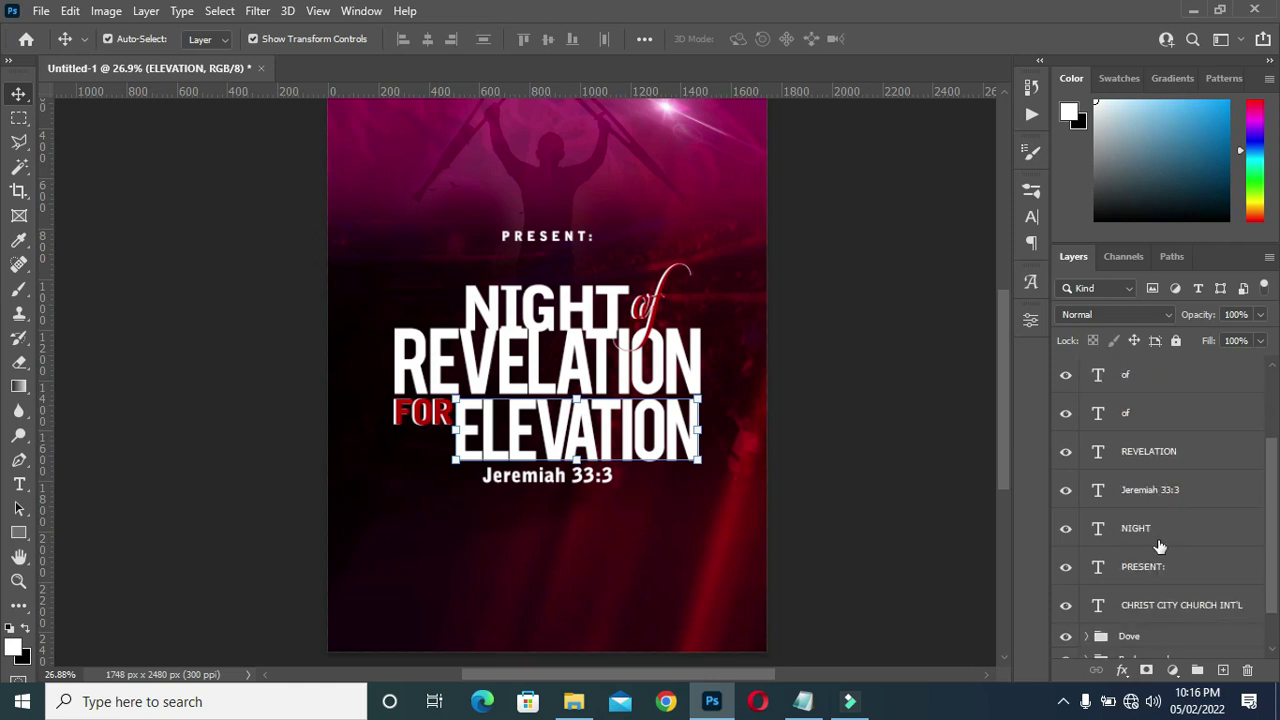
left_click(1150, 530, "shift")
key("shift+Up")
key("shift+Up")
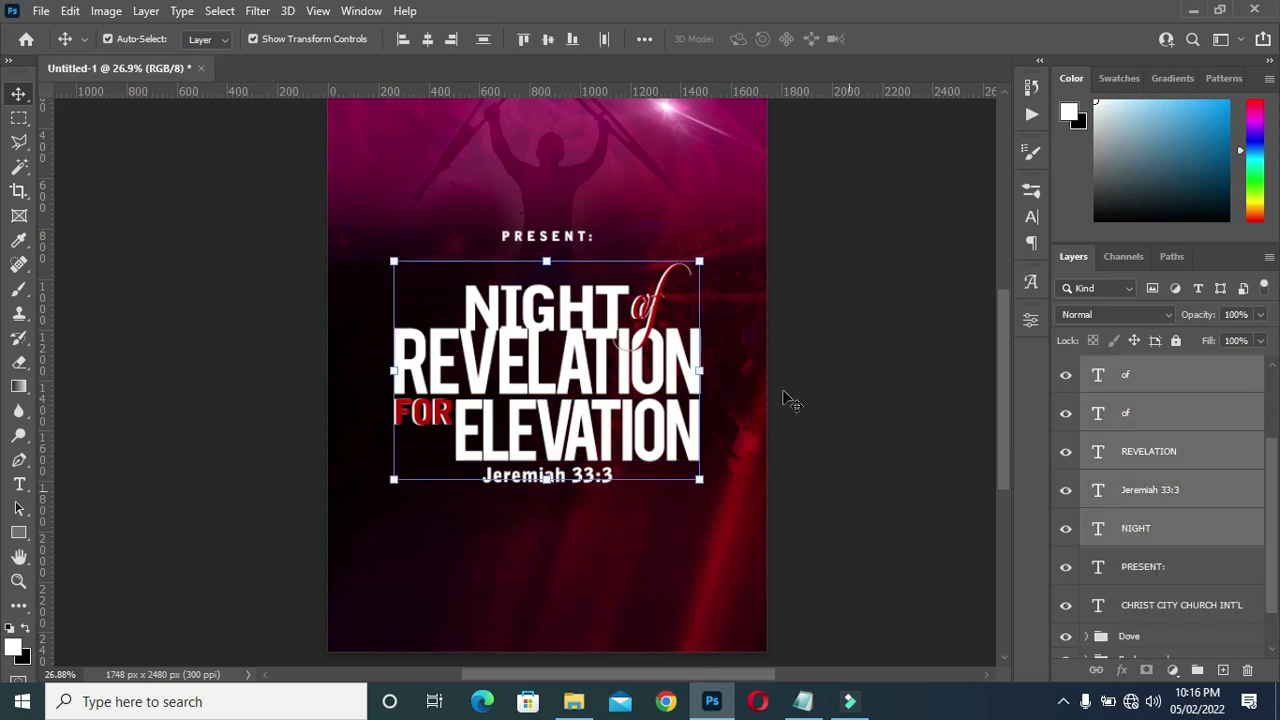
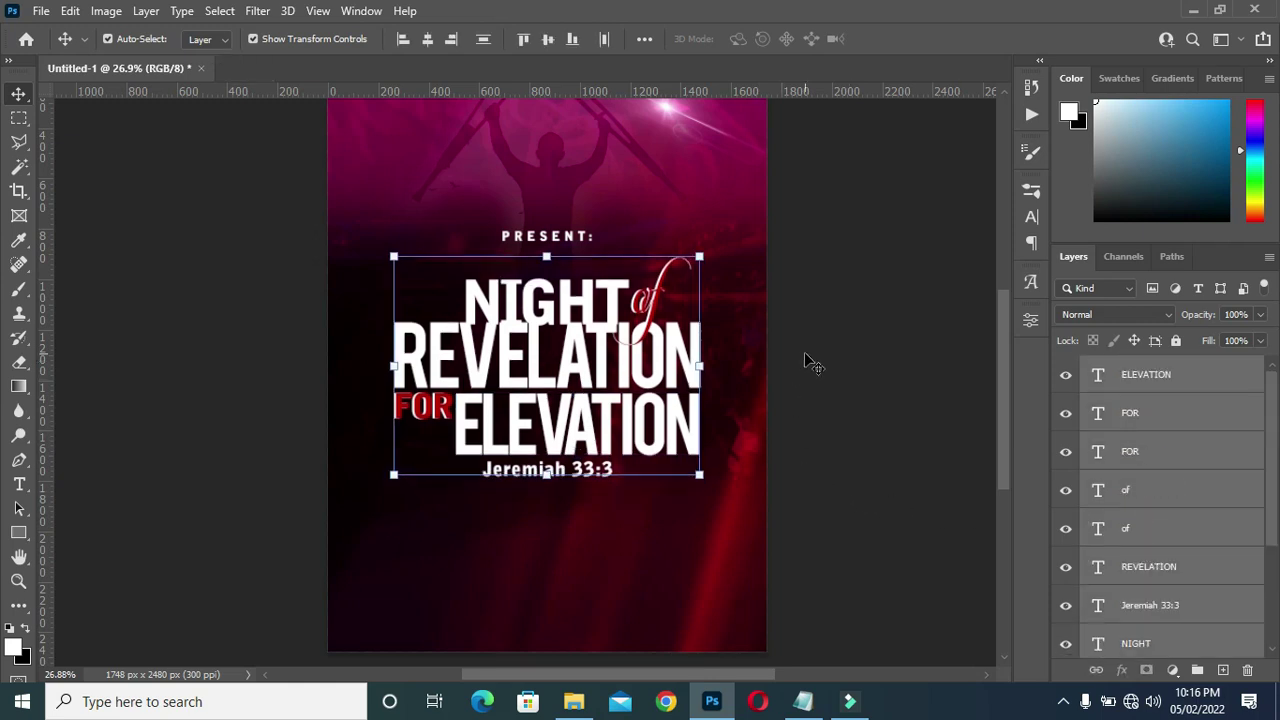
- Scale both script 'of' layers down to about 84%
left_click(806, 360)
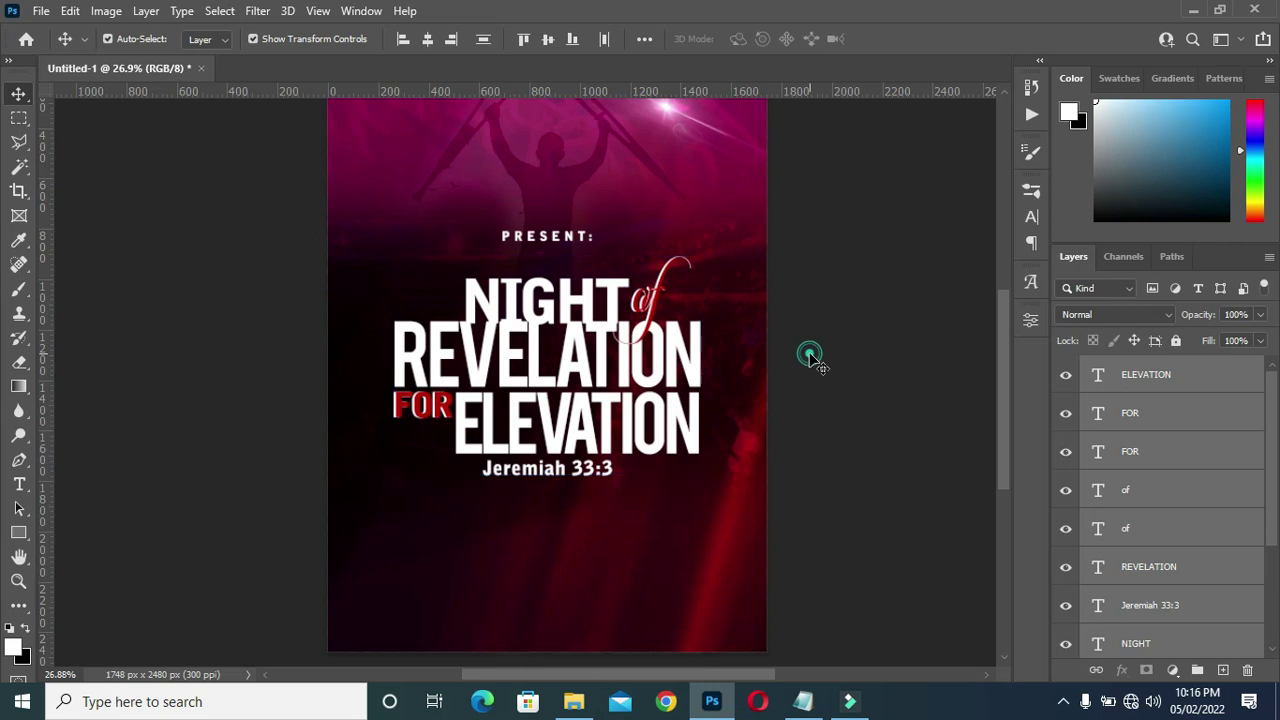
left_click(1152, 488)
left_click(693, 301, "shift")
left_click_drag(693, 301, 678, 304)
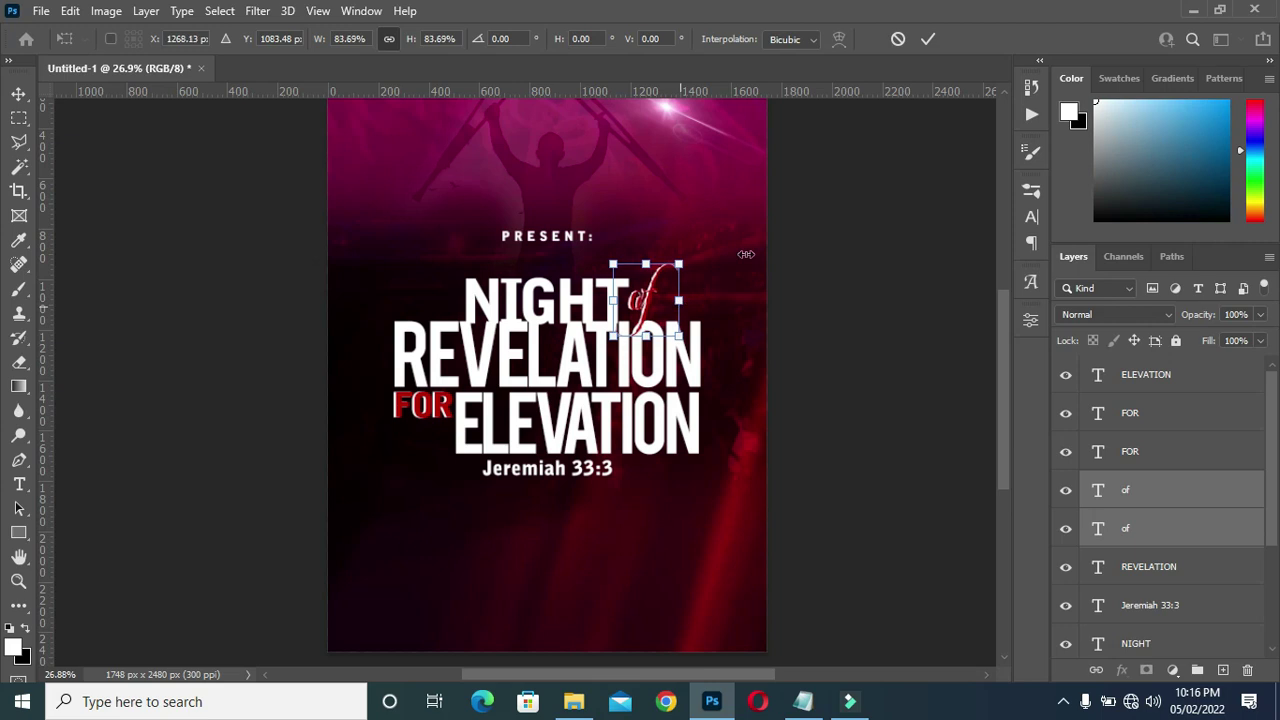
left_click(808, 320)
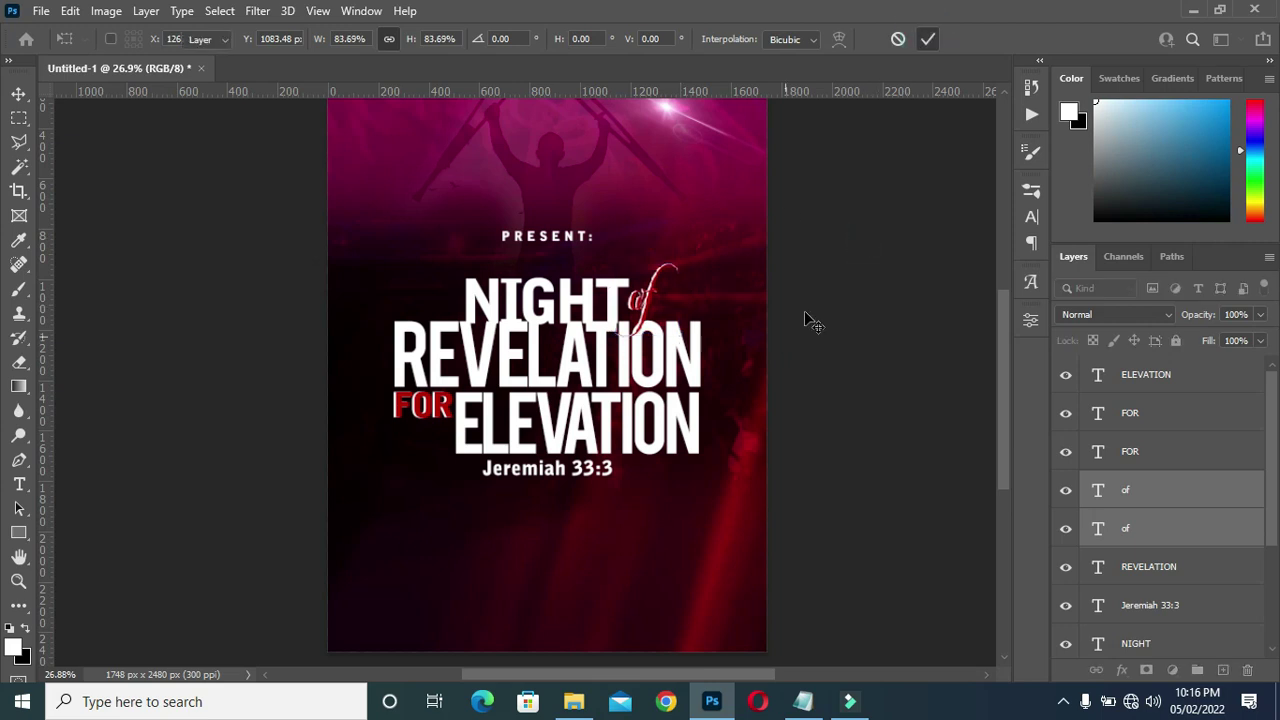
key("ctrl+0")
scroll(607, 432, "up", 2)
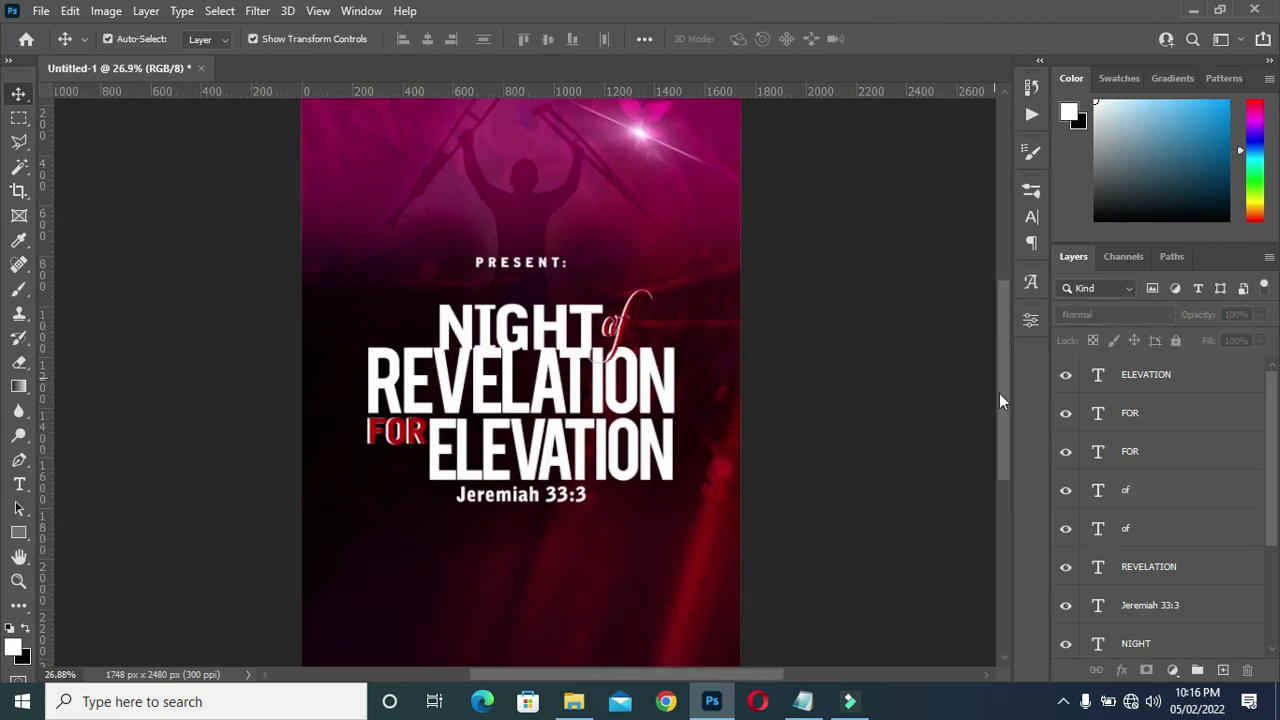
scroll(510, 420, "down", 3)
- Shrink the Jeremiah 33:3 line to about 71% with Free Transform
left_click(510, 420)
key("ctrl+t")
left_click_drag(457, 408, 486, 408)
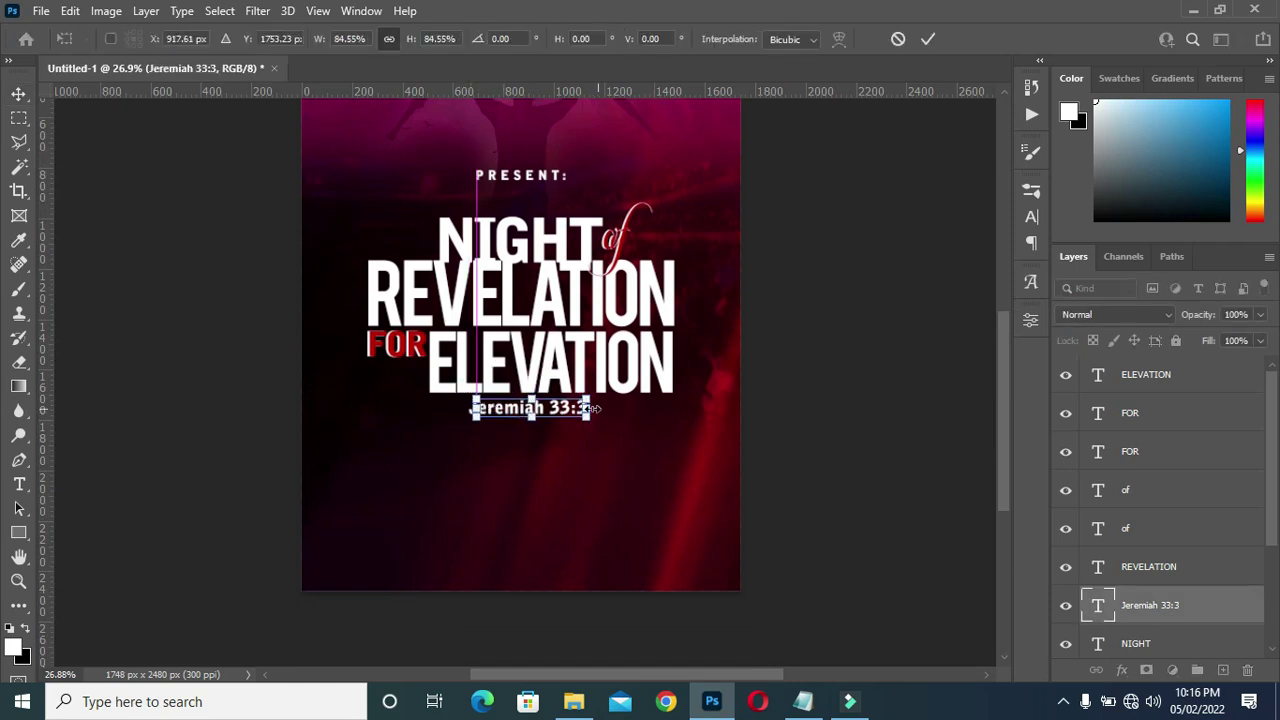
left_click_drag(586, 407, 556, 408)
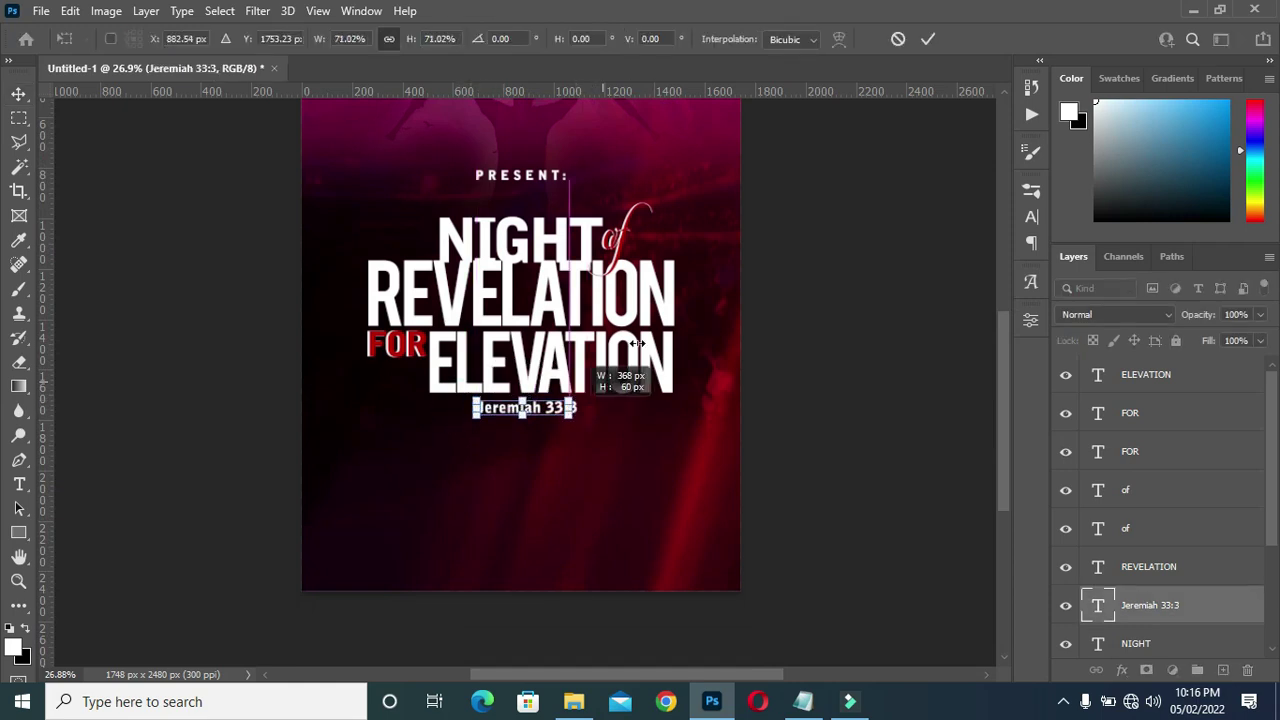
left_click(928, 38)
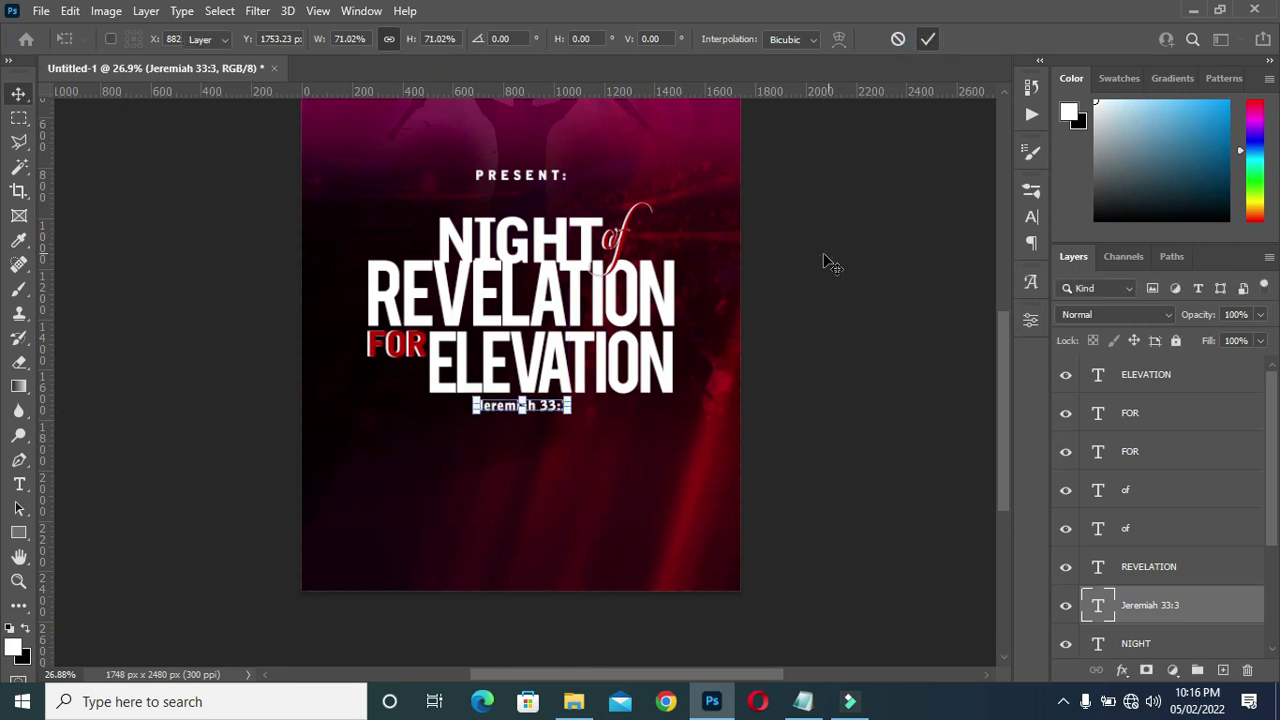
- Bring up the Night of Revelation image folder in File Explorer
key("ctrl+a")
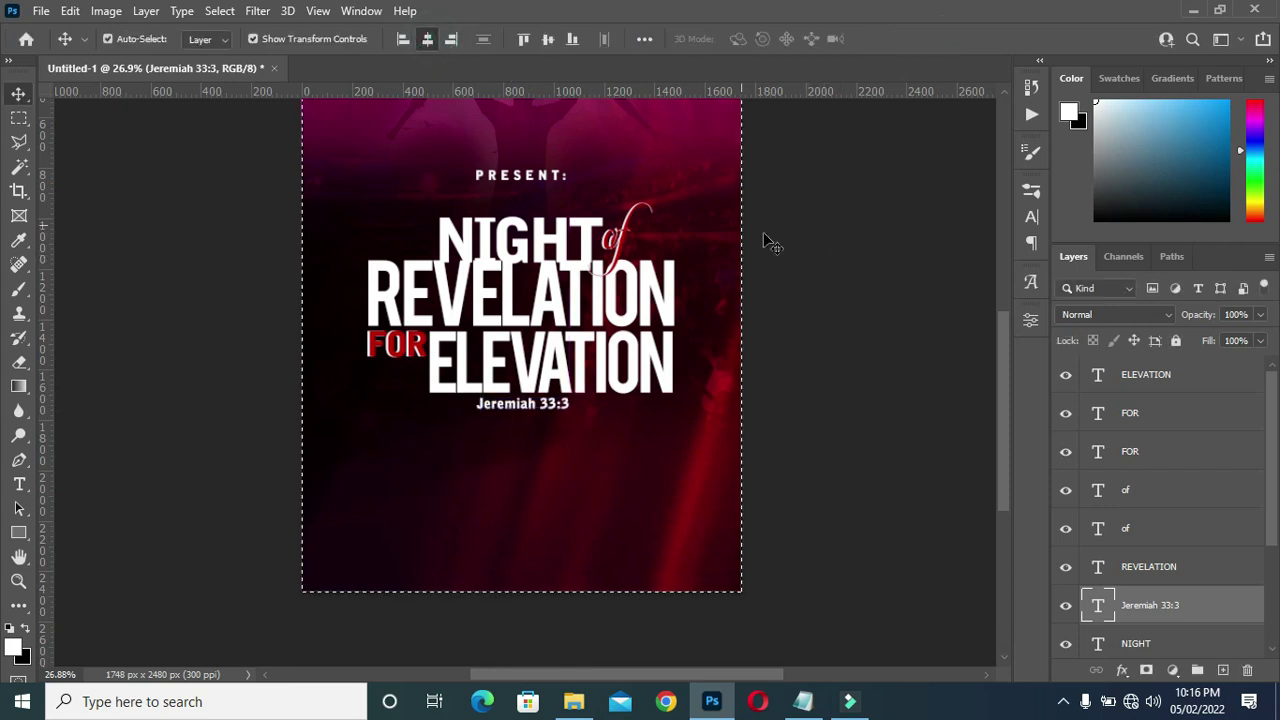
left_click_drag(1003, 347, 1000, 302)
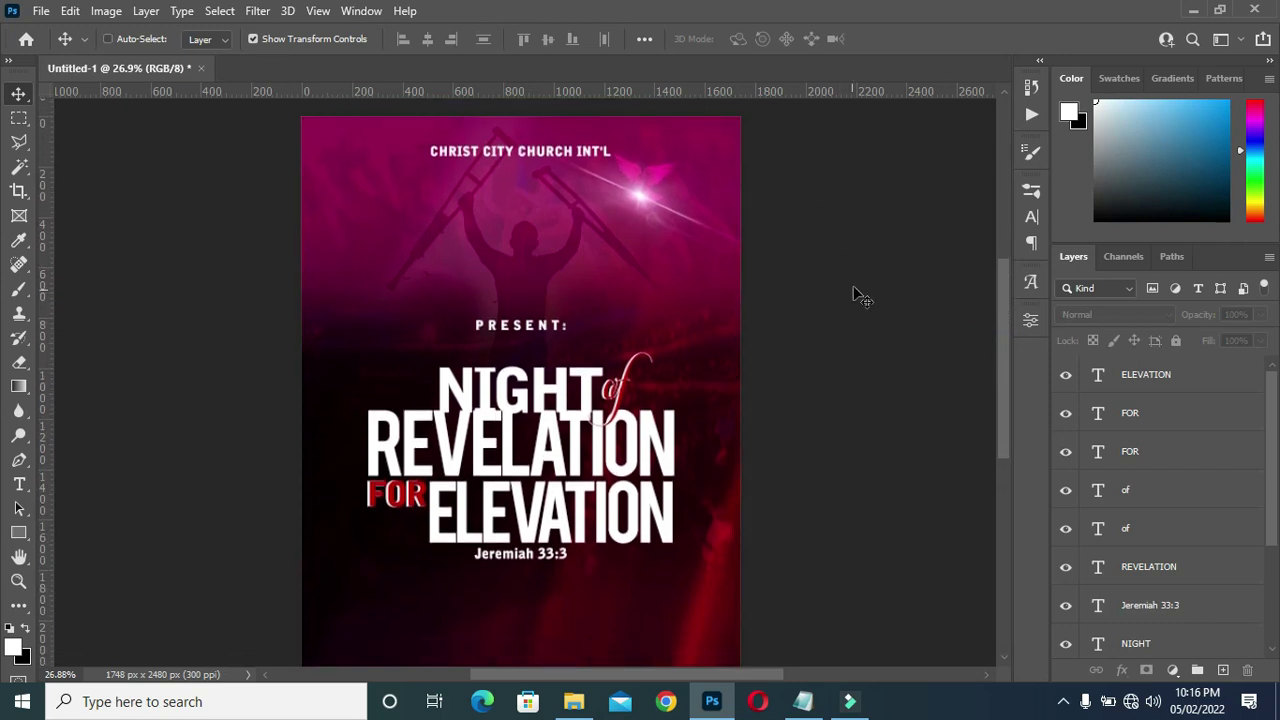
scroll(700, 350, "down", 2)
scroll(600, 470, "down", 2)
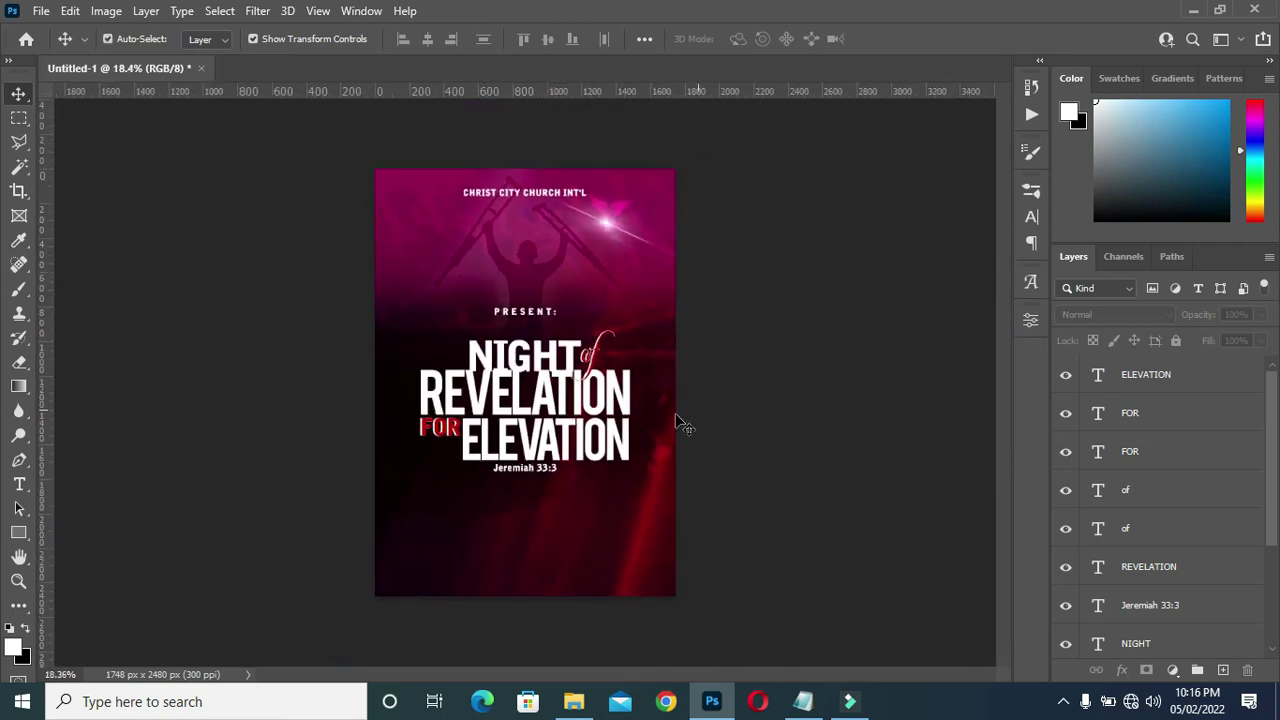
scroll(523, 514, "up", 4)
left_click_drag(1006, 395, 1003, 434)
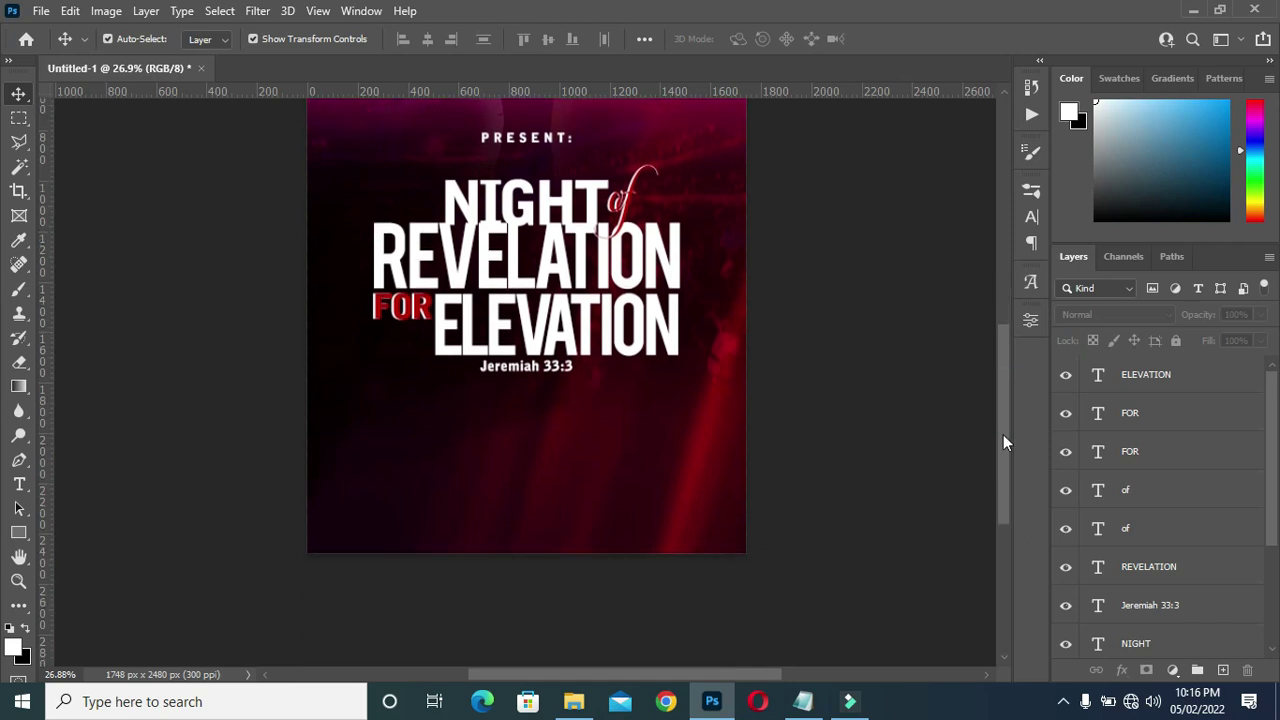
left_click(578, 706)
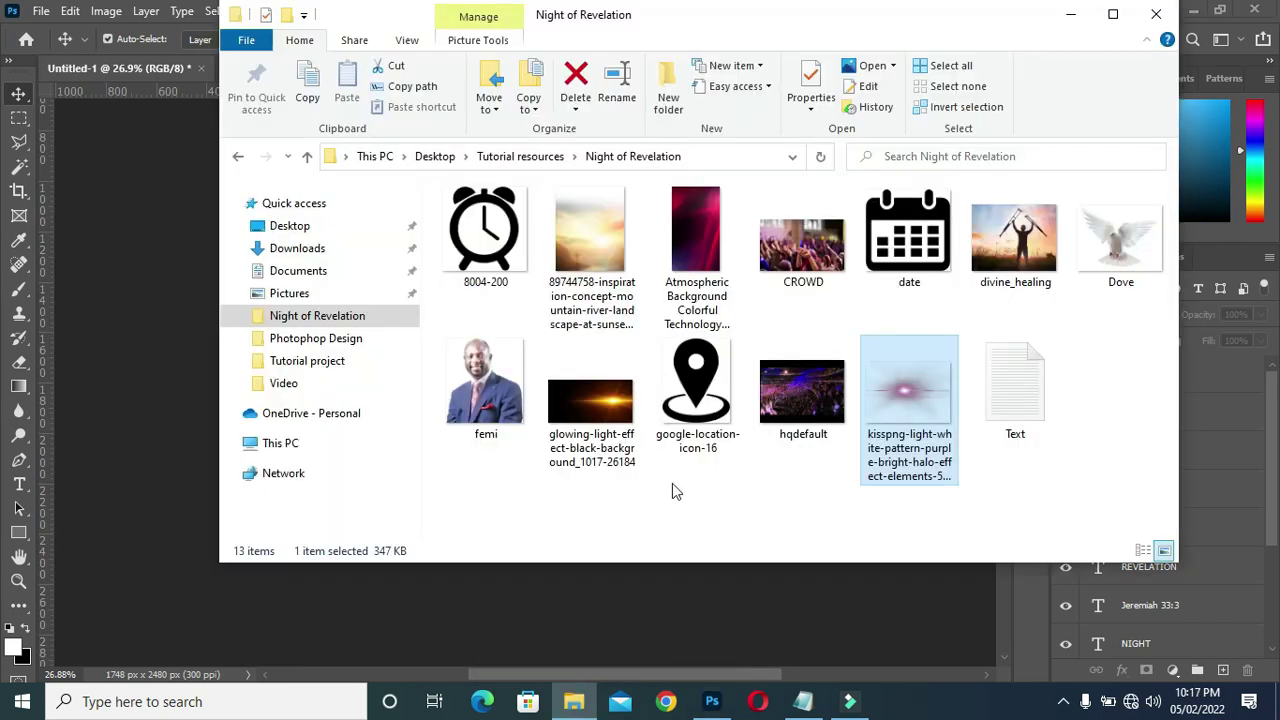
- Drag the glowing-light image onto the poster and position it over the title
left_click(495, 400)
left_click(600, 410)
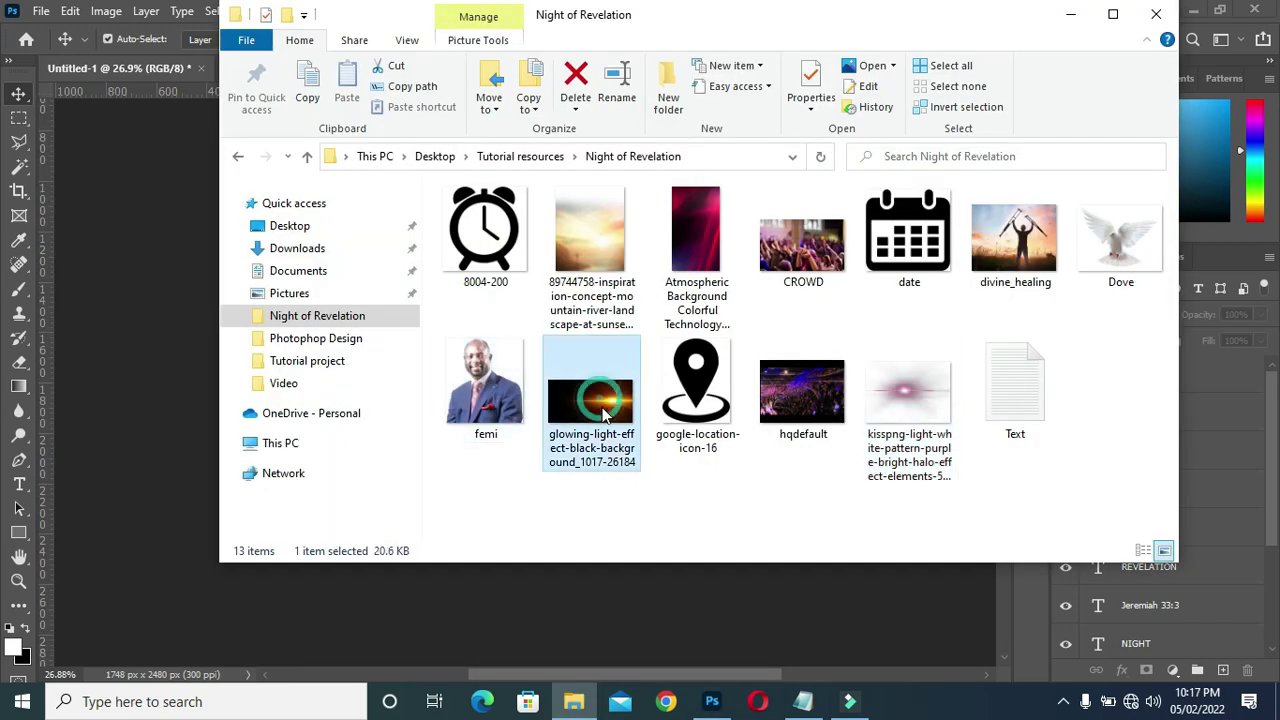
left_click_drag(598, 422, 526, 370)
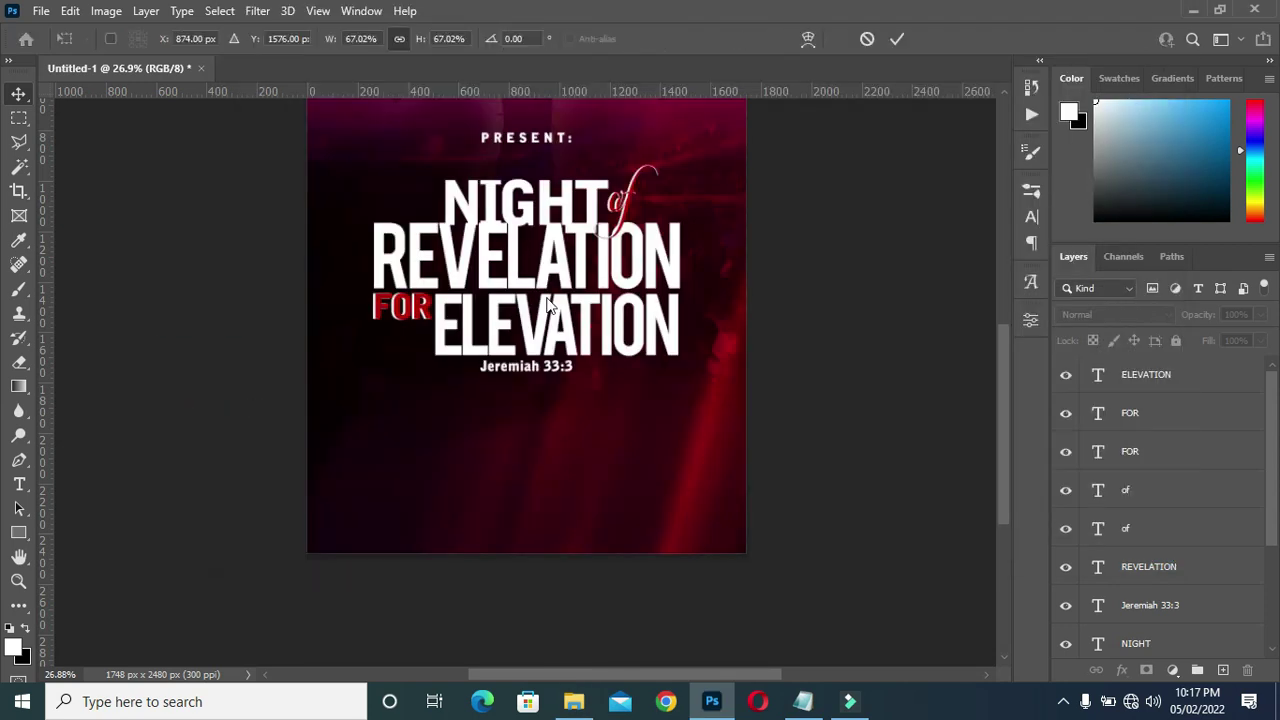
left_click_drag(663, 331, 597, 292)
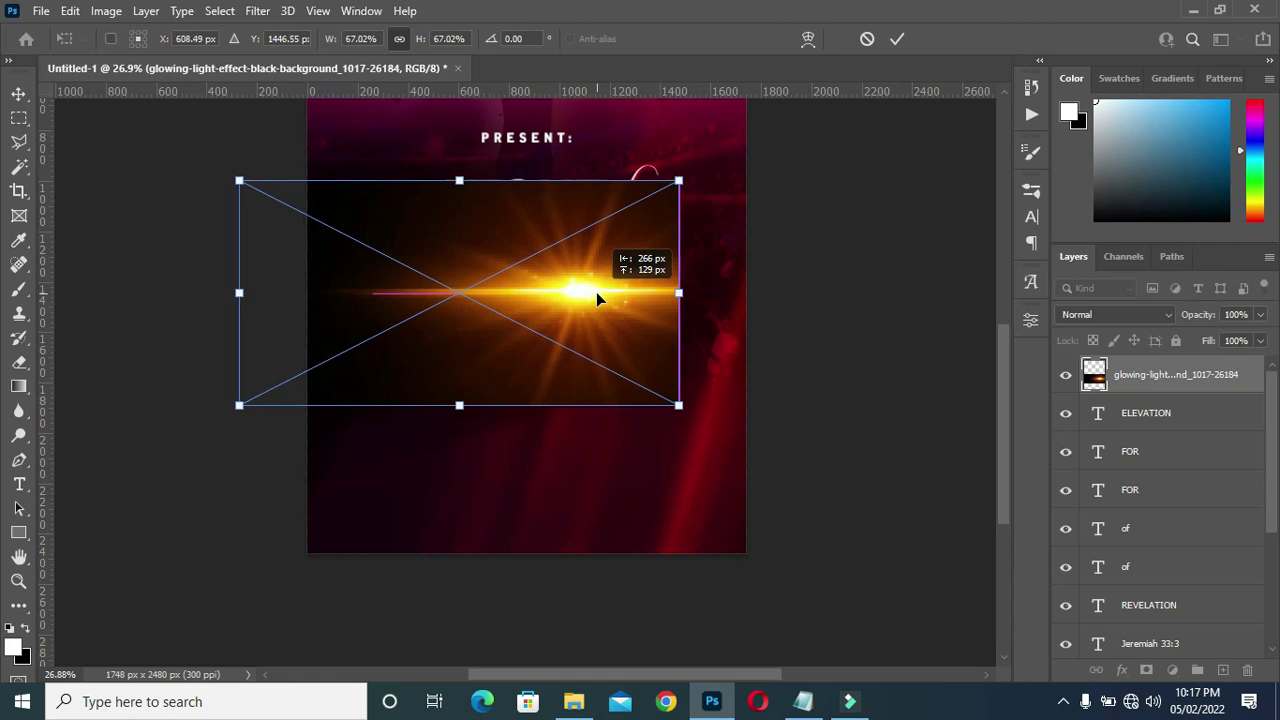
- Move the glow layer just above REVELATION and blend it as Screen
left_click_drag(1186, 383, 1160, 556)
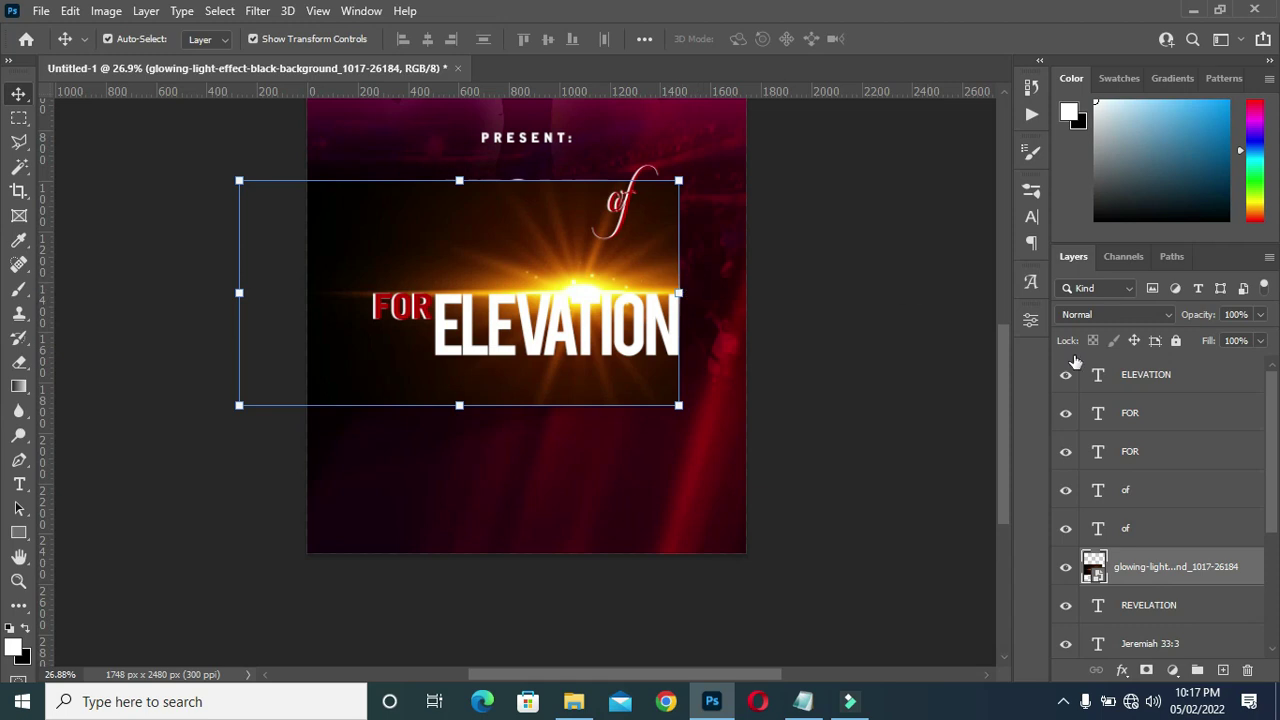
left_click(1114, 314)
left_click(1082, 372)
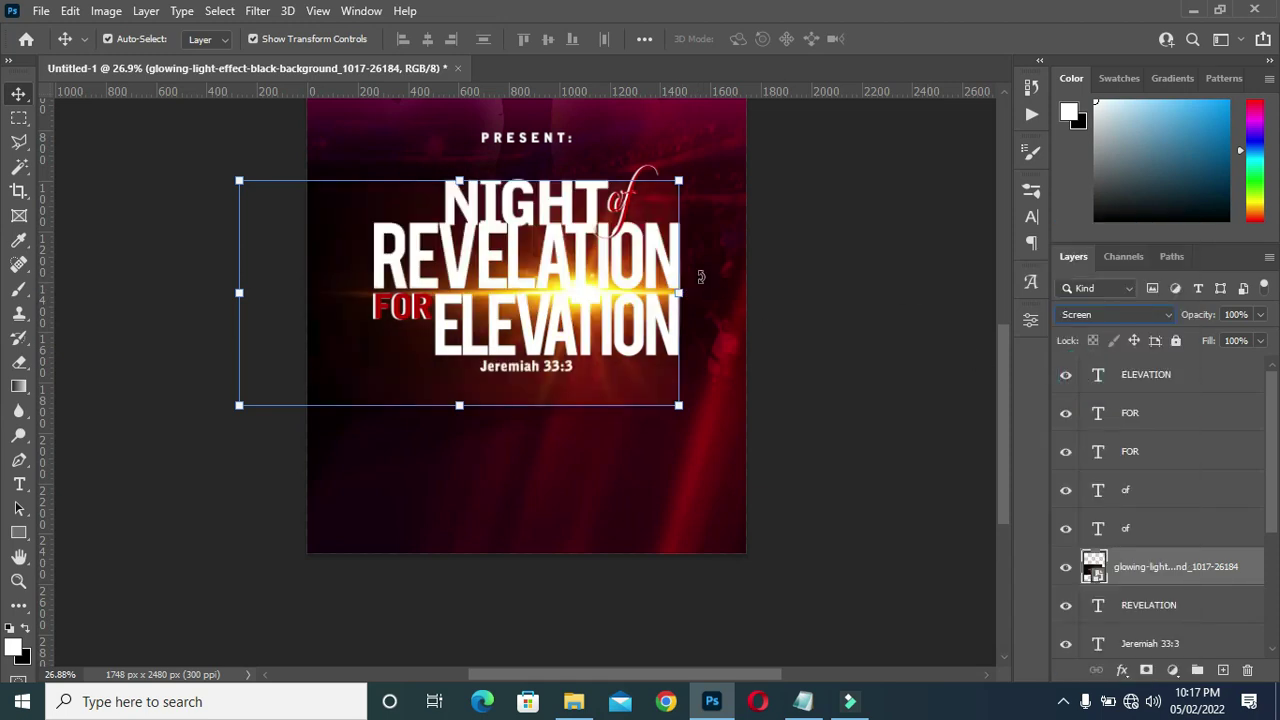
left_click(245, 11)
- Apply a 4.3-pixel Gaussian Blur to the glow layer
mouse_move(320, 252)
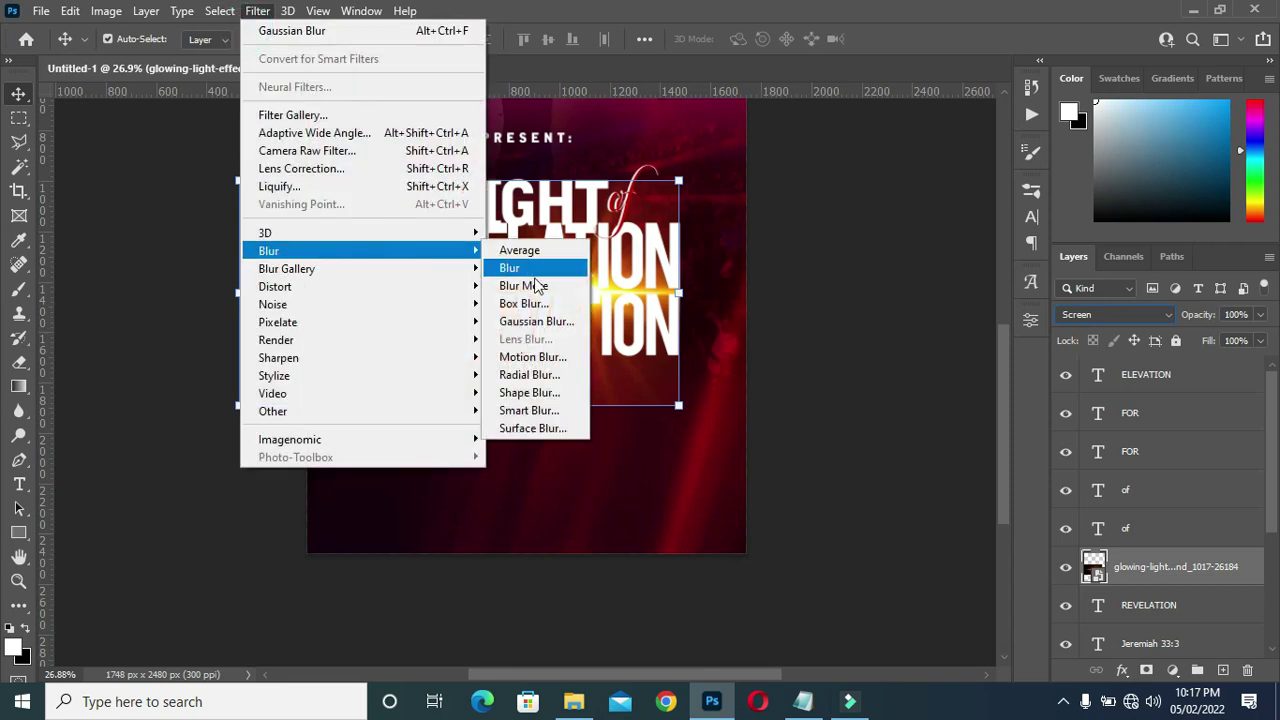
left_click(537, 321)
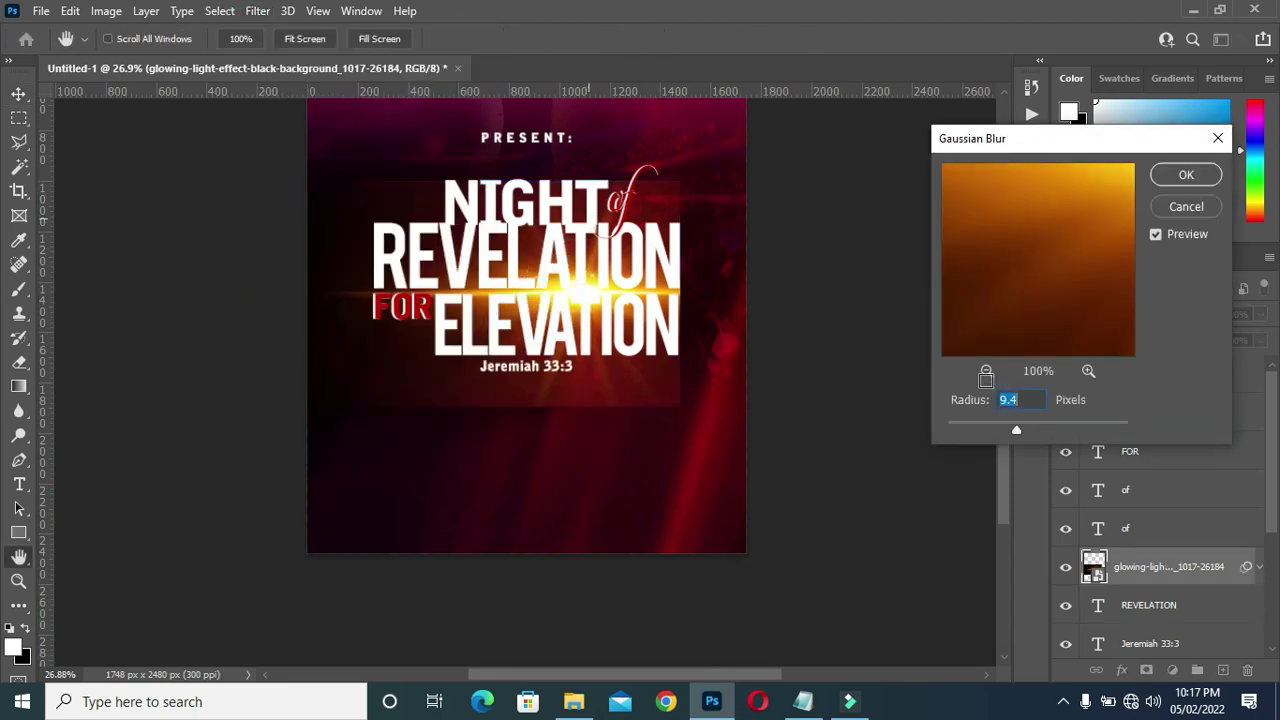
type("4.33")
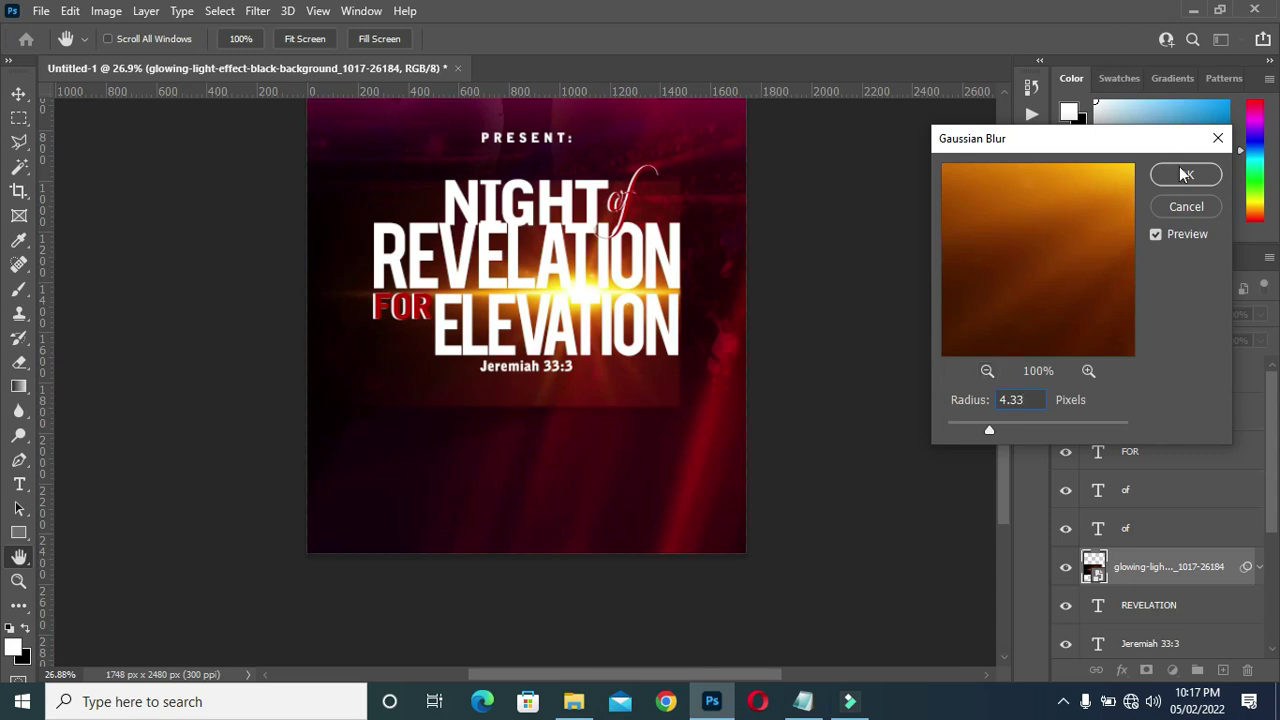
left_click(1184, 174)
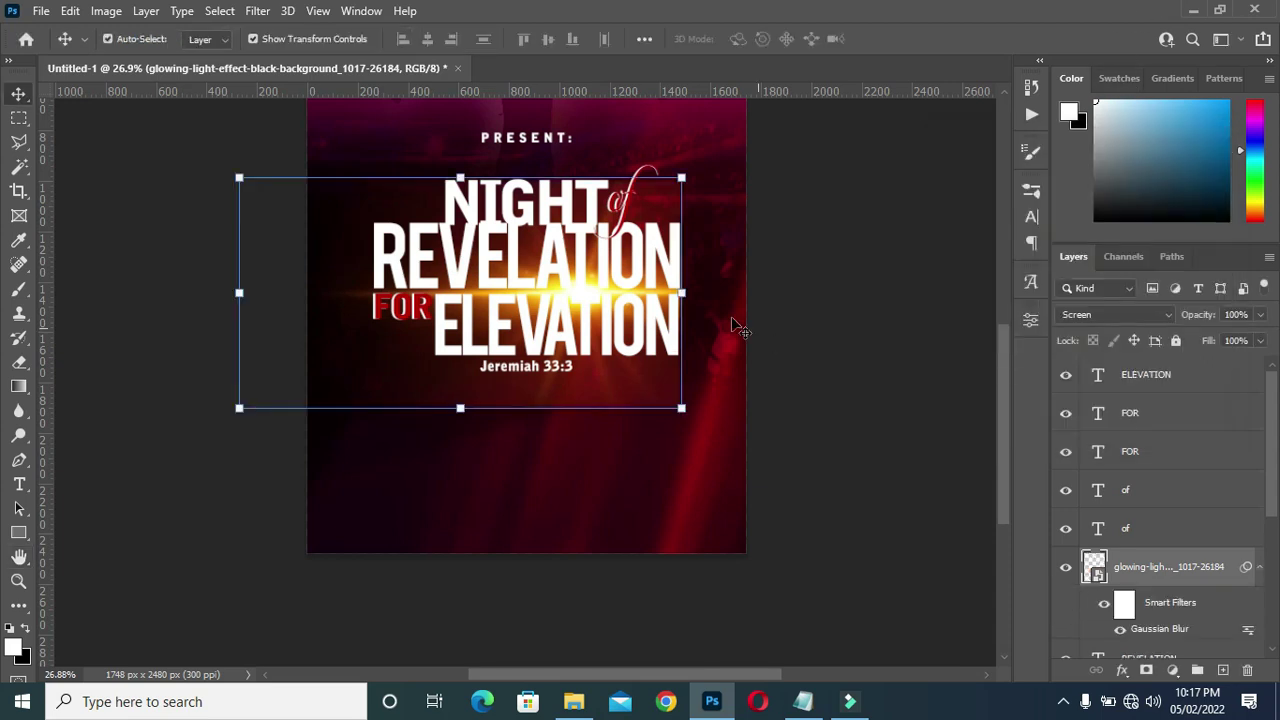
left_click(1260, 573)
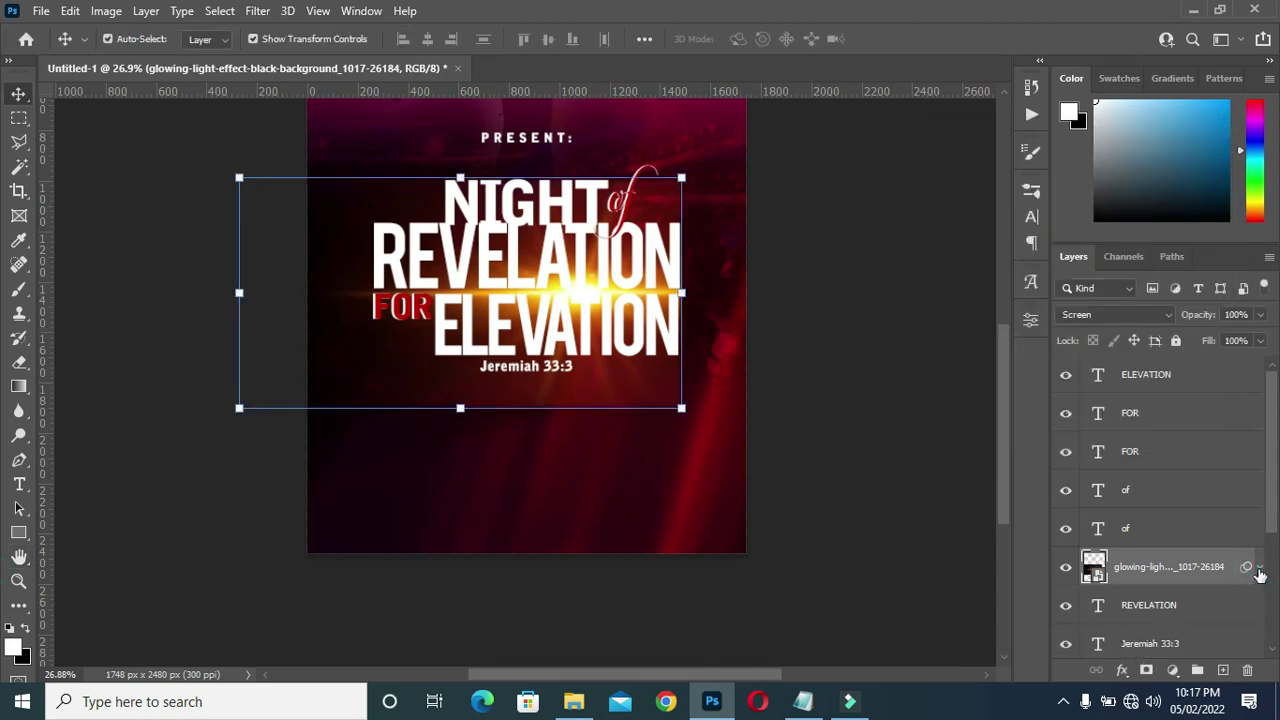
- Add a layer mask to the glow and paint out its lower edges in black
left_click(1146, 670)
left_click(17, 290)
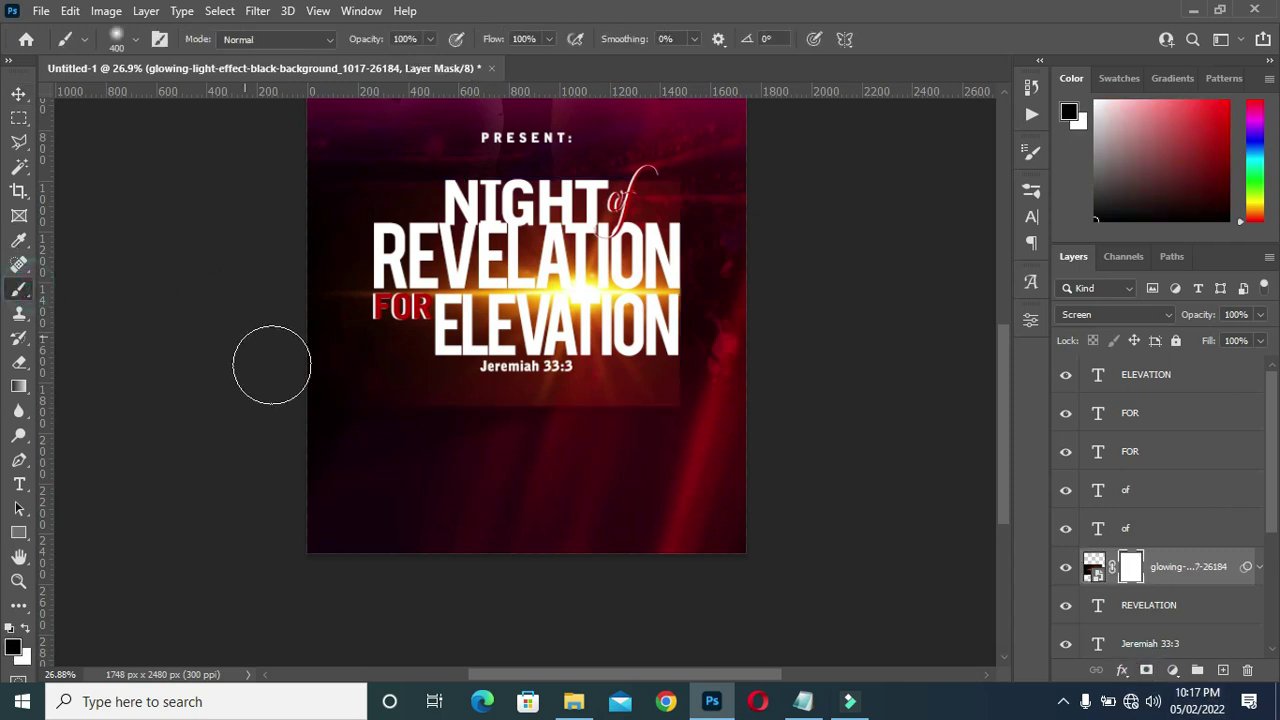
mouse_move(281, 405)
left_mouse_down()
mouse_move(677, 430)
mouse_move(726, 382)
mouse_move(735, 264)
mouse_move(738, 293)
mouse_move(722, 200)
mouse_move(680, 153)
mouse_move(309, 214)
left_mouse_up()
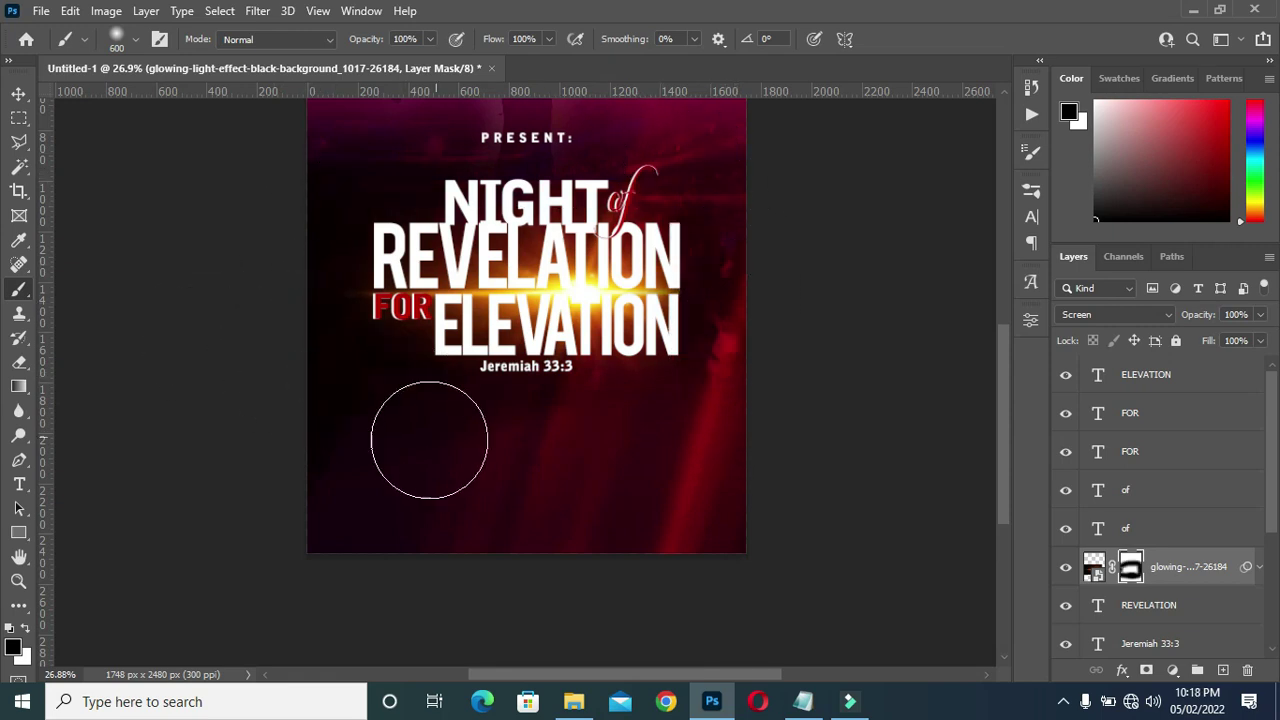
key("v")
left_click(89, 203)
key("x")
scroll(570, 515, "down", 1)
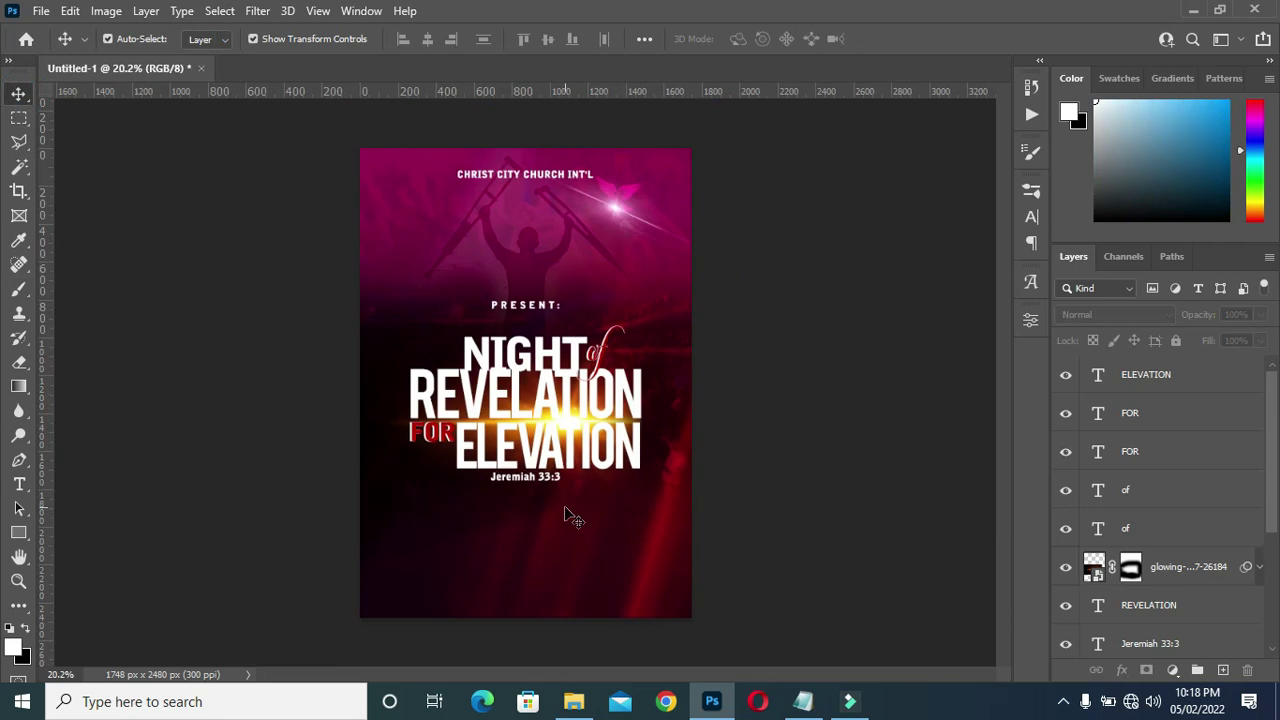
- Move the selected title text block, ELEVATION through PRESENT:, higher on the poster
scroll(577, 497, "up", 2)
scroll(883, 463, "down", 1)
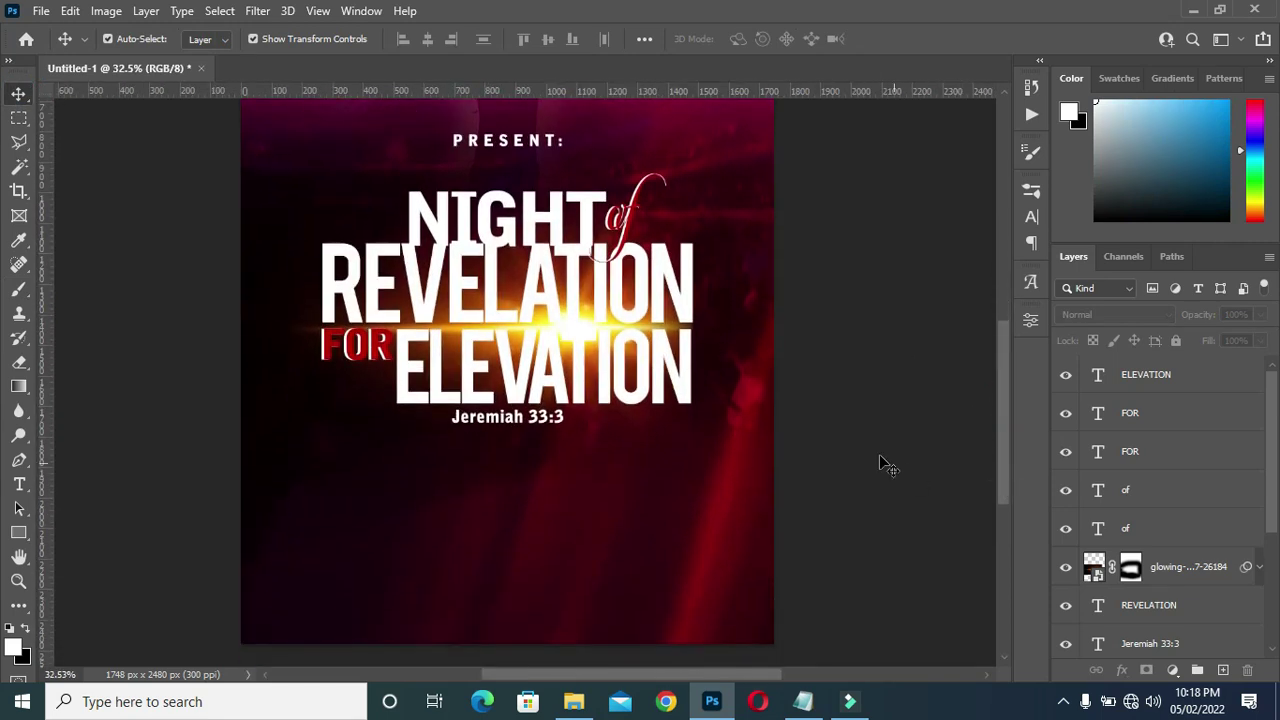
scroll(728, 392, "down", 1)
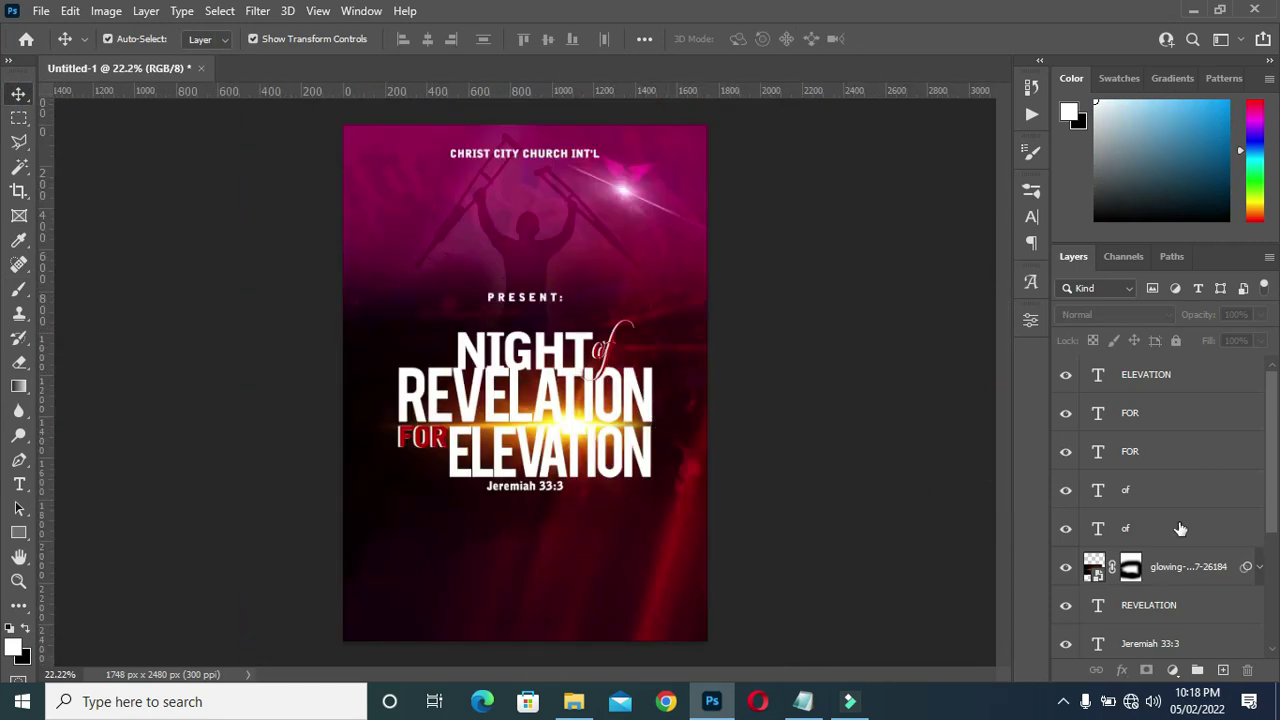
left_click(1147, 377)
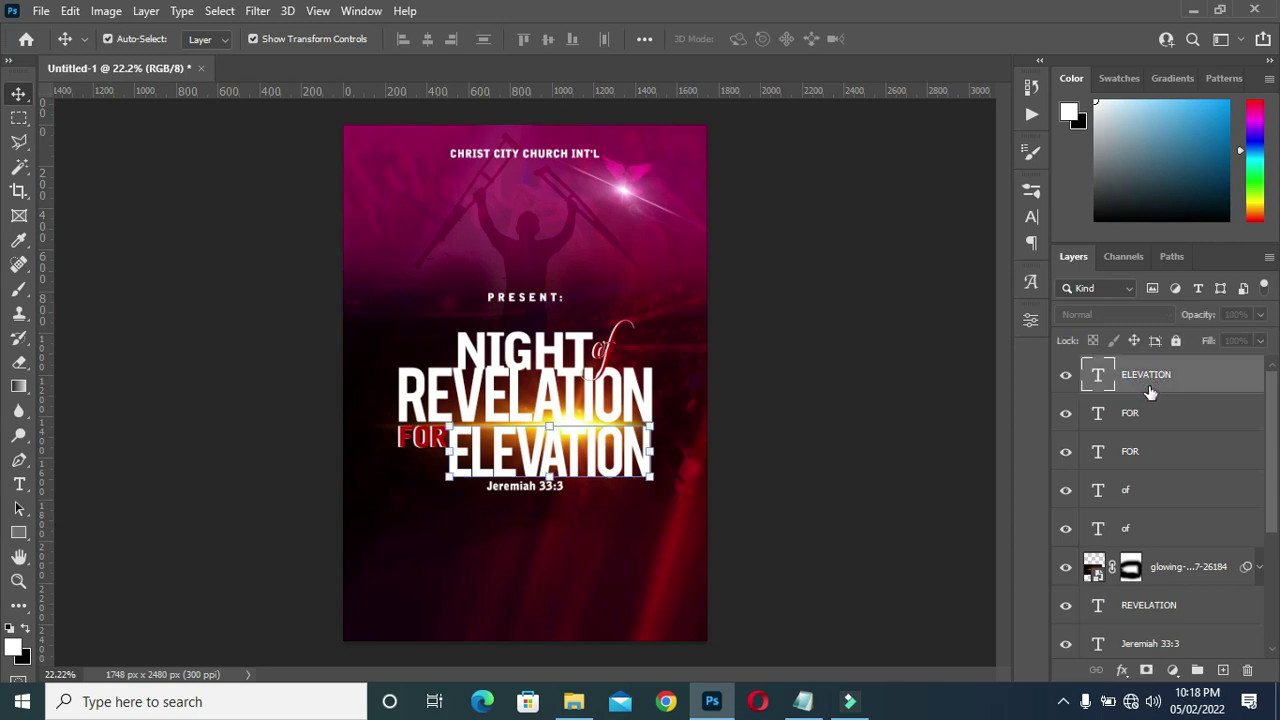
scroll(1197, 526, "down", 3)
left_click(1155, 533, "shift")
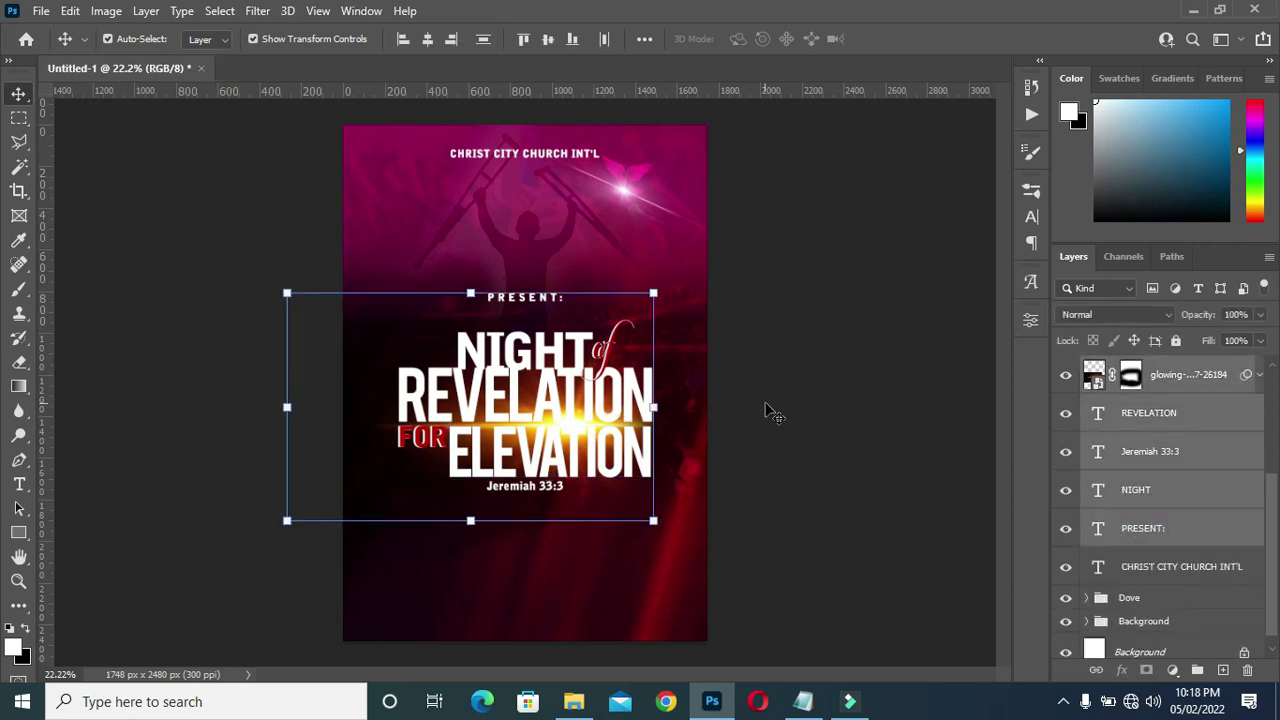
key("shift+Up")
key("shift+Up")
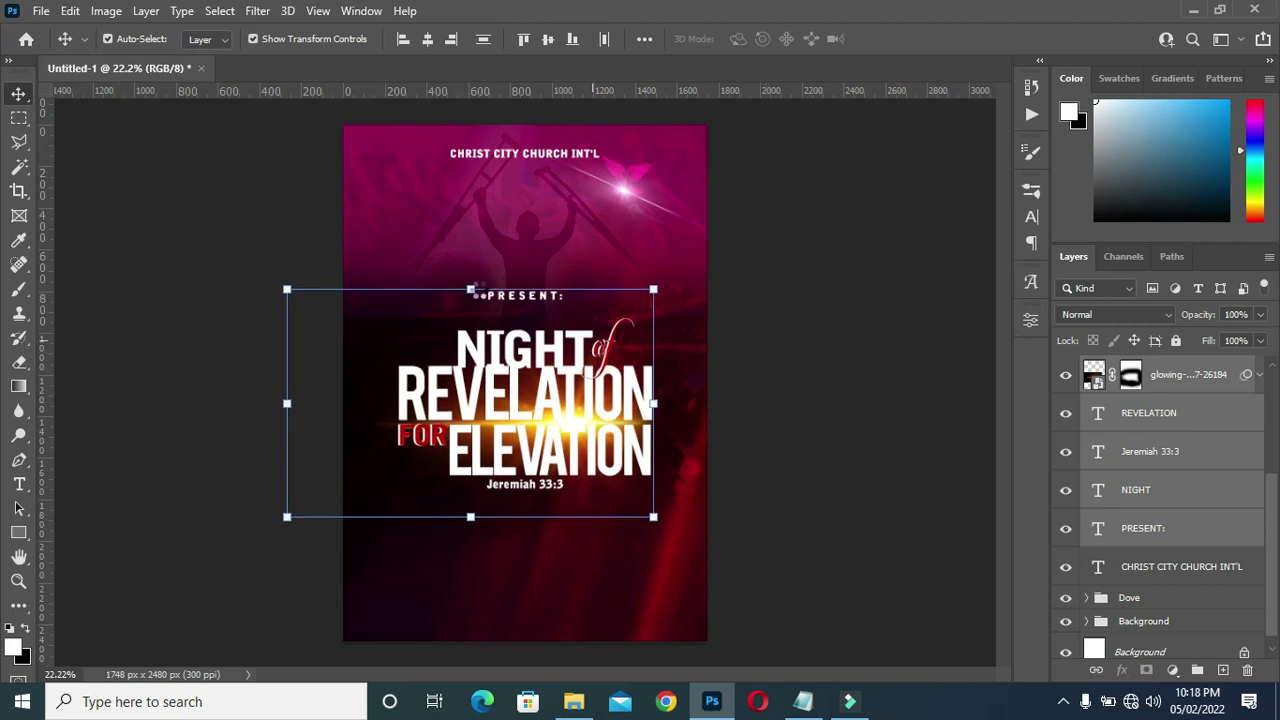
key("shift+Up")
key("ctrl+t")
left_click_drag(522, 357, 524, 343)
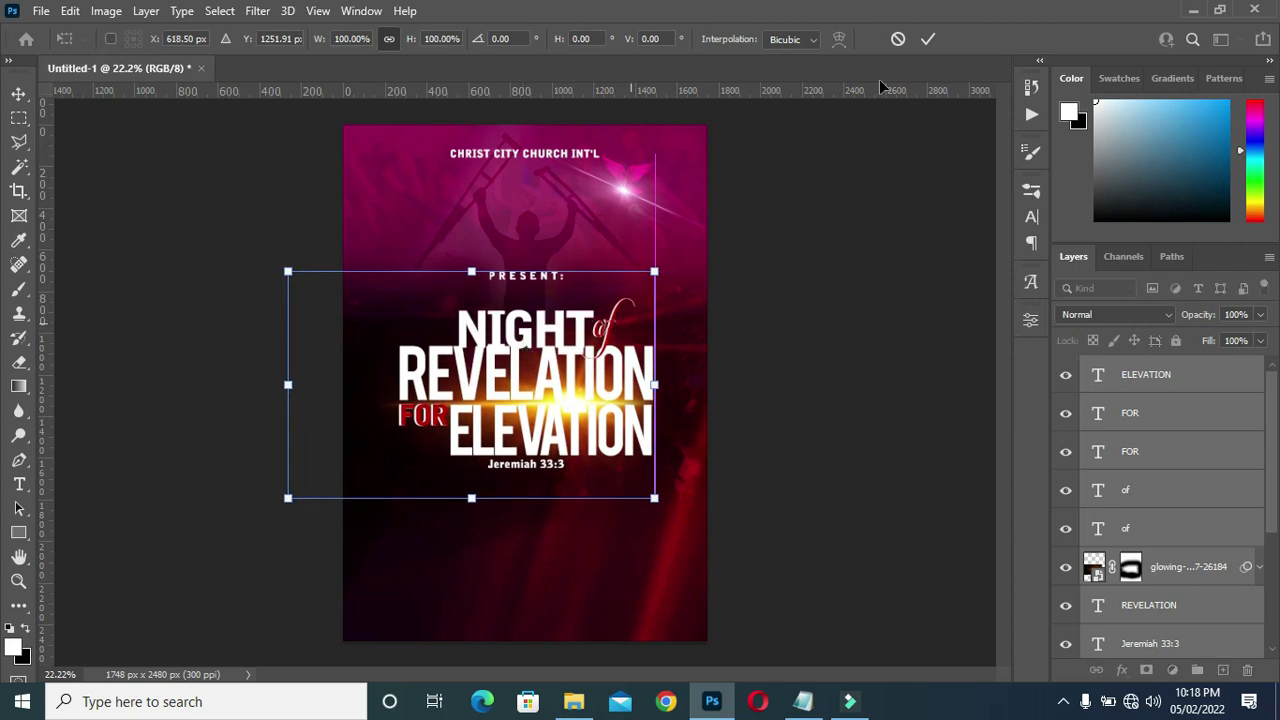
left_click(928, 39)
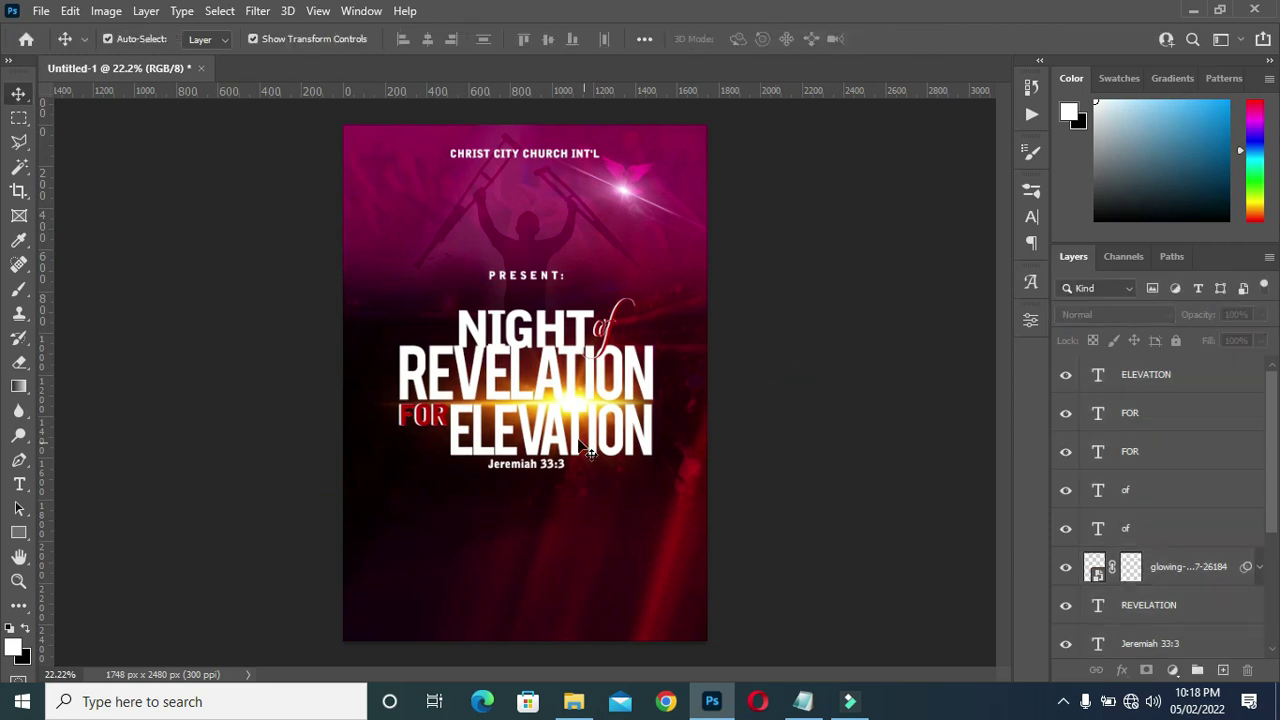
- Move Jeremiah 33:3 to the top of the stack and group the title layers as Group 1
scroll(598, 463, "up", 1)
scroll(598, 463, "down", 1)
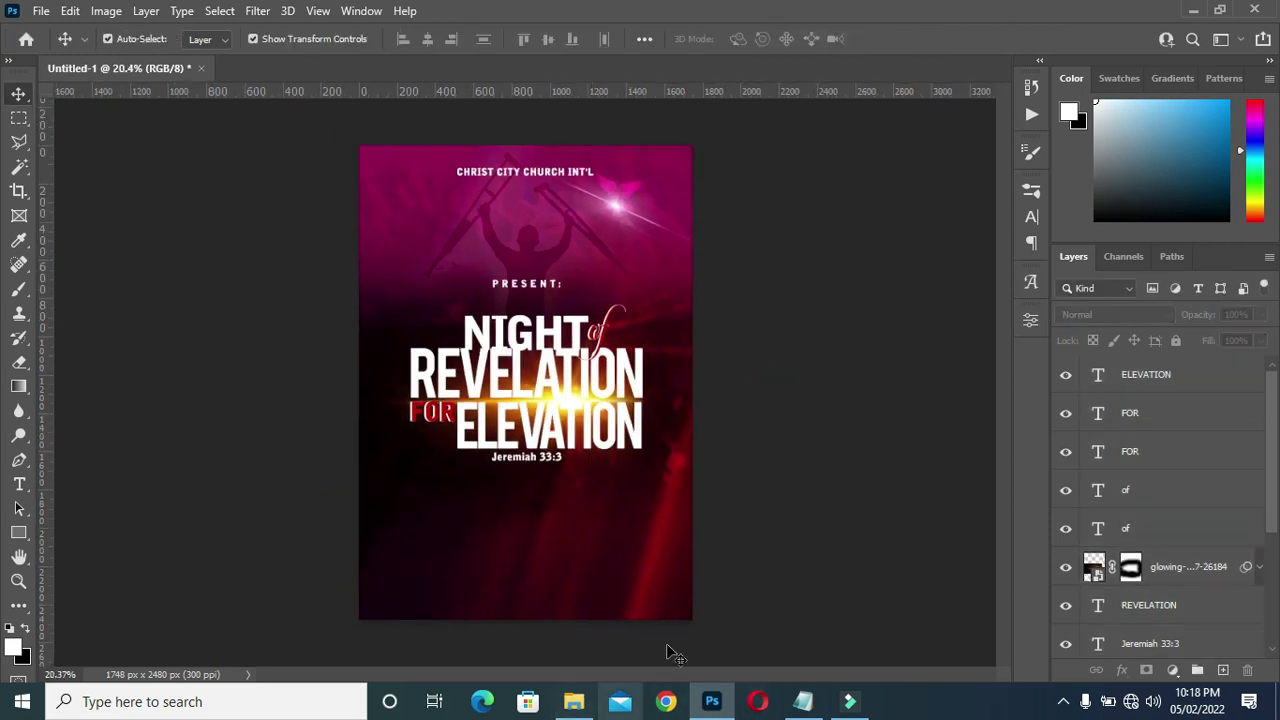
left_click(1192, 378)
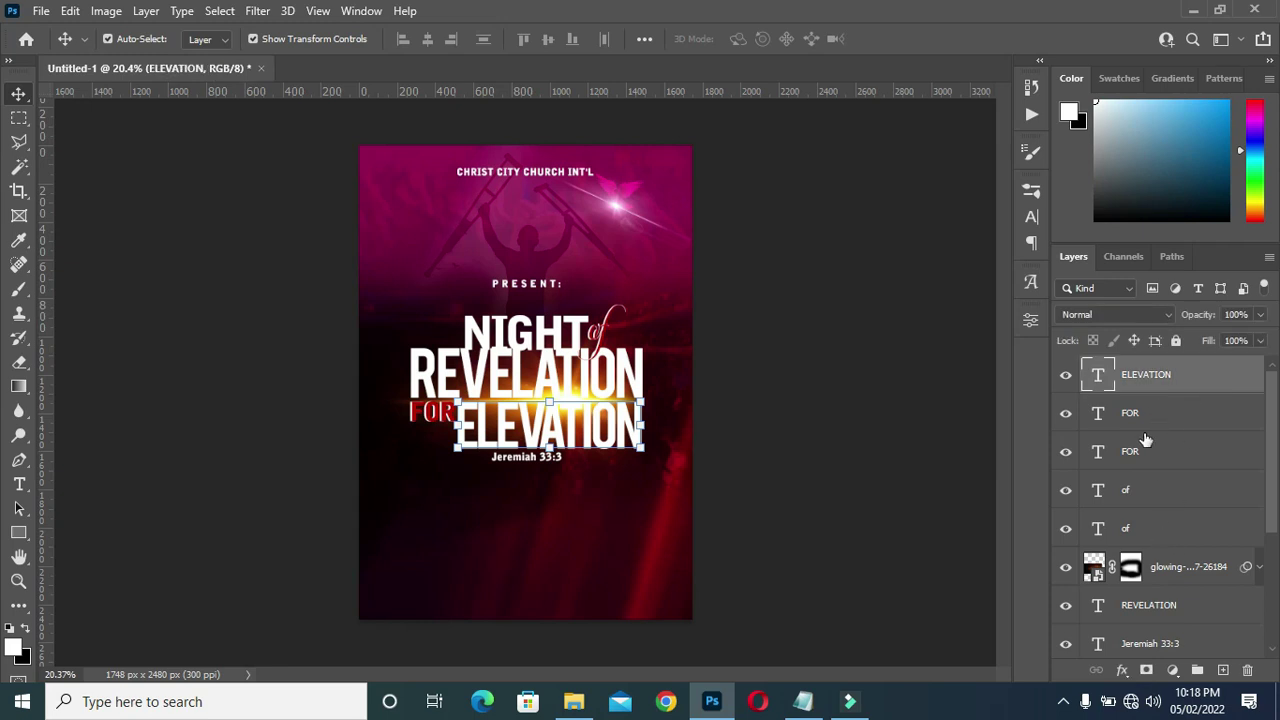
left_click(1166, 643)
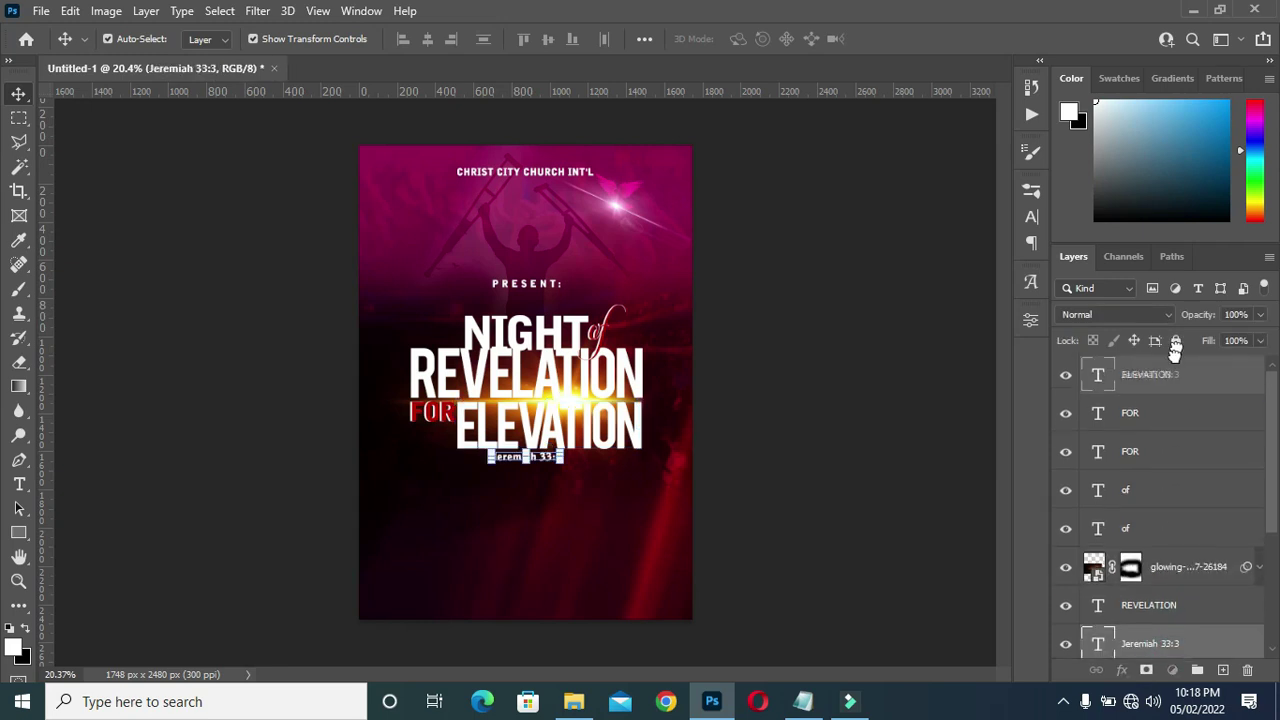
left_click_drag(1175, 362, 1175, 364)
scroll(1178, 506, "down", 3)
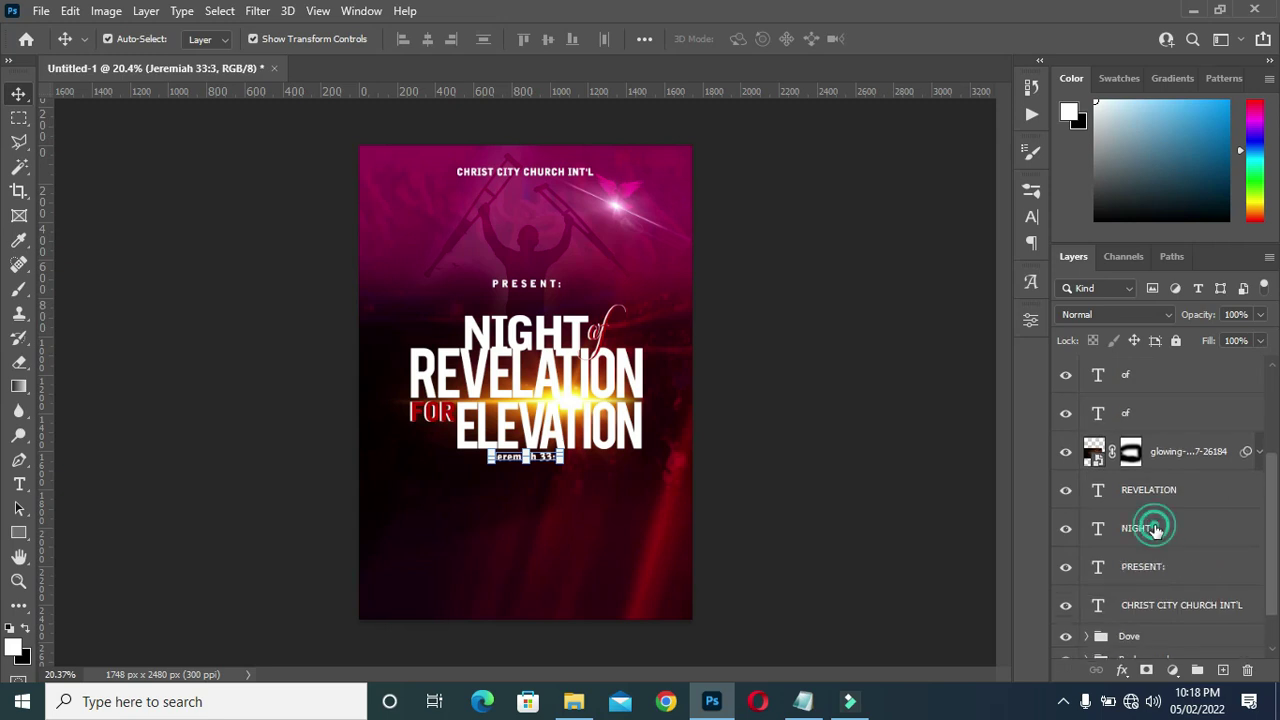
left_click(1155, 530, "shift")
key("ctrl+g")
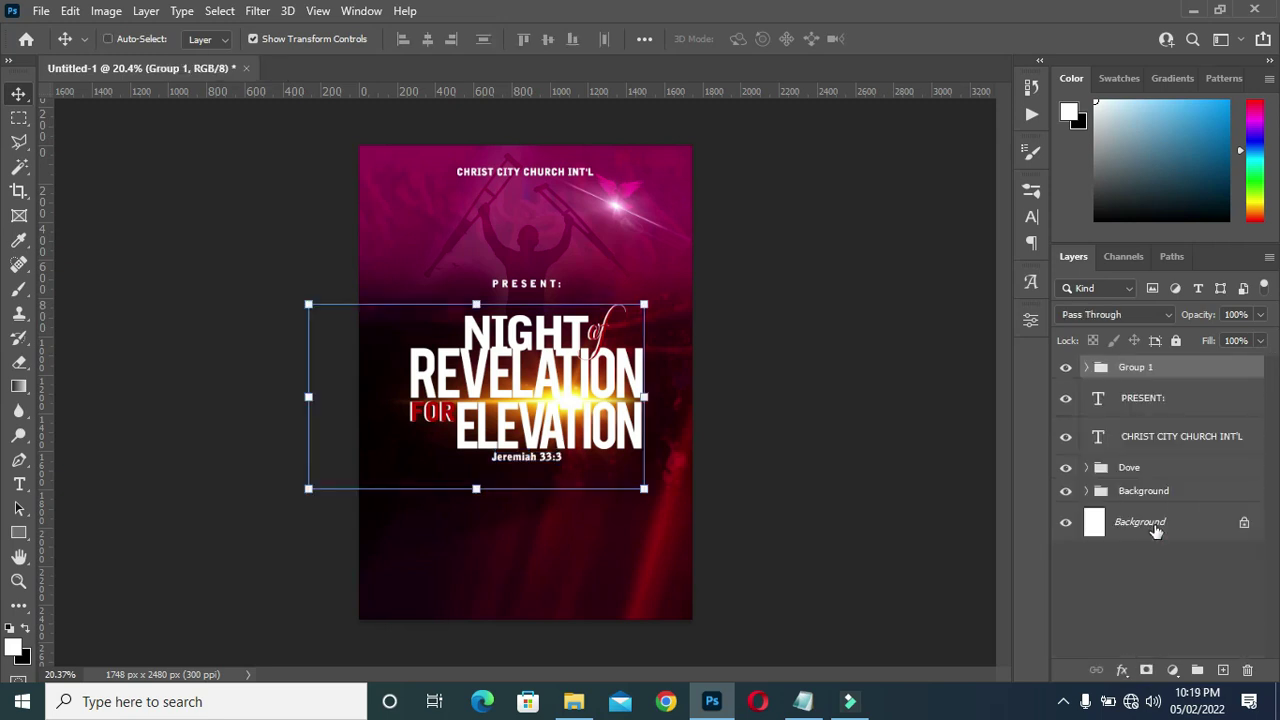
- Put PRESENT: into Group 2 and CHRIST CITY CHURCH INT'L into Group 3
left_click(1143, 400)
key("ctrl+g")
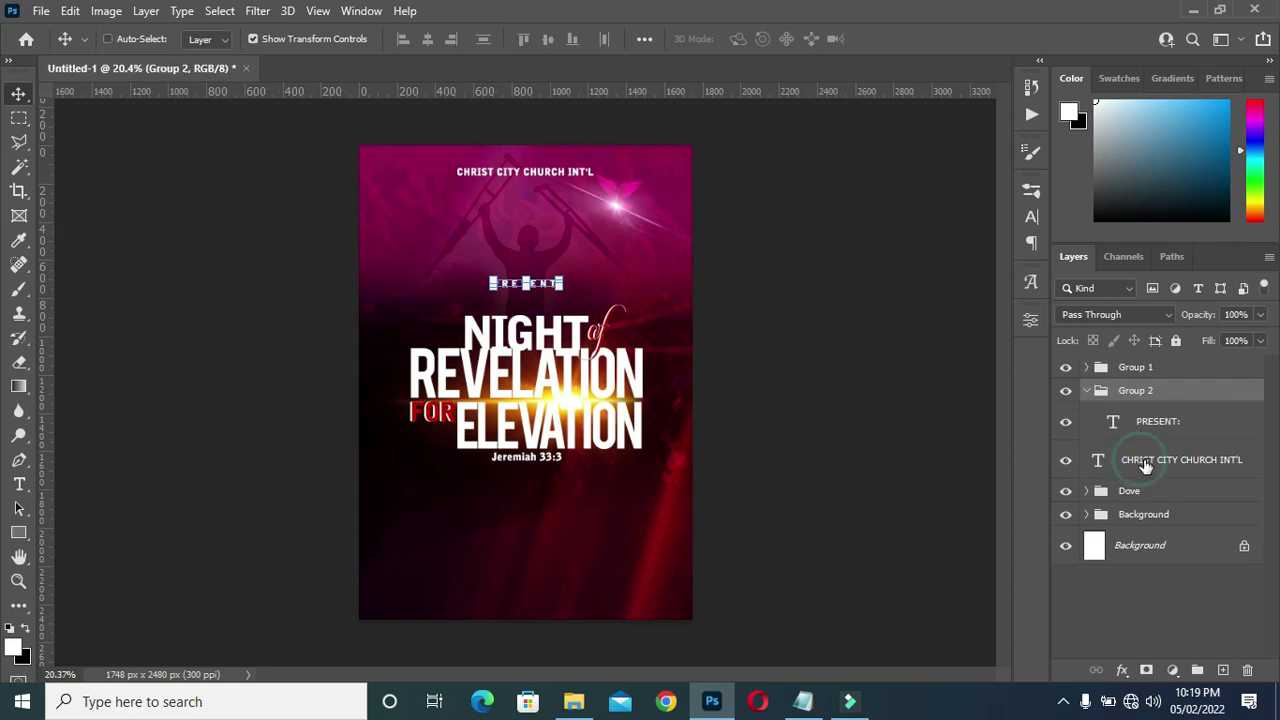
left_click(1145, 465)
key("ctrl+g")
left_click_drag(1084, 453, 1101, 458)
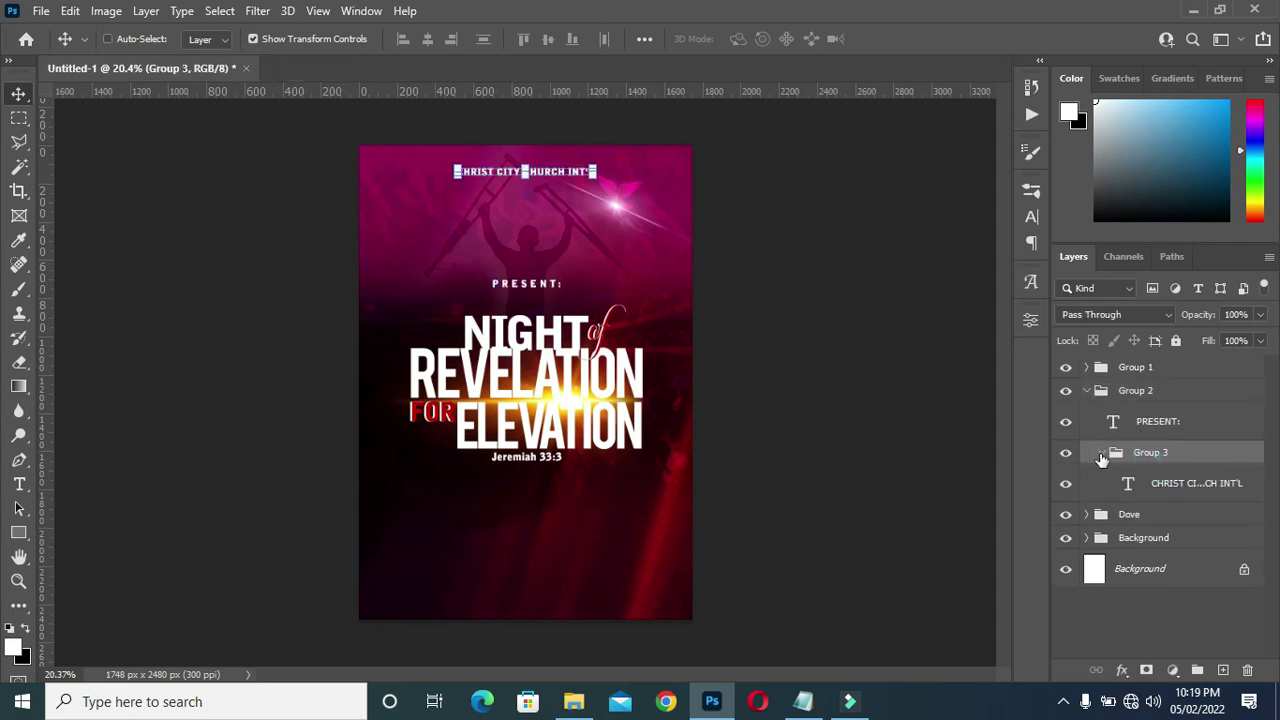
left_click(1092, 391)
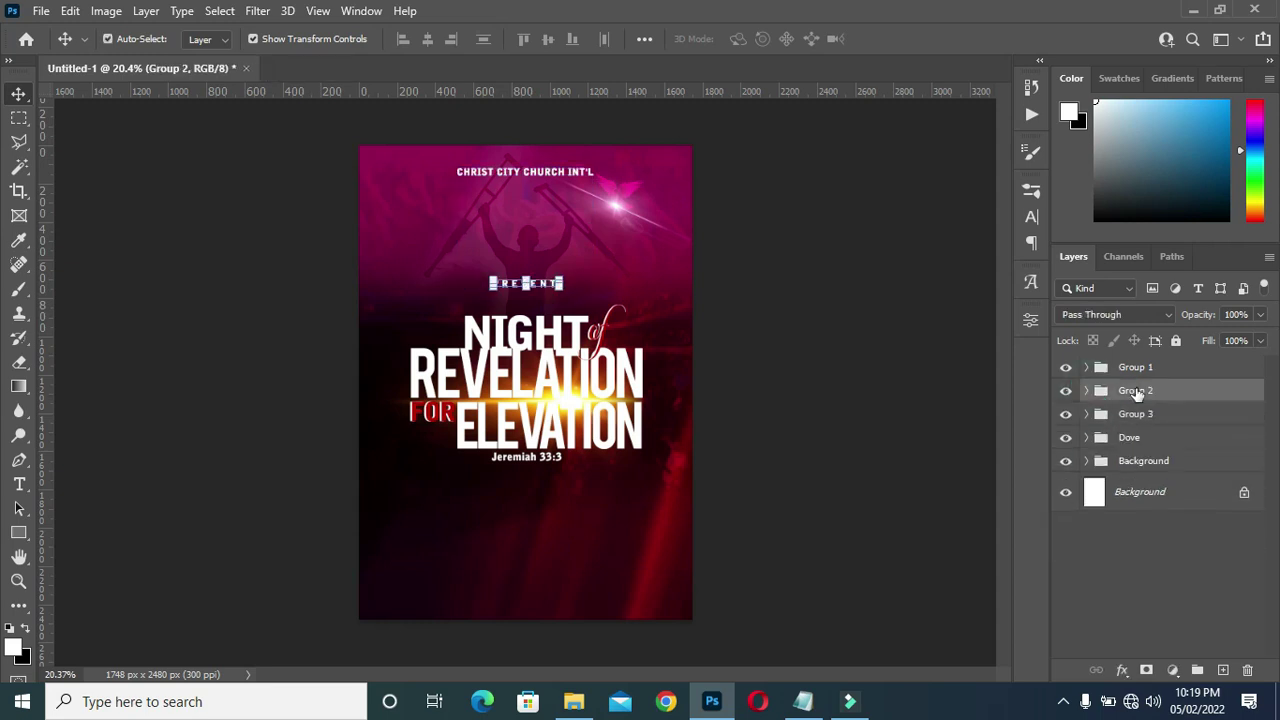
key("ctrl+0")
- Place the pastor's photo, scale it down, and set it lower right beneath Jeremiah 33:3
left_click(573, 701)
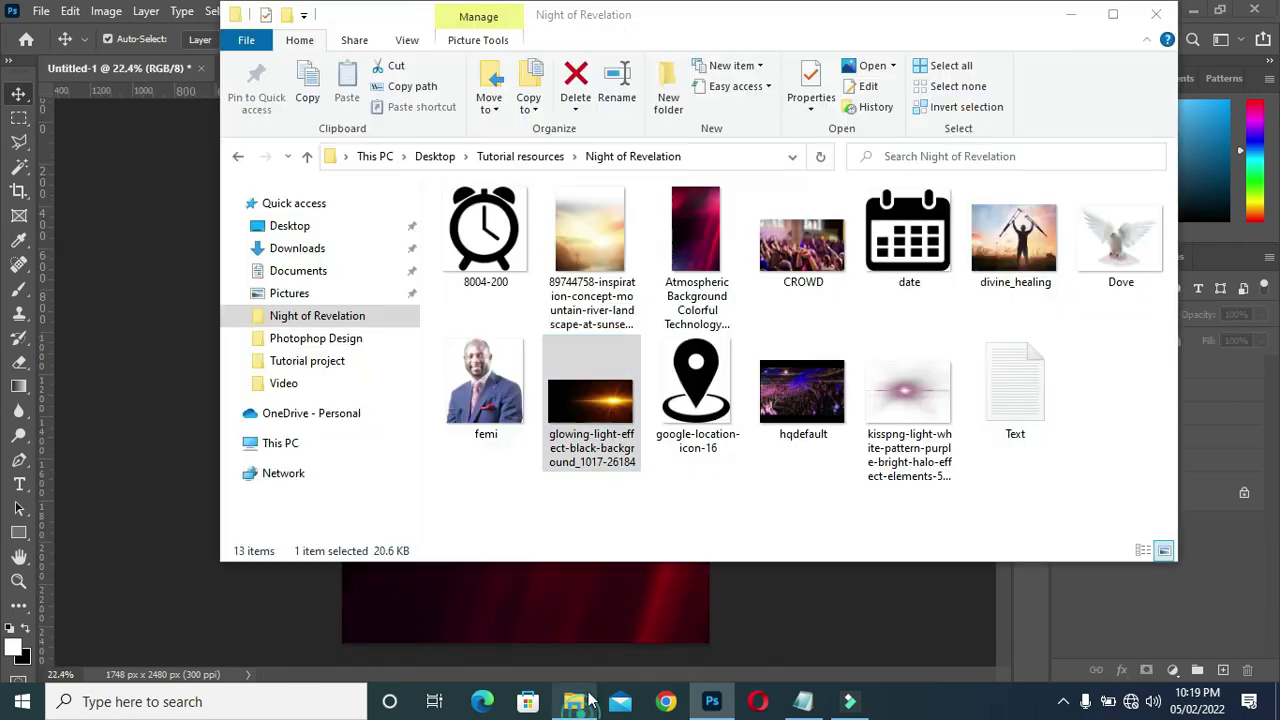
left_click_drag(486, 390, 180, 505)
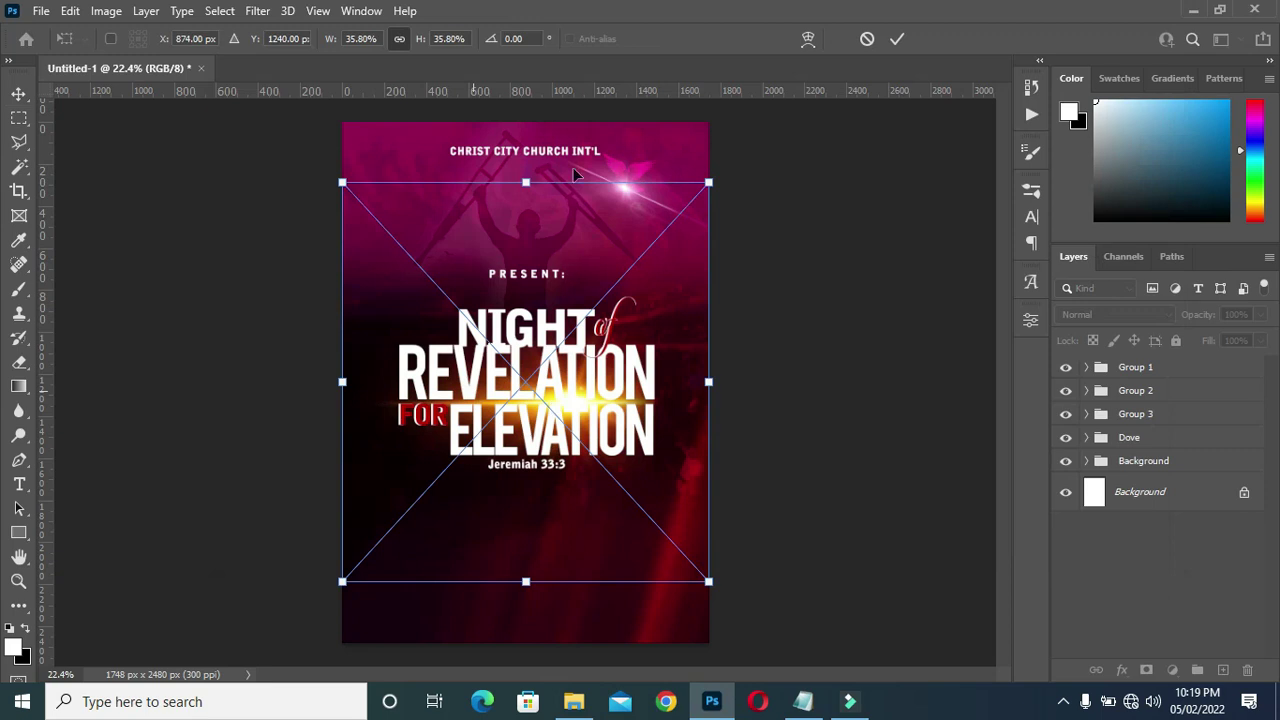
left_click_drag(526, 182, 526, 413)
left_click_drag(553, 545, 657, 568)
left_click_drag(638, 472, 638, 458)
scroll(690, 546, "up", 2)
left_click_drag(1000, 447, 1006, 514)
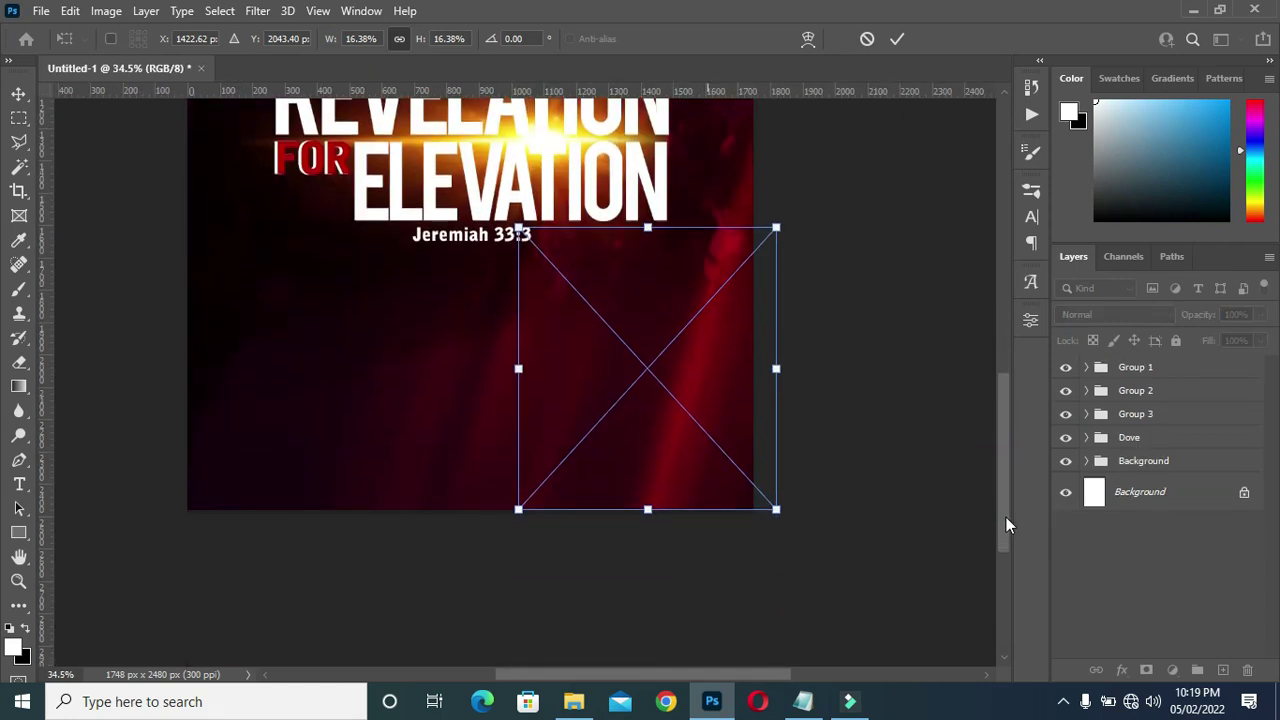
mouse_move(636, 277)
left_mouse_down()
mouse_move(619, 276)
mouse_move(630, 267)
left_mouse_up()
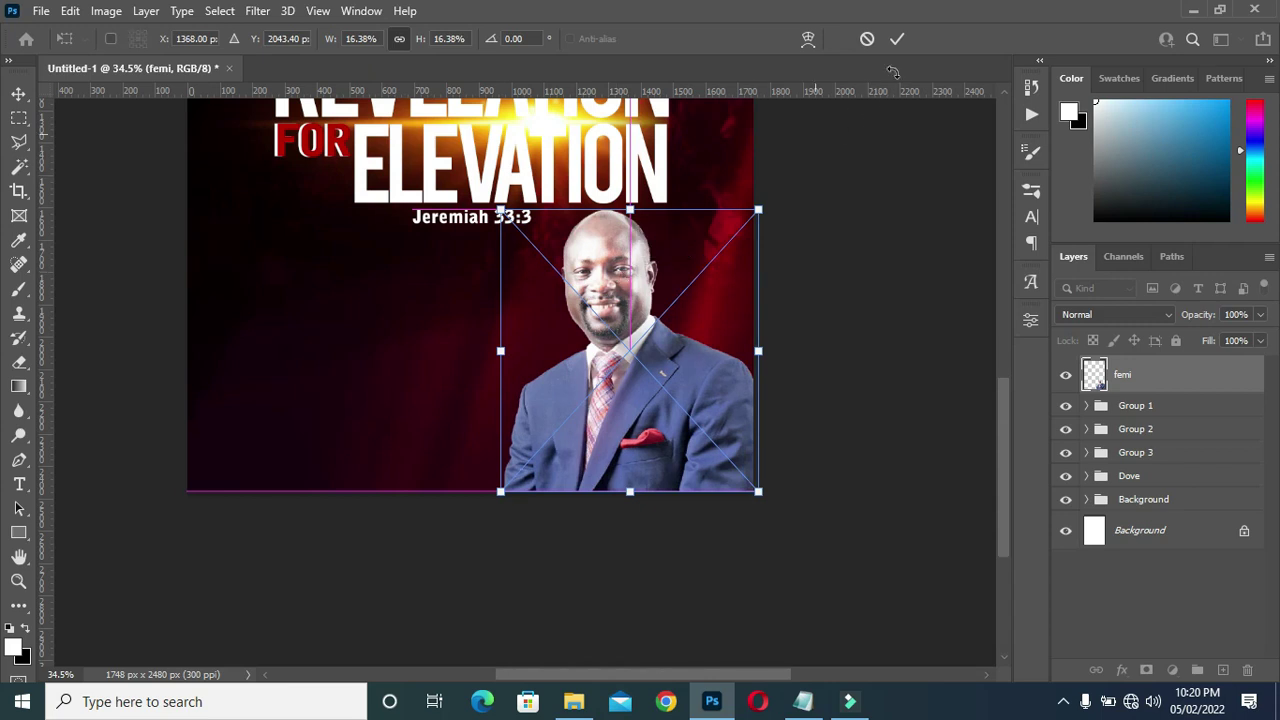
left_click(897, 39)
left_click(872, 382)
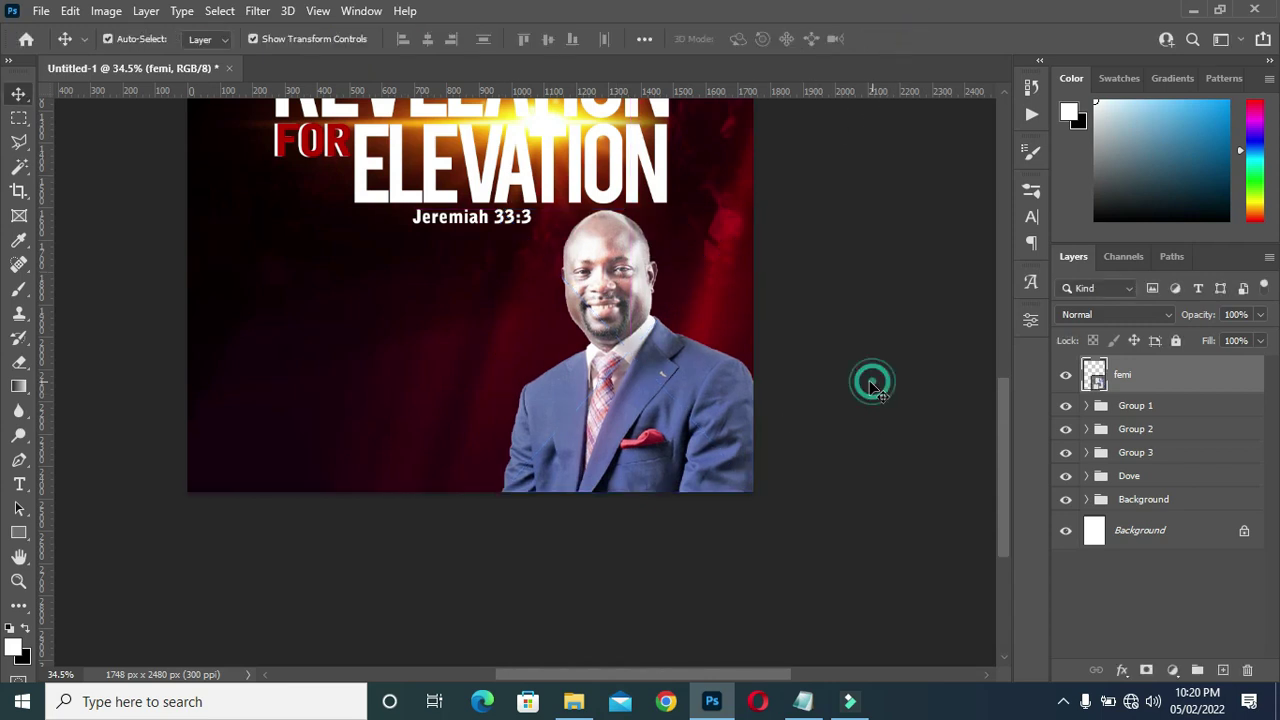
- Copy 'Ministering' from the notes and paste it as a new white text layer
left_click(808, 711)
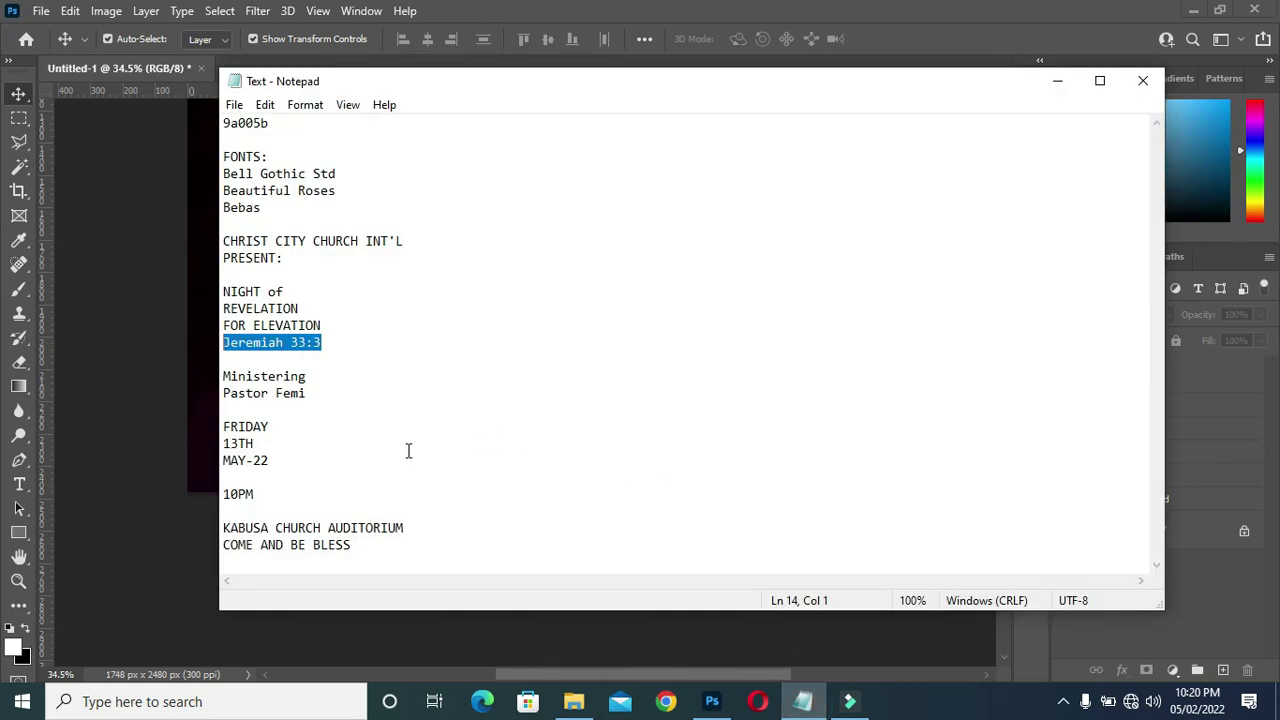
left_click_drag(306, 376, 224, 376)
key("ctrl+c")
left_click(1057, 80)
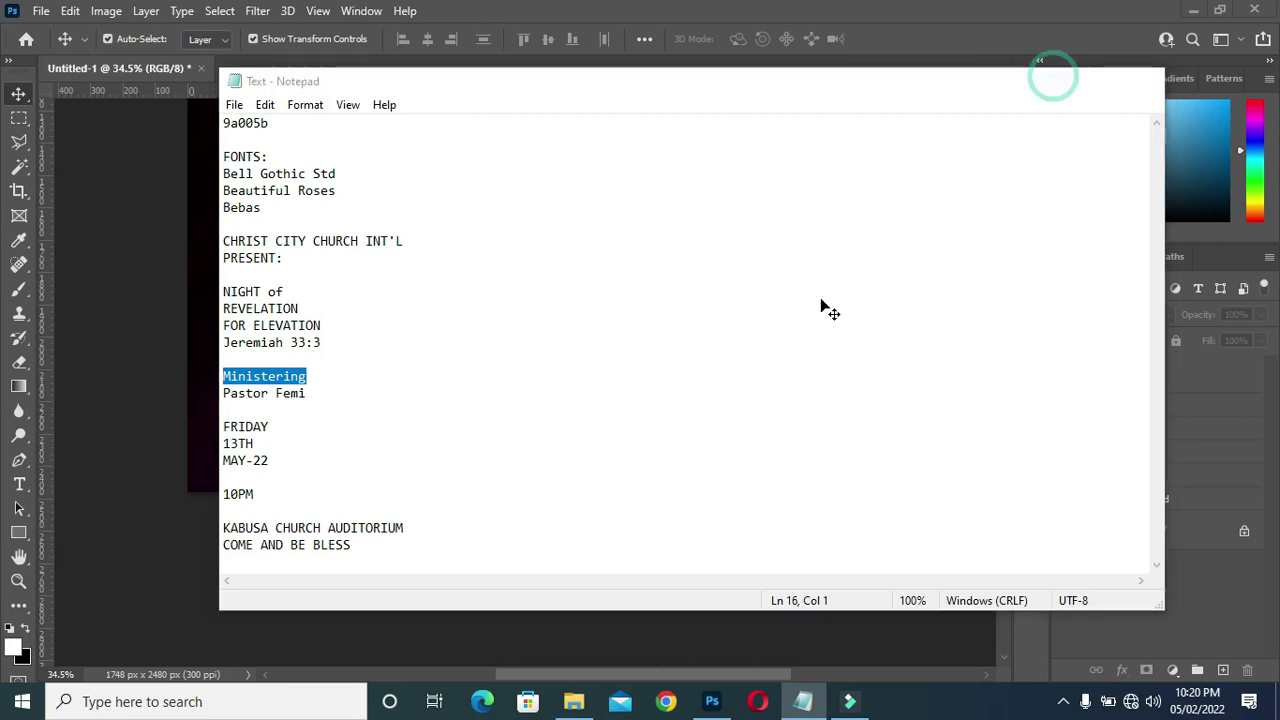
key("t")
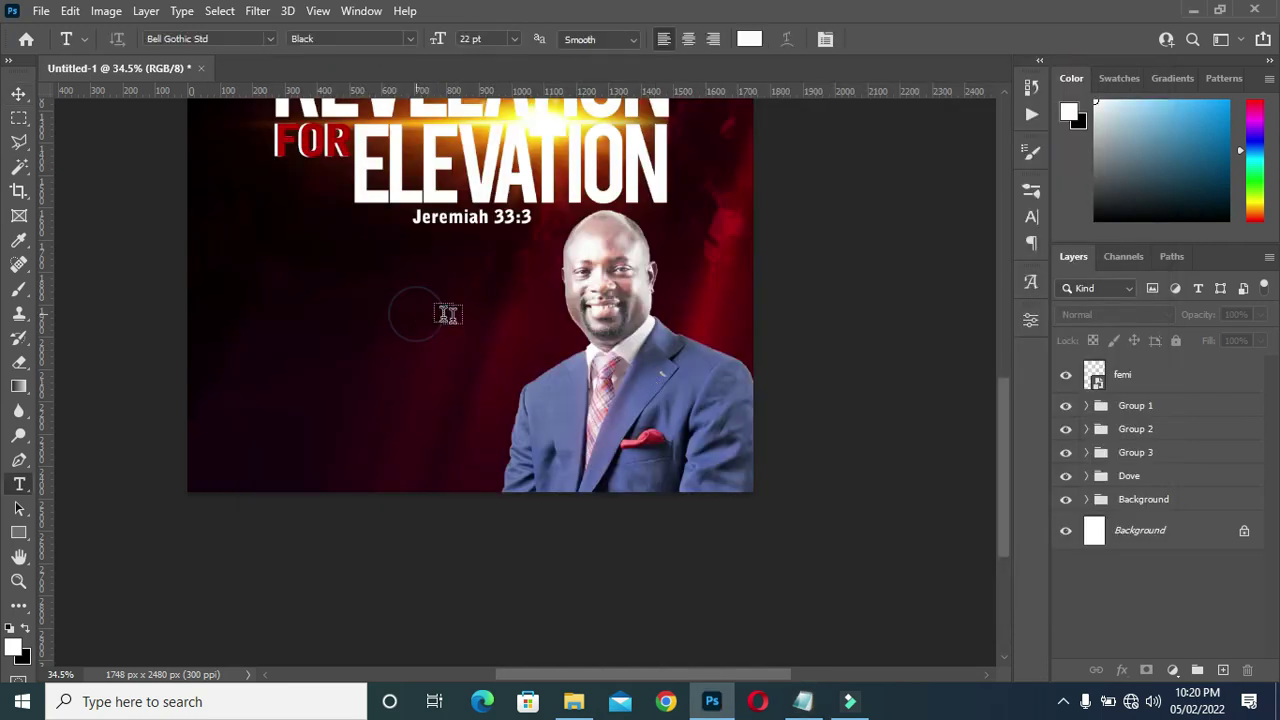
left_click(507, 313)
key("ctrl+v")
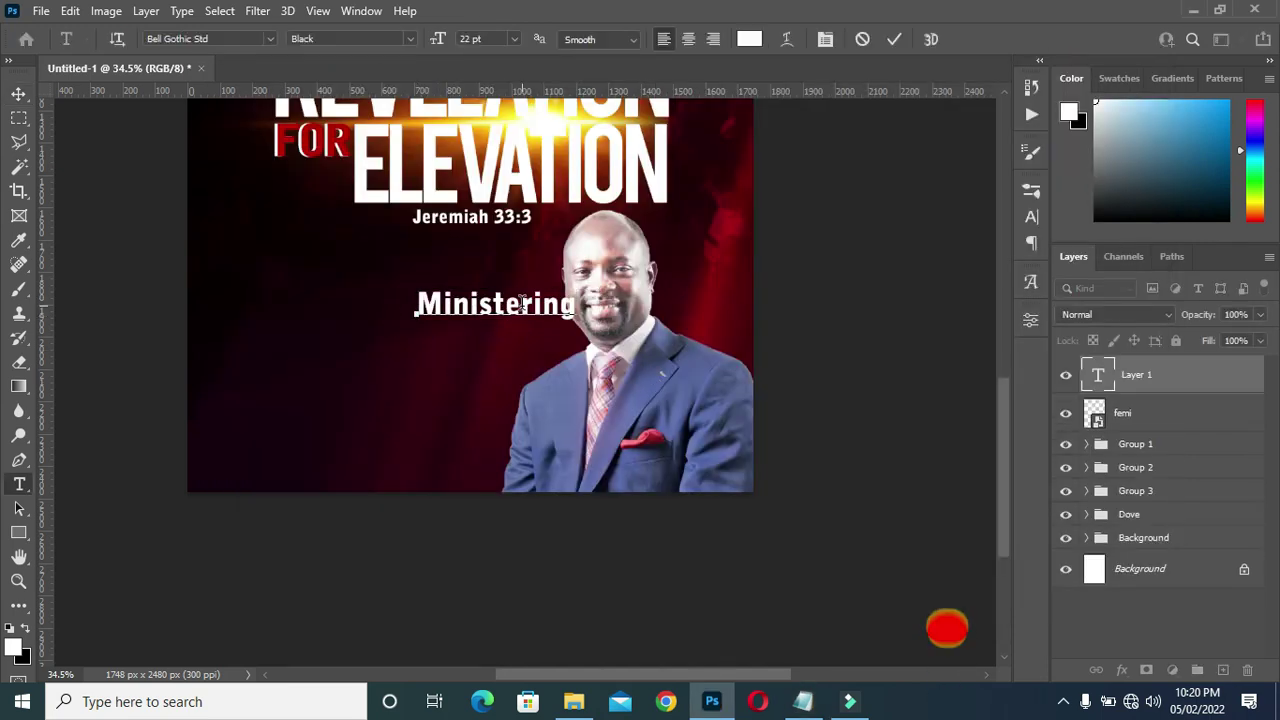
left_click(894, 39)
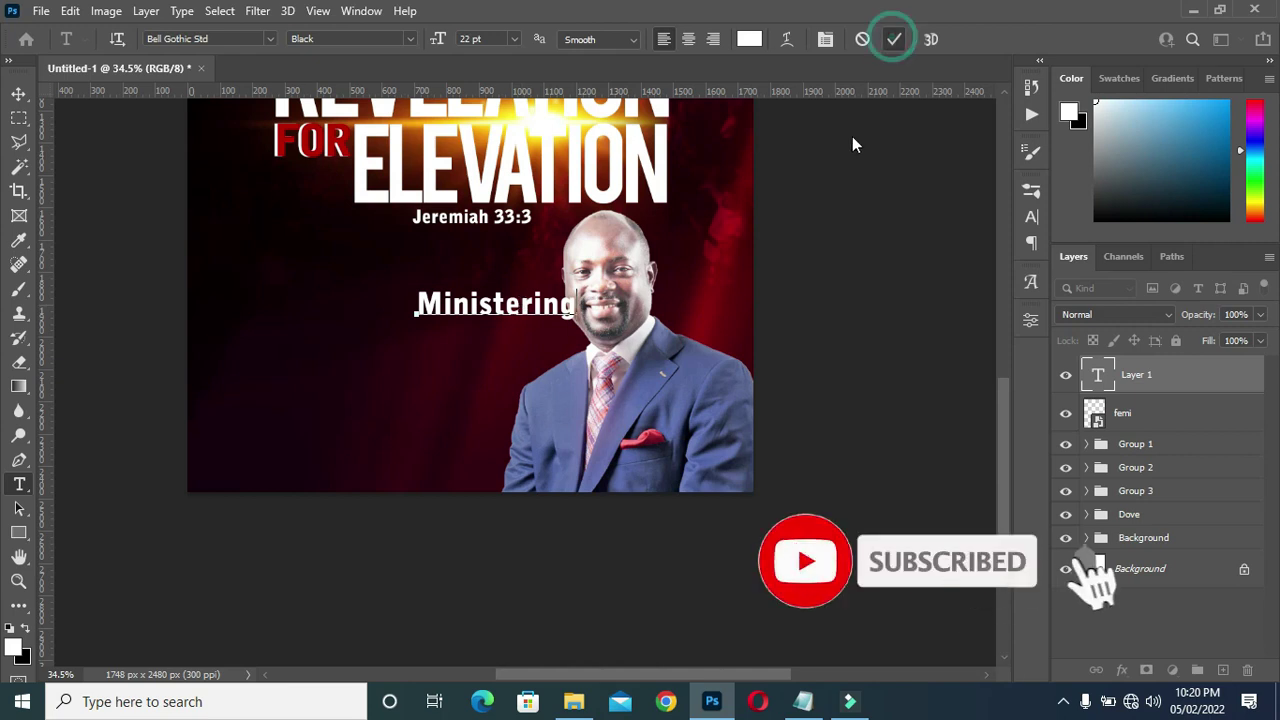
- Resize Ministering to about 90% and move it left of the pastor's photo
left_click(22, 93)
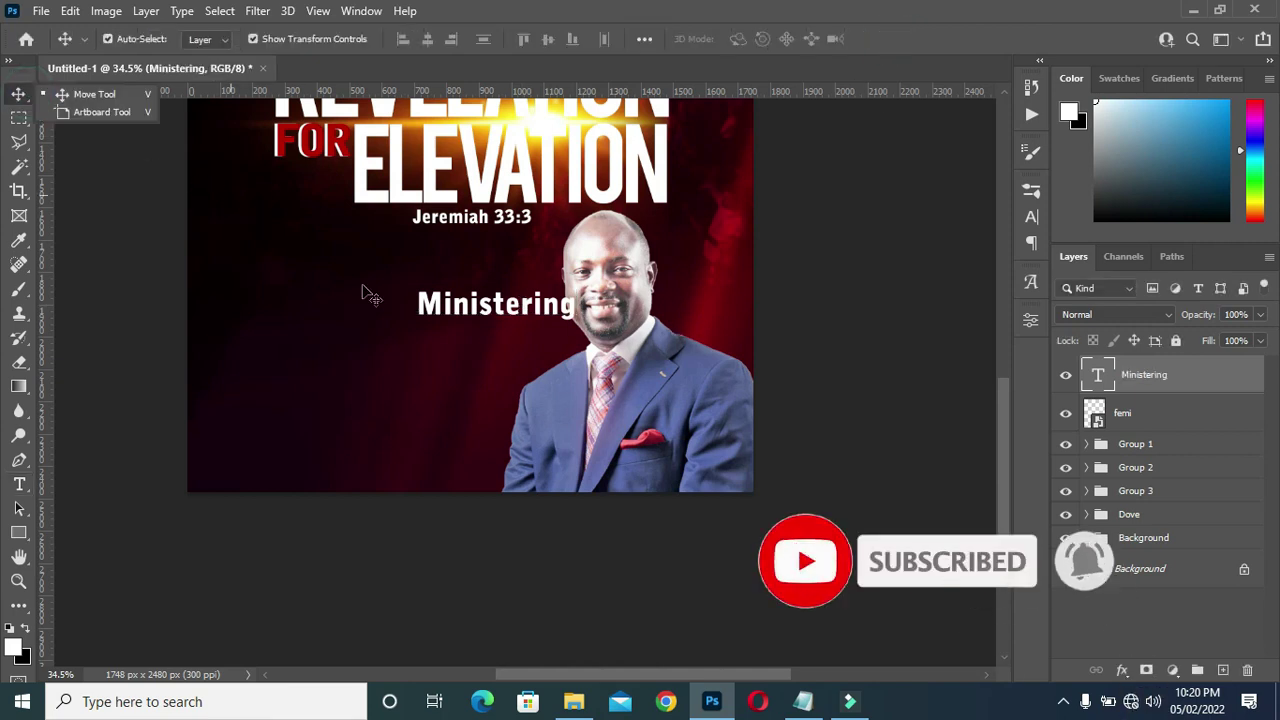
left_click(577, 305)
left_click(577, 305)
scroll(577, 305, "up", 1)
left_click_drag(573, 305, 528, 327)
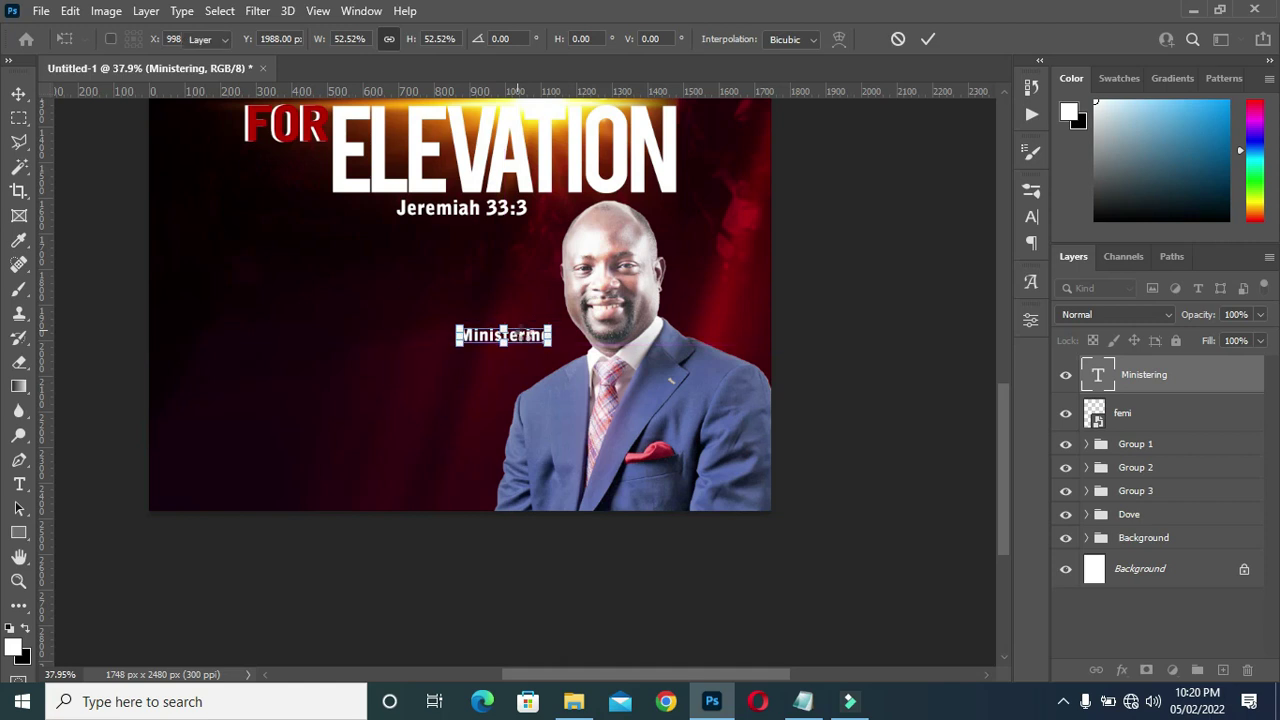
key("Return")
scroll(524, 339, "up", 1)
left_click_drag(556, 337, 545, 337)
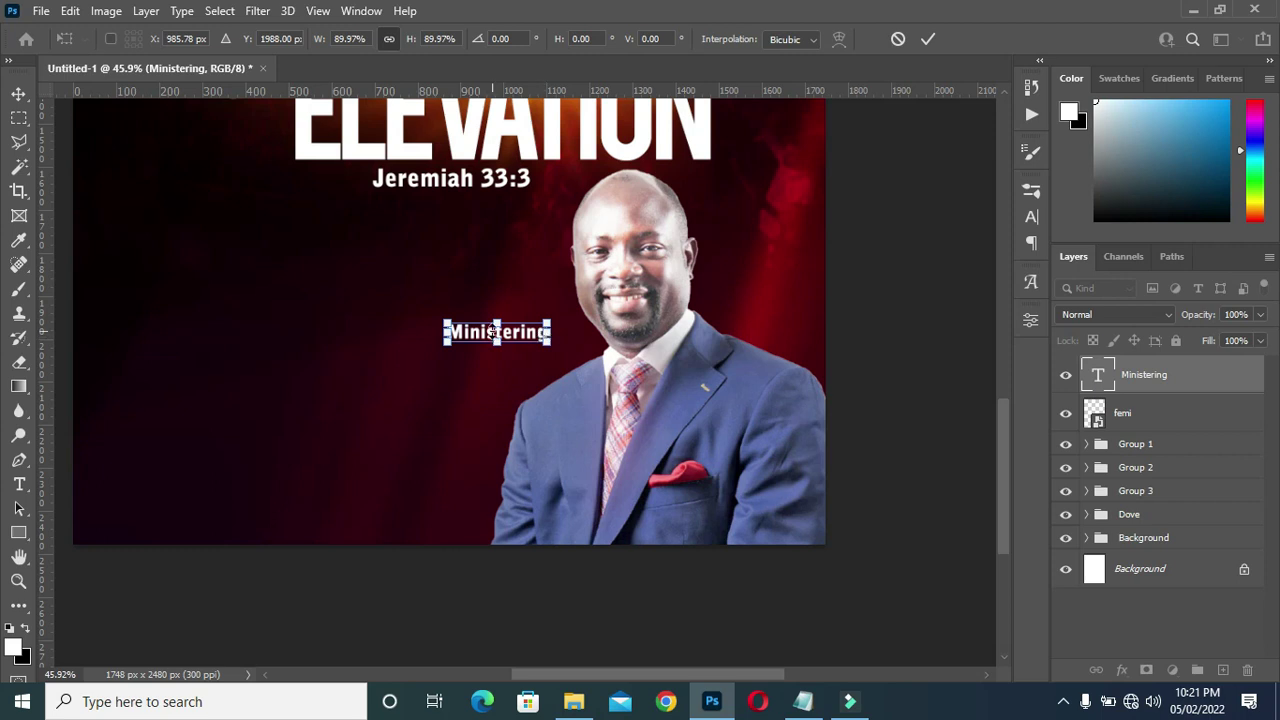
left_click_drag(516, 338, 502, 372)
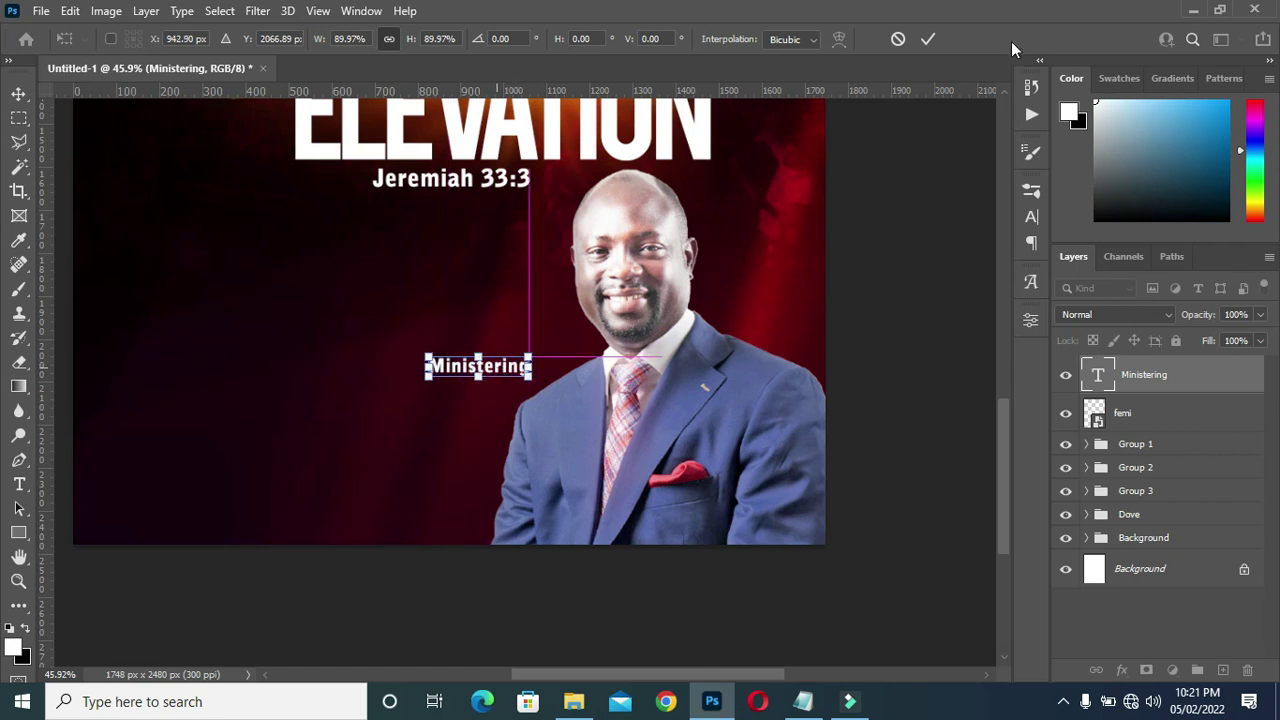
left_click(928, 39)
left_click(838, 290)
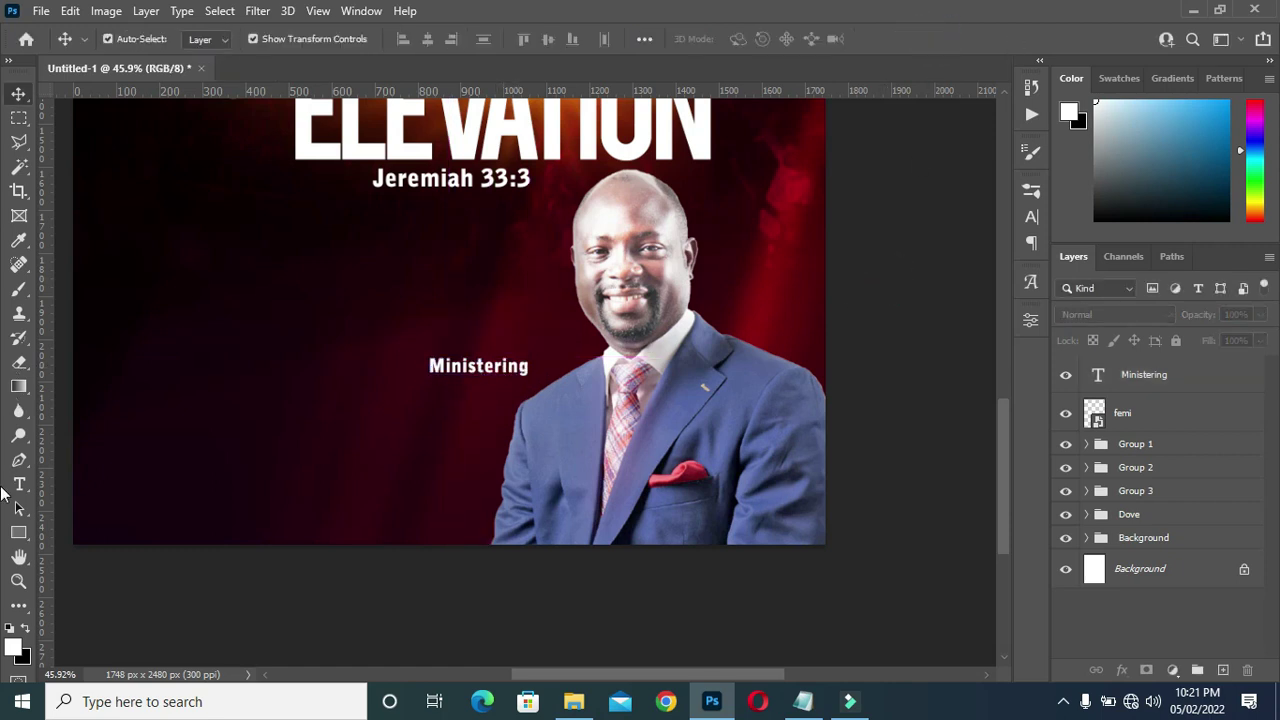
- Draw a rectangle bar beneath Ministering and fill it with red
key("u")
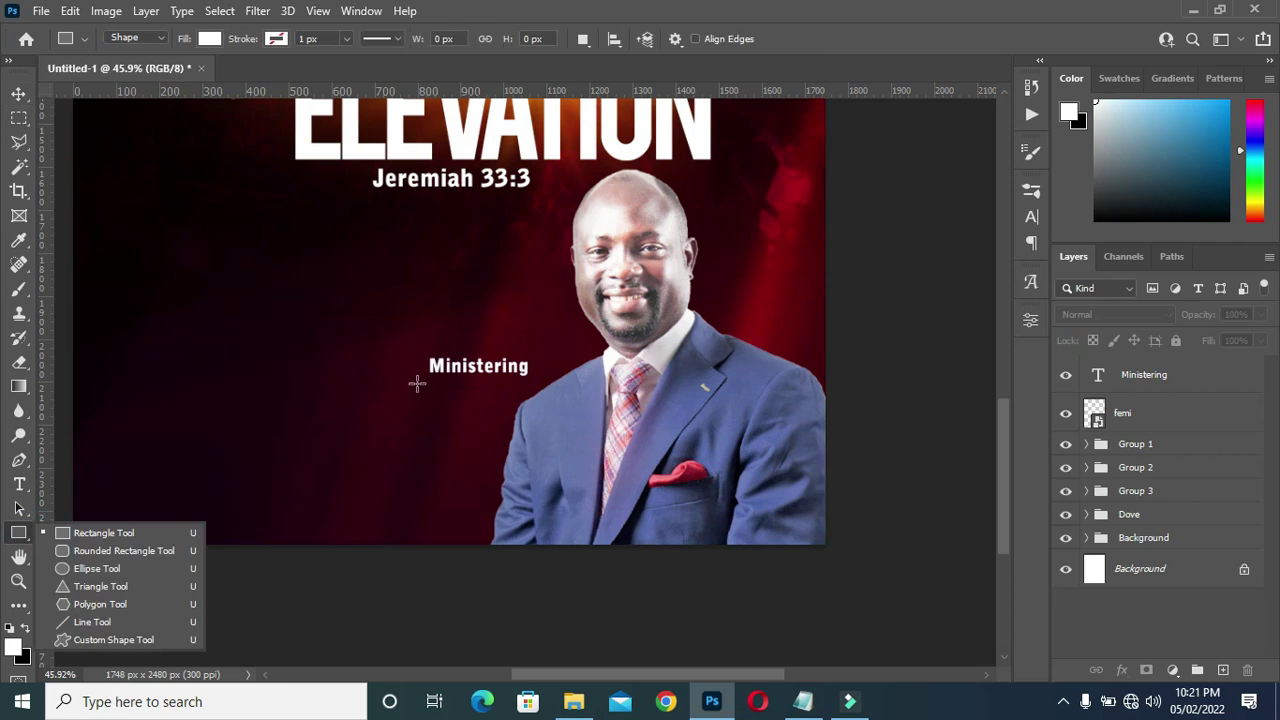
left_click_drag(401, 378, 553, 403)
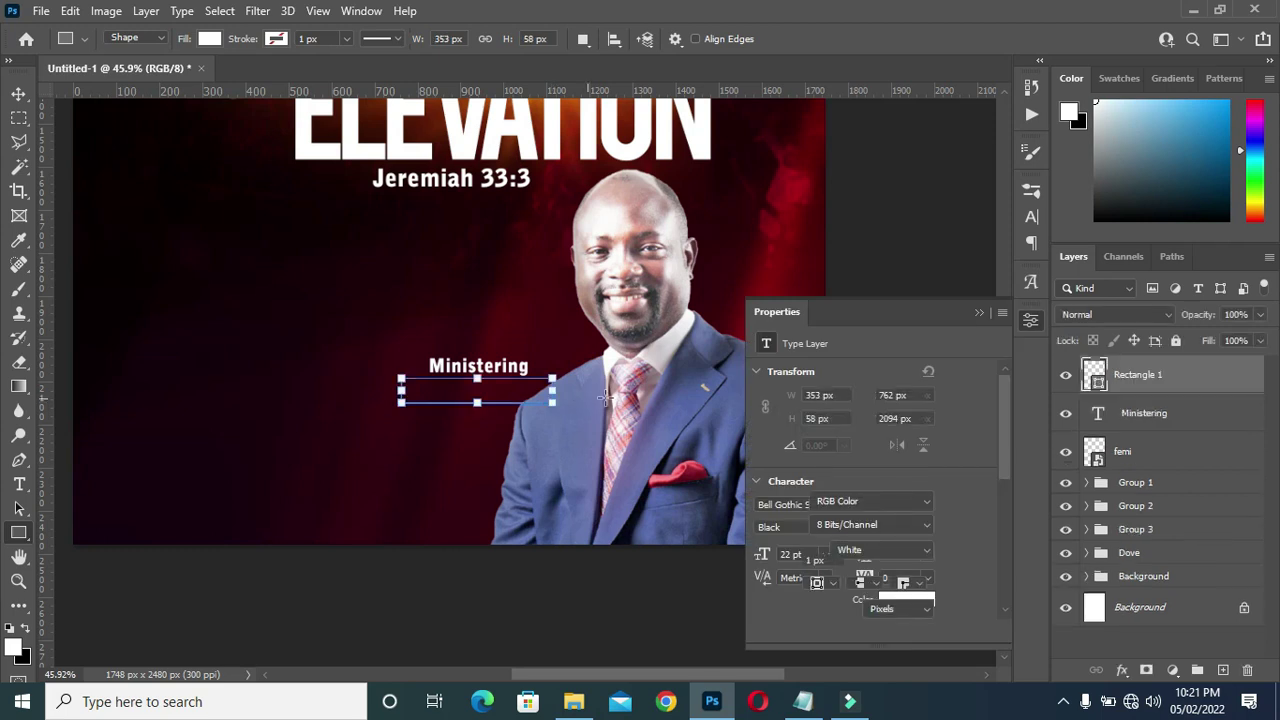
left_click(814, 510)
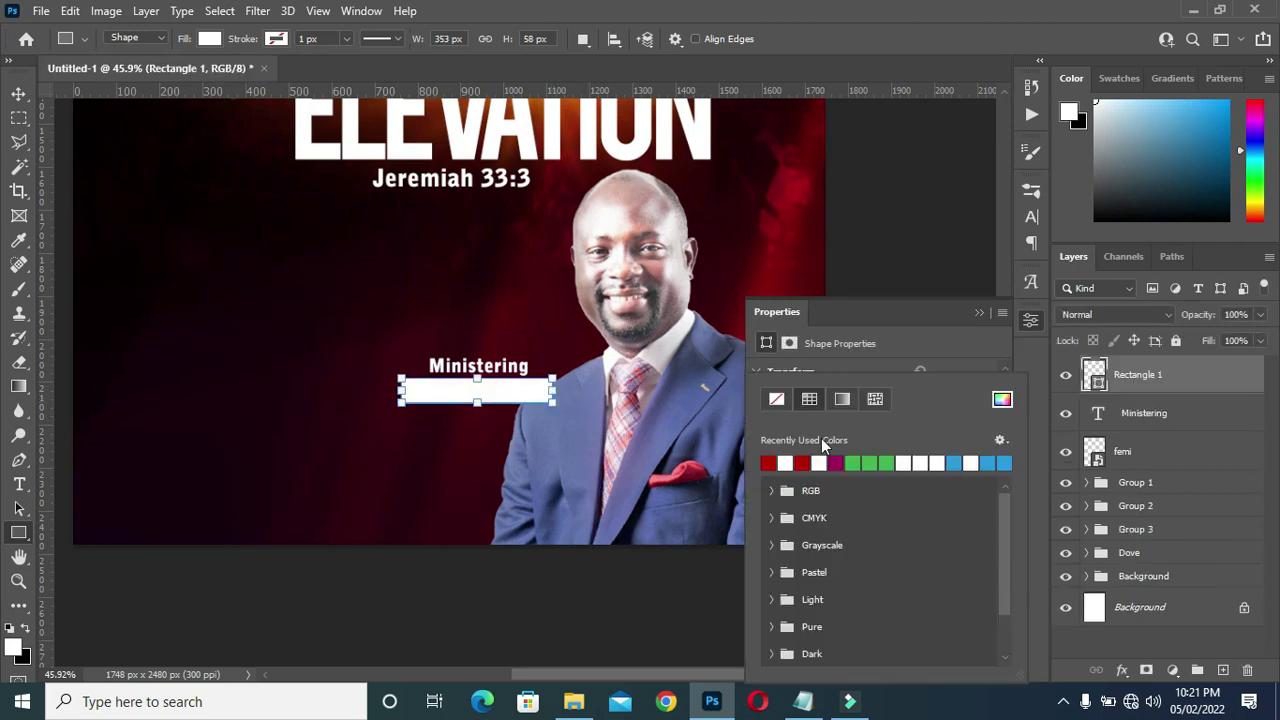
left_click(769, 462)
left_click(978, 313)
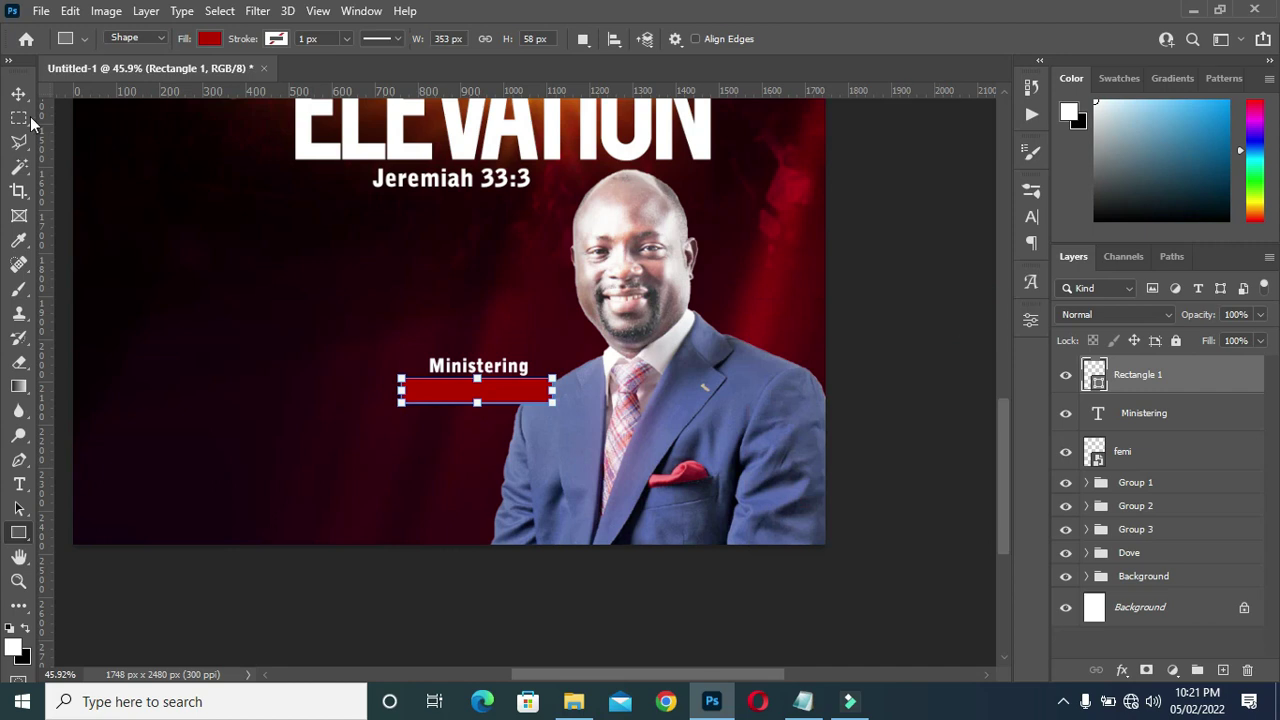
- Lower the red bar's layer opacity slightly
left_click(18, 93)
left_click_drag(1208, 316, 1191, 320)
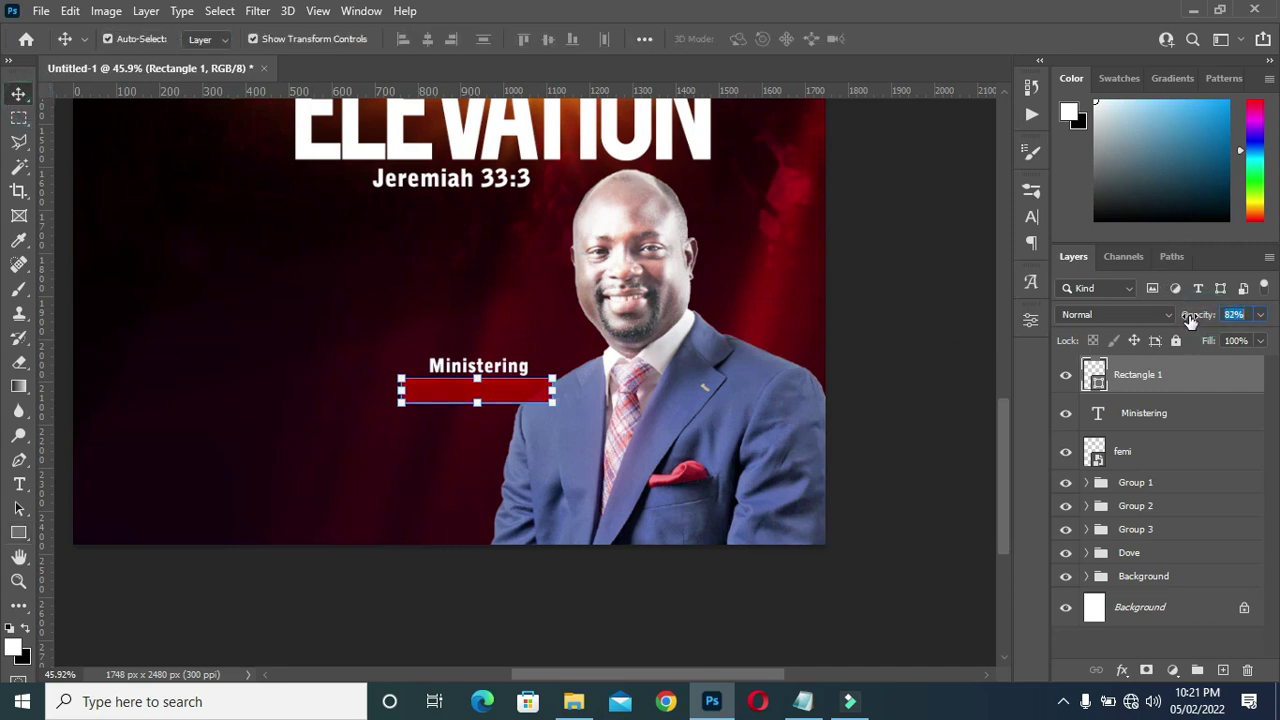
left_click(884, 392)
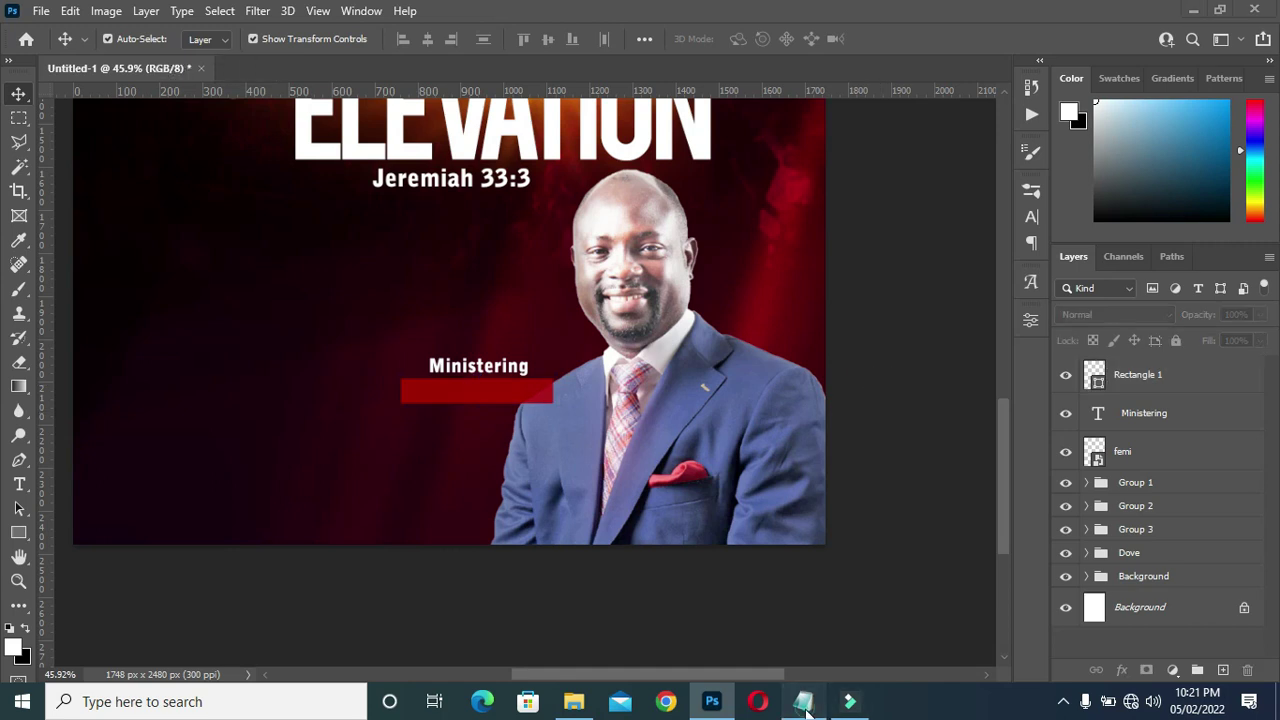
left_click(806, 705)
- Copy the pastor's name and place a duplicate of Ministering above Rectangle 1 on the red bar
left_click_drag(308, 393, 224, 395)
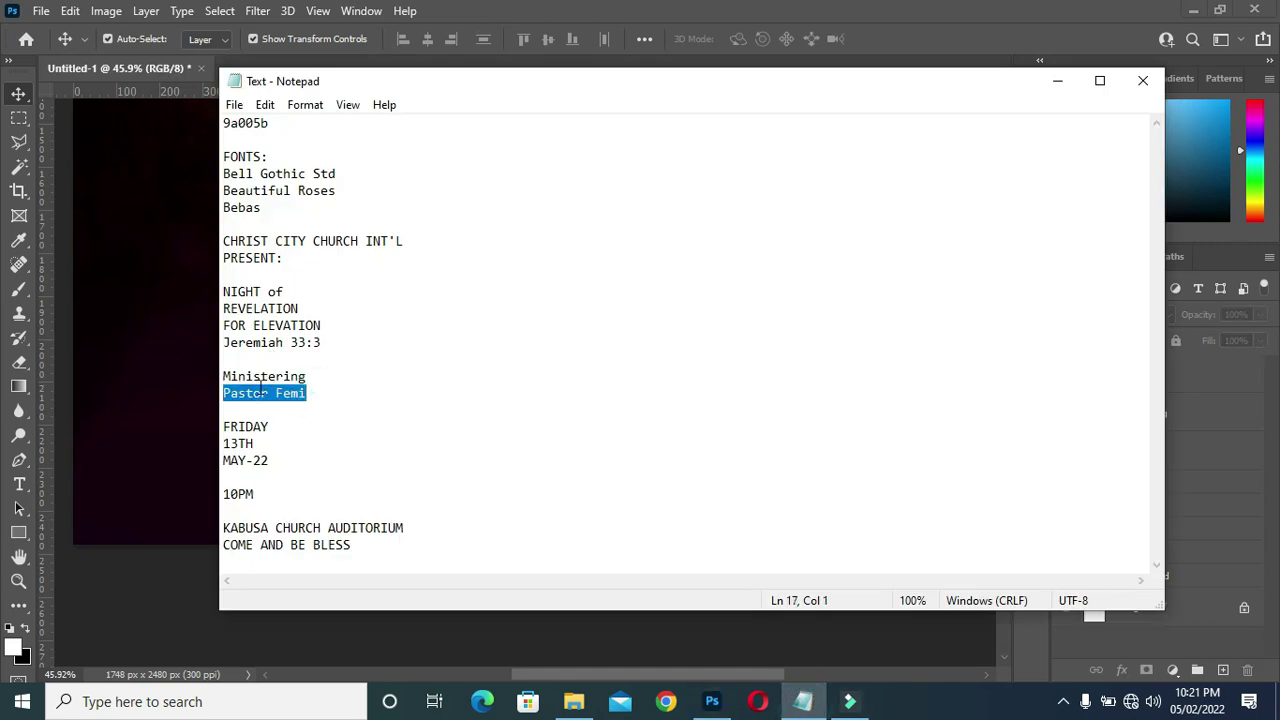
left_click(1058, 80)
left_click_drag(466, 378, 530, 367)
left_click_drag(1163, 420, 1172, 360)
scroll(483, 371, "up", 2)
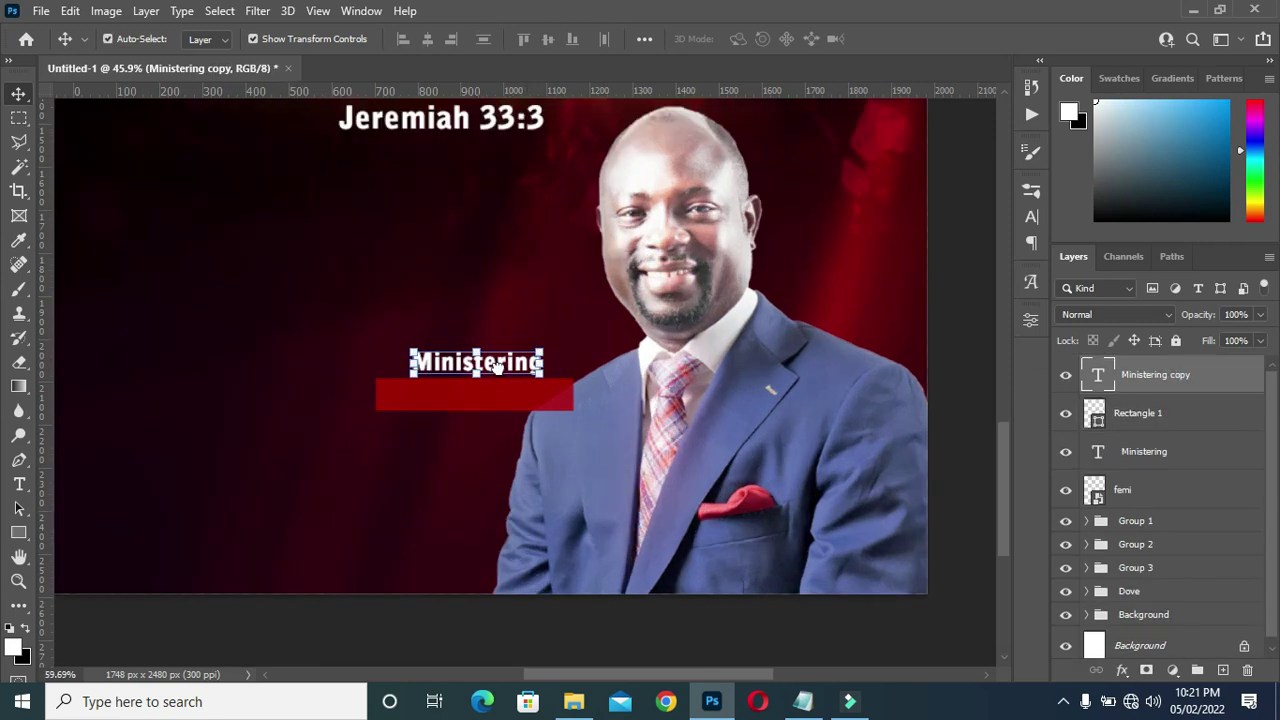
left_click_drag(482, 366, 480, 398)
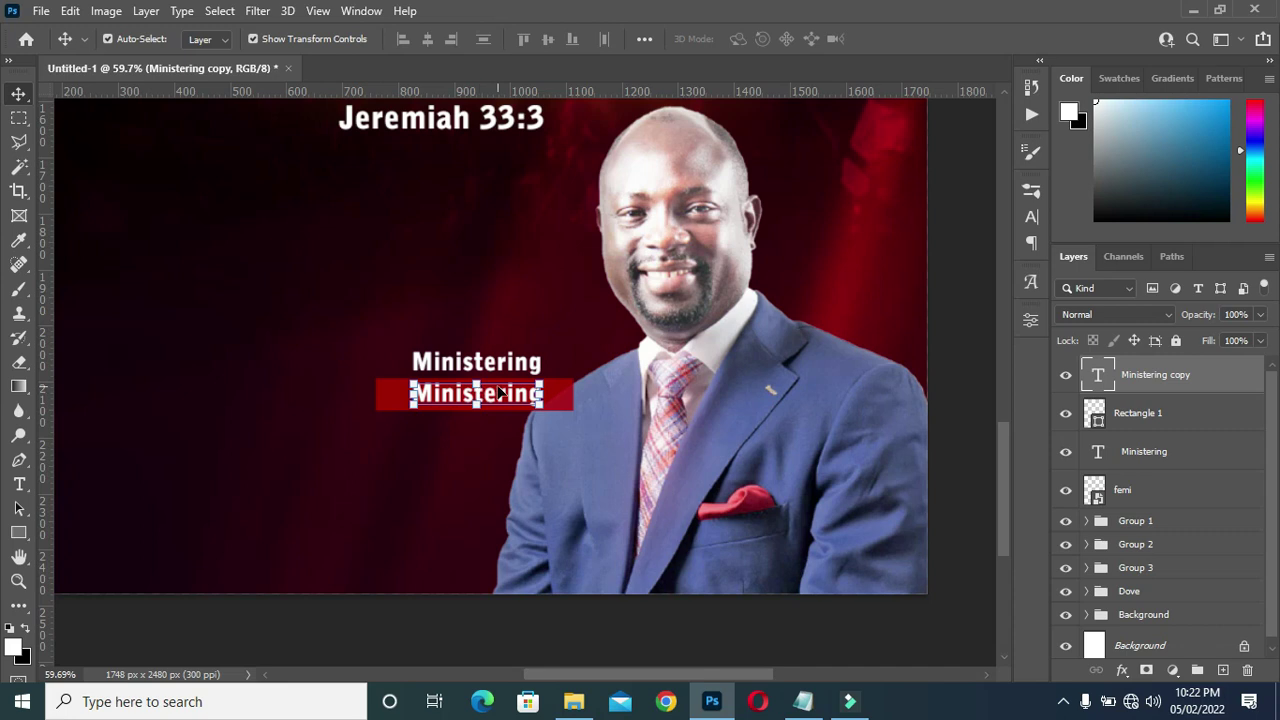
- Replace the duplicated text with the pastor's name
key("t")
left_click(502, 392)
double_click(502, 392)
left_click(540, 392)
key("ctrl+a")
type("Pastor Femi")
left_click(893, 39)
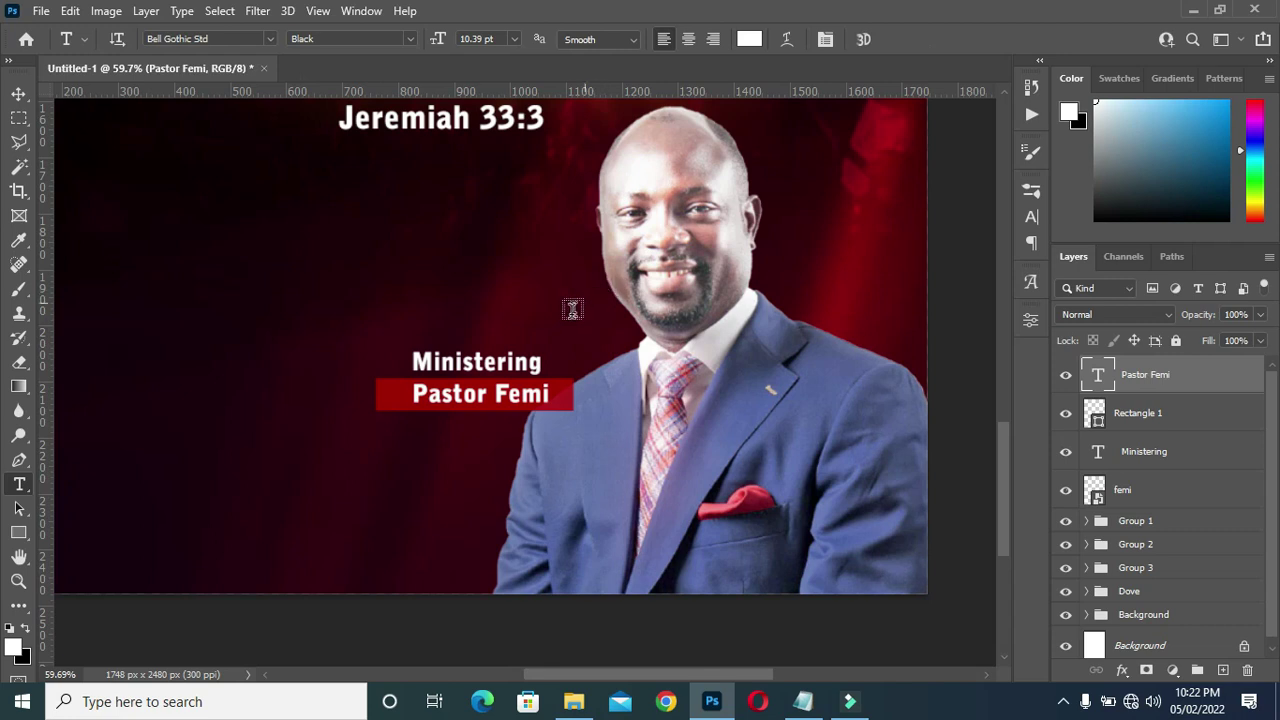
- Shrink the Ministering heading
left_click(18, 92)
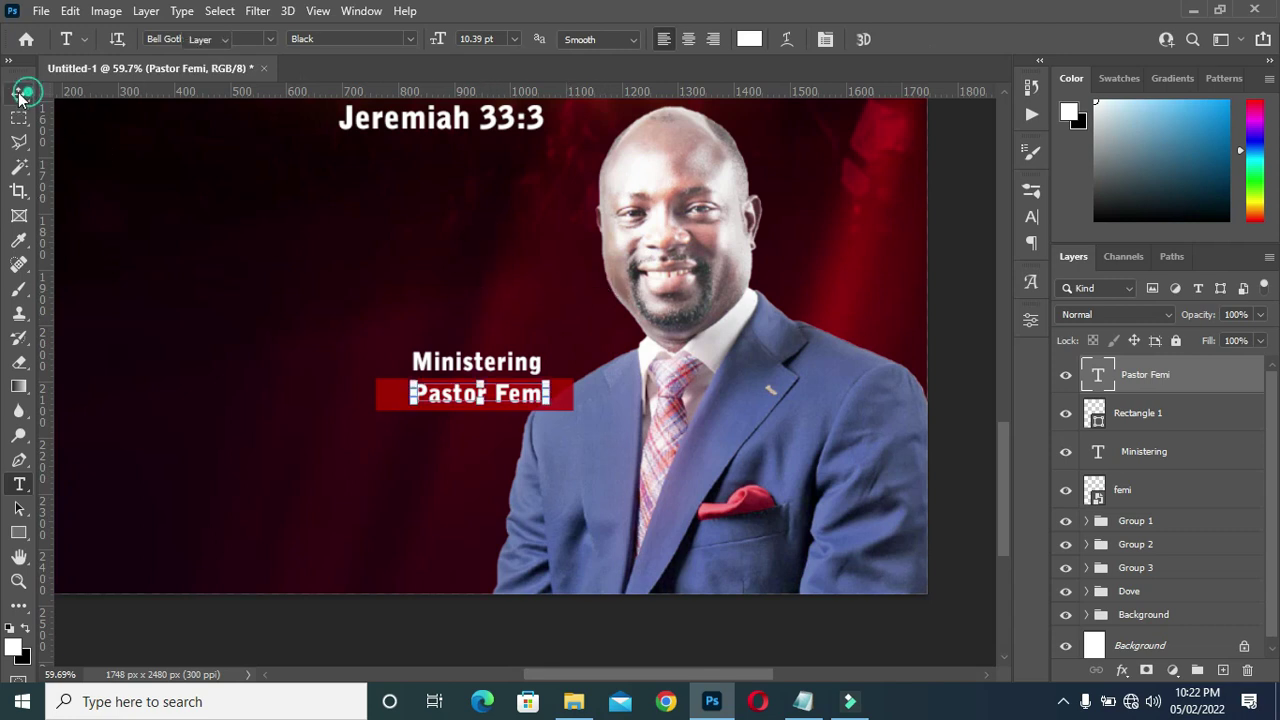
left_click(502, 362)
left_click_drag(412, 362, 437, 362)
left_click_drag(516, 388, 518, 380)
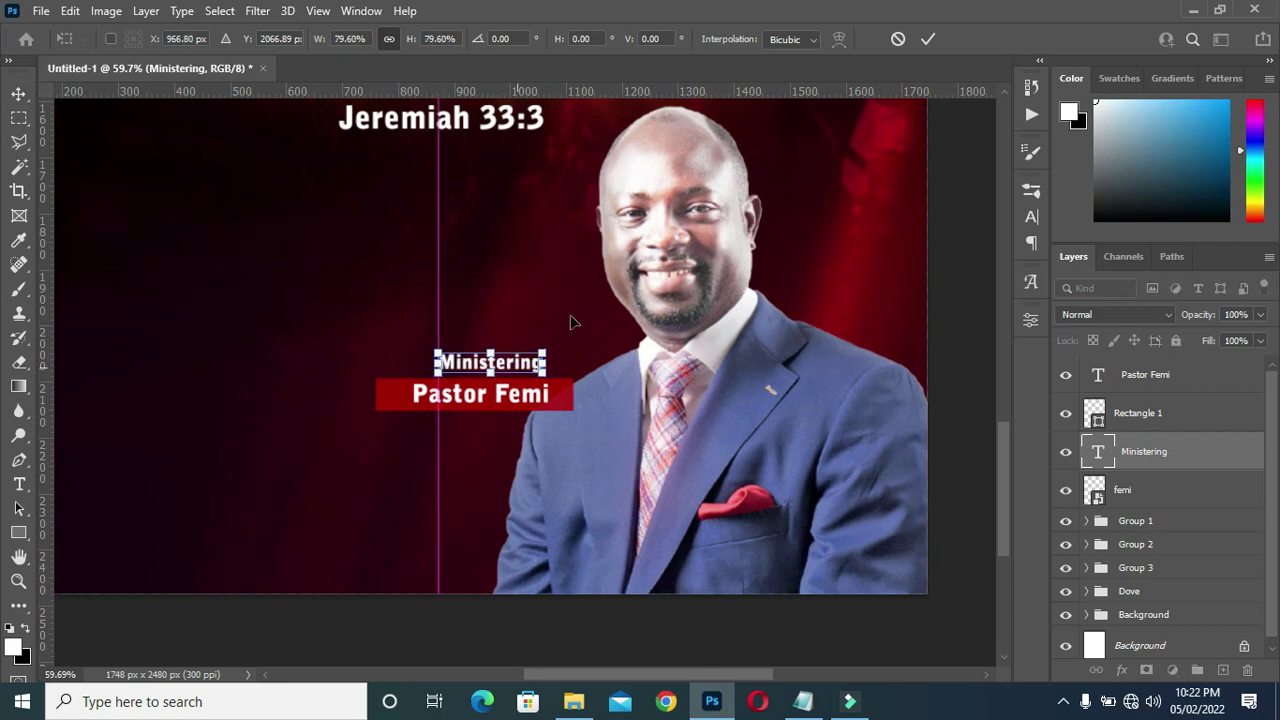
left_click(928, 39)
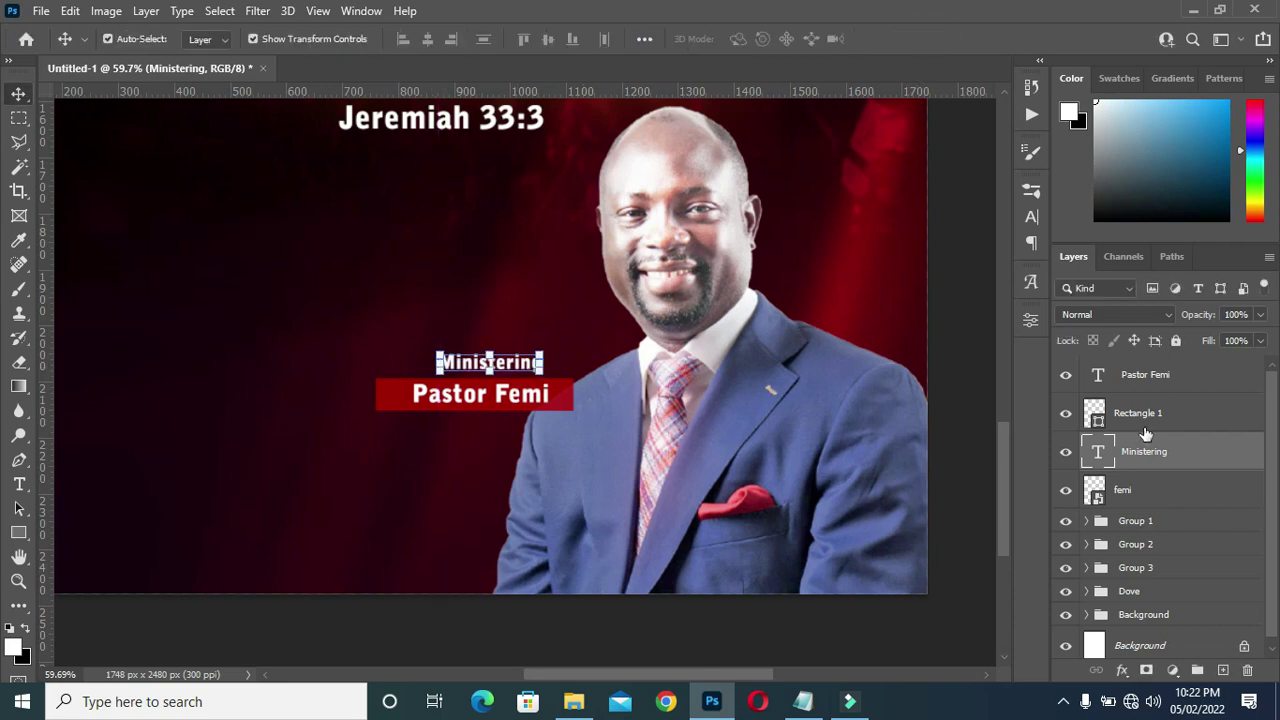
- Centre Ministering horizontally over the name and nudge it down slightly
left_click(1142, 378)
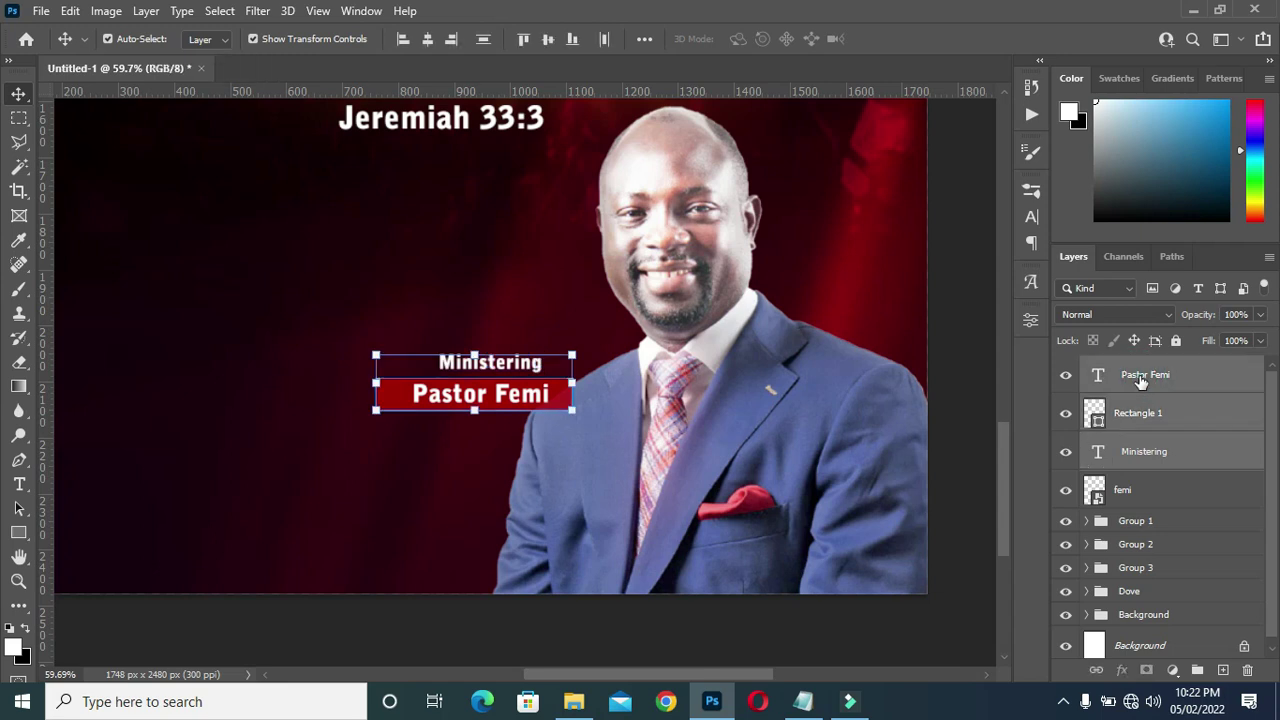
left_click(1150, 452, "ctrl")
left_click(427, 43)
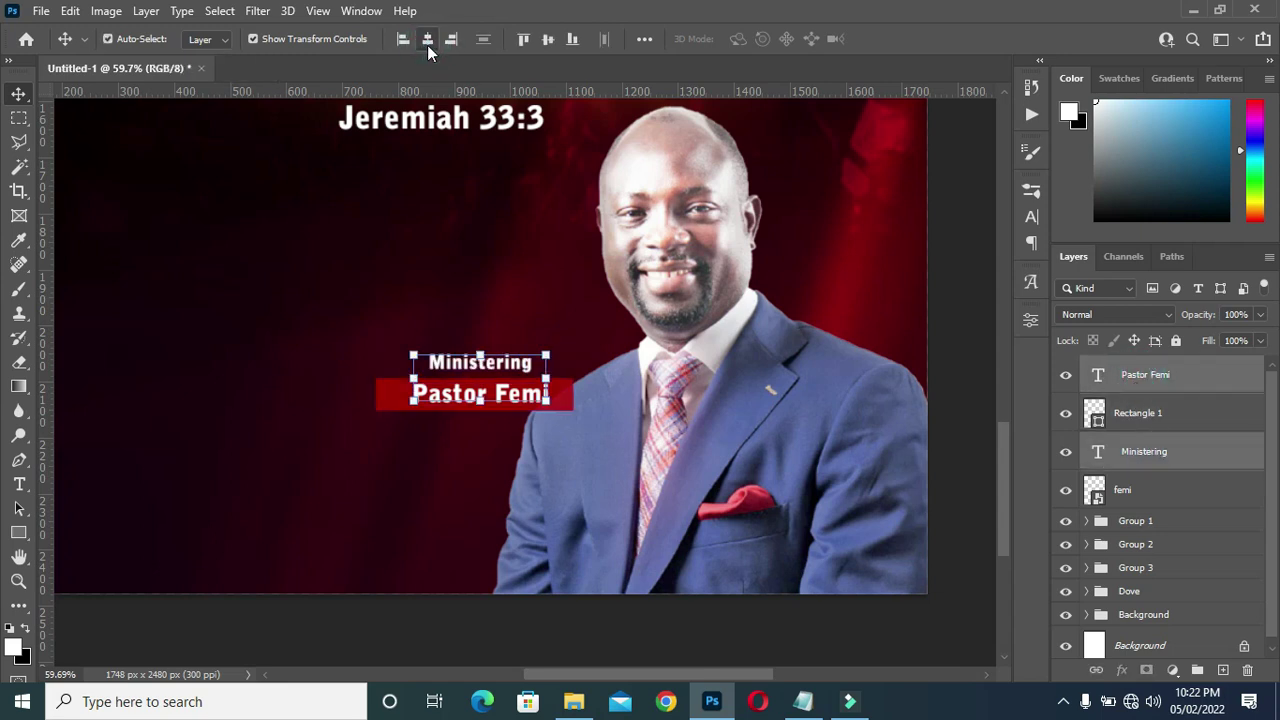
left_click(742, 636)
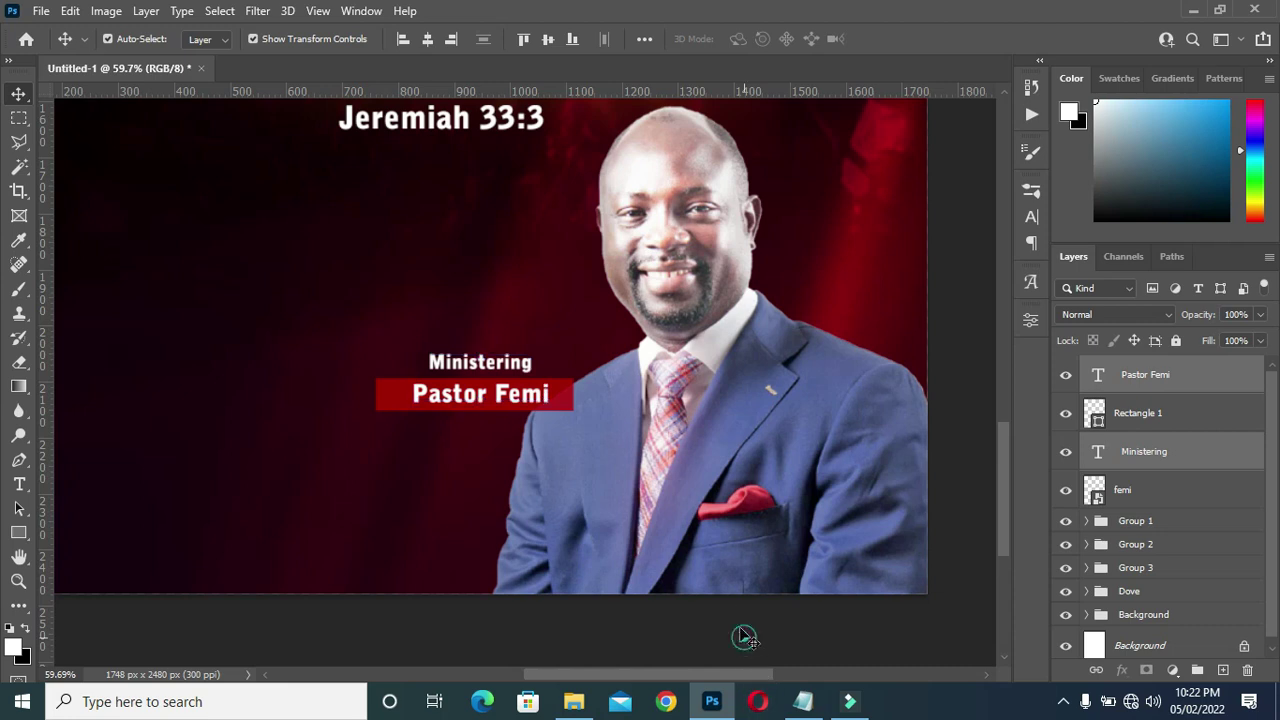
left_click(491, 367)
key("Down")
key("Down")
key("Down")
key("Down")
key("Down")
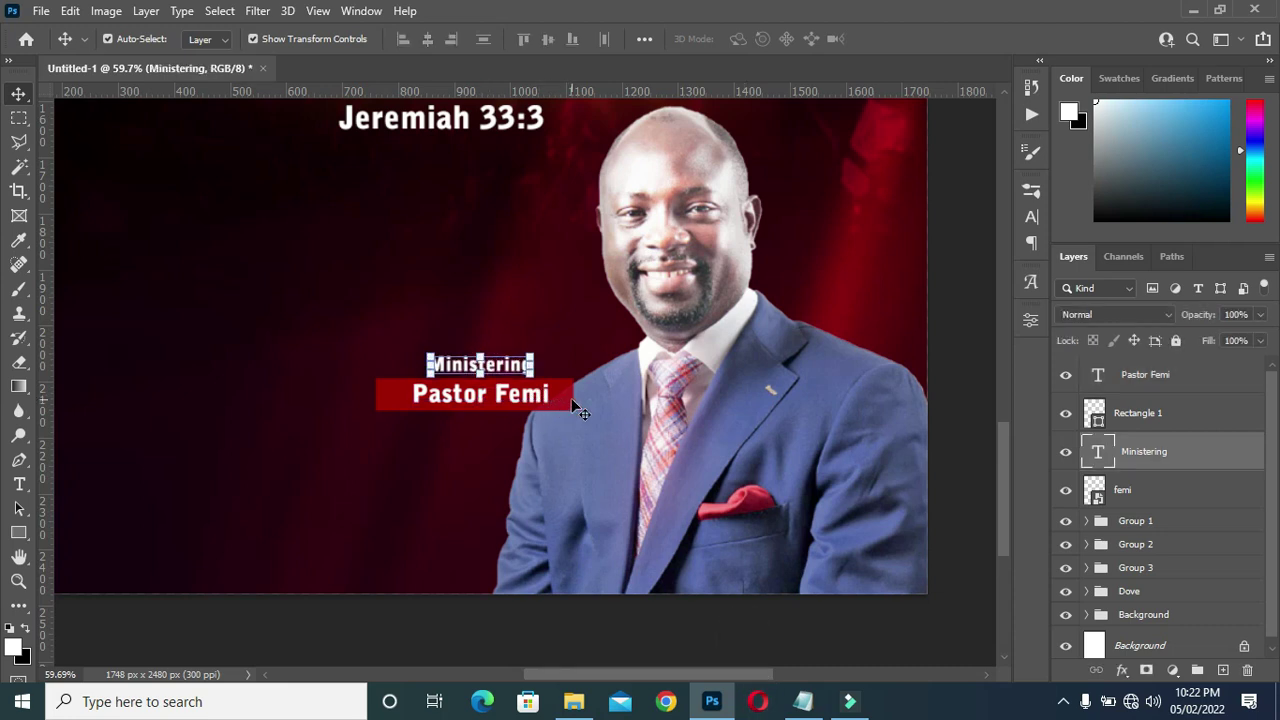
key("Down")
- Narrow the red bar from both sides to fit beneath the name
left_click(393, 401)
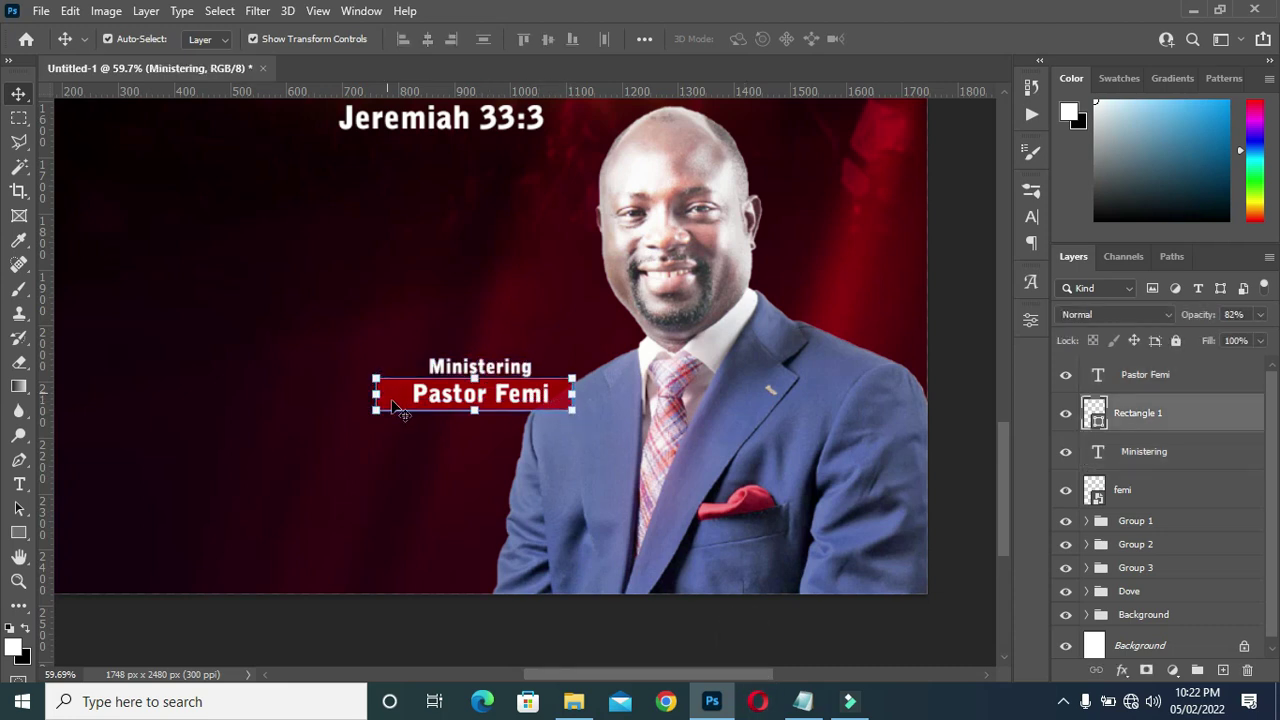
left_click_drag(377, 395, 402, 397)
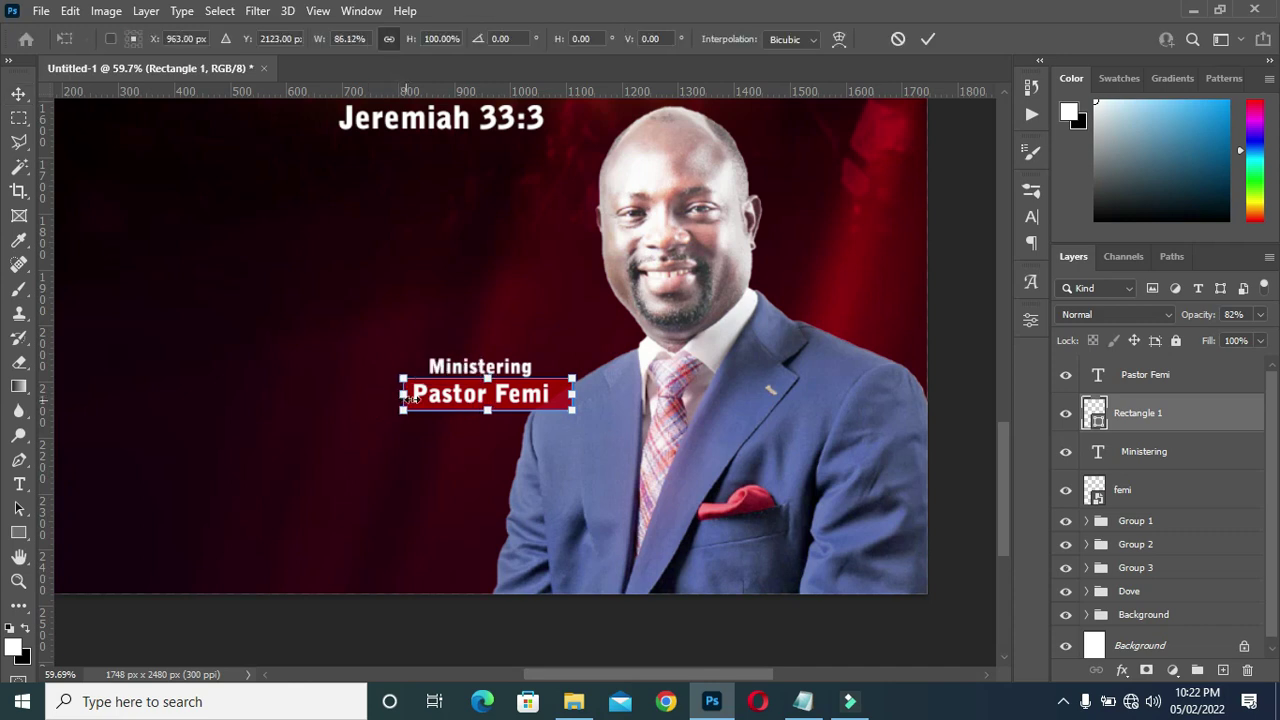
left_click_drag(575, 395, 562, 397)
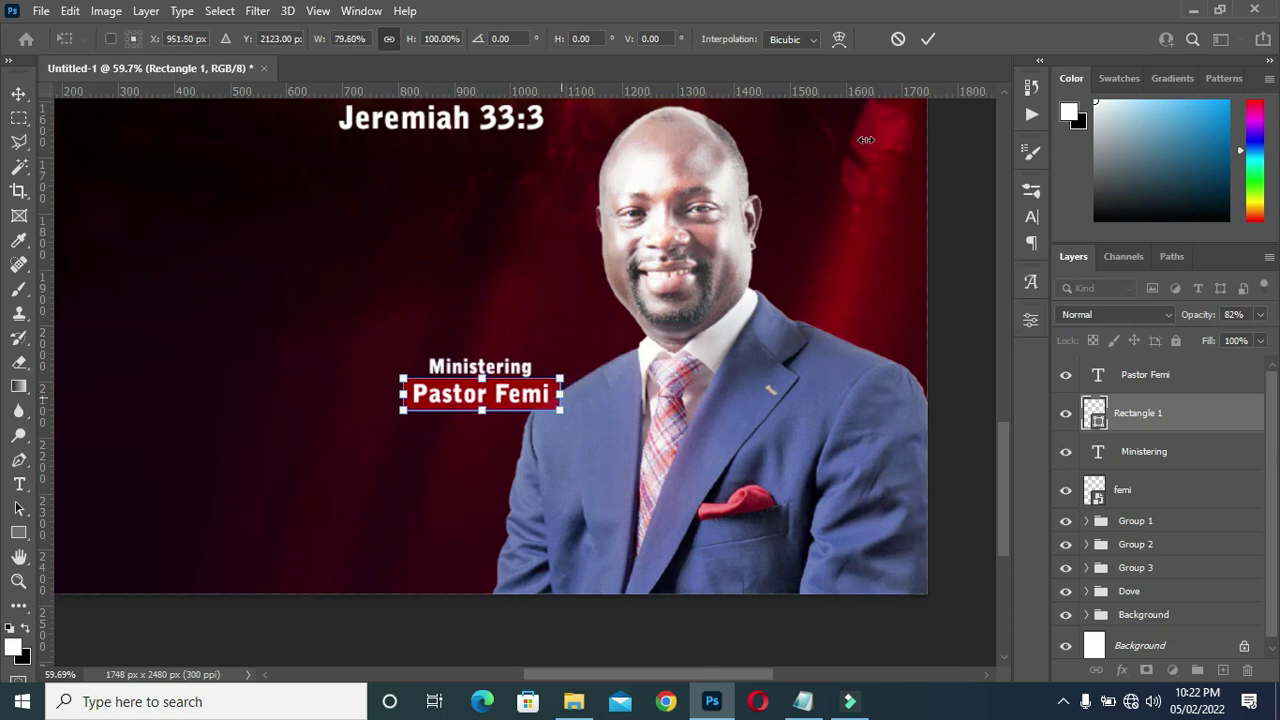
scroll(540, 260, "down", 5)
key("Return")
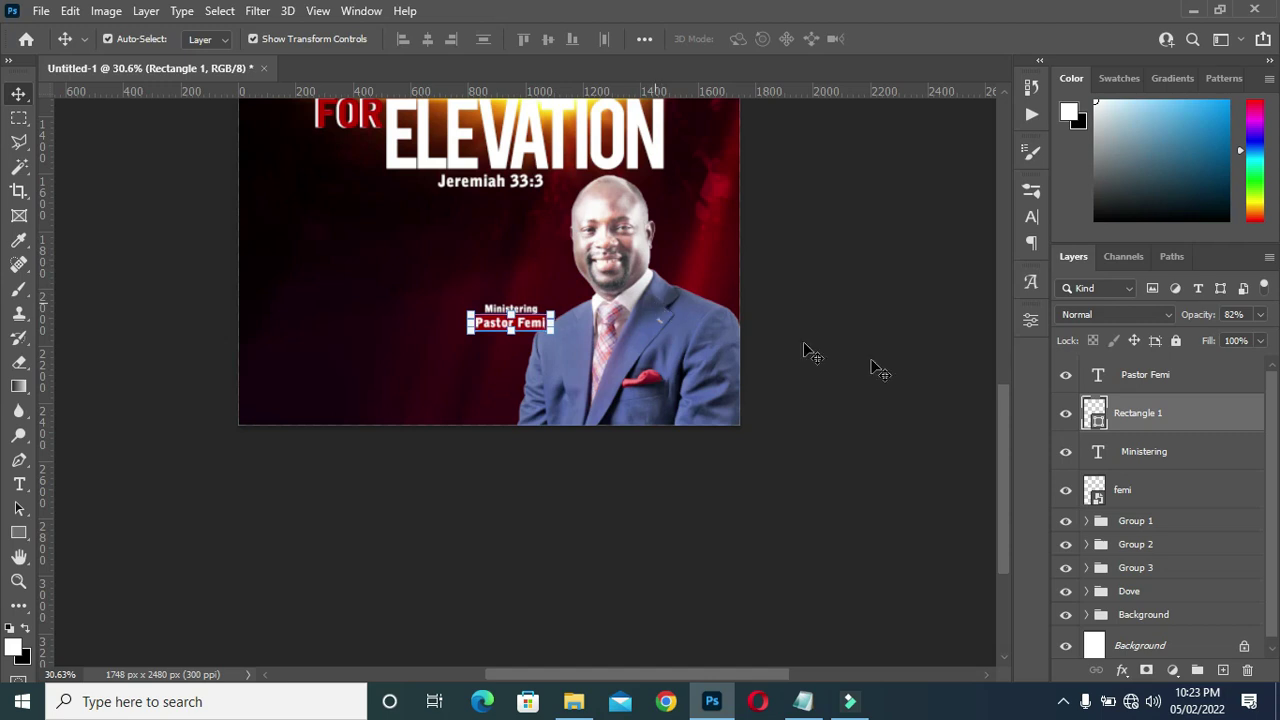
- Select the Pastor Femi, Rectangle 1 and Ministering layers together
left_click(1150, 453)
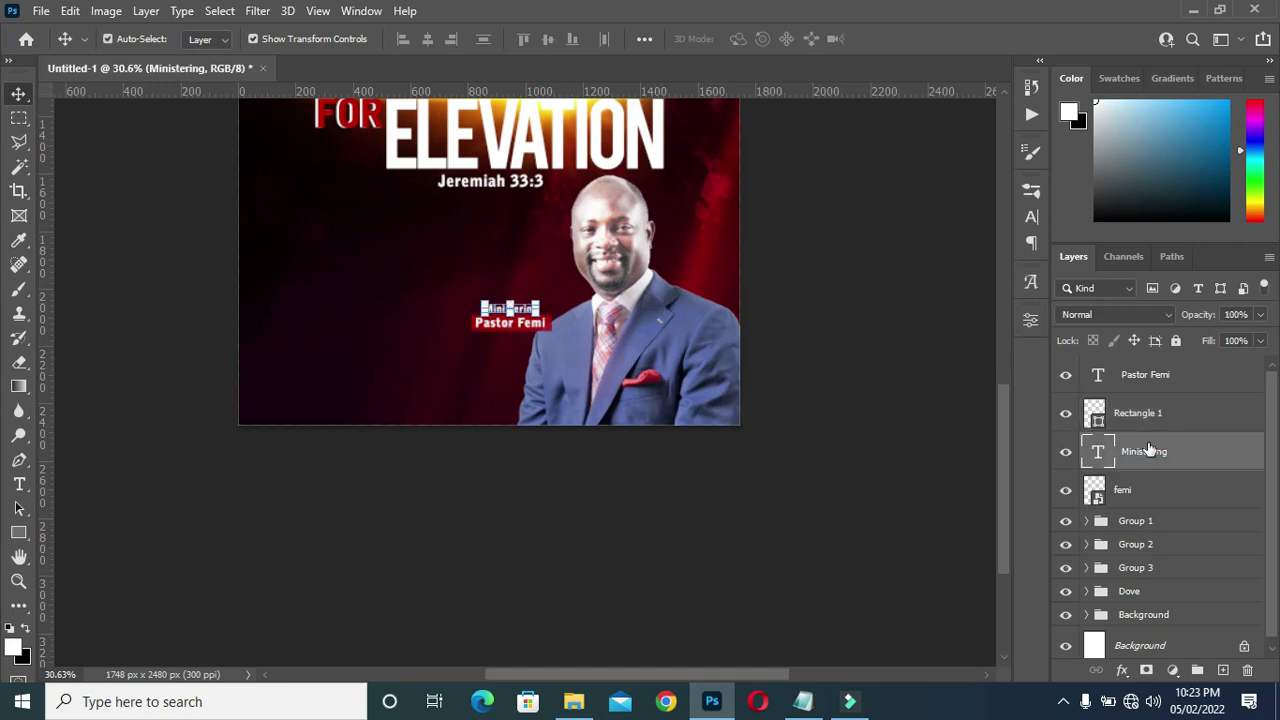
left_click(880, 394)
scroll(605, 565, "down", 2)
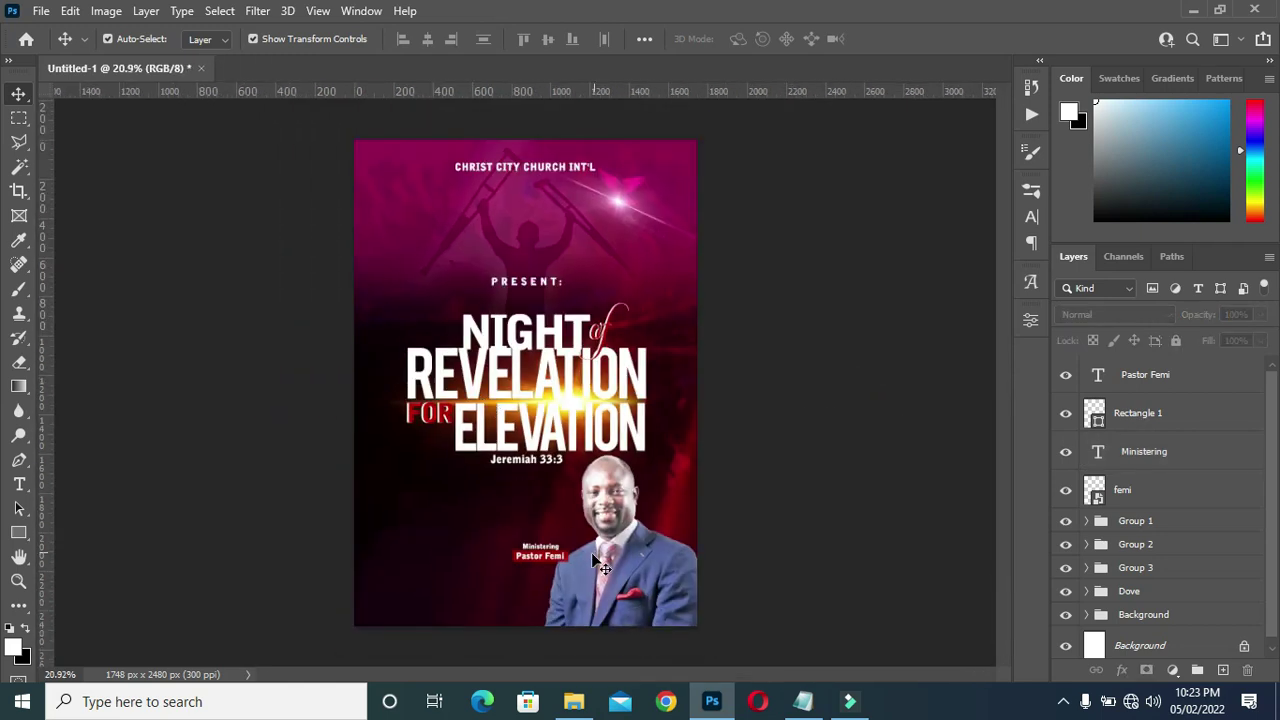
scroll(557, 590, "up", 2)
left_click(1147, 376)
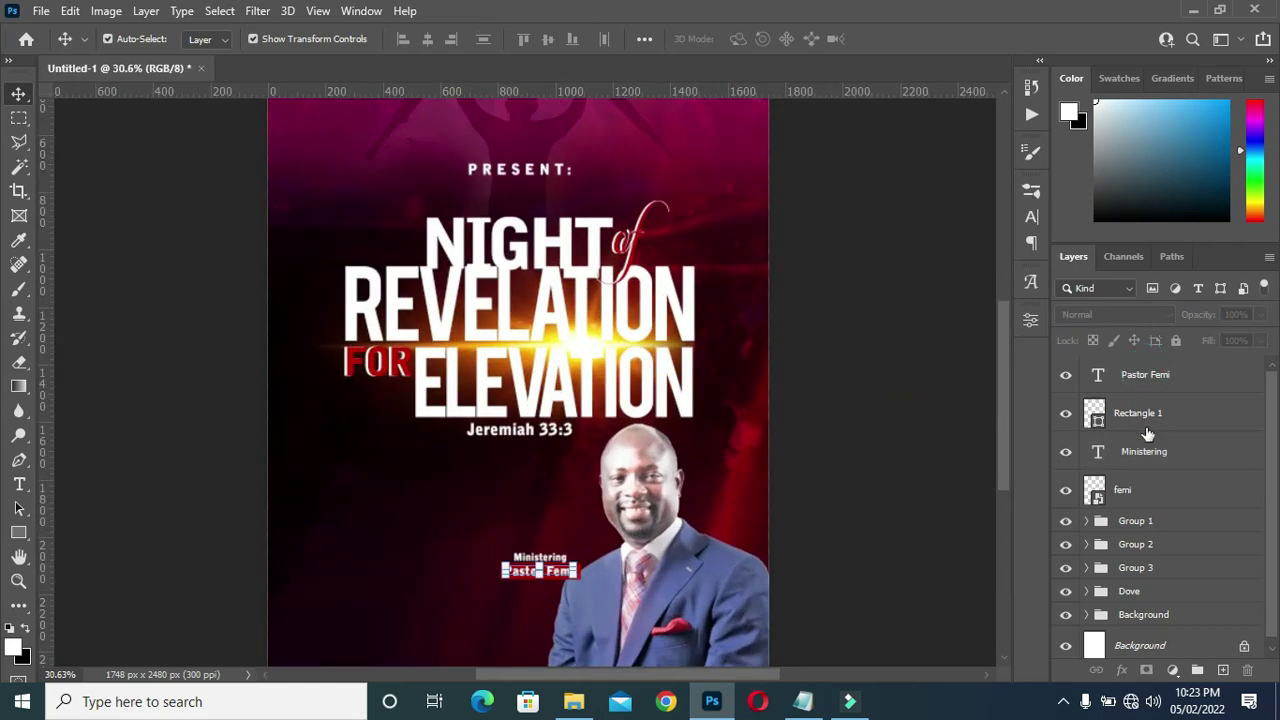
left_click(1145, 452, "shift")
scroll(540, 565, "up", 3)
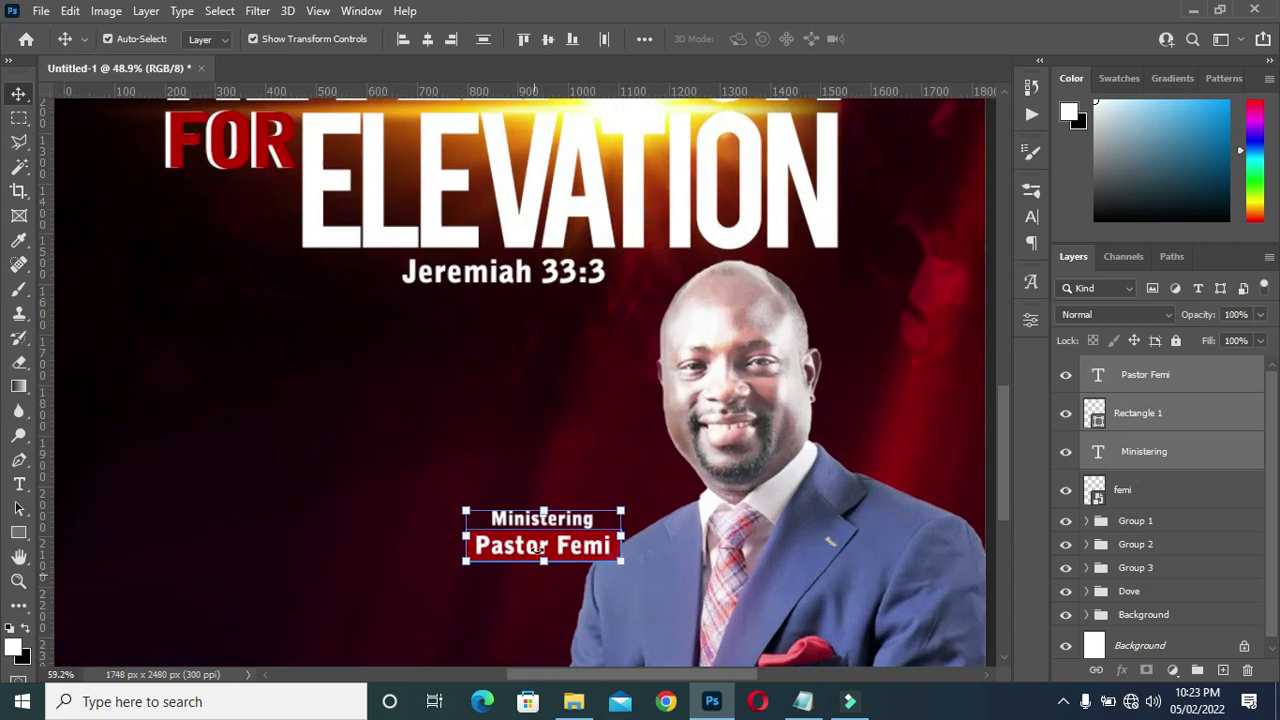
- Nudge the three caption layers slightly right with Free Transform and commit
key("ctrl+t")
left_click_drag(562, 547, 585, 552)
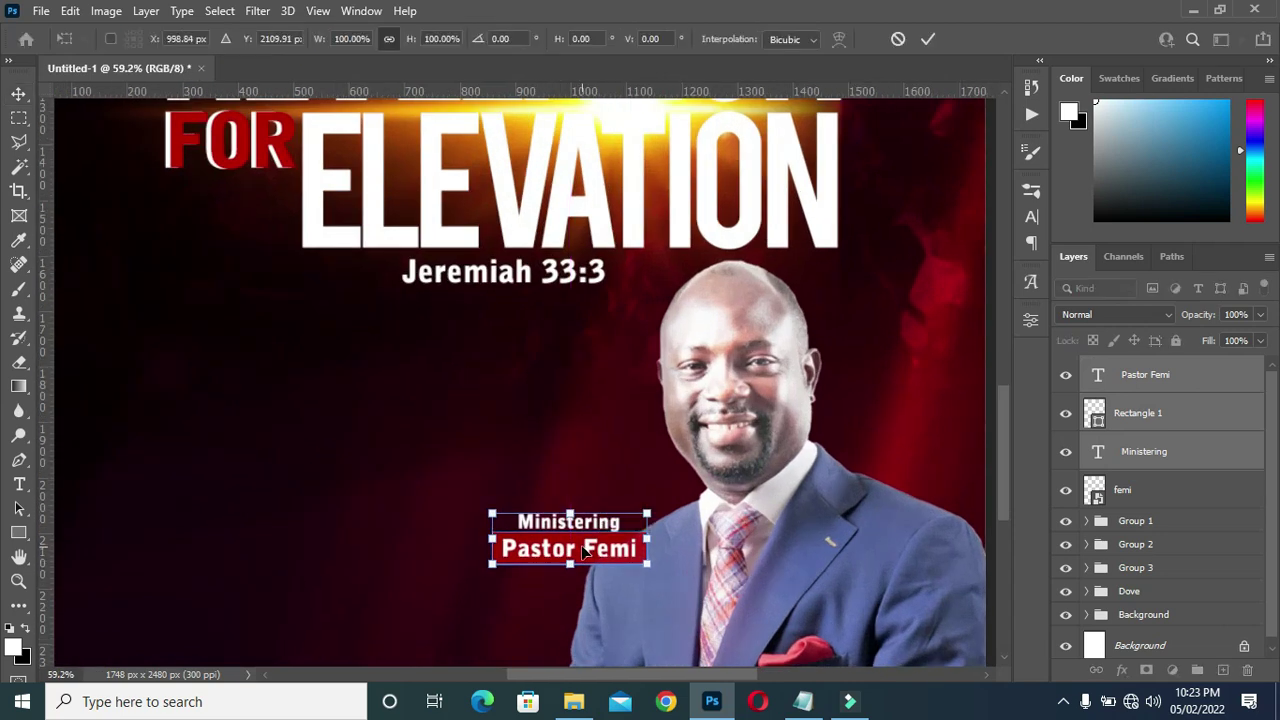
scroll(528, 535, "down", 4)
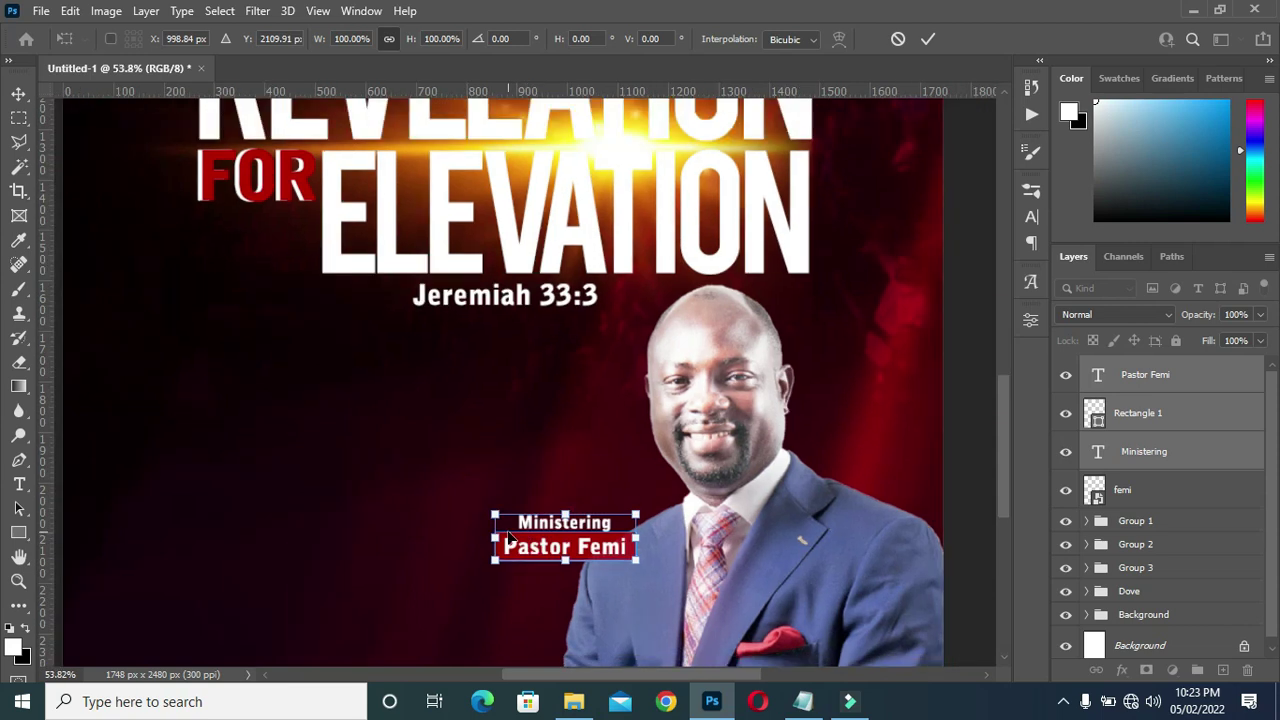
left_click(927, 38)
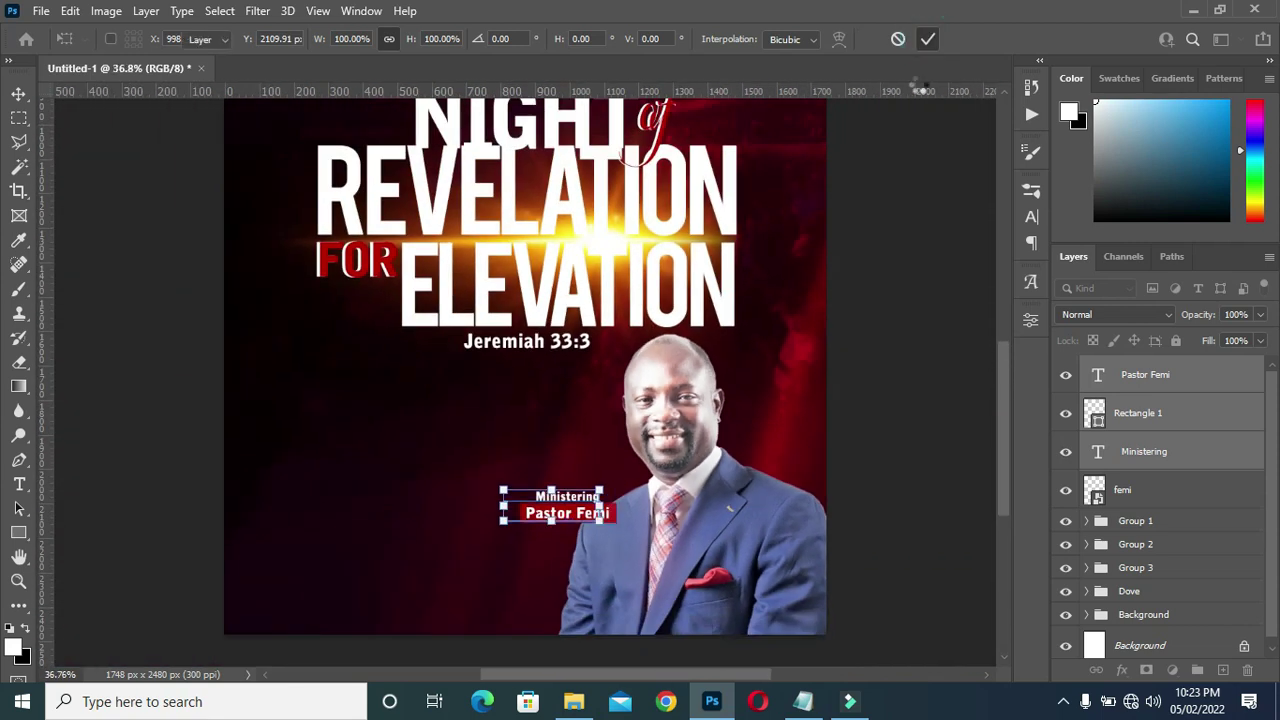
scroll(897, 310, "down", 2)
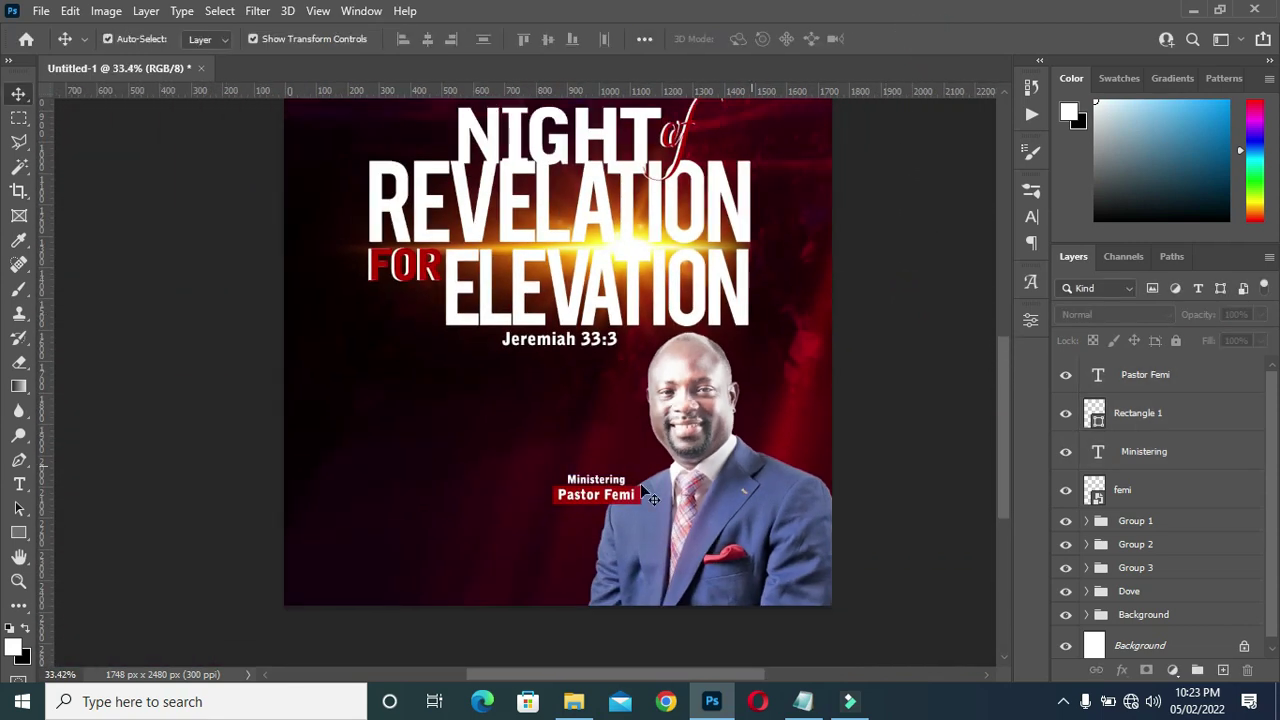
left_click_drag(1005, 493, 1005, 537)
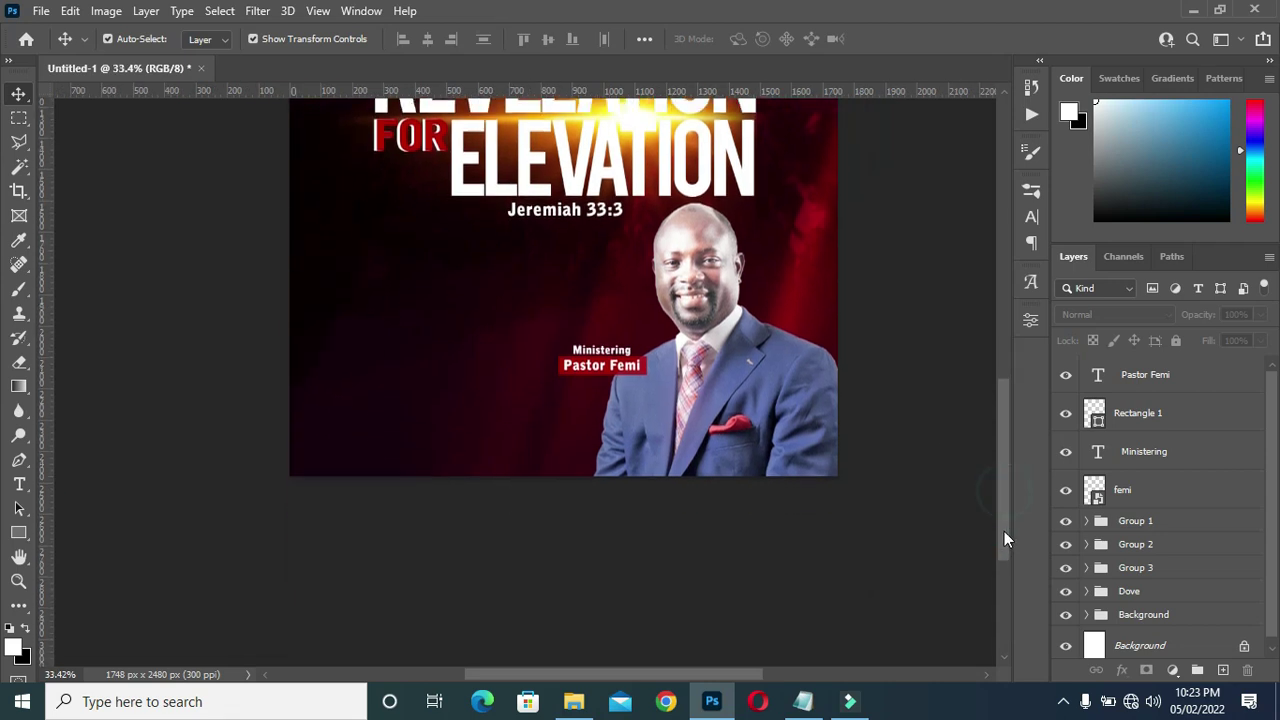
scroll(509, 386, "up", 3)
- Place the date calendar file on the flyer's upper left, scaled down small
left_click(573, 702)
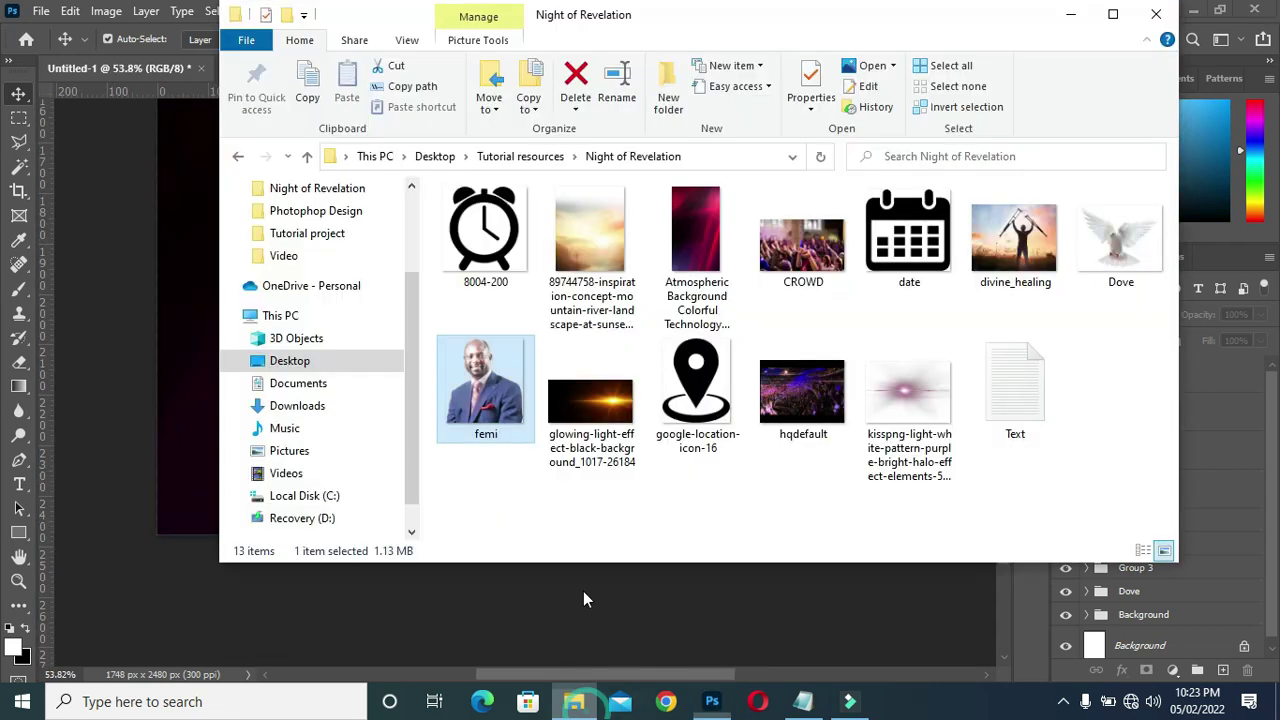
left_click(905, 215)
left_click_drag(905, 215, 145, 370)
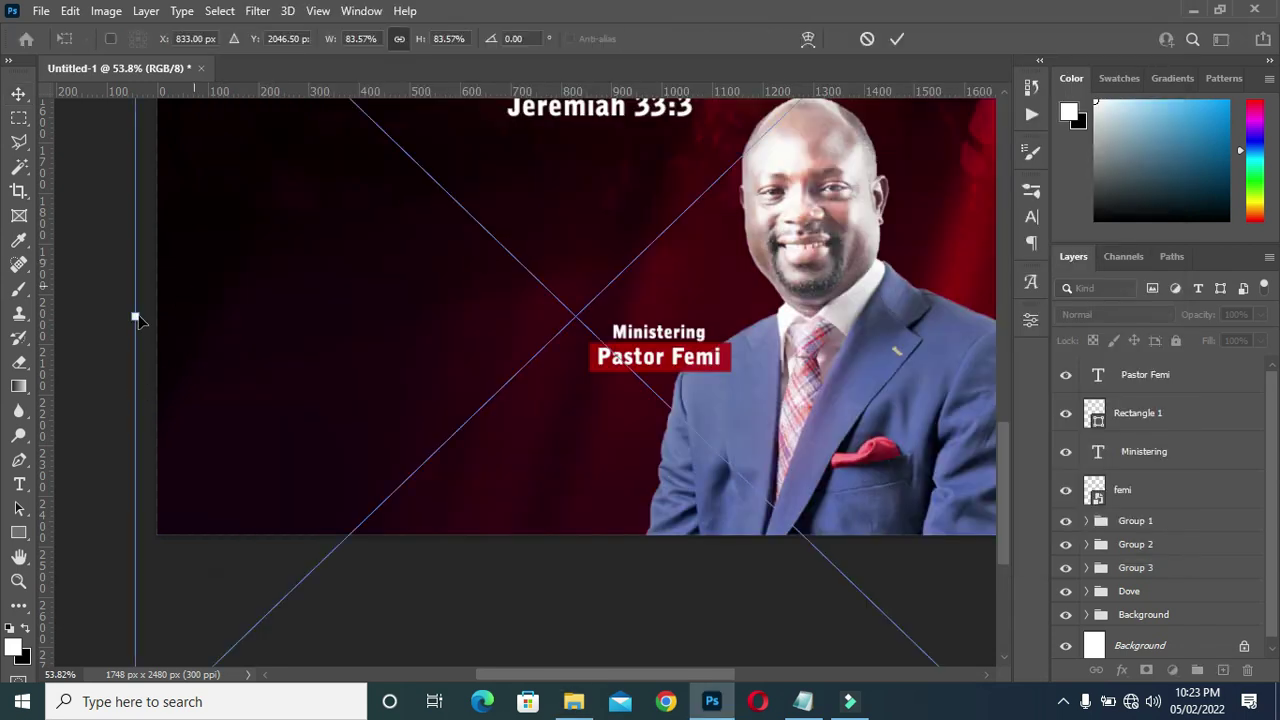
left_click_drag(135, 315, 480, 300)
left_click_drag(391, 271, 234, 233)
left_click(897, 39)
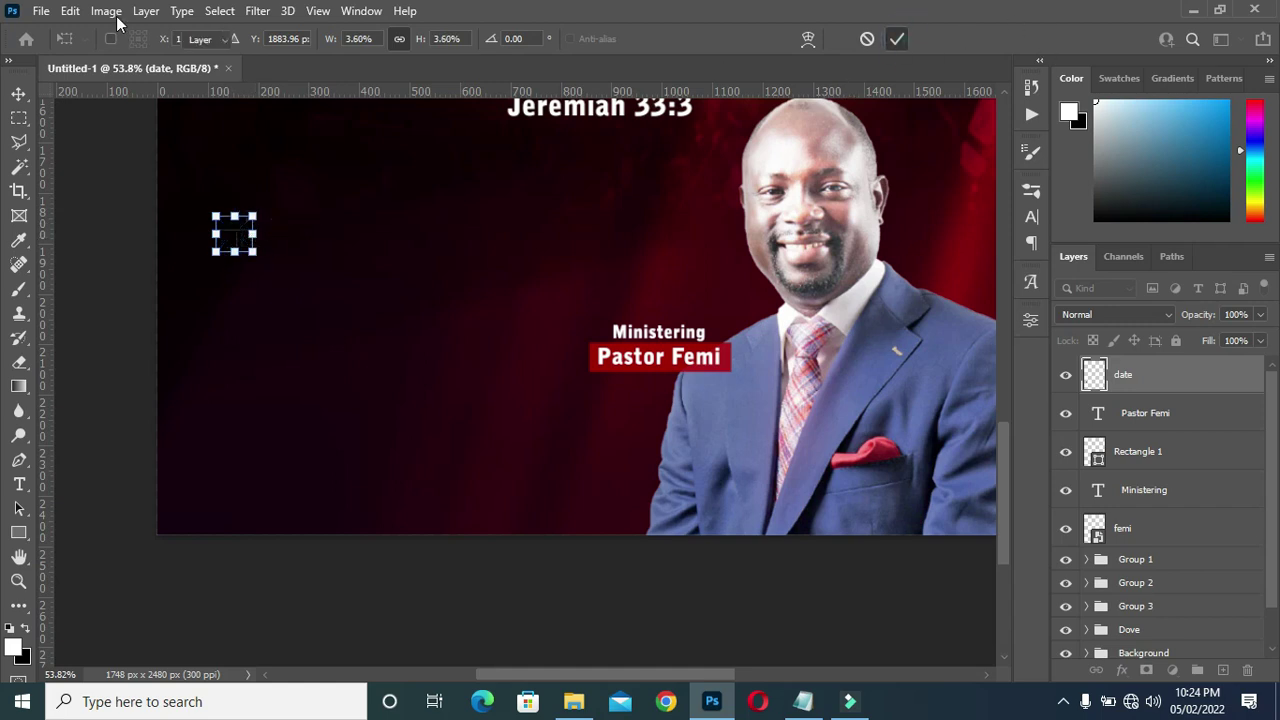
- Turn the calendar icon white with Hue/Saturation Lightness +100
left_click(106, 11)
mouse_move(238, 66)
left_click(360, 158)
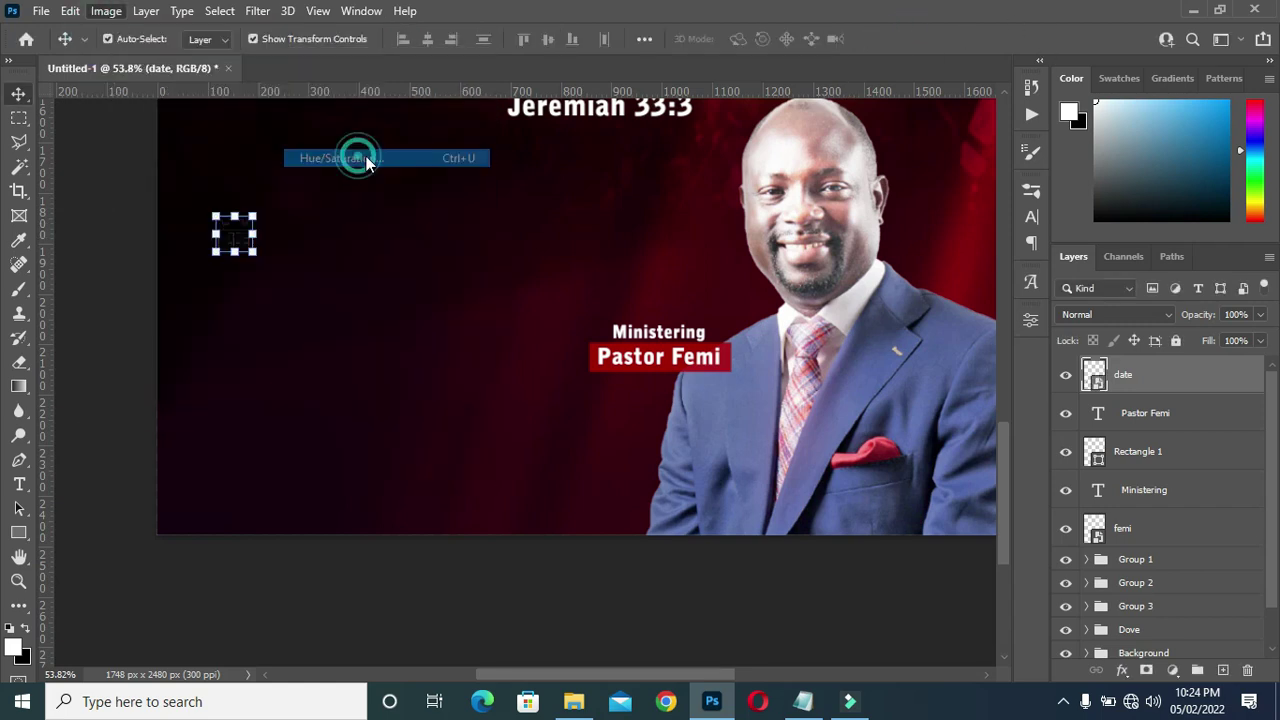
left_click_drag(585, 328, 720, 328)
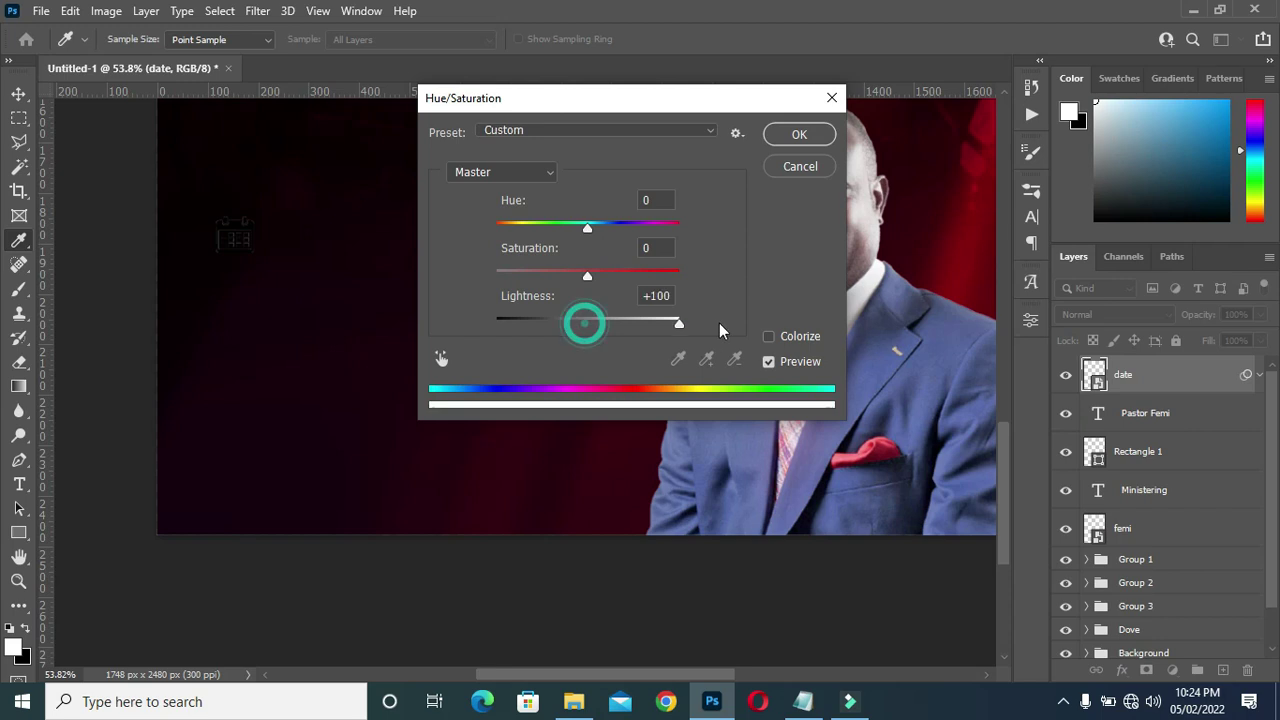
left_click(805, 134)
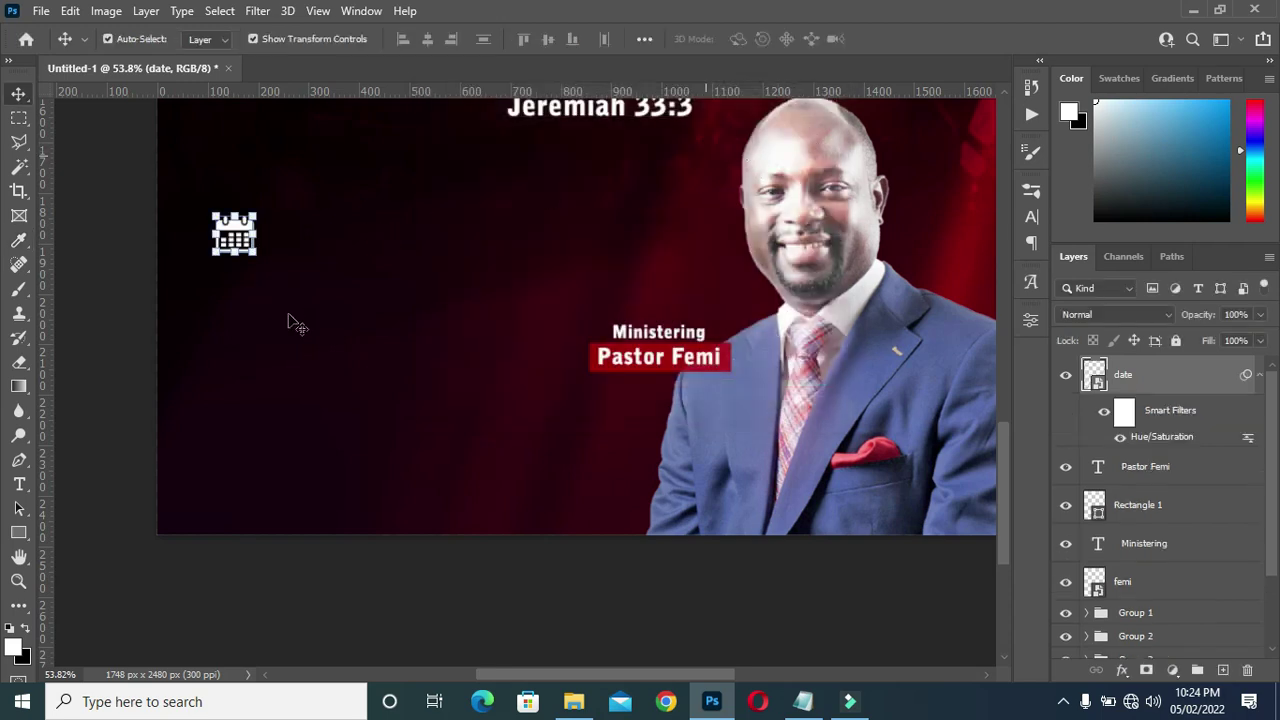
left_click(482, 588)
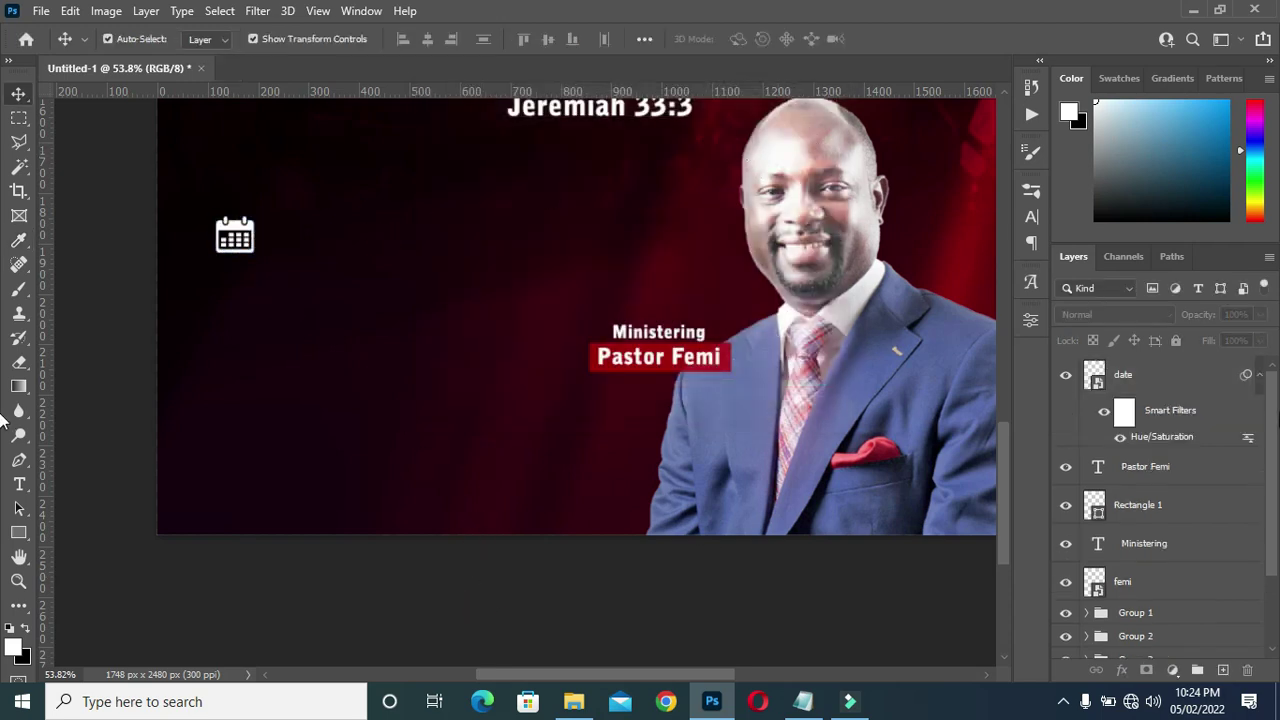
left_click(1260, 378)
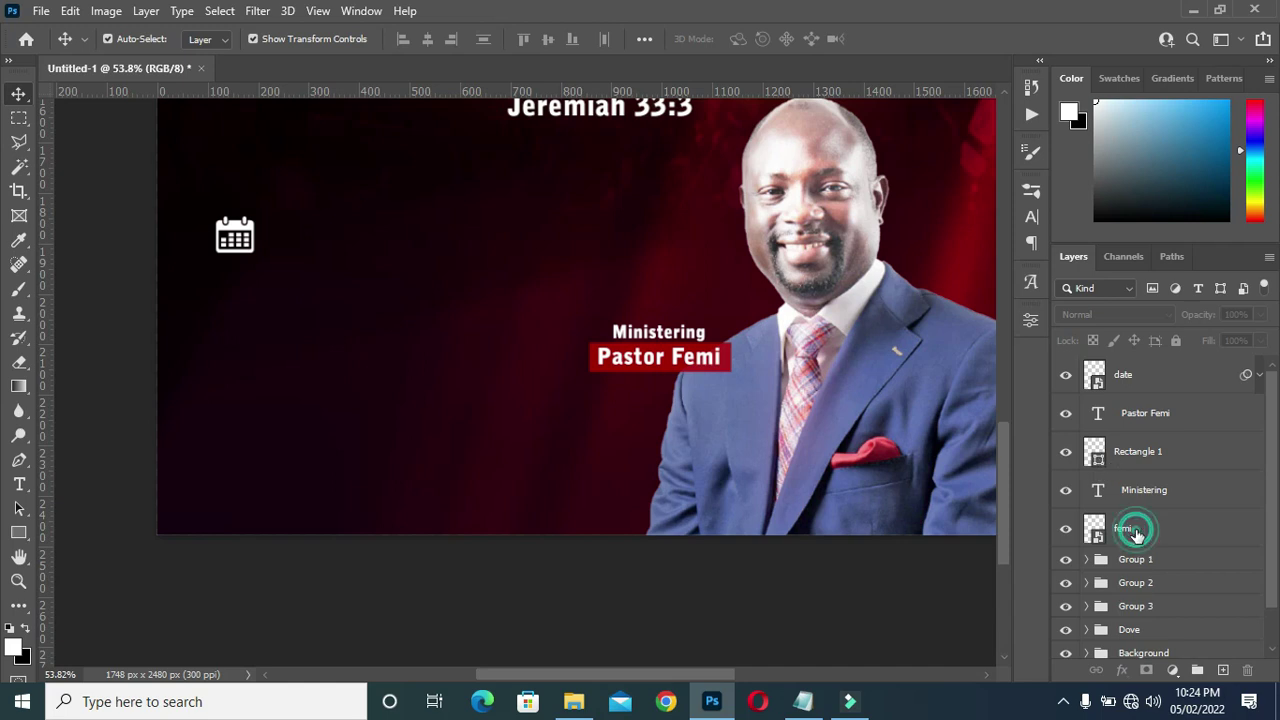
- Add a FRIDAY text line beside the calendar icon
left_click(1134, 528)
scroll(662, 458, "down", 5)
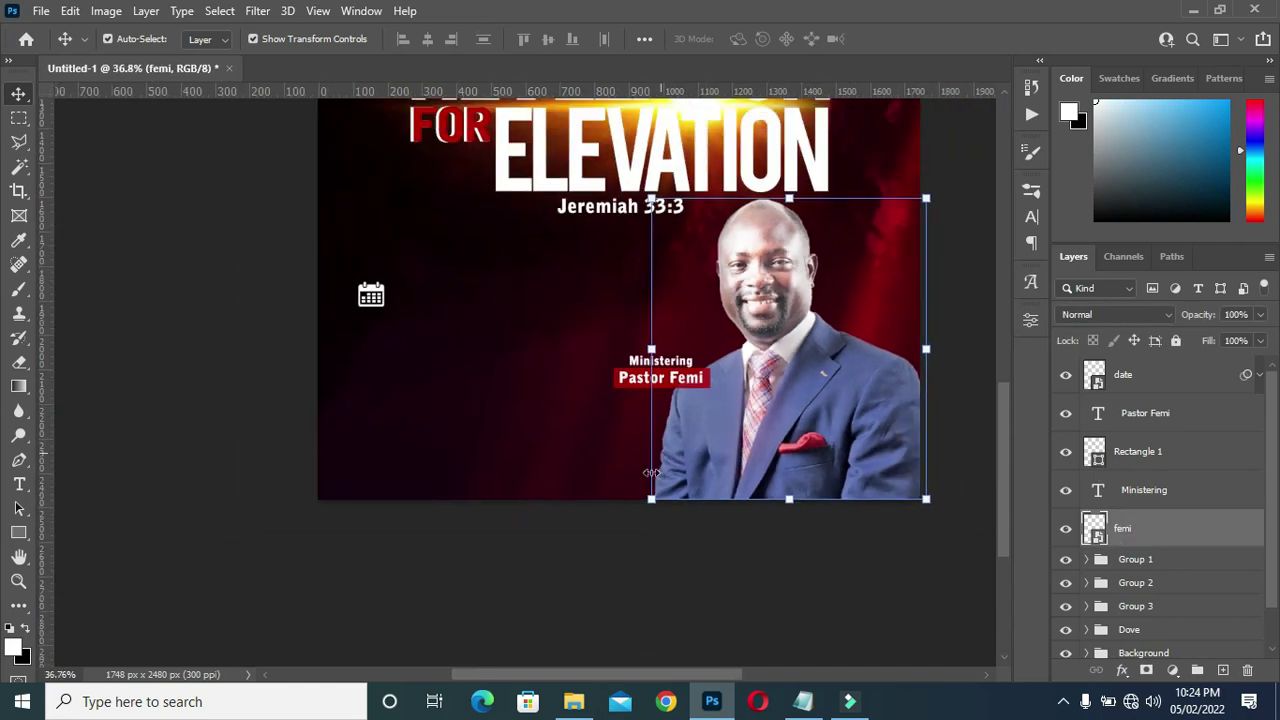
scroll(460, 375, "up", 2)
left_click(355, 277)
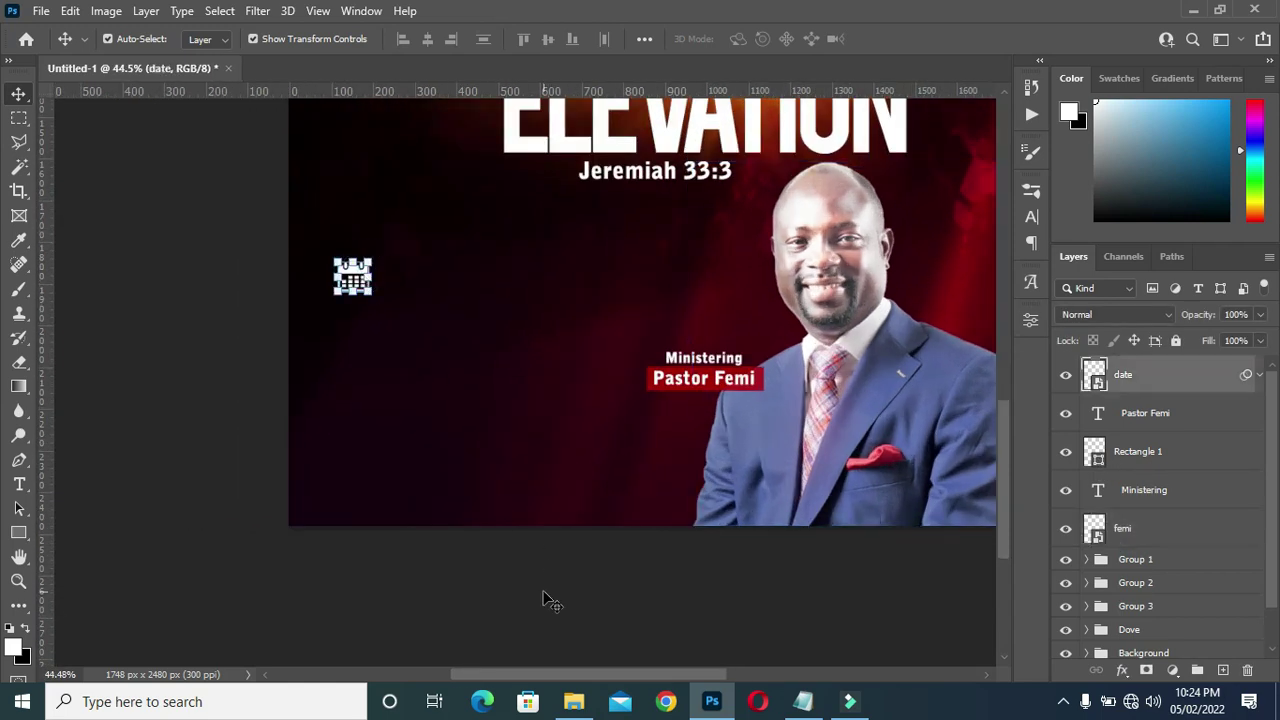
key("t")
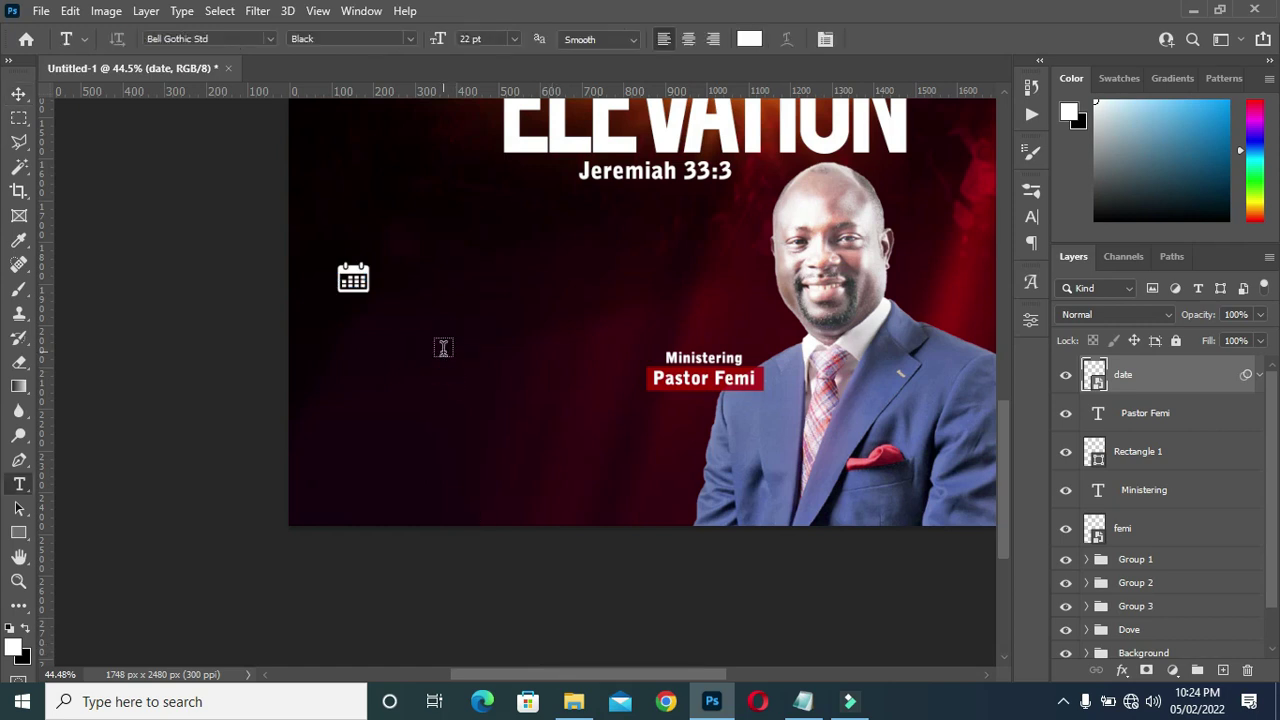
left_click(443, 347)
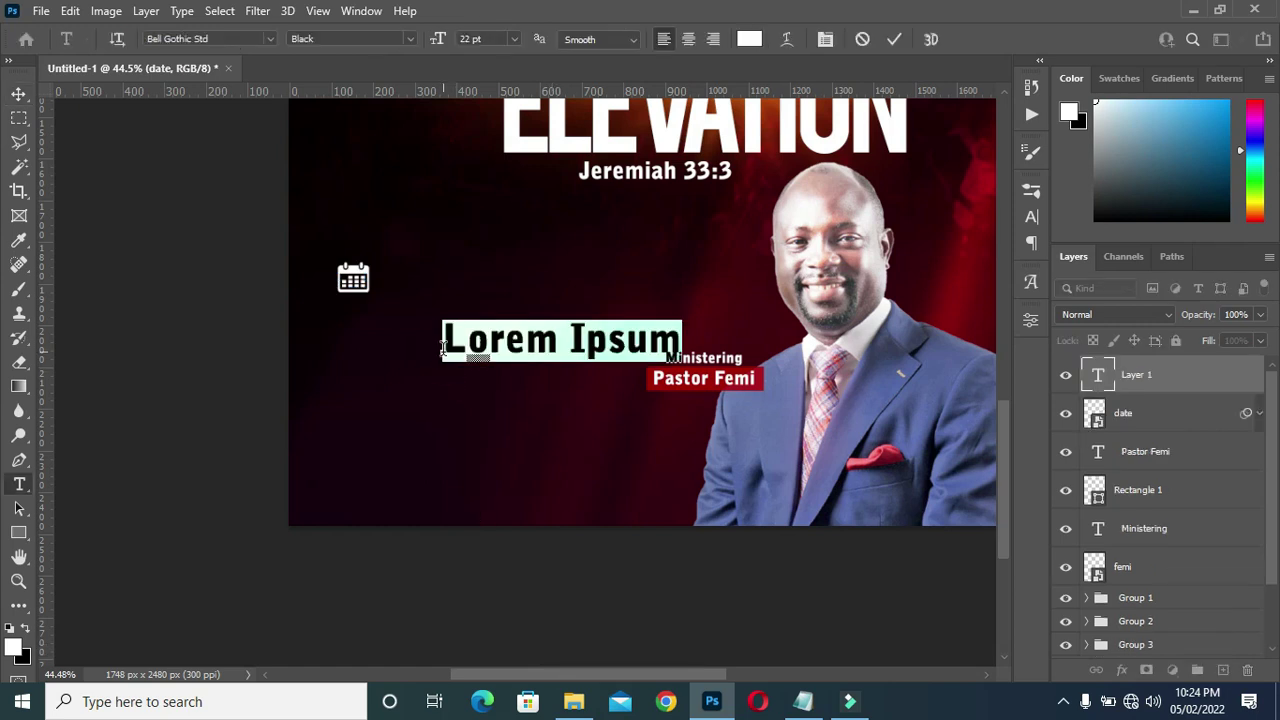
type("FRIDAY")
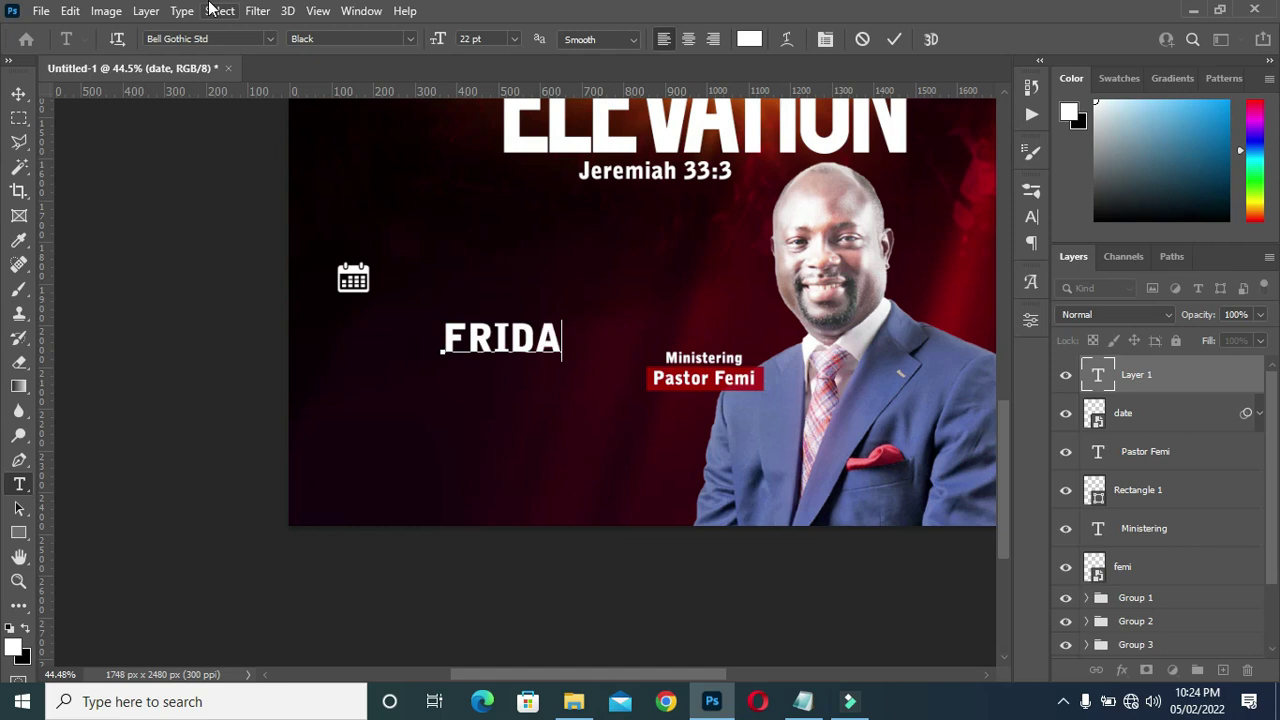
left_click(893, 40)
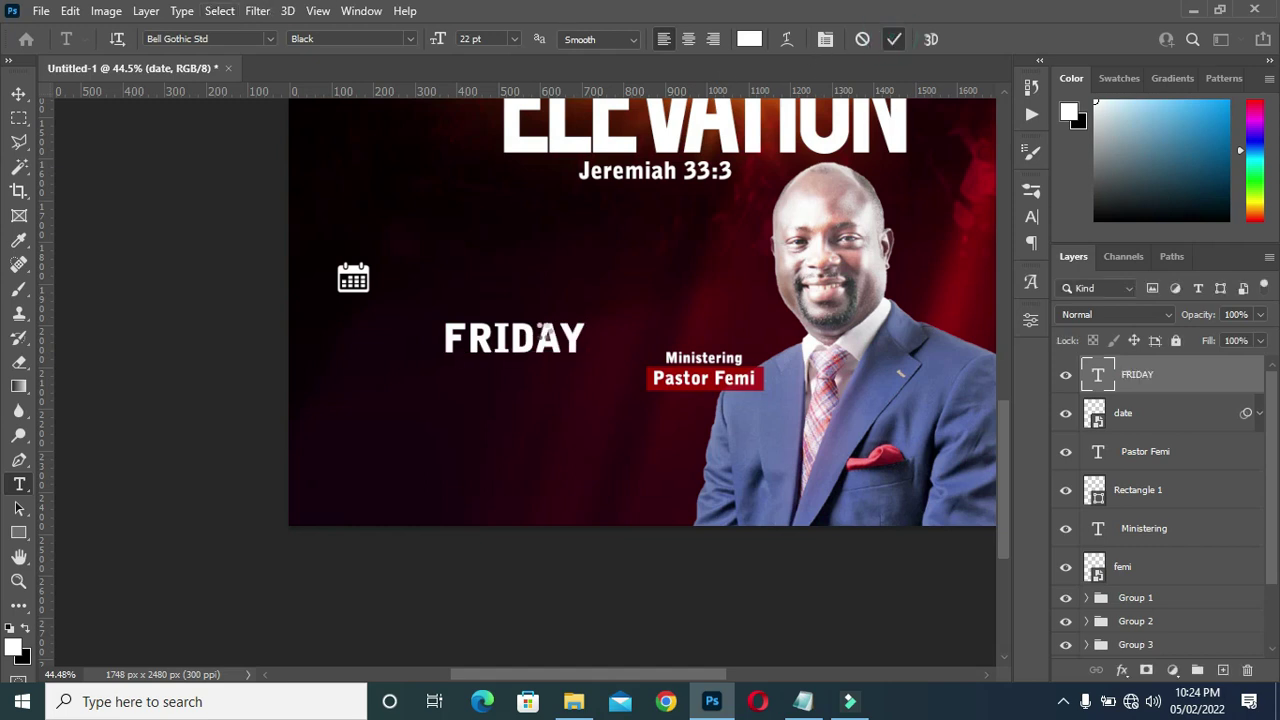
- Shrink FRIDAY to about half size and place a duplicate just below it
left_click(19, 93)
scroll(480, 386, "up", 2)
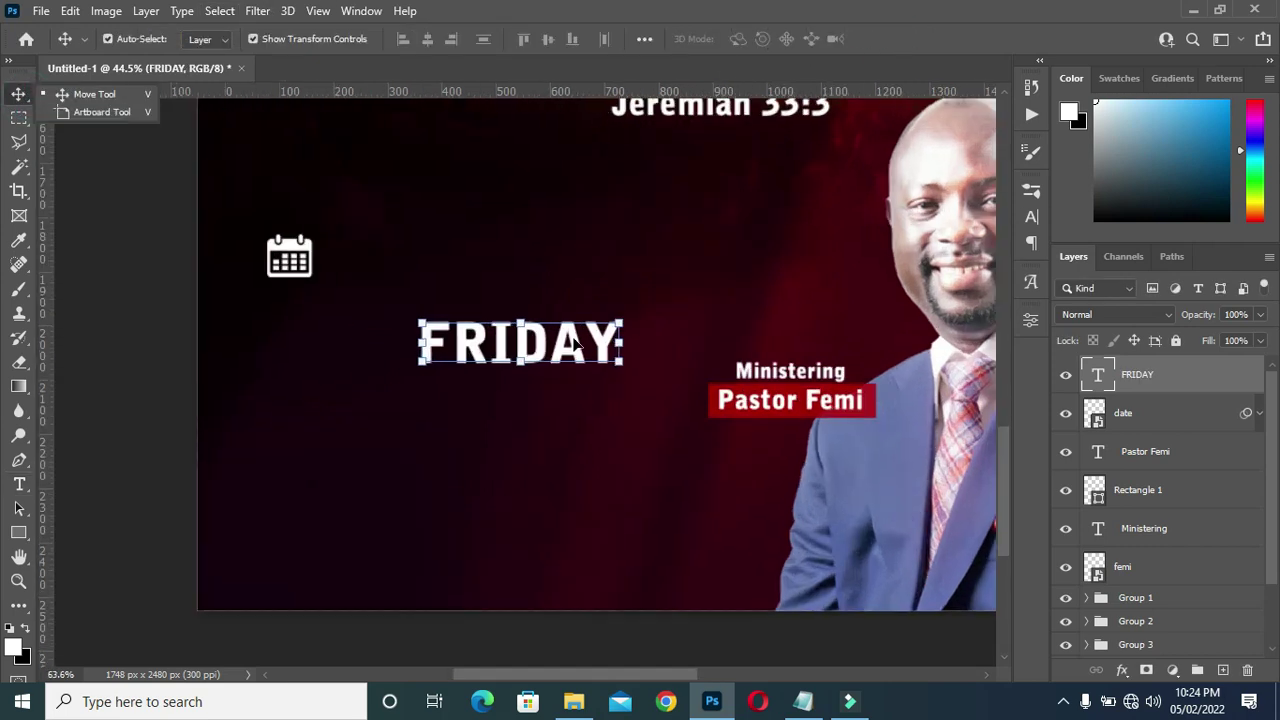
key("ctrl+t")
left_click_drag(621, 345, 412, 224)
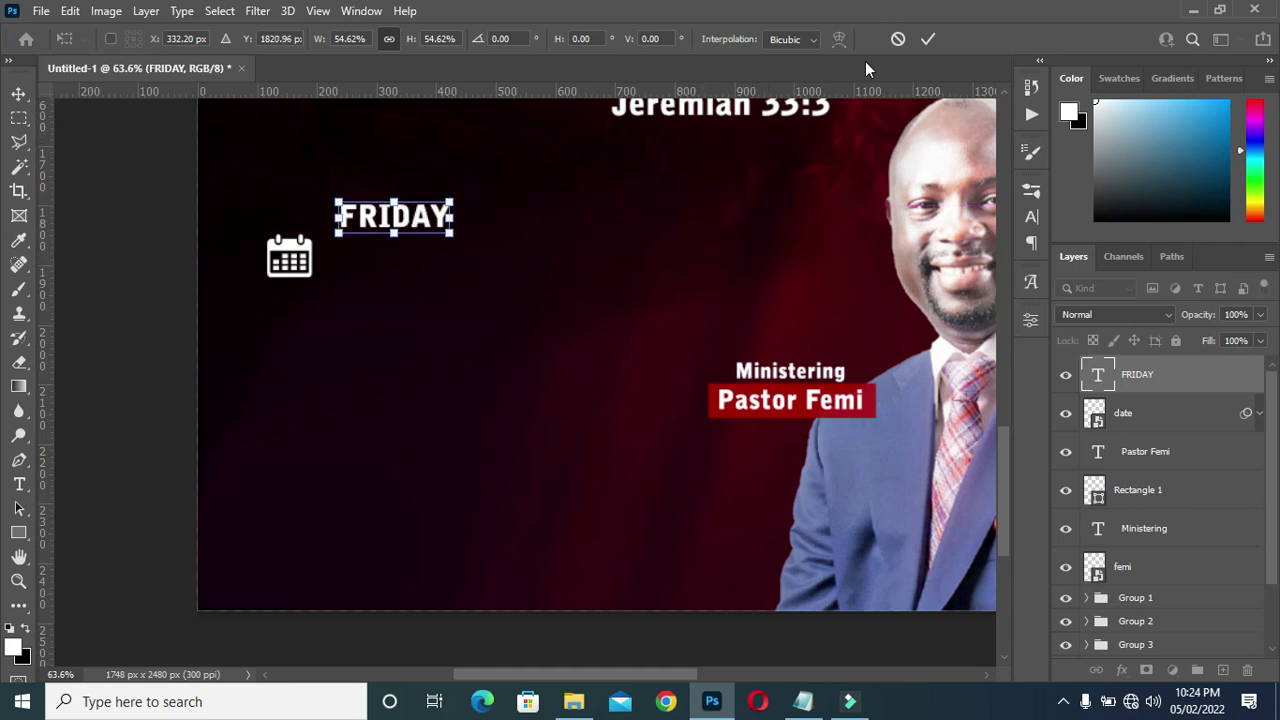
key("Return")
key("ctrl+j")
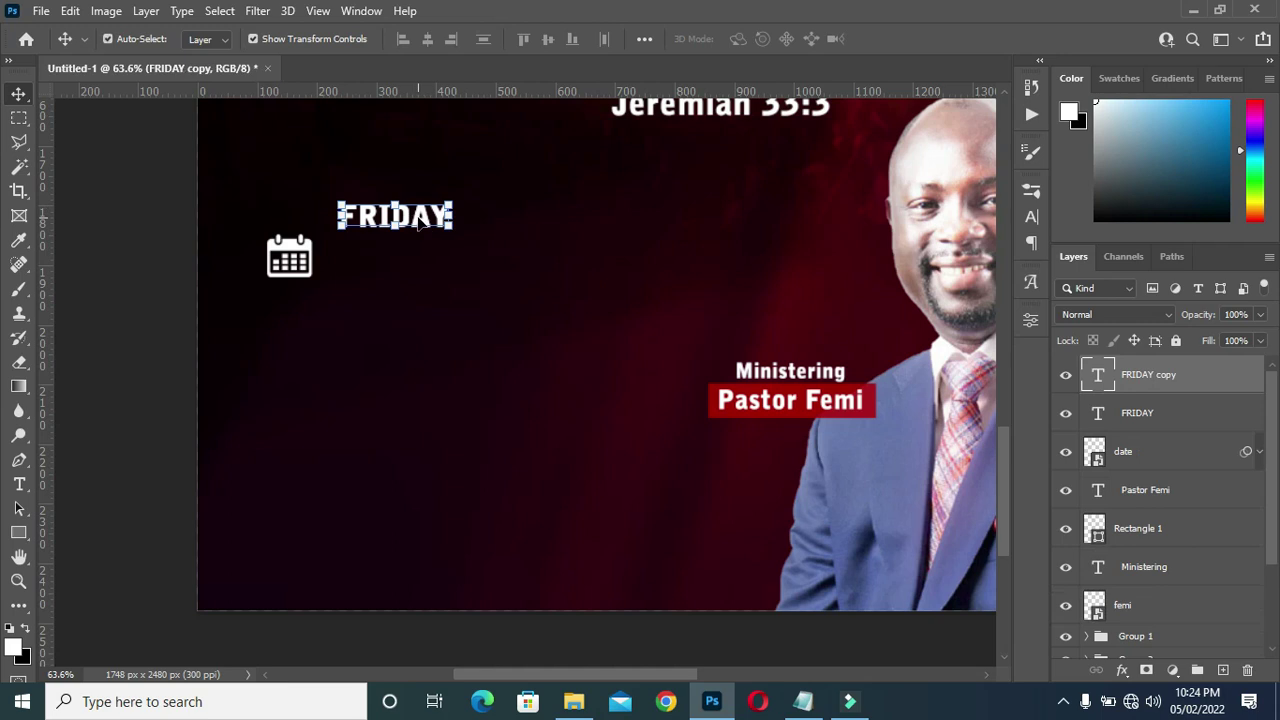
left_click_drag(419, 221, 419, 248)
- Retype the copied FRIDAY line as 13TH
key("t")
left_click(395, 250)
double_click(395, 245)
type("13TH")
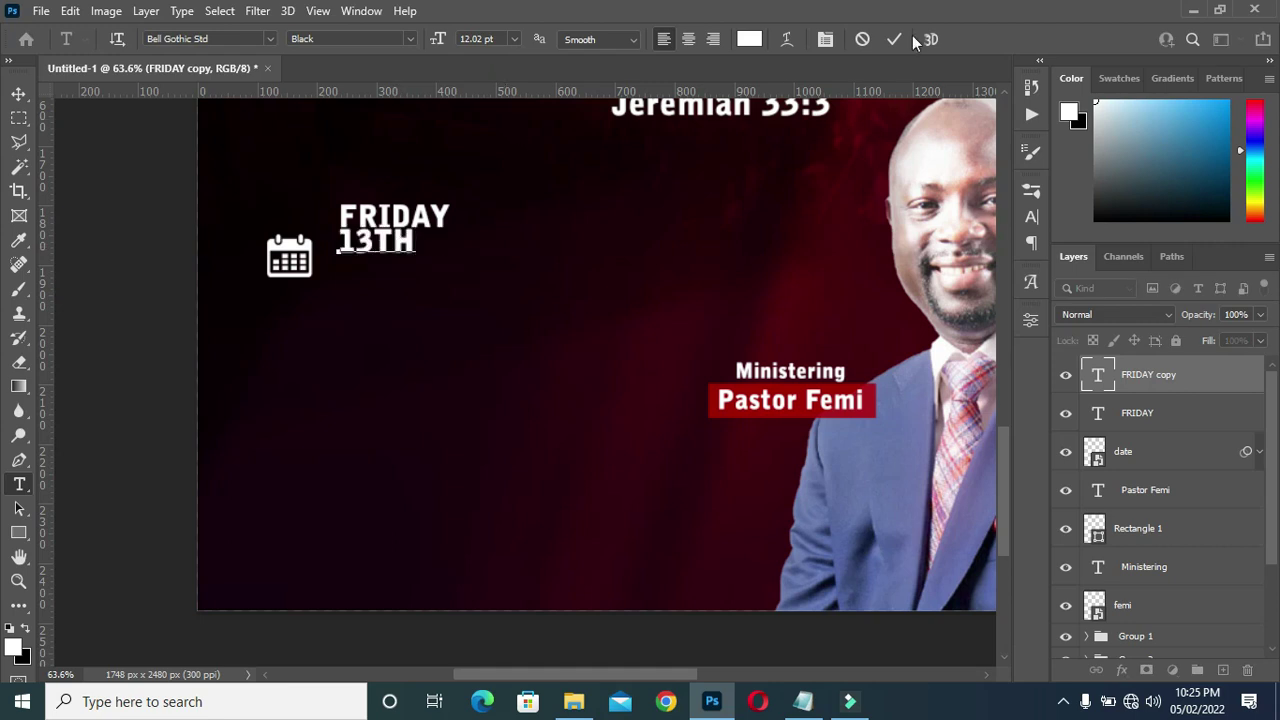
left_click(897, 40)
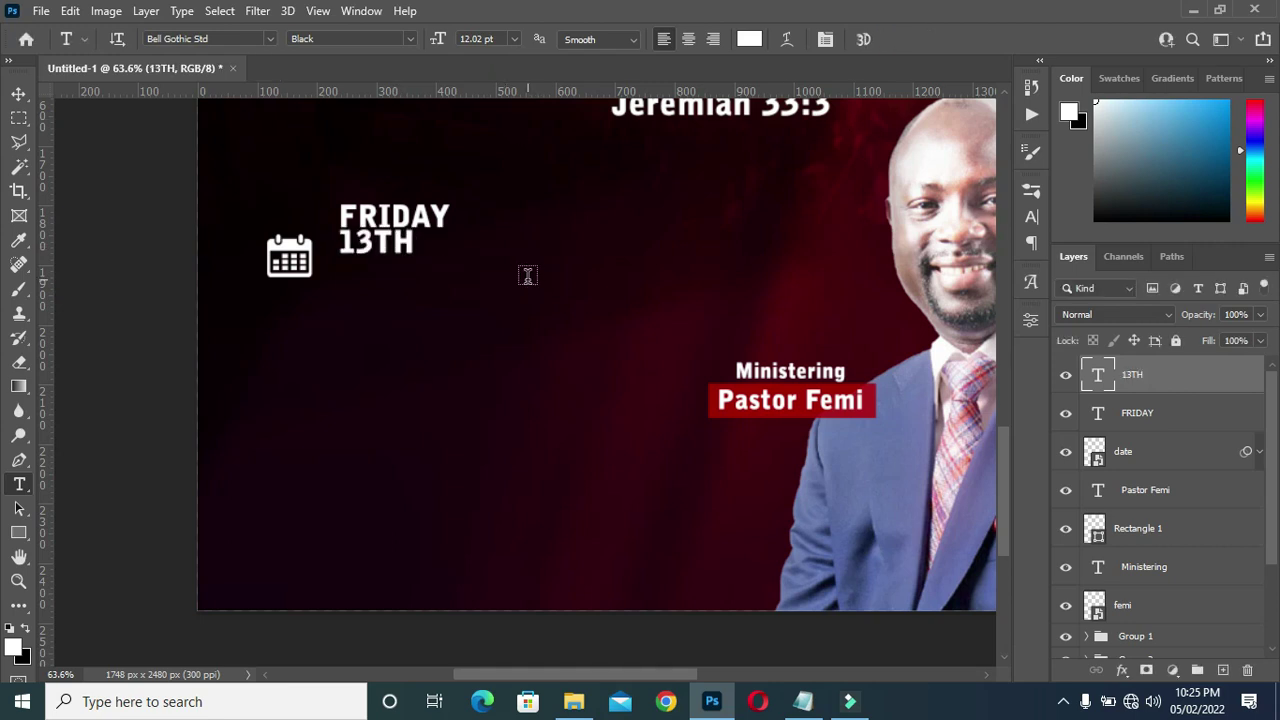
scroll(522, 276, "down", 3)
scroll(522, 276, "down", 3)
scroll(305, 390, "up", 6)
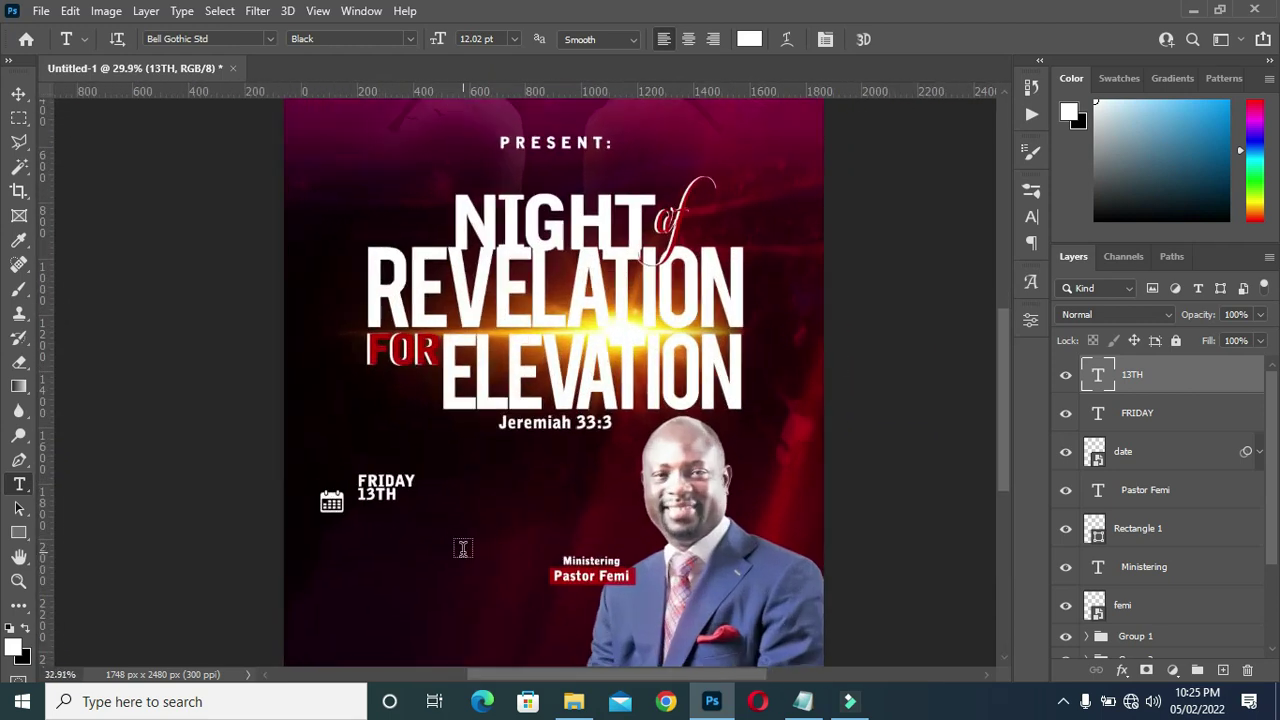
- Enlarge 13TH to about 161%
key("v")
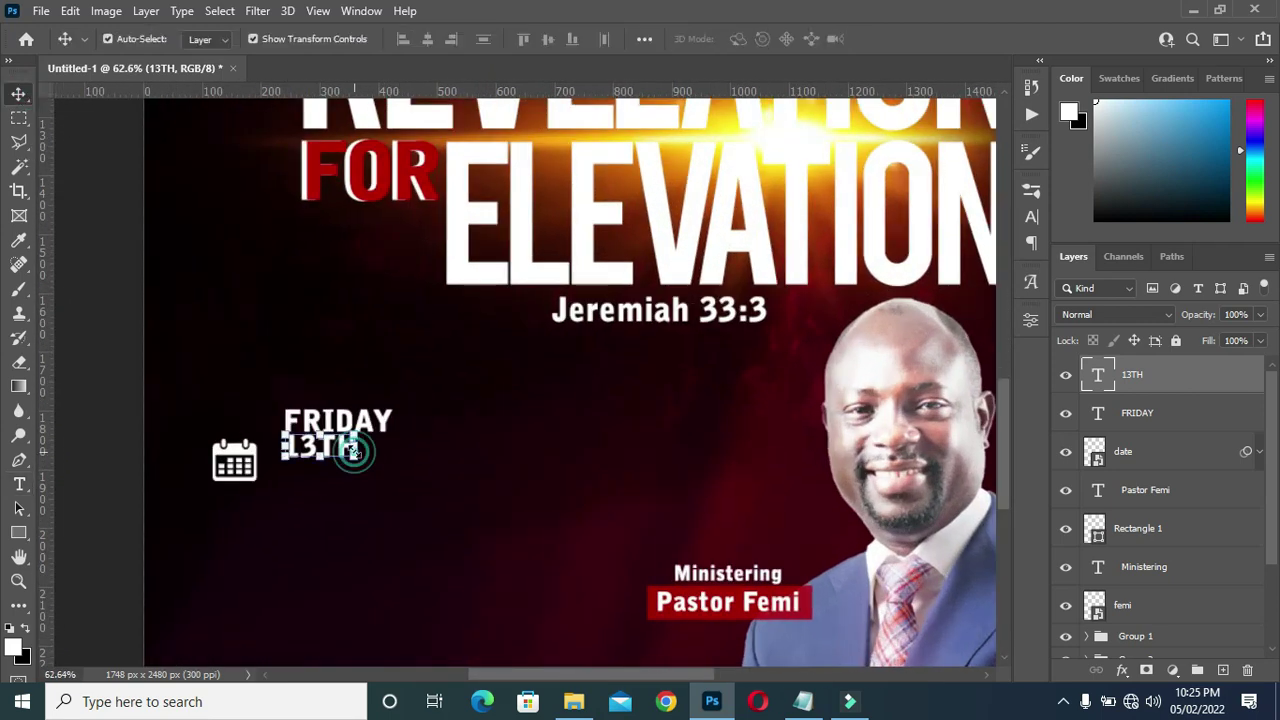
key("ctrl+t")
left_click_drag(358, 463, 393, 487)
left_click(928, 38)
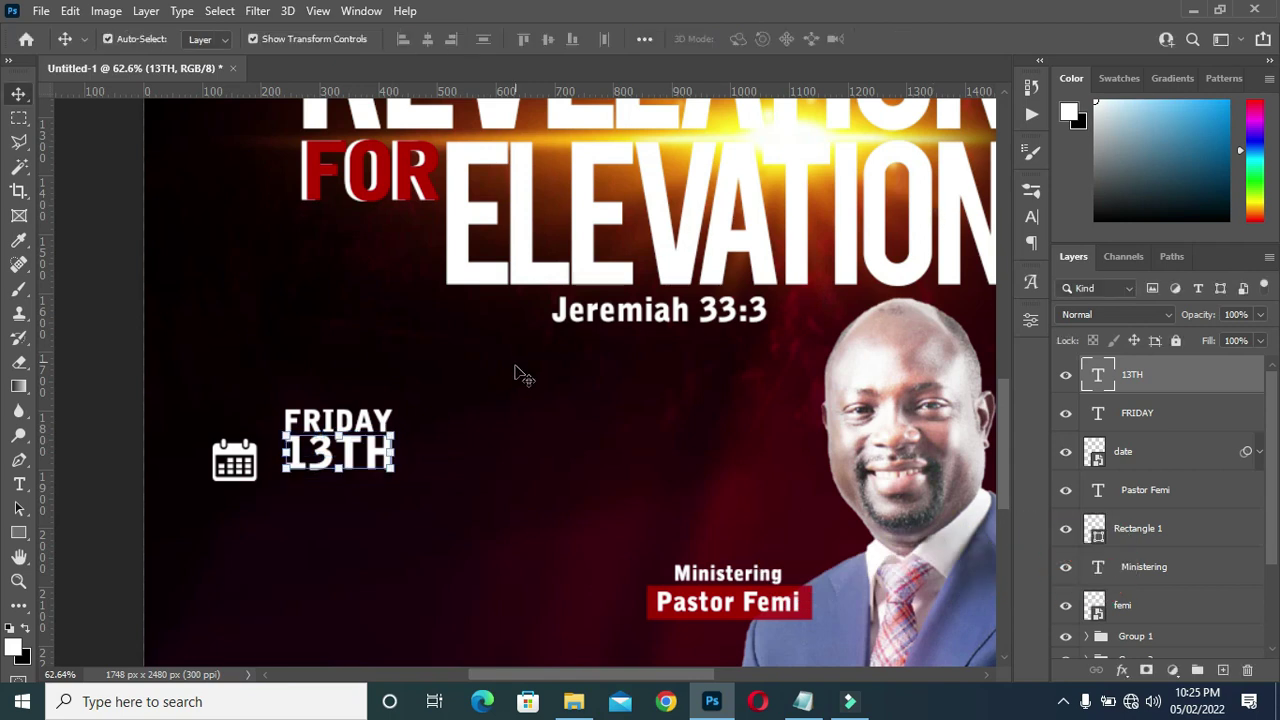
scroll(486, 443, "down", 3)
left_click(128, 385)
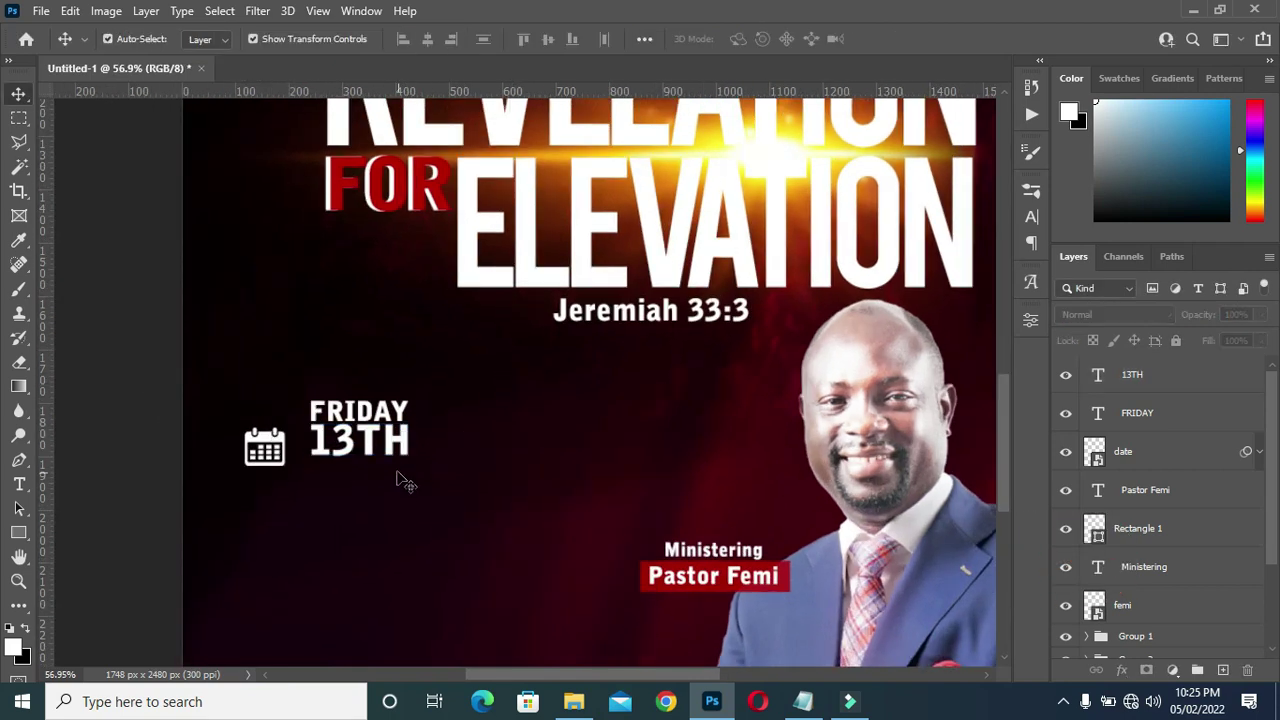
- Duplicate 13TH into a new line below and retype it as MAY-22
left_click_drag(380, 452, 365, 476)
key("t")
double_click(365, 476)
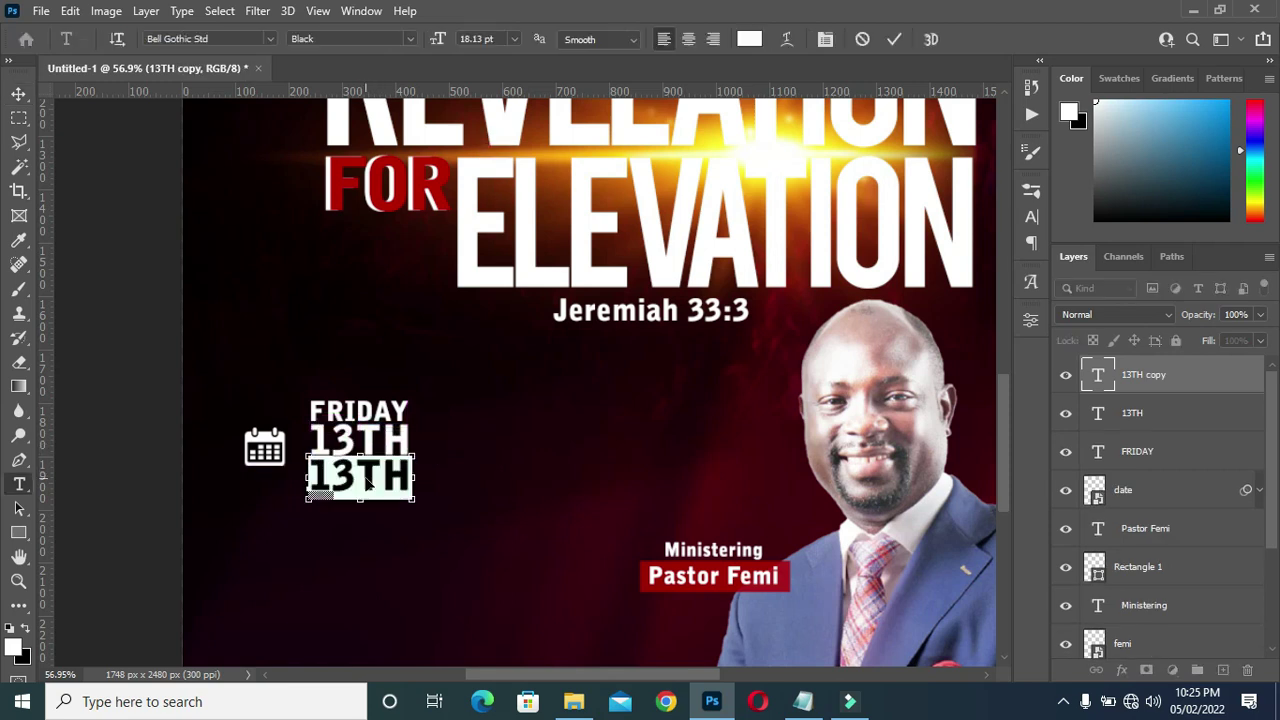
type("MAY-22")
left_click(894, 39)
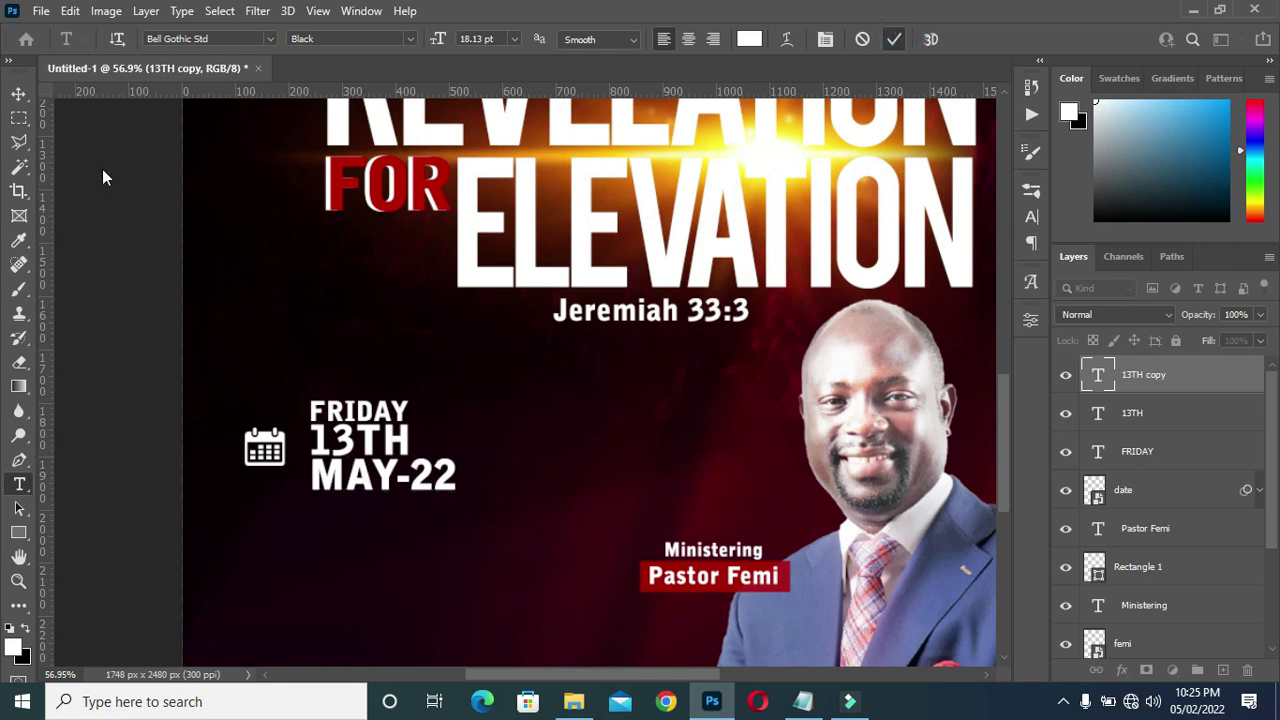
- Shrink MAY-22 to about two-thirds size, aligned with 13TH
key("v")
scroll(470, 510, "up", 3)
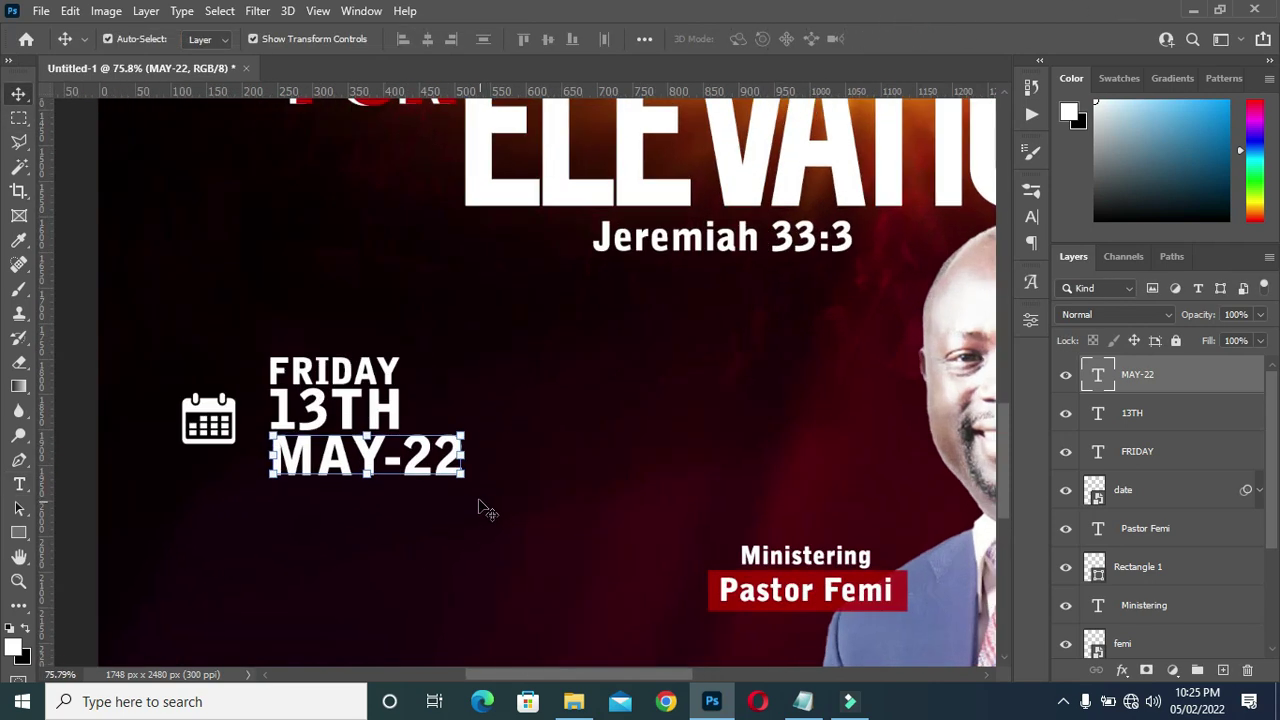
key("ctrl+t")
left_click_drag(464, 487, 396, 469)
scroll(362, 449, "up", 2)
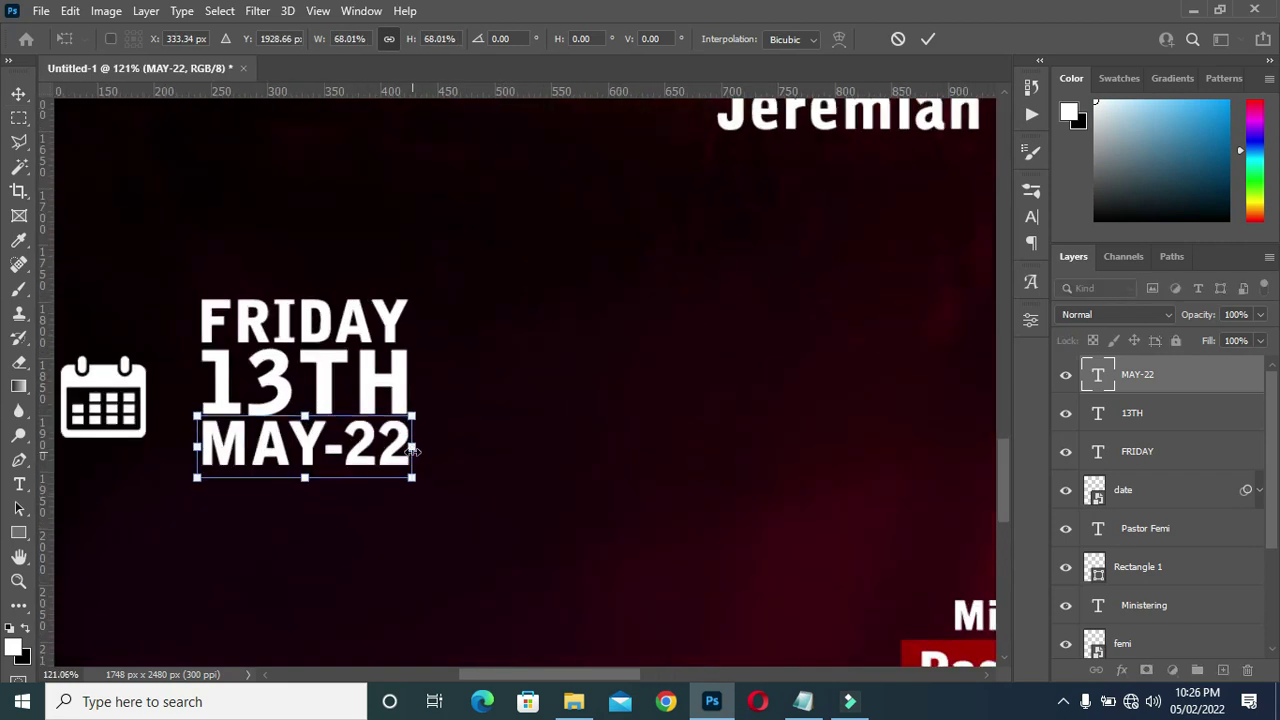
left_click_drag(412, 446, 410, 452)
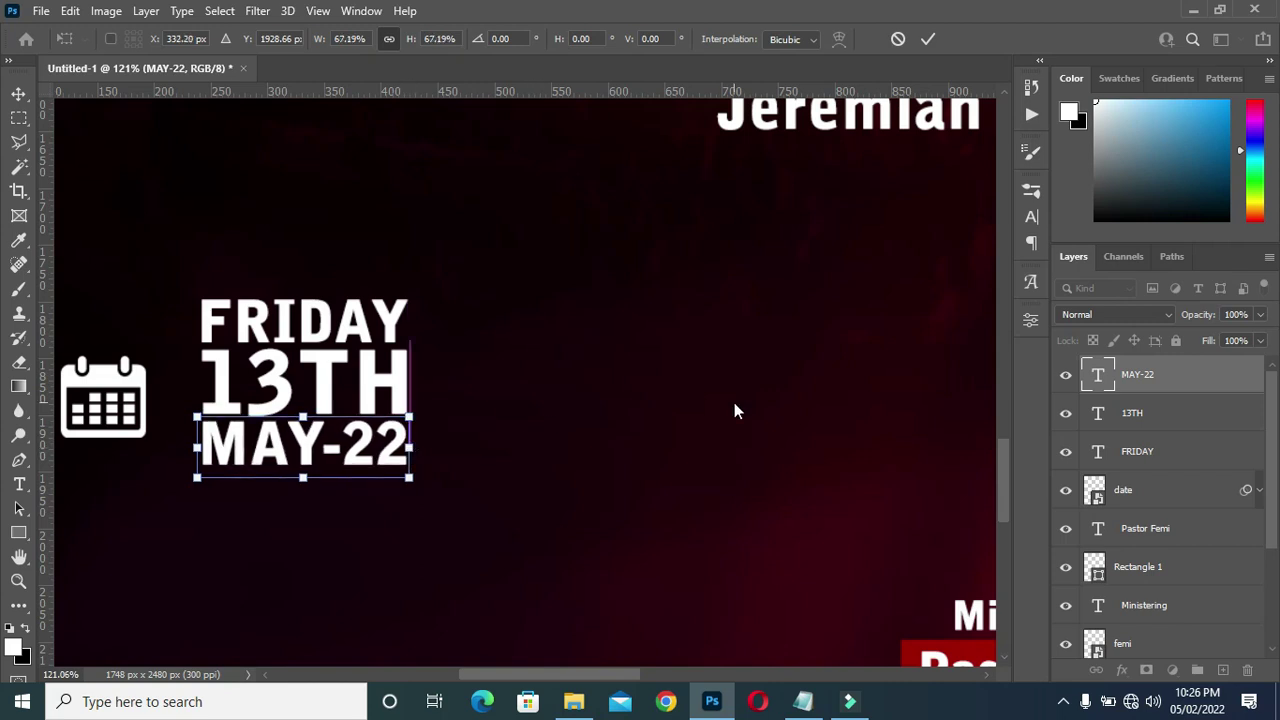
scroll(447, 370, "down", 5)
key("Return")
scroll(447, 370, "down", 3)
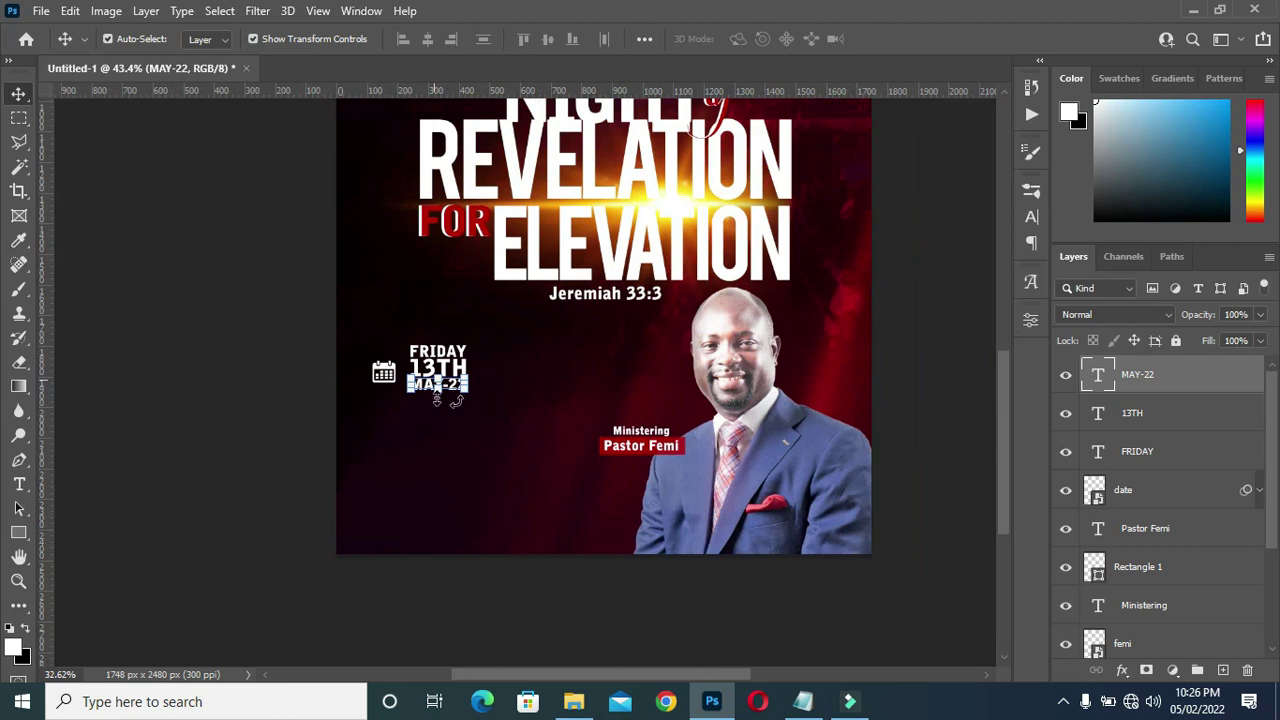
- Enlarge the FRIDAY, 13TH and MAY-22 lines together
left_click(1165, 457)
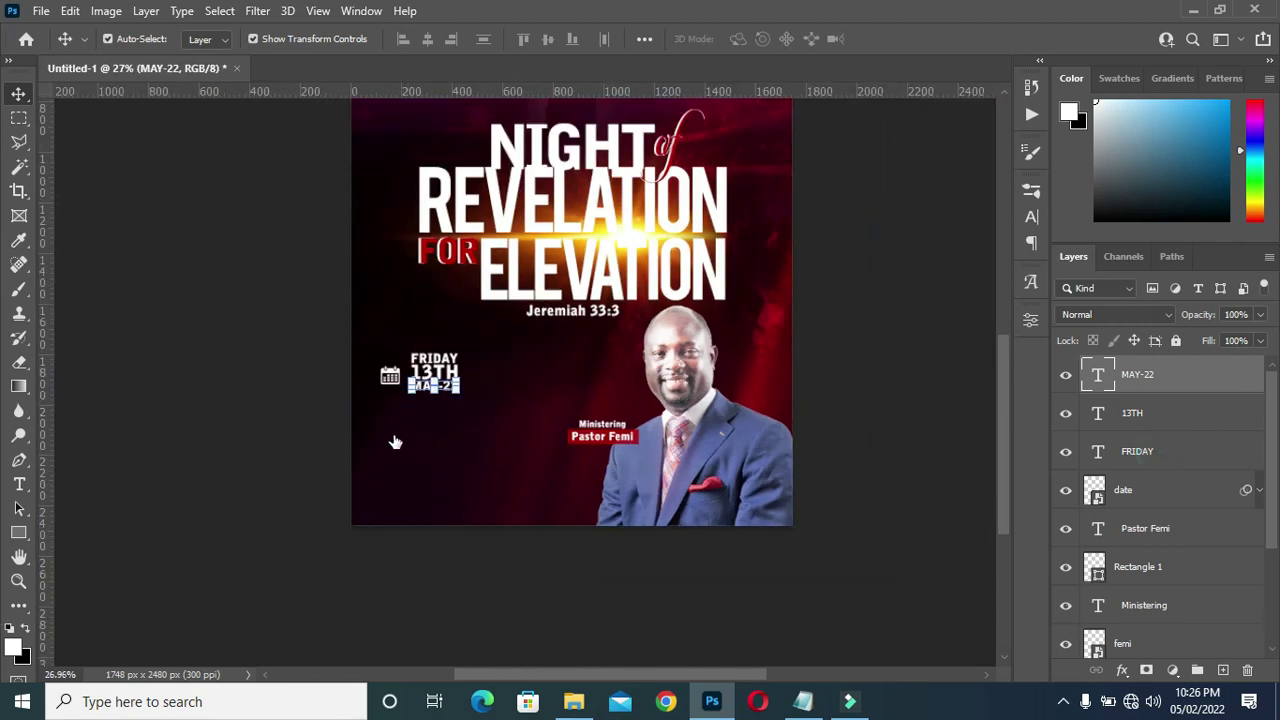
scroll(420, 420, "up", 2)
left_click(1143, 378, "shift")
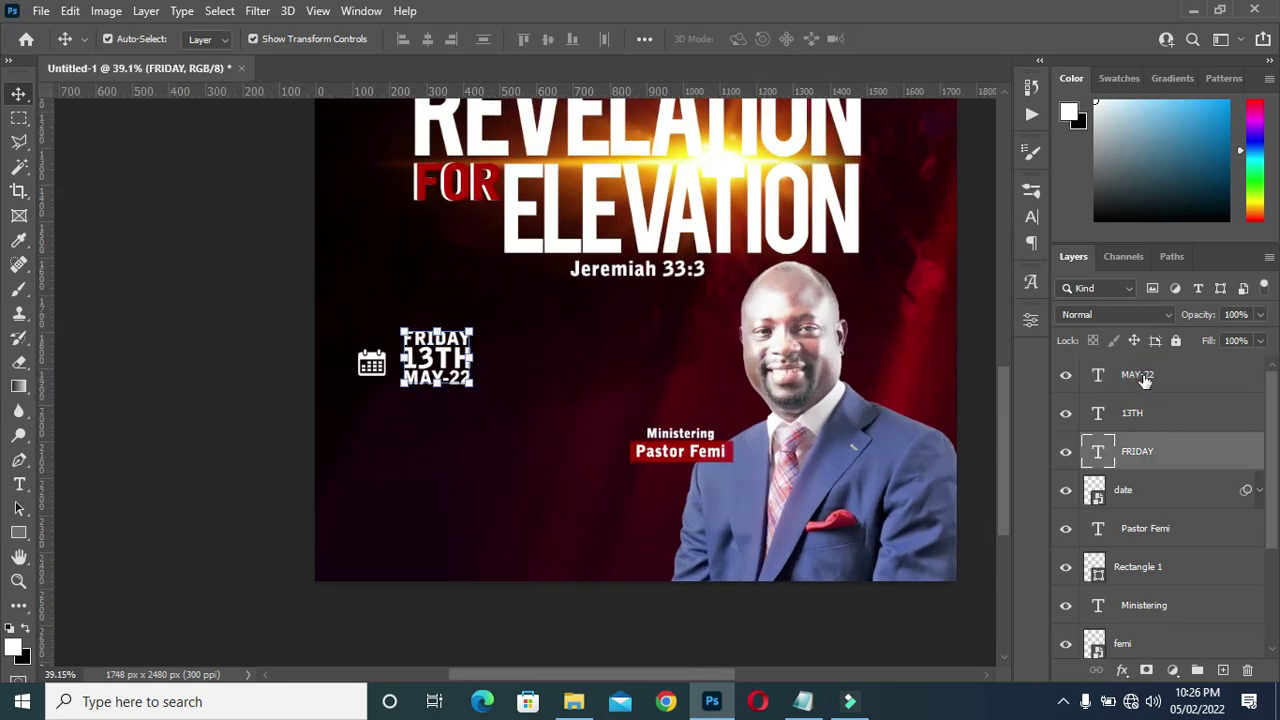
scroll(456, 388, "up", 2)
left_click_drag(483, 380, 506, 412)
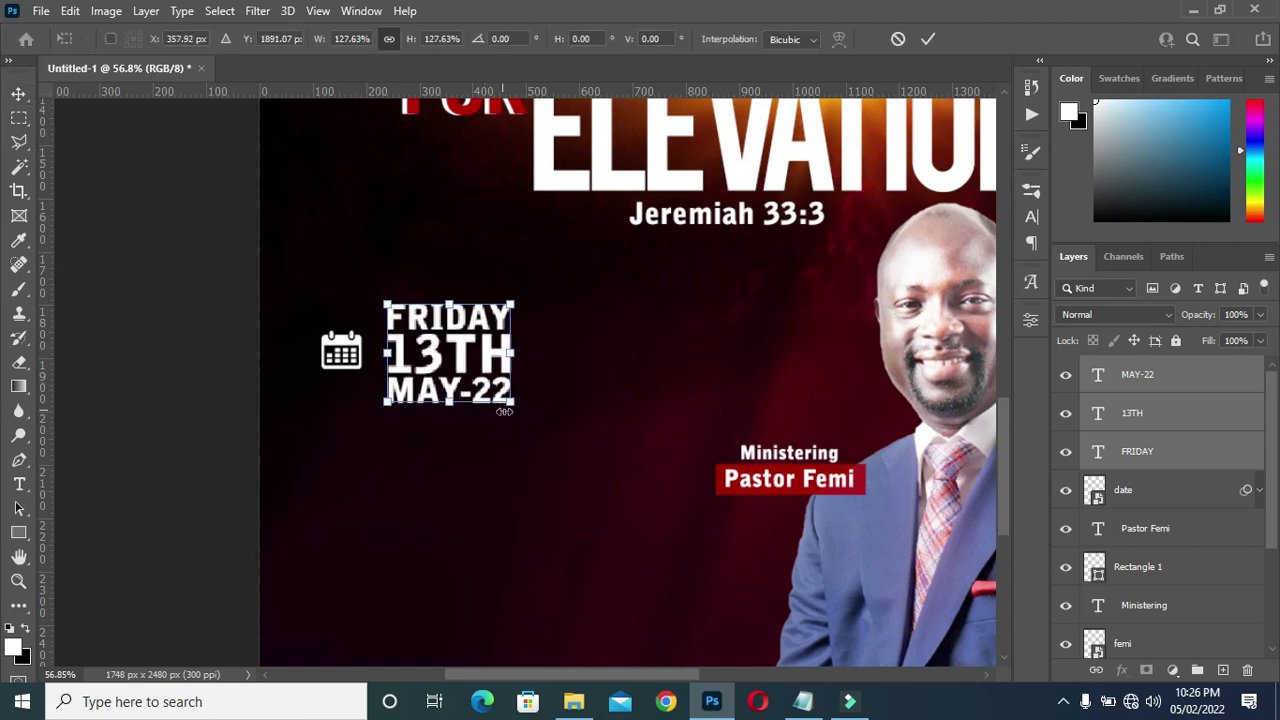
scroll(453, 340, "down", 2)
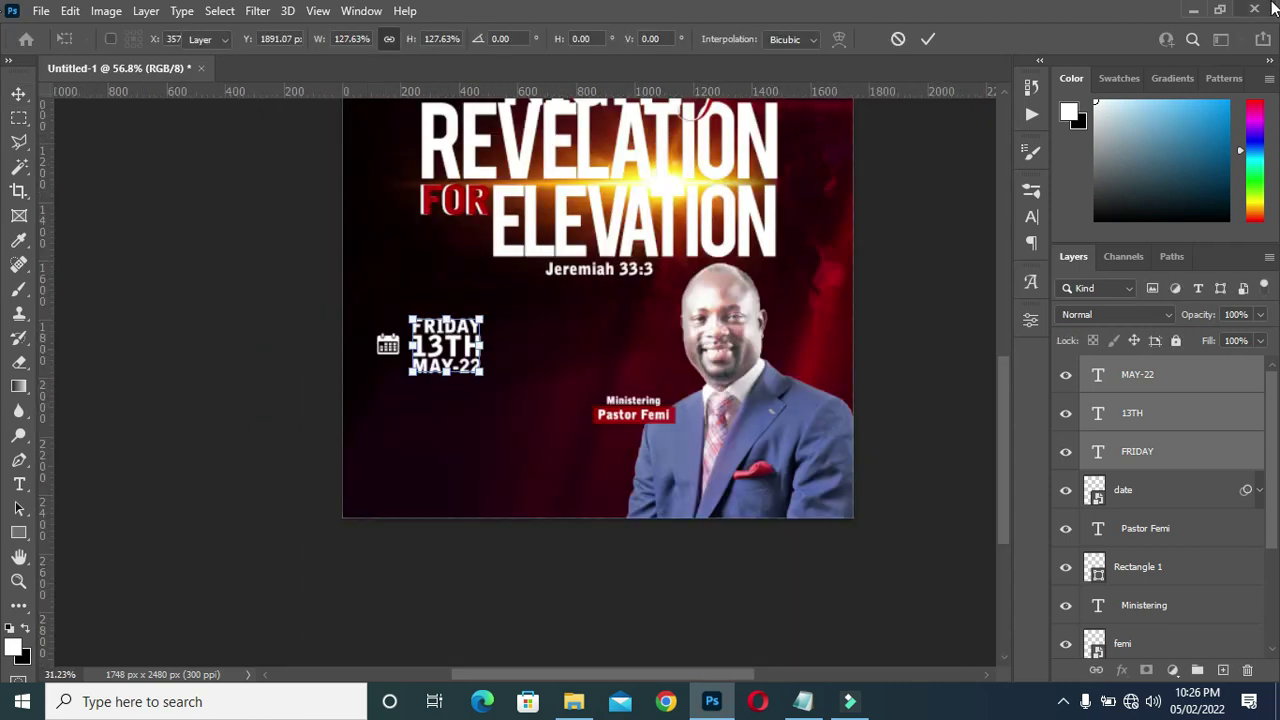
key("Return")
scroll(505, 355, "up", 1)
left_click(305, 372)
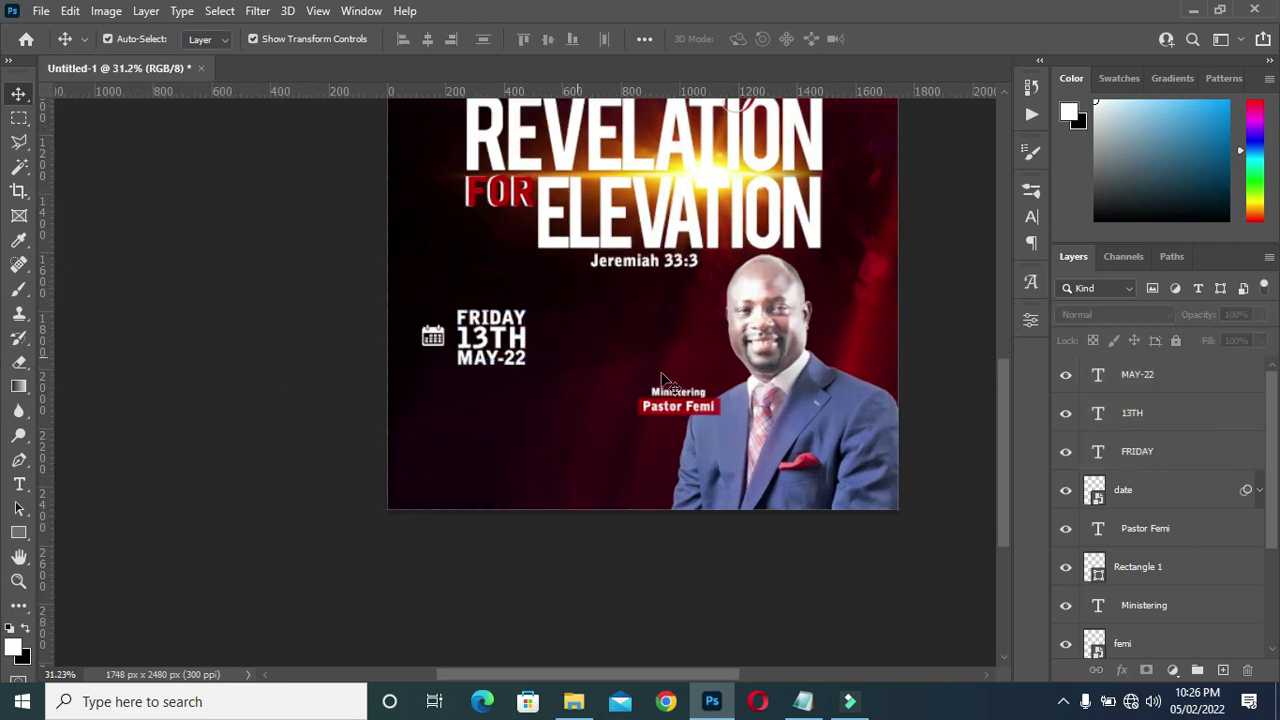
- Group the three date lines and the calendar icon into a group named dATE
left_click(1126, 376)
left_click(1126, 487, "shift")
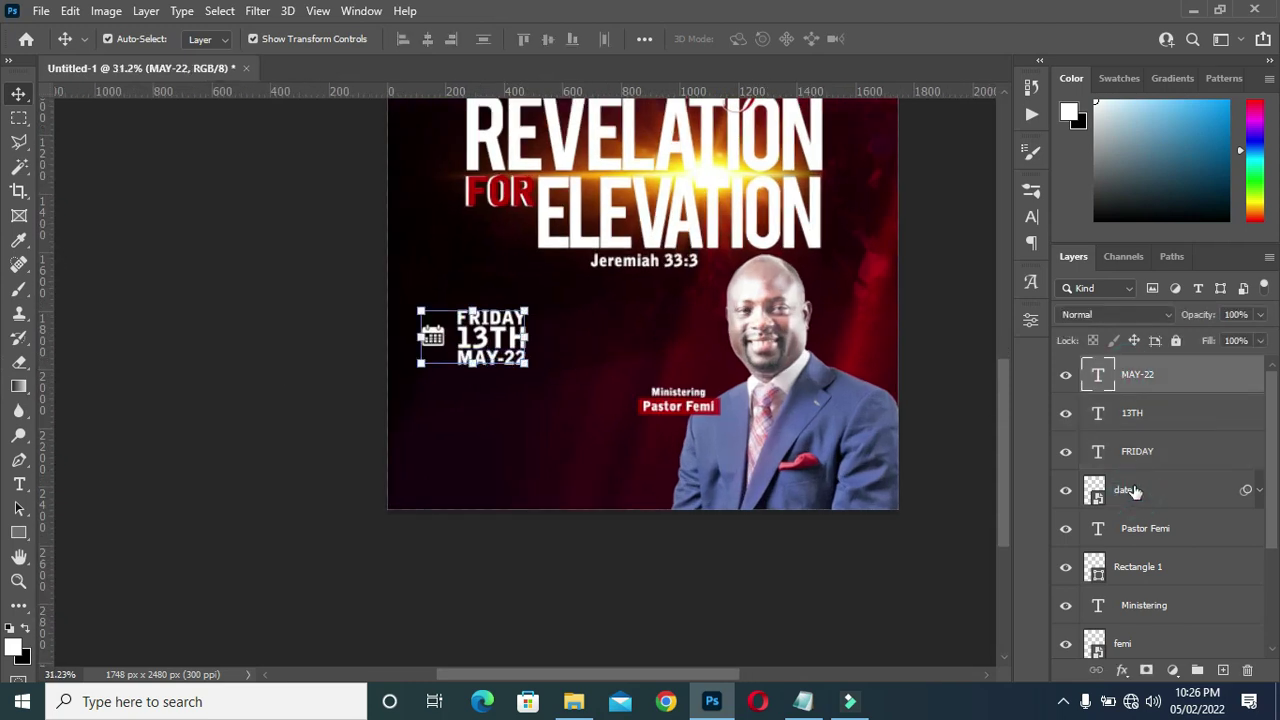
key("ctrl+g")
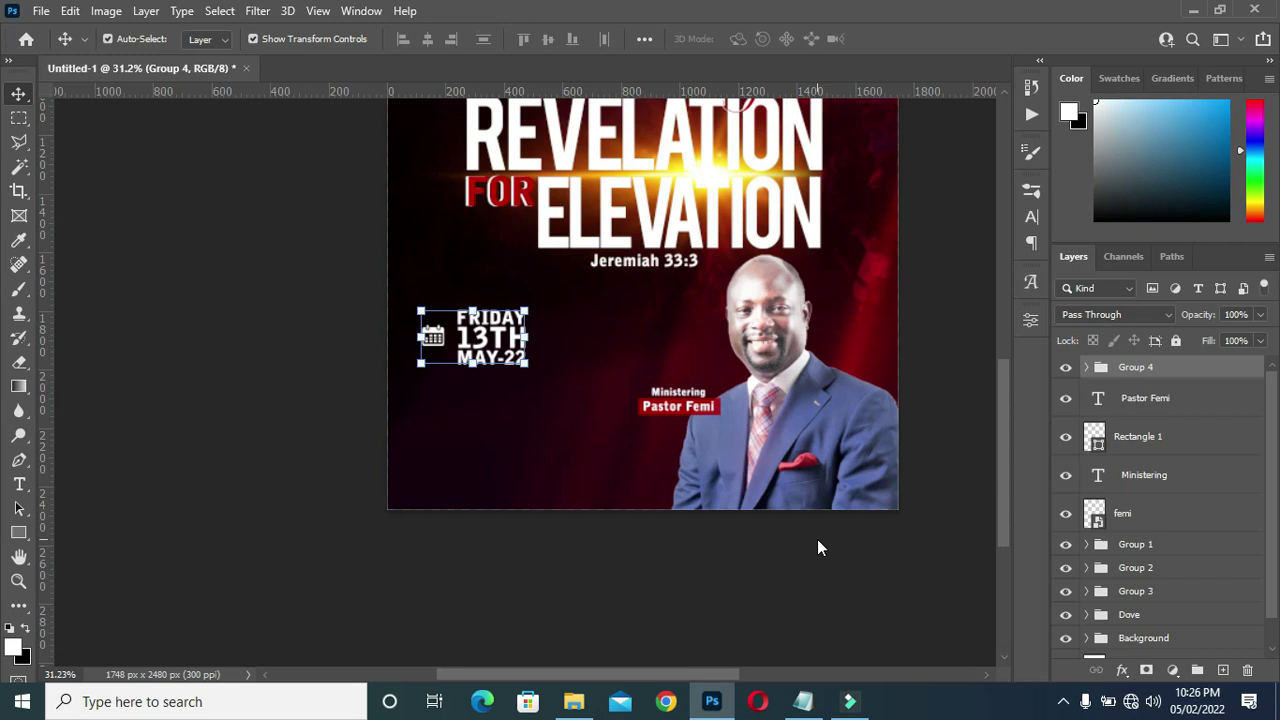
double_click(1138, 367)
key("Return")
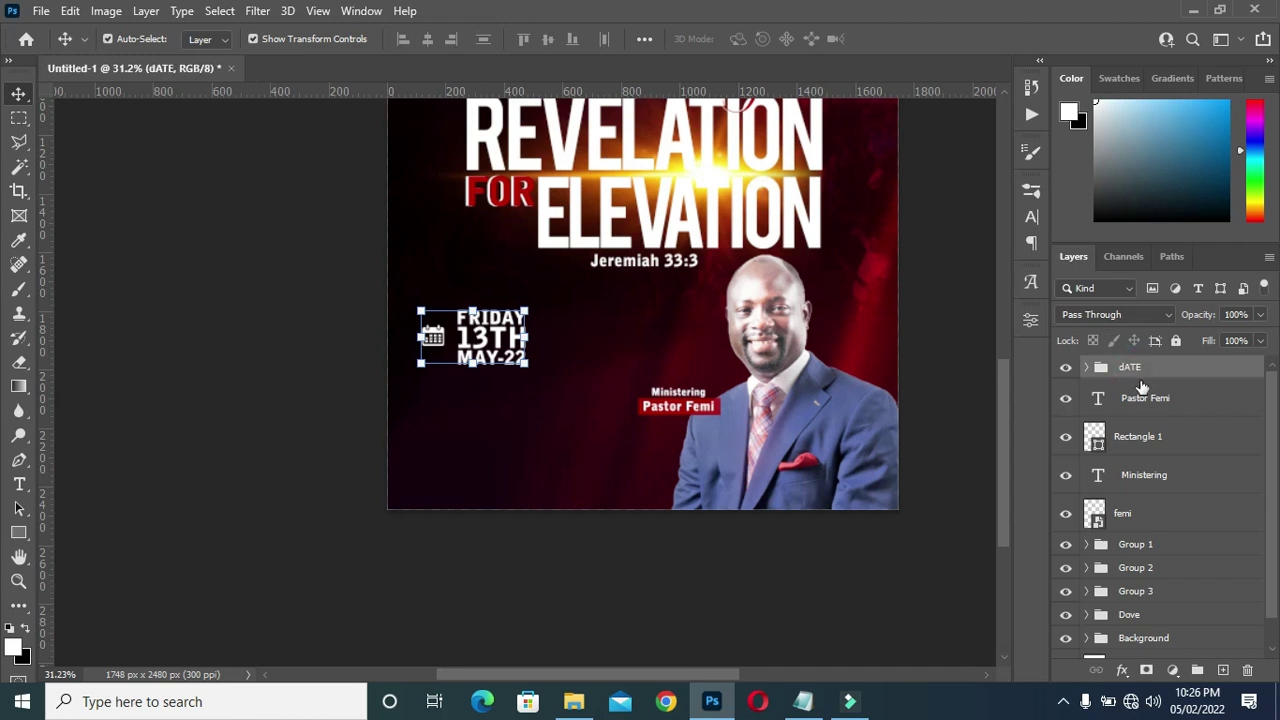
scroll(491, 386, "up", 2)
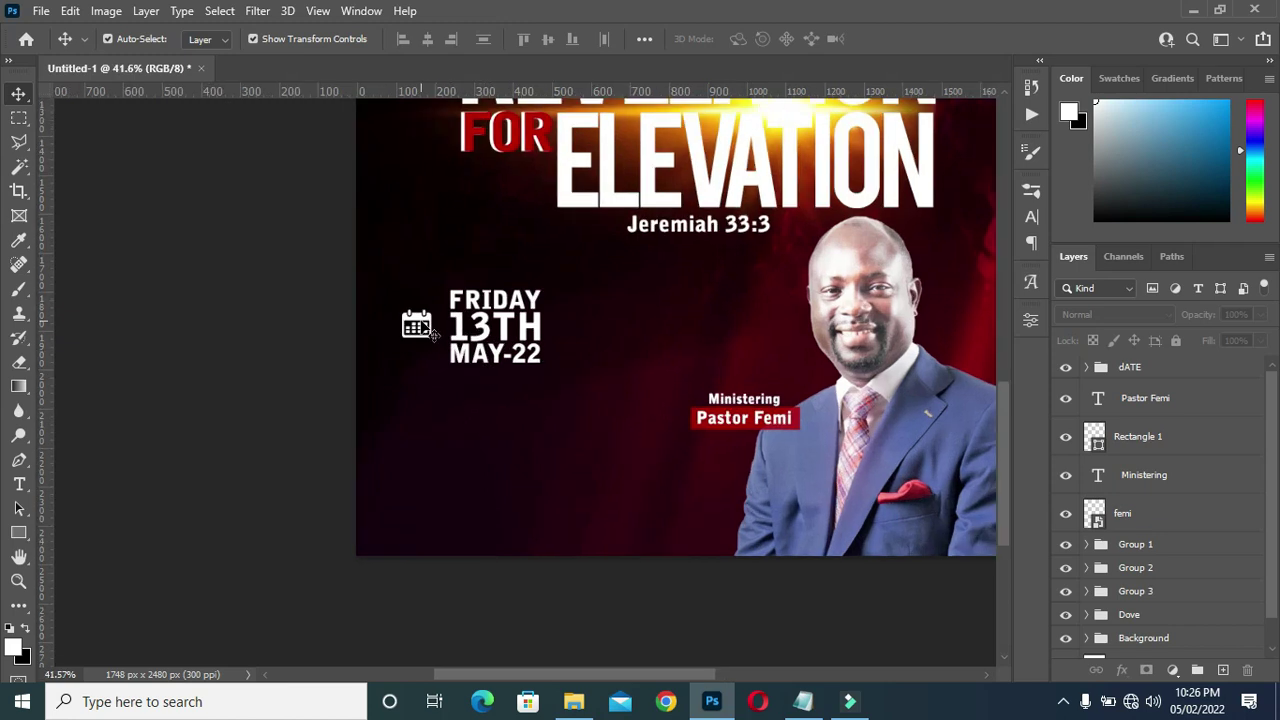
left_click(420, 325)
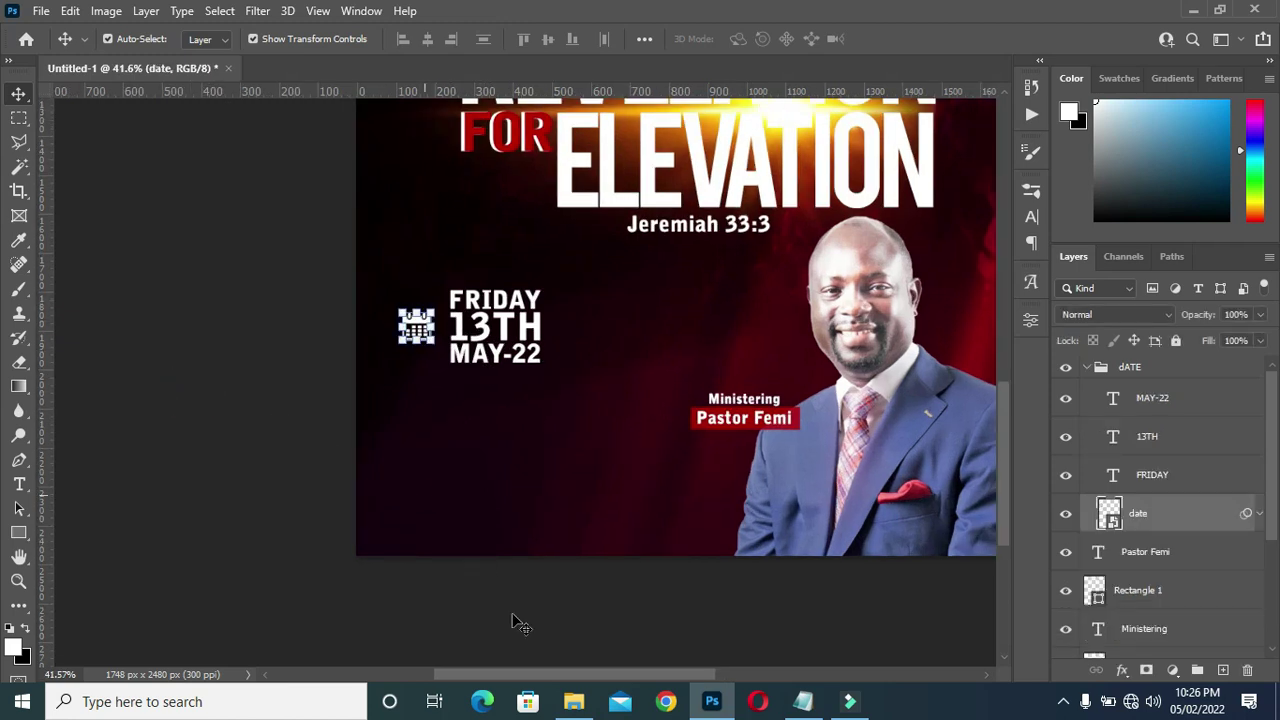
left_click(573, 701)
- Place the 8004-200 clock image, scaled down, just right of the date
left_click_drag(485, 235, 177, 399)
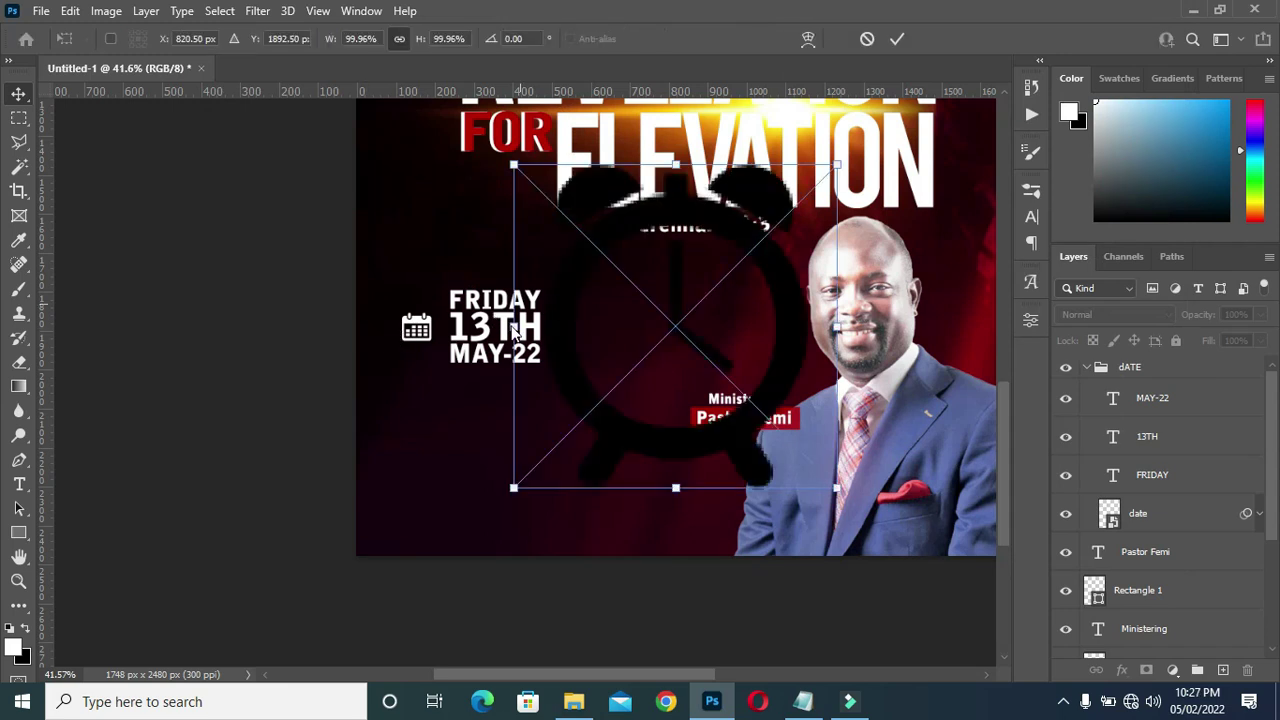
left_click_drag(508, 326, 642, 330)
scroll(645, 347, "up", 3)
left_click_drag(760, 327, 575, 299)
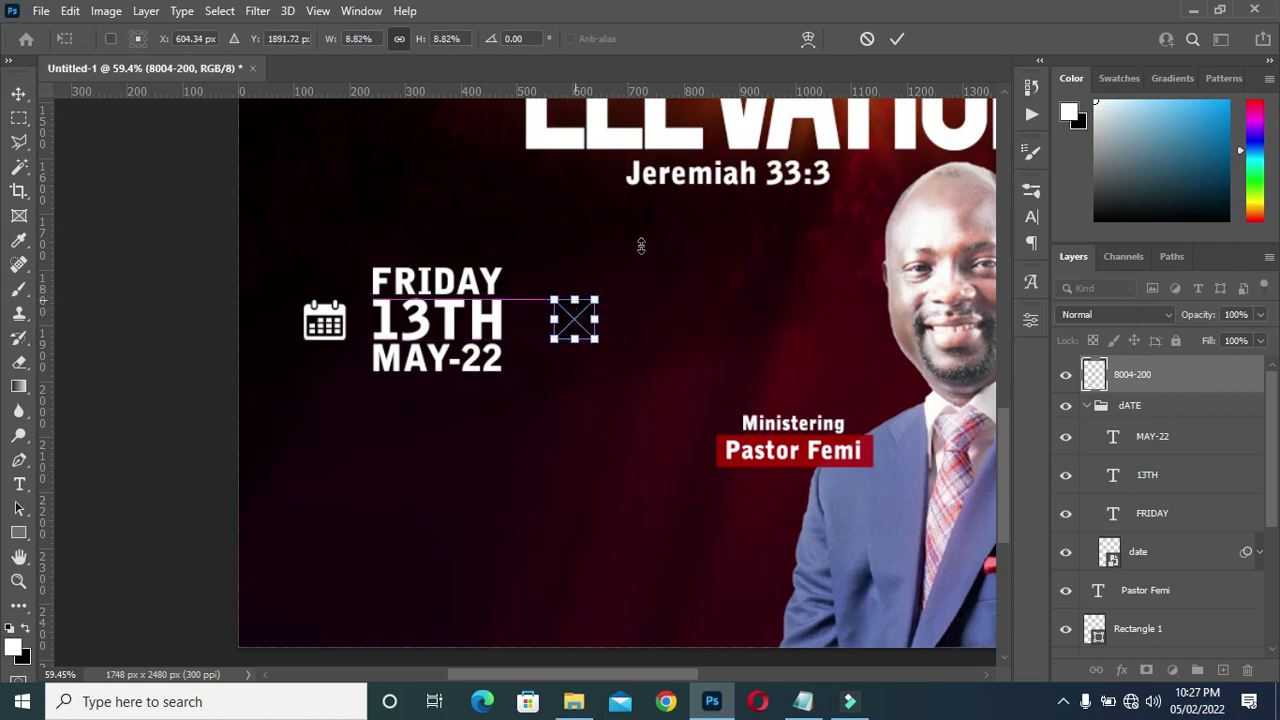
left_click(896, 40)
- Turn the clock icon white with Hue/Saturation Lightness +100
left_click(106, 11)
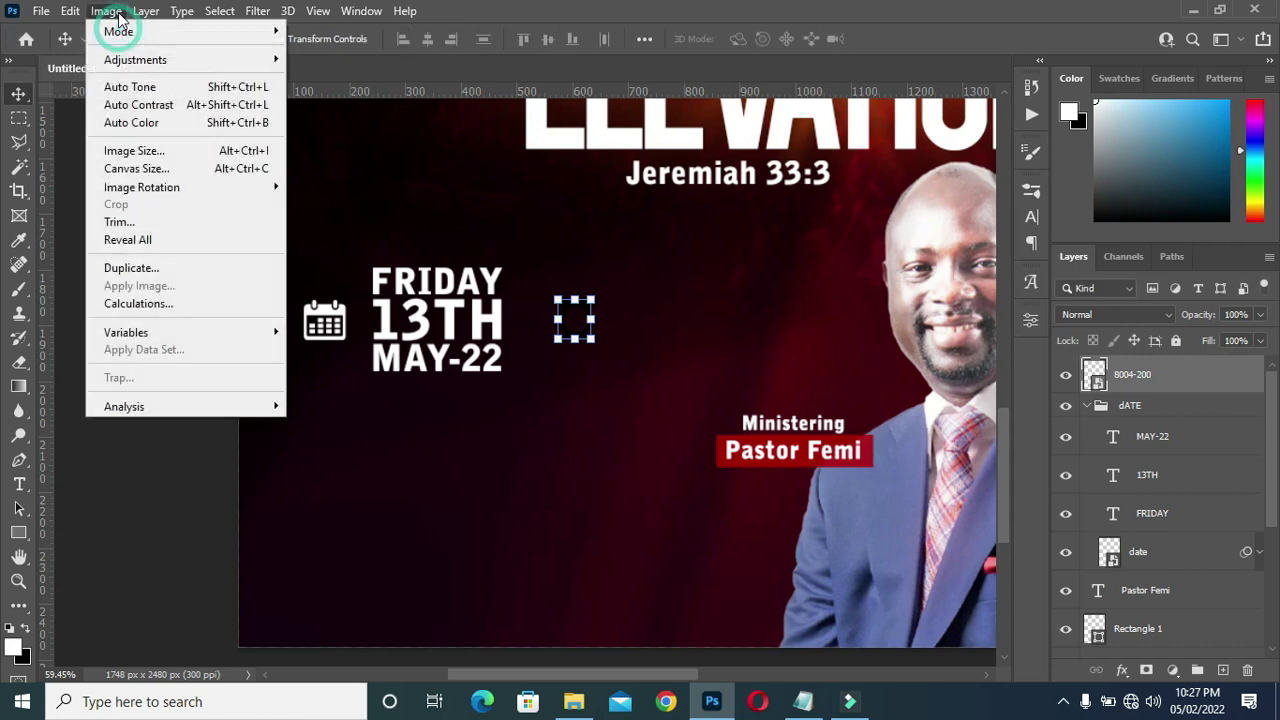
mouse_move(151, 58)
left_click(330, 162)
left_click_drag(586, 323, 680, 323)
left_click(804, 133)
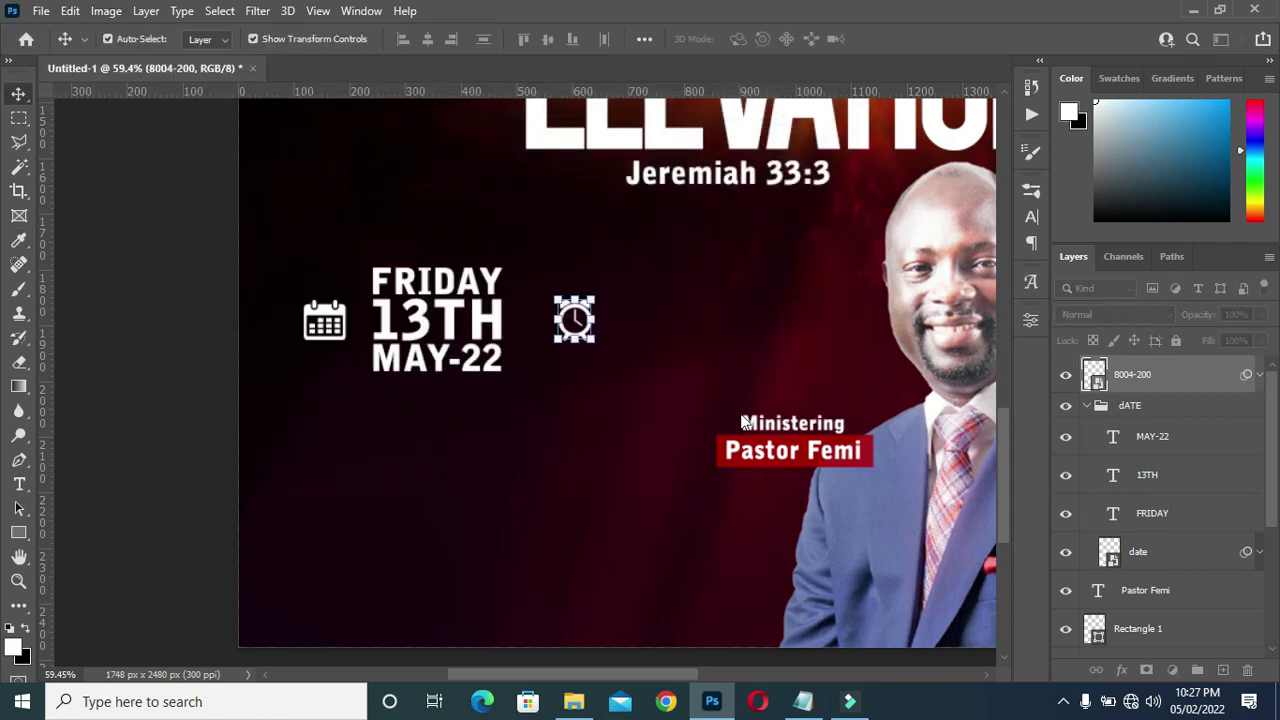
- Copy the 10 from the time line in the Notepad flyer notes
left_click(803, 701)
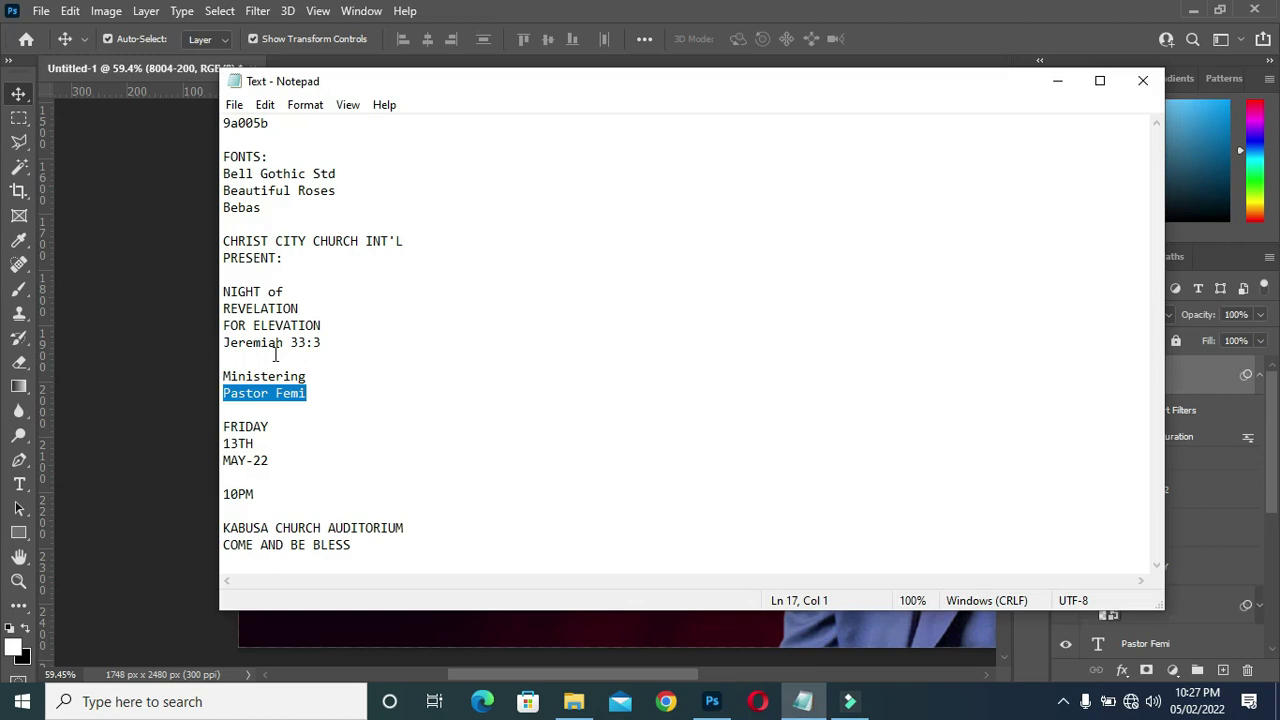
left_click(237, 493)
key("shift+Home")
key("ctrl+c")
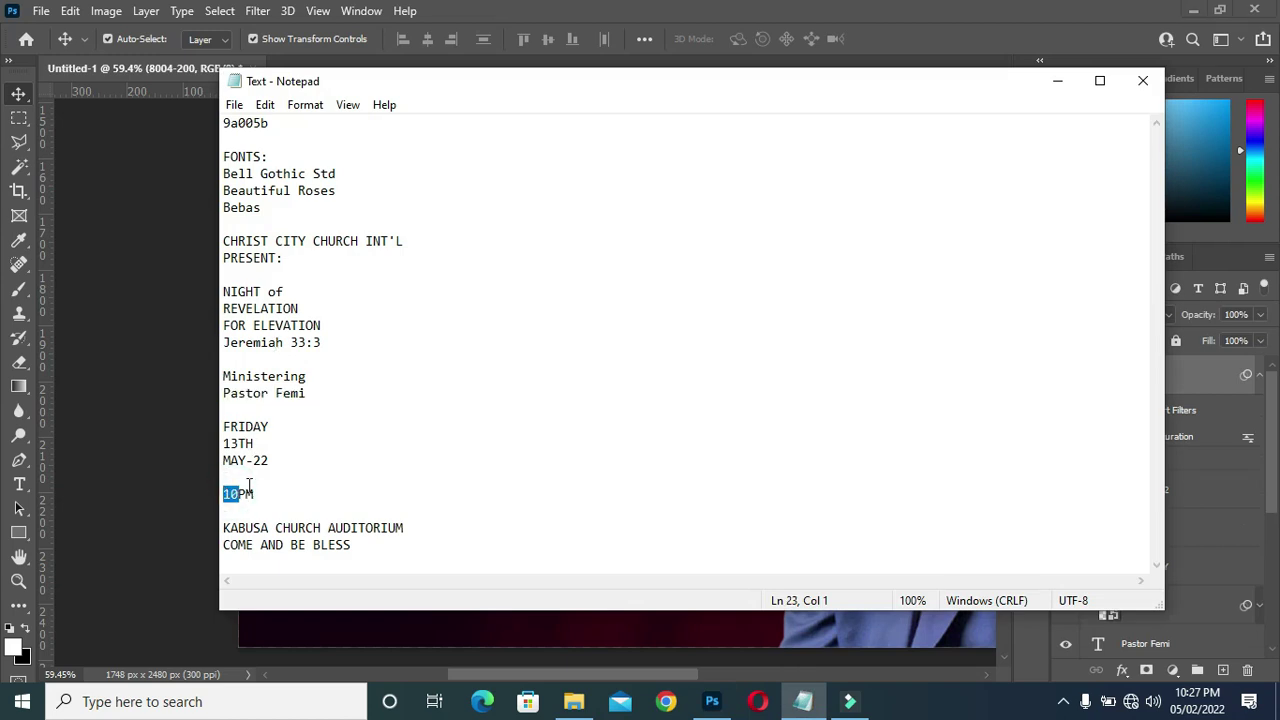
left_click(1058, 80)
- Paste 10 as a new text layer right of the clock icon
key("t")
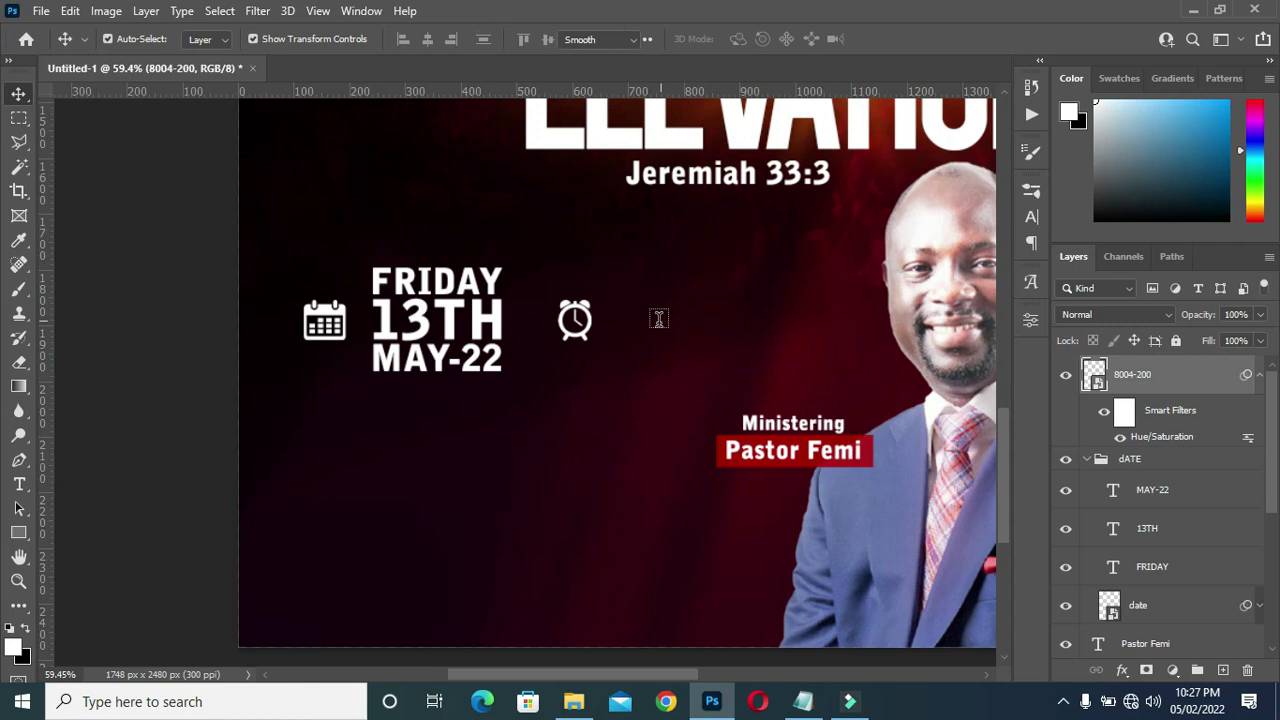
left_click(631, 313)
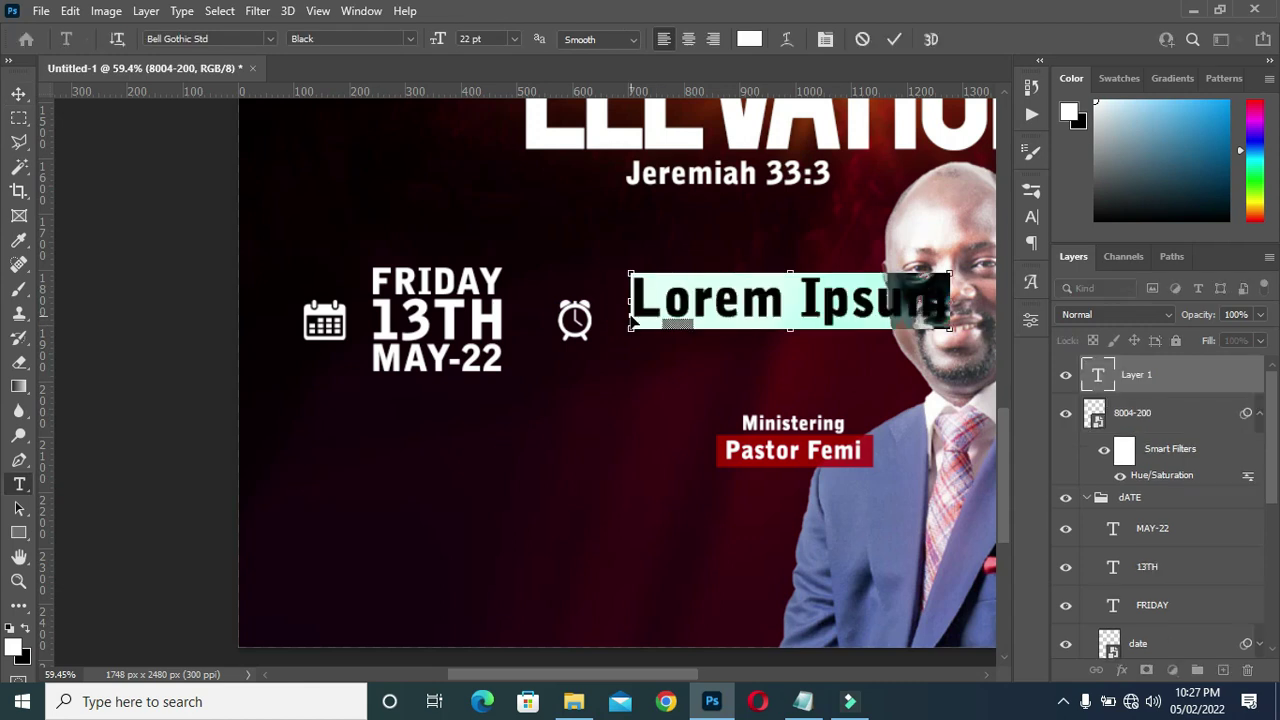
key("ctrl+v")
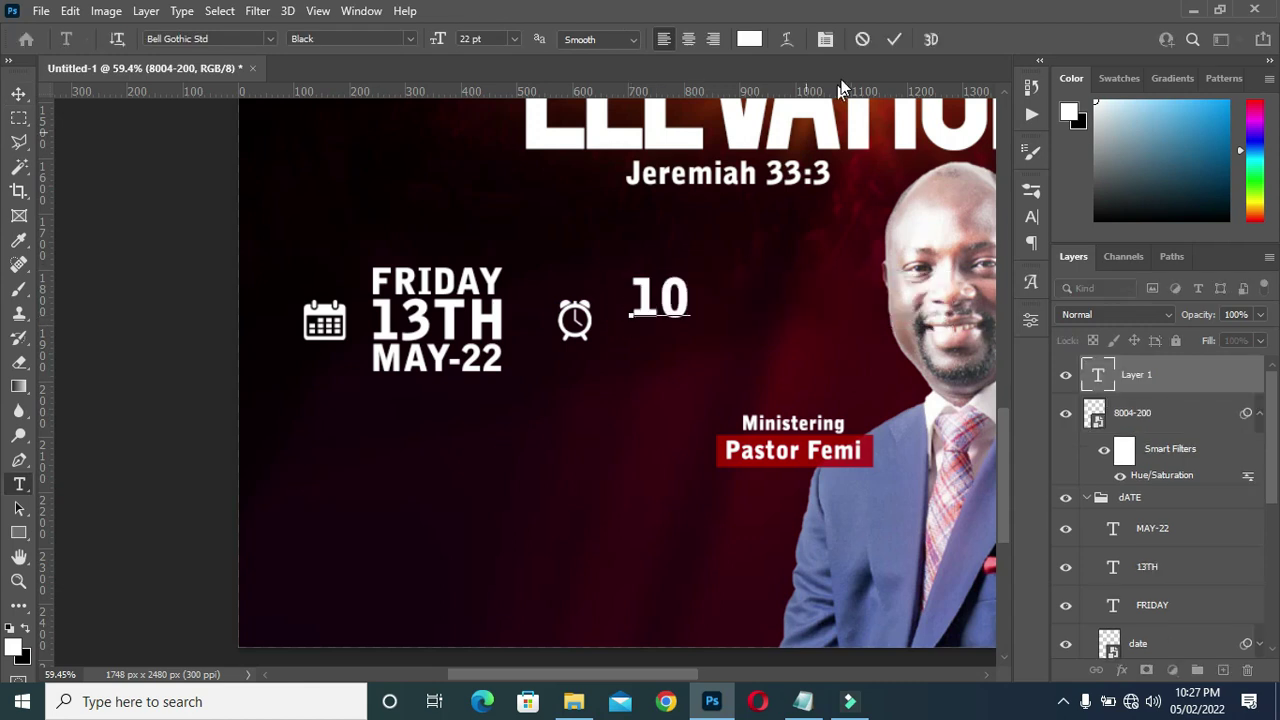
left_click(1031, 217)
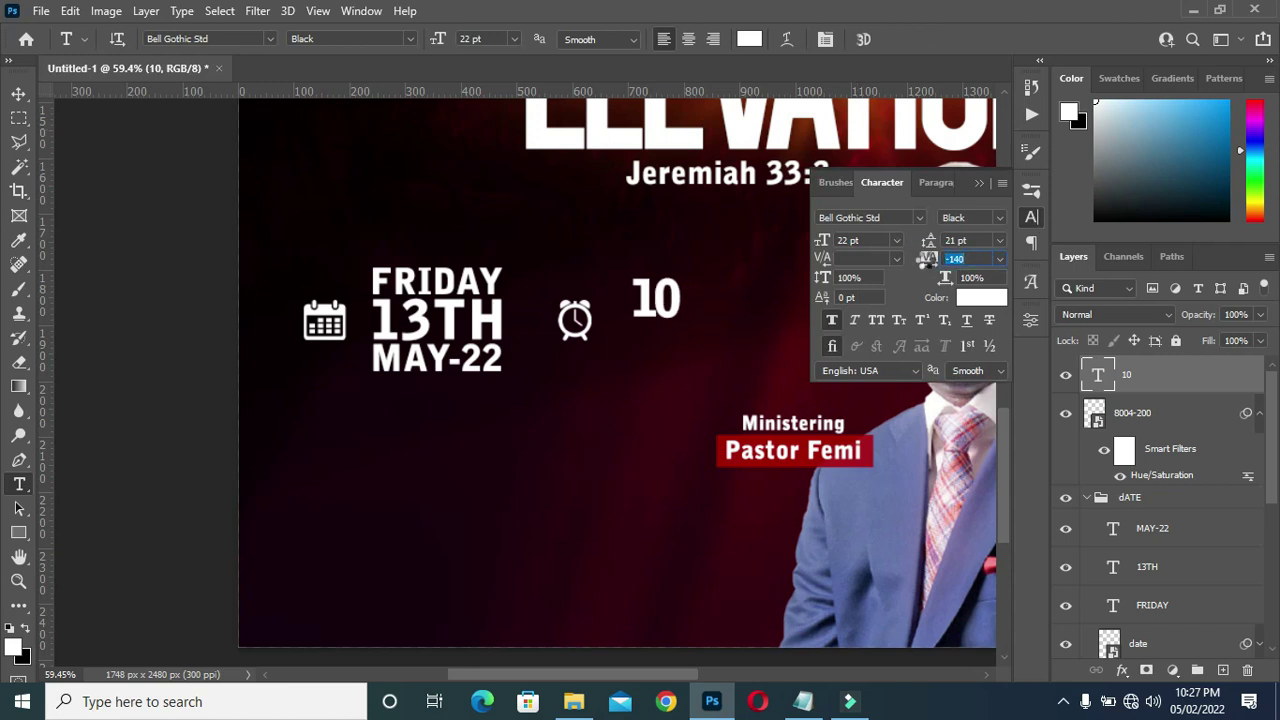
left_click(979, 185)
- Enlarge the 10 to about 167% to match the date height, then select PM in the notes
left_click(19, 93)
scroll(715, 300, "up", 3)
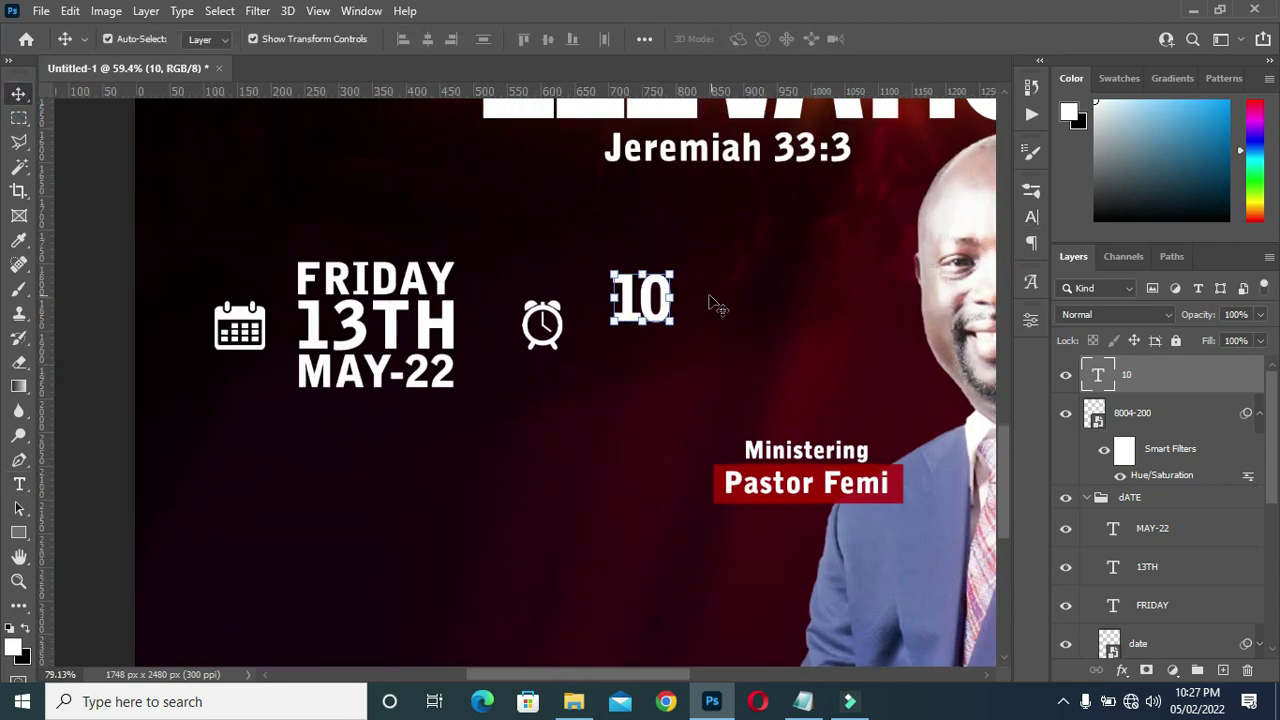
left_click(662, 271)
left_click_drag(655, 300, 662, 359)
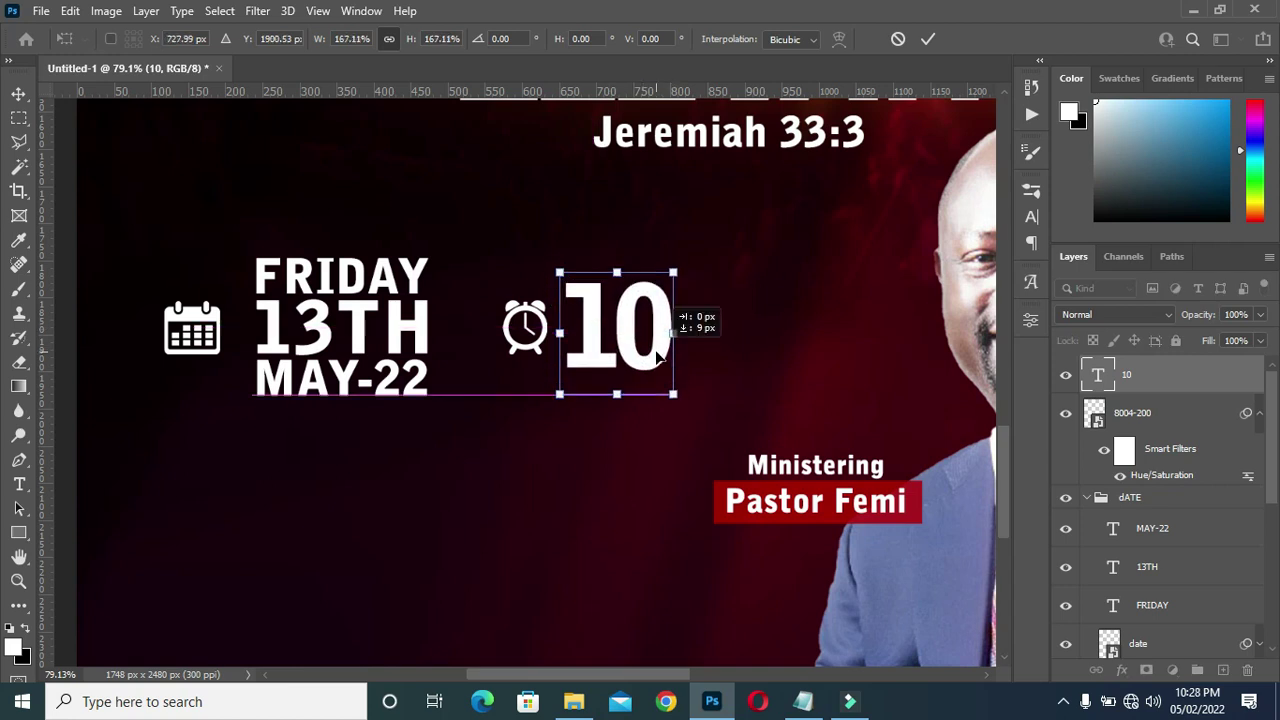
left_click(927, 40)
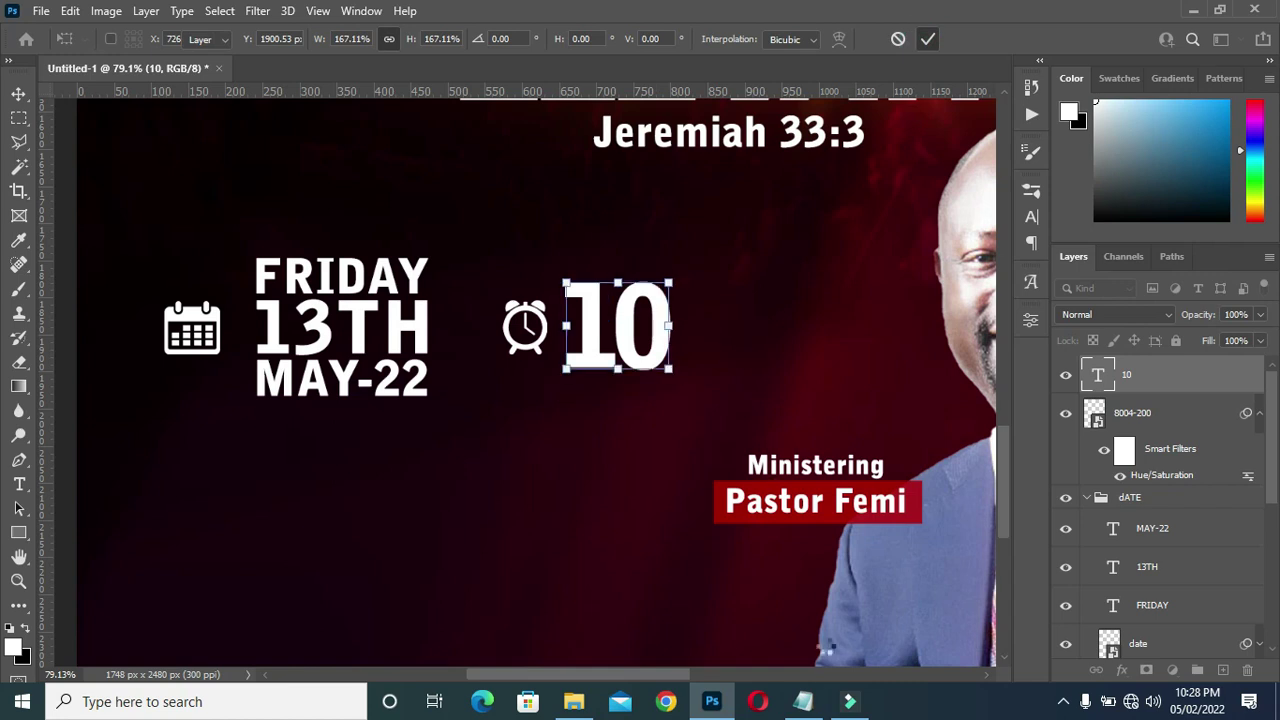
left_click(806, 703)
left_click_drag(259, 496, 239, 495)
key("ctrl+c")
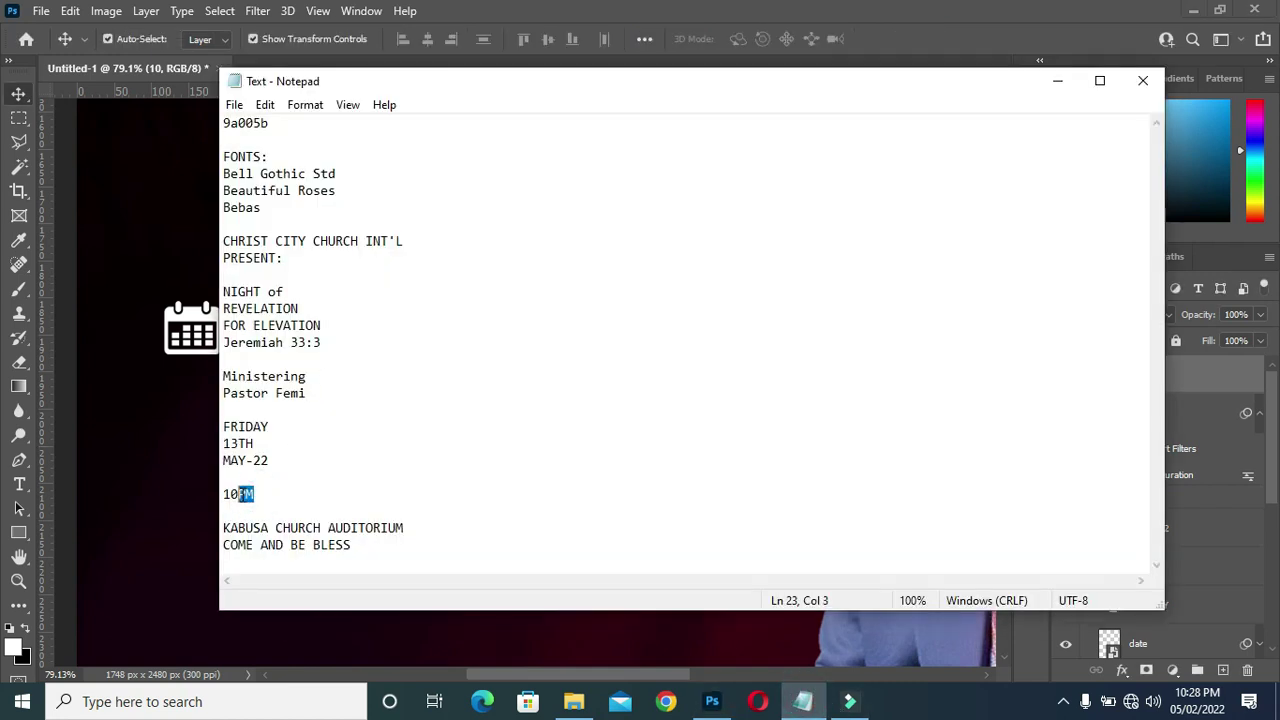
- Paste PM as a new text layer and move it right after the 10 to read 10PM
left_click(1057, 81)
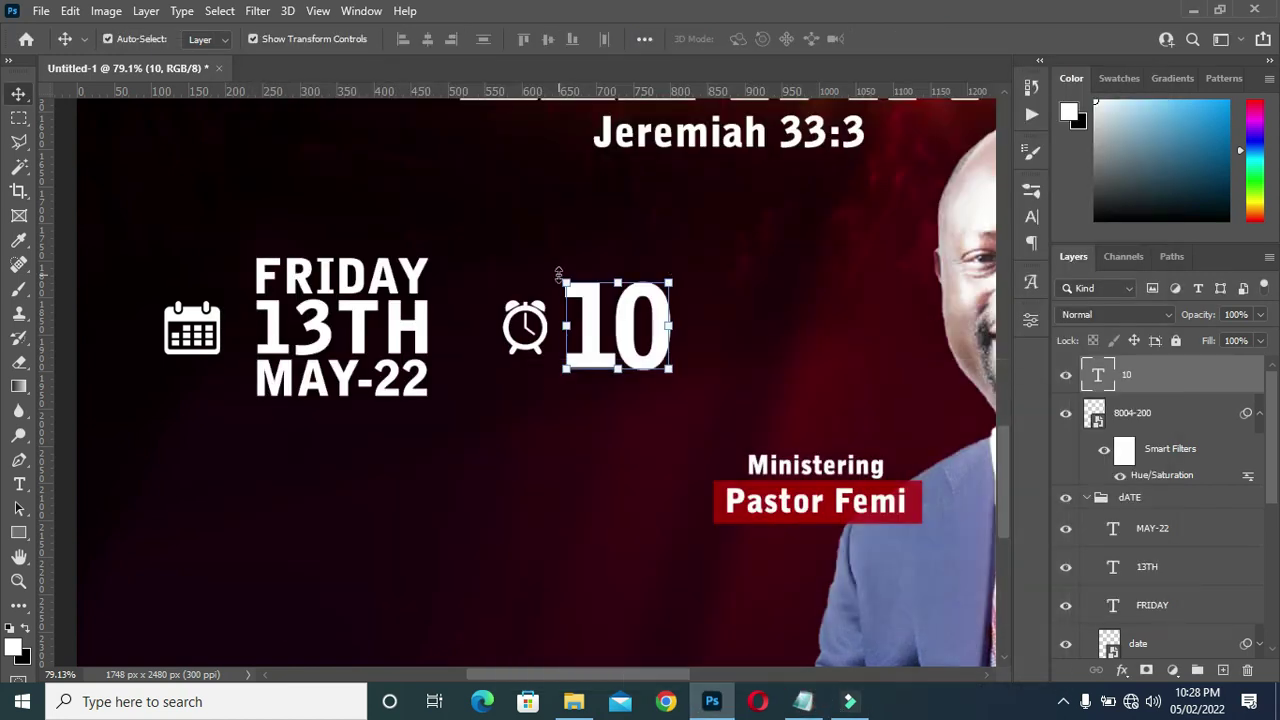
left_click(579, 445)
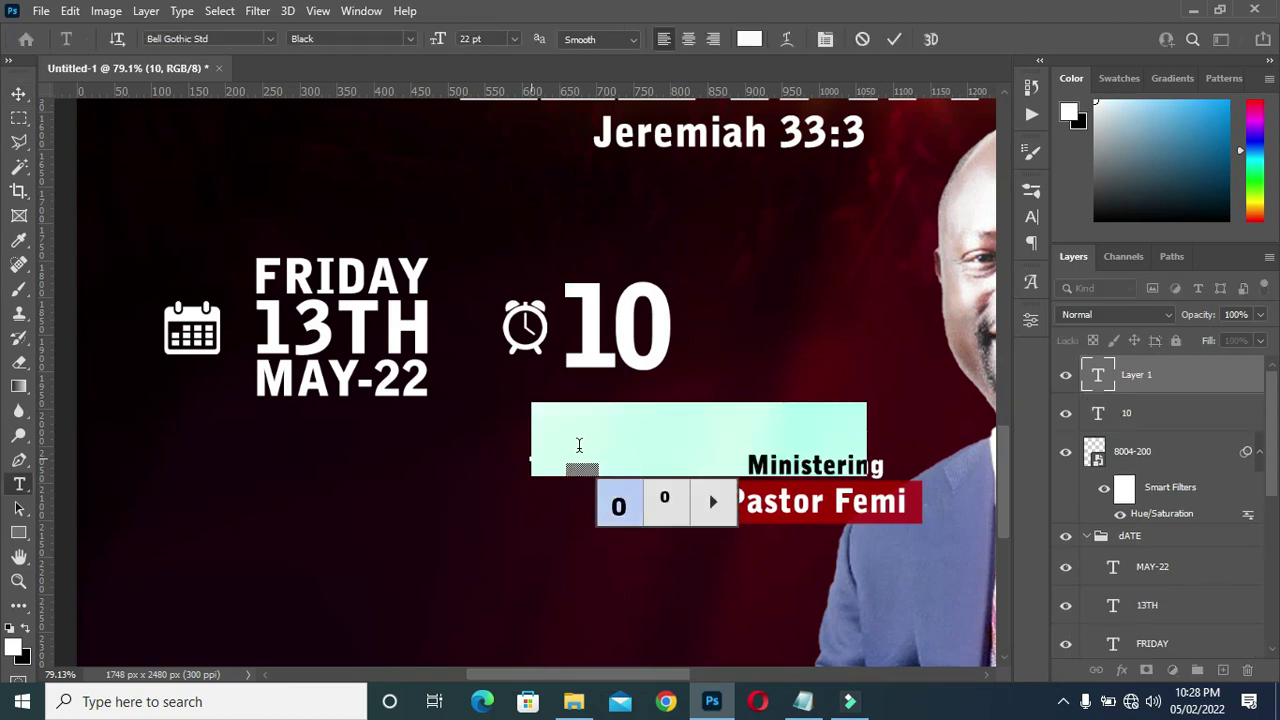
key("ctrl+v")
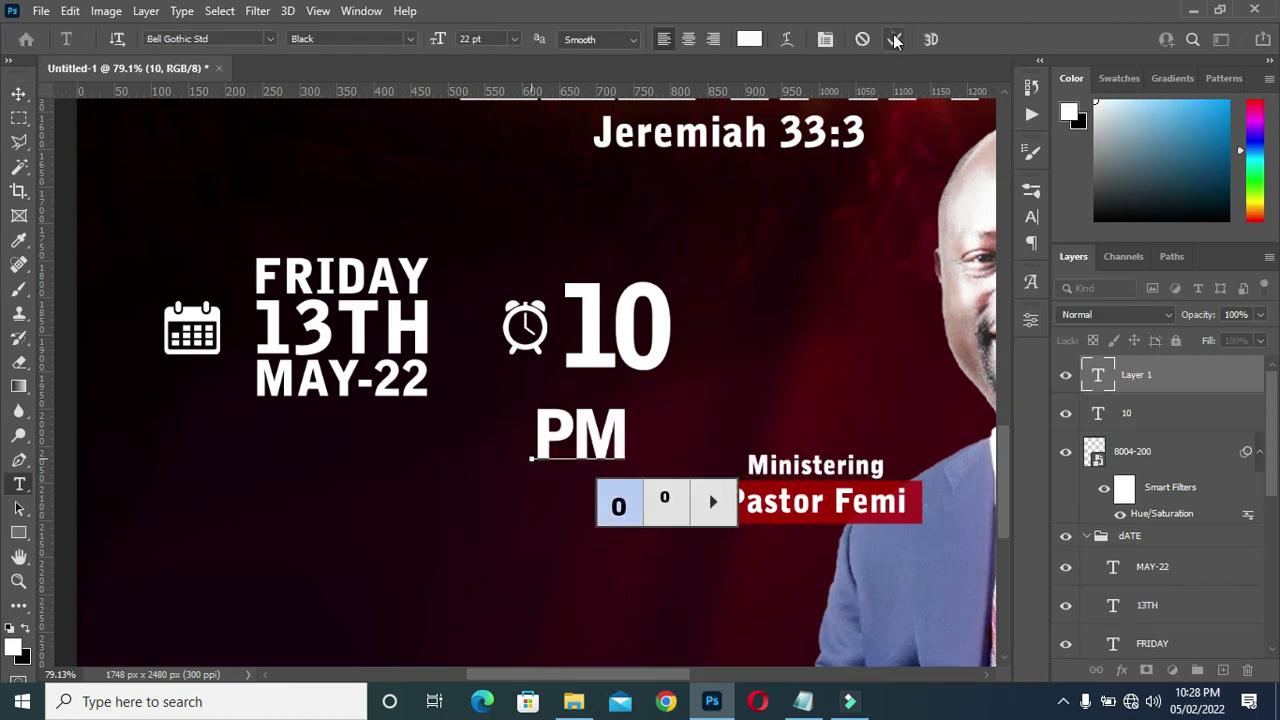
left_click(17, 94)
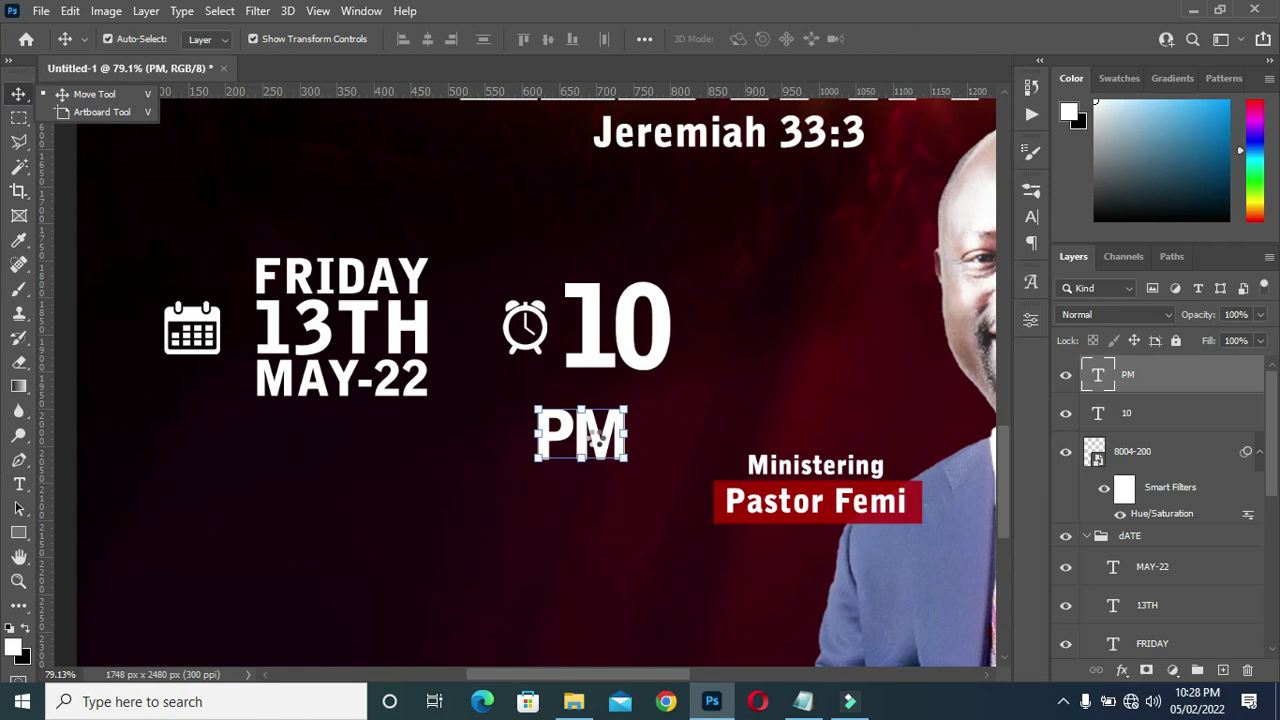
left_click(706, 450)
left_click_drag(622, 450, 752, 360)
scroll(400, 335, "down", 5)
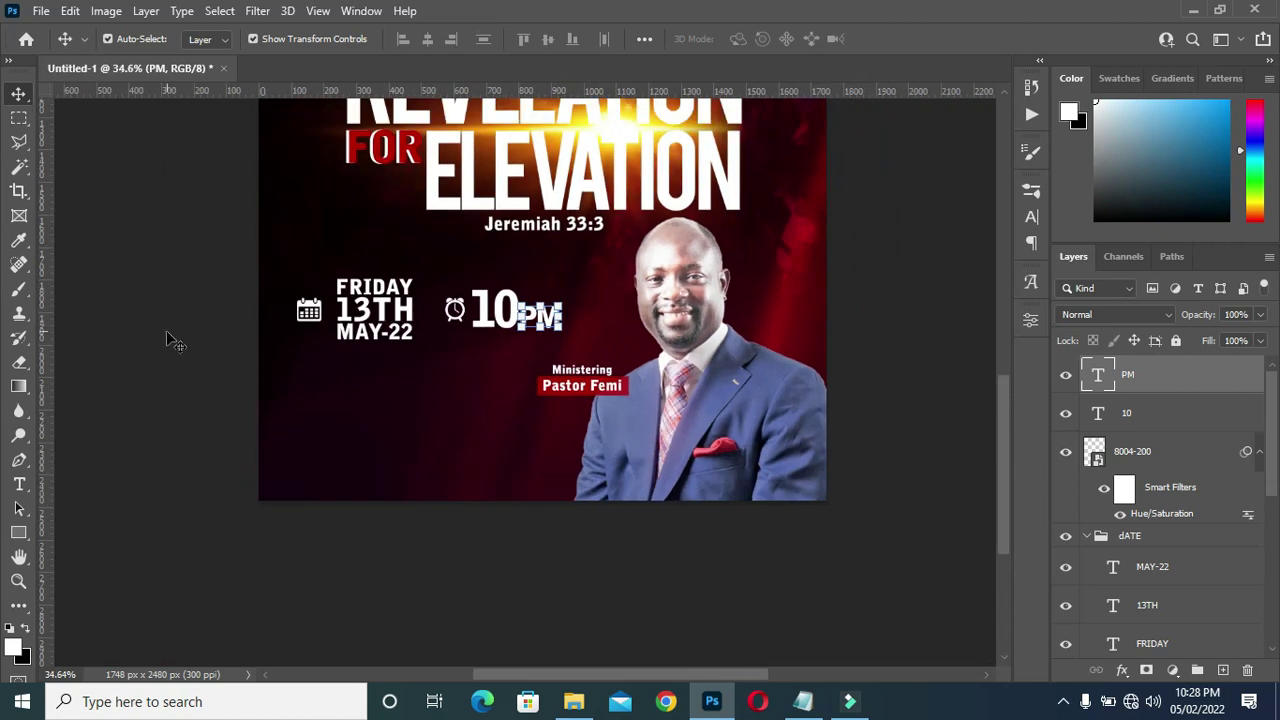
scroll(452, 340, "down", 2)
scroll(449, 349, "up", 2)
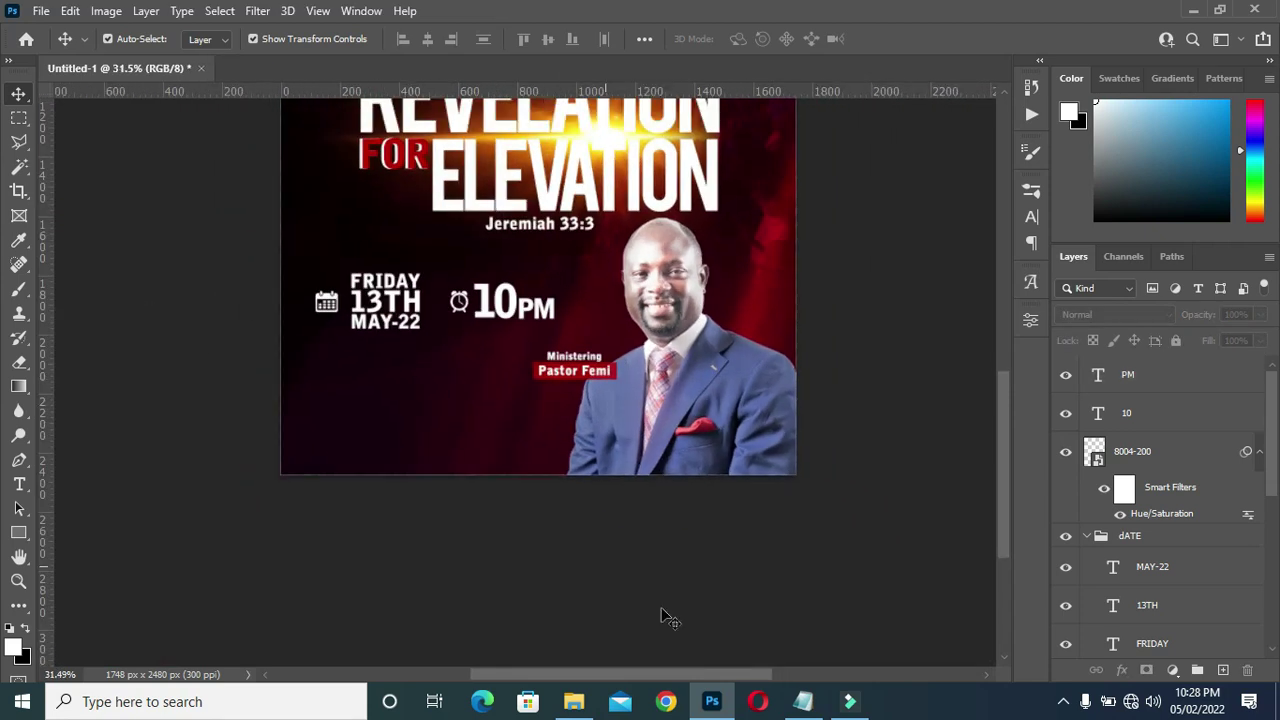
left_click(818, 701)
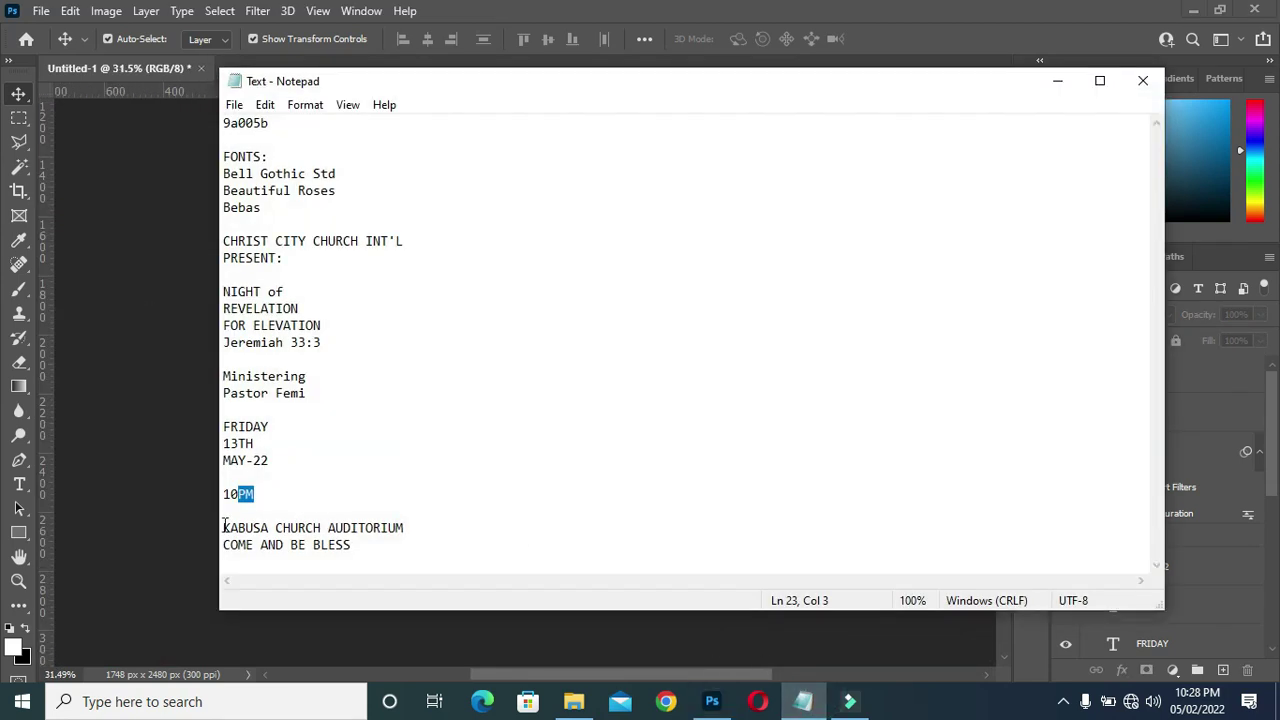
- Copy KABUSA CHURCH AUDITORIUM from the notes and place google-location-icon-16 small below the date
left_click_drag(223, 527, 406, 527)
key("ctrl+c")
left_click(1057, 81)
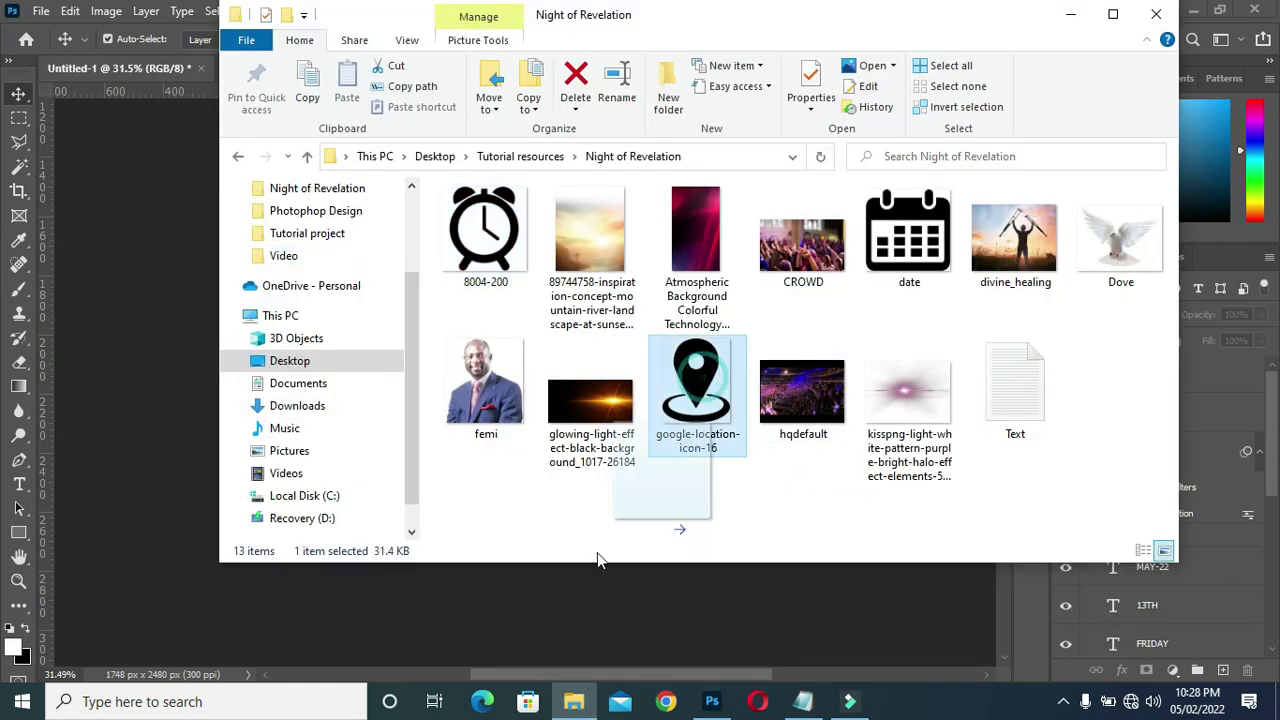
left_click(173, 480)
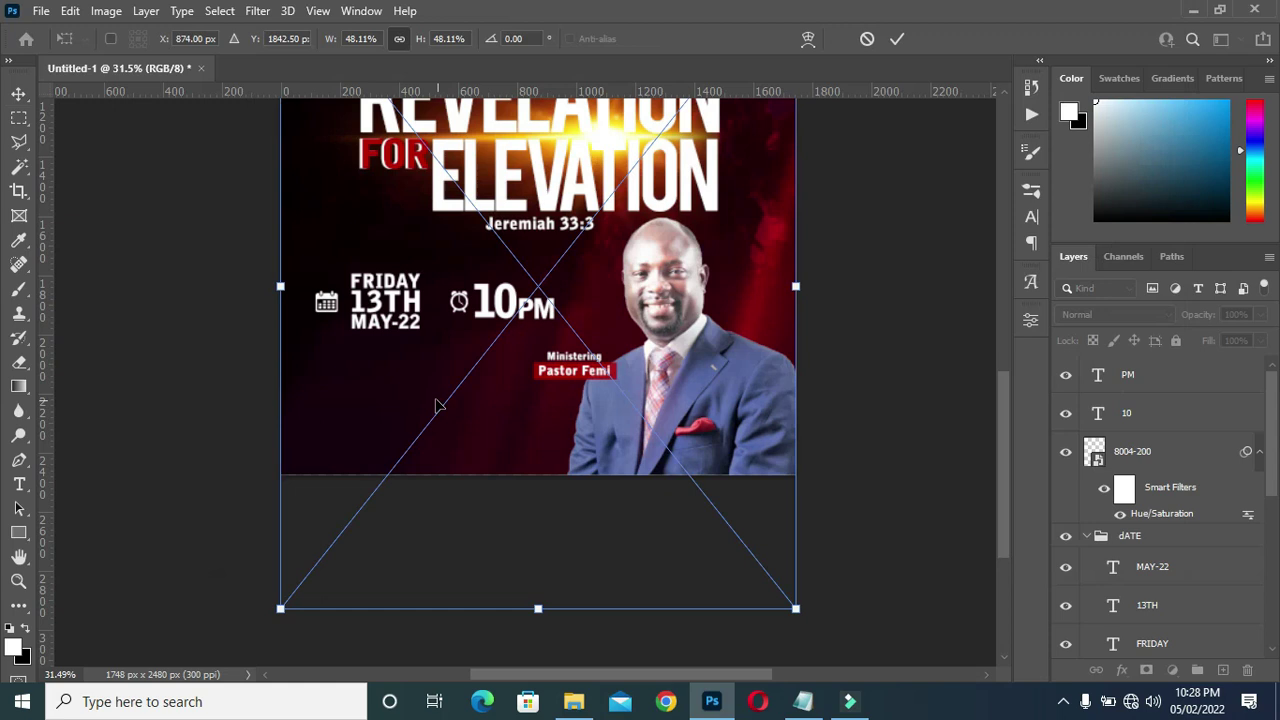
left_click_drag(943, 241, 480, 318)
left_click_drag(214, 240, 414, 266)
left_click_drag(438, 193, 279, 389)
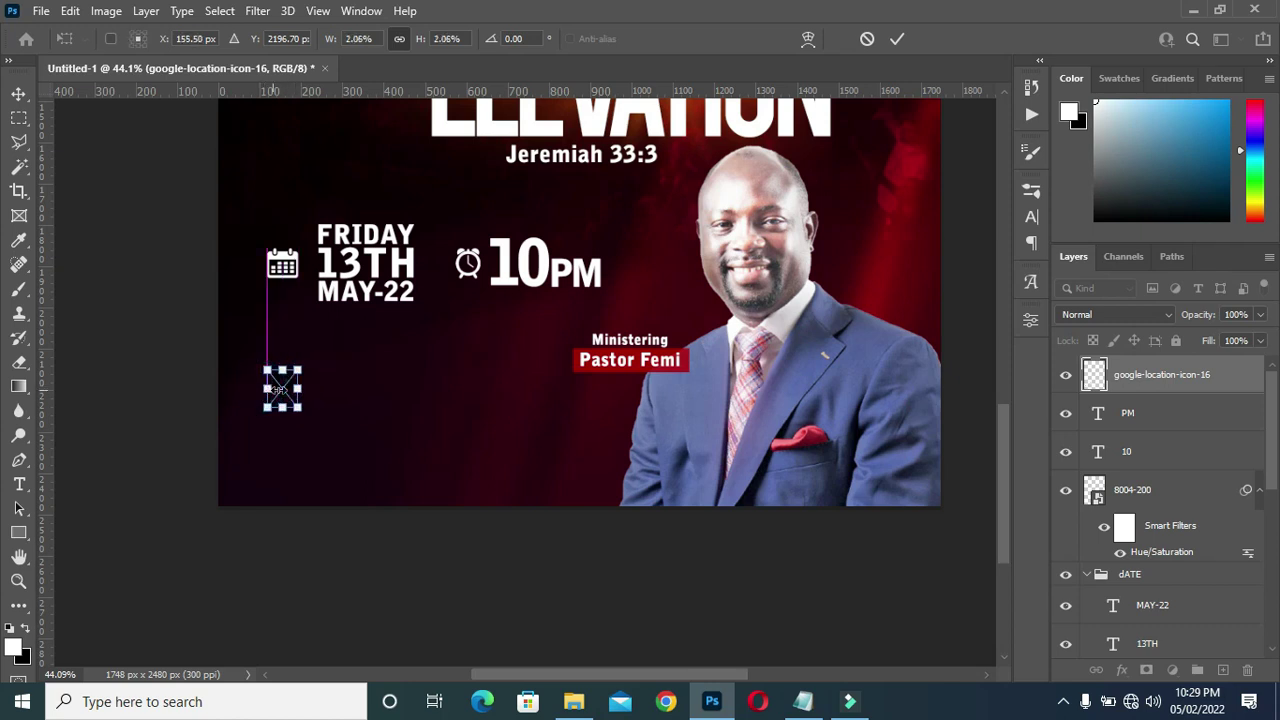
- Whiten the pin with Hue/Saturation Lightness +100, then shrink it slightly
left_click(106, 11)
mouse_move(156, 58)
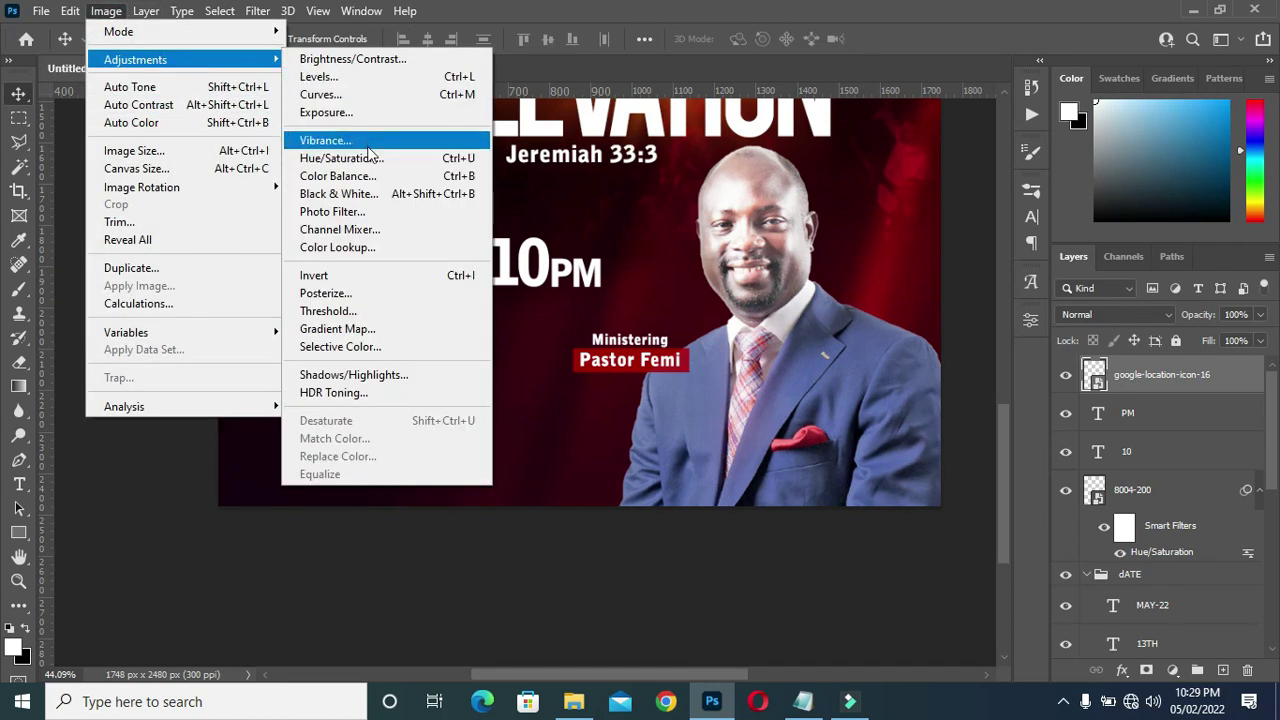
left_click(340, 158)
left_click_drag(590, 325, 679, 320)
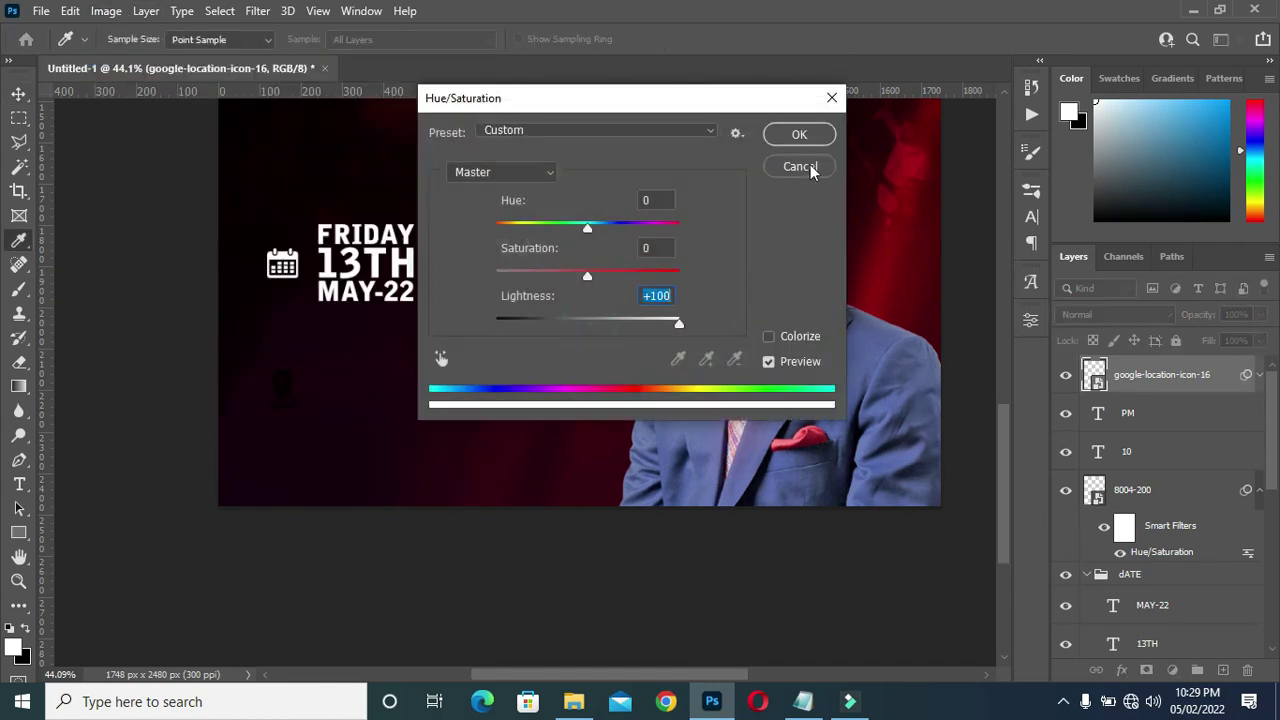
left_click(805, 136)
scroll(266, 404, "up", 1)
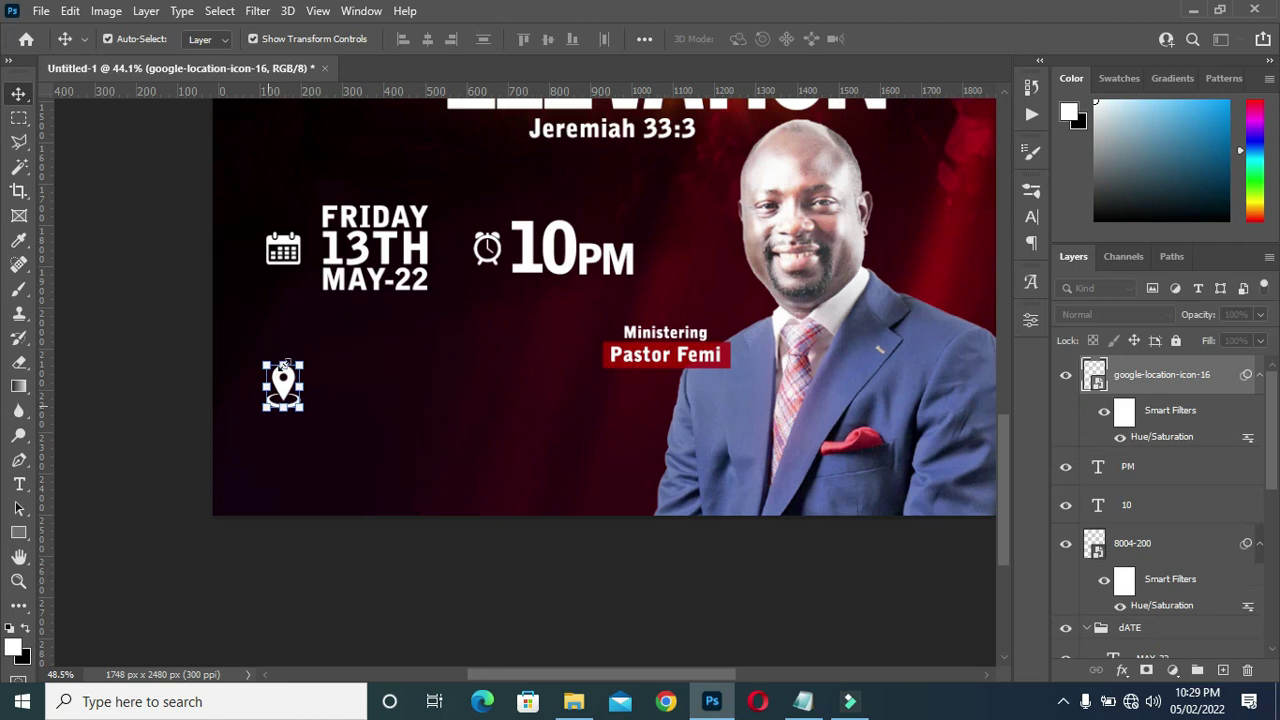
scroll(284, 367, "up", 1)
left_click_drag(263, 357, 269, 371)
left_click(901, 39)
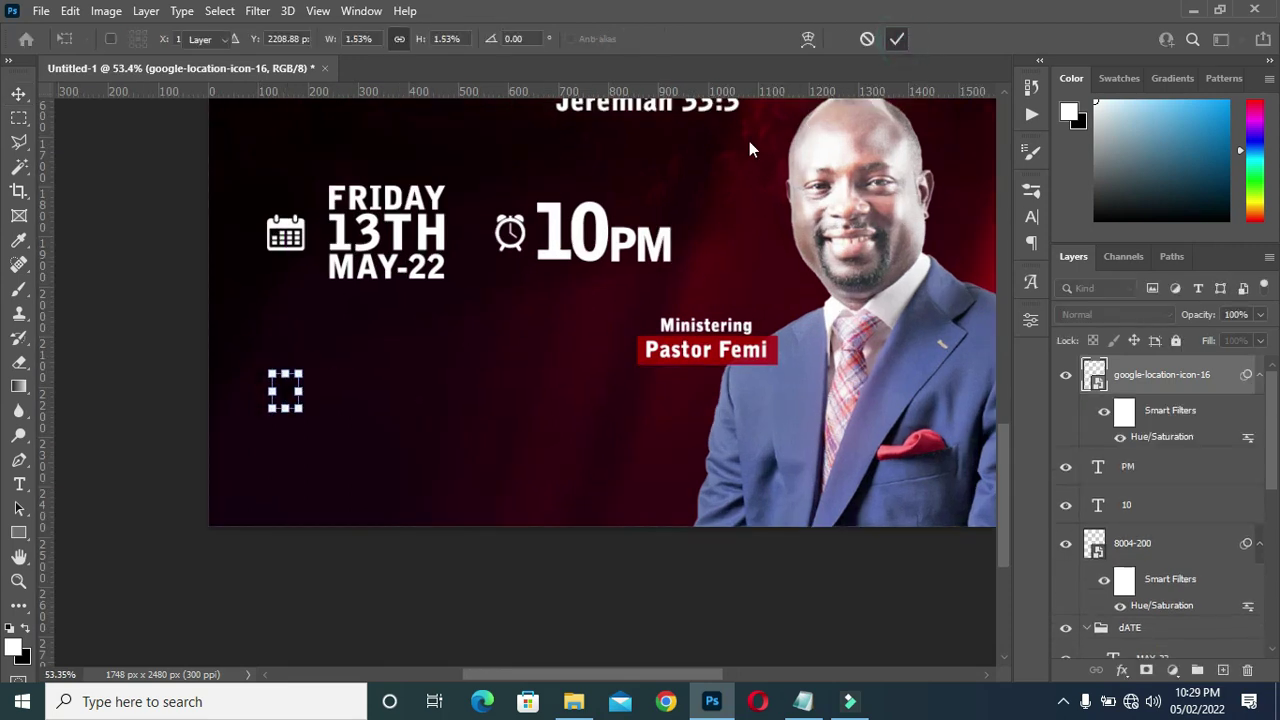
- Add a KABUSA CHURCH AUDITORIUM text line right of the pin, with tracking reset to 0
key("t")
left_click(355, 387)
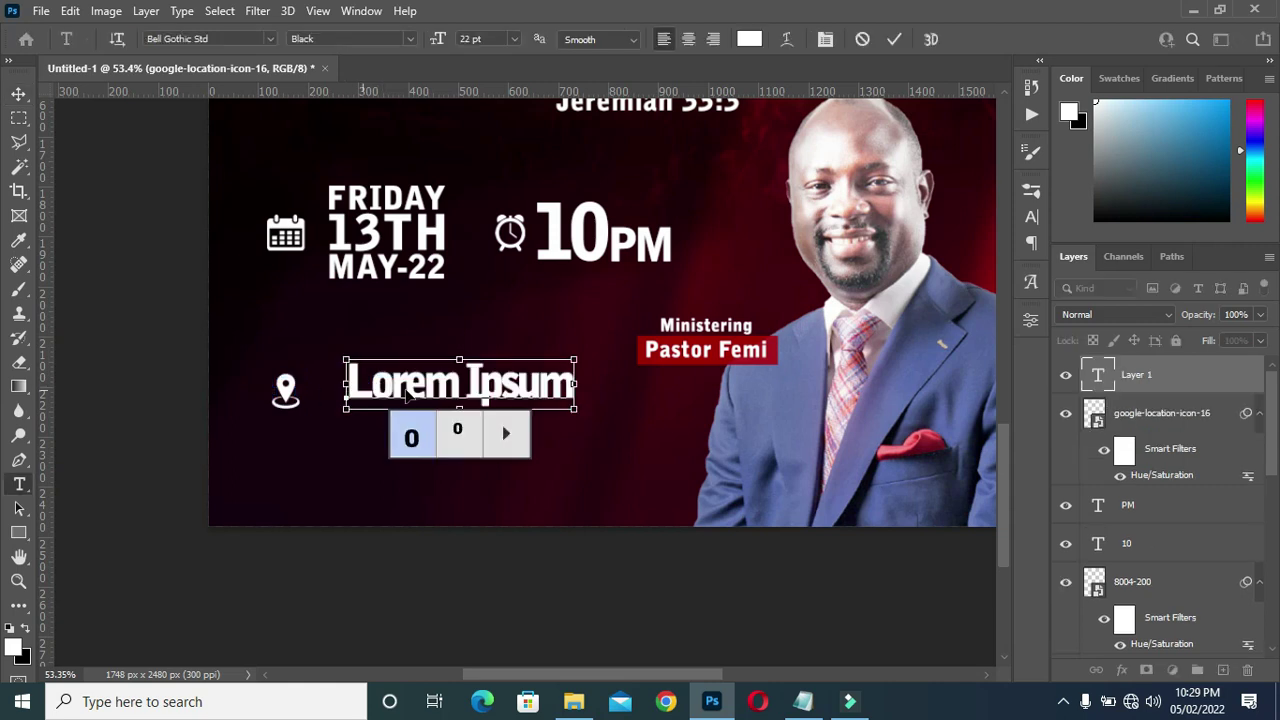
key("ctrl+v")
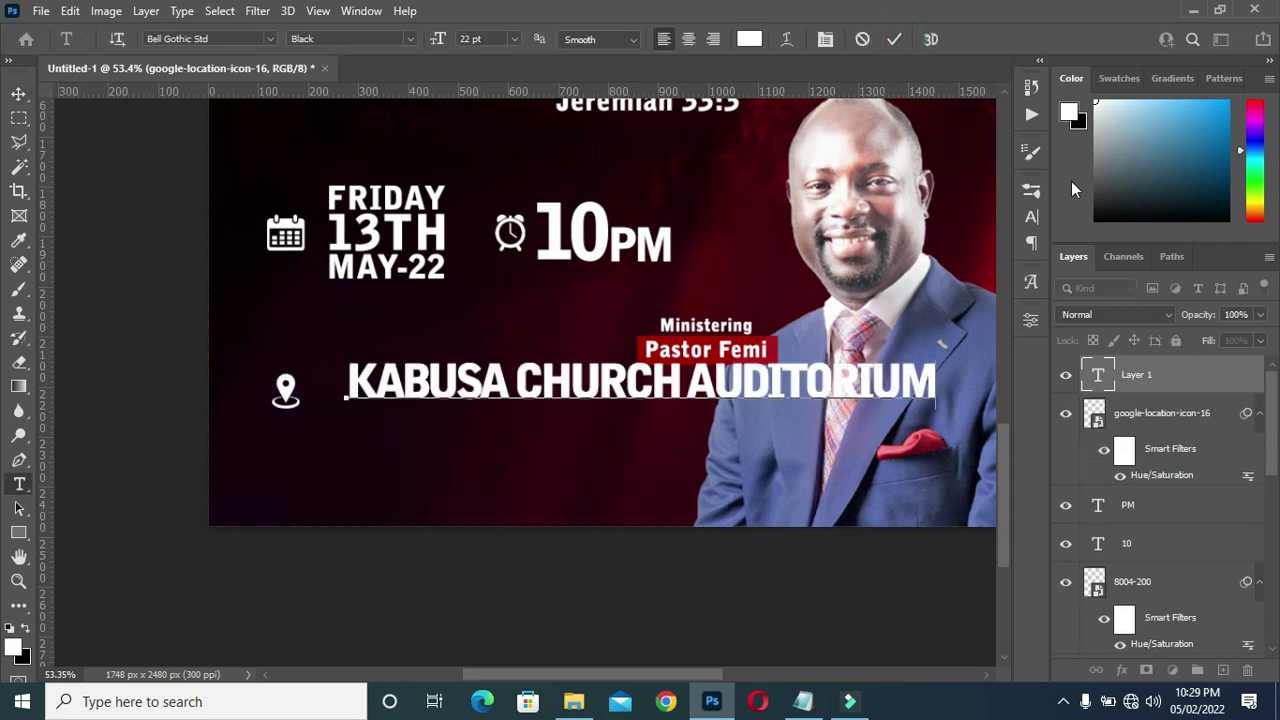
left_click(1031, 217)
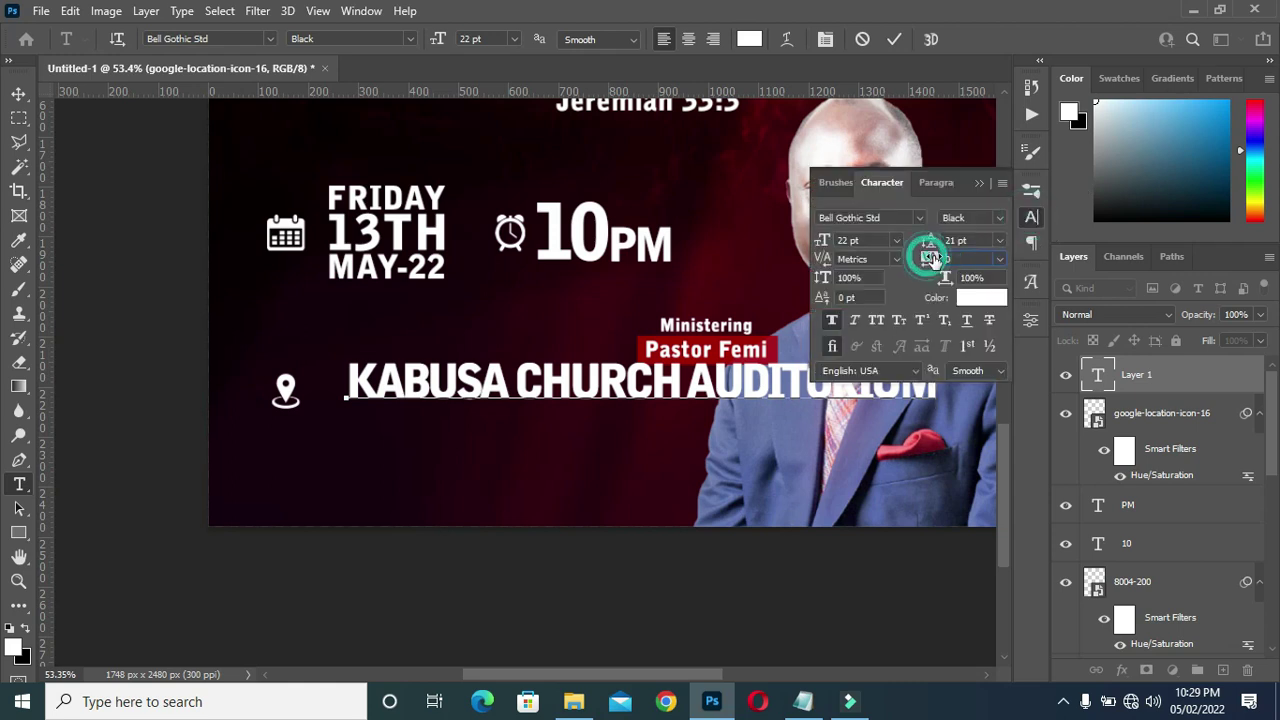
left_click_drag(923, 256, 932, 258)
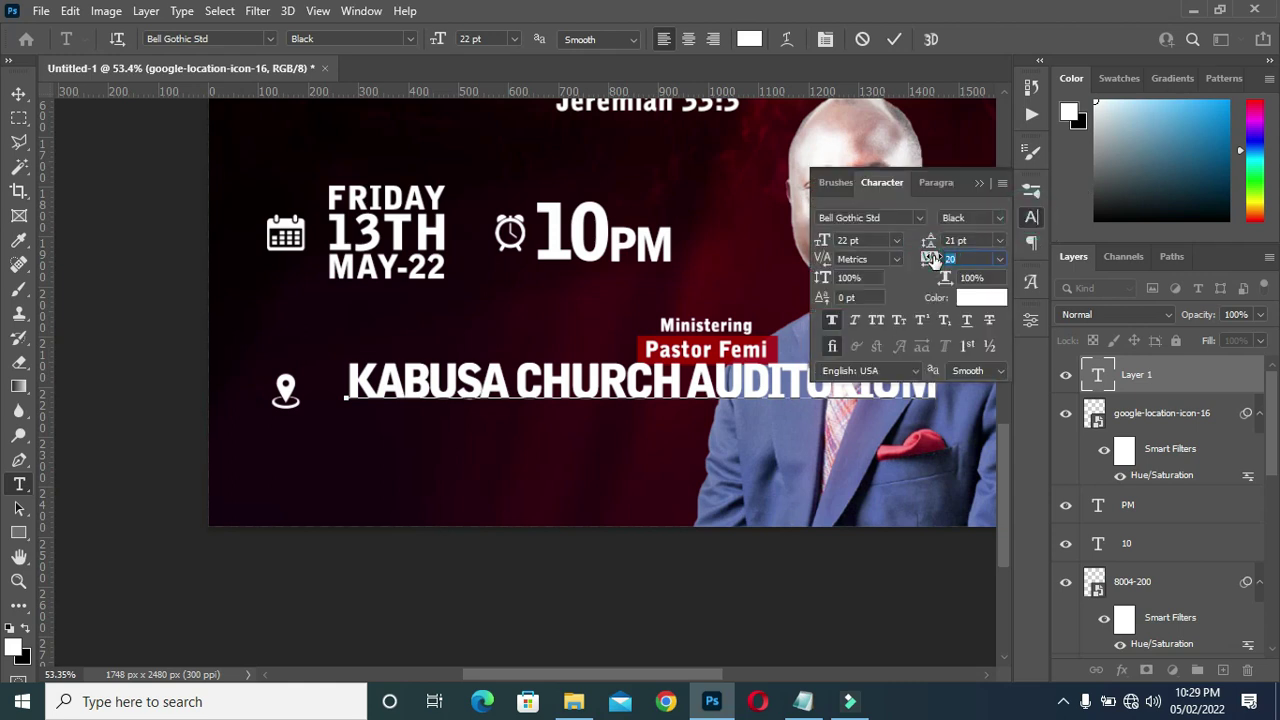
left_click(978, 183)
left_click(890, 40)
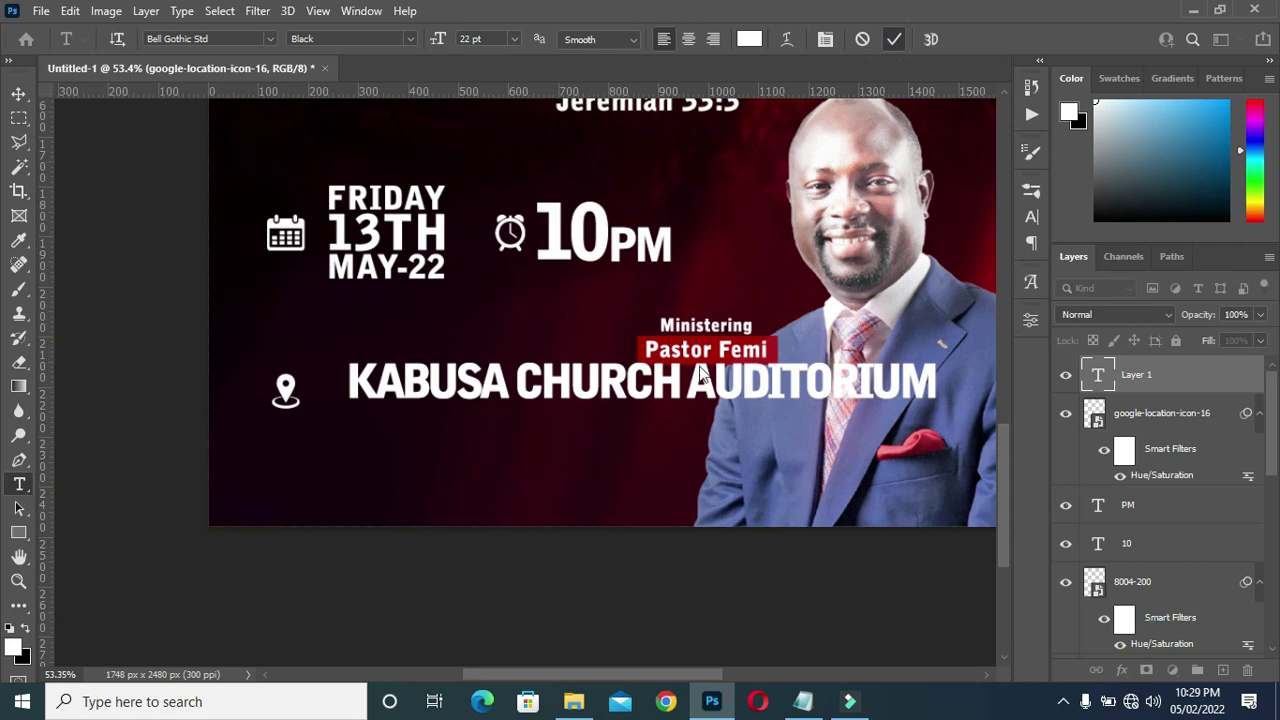
left_click(1031, 217)
left_click_drag(934, 266, 938, 257)
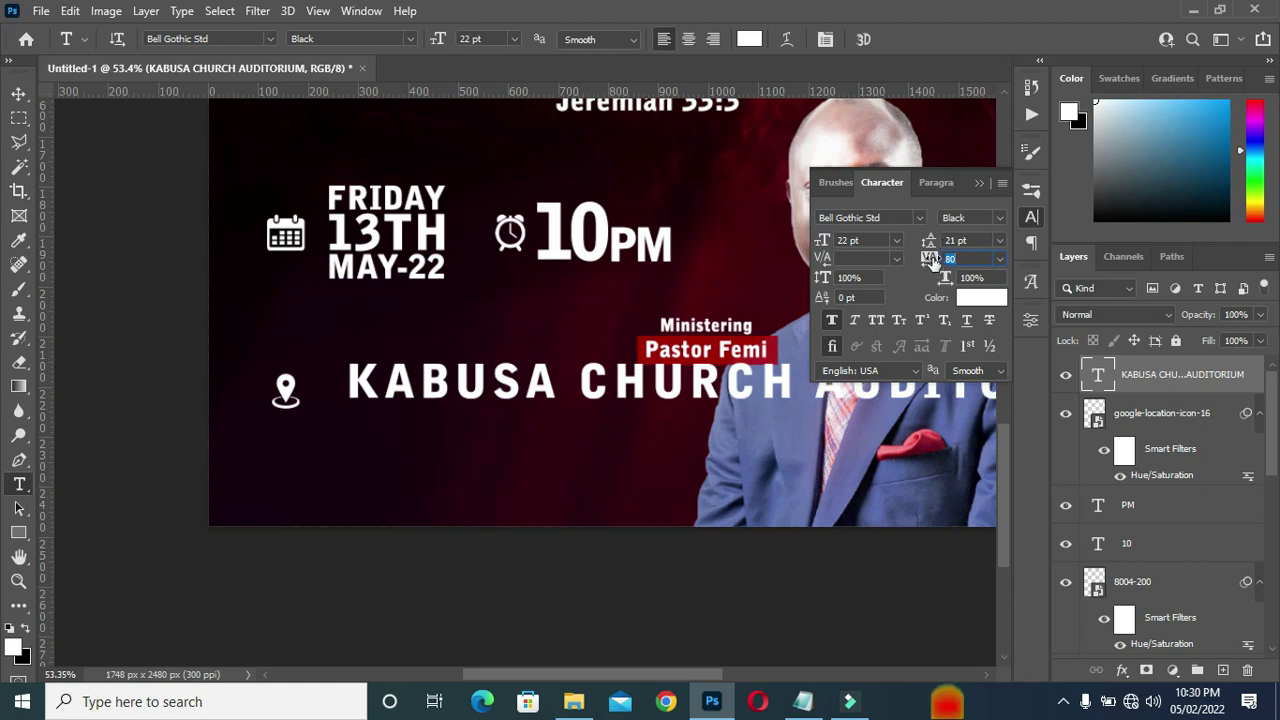
type("0")
key("Return")
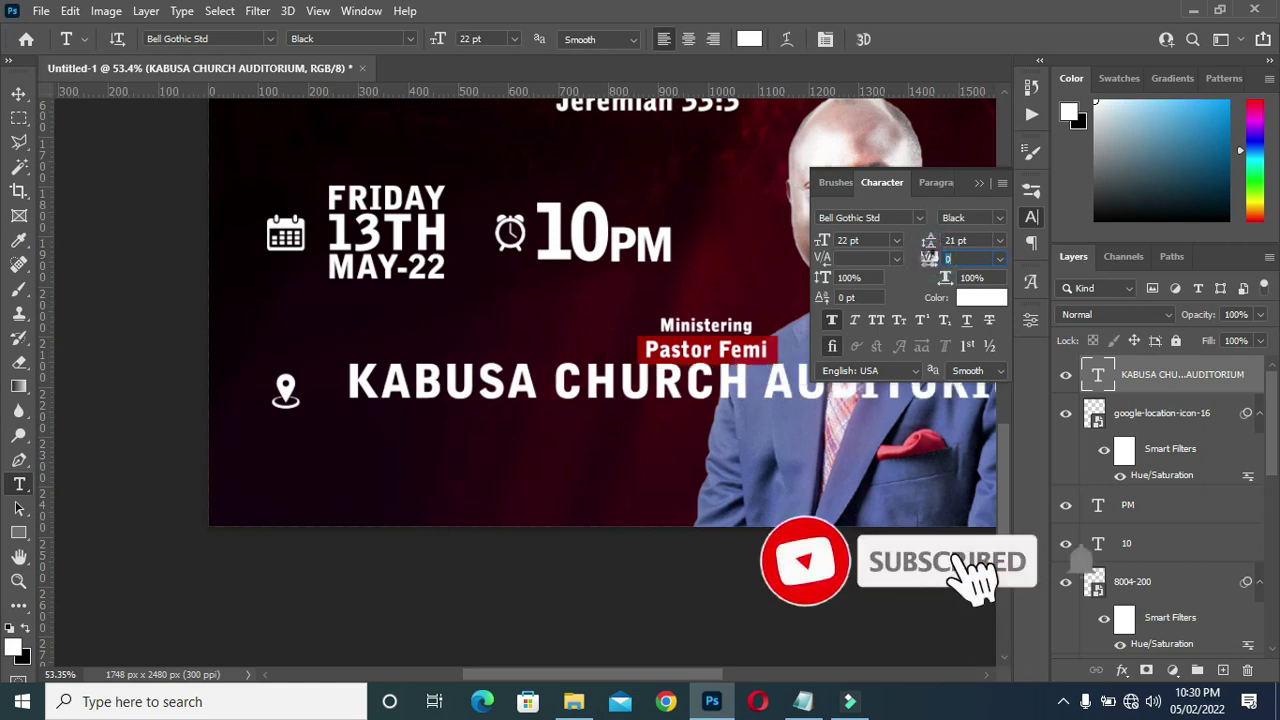
left_click(979, 183)
- Shrink the auditorium line to about half size and place it beside the location pin
left_click(18, 93)
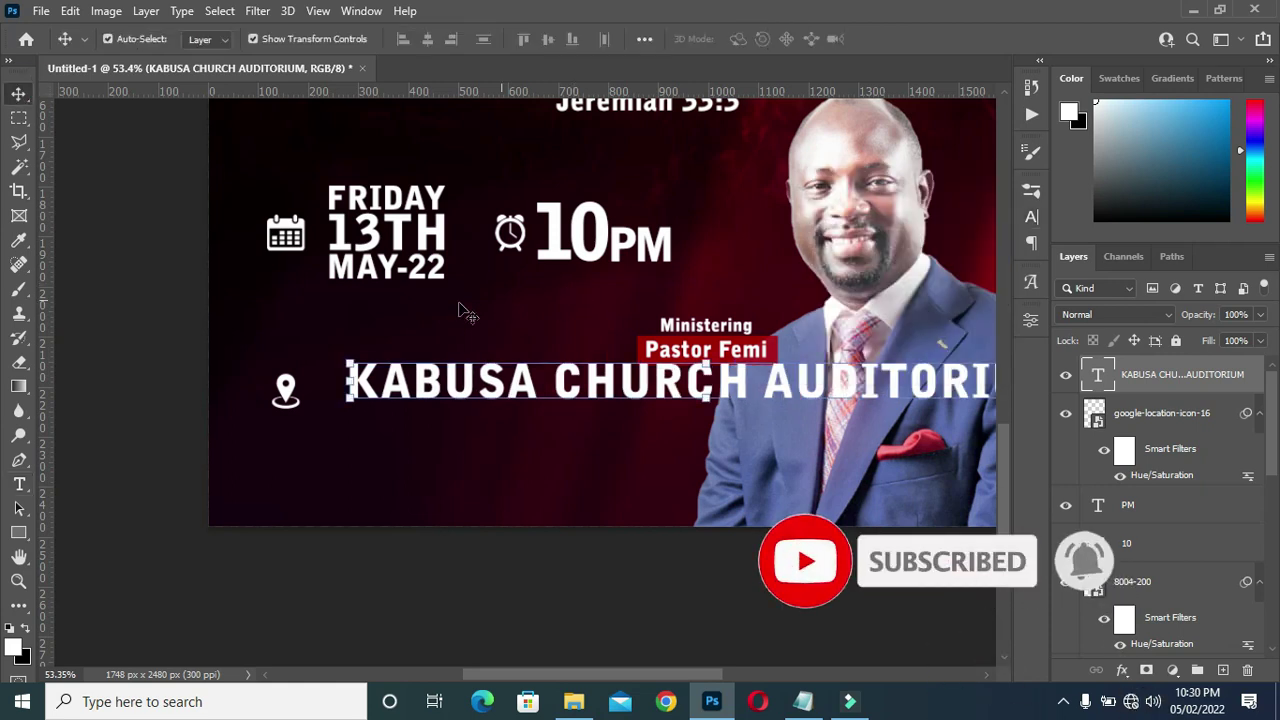
scroll(467, 313, "down", 2)
left_click_drag(872, 357, 630, 373)
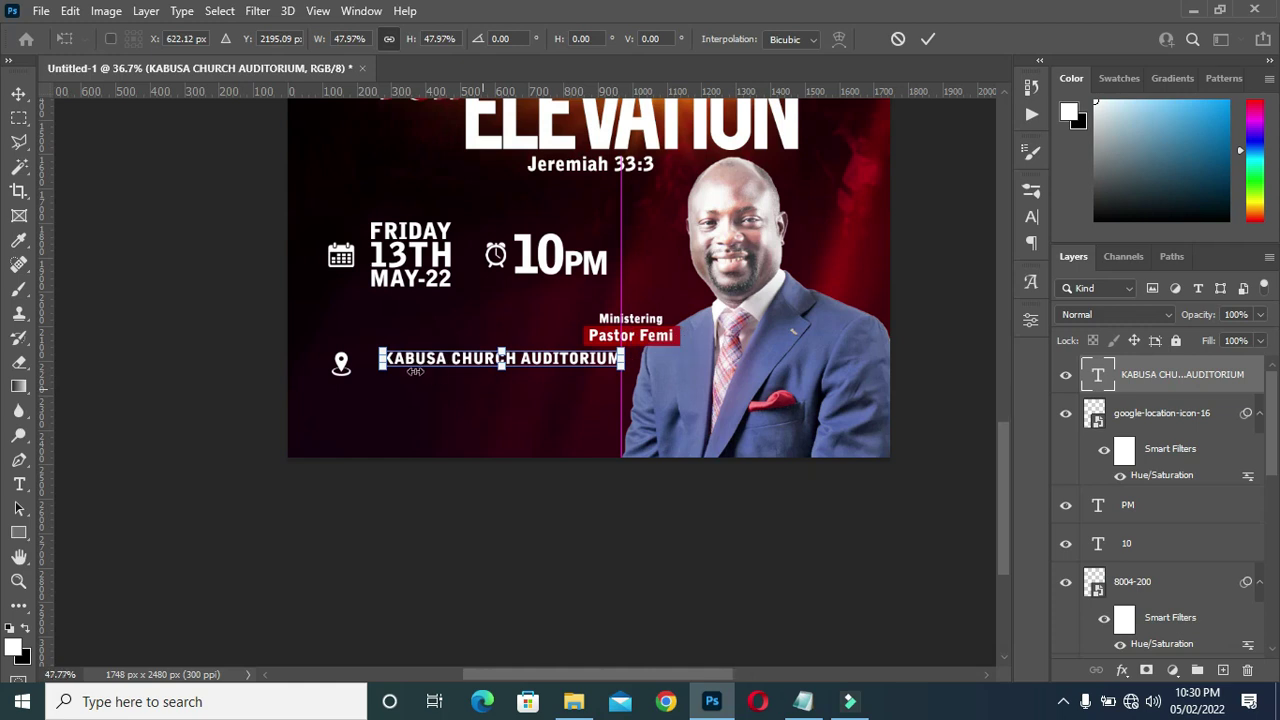
scroll(410, 375, "up", 2)
left_click_drag(410, 375, 405, 370)
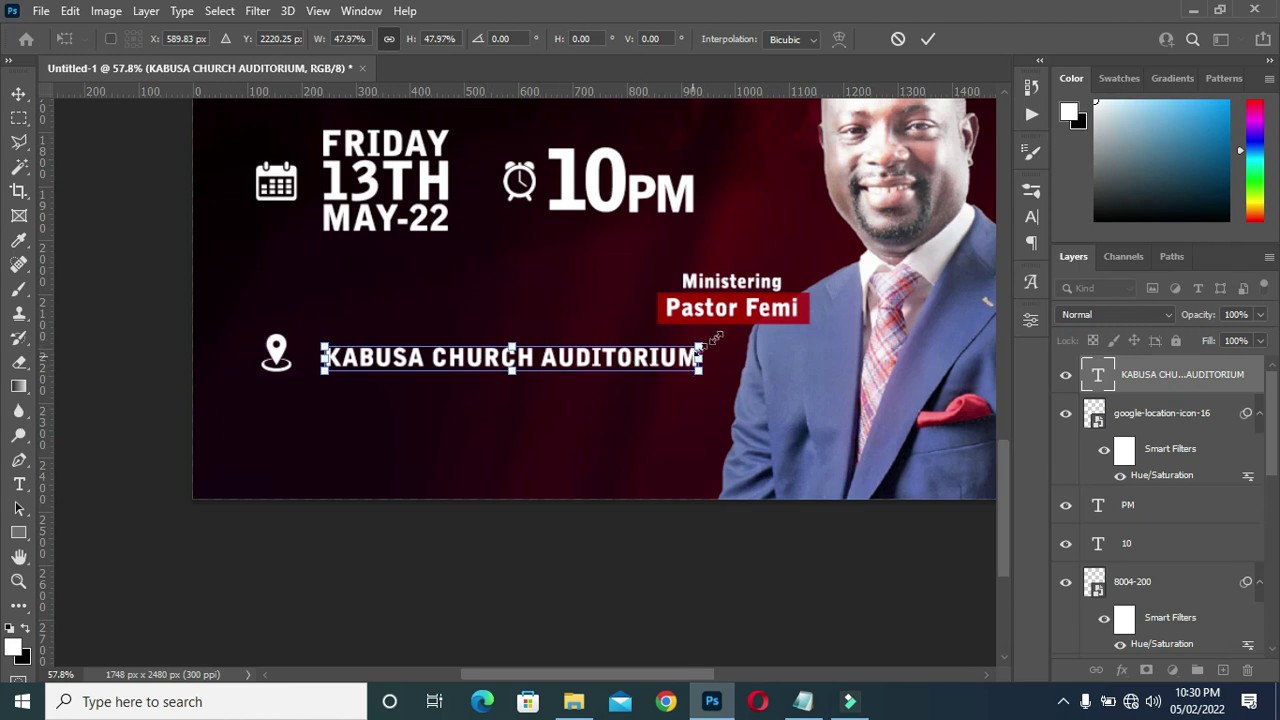
left_click(931, 39)
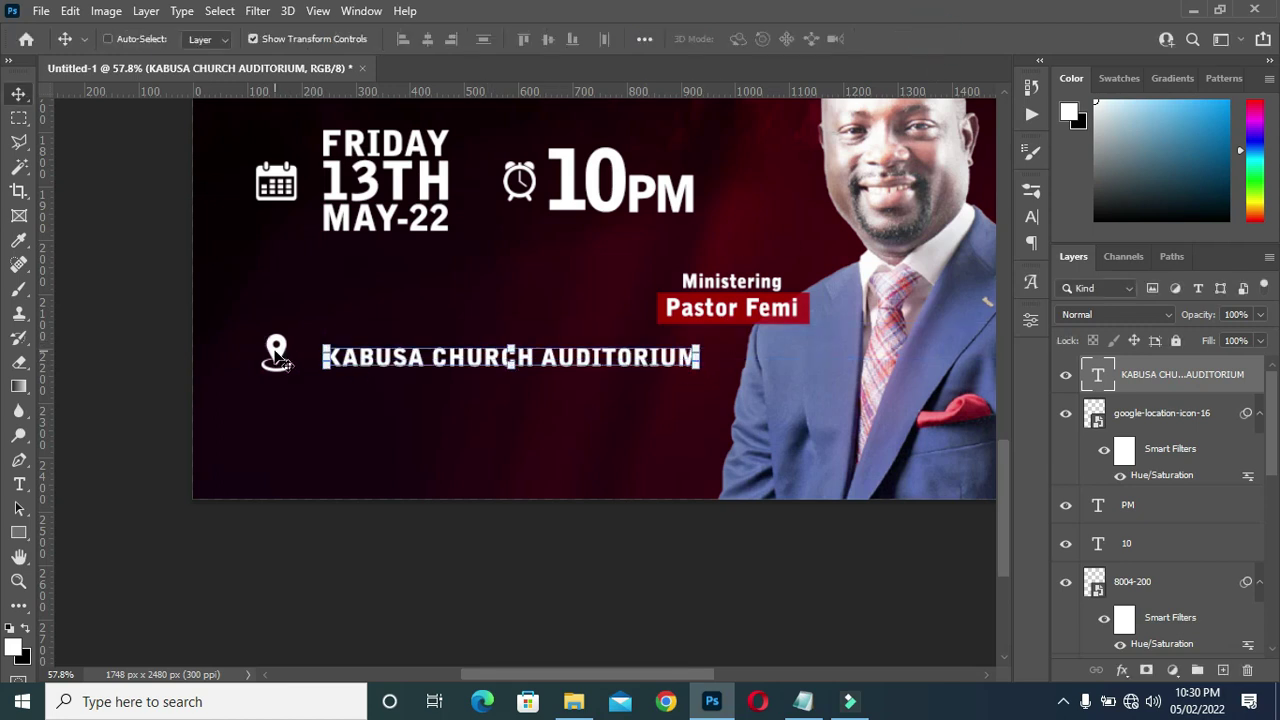
- Transform the pin and auditorium text together, moving them slightly lower and enlarging them slightly
left_click(1258, 413)
left_click(1160, 413, "ctrl")
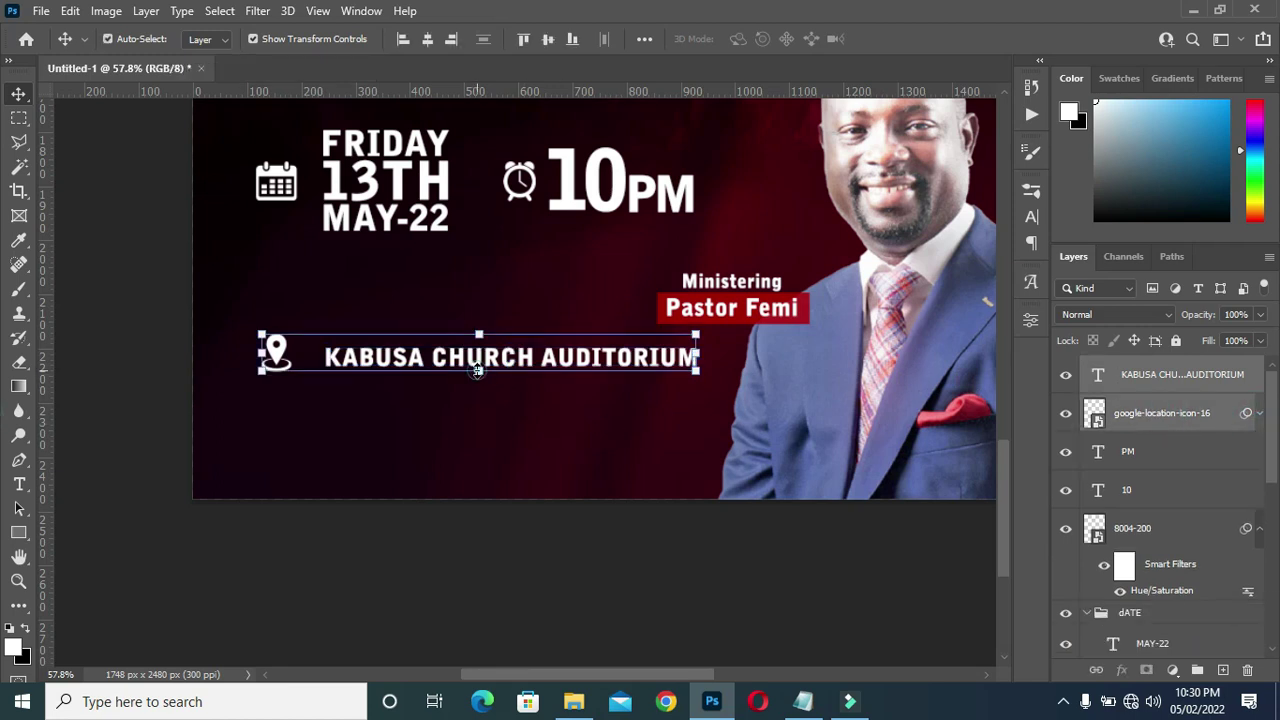
key("ctrl+t")
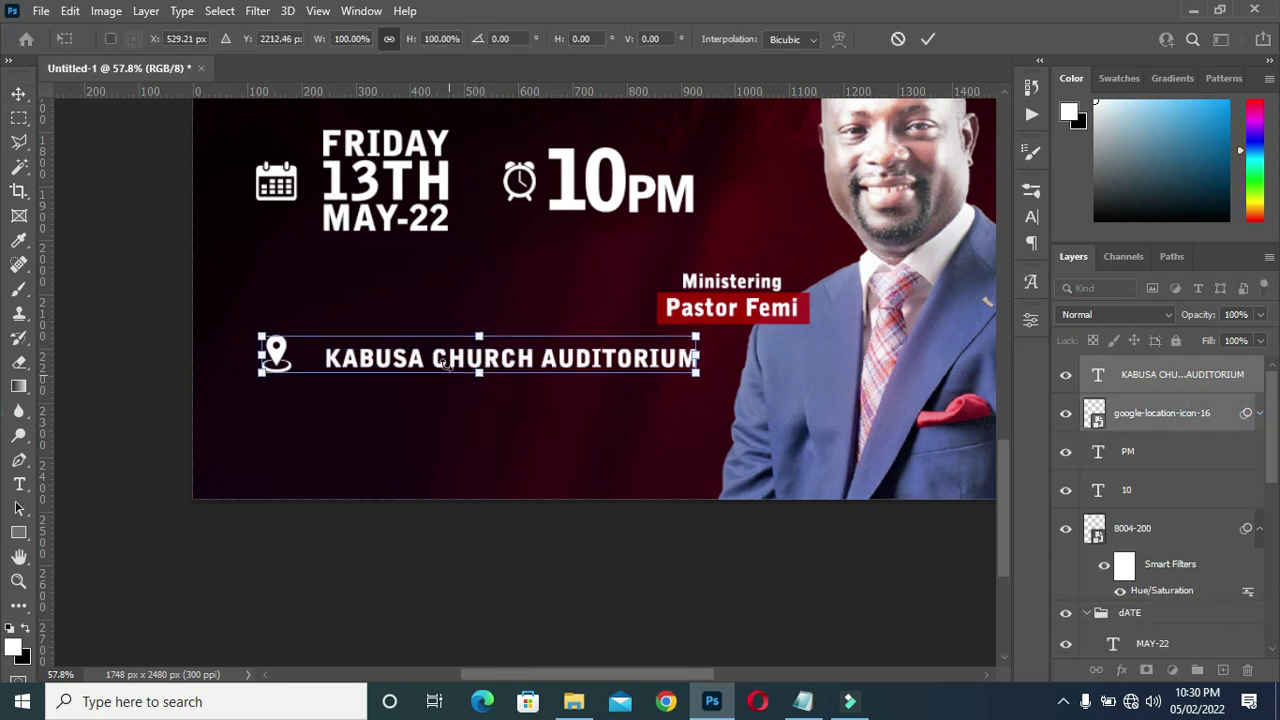
left_click_drag(449, 367, 450, 382)
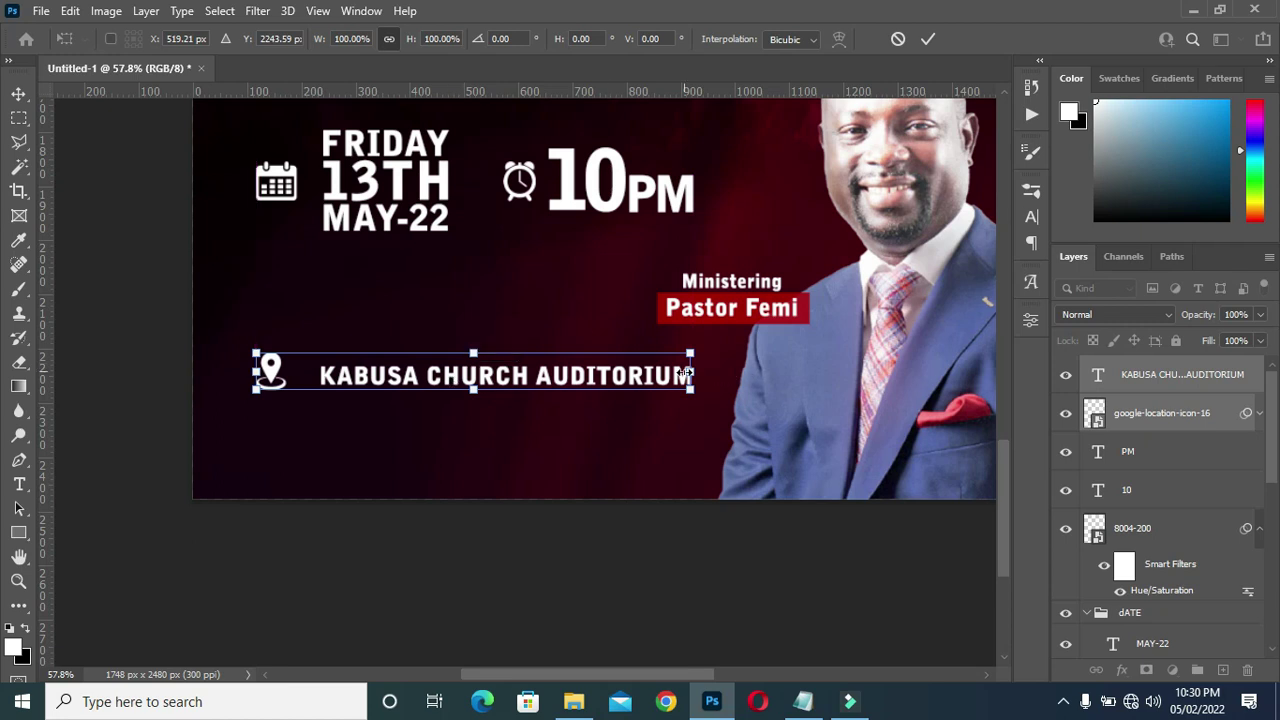
left_click_drag(689, 373, 692, 374)
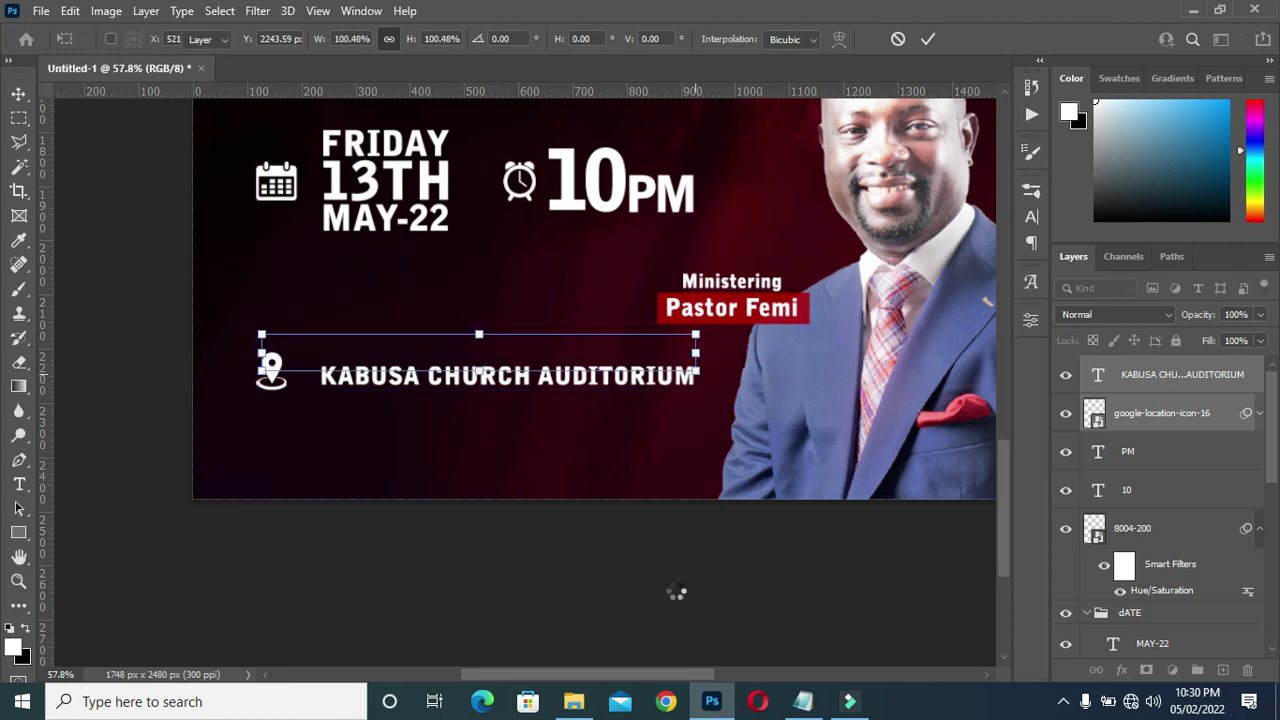
key("Return")
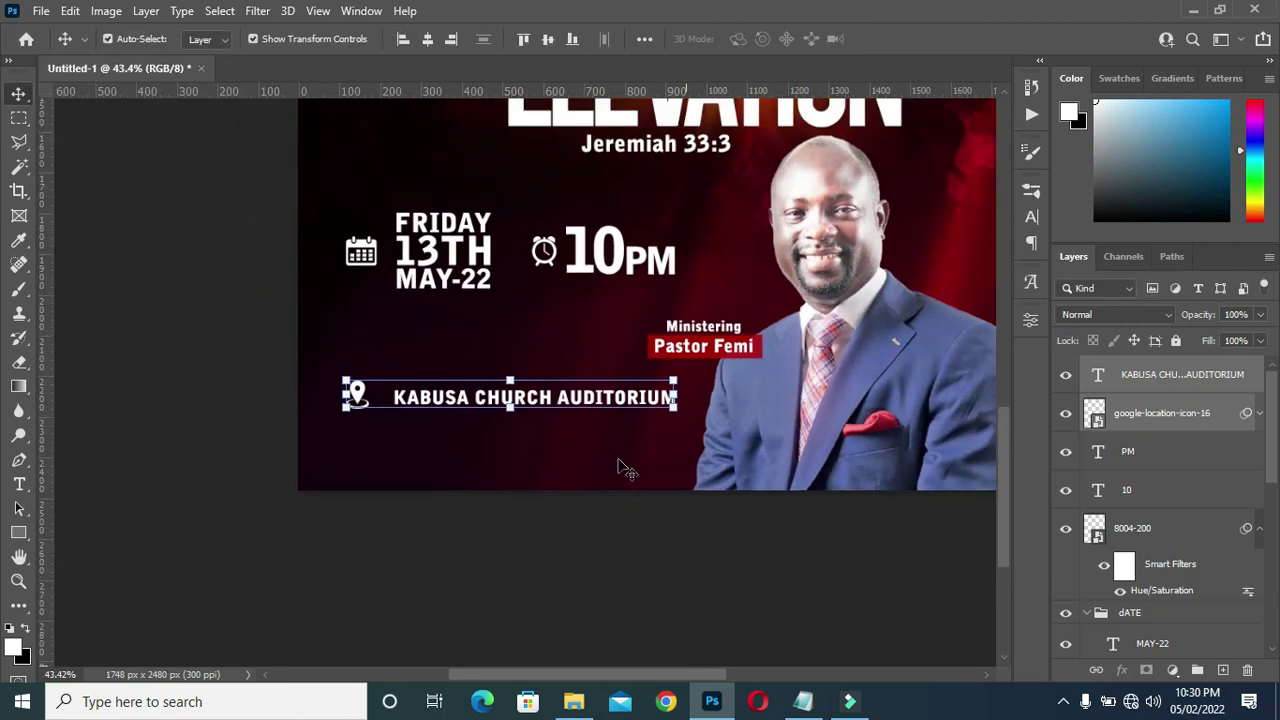
- Draw a red rectangle bar across the bottom of the flyer above the Atmospheric Background layer
scroll(608, 550, "down", 3)
left_click(605, 540)
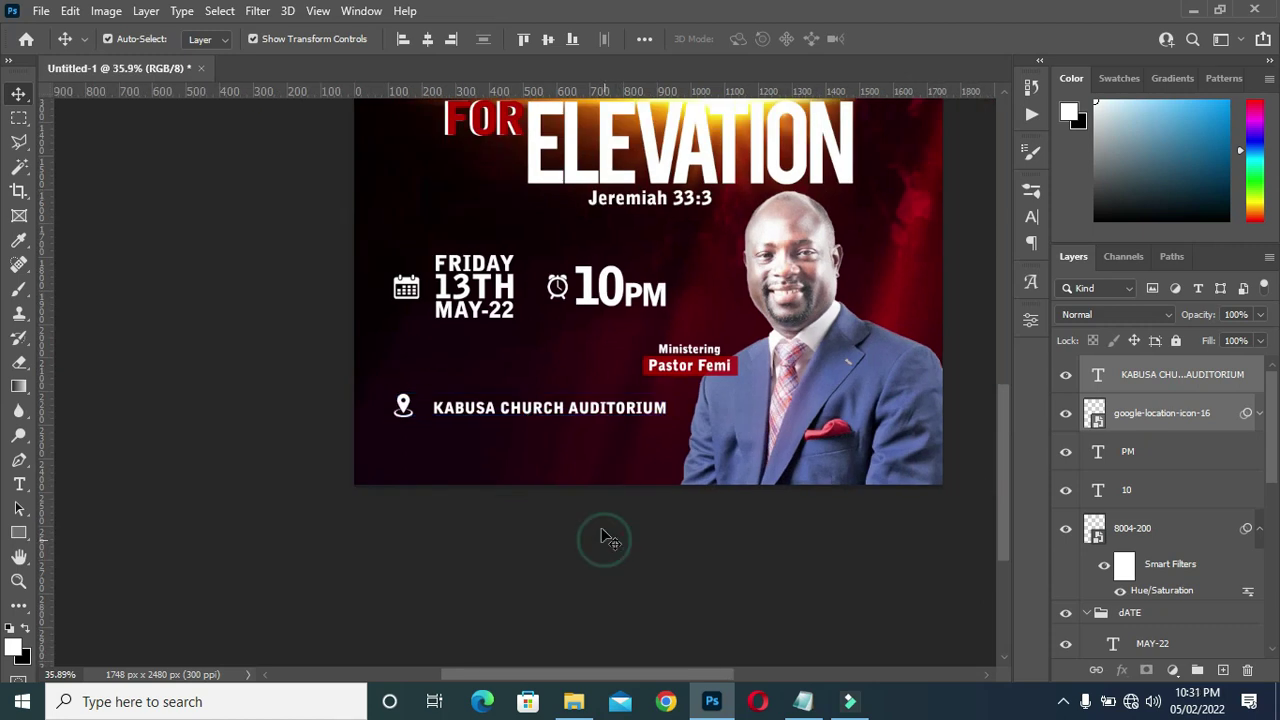
left_click(578, 475)
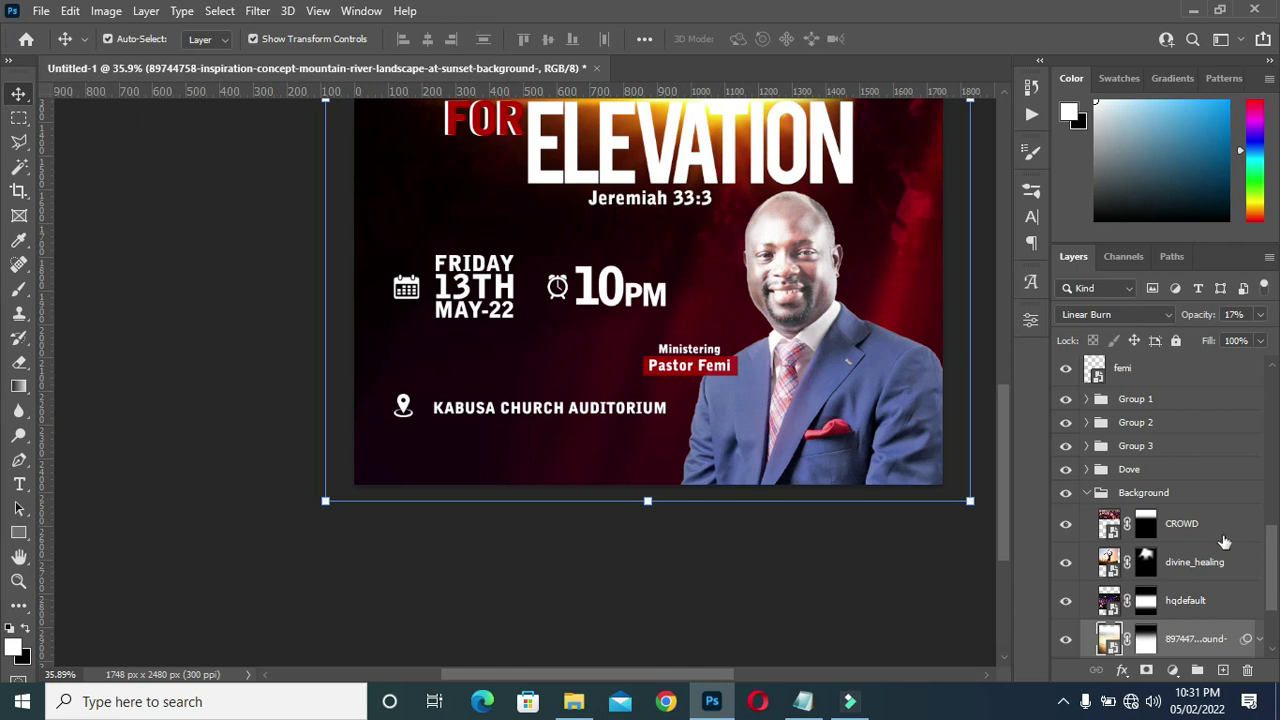
scroll(1199, 560, "down", 3)
left_click(1183, 598)
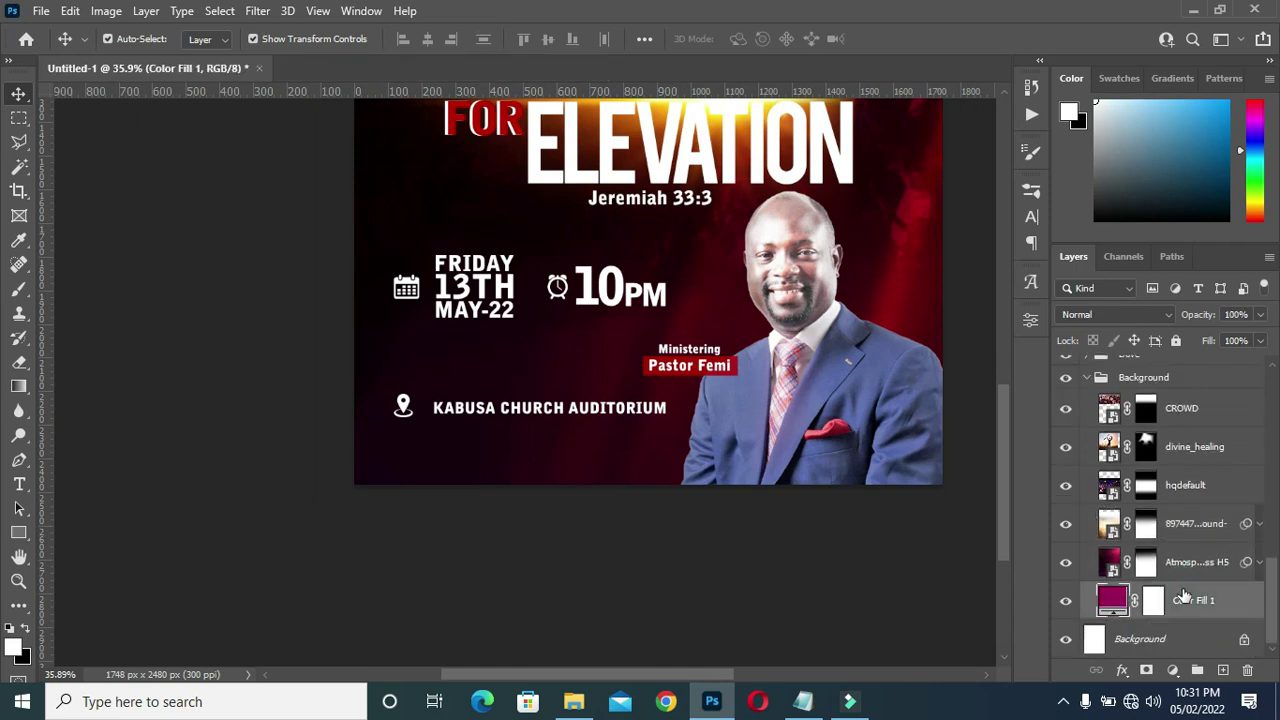
left_click(1176, 563)
left_click(18, 533)
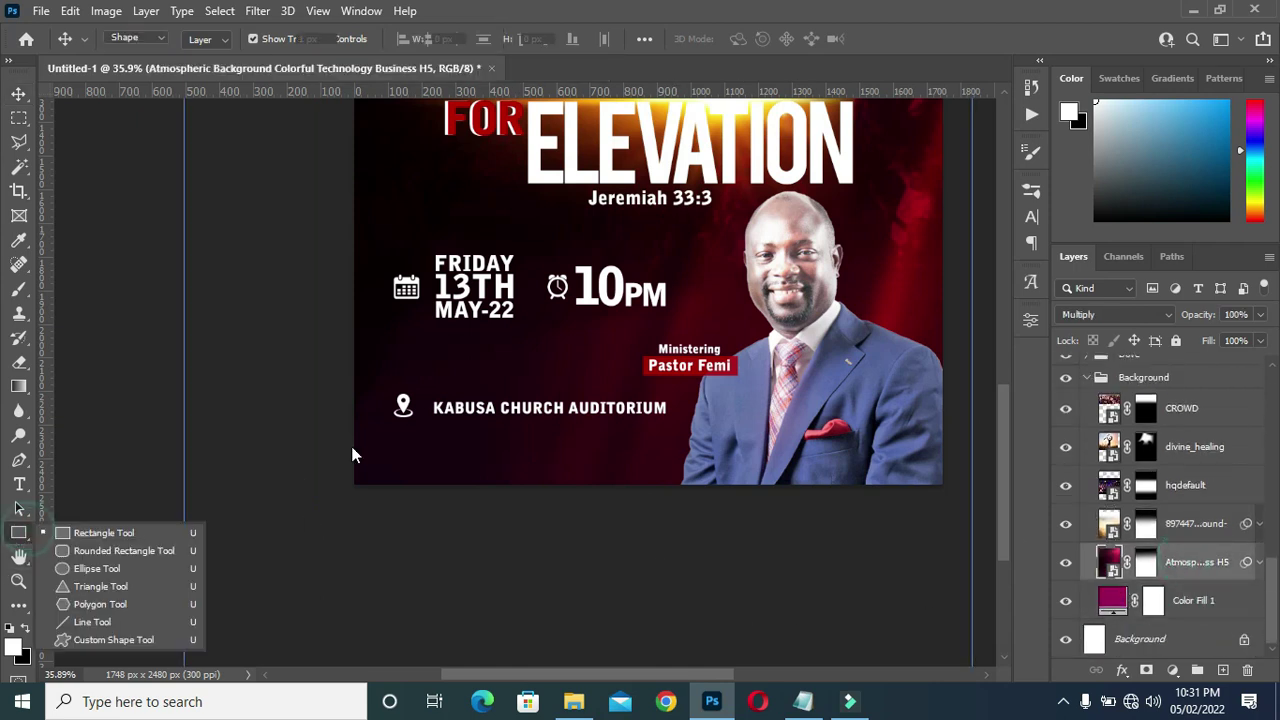
left_click_drag(340, 431, 971, 504)
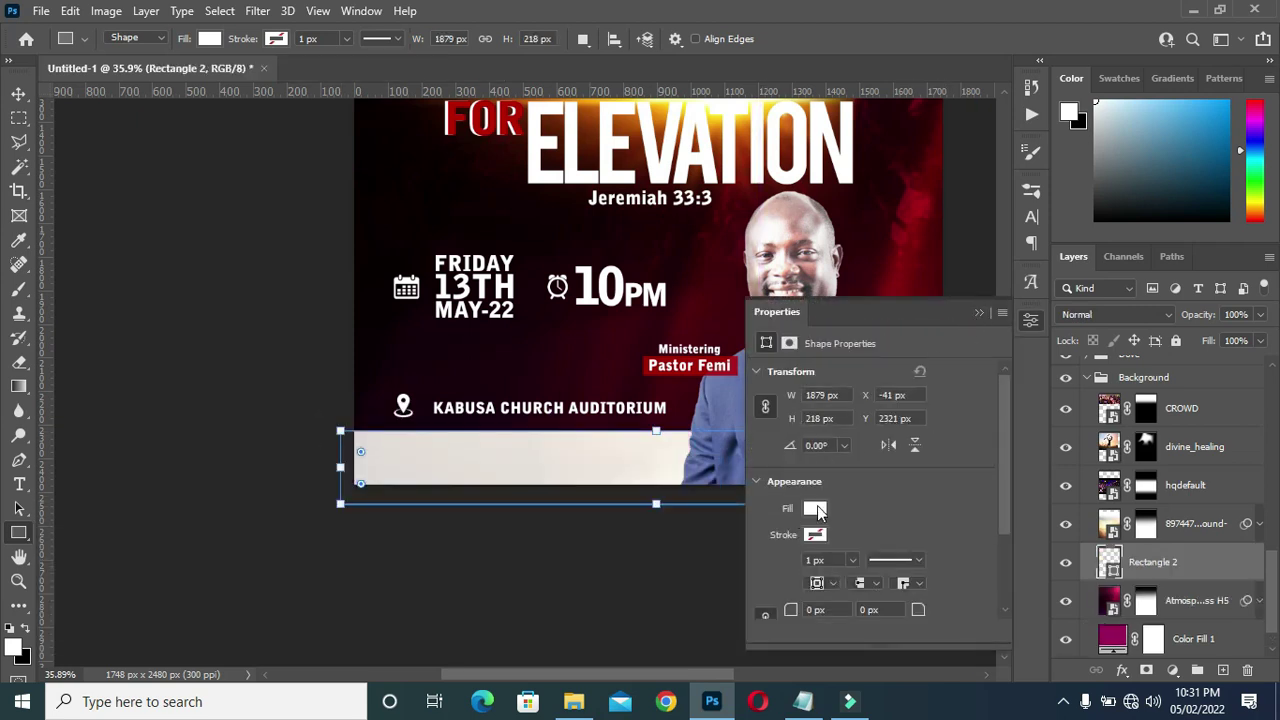
left_click(815, 509)
left_click(768, 462)
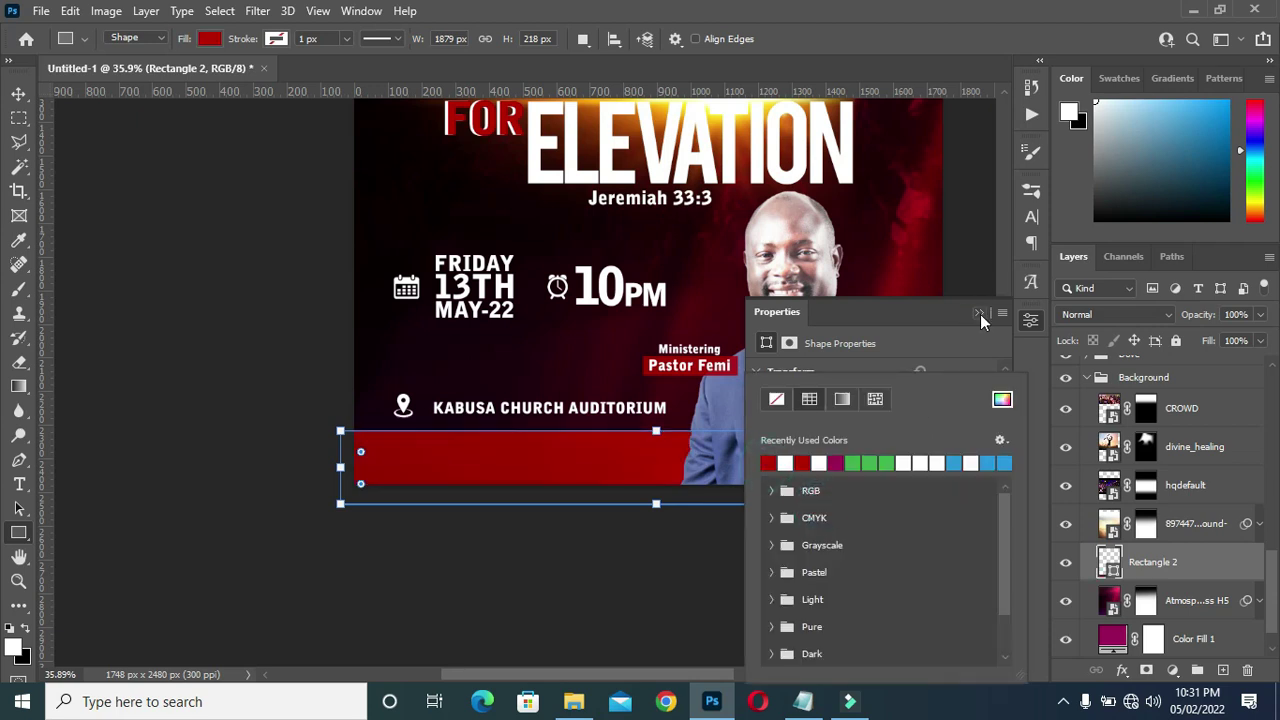
left_click(980, 314)
left_click(980, 314)
- Duplicate the KABUSA CHURCH AUDITORIUM text layer and move the copy onto the red bar
key("v")
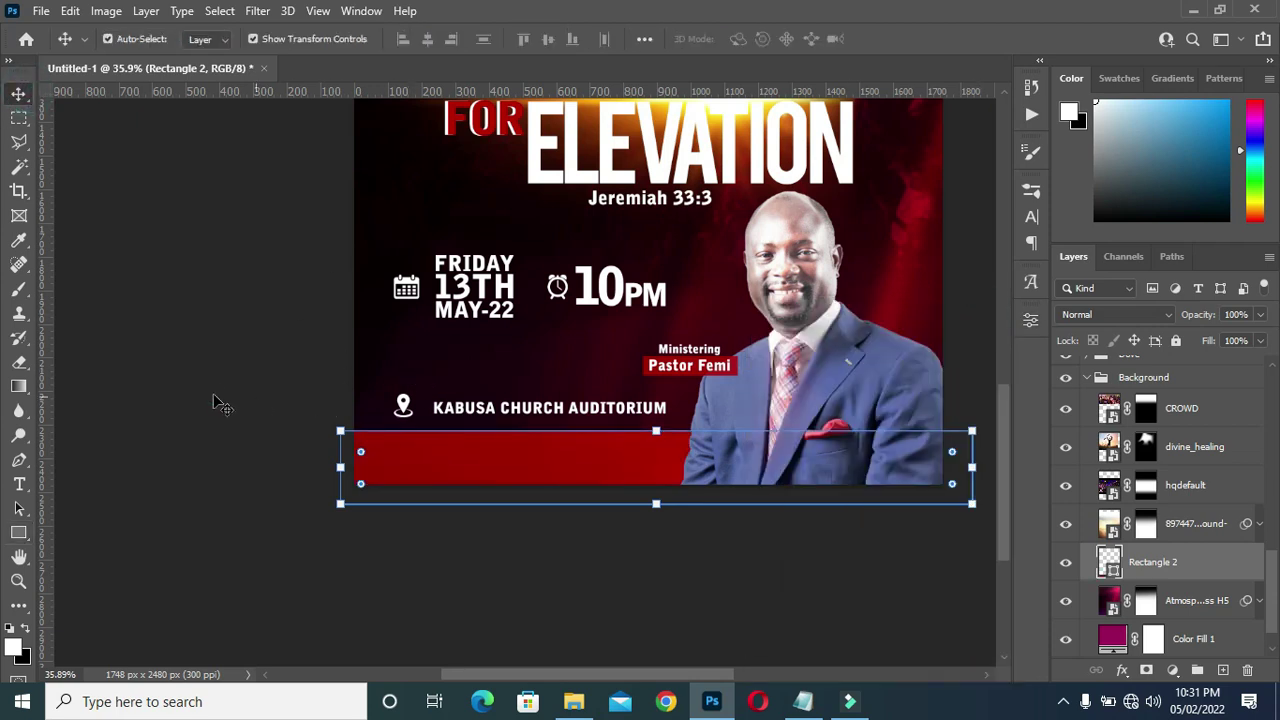
left_click(213, 403)
left_click(572, 407, "ctrl")
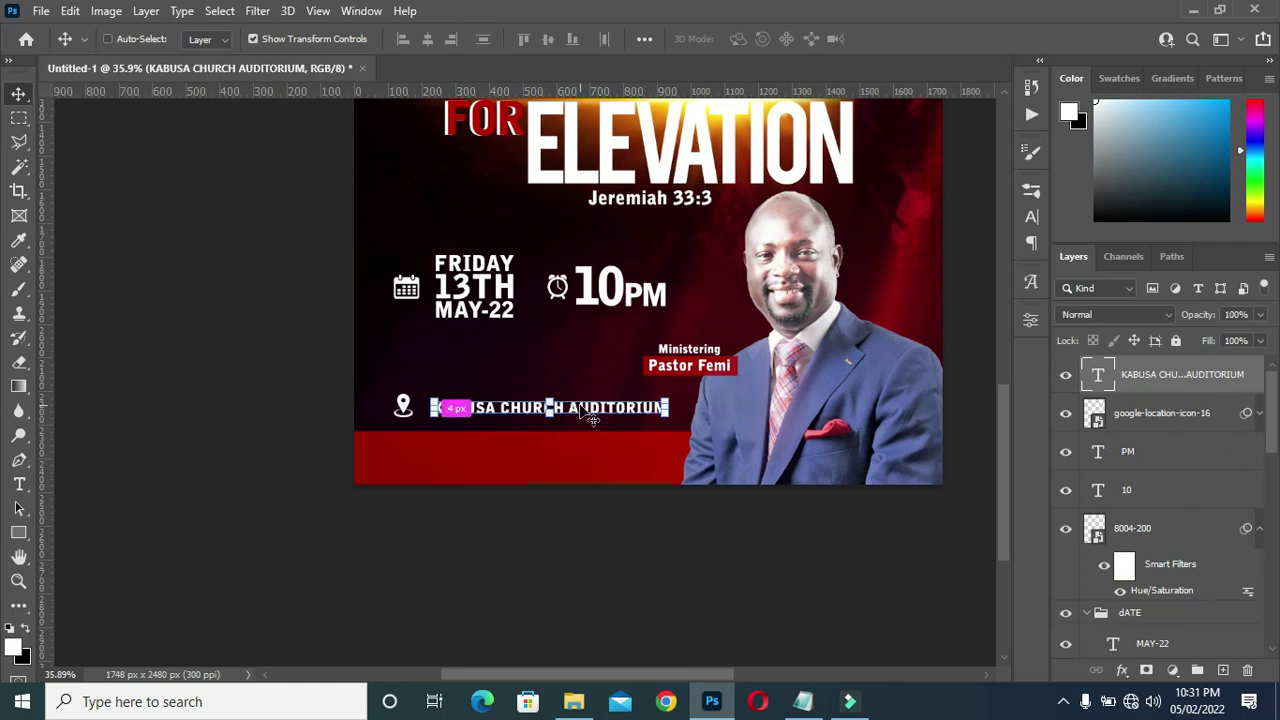
key("ctrl+j")
left_click_drag(576, 406, 578, 463)
- Replace the copied bar text with COME AND BE BLESS pasted from the notes
key("t")
left_click(594, 458)
key("ctrl+a")
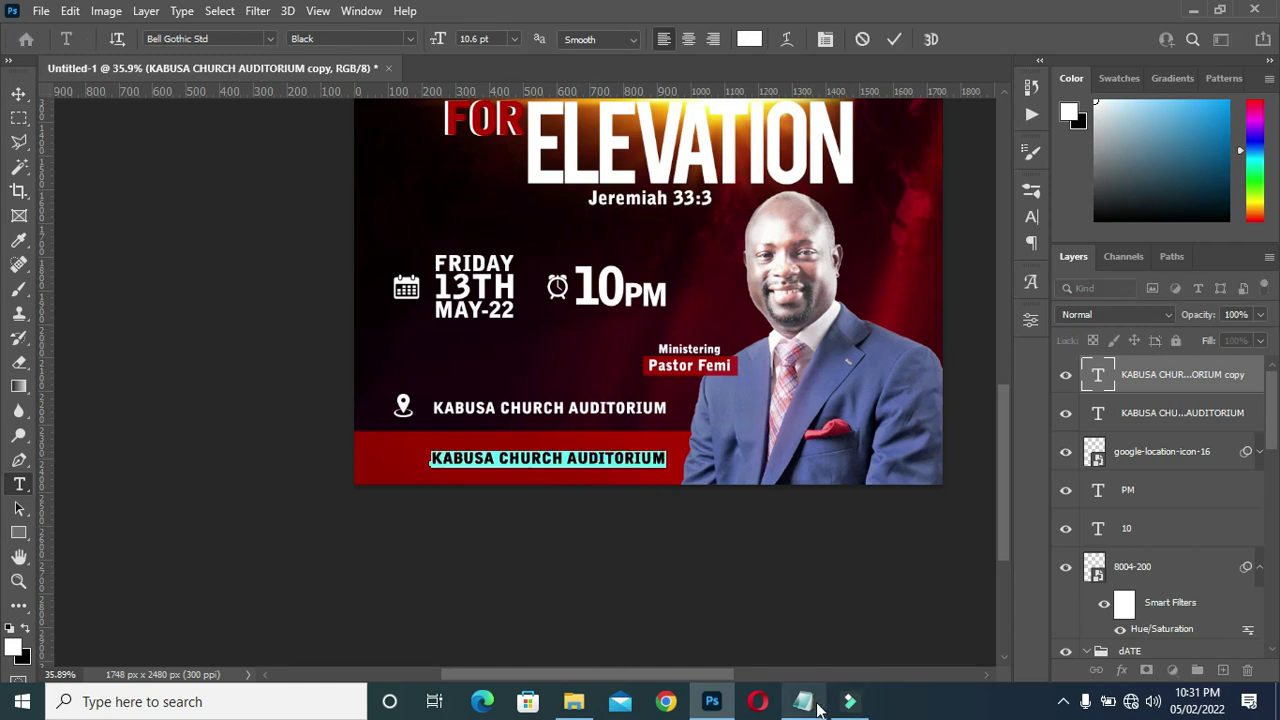
left_click(803, 701)
left_click_drag(366, 544, 223, 545)
key("ctrl+c")
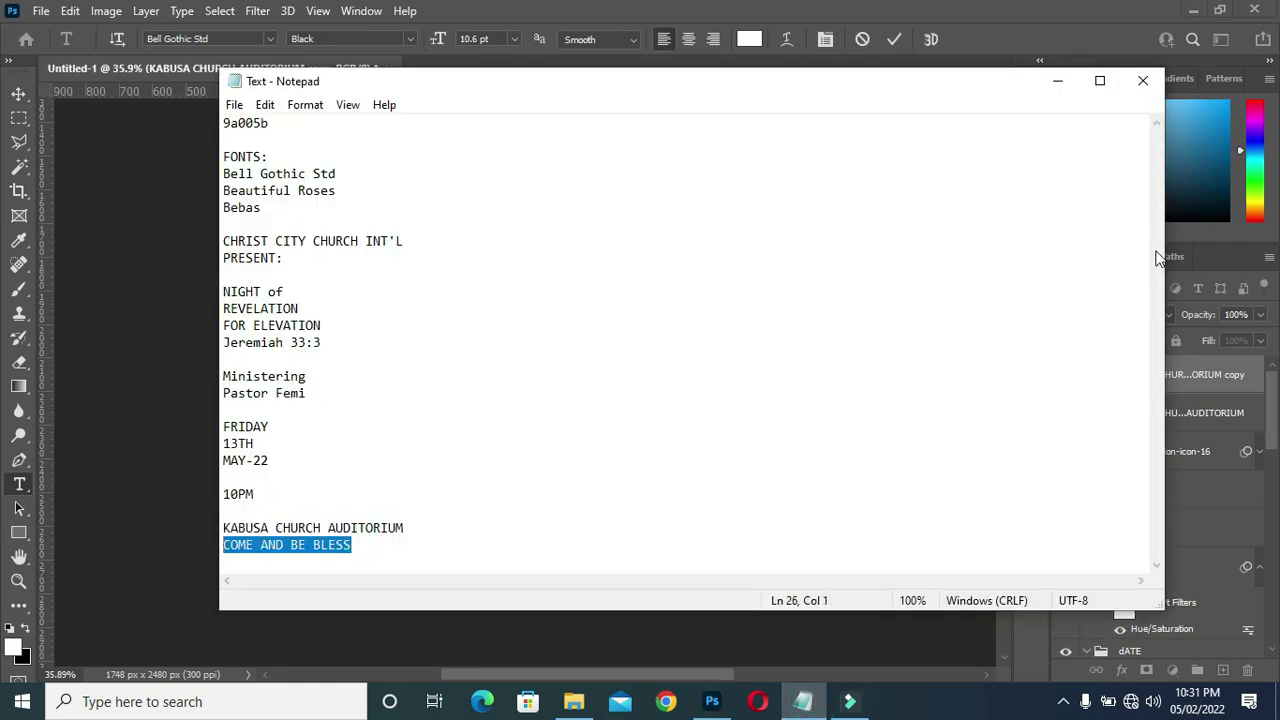
left_click(1057, 81)
left_click(498, 479)
key("ctrl+v")
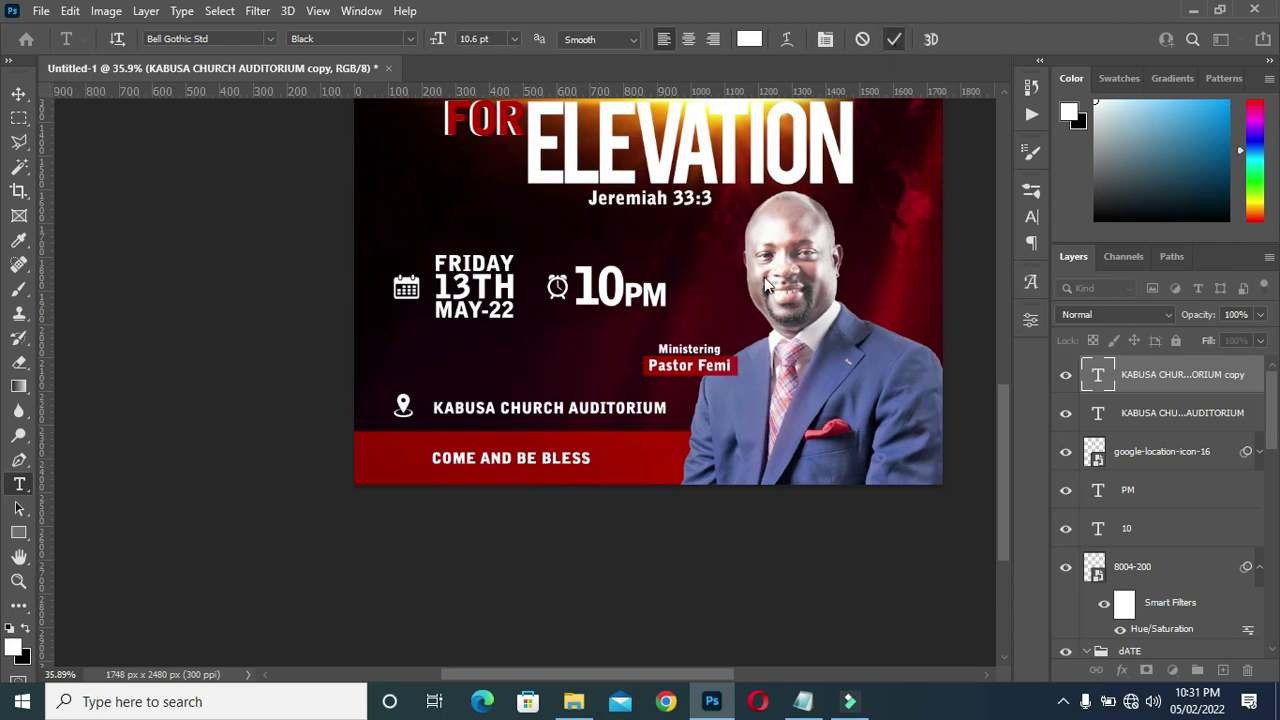
key("ctrl+Return")
- Widen the COME AND BE BLESS letter spacing to 240 tracking
left_click(1030, 216)
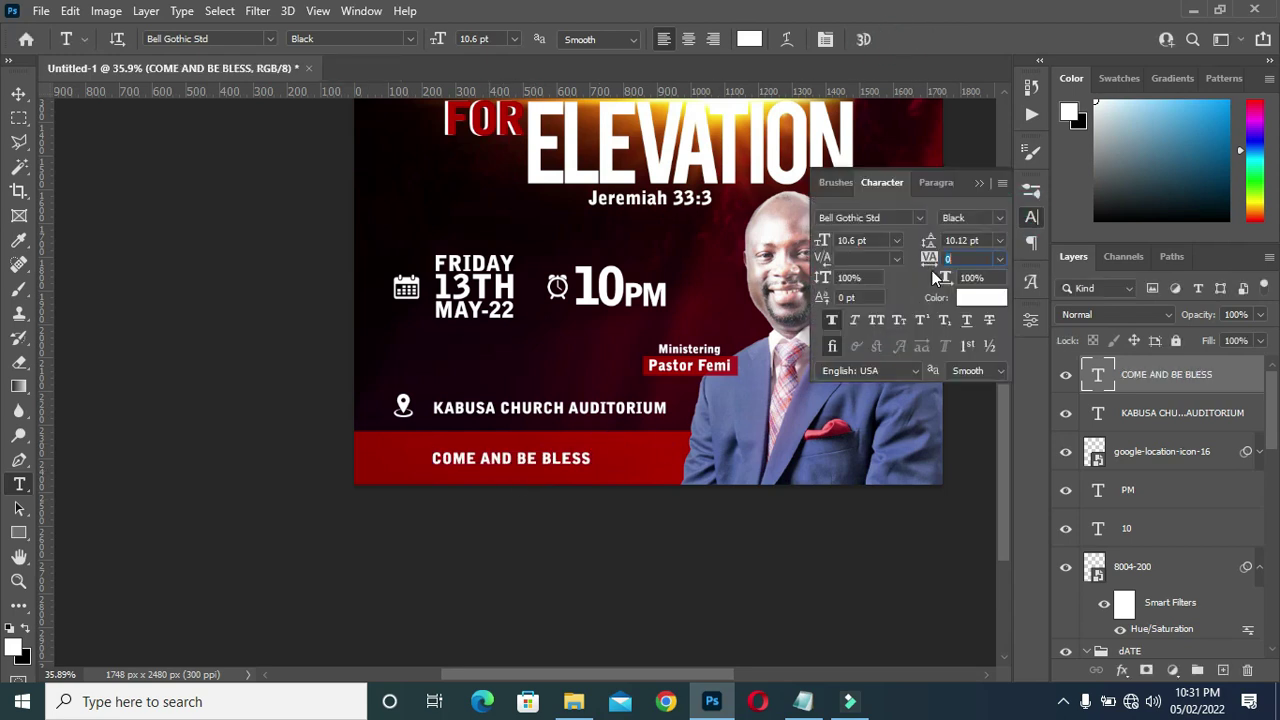
left_click_drag(929, 259, 943, 254)
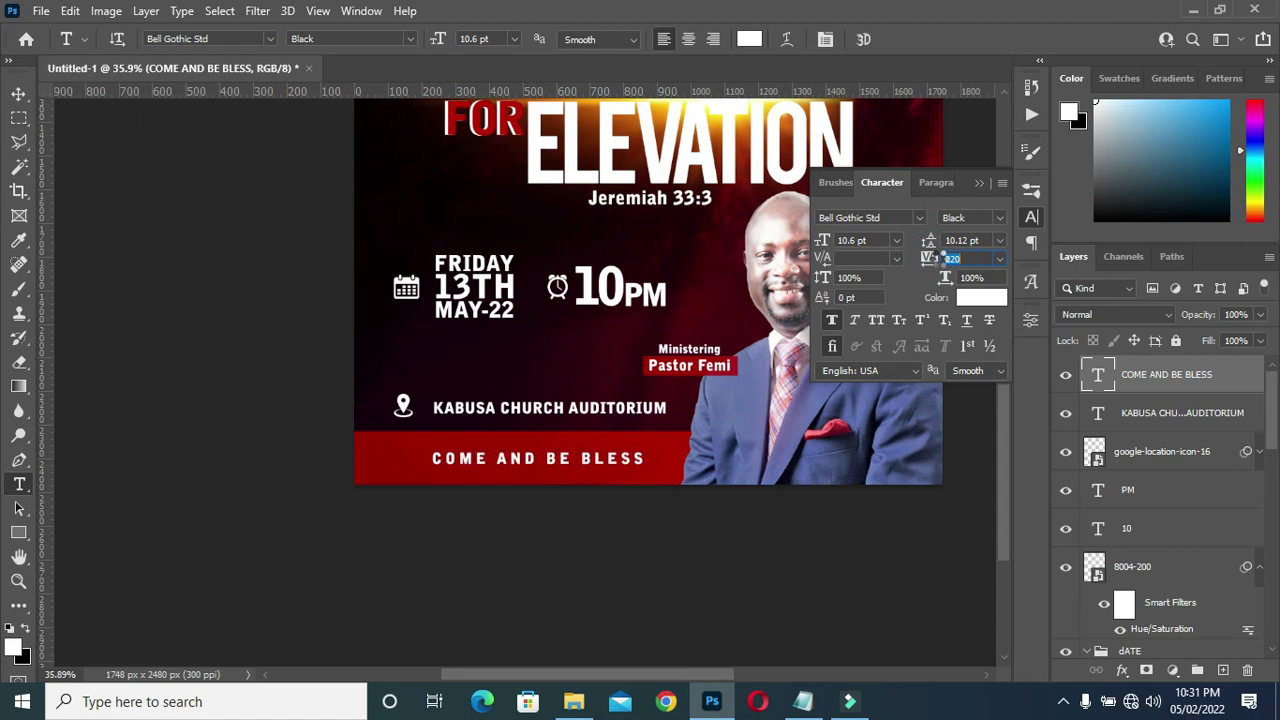
left_click_drag(945, 258, 950, 258)
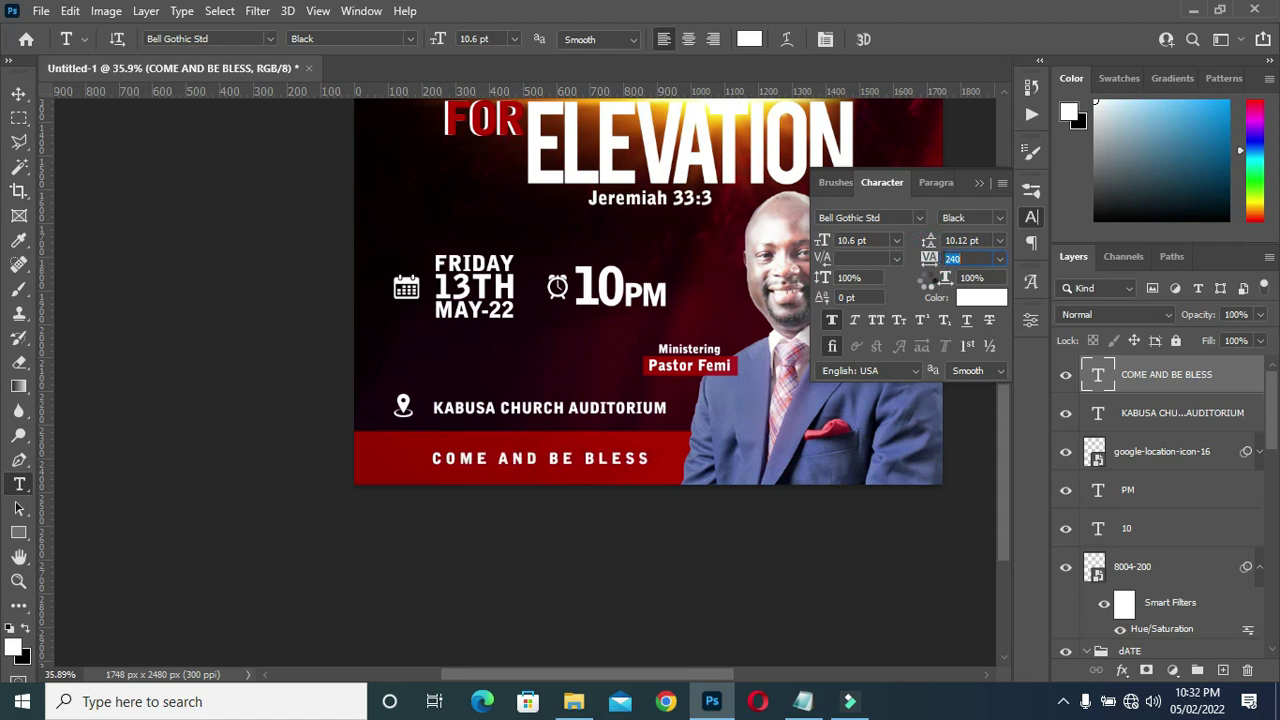
left_click(976, 186)
left_click(22, 88)
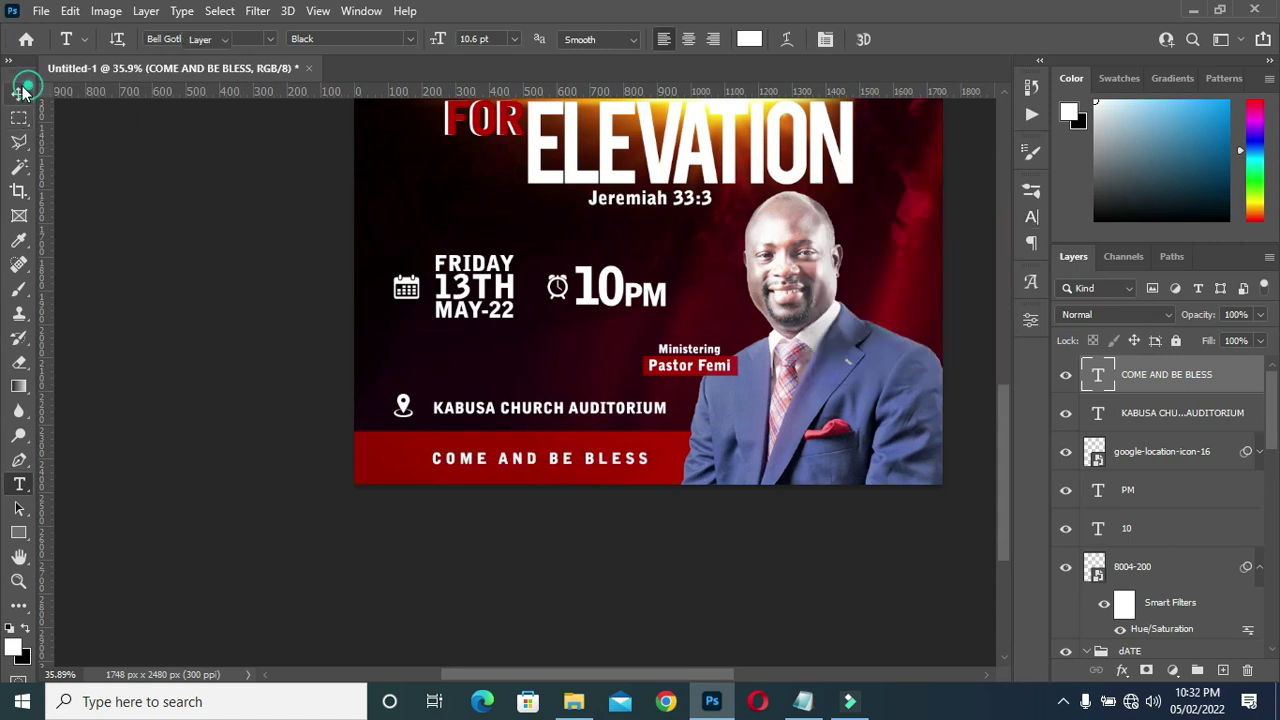
- Select the magenta Color Fill 1 layer and duplicate it with Ctrl+J into Color Fill 1 copy
left_click(499, 492)
scroll(497, 488, "down", 3)
scroll(496, 483, "down", 3)
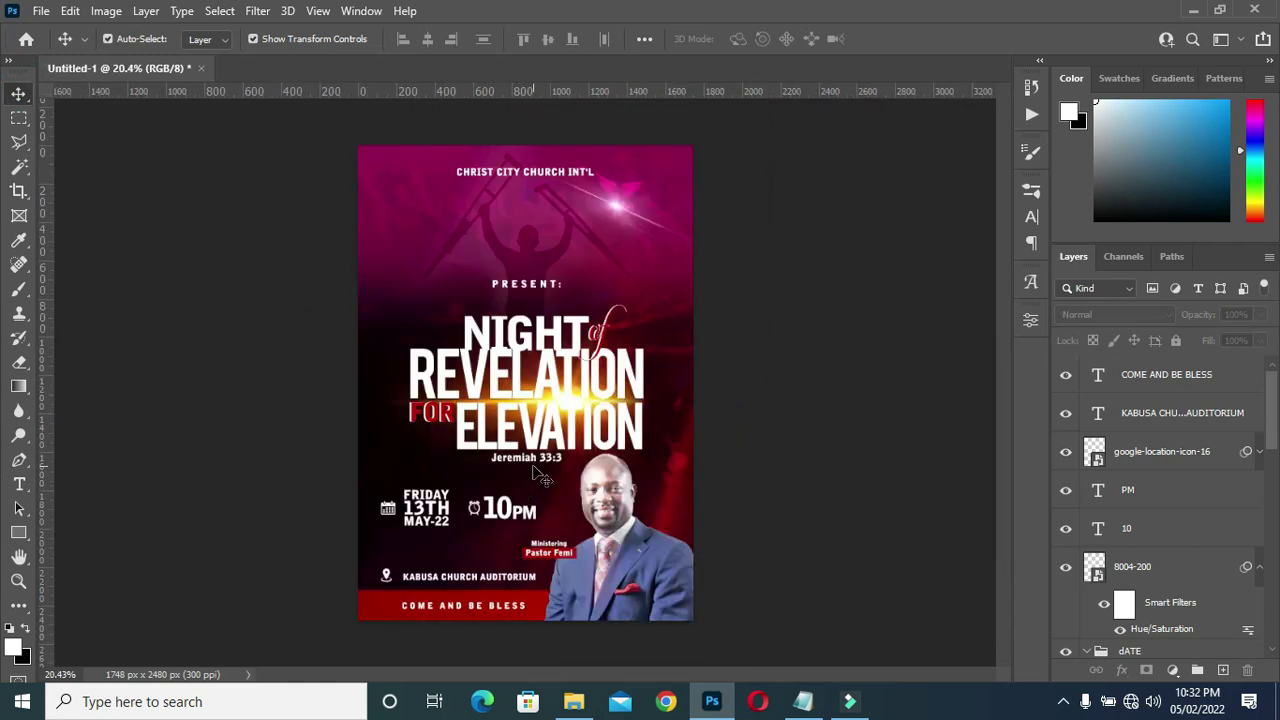
scroll(525, 480, "up", 1)
scroll(523, 540, "down", 1)
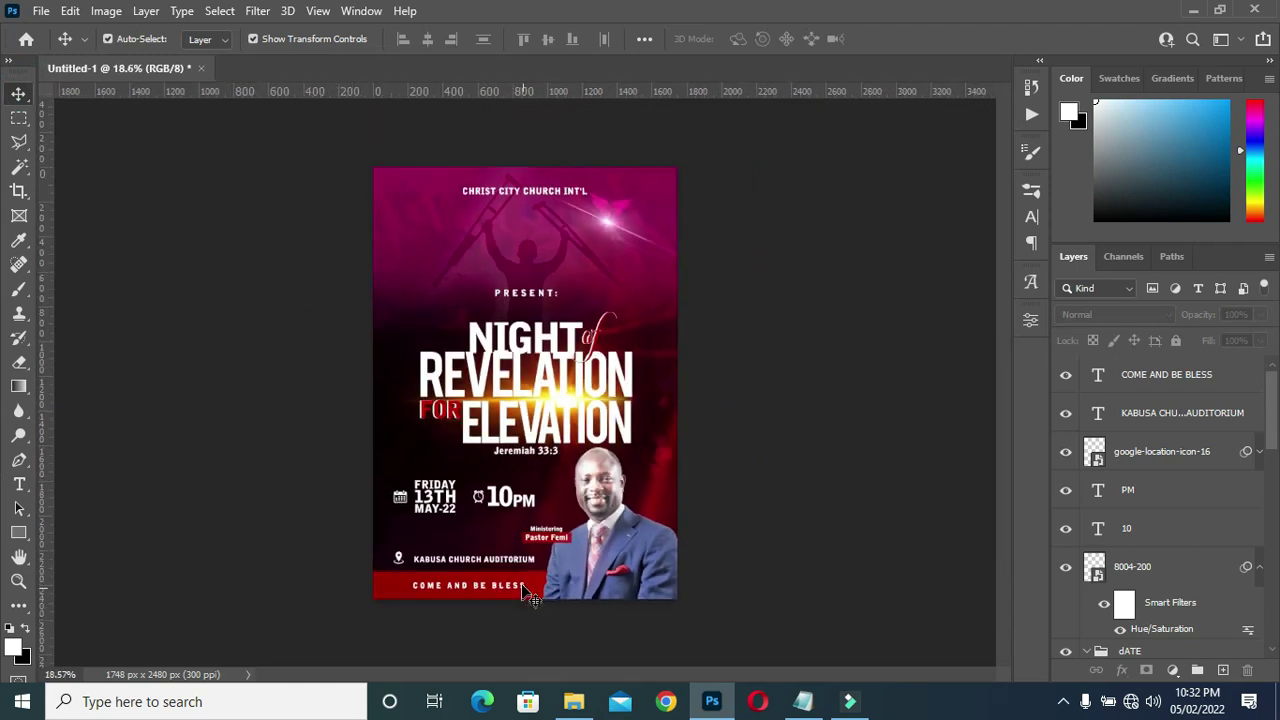
scroll(520, 600, "up", 1)
scroll(518, 597, "up", 2)
left_click_drag(1003, 460, 994, 506)
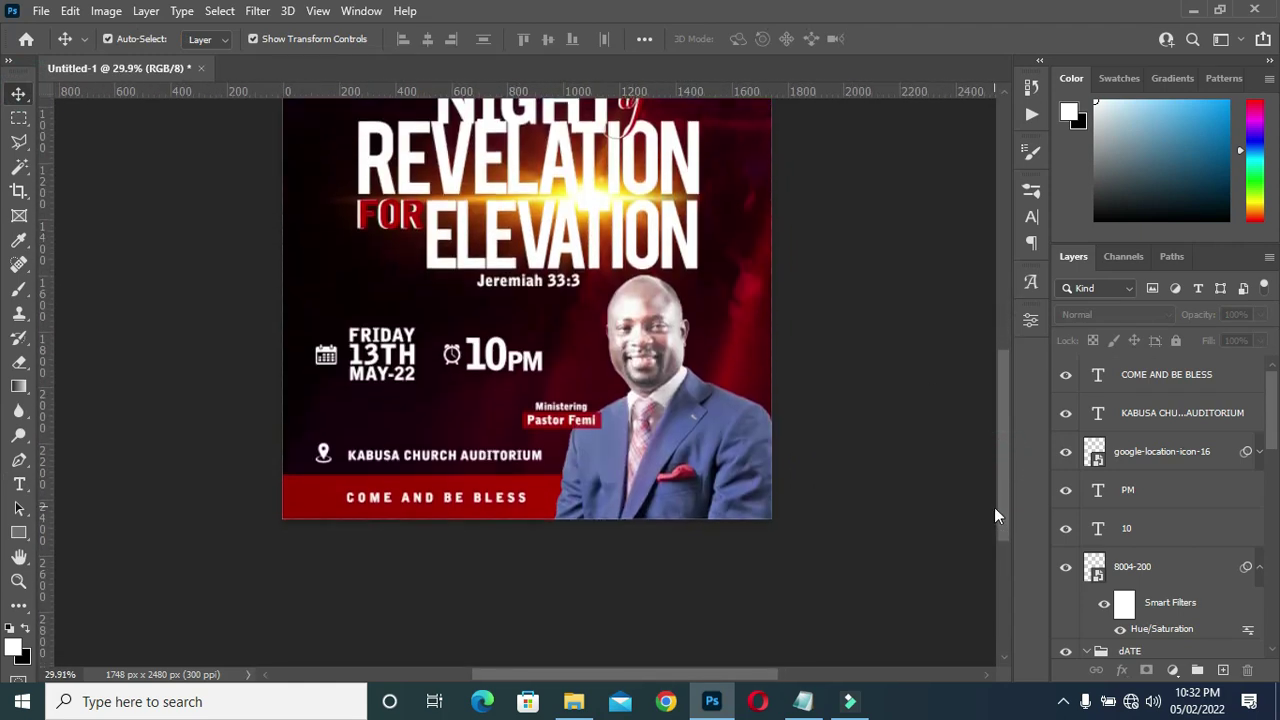
left_click(700, 477)
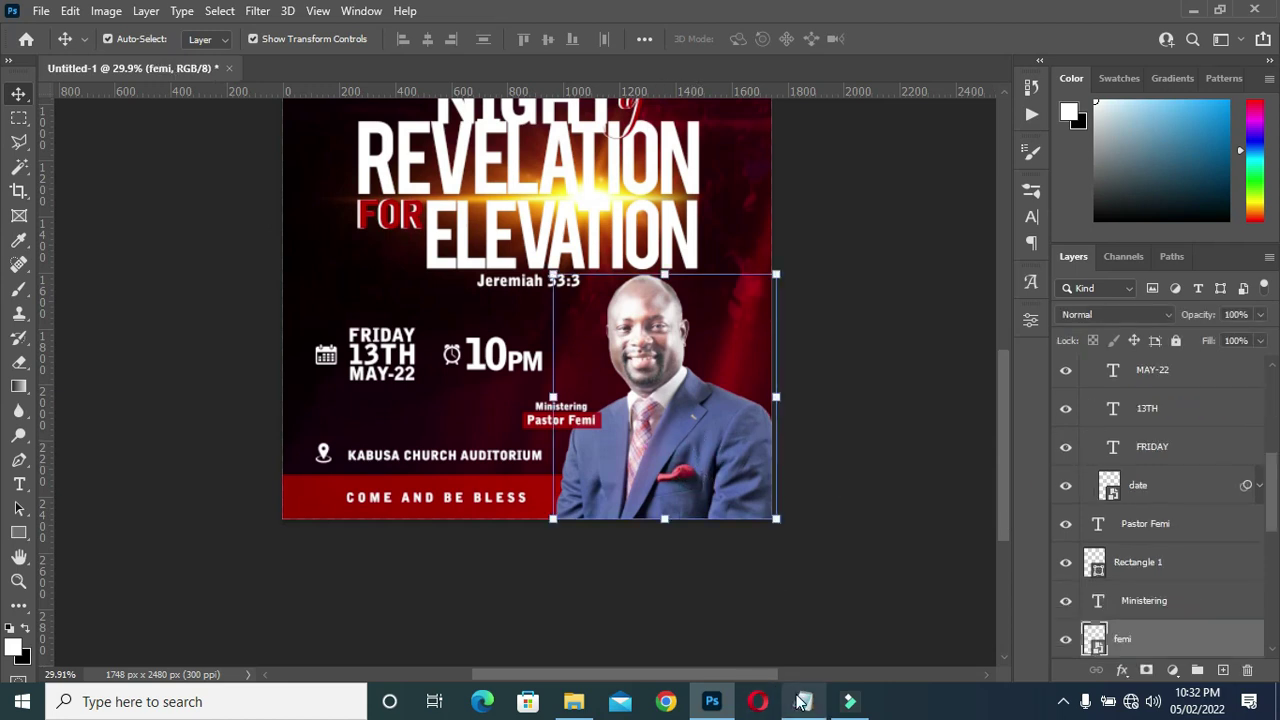
scroll(1100, 560, "down", 10)
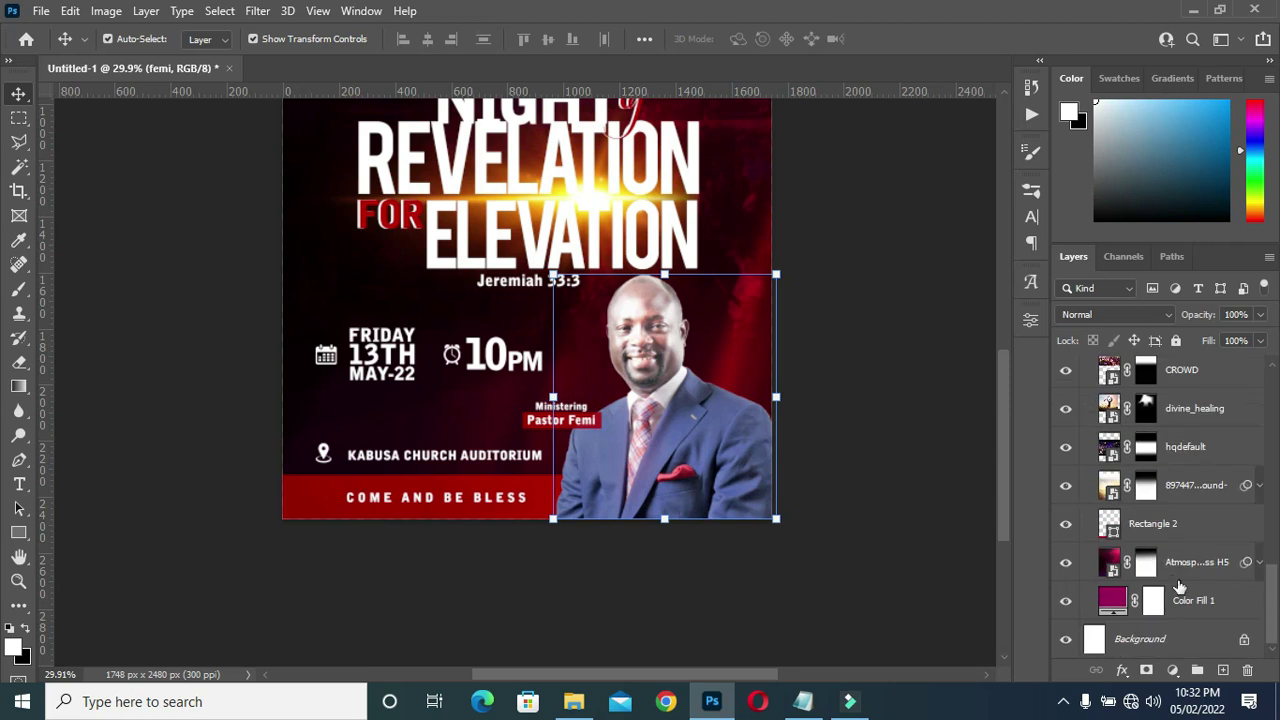
left_click(1192, 602)
key("ctrl+j")
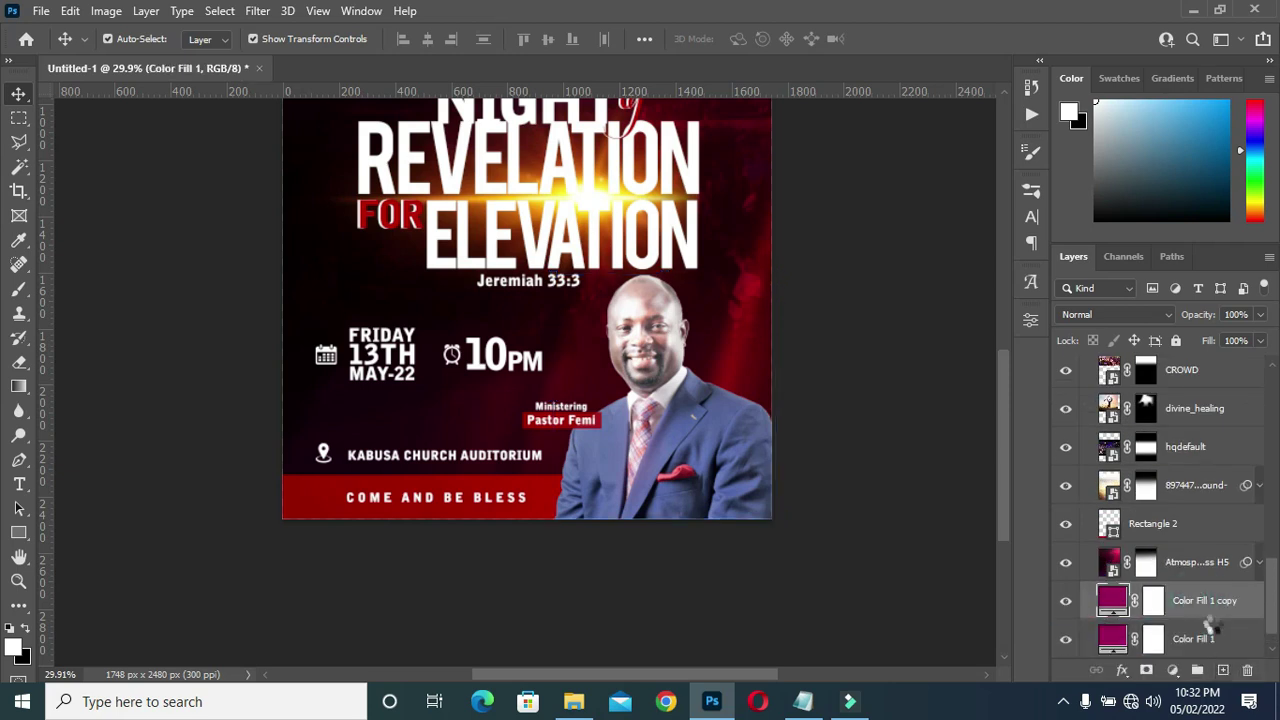
- Move Color Fill 1 copy above the pastor photo layer and set its blend mode to Overlay
left_click_drag(1199, 606, 1144, 586)
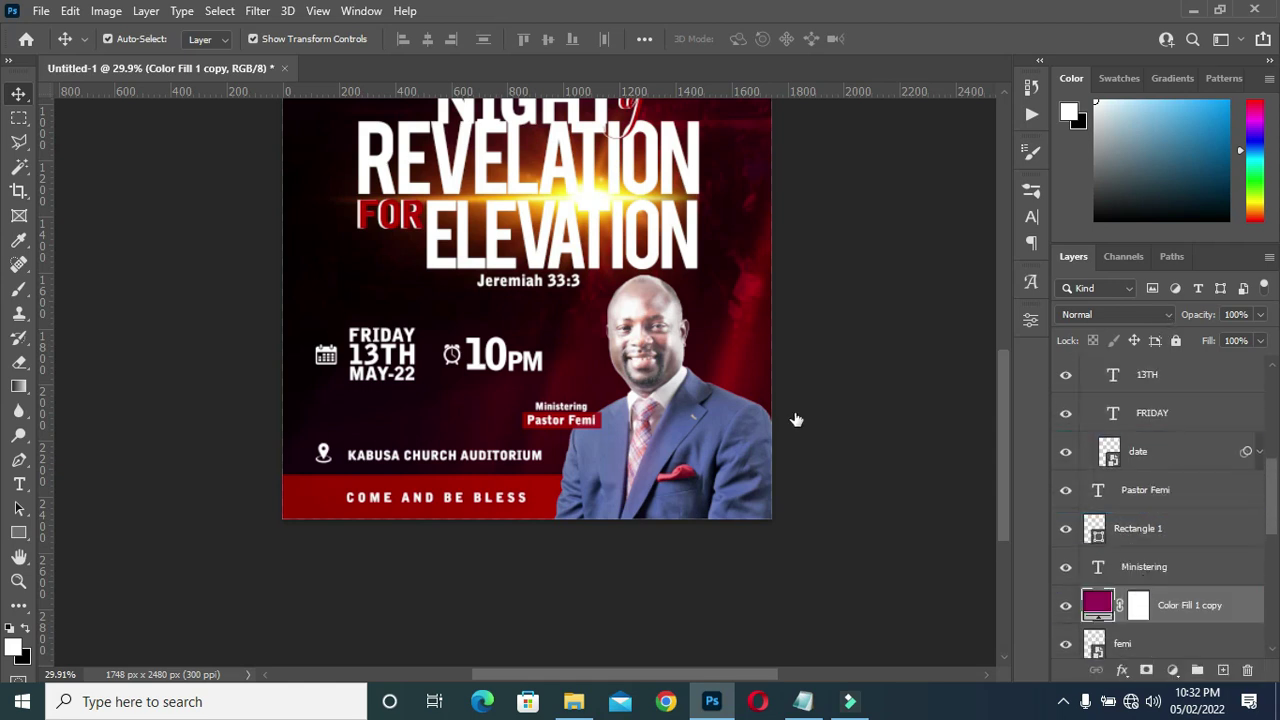
left_click(1094, 318)
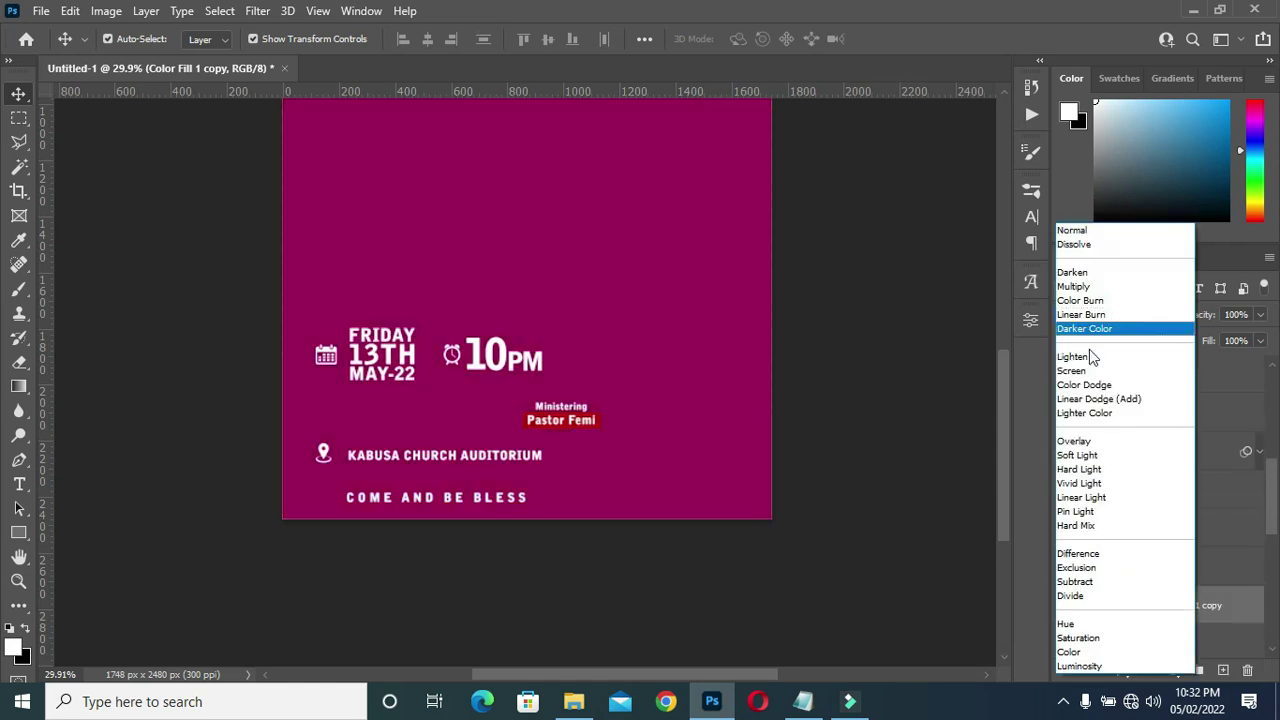
left_click(1078, 441)
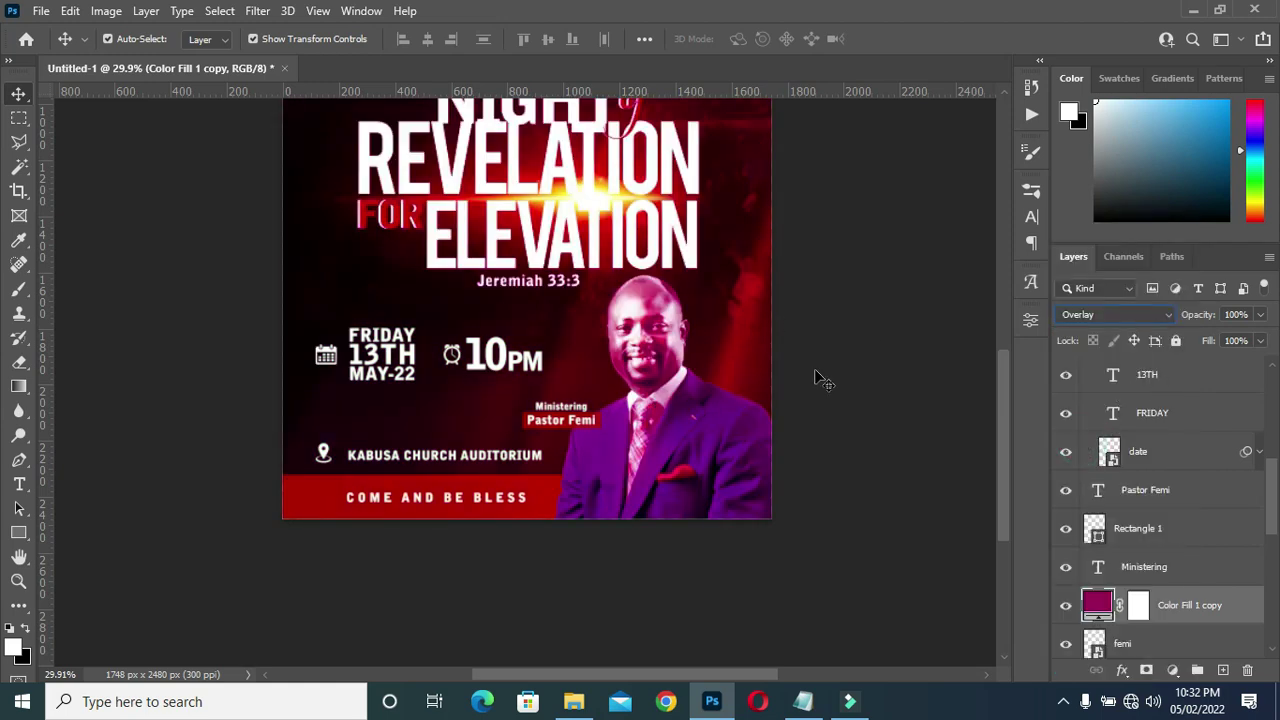
left_click(910, 370)
- Create a clipping mask so Color Fill 1 copy tints only the pastor photo
scroll(700, 497, "down", 3)
scroll(700, 497, "up", 1)
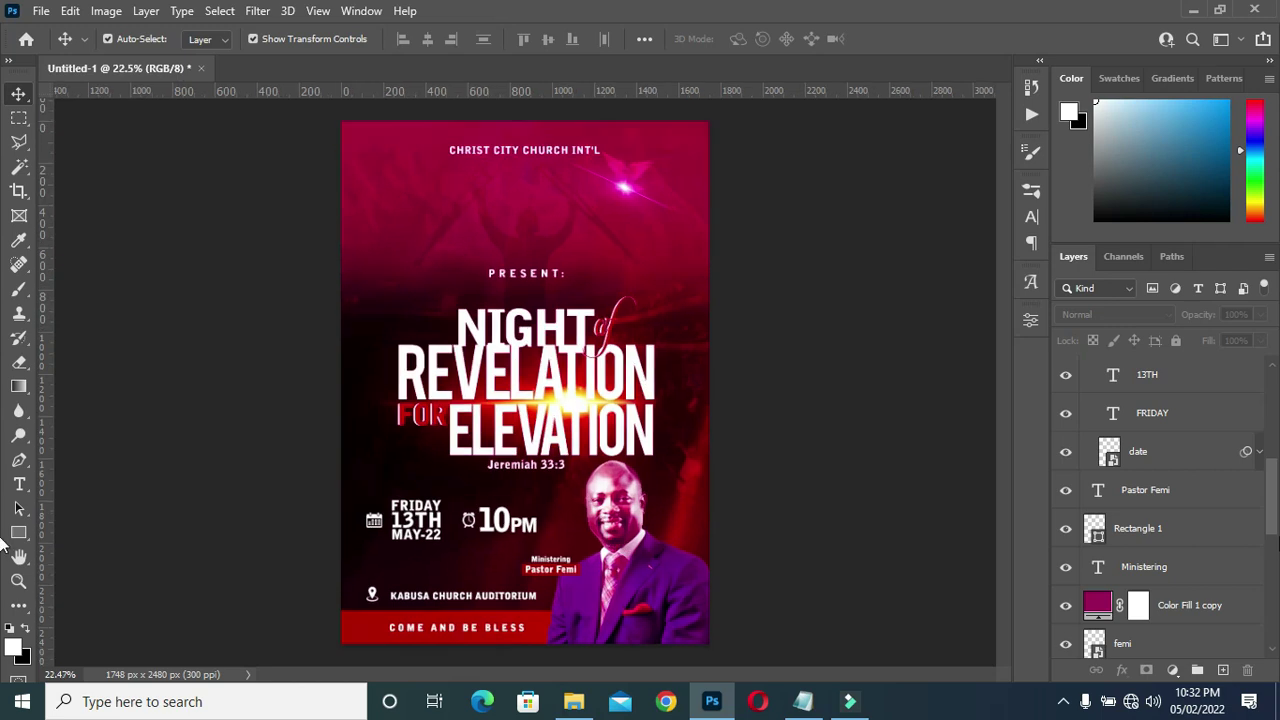
scroll(1210, 564, "down", 1)
left_click(1185, 568)
right_click(1185, 568)
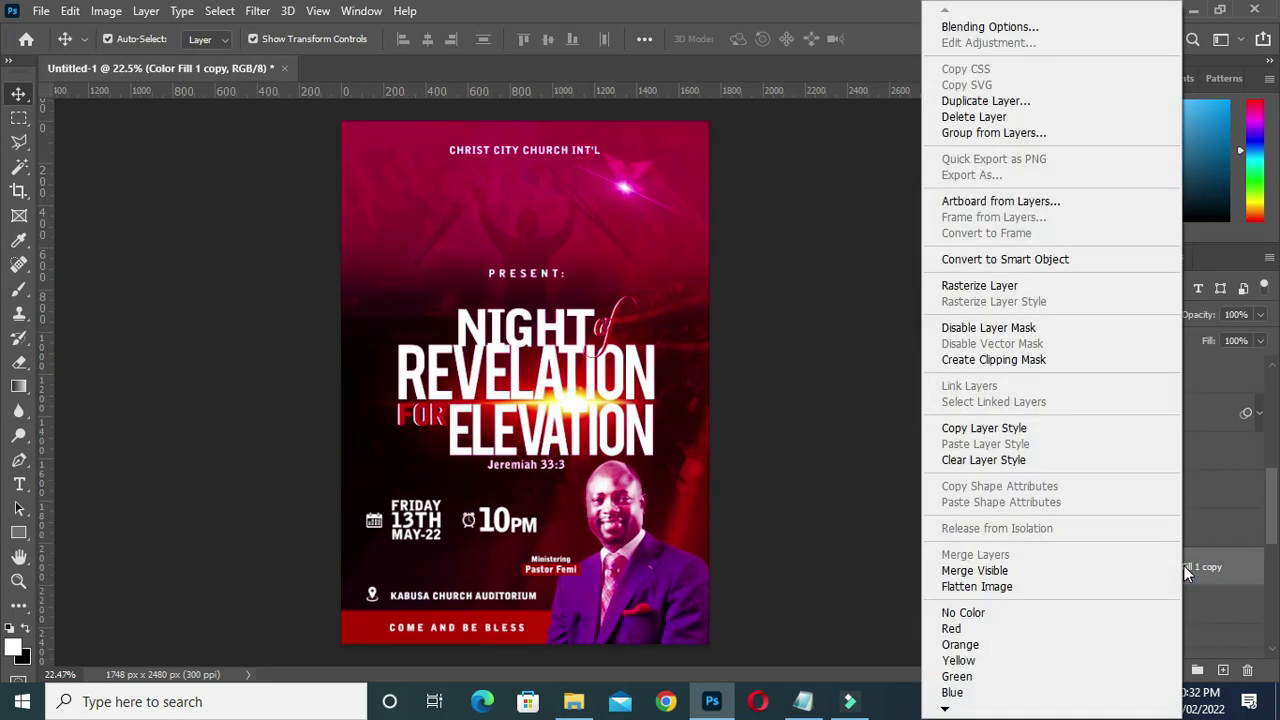
left_click(1015, 362)
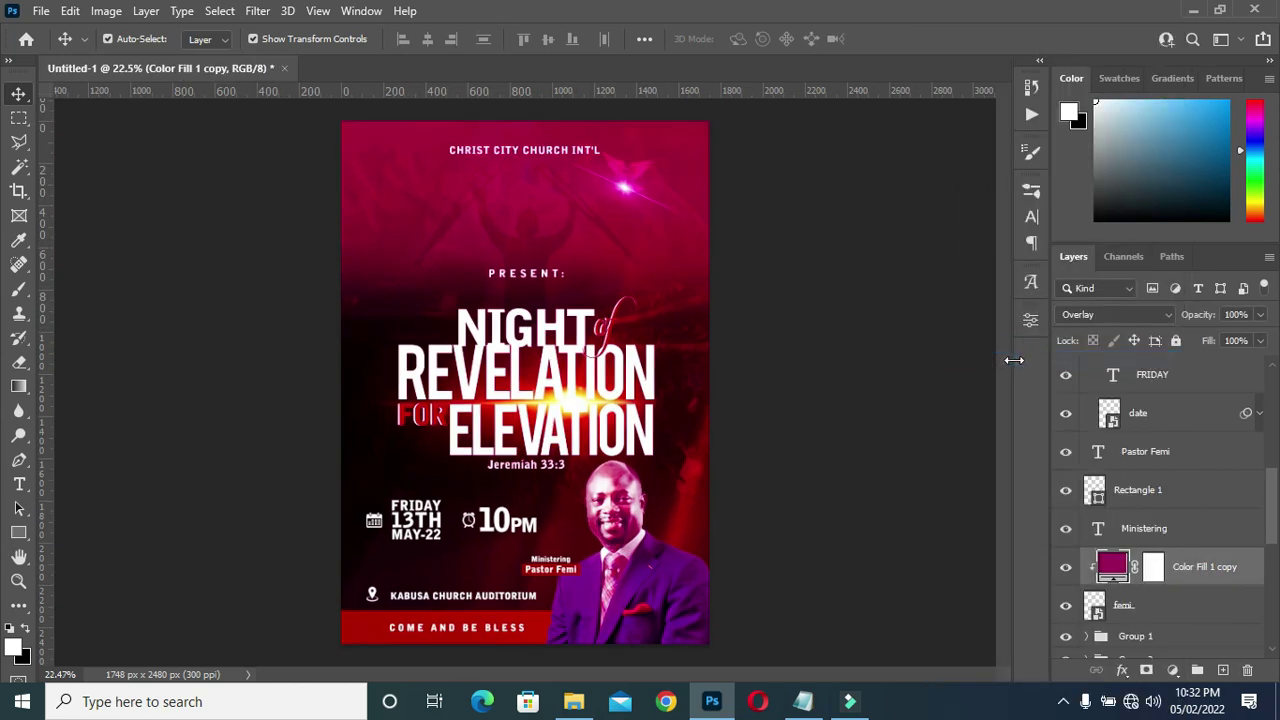
- Open Blending Options in the Layer Style dialog for Color Fill 1 copy
scroll(822, 437, "up", 1)
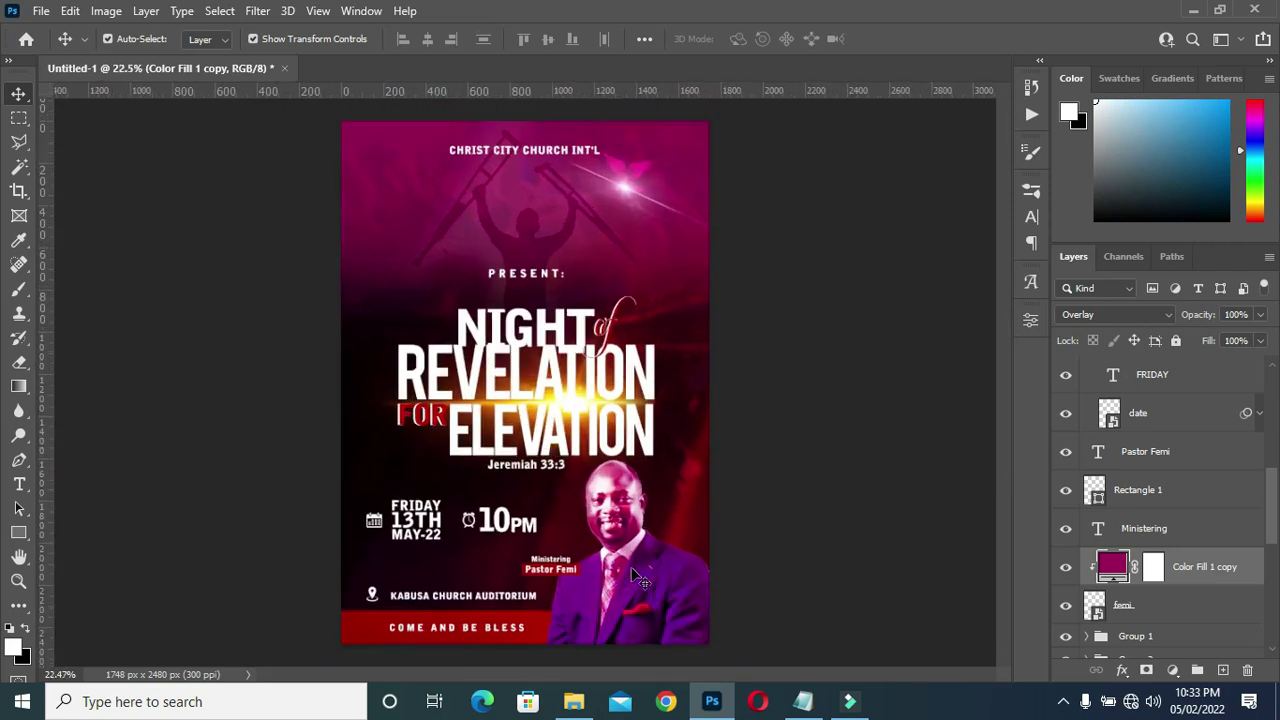
scroll(1170, 480, "up", 1)
scroll(1173, 450, "down", 3)
scroll(1178, 420, "down", 1)
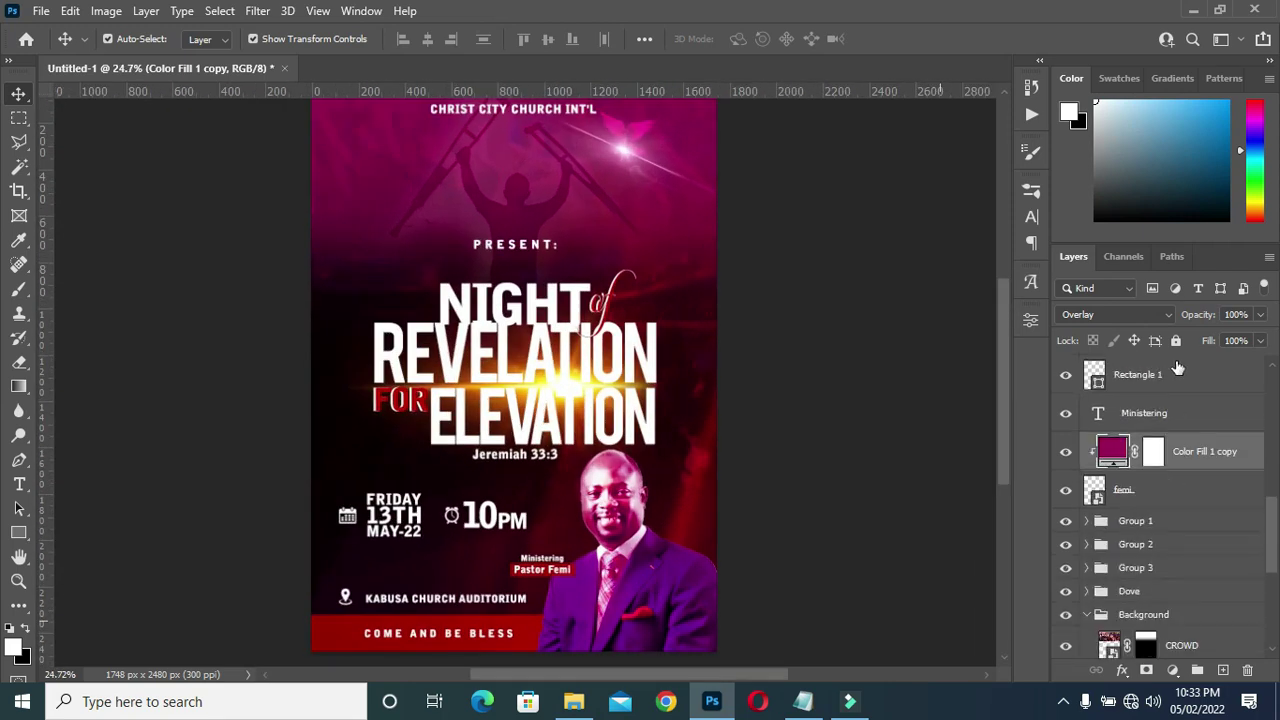
left_click(1250, 448)
left_click(1122, 670)
left_click(861, 455)
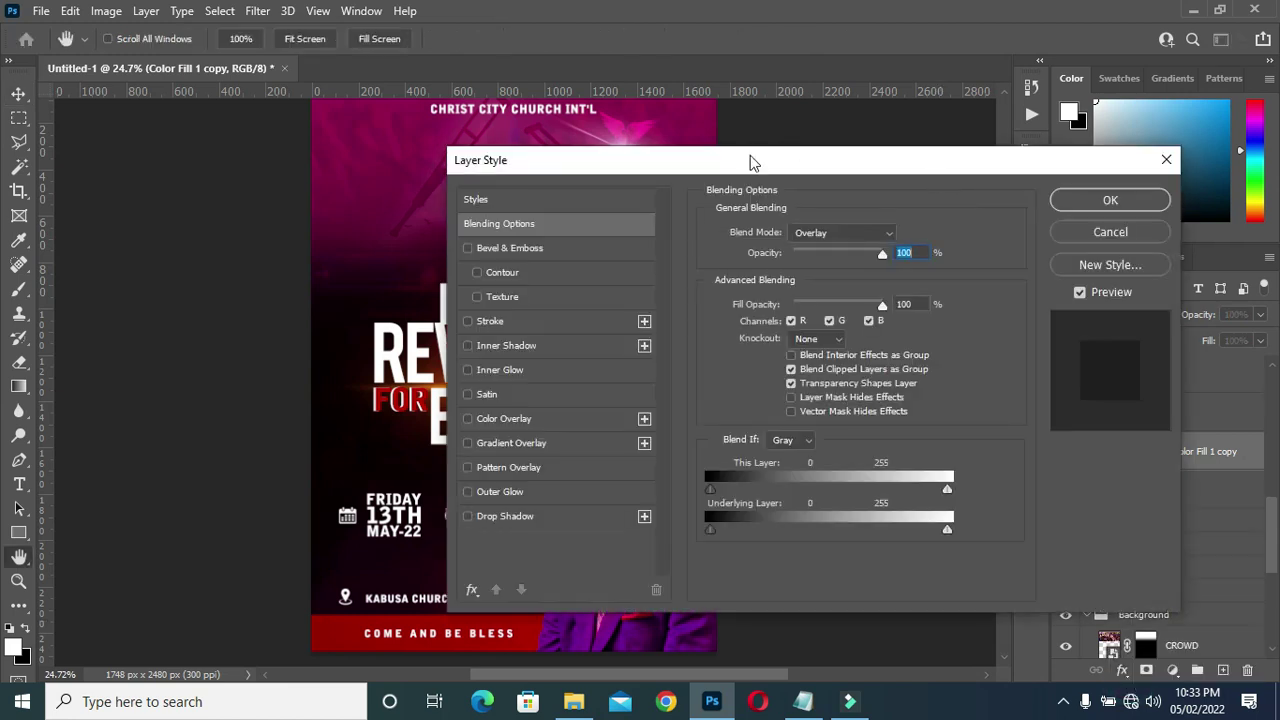
- Lower Color Fill 1 copy's opacity to 51% in Layer Style and apply it
left_click(740, 159)
left_click_drag(898, 162, 930, 158)
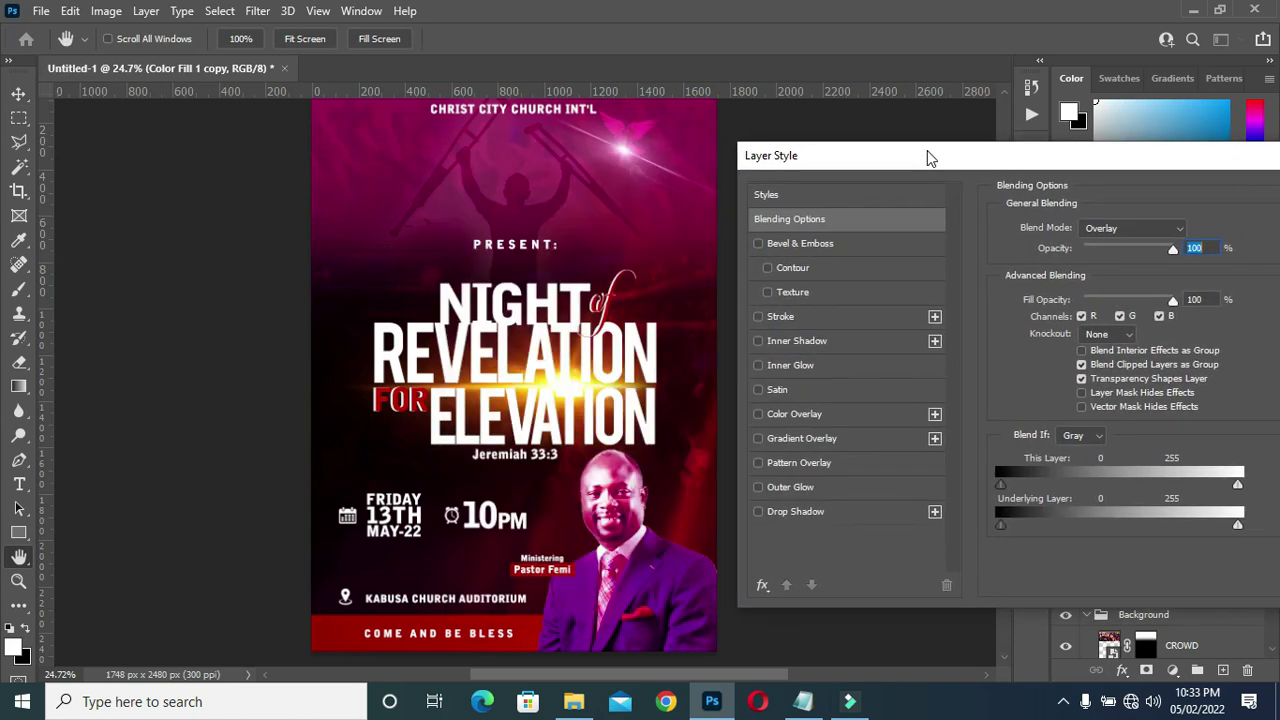
left_click_drag(1176, 249, 1130, 249)
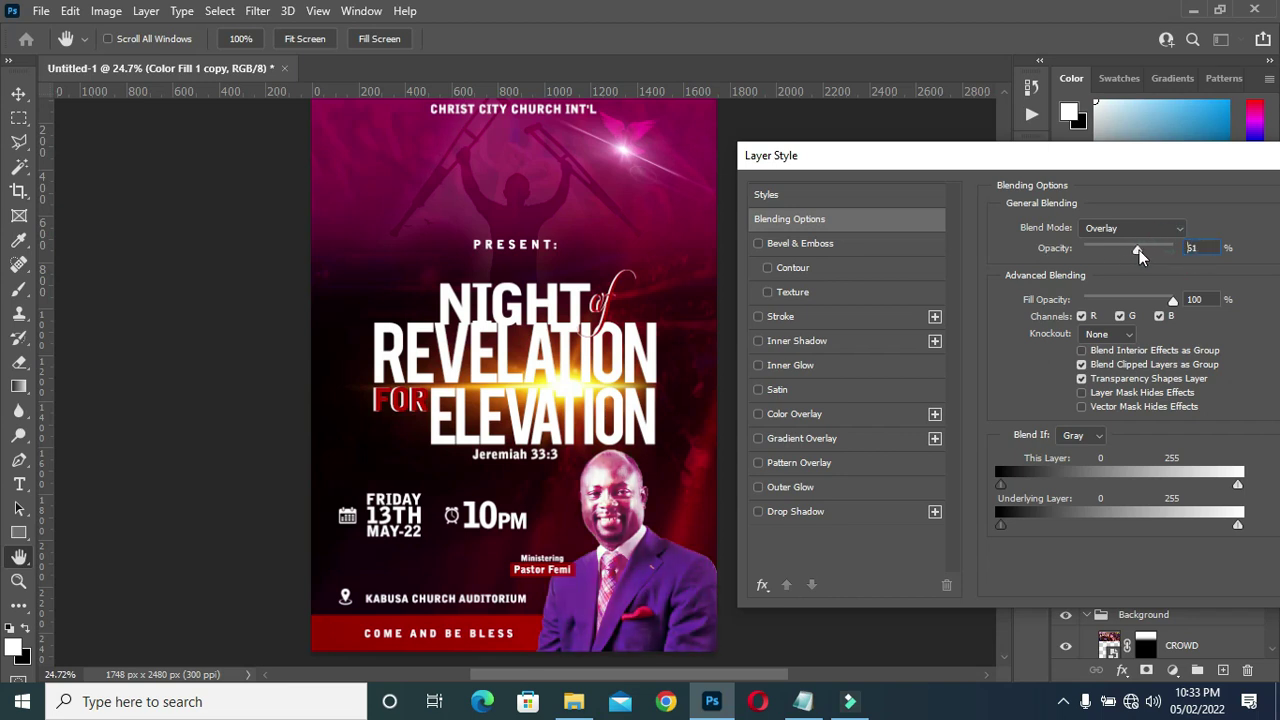
left_click_drag(968, 157, 721, 141)
left_click(1113, 179)
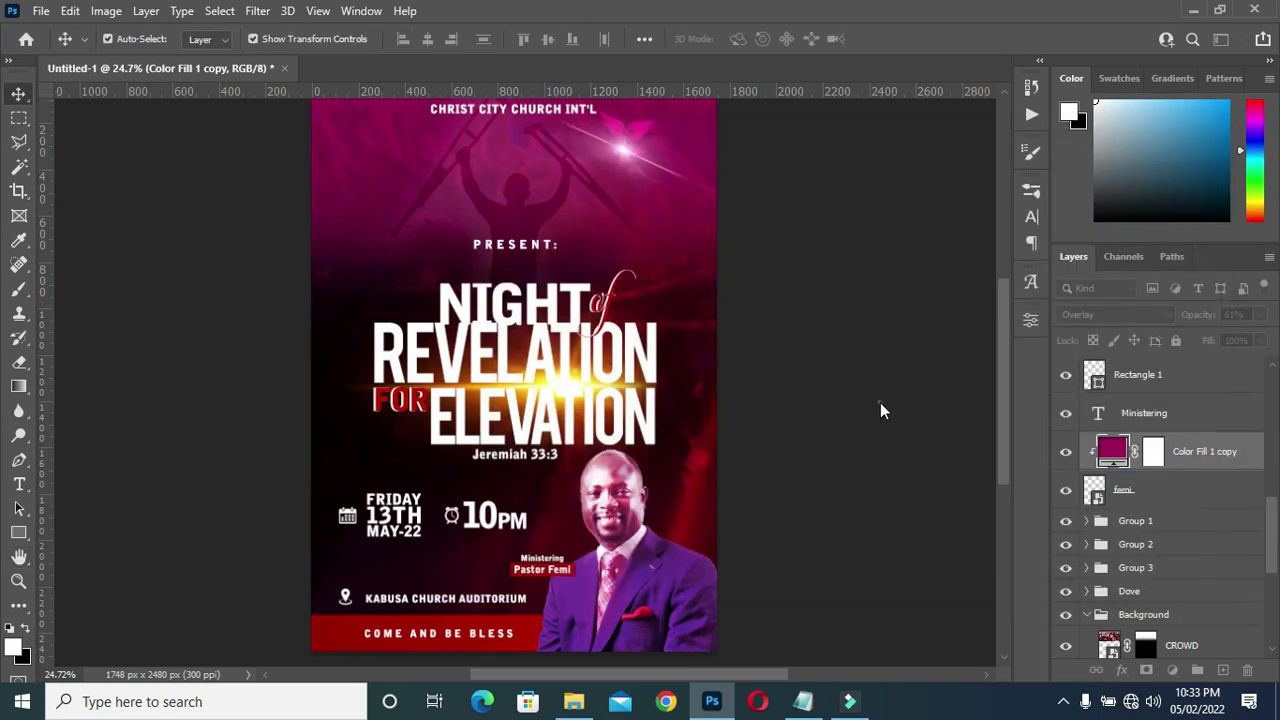
- Collapse the Background and dATE layer groups, then select the pastor's name text layer
scroll(770, 481, "down", 2)
left_click(770, 481)
scroll(455, 478, "up", 2)
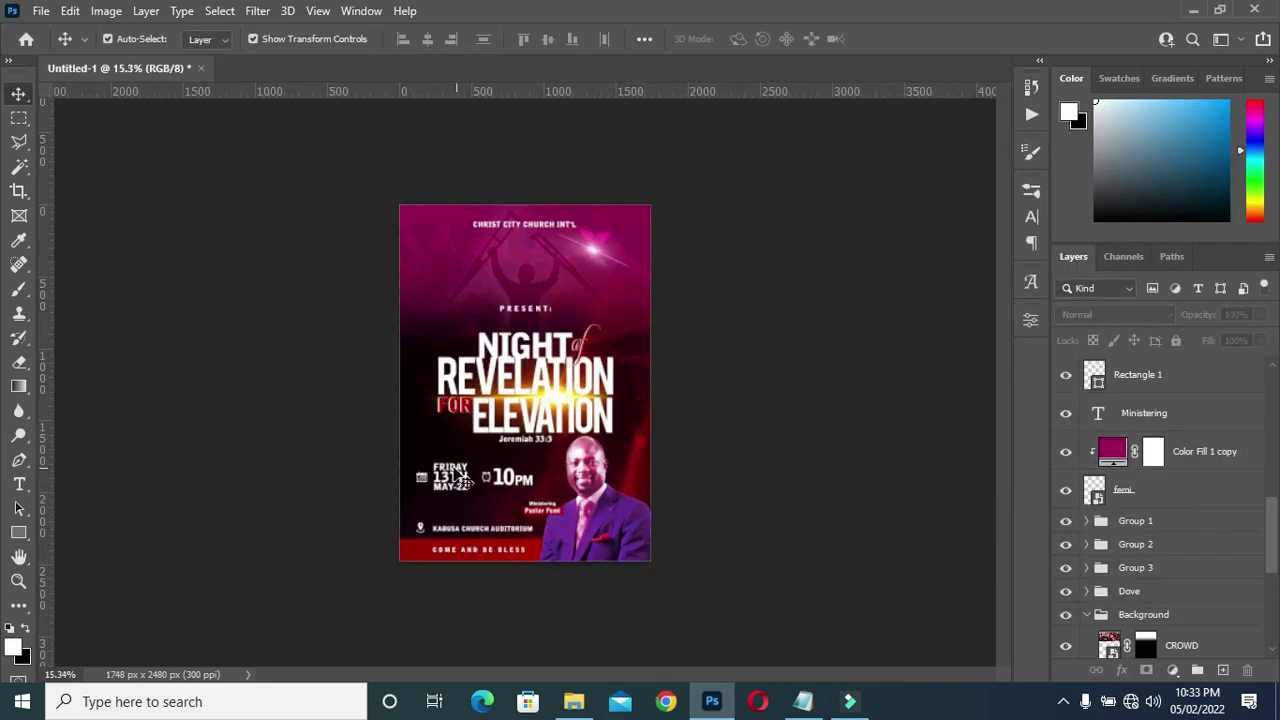
scroll(455, 478, "up", 3)
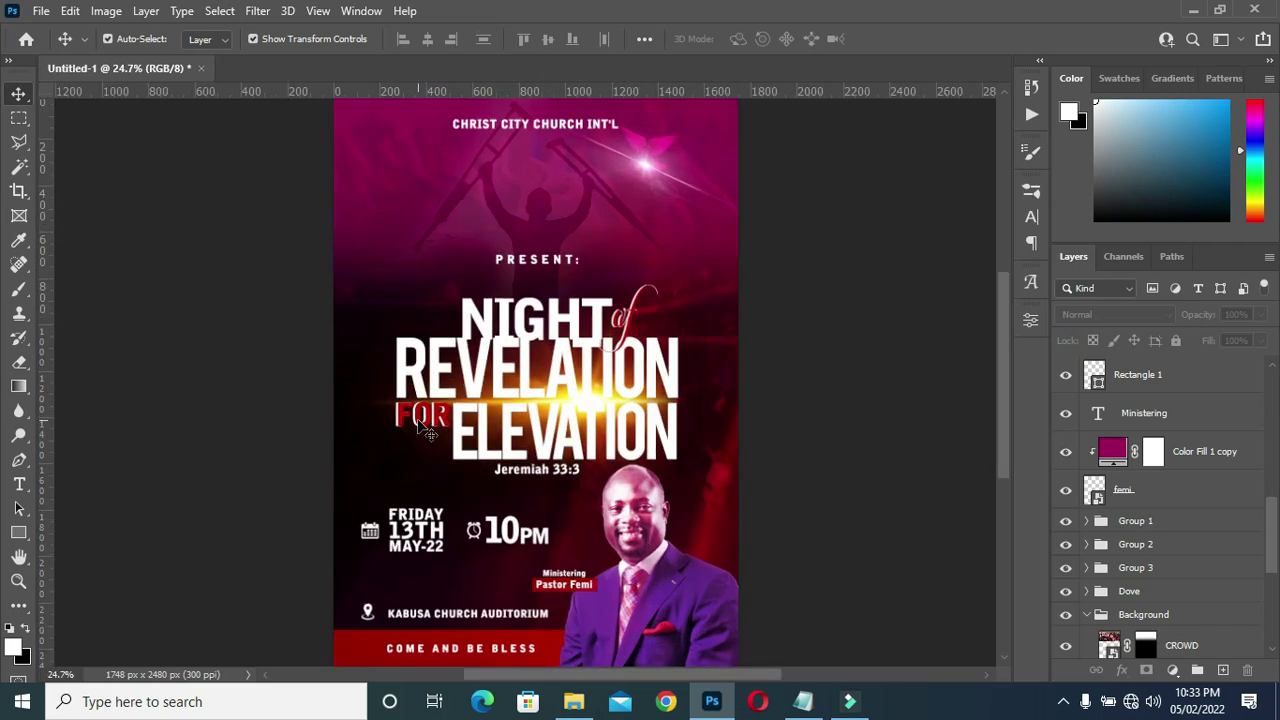
left_click(1086, 614)
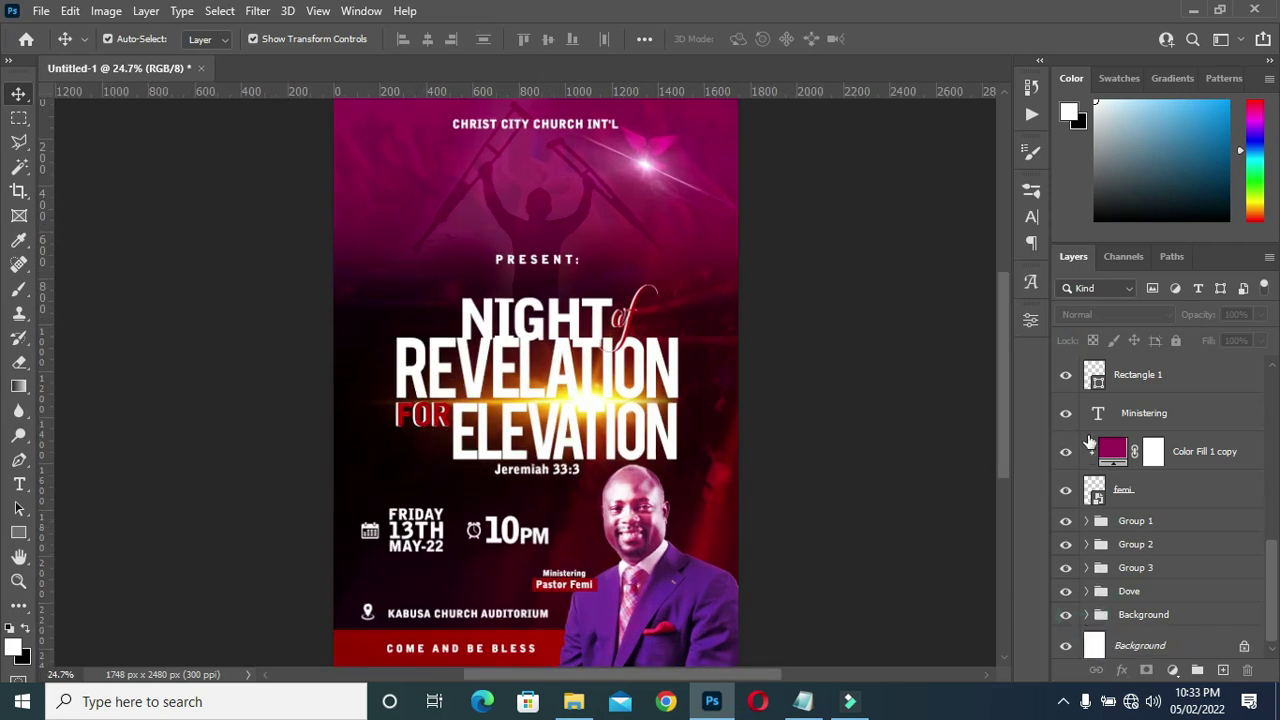
scroll(1090, 443, "up", 6)
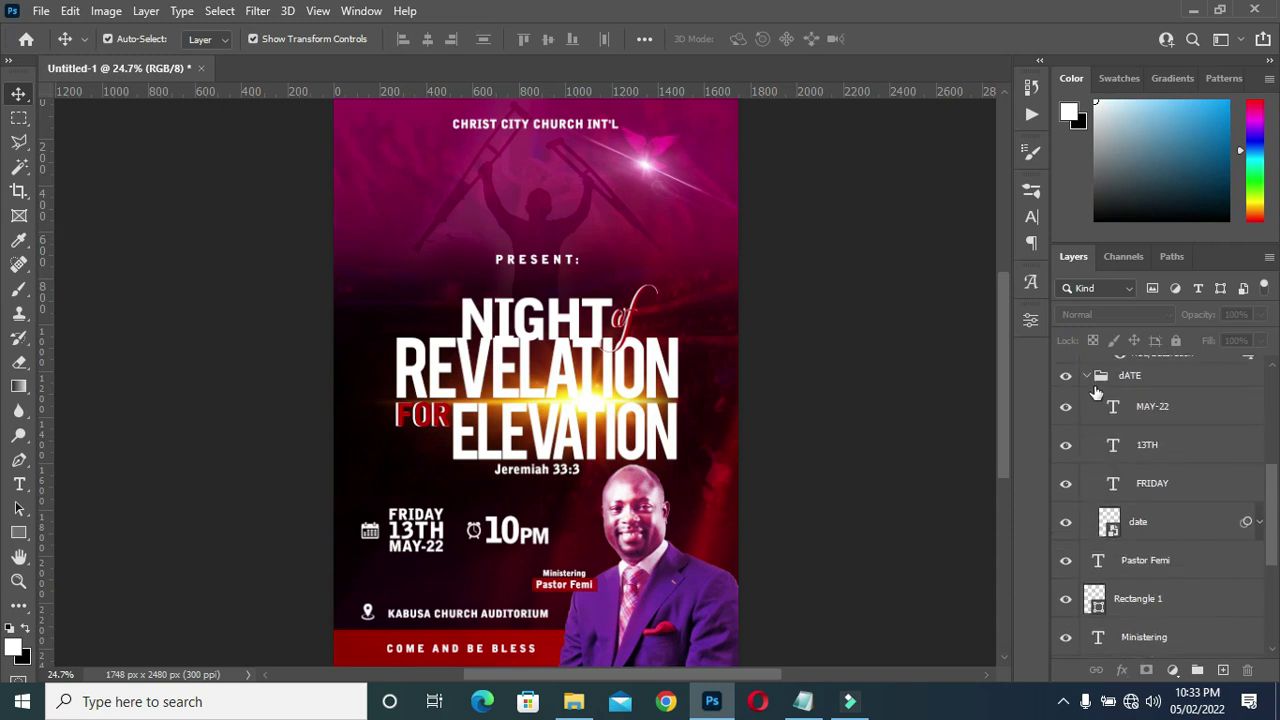
left_click(1088, 377)
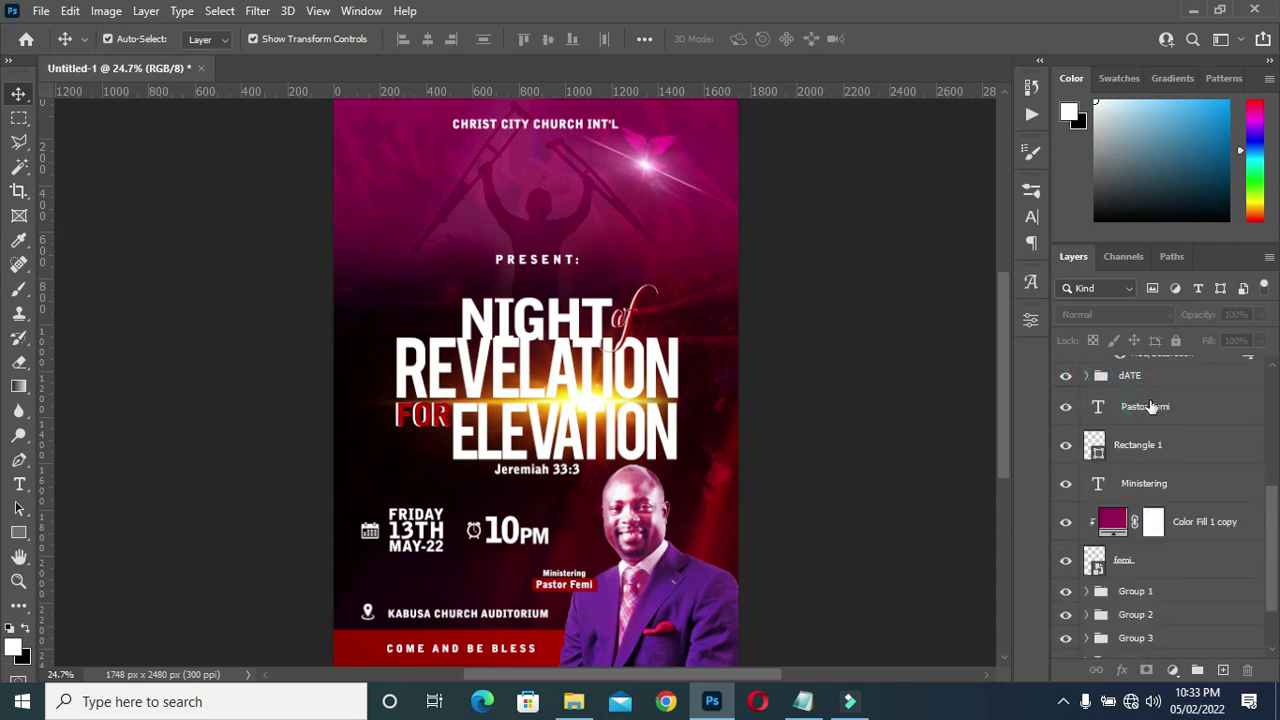
left_click(1150, 407)
- Group the five pastor layers, down to the photo, and name the group after the pastor
left_click(1140, 548, "shift")
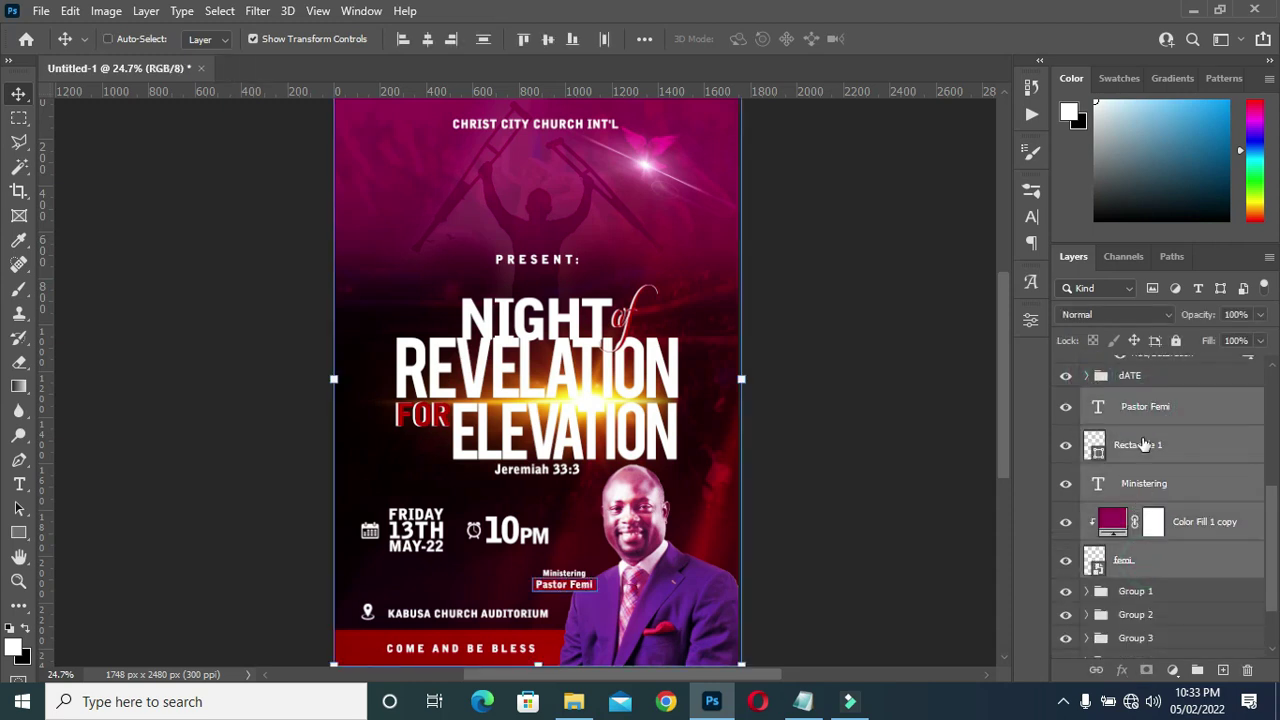
key("ctrl+g")
left_click(1085, 492)
left_click(1085, 492)
double_click(1135, 490)
type("d")
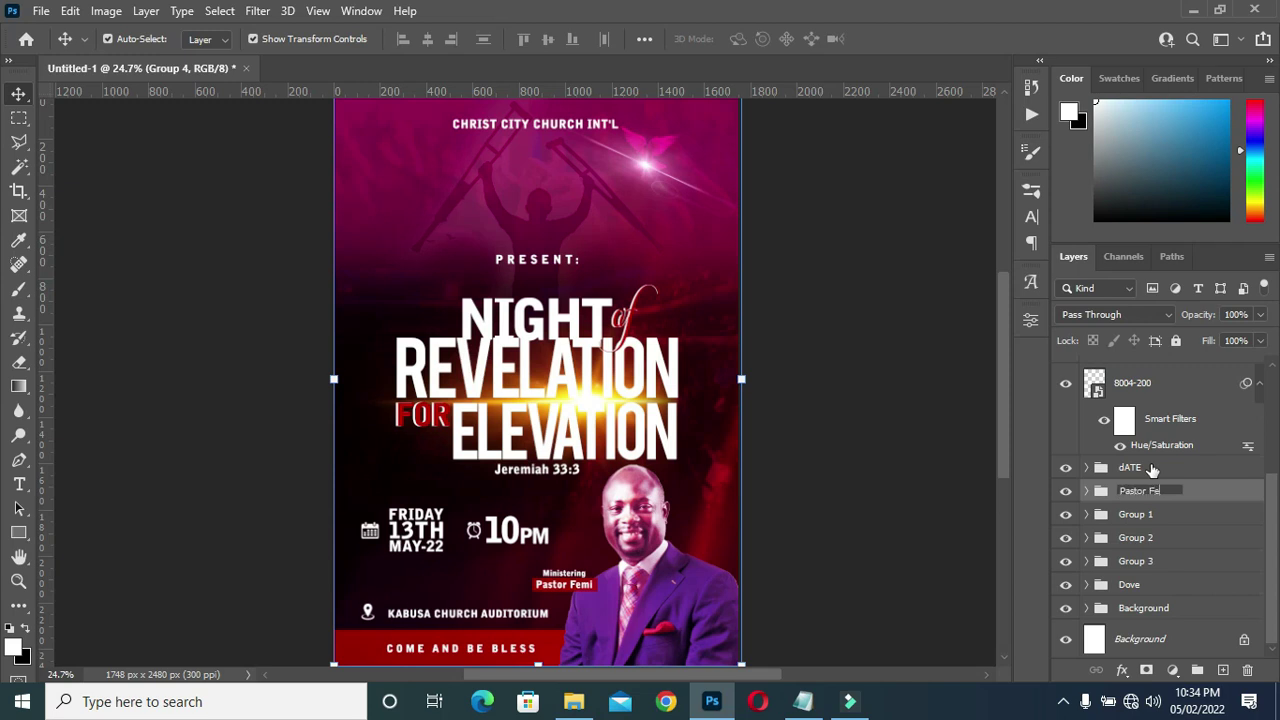
key("Return")
- Group the 8004-200 clock icon with the 10 and PM text layers as 'Time'
left_click(1258, 383)
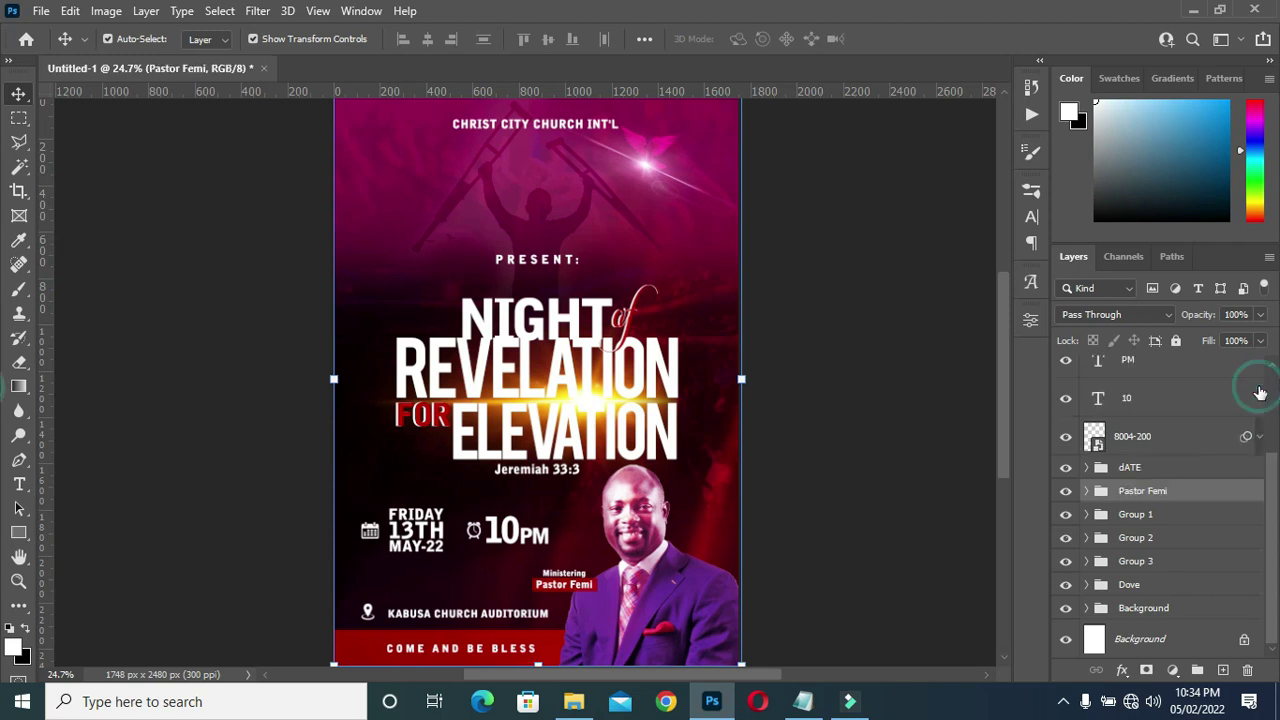
left_click(1136, 437)
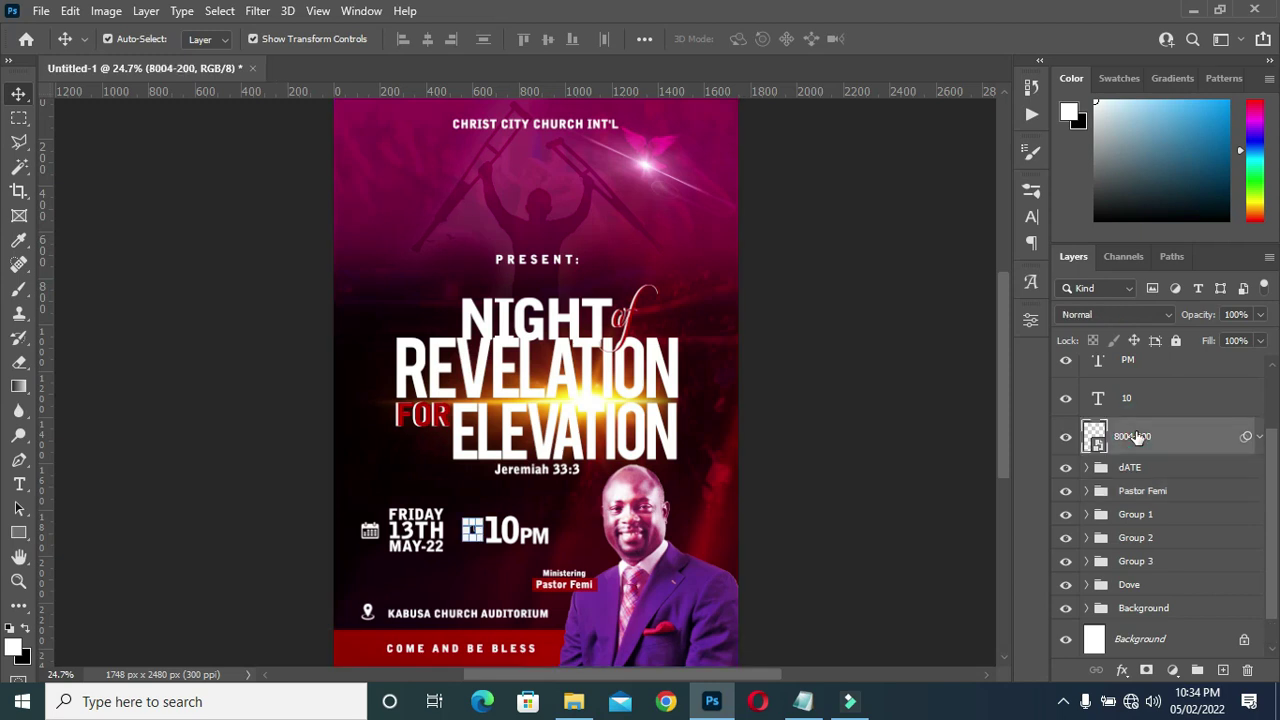
scroll(1136, 440, "up", 3)
left_click(1133, 477, "shift")
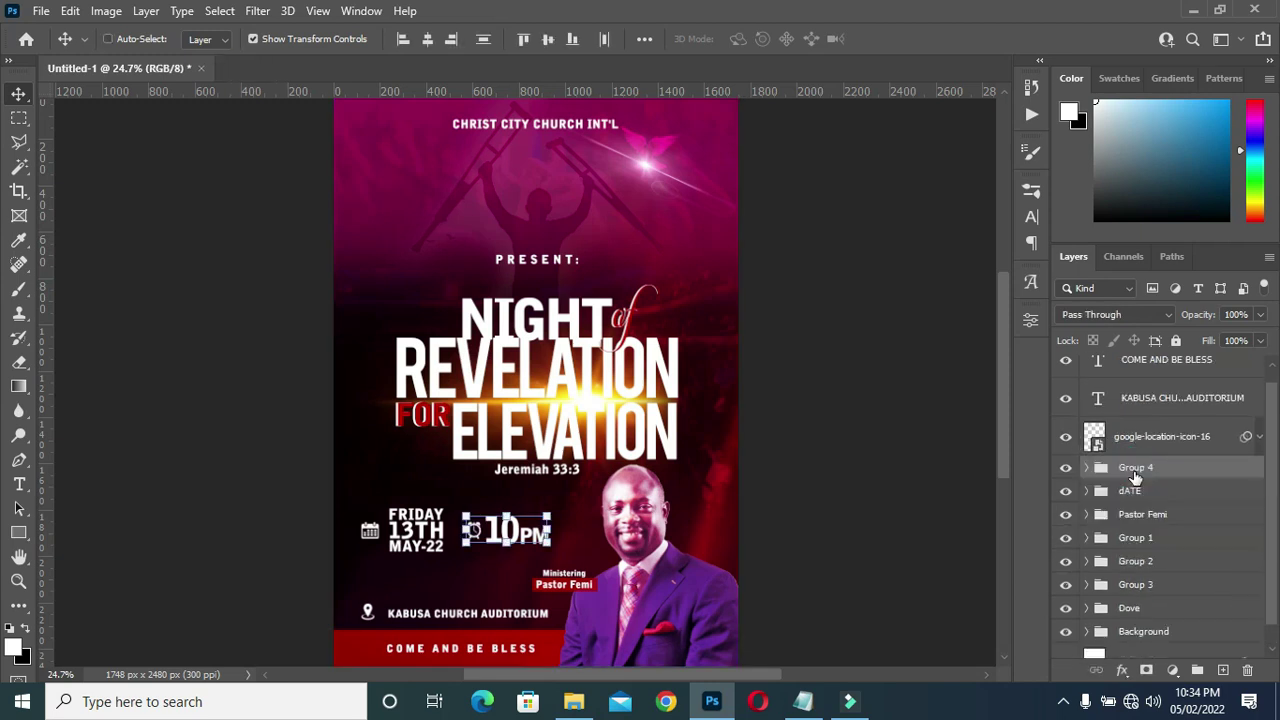
key("ctrl+g")
double_click(1136, 467)
type("Time")
key("Return")
- Group the location pin and KABUSA address text layers as 'Location'
left_click(1181, 440)
left_click(1158, 405, "shift")
key("ctrl+g")
double_click(1136, 405)
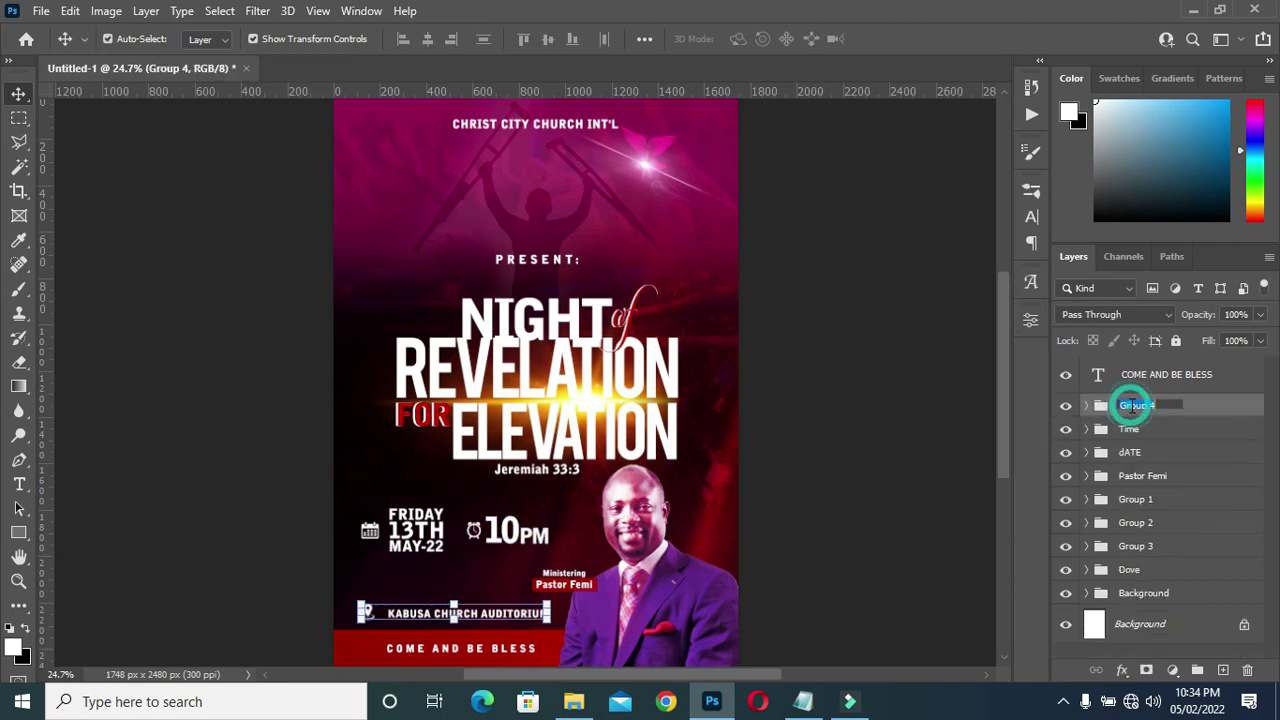
type("Location")
key("Return")
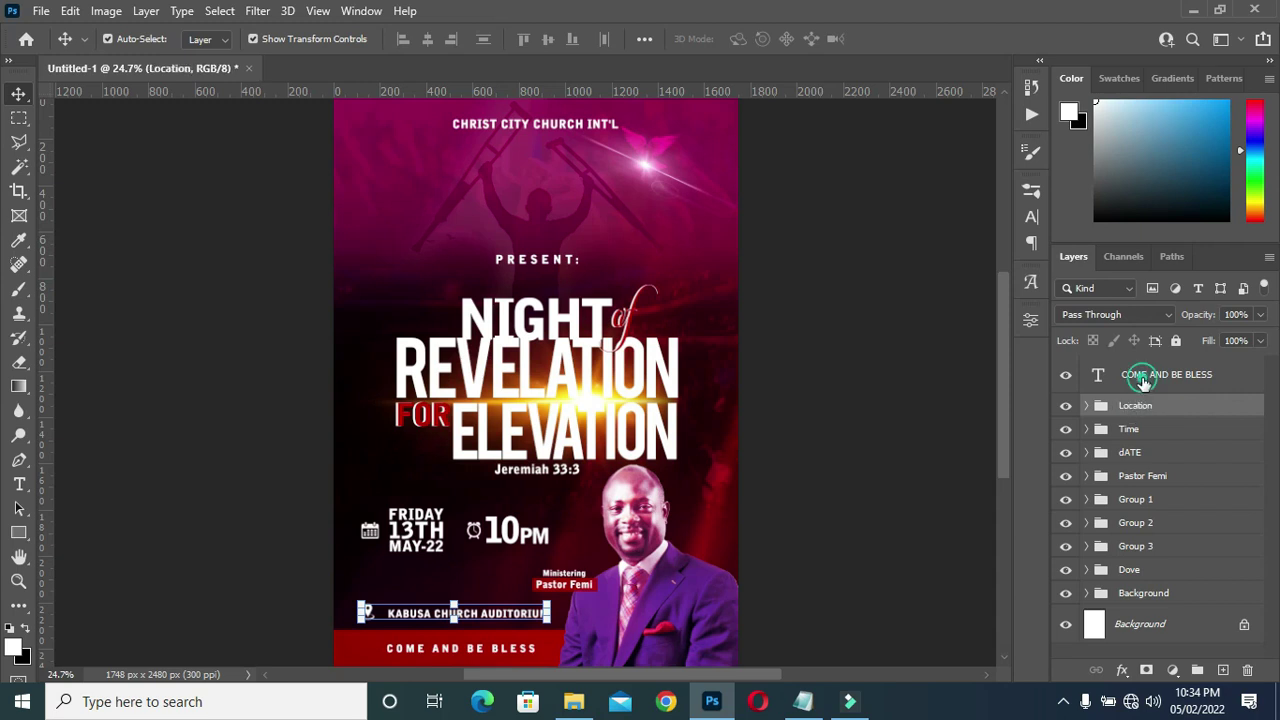
- Put the COME AND BE BLESS text in a group named 'Come and be Bless'
left_click(1145, 381)
key("ctrl+g")
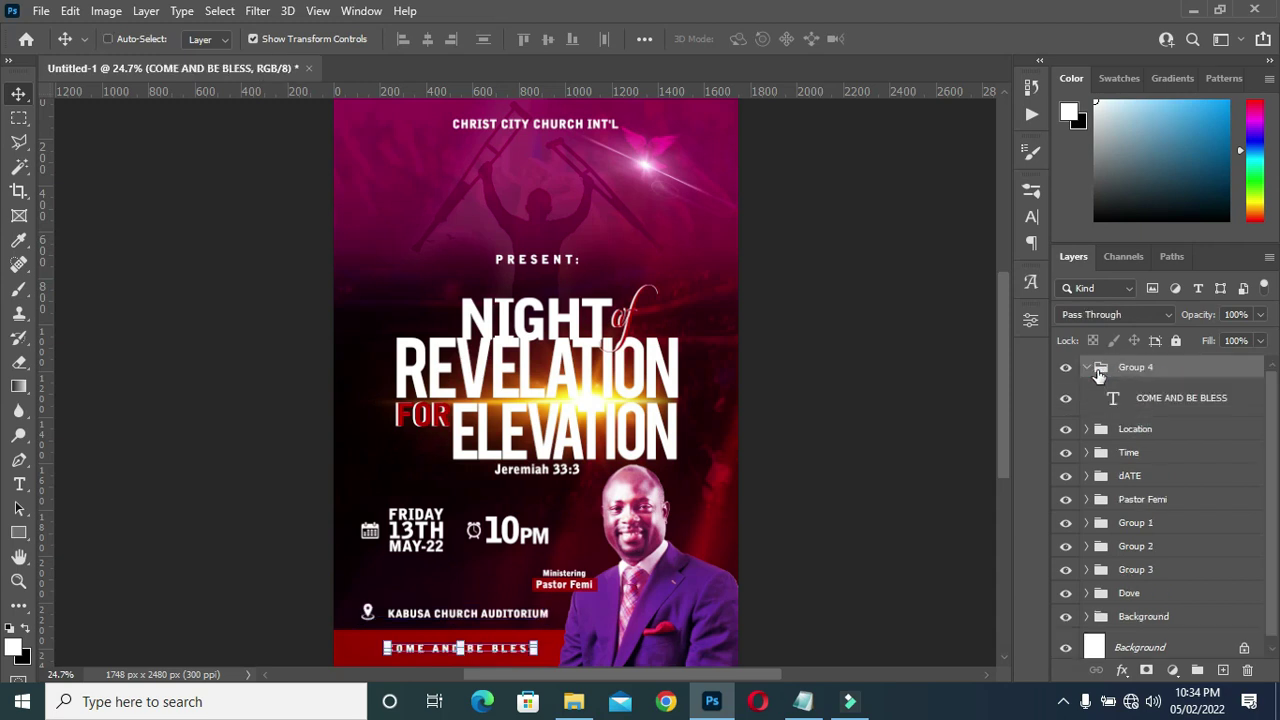
left_click(1086, 367)
double_click(1144, 366)
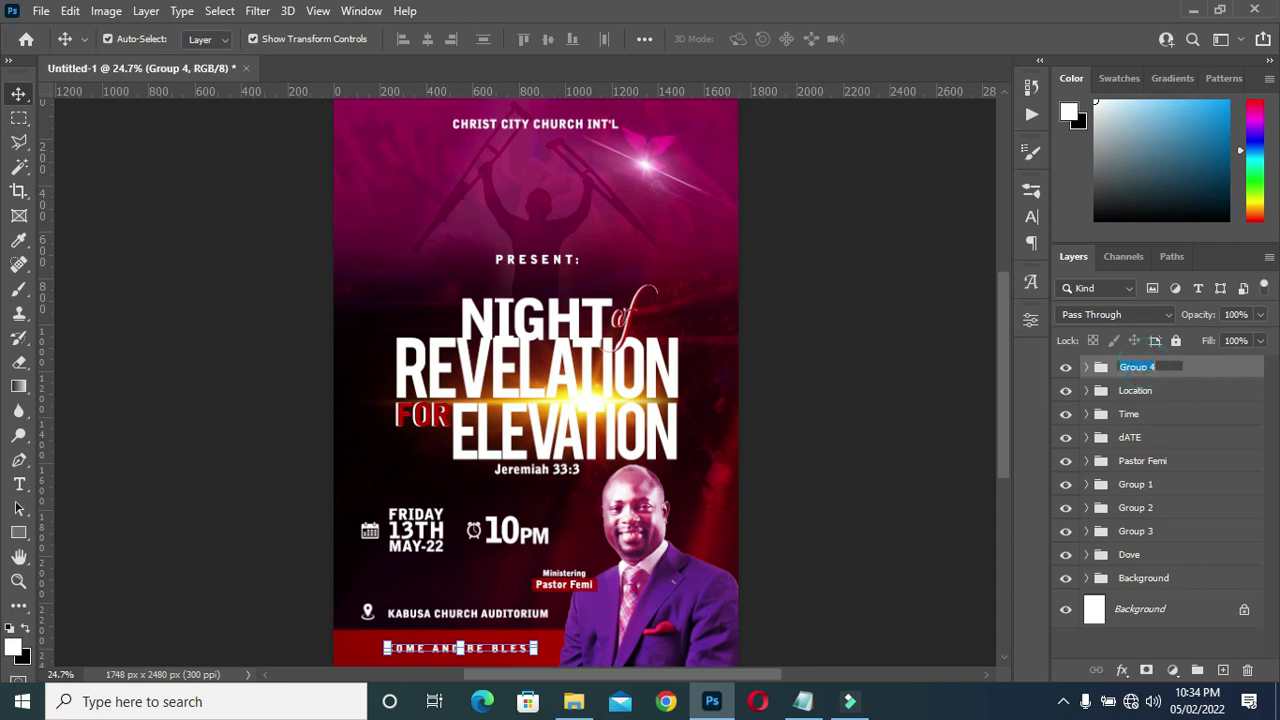
type("Come and be Bless")
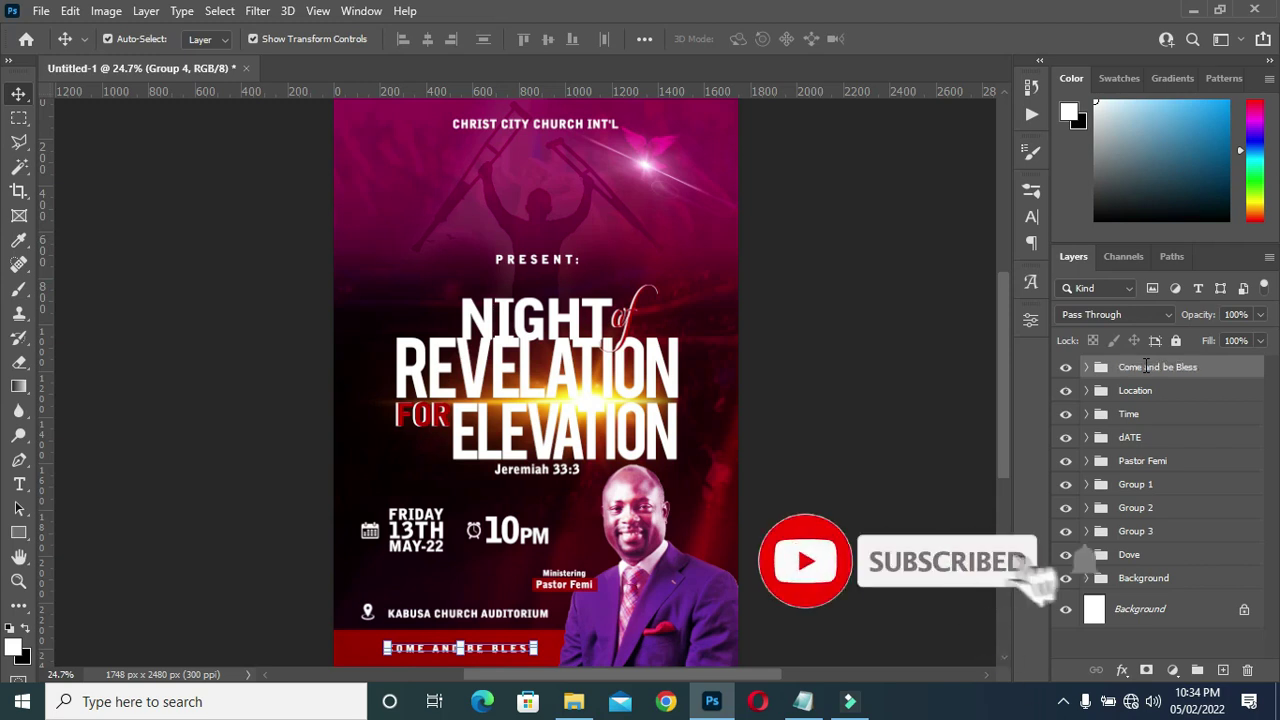
key("Return")
scroll(617, 298, "down", 2)
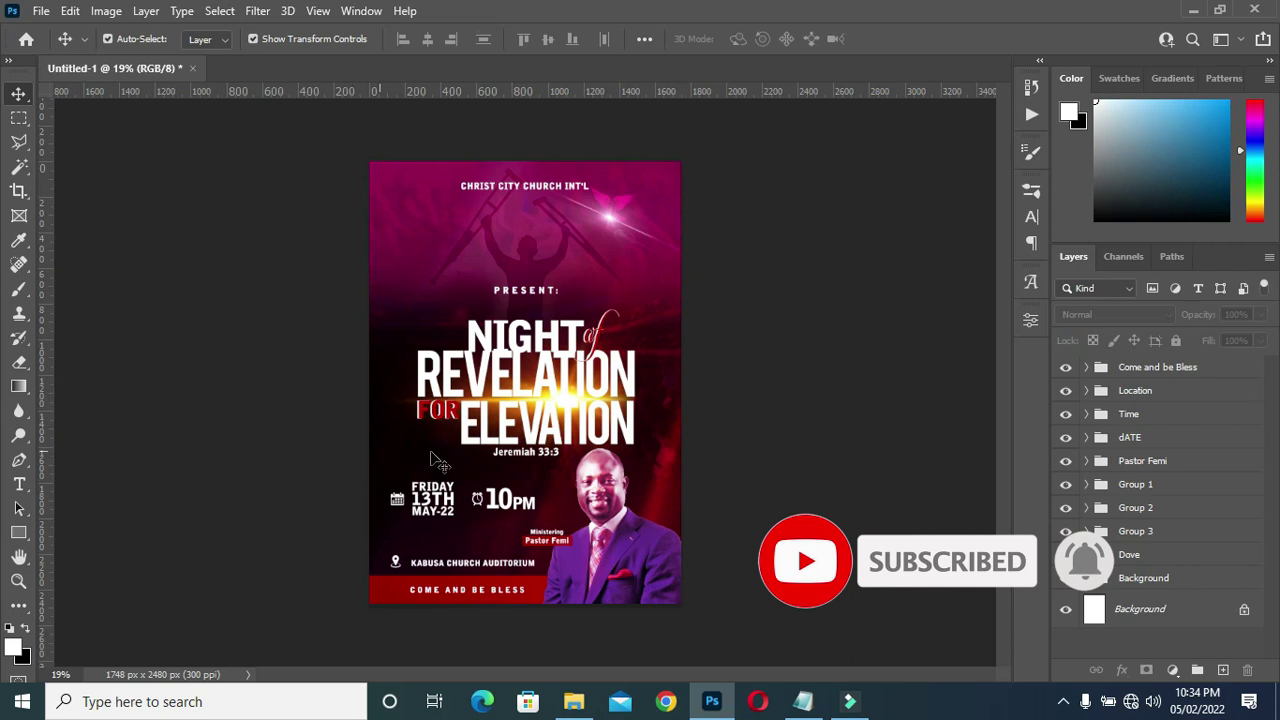
scroll(405, 425, "up", 1)
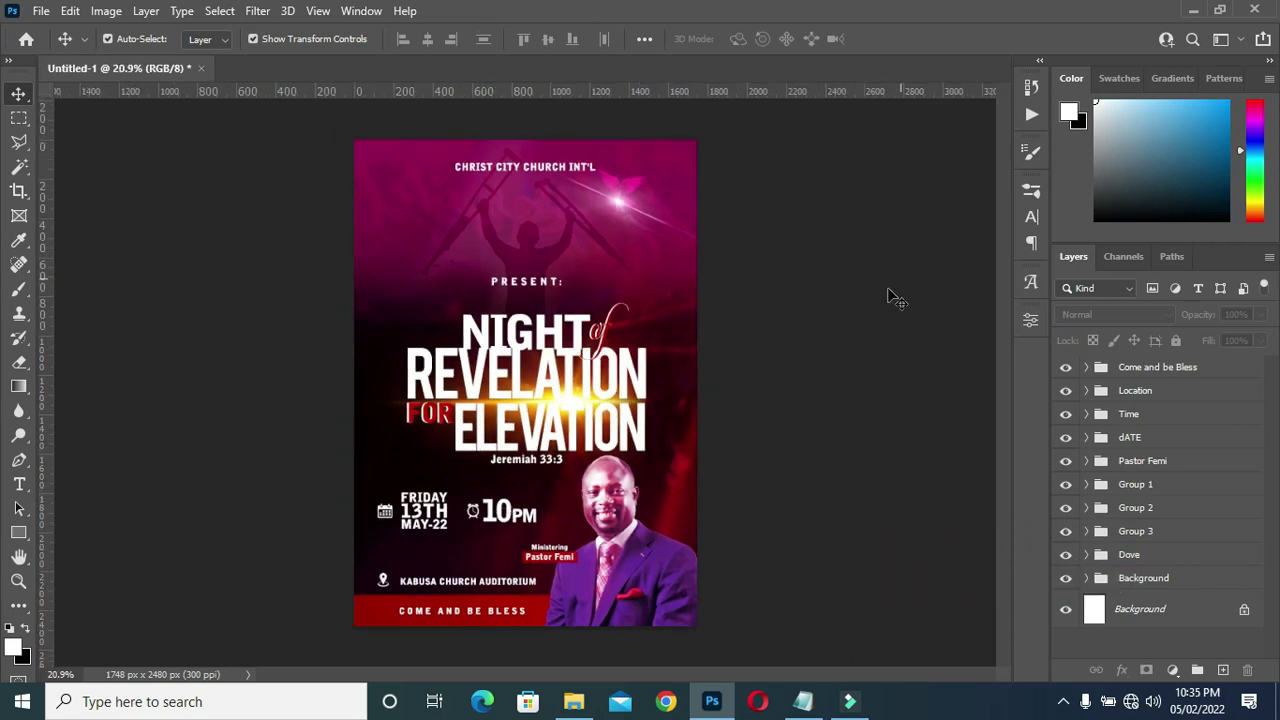